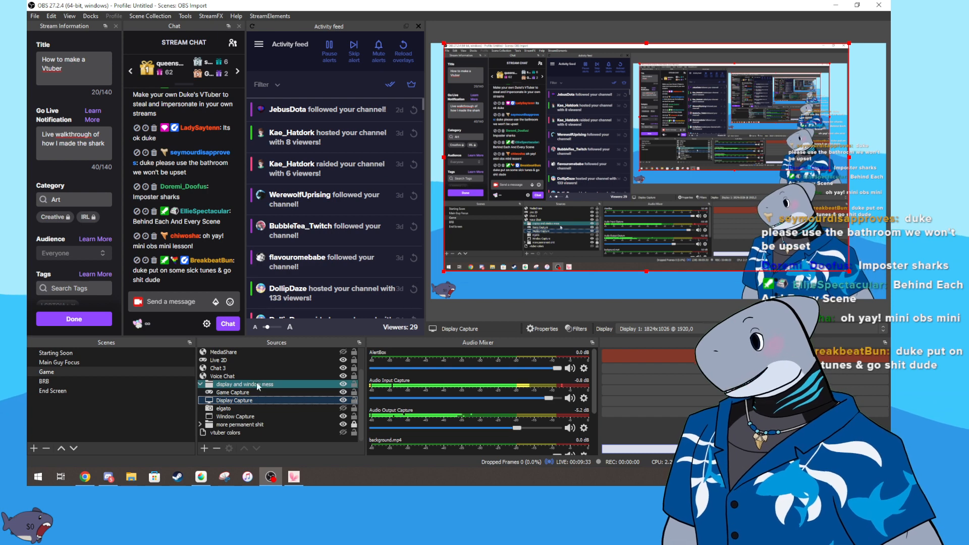
click(204, 448)
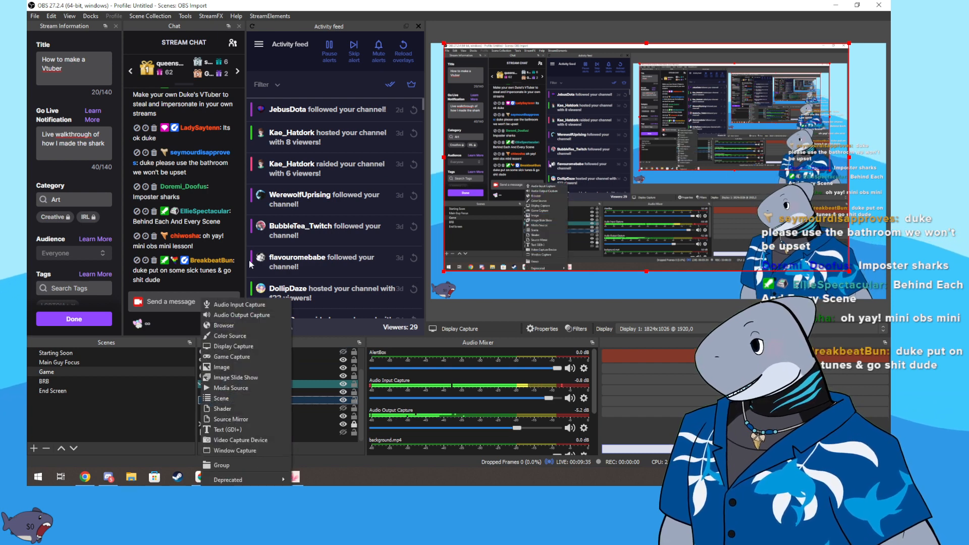
click(241, 378)
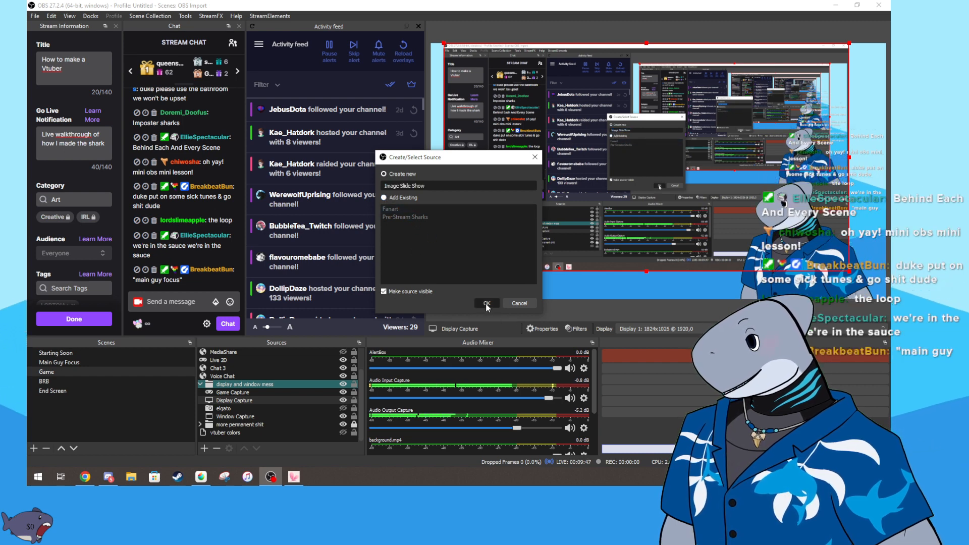
click(486, 304)
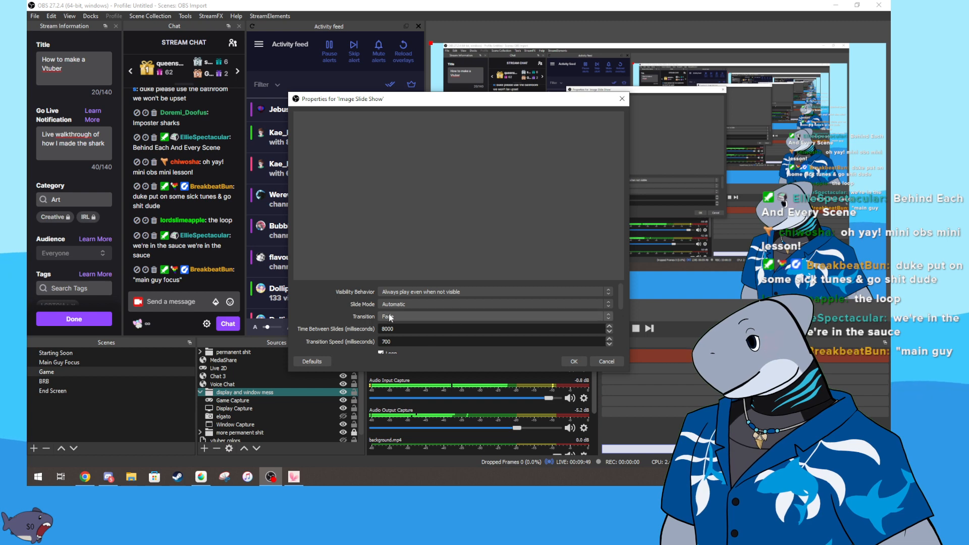
scroll(413, 303, down, 5)
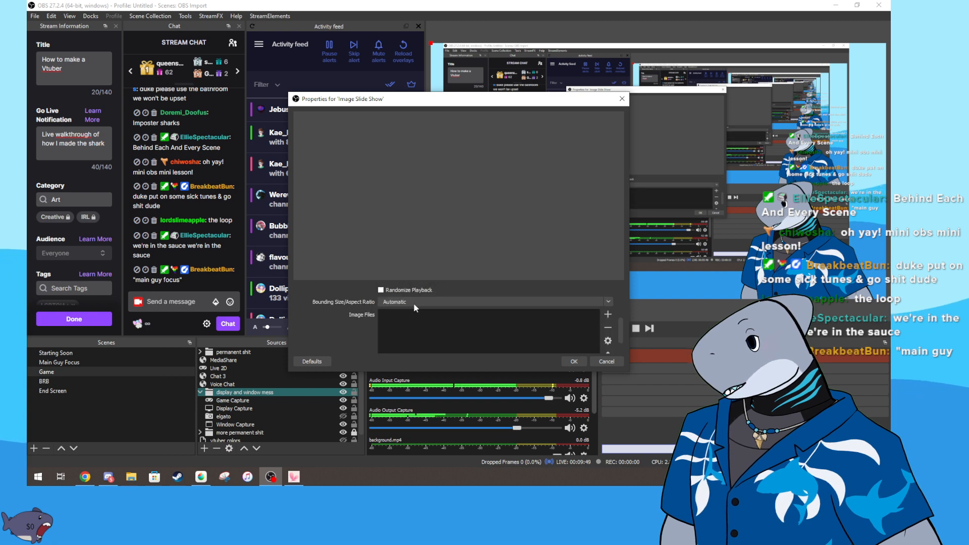
click(606, 361)
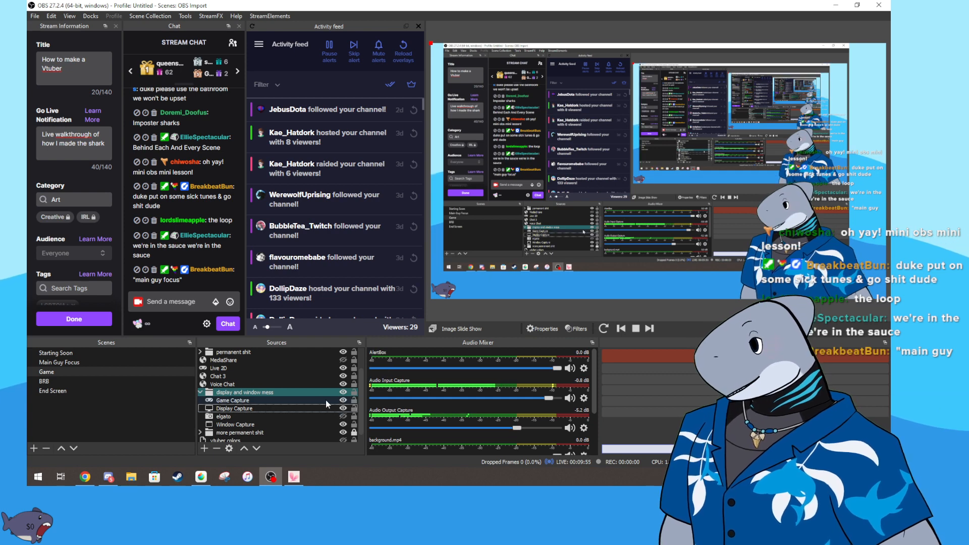
- Toggle the visibility of the Display Capture source in the display and window mess group
click(342, 408)
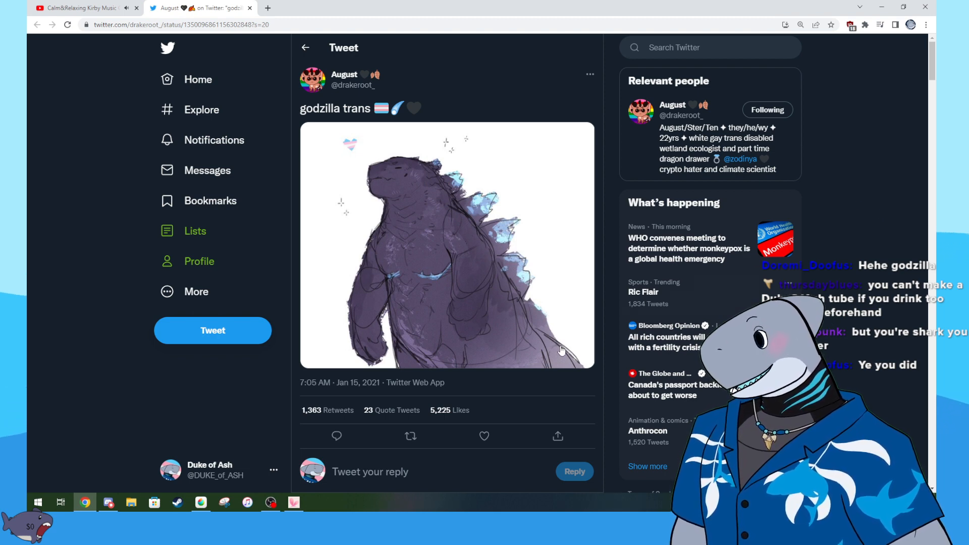
- Switch to MediBang Paint Pro and view the two shark drawings in the first open document
mouse_move(206, 508)
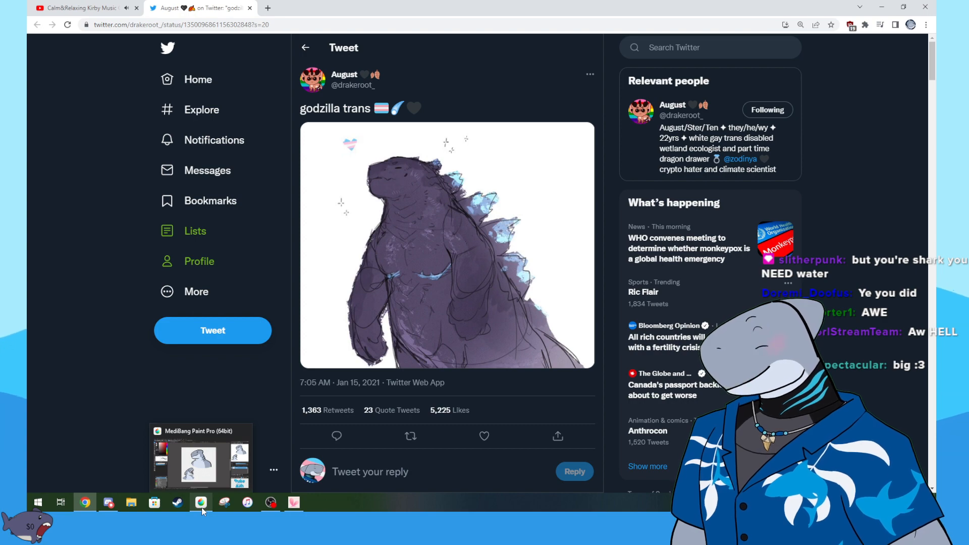
click(201, 507)
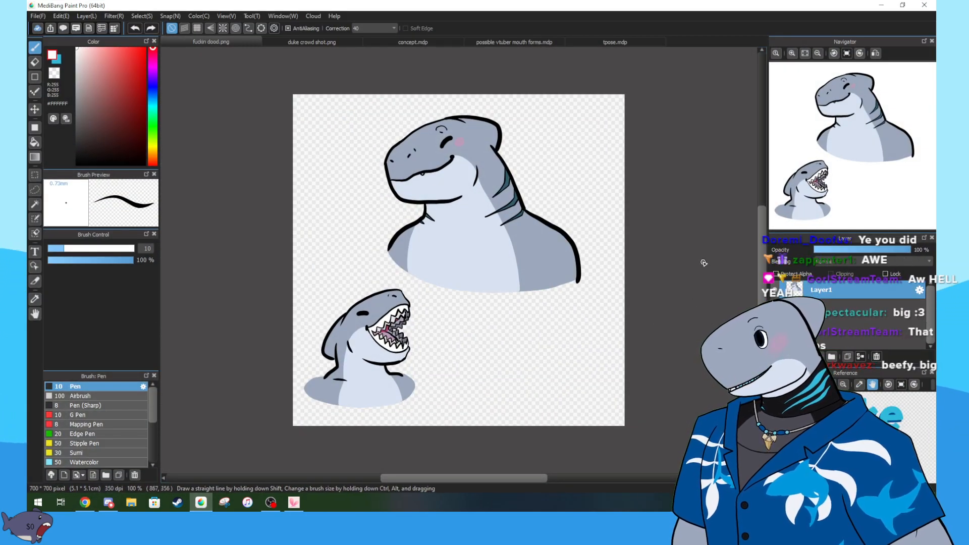
click(84, 503)
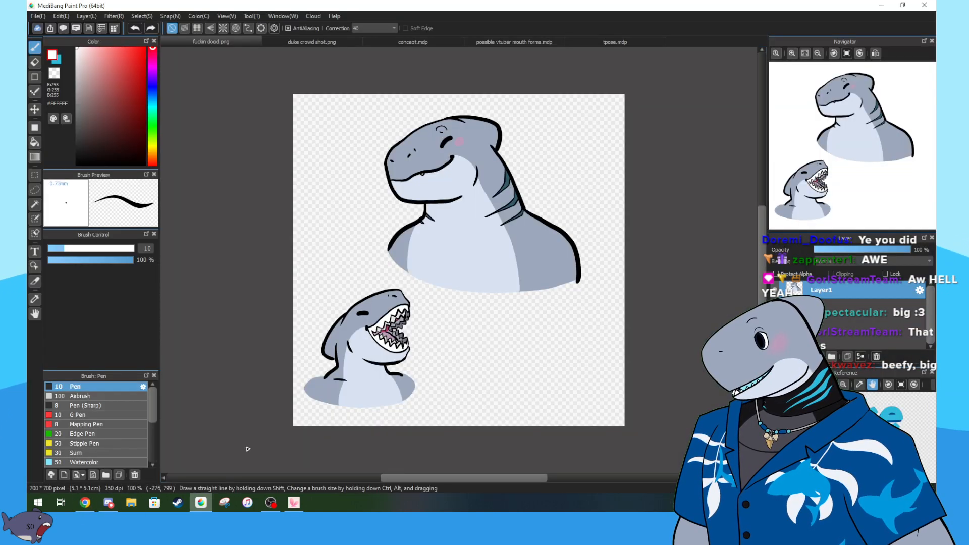
click(201, 502)
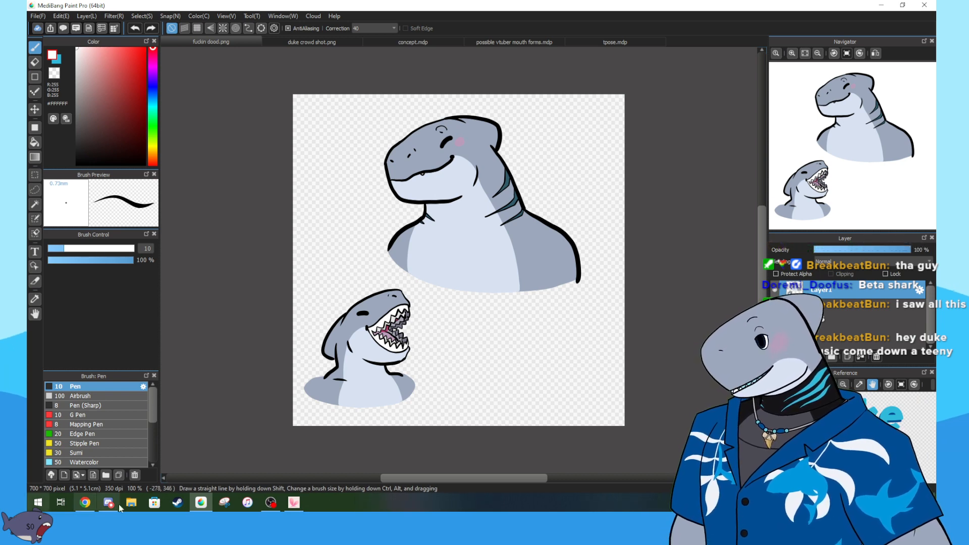
- Switch to Chrome, bring up the Kirby music compilation on YouTube, and return to the Godzilla tweet
click(85, 502)
click(81, 8)
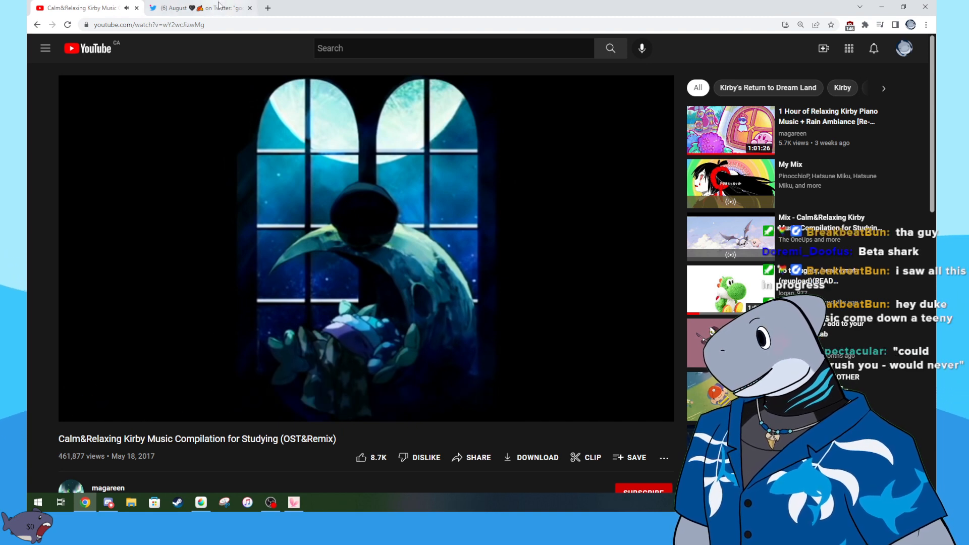
click(255, 11)
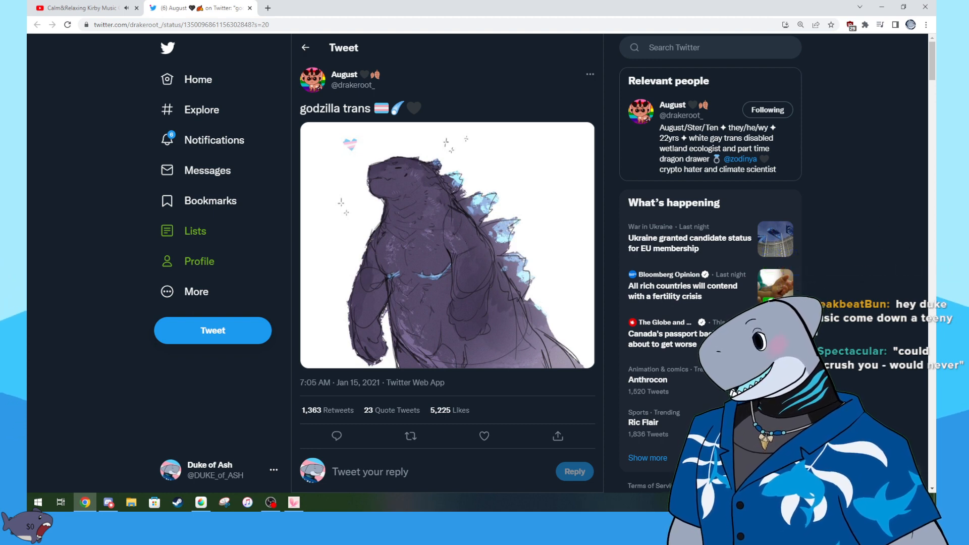
- Open the Koopalings tweet in a new tab, close the Godzilla tweet, and enlarge the first Koopaling picture
key(alt+Tab)
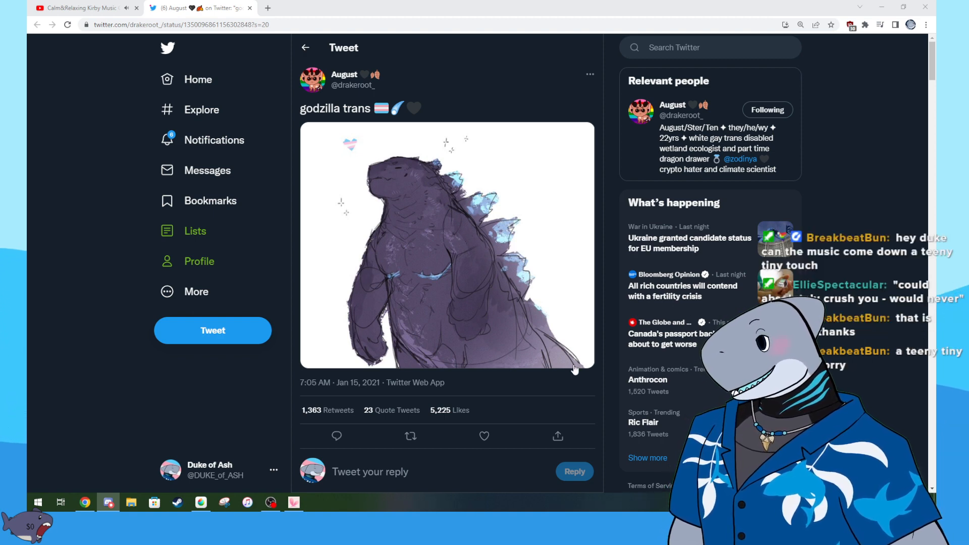
click(410, 436)
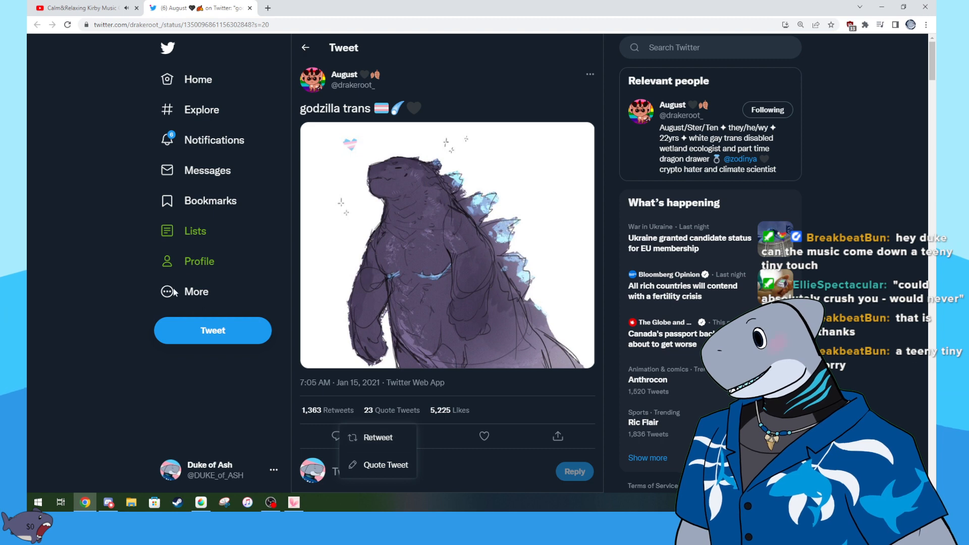
click(379, 86)
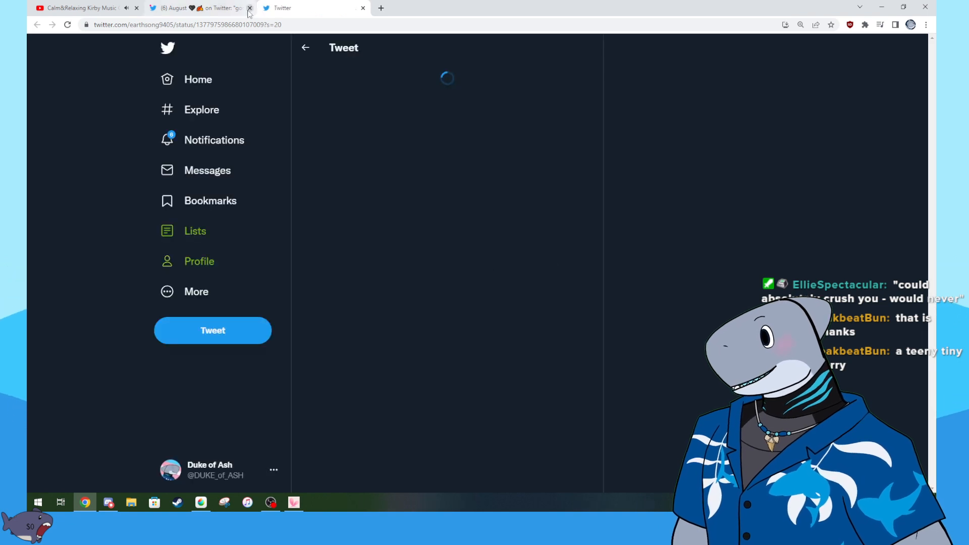
click(250, 8)
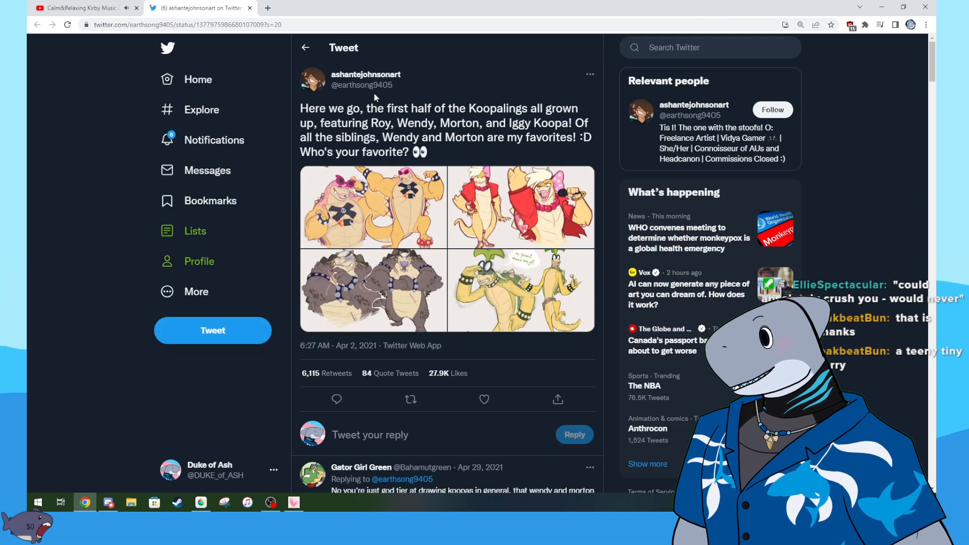
click(375, 200)
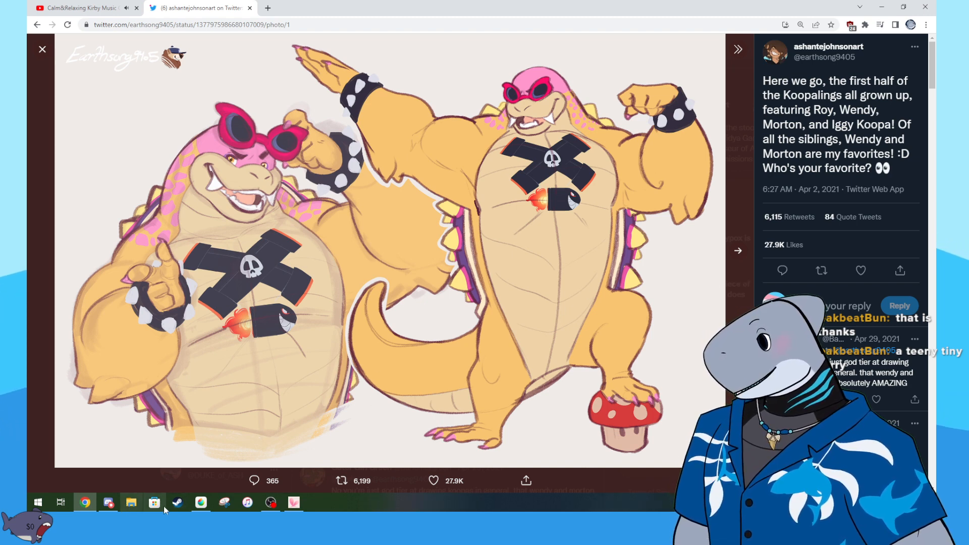
- Show the shark VTuber model in its green-background window, and return to the Koopaling picture in Chrome
click(300, 505)
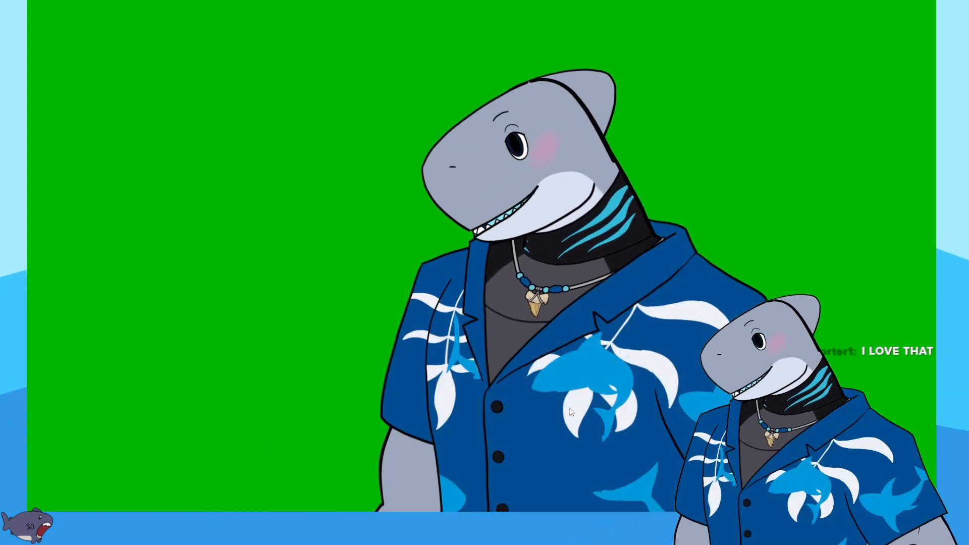
key(super)
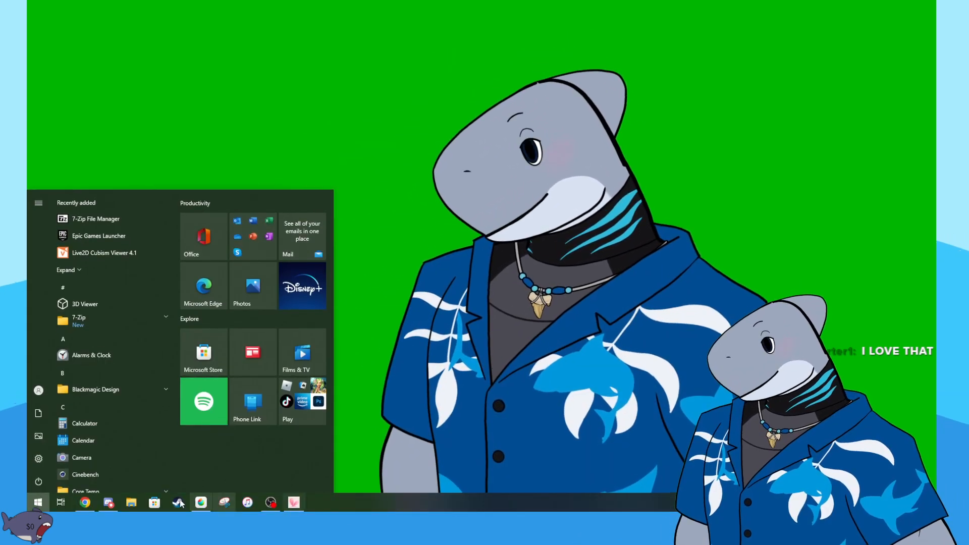
click(85, 502)
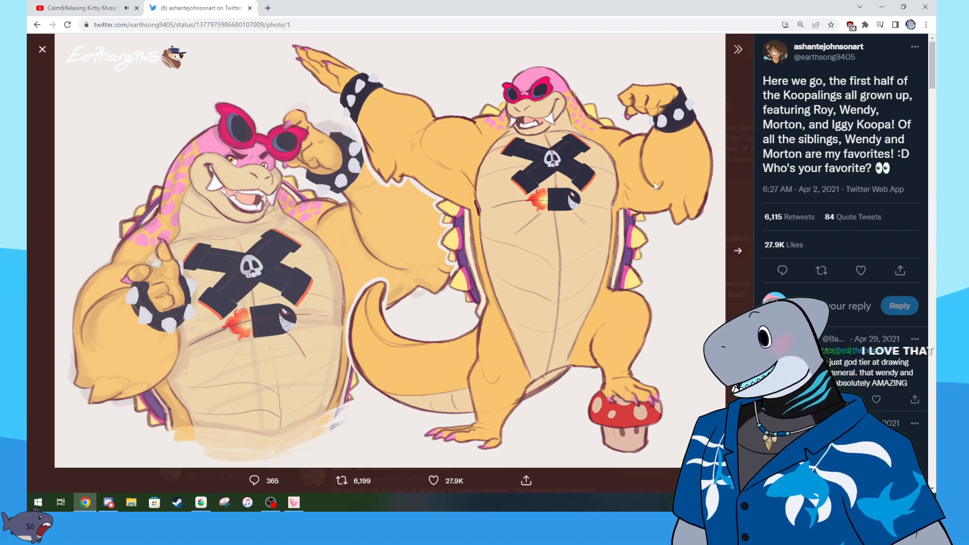
- View the tweet's remaining Koopaling pictures through to the fourth one and close the image viewer
click(738, 253)
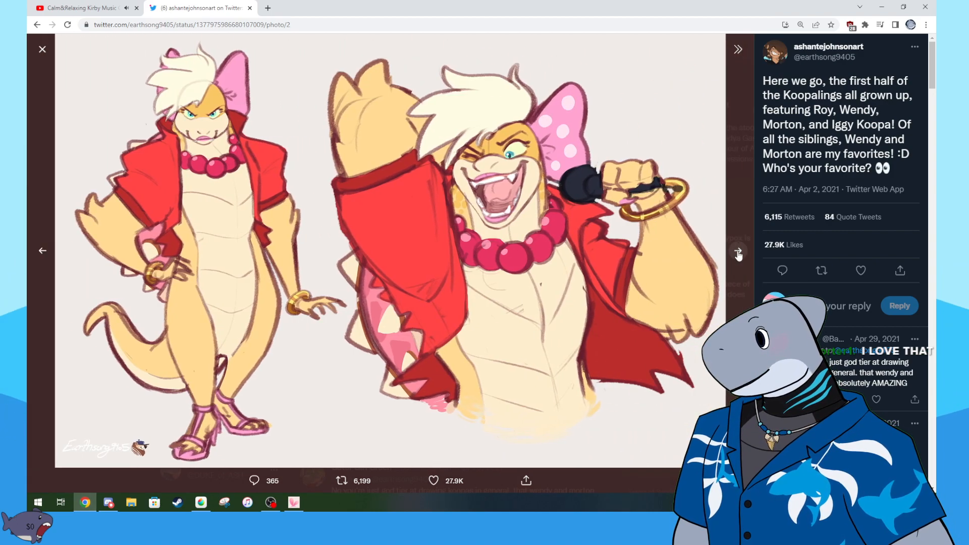
click(738, 252)
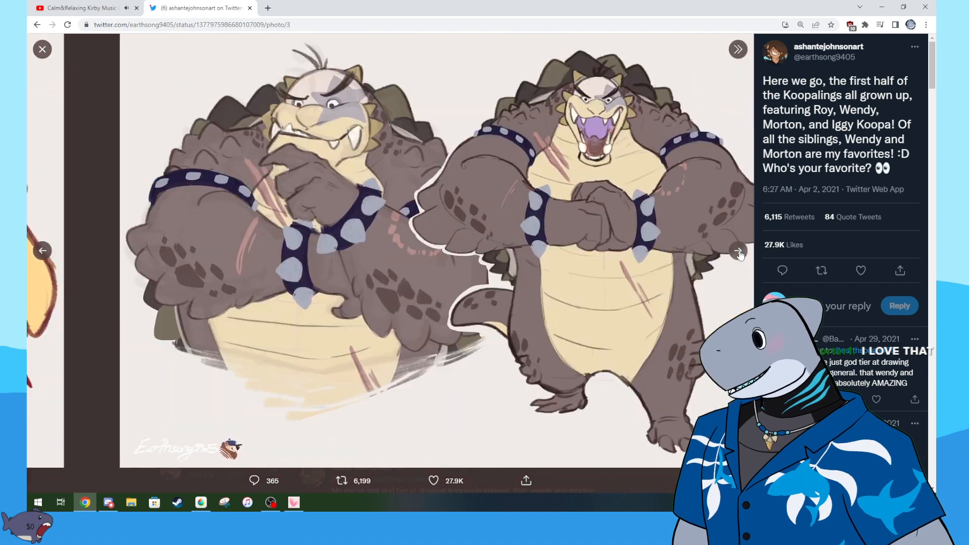
click(738, 252)
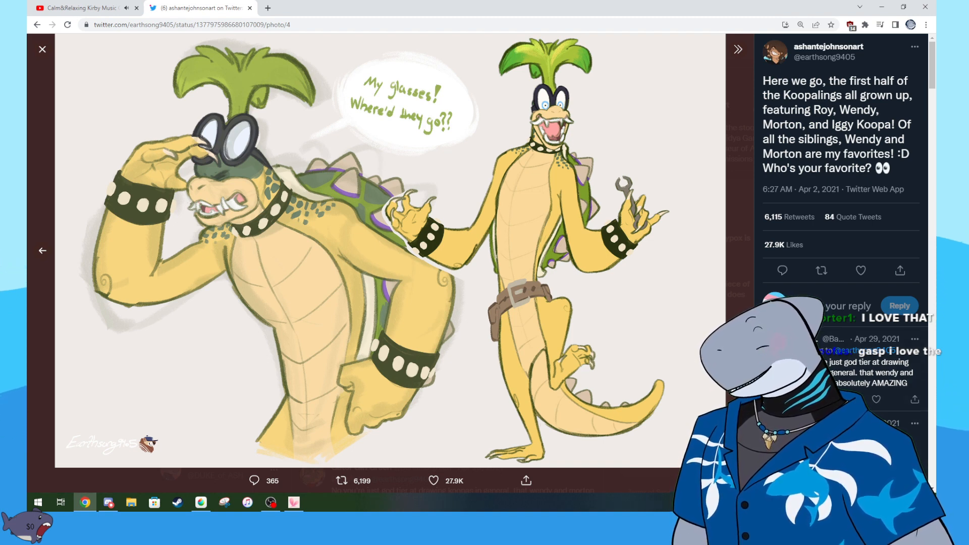
key(Escape)
- Check the artist's profile preview on the Koopalings tweet and retweet the post
mouse_move(343, 83)
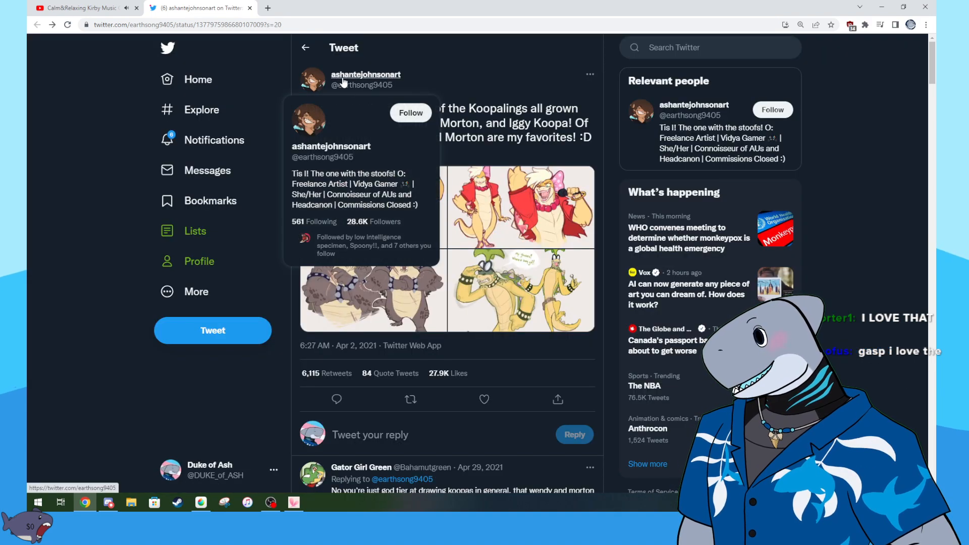
drag(353, 86, 361, 93)
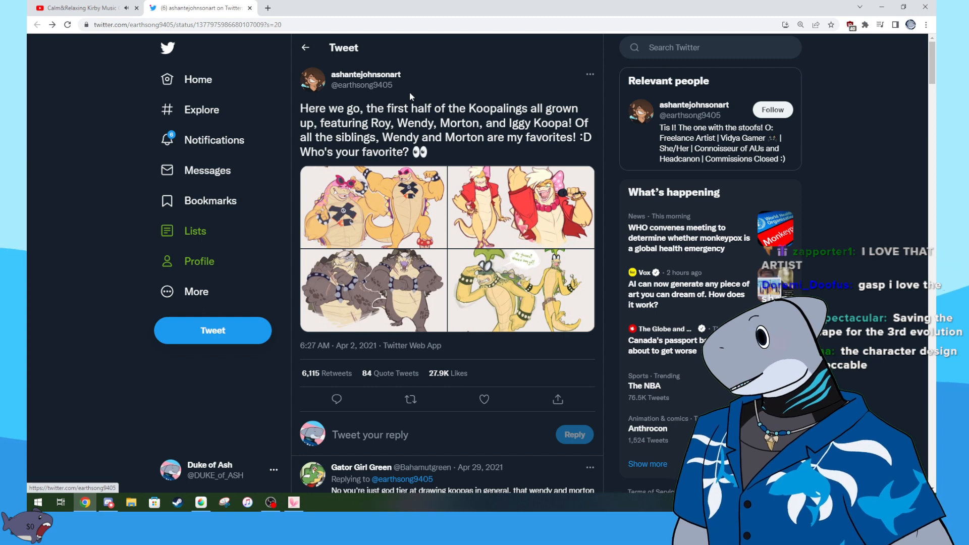
click(405, 399)
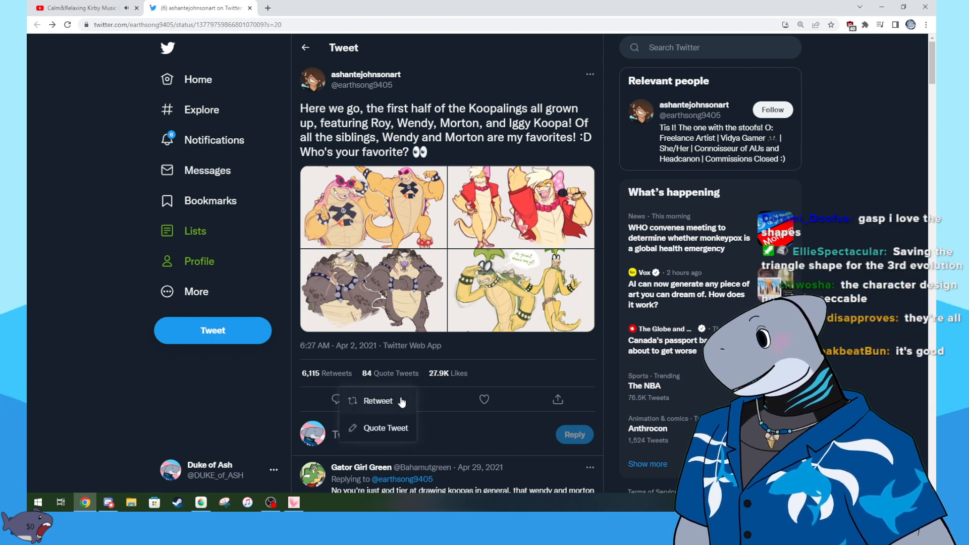
click(398, 401)
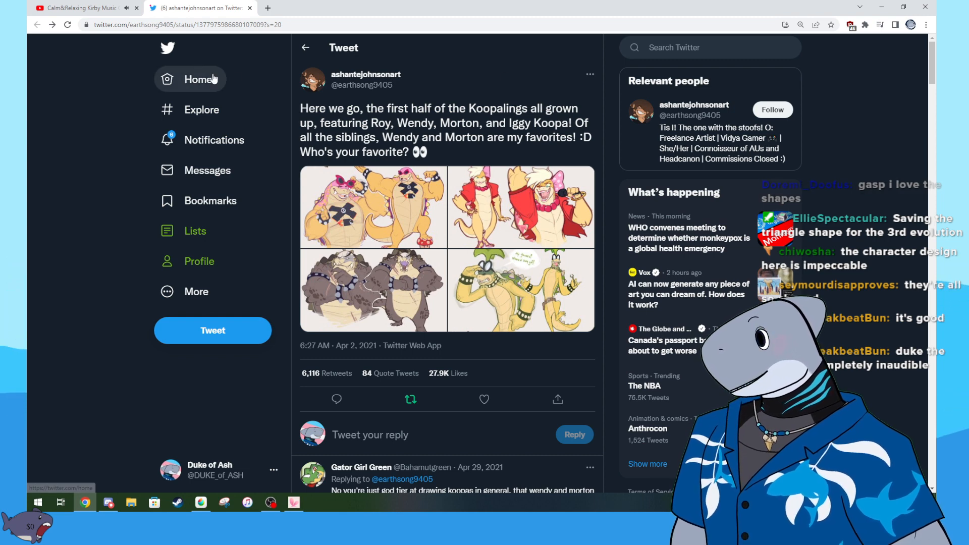
- Adjust the volume of the Kirby music compilation on YouTube and return to the Twitter tab
click(81, 8)
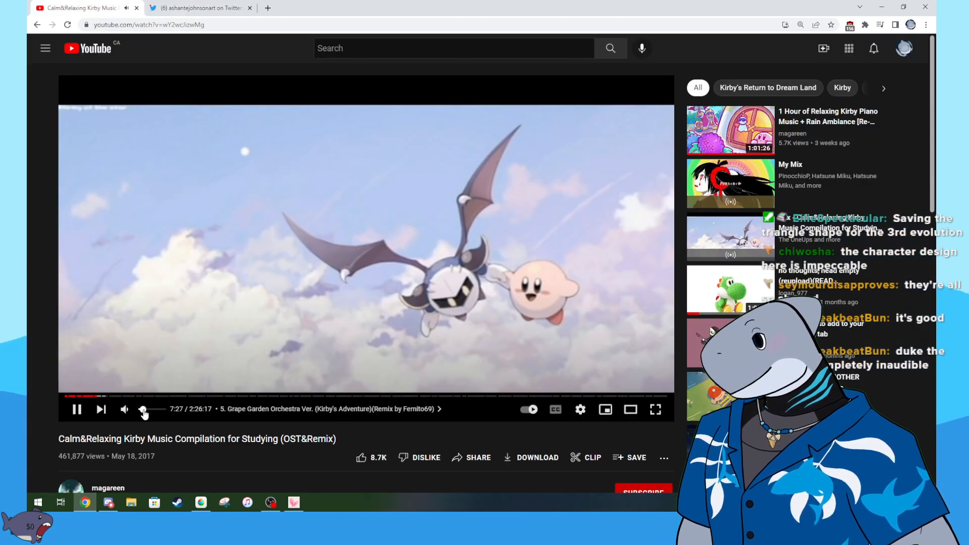
click(227, 6)
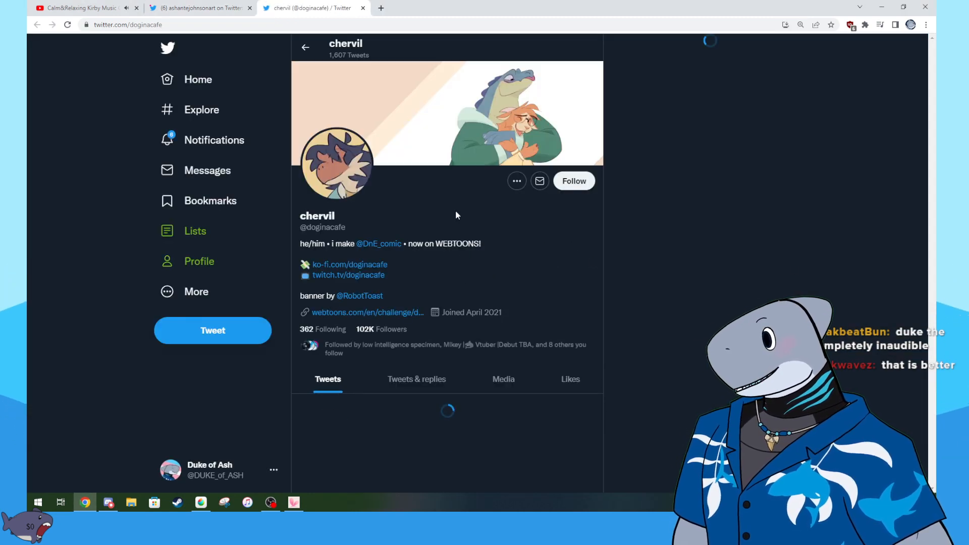
- Close the Koopalings tweet and the doginacafe profile, and enlarge the artwork in the Shovel Knight dragon tweet
click(250, 9)
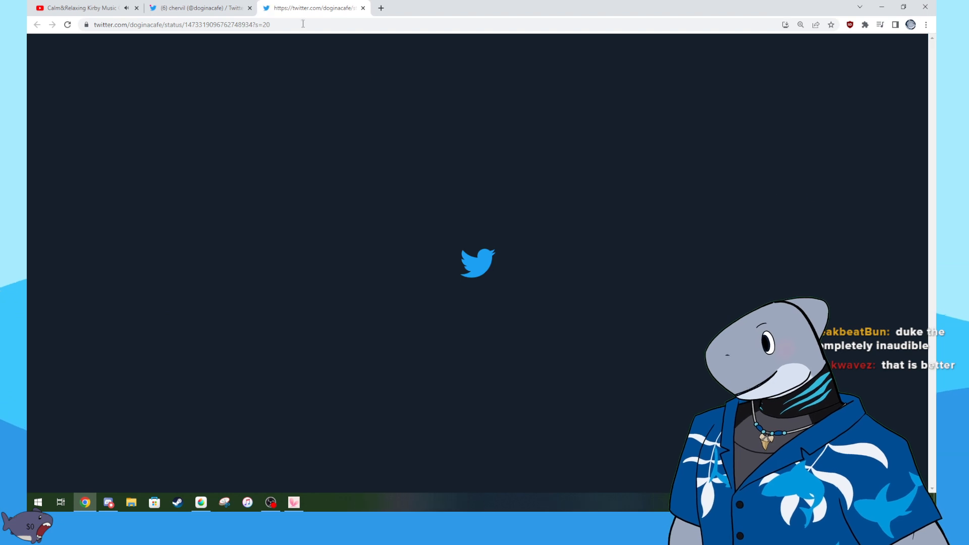
click(249, 9)
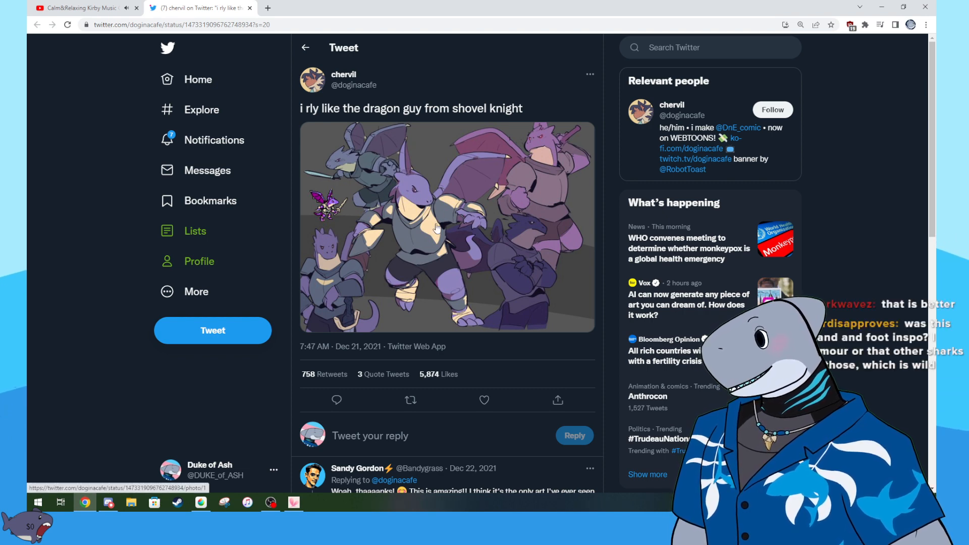
click(551, 230)
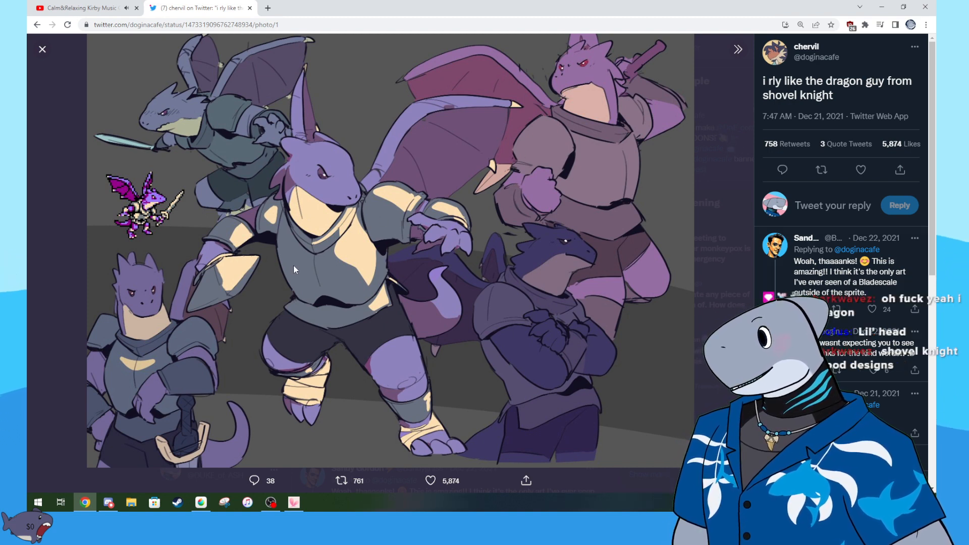
- Switch to MediBang Paint Pro and view the shark holding a red cup in duke crowd shot.png
click(200, 502)
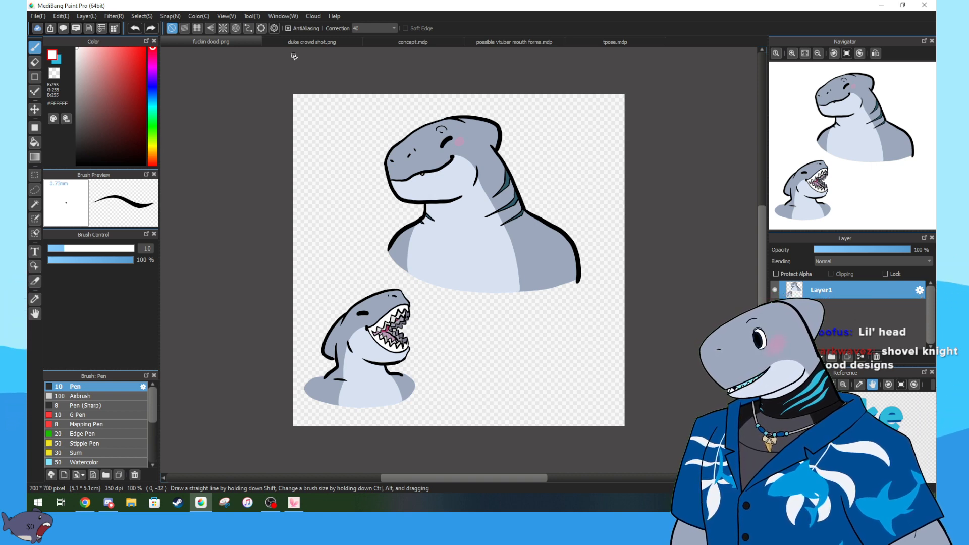
click(314, 42)
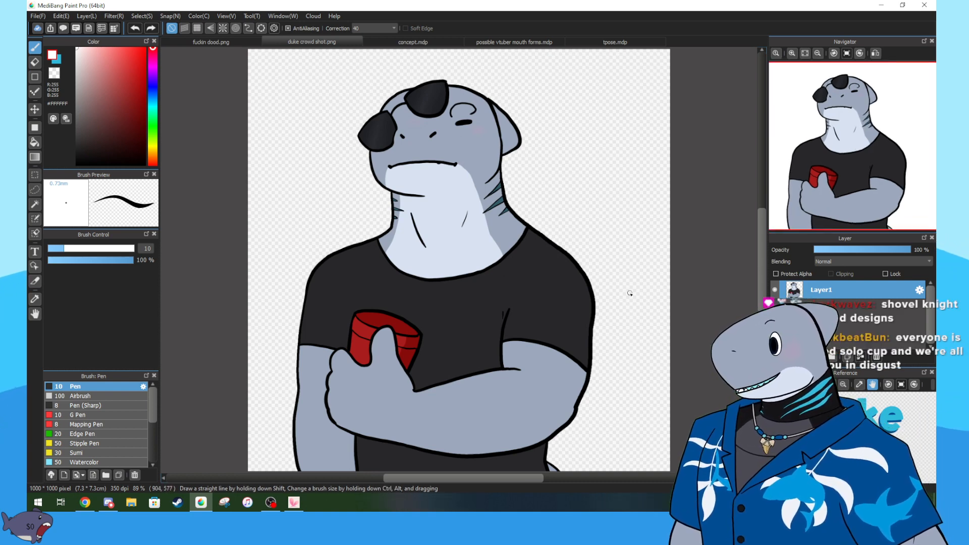
drag(869, 155, 830, 146)
click(805, 54)
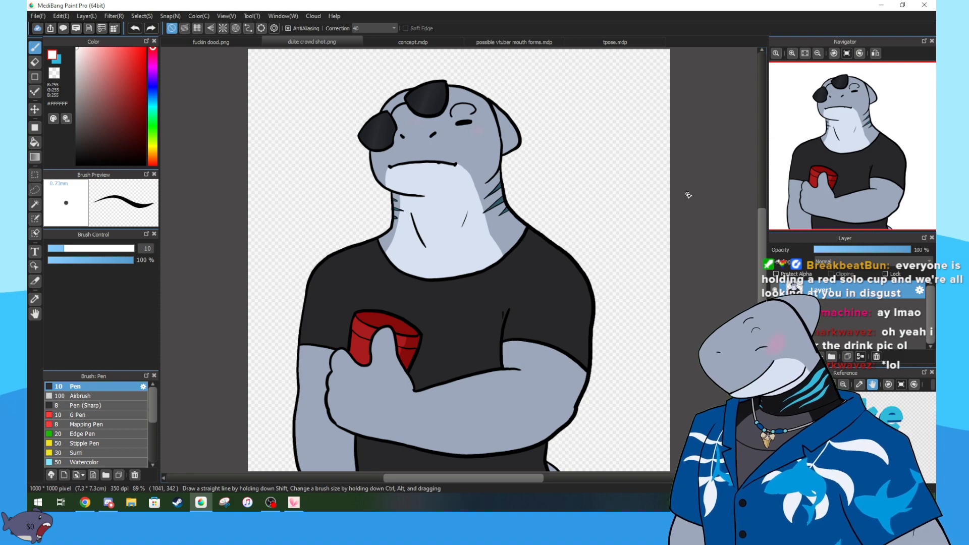
key(ctrl+2)
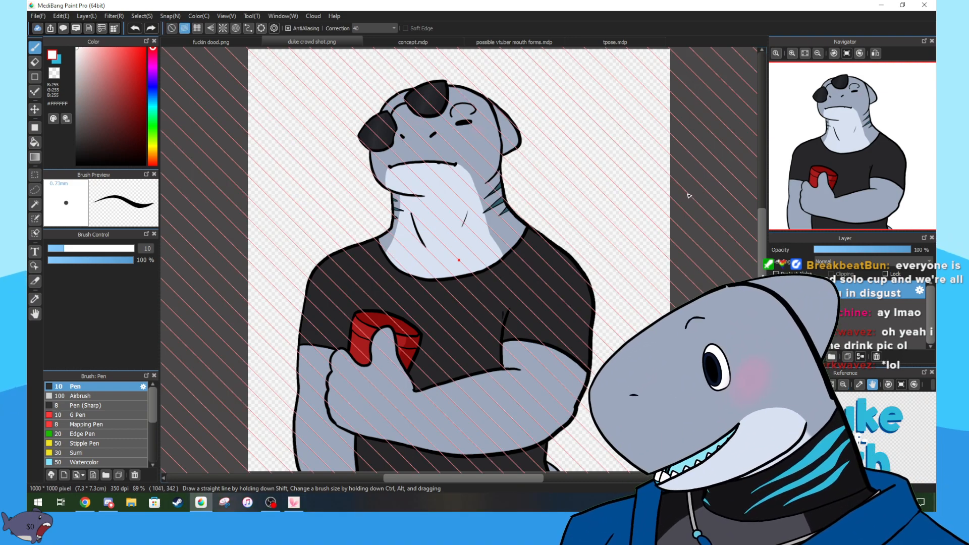
key(ctrl+3)
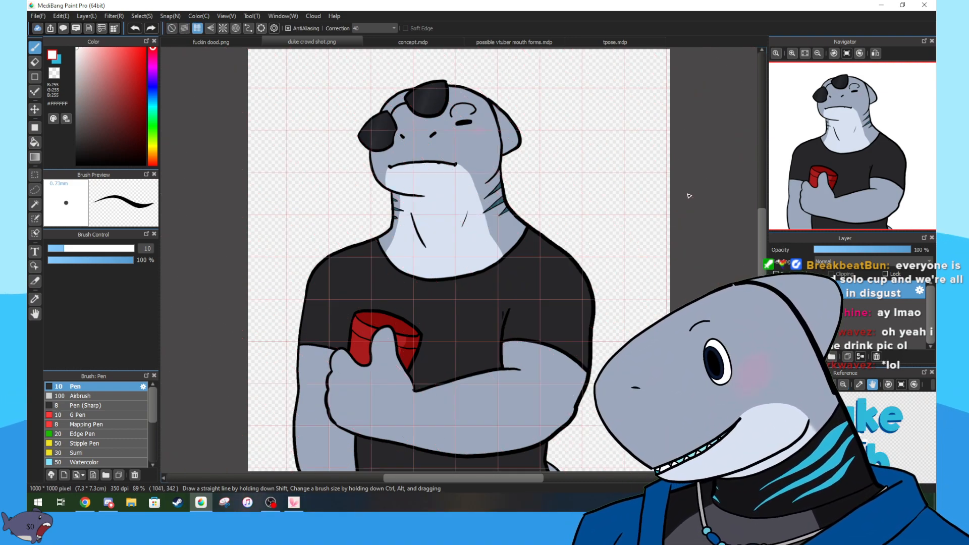
click(170, 29)
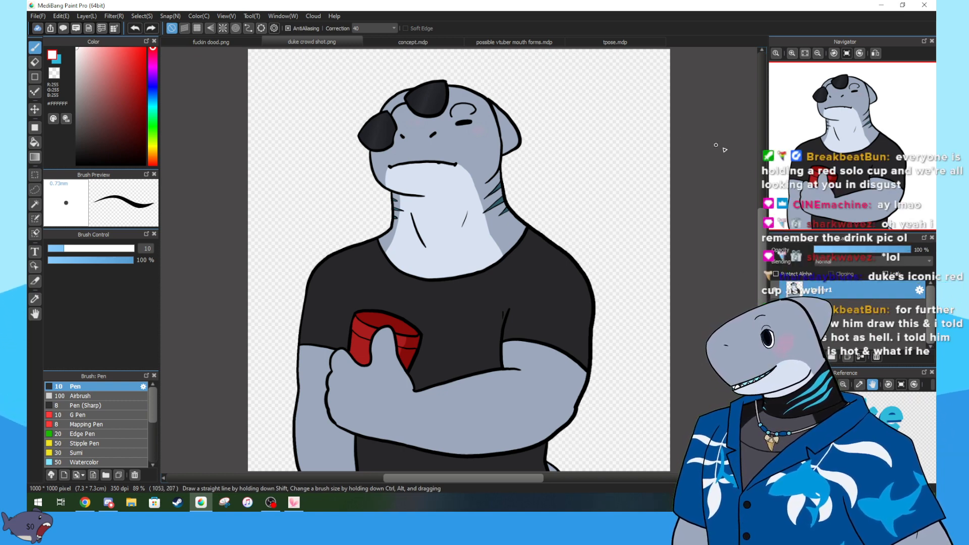
- Switch to Chrome, retweet the Shovel Knight dragon tweet and close it, and enlarge the artwork in the NEW CROCBOSS JUST DROPPED tweet
mouse_move(804, 54)
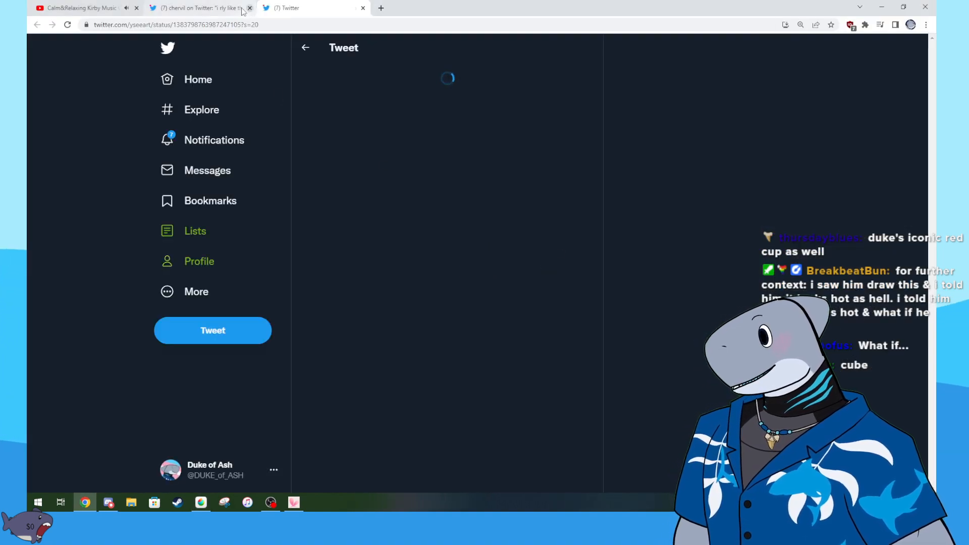
click(241, 9)
click(822, 170)
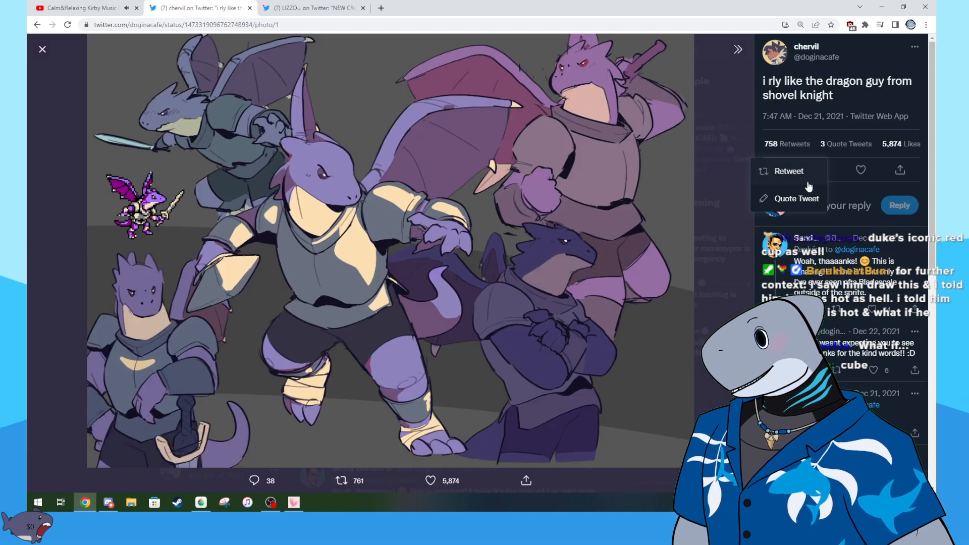
click(780, 169)
click(250, 8)
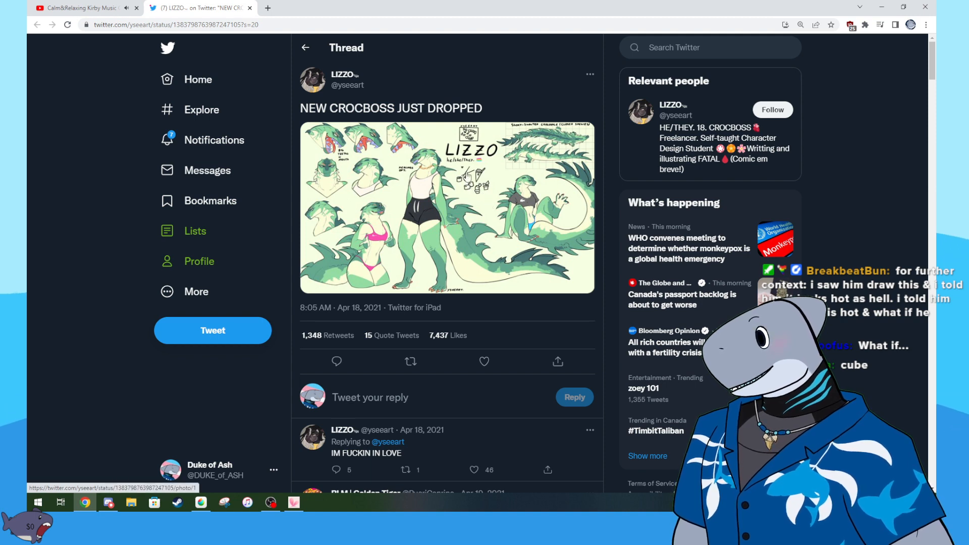
click(483, 199)
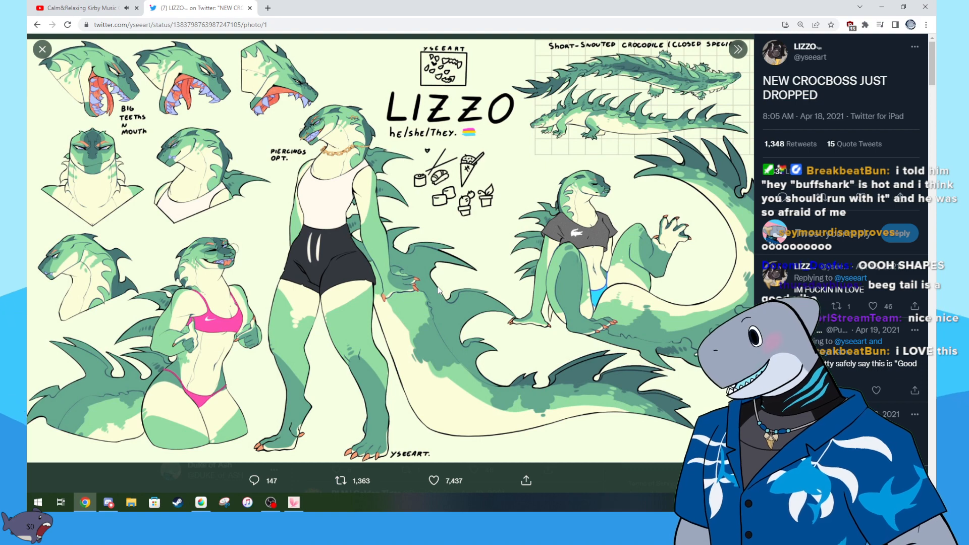
- Switch to VTube Studio and shrink and reposition the shark model so that its whole body and tail are in frame
click(299, 505)
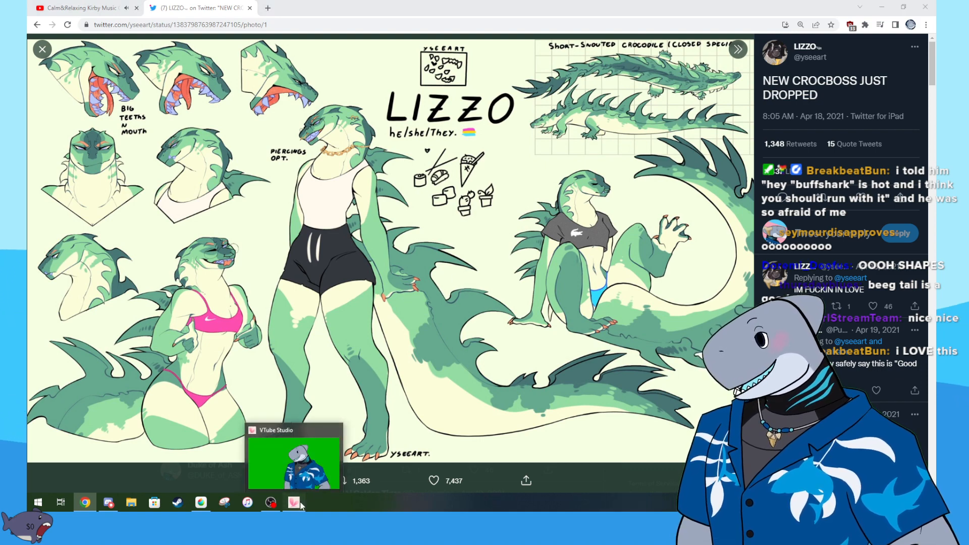
scroll(480, 124, down, 4)
drag(588, 419, 479, 164)
scroll(477, 158, down, 5)
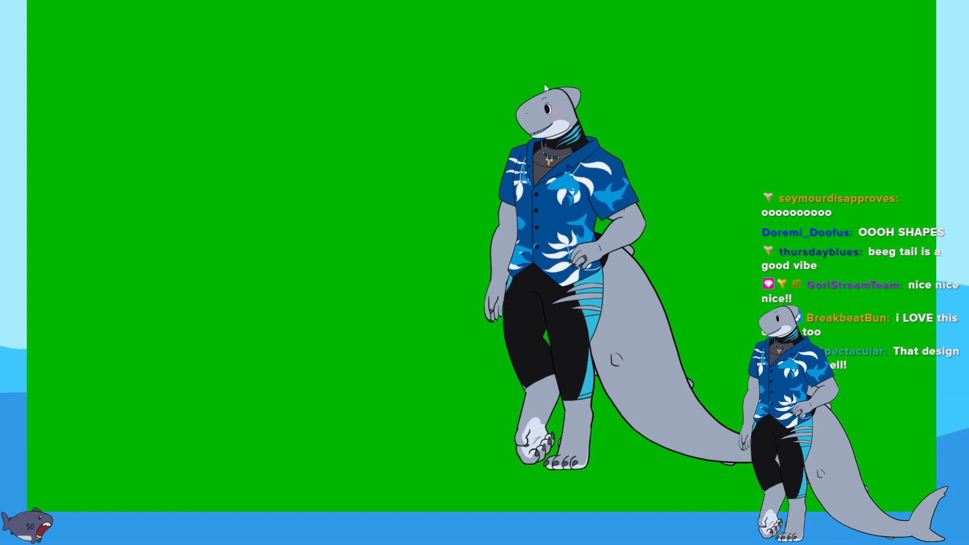
- Return to Chrome and view the LIZZO crocodile reference sheet from the tweet at enlarged size
key(super)
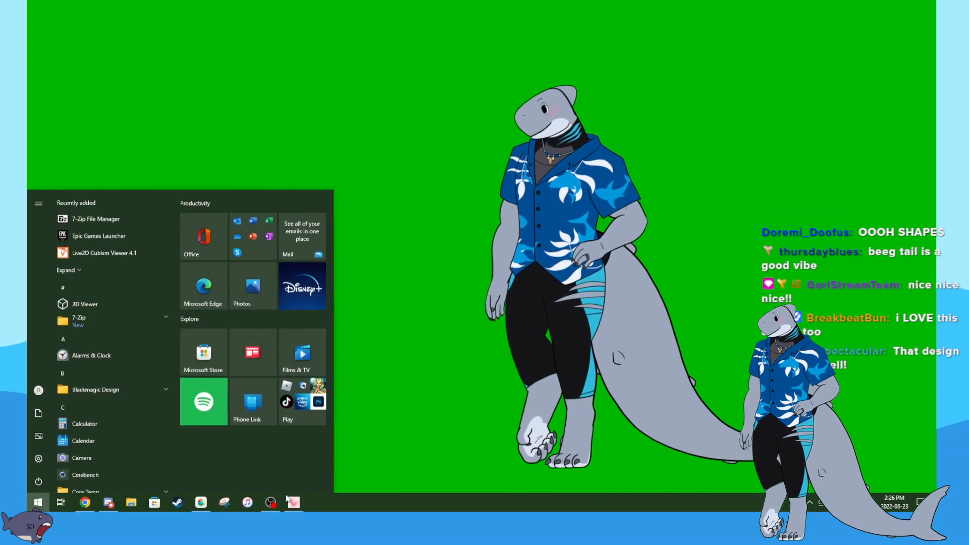
click(87, 503)
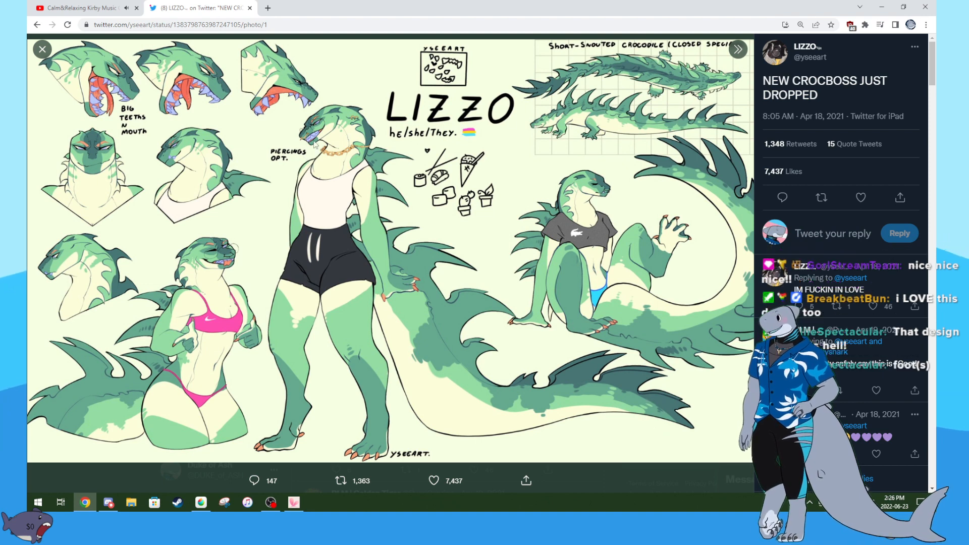
click(622, 480)
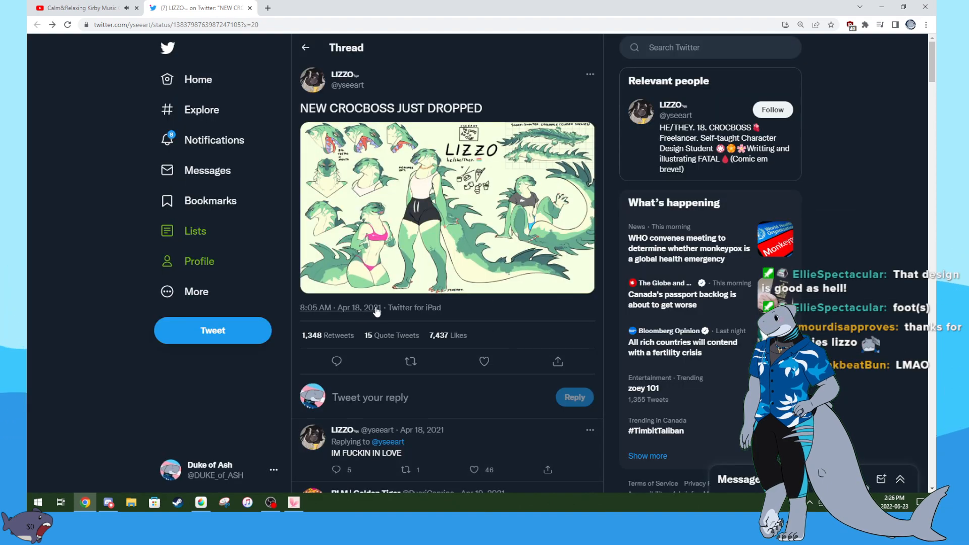
click(543, 225)
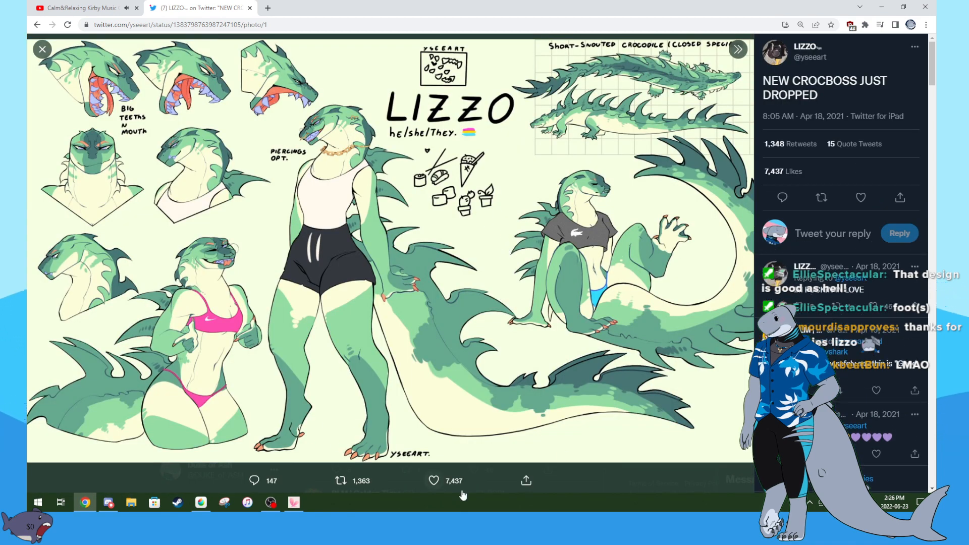
- Switch to MediBang Paint Pro, bring up the shark reference sheet in concept.mdp, and keep snapping off
click(204, 510)
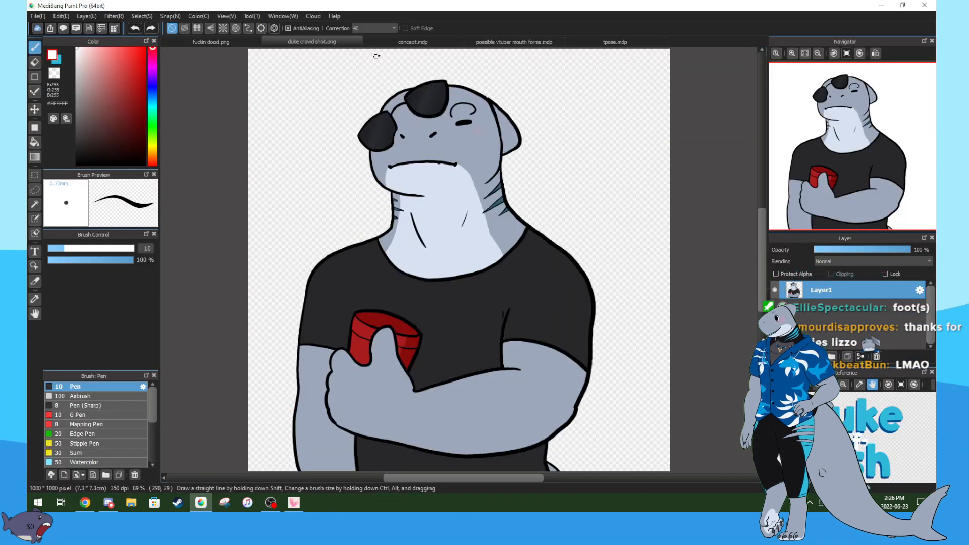
click(388, 43)
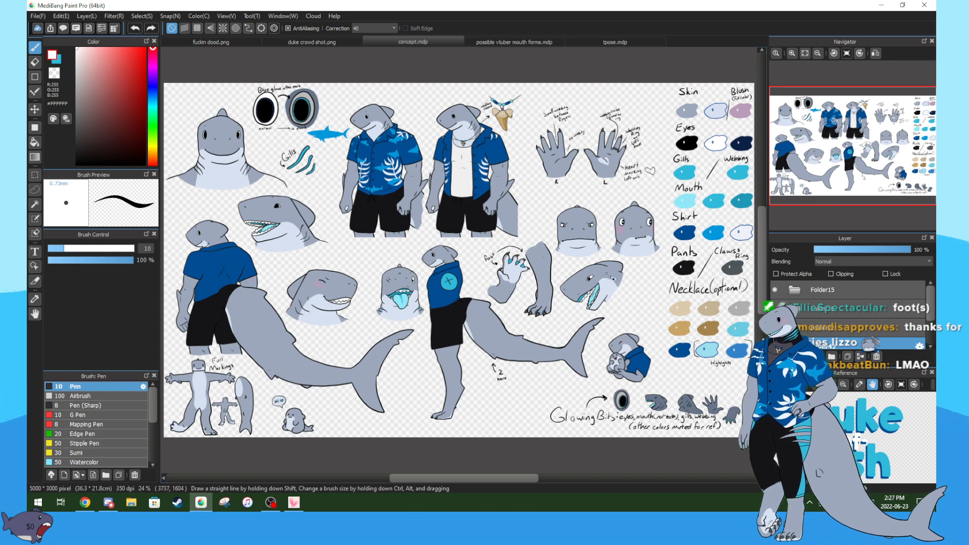
key(3)
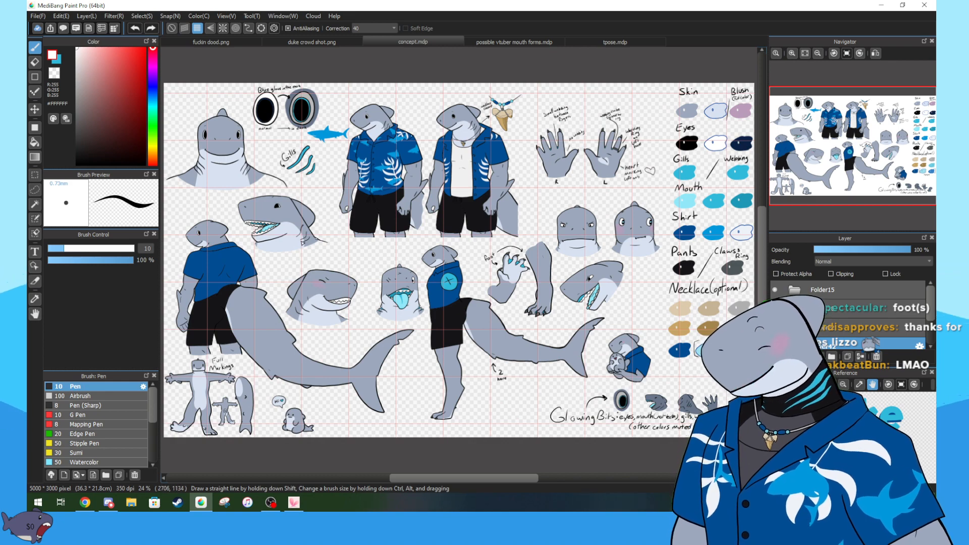
click(173, 30)
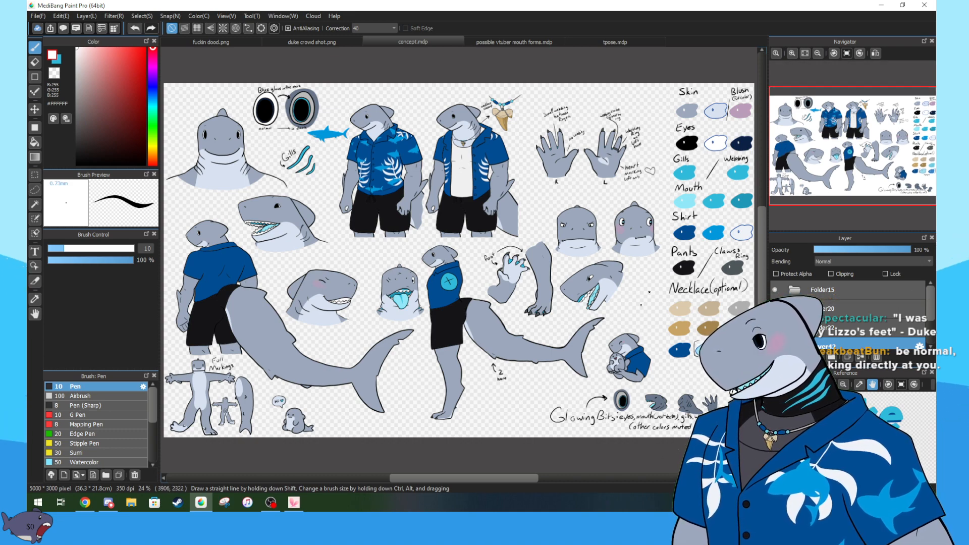
- Examine the necklace closeup, the hand with finger webbing and the open-shirt figure on the concept sheet
click(793, 53)
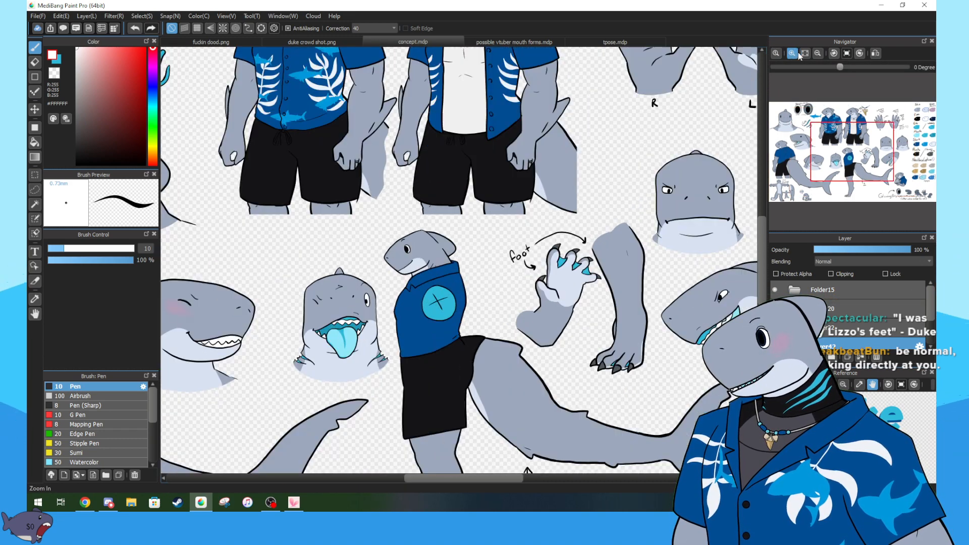
click(796, 54)
click(796, 53)
mouse_move(857, 141)
mouse_down()
mouse_move(852, 113)
mouse_move(864, 115)
mouse_up()
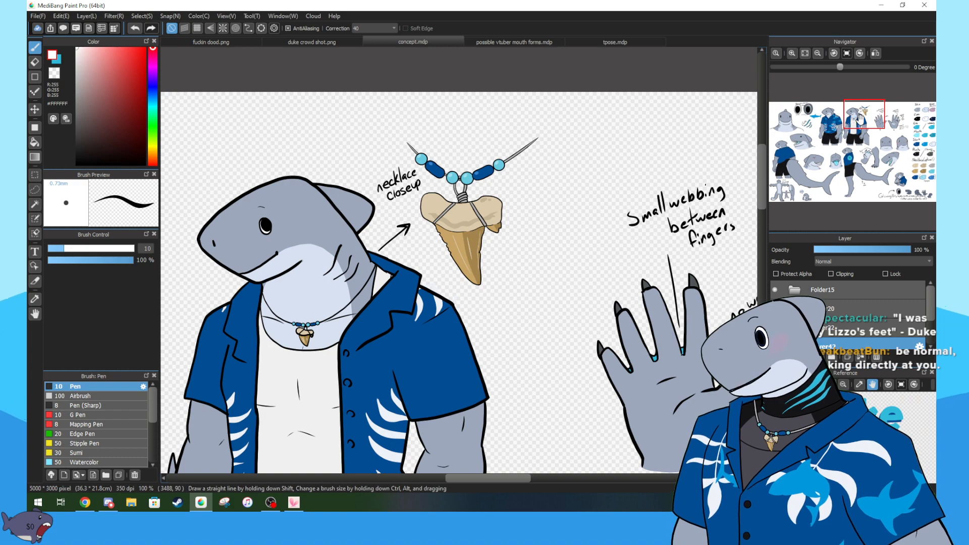
click(880, 124)
mouse_move(880, 123)
mouse_down()
mouse_move(896, 120)
mouse_move(832, 119)
mouse_move(848, 118)
mouse_up()
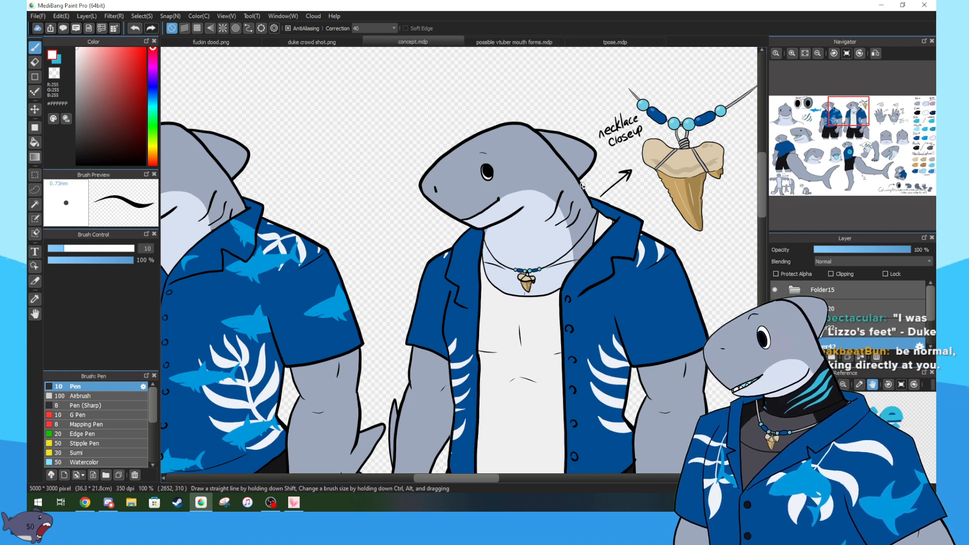
mouse_move(861, 133)
mouse_down()
mouse_move(810, 142)
mouse_move(874, 123)
mouse_move(850, 117)
mouse_up()
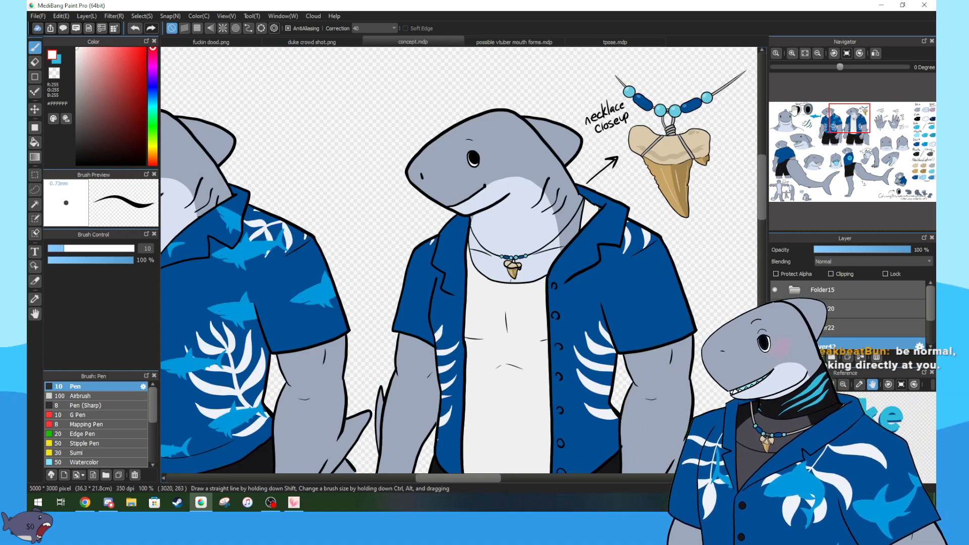
- Examine the glowing bits, shirt designs, back view and facial expressions on the concept sheet, ending with the whole sheet
mouse_move(853, 121)
mouse_down()
mouse_move(921, 133)
mouse_move(796, 122)
mouse_move(794, 159)
mouse_move(903, 170)
mouse_move(896, 191)
mouse_up()
click(817, 53)
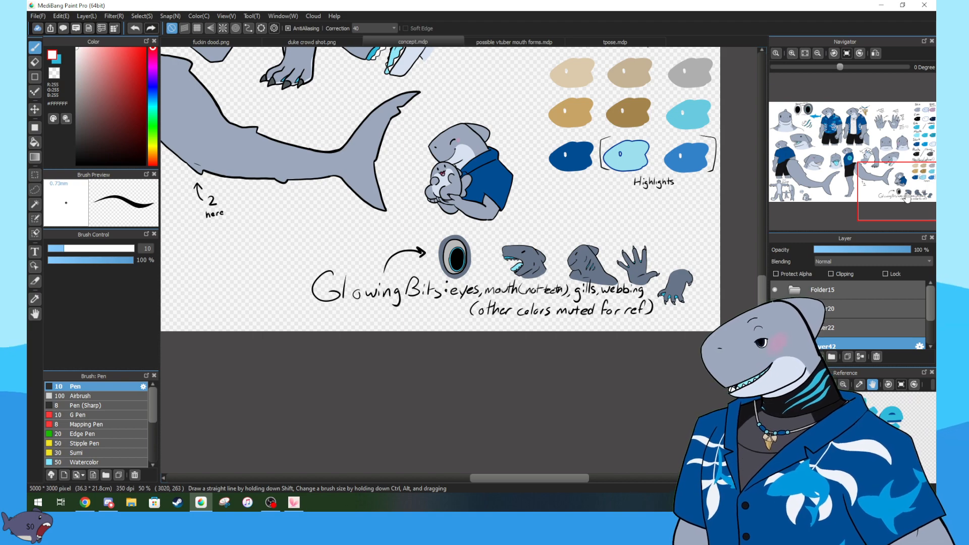
mouse_move(903, 192)
mouse_down()
mouse_move(897, 140)
mouse_move(879, 117)
mouse_move(806, 123)
mouse_move(833, 128)
mouse_up()
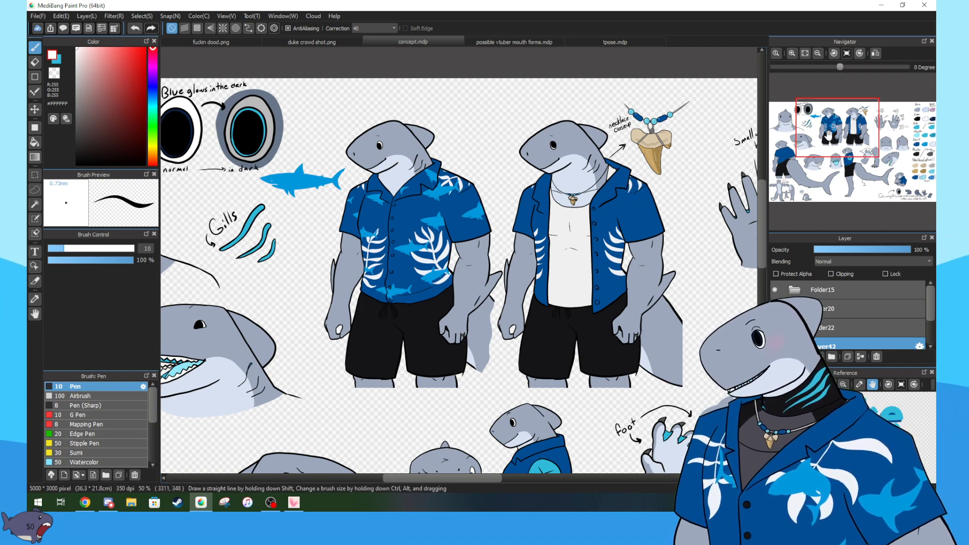
drag(838, 130, 802, 154)
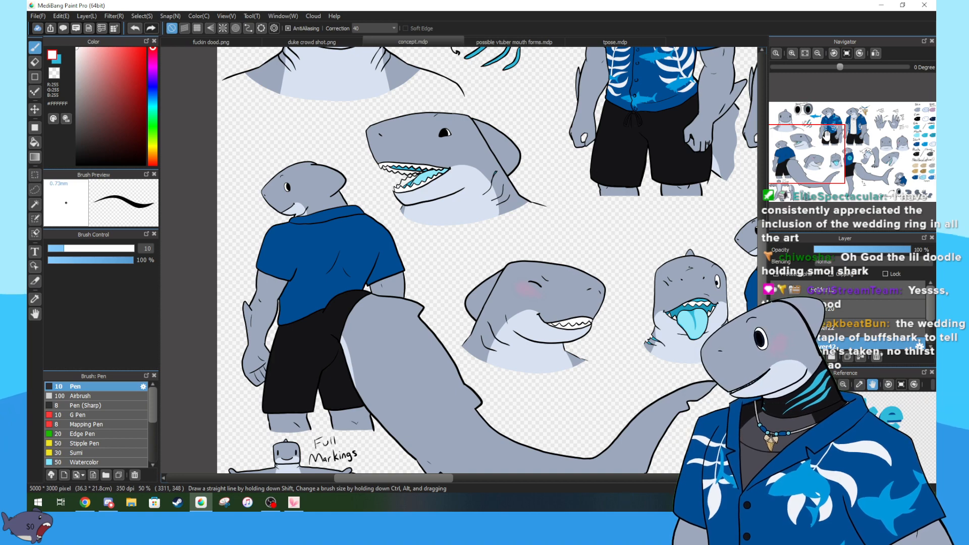
click(804, 54)
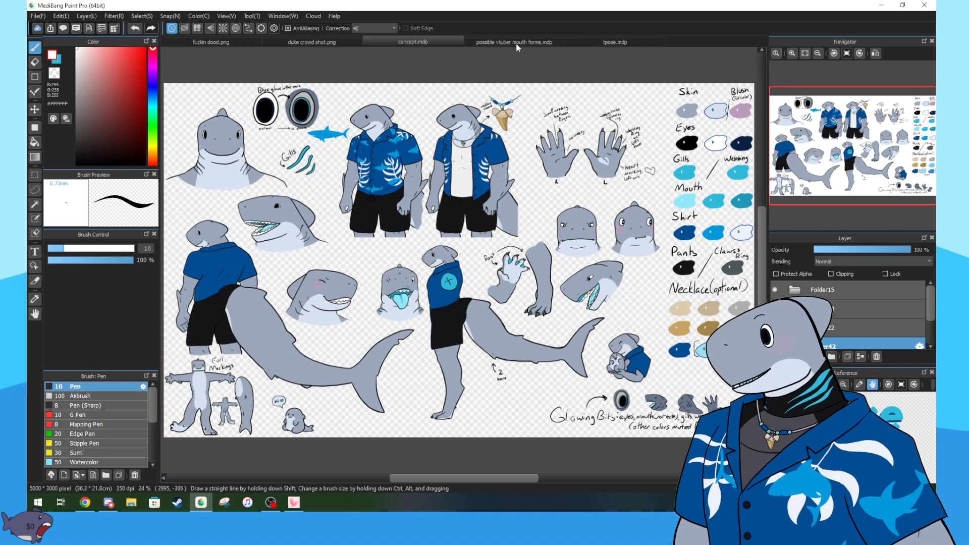
- Open the T-pose sheet in tpose.mdp and examine the back view, the annotated hands and the front view
click(598, 41)
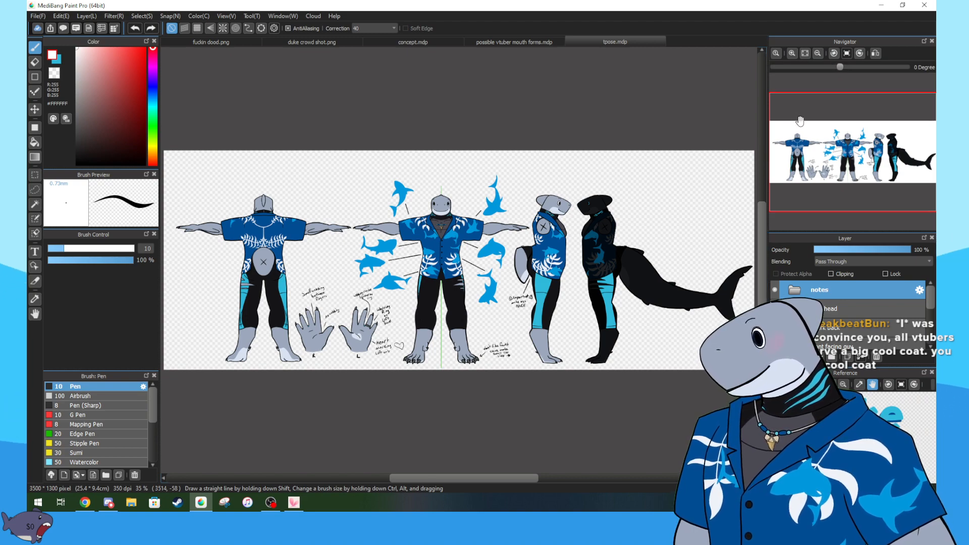
click(791, 53)
click(792, 53)
drag(858, 147, 812, 157)
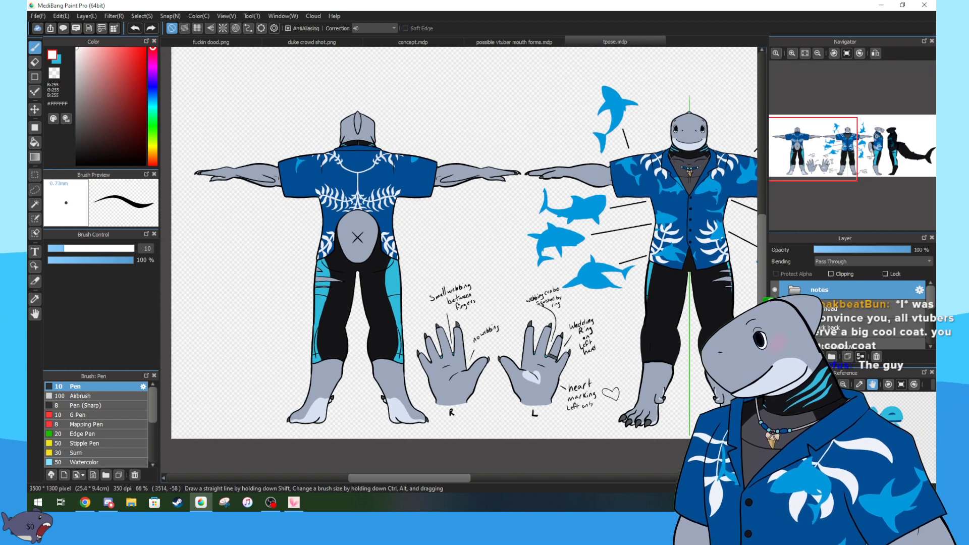
click(773, 291)
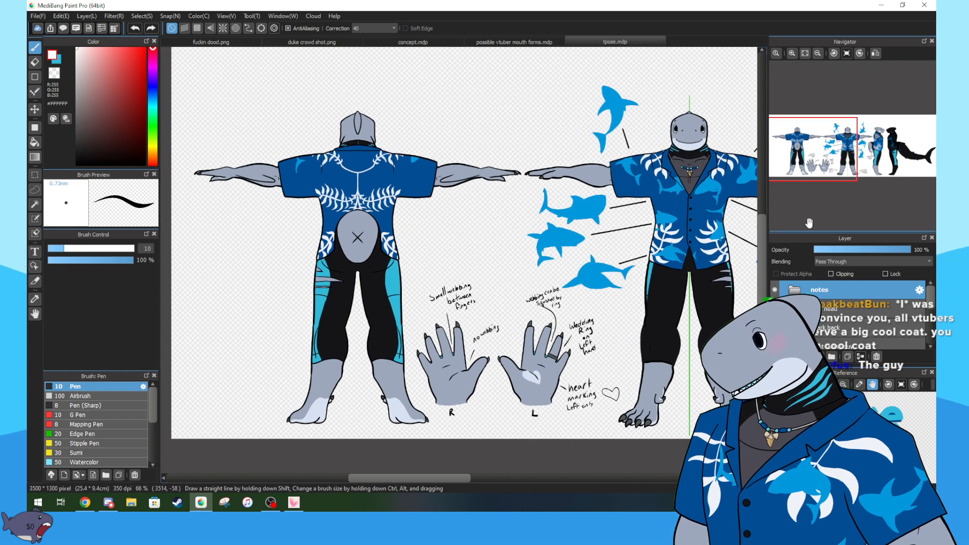
click(805, 53)
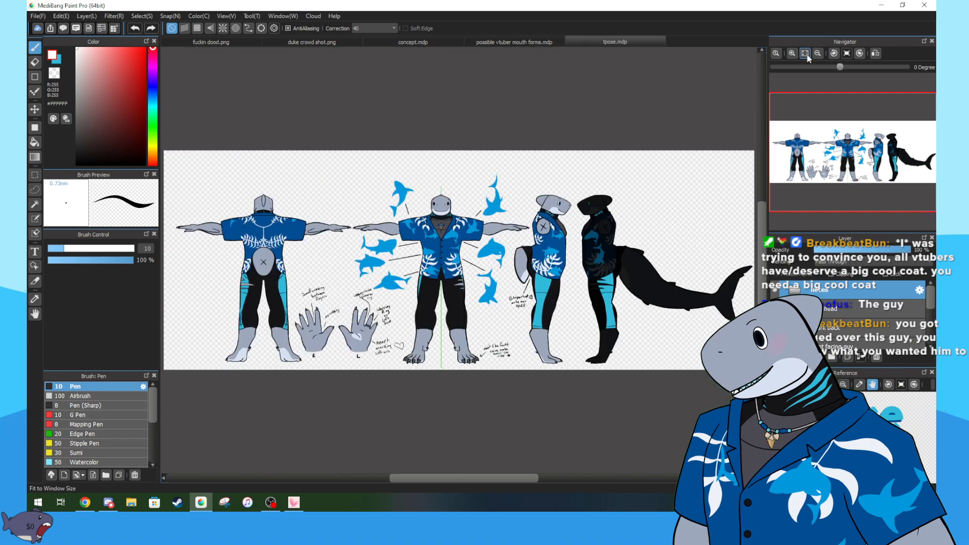
- Hide the notes folder with the shark pattern callouts on the T-pose sheet
click(777, 293)
click(777, 293)
click(777, 293)
click(776, 293)
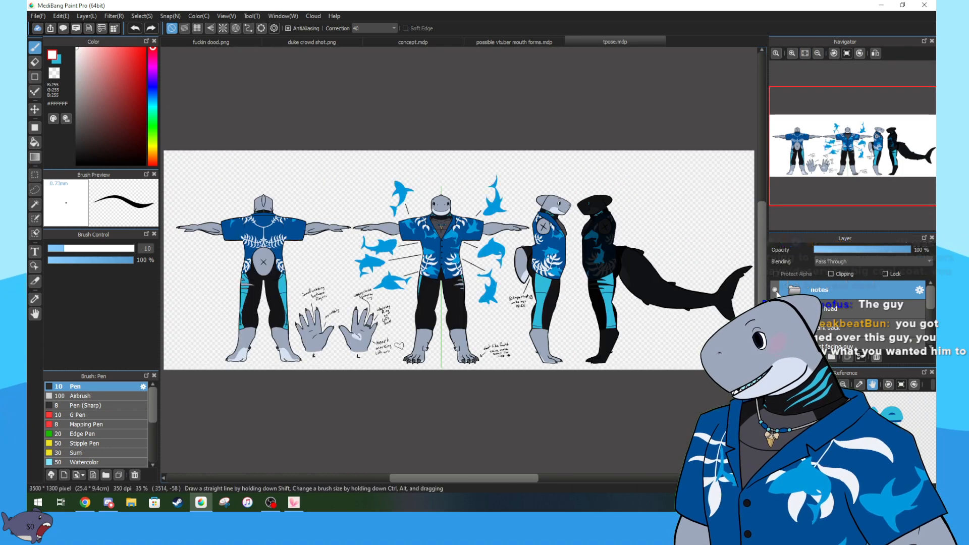
click(777, 293)
- Compare the front-facing figure's head on the T-pose sheet with the new head layer hidden and shown
scroll(776, 290, down, 1)
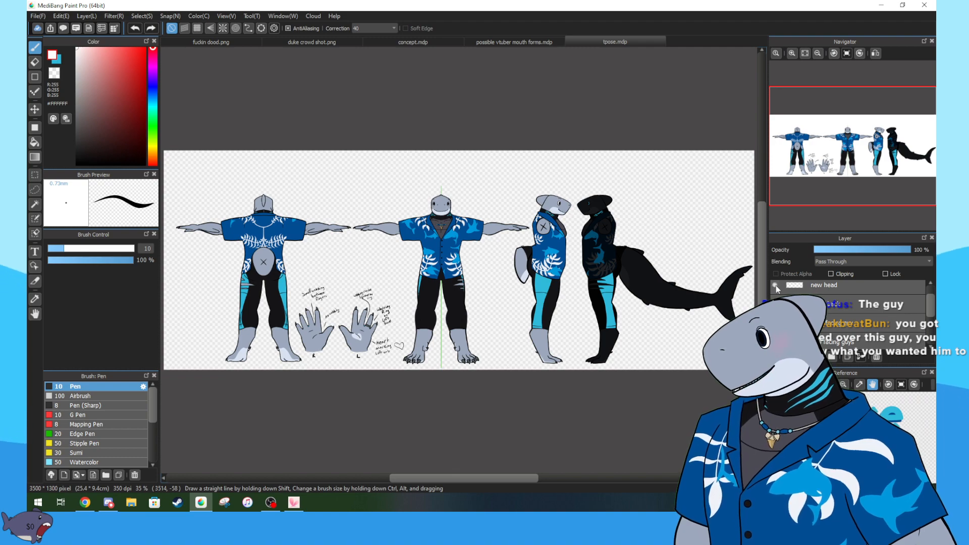
click(792, 53)
click(792, 53)
click(793, 53)
drag(842, 129, 842, 137)
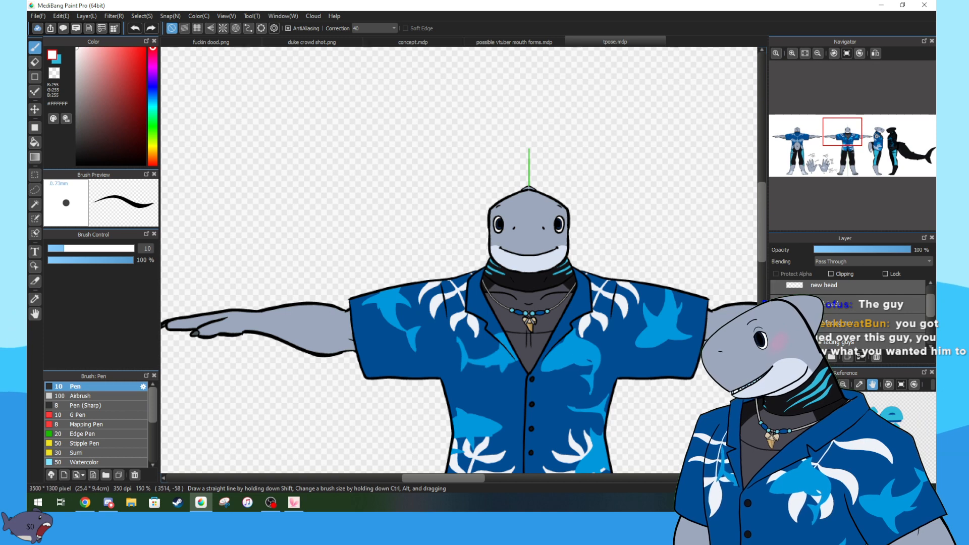
scroll(848, 312, up, 1)
click(775, 290)
click(775, 290)
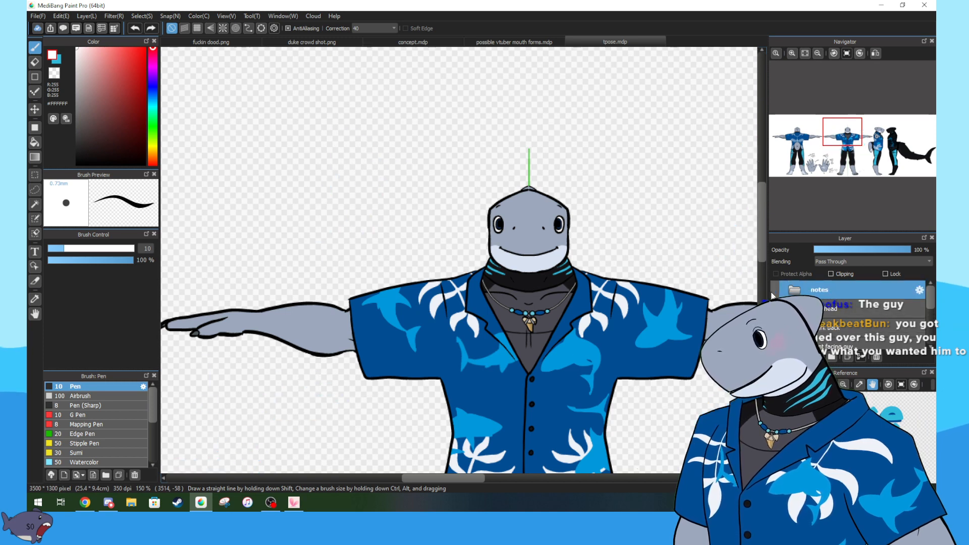
click(776, 309)
click(776, 308)
click(775, 308)
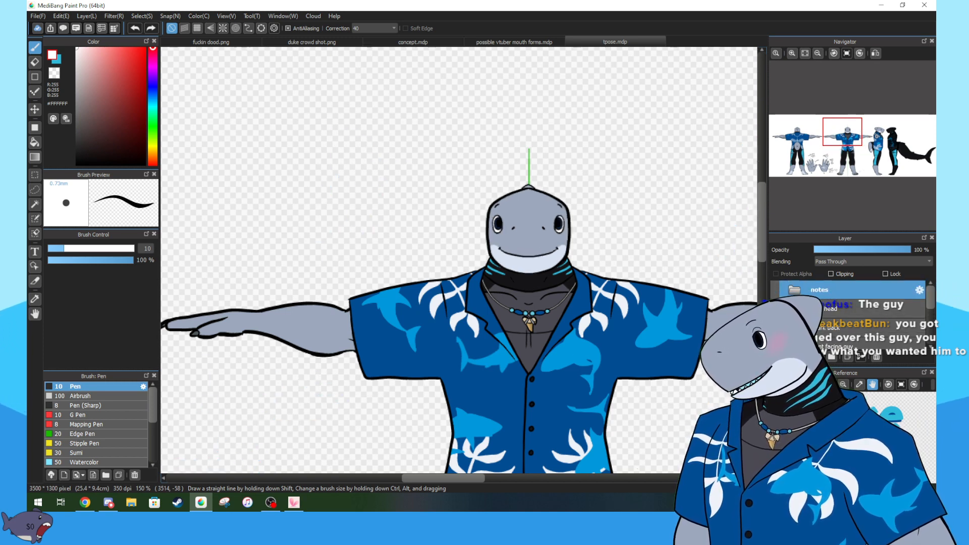
click(775, 309)
click(776, 308)
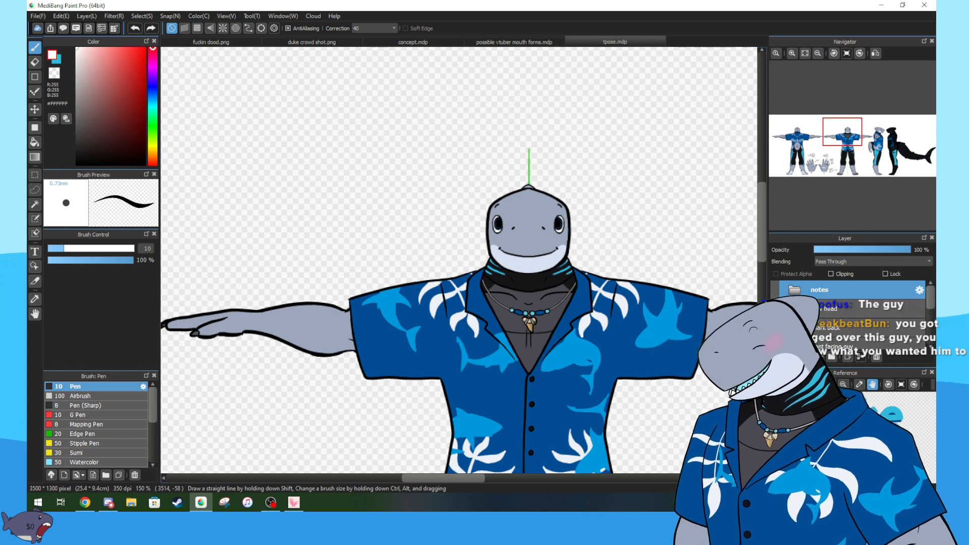
- Select the shark back folder and frame the back-view figure and annotated hands on the T-pose sheet
scroll(818, 325, down, 1)
scroll(818, 326, down, 2)
click(795, 292)
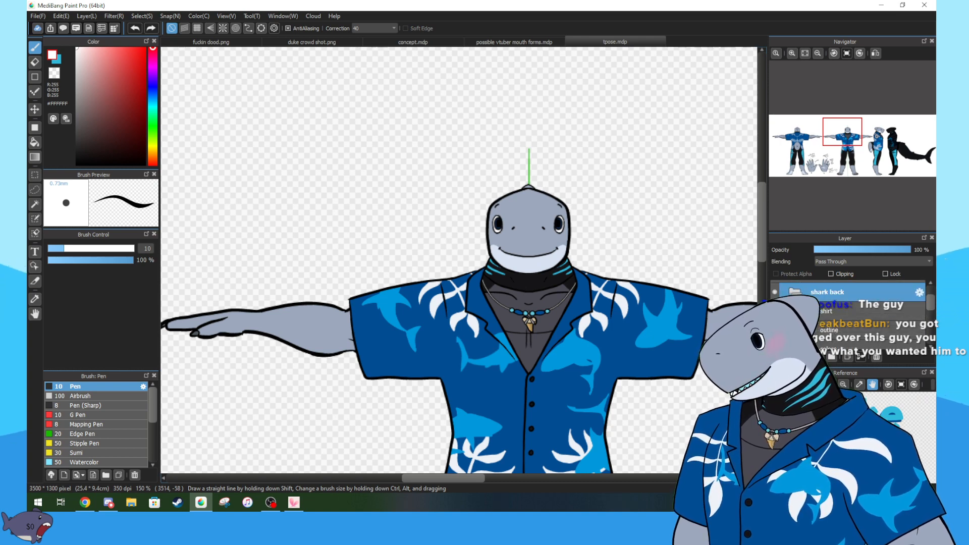
click(803, 56)
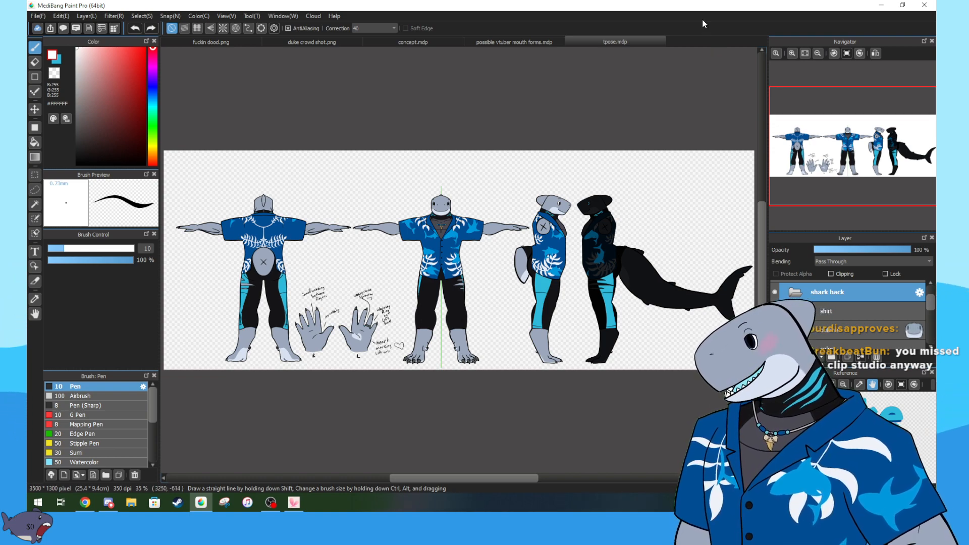
mouse_move(848, 146)
click(791, 53)
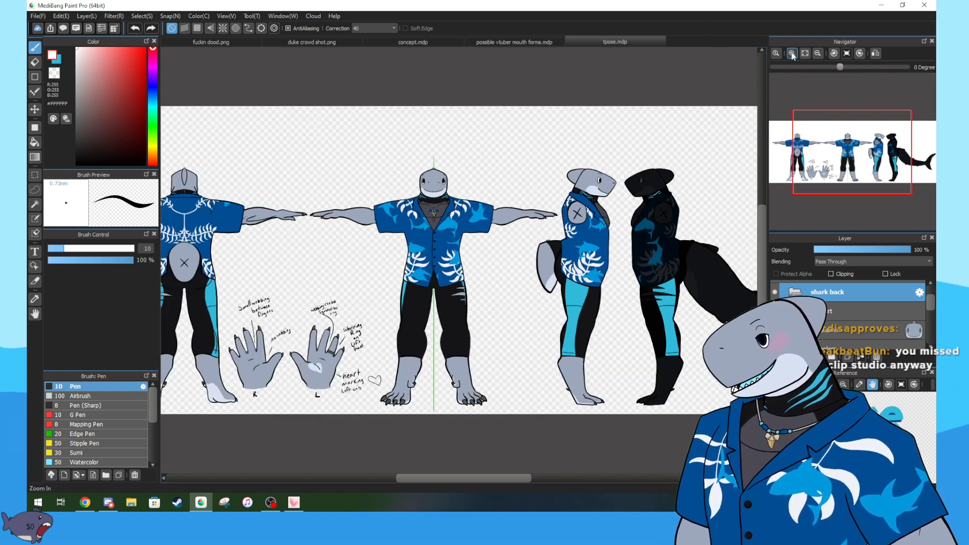
click(791, 54)
drag(849, 155, 808, 155)
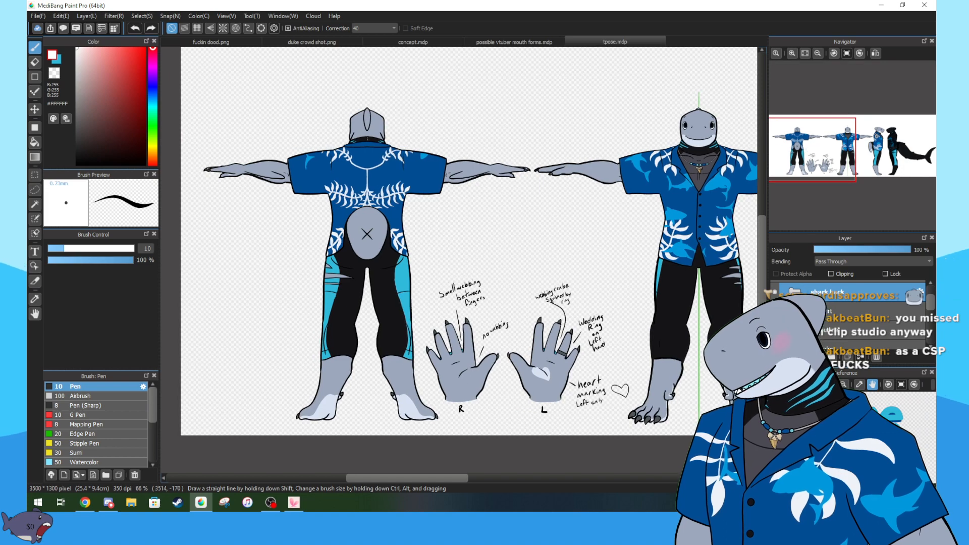
- Compare the back-view figure with its shirt layer hidden and shown, leaving the shirt shown
click(775, 311)
scroll(775, 316, down, 1)
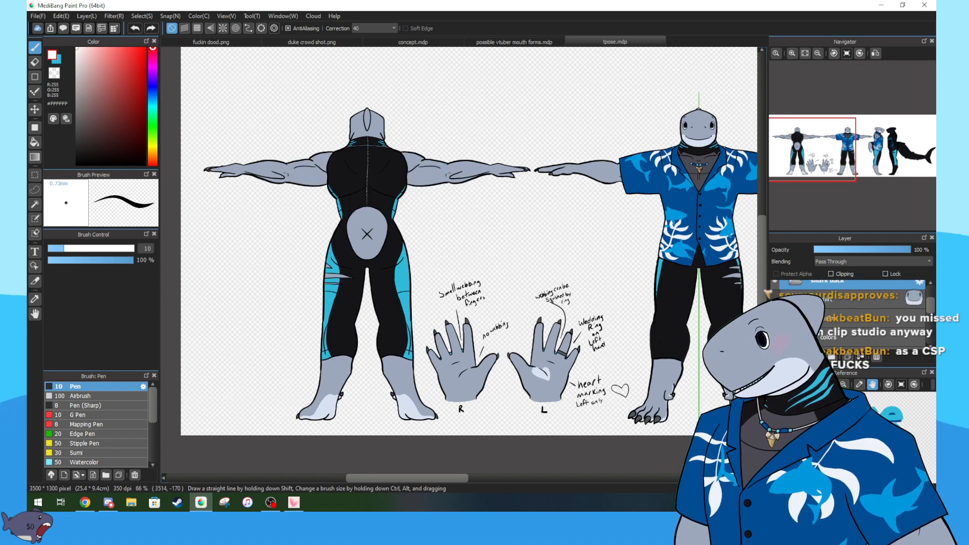
click(775, 318)
click(775, 318)
scroll(775, 316, down, 2)
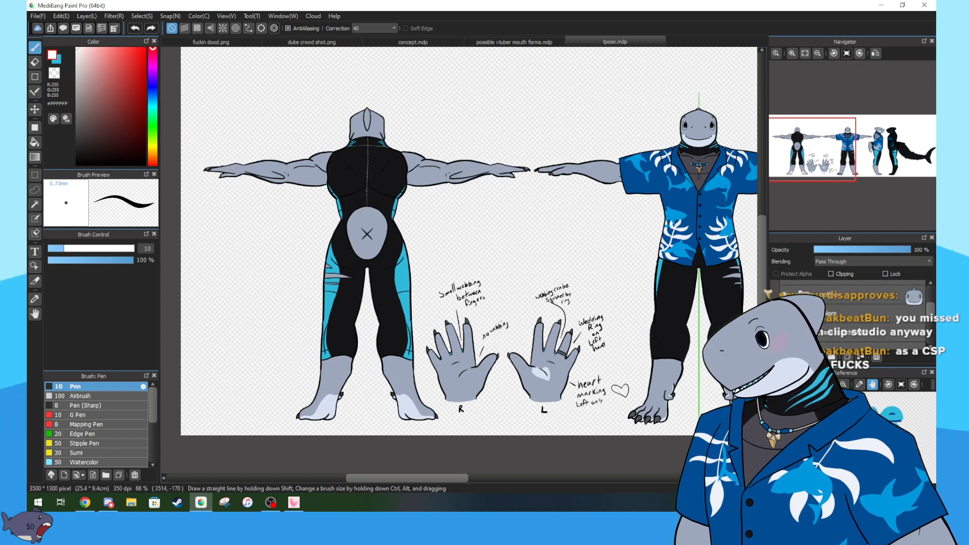
click(783, 313)
click(784, 313)
scroll(783, 318, up, 3)
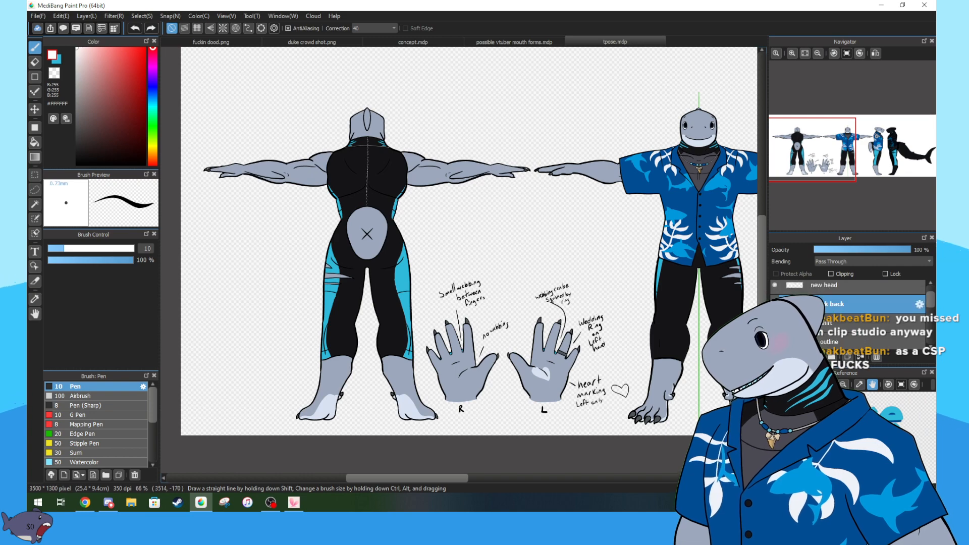
click(783, 323)
- Compare the side-facing figures with the in-the-dark layer hidden and shown, leaving that layer hidden
mouse_move(826, 112)
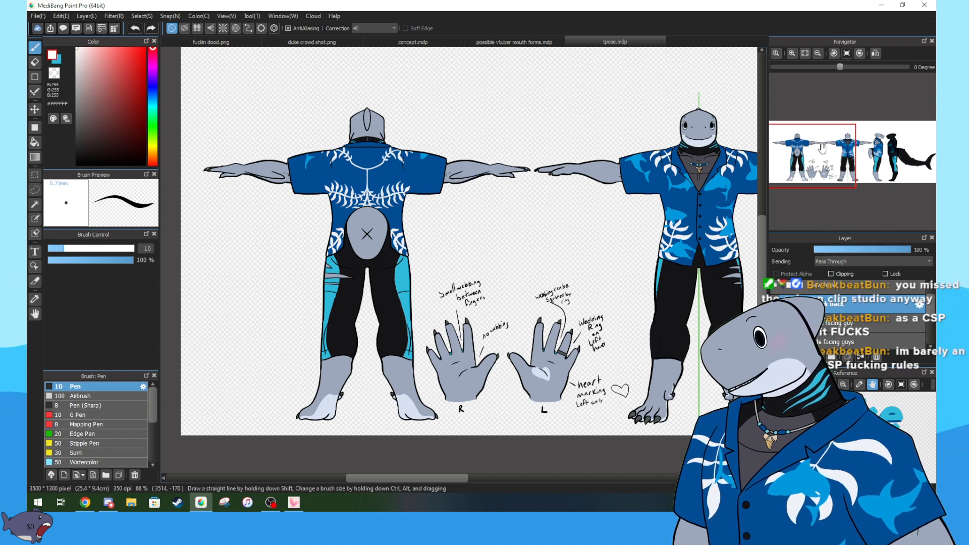
click(818, 54)
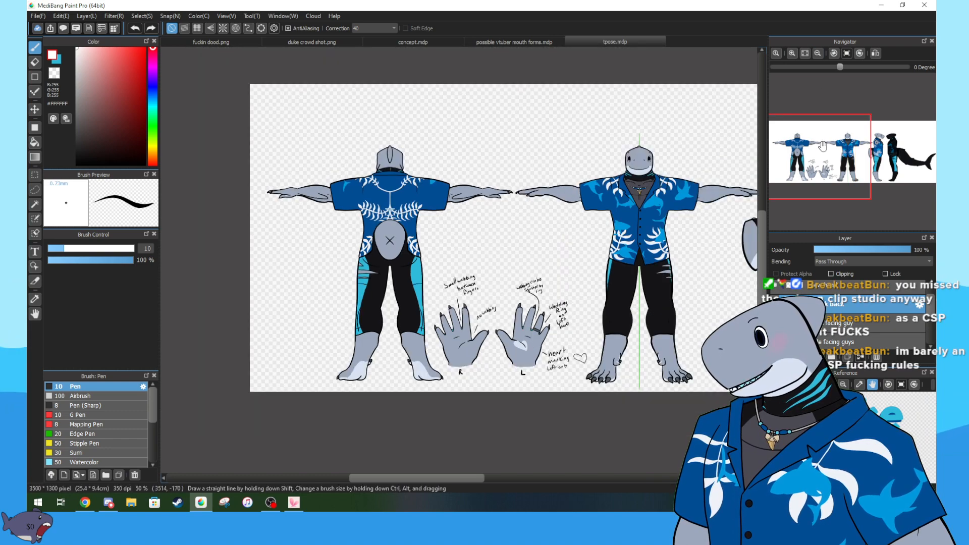
click(791, 55)
drag(810, 153, 892, 159)
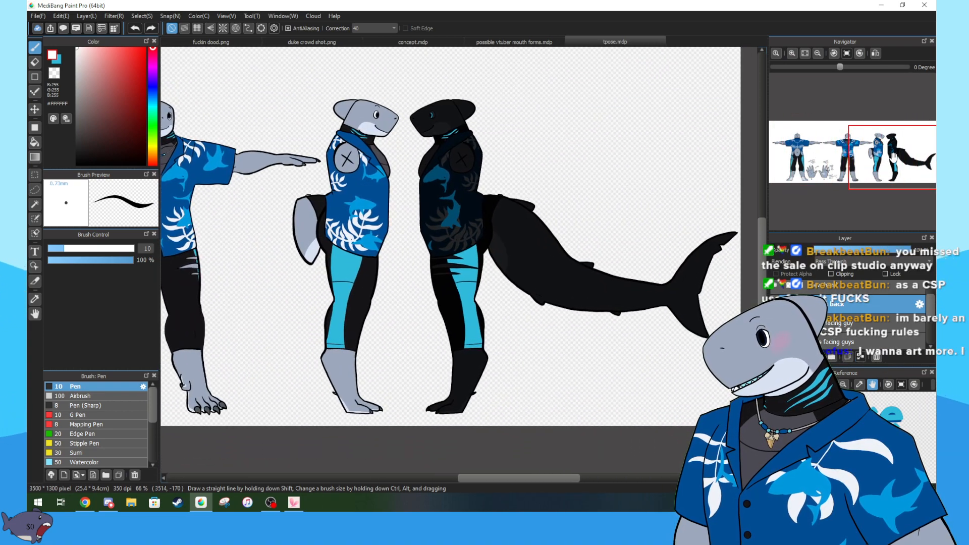
scroll(830, 325, down, 2)
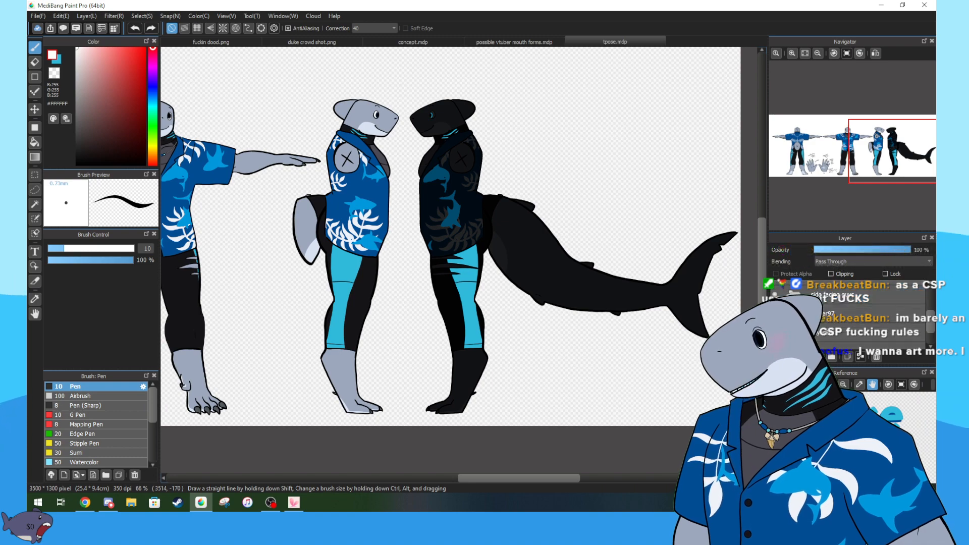
scroll(830, 325, up, 2)
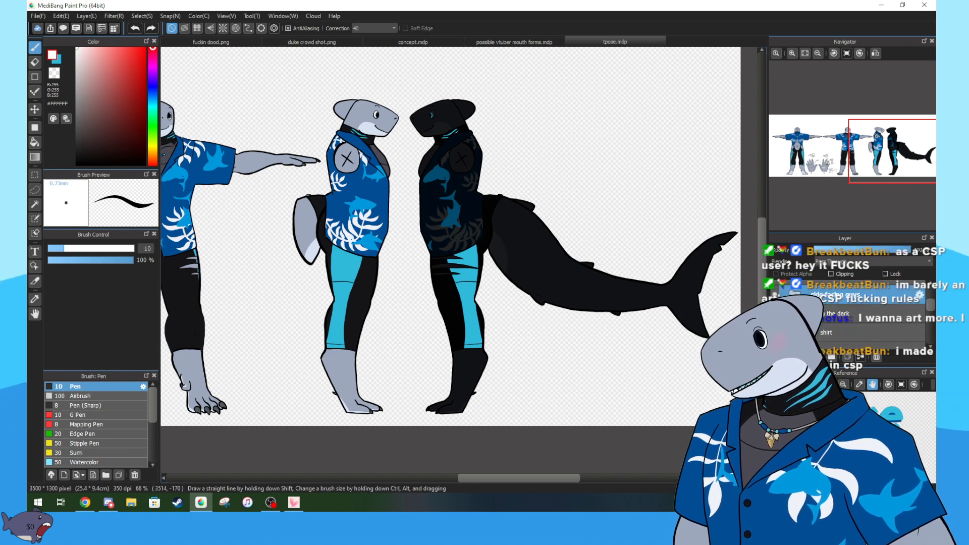
scroll(830, 325, down, 1)
click(775, 301)
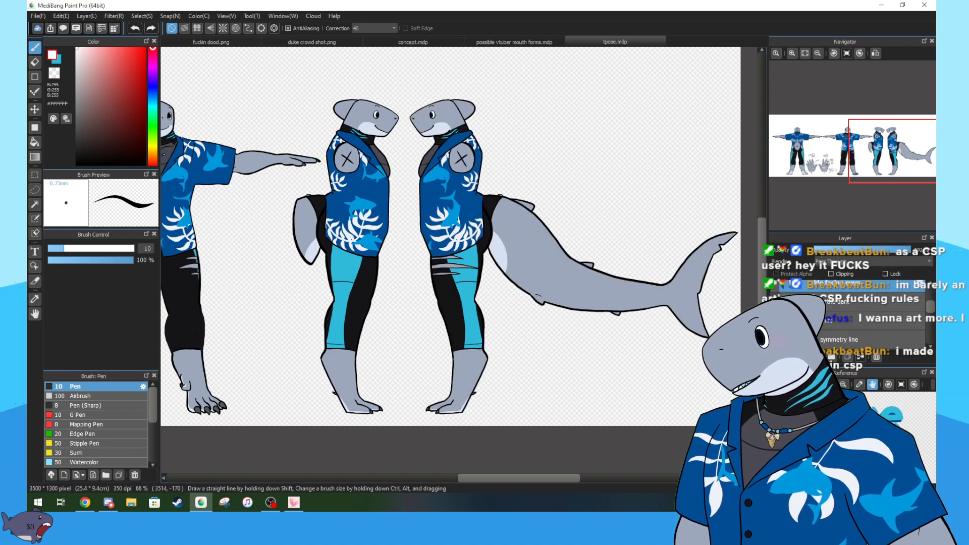
click(775, 302)
click(775, 301)
click(774, 301)
click(775, 301)
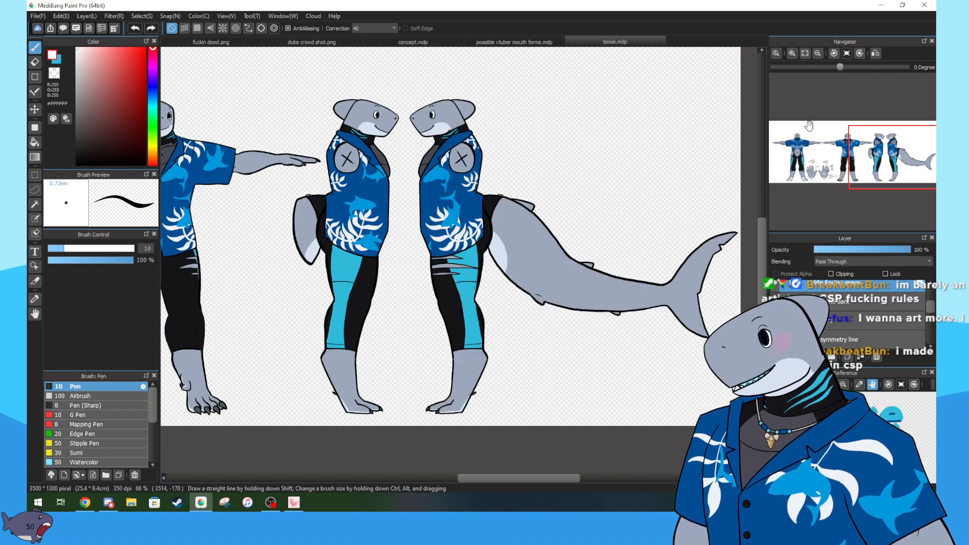
- Open concept.mdp and examine the normal and in-dark eye drawings close up
click(494, 45)
click(437, 45)
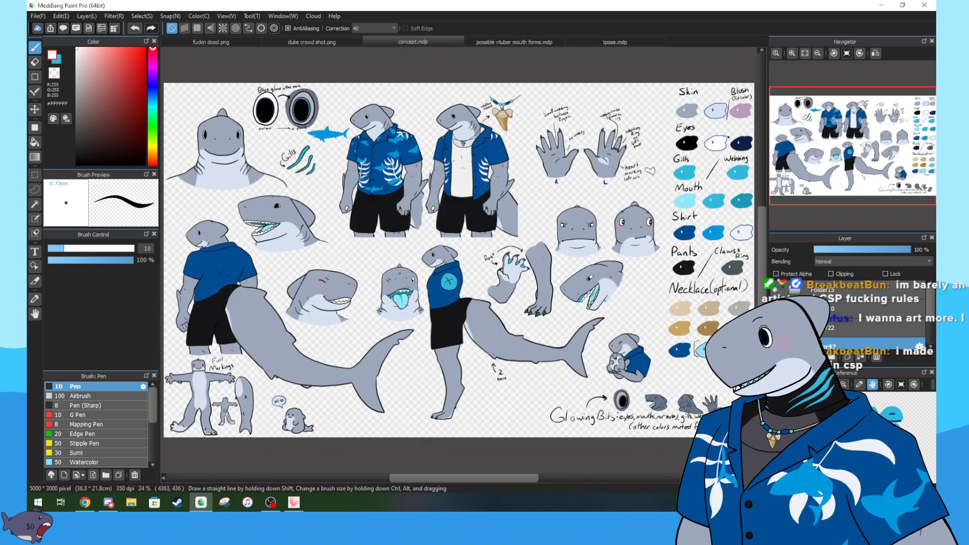
click(791, 53)
click(792, 53)
drag(848, 149, 807, 112)
click(792, 53)
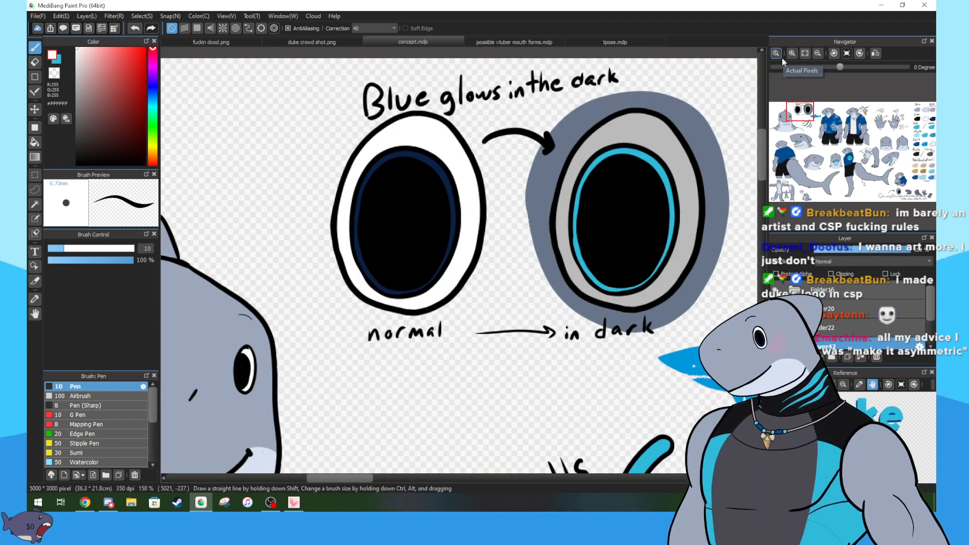
key(alt+2)
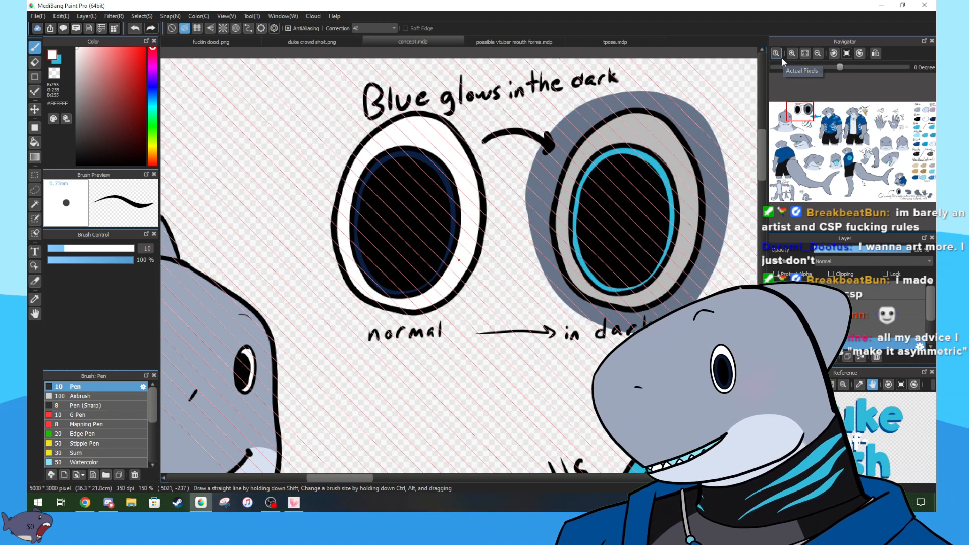
click(274, 28)
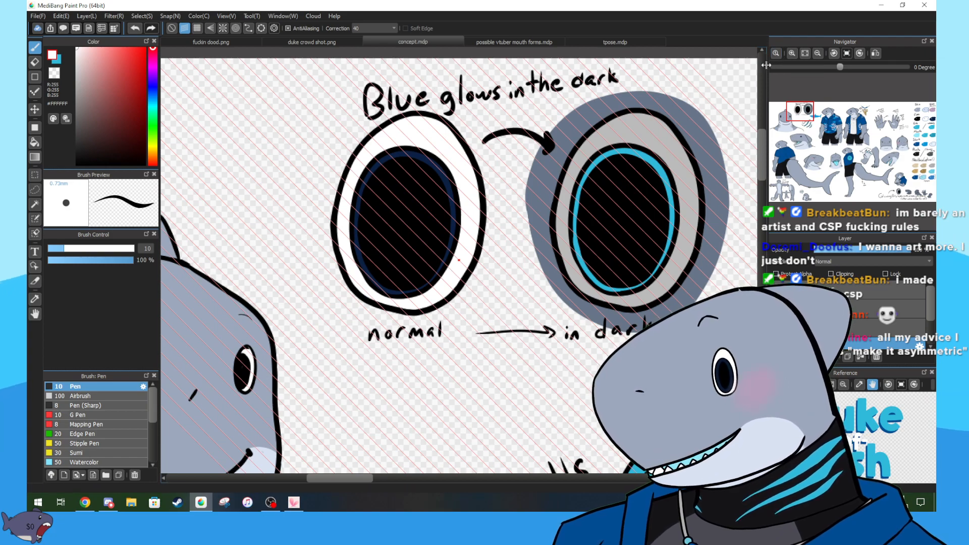
click(593, 105)
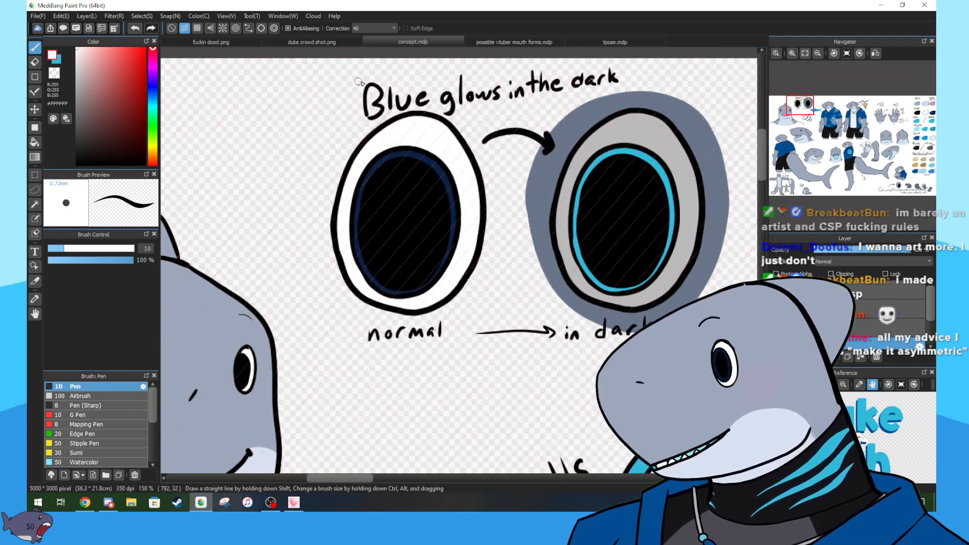
click(171, 28)
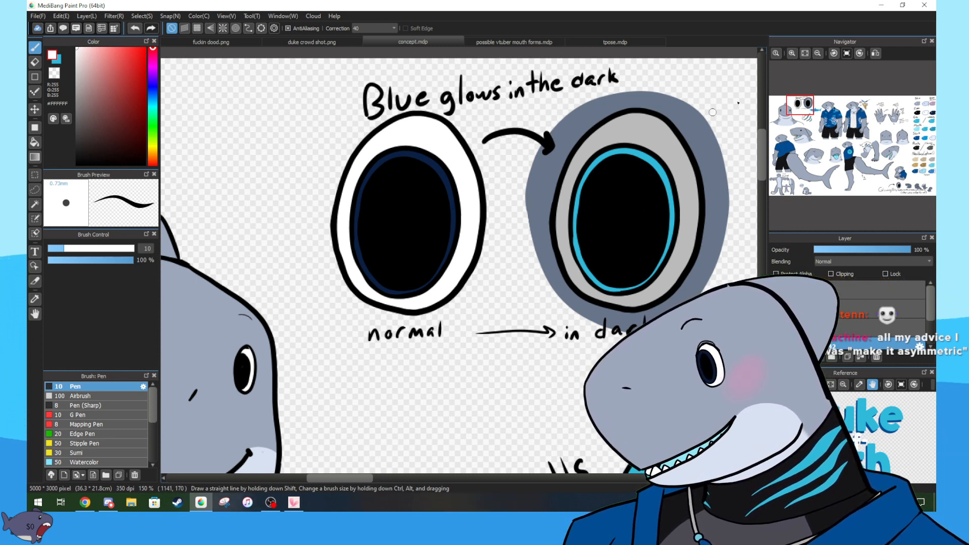
- Return to tpose.mdp and examine the back, front and side views without snapping, ending with the whole sheet
click(803, 56)
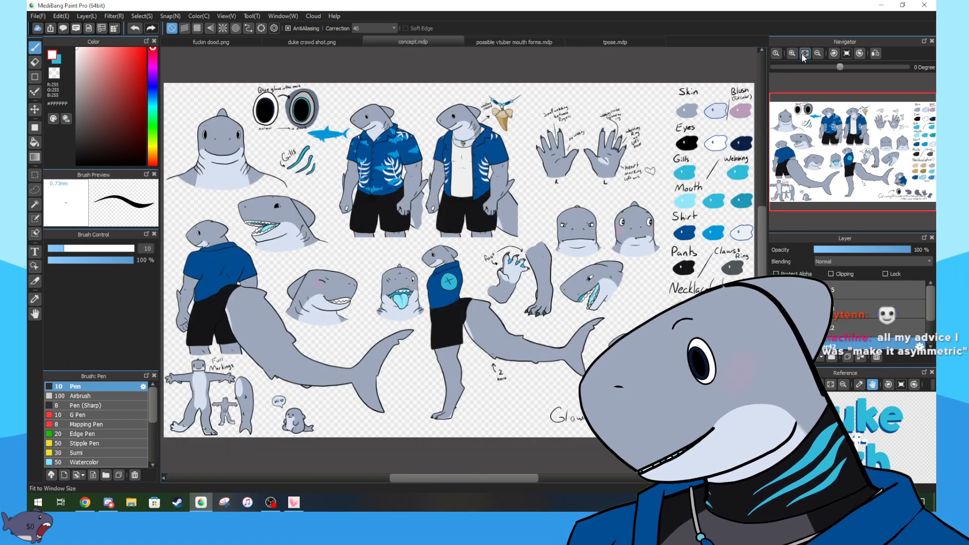
click(599, 43)
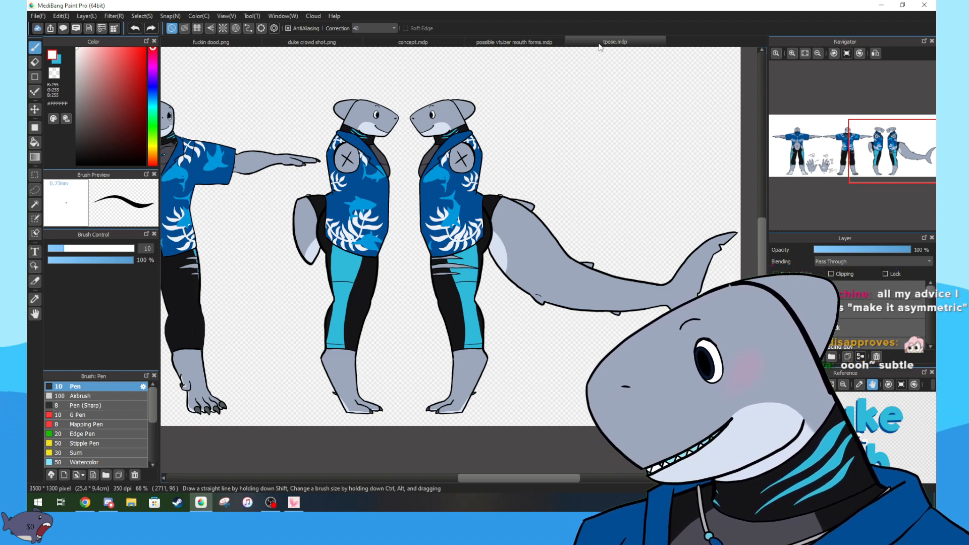
drag(883, 154, 799, 173)
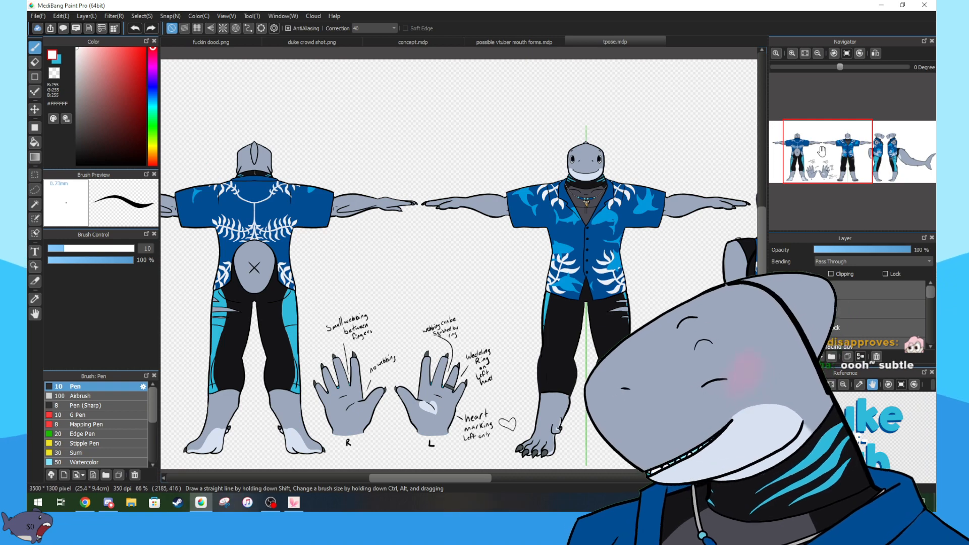
key(3)
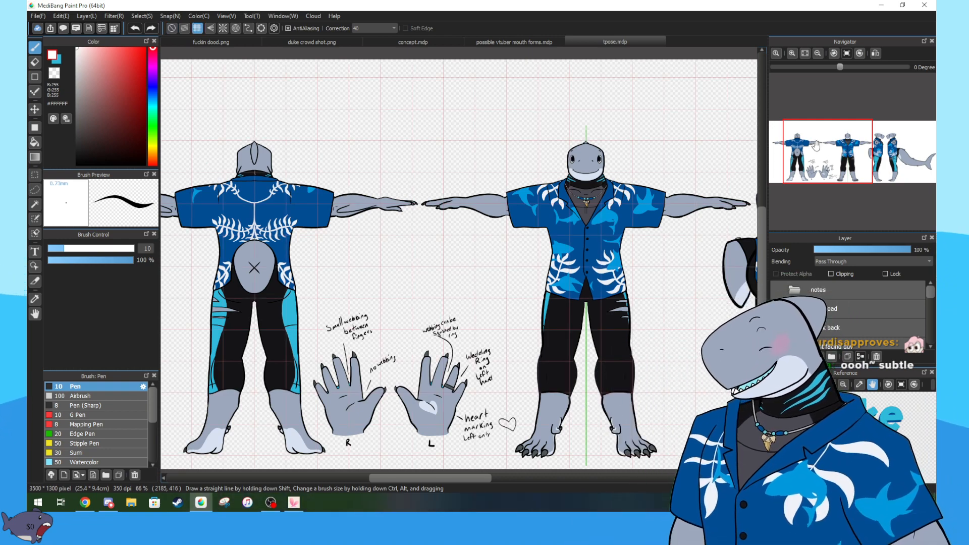
click(171, 28)
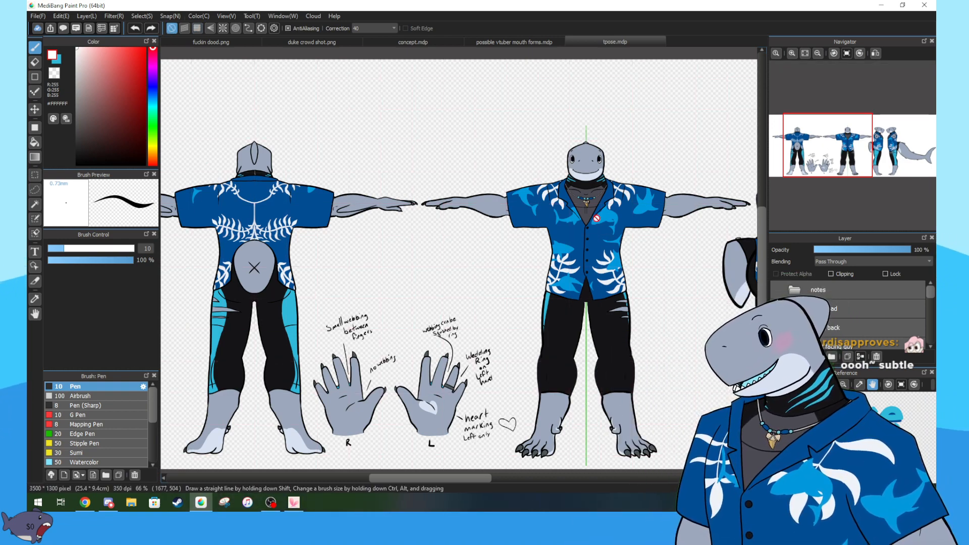
drag(828, 153, 860, 158)
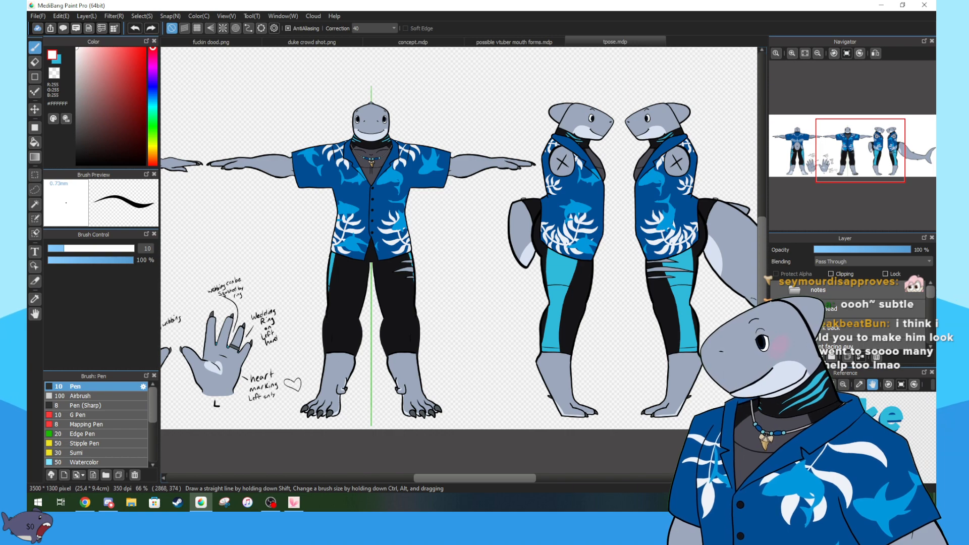
key(alt+Tab)
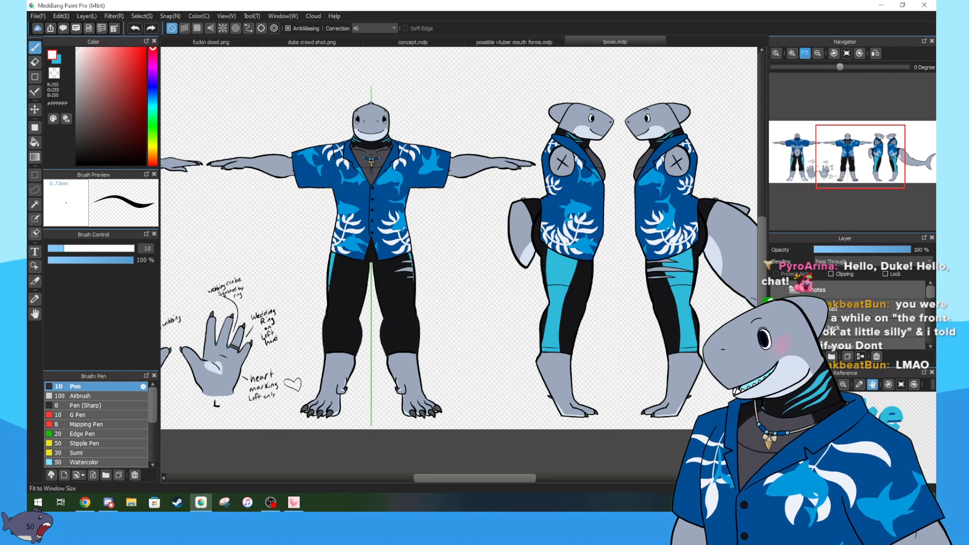
scroll(588, 59, down, 2)
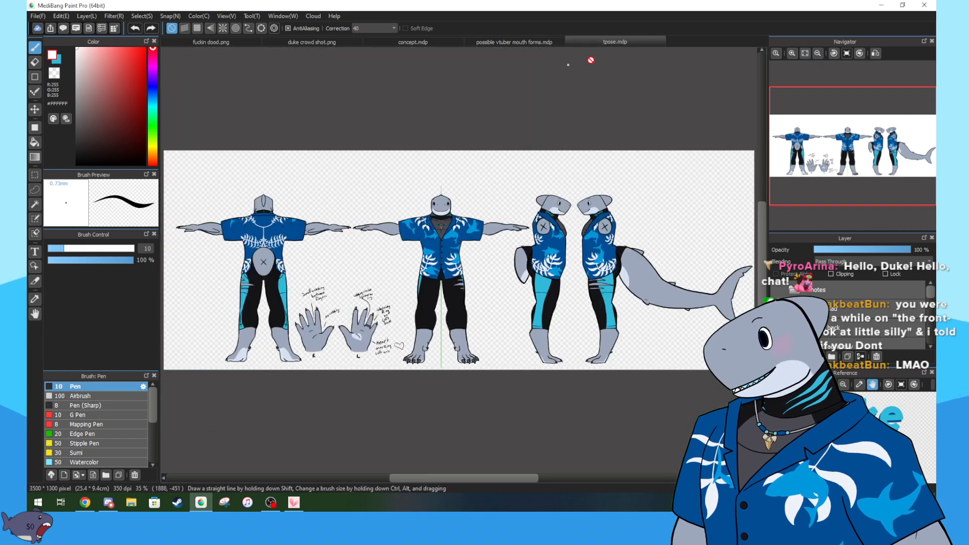
- Open possible vtuber mouth forms.mdp and compare the head sketch with Folder4 hidden and shown
click(506, 41)
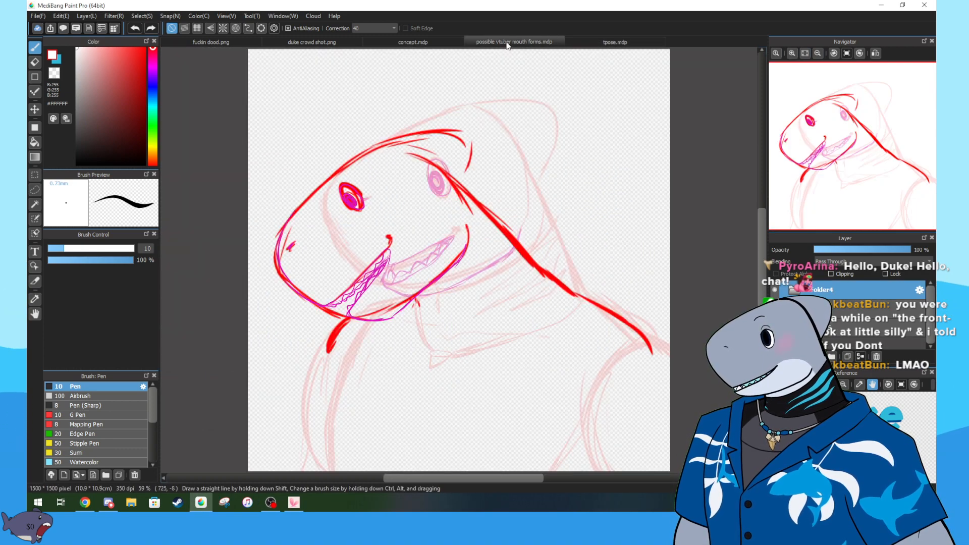
click(773, 289)
click(774, 290)
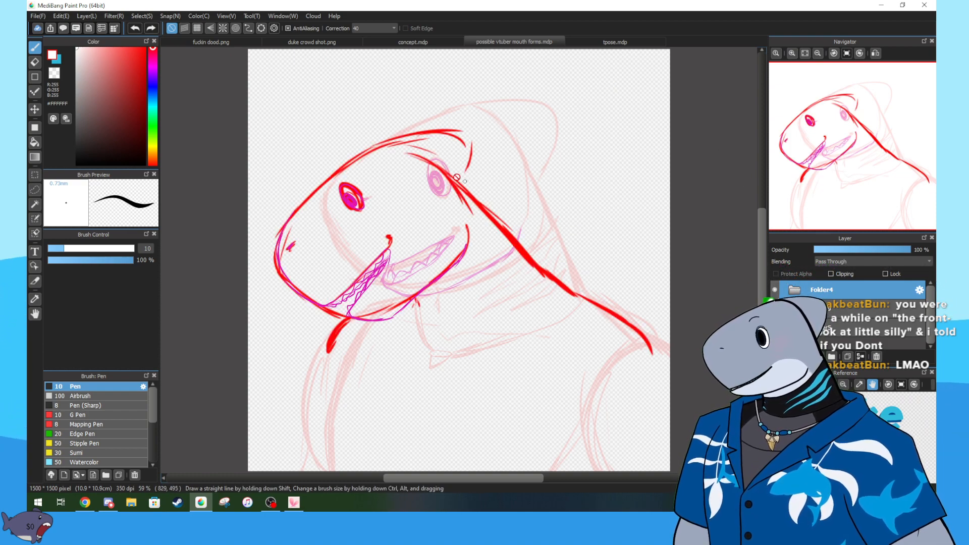
- Open the wetsuit reference image shopping.webp as a new canvas
click(38, 15)
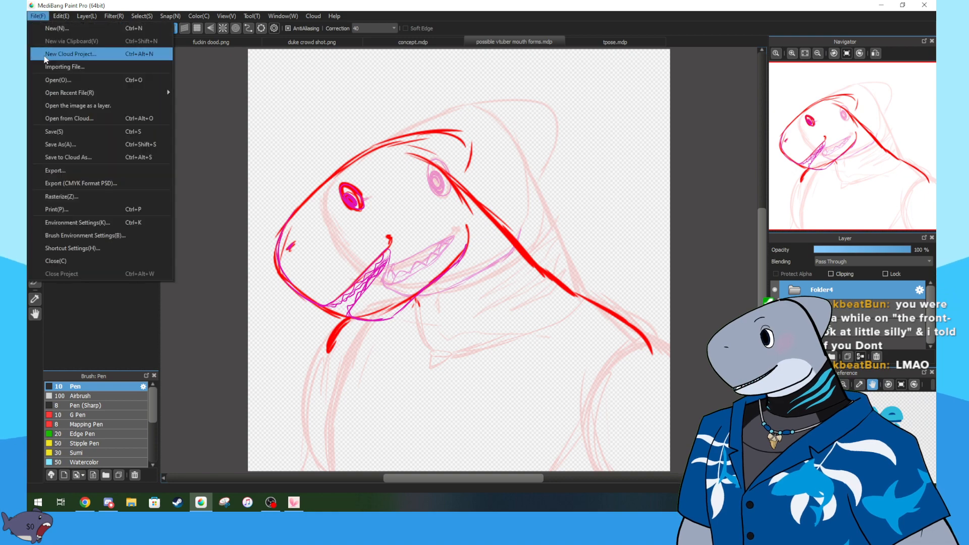
click(58, 79)
drag(253, 18, 968, 210)
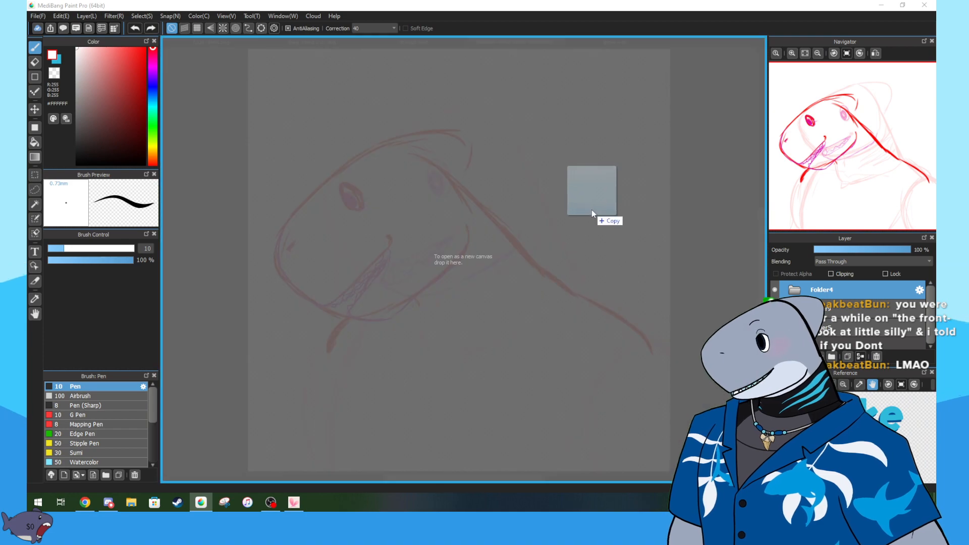
drag(591, 210, 579, 203)
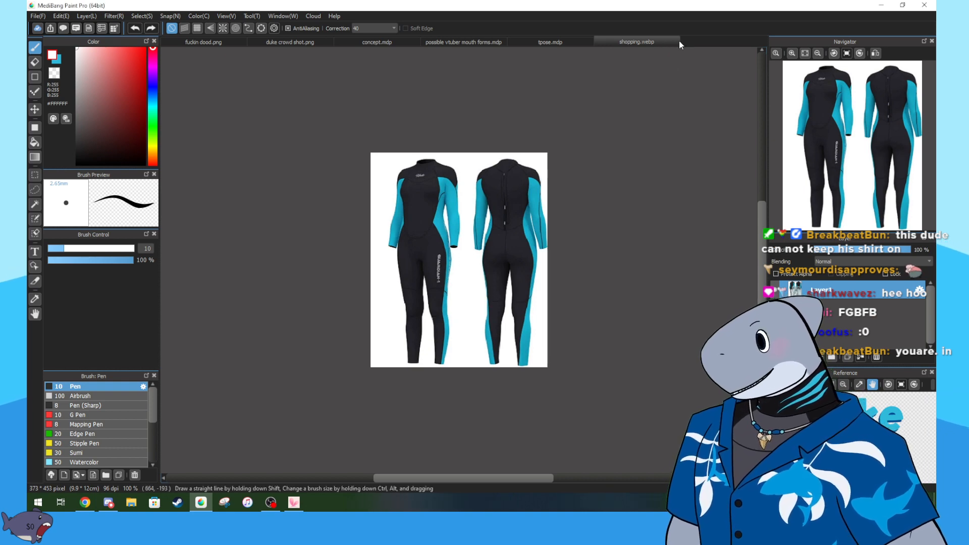
- Close shopping.webp and return to the concept sheet in concept.mdp
key(ctrl+w)
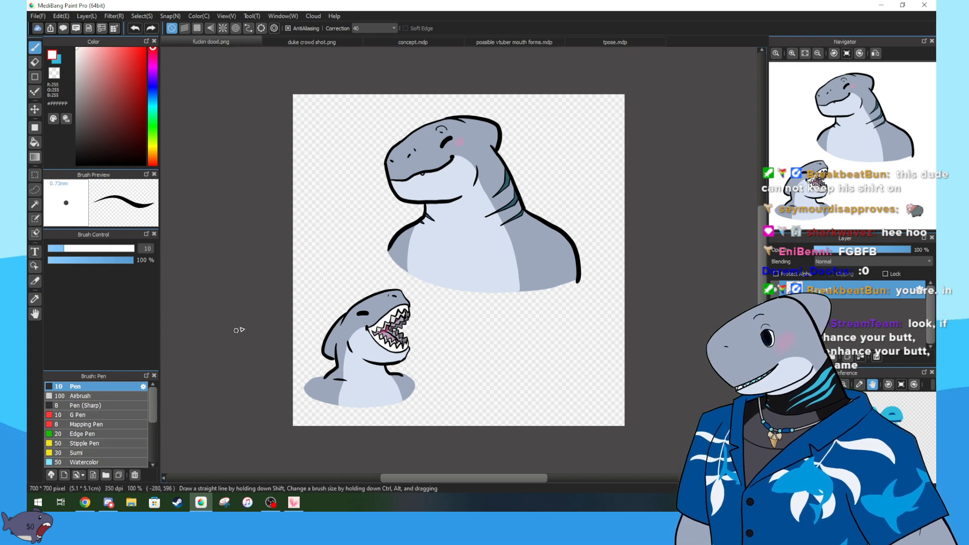
click(328, 43)
click(412, 42)
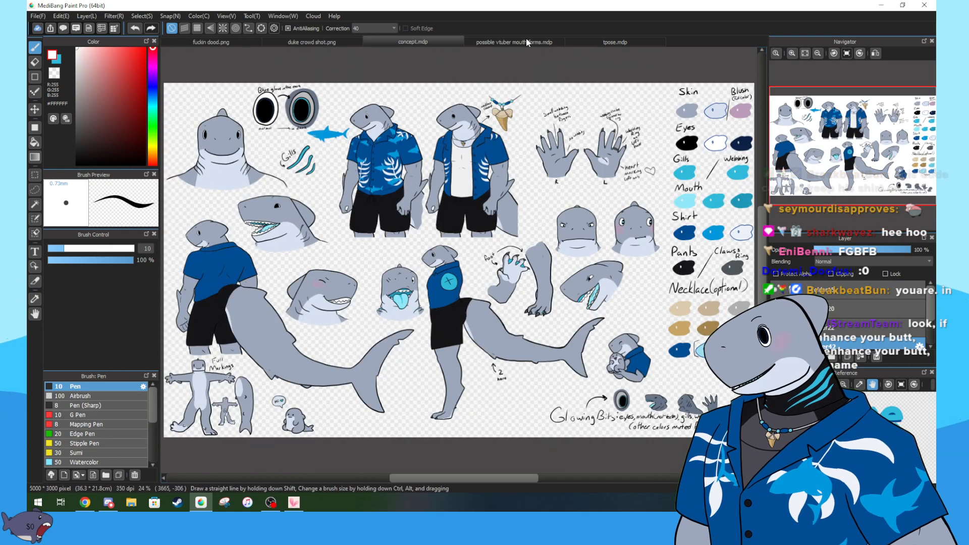
- Return to possible vtuber mouth forms.mdp, hide Folder4 and Folder9, and select Folder5
click(525, 41)
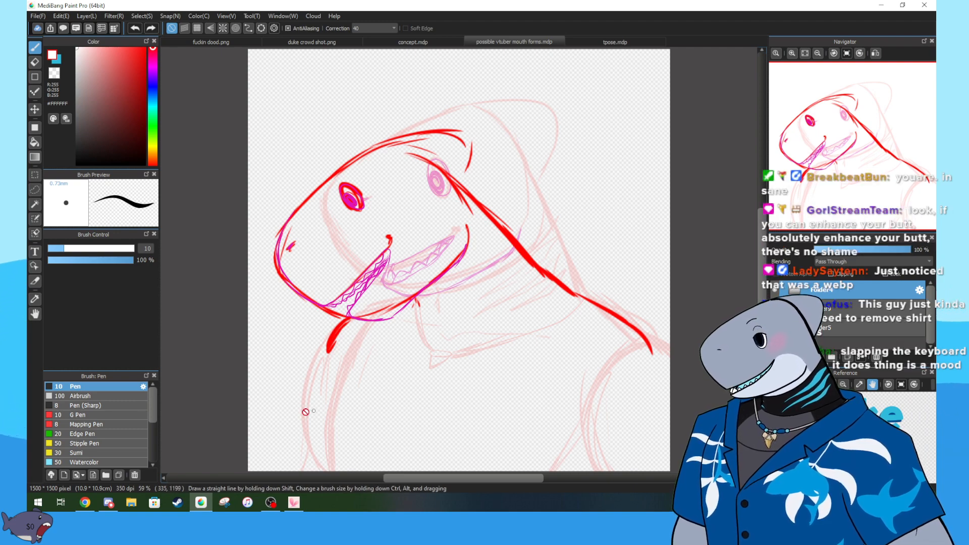
click(131, 502)
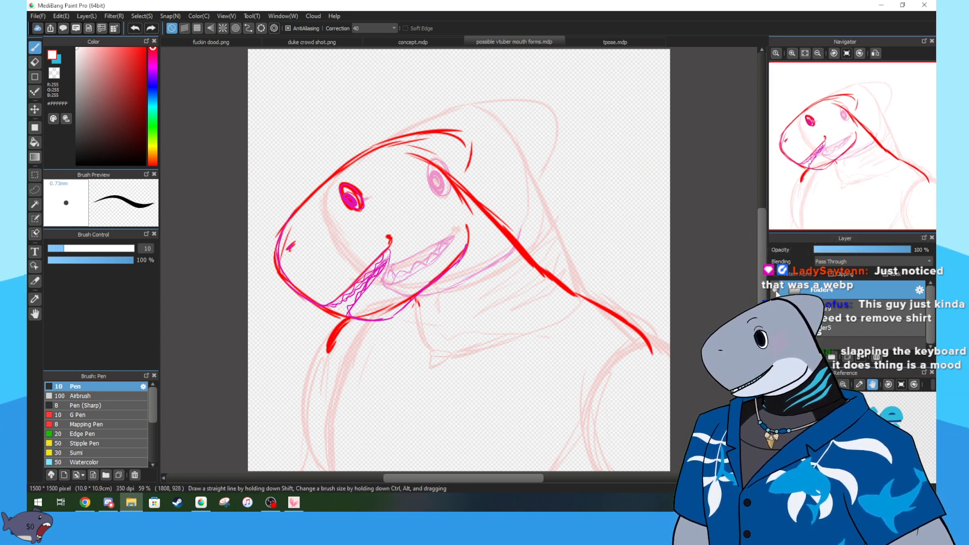
click(776, 291)
click(775, 293)
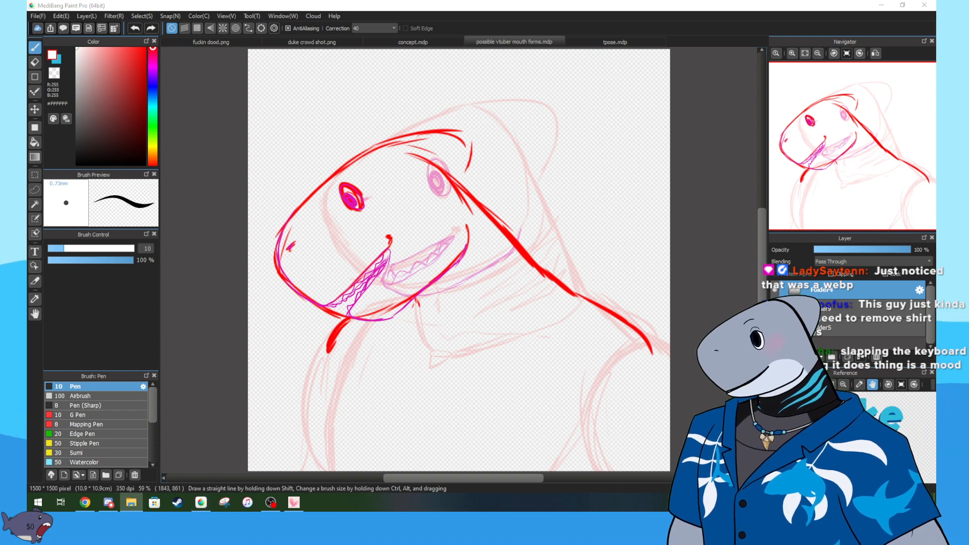
drag(935, 275, 482, 250)
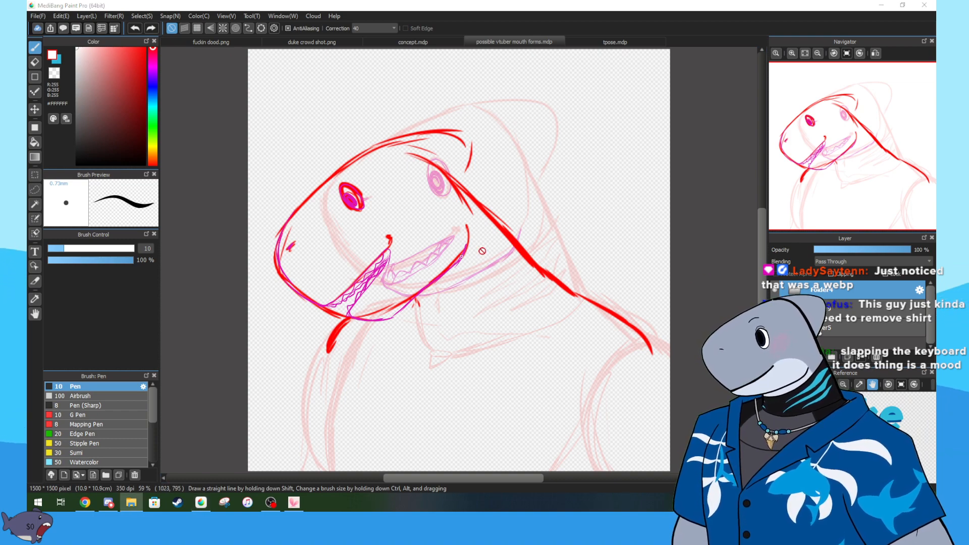
click(774, 290)
click(775, 308)
click(774, 309)
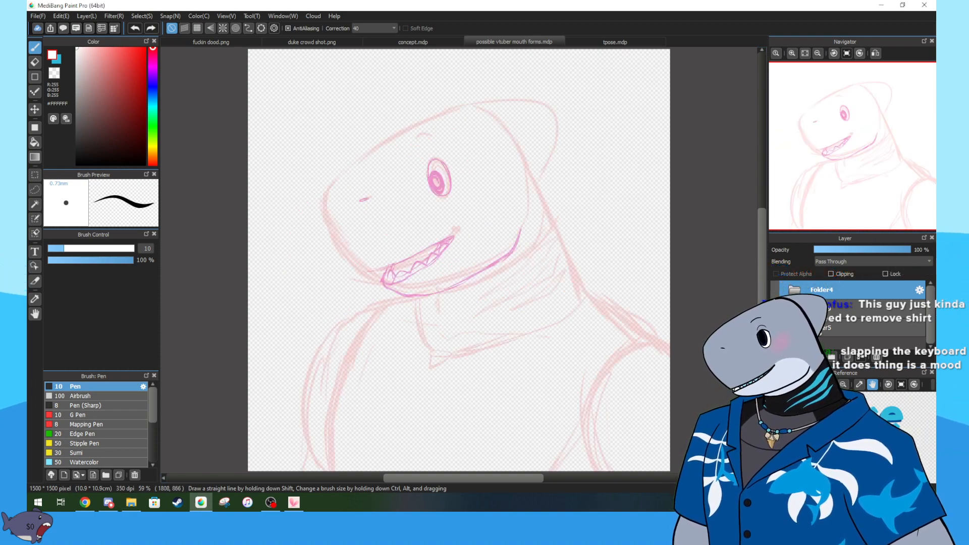
click(775, 309)
click(858, 328)
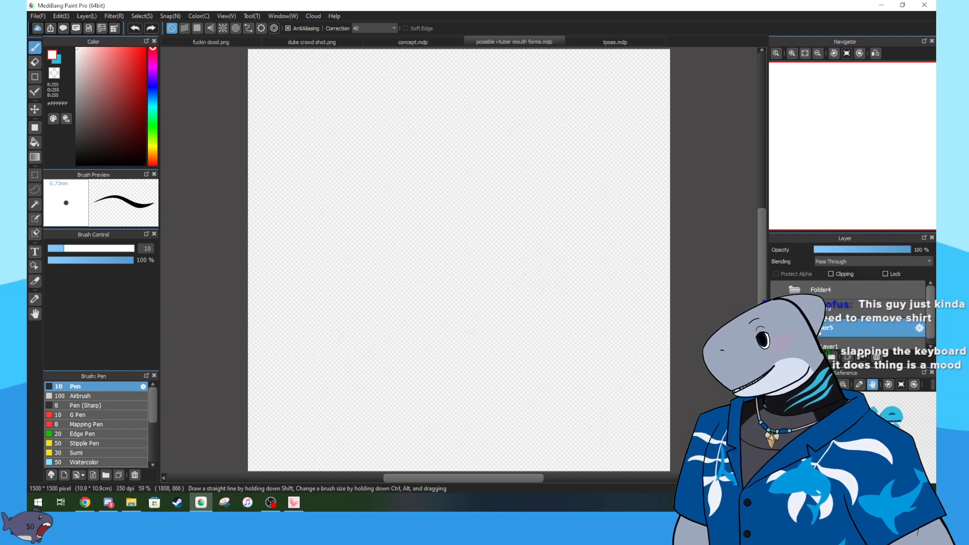
- Compare the head sketches by showing Folder5, Folder9 and Folder4 one at a time
scroll(858, 325, down, 1)
click(775, 321)
scroll(774, 322, up, 1)
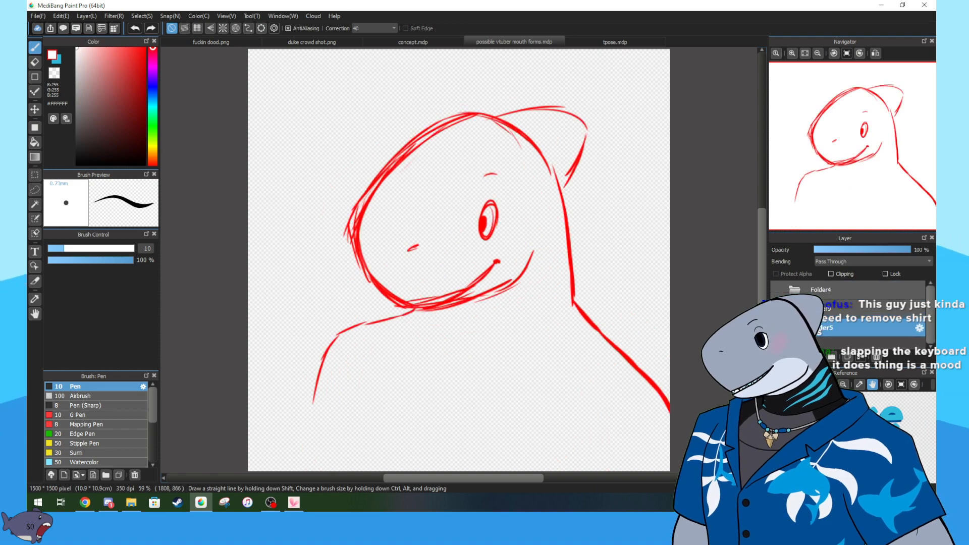
click(775, 328)
click(774, 308)
click(775, 309)
click(775, 290)
click(774, 291)
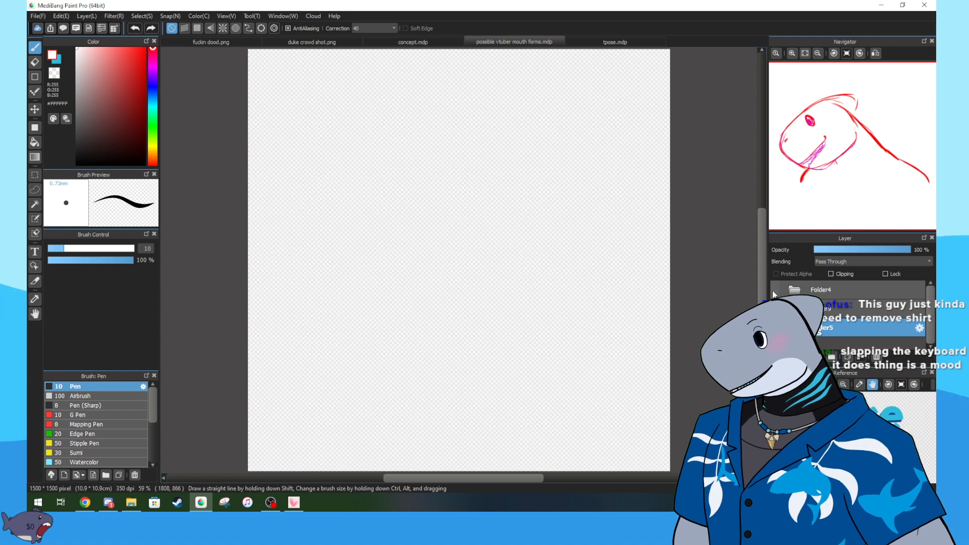
click(775, 309)
click(775, 309)
click(774, 328)
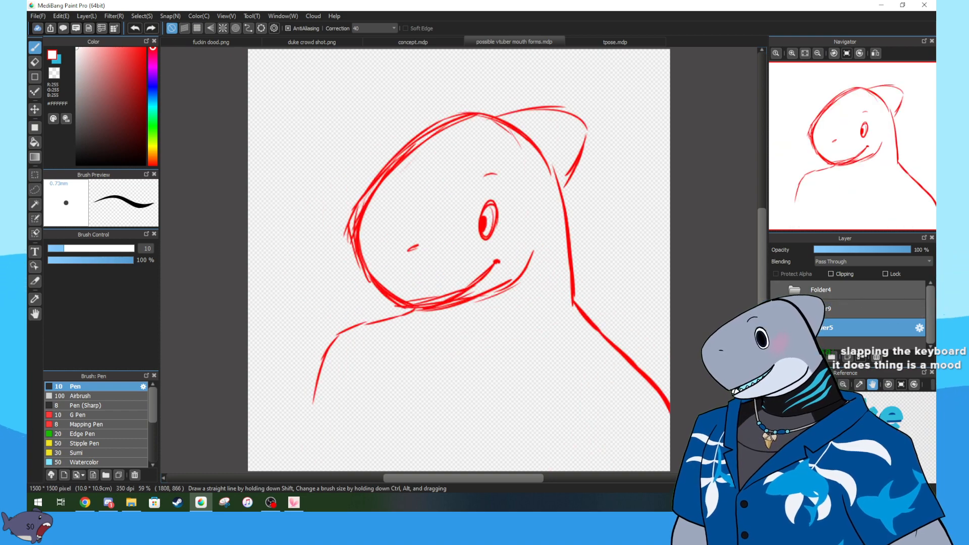
click(775, 309)
click(775, 309)
click(774, 328)
- Set Folder9's opacity to 100% and show its head sketch
click(853, 308)
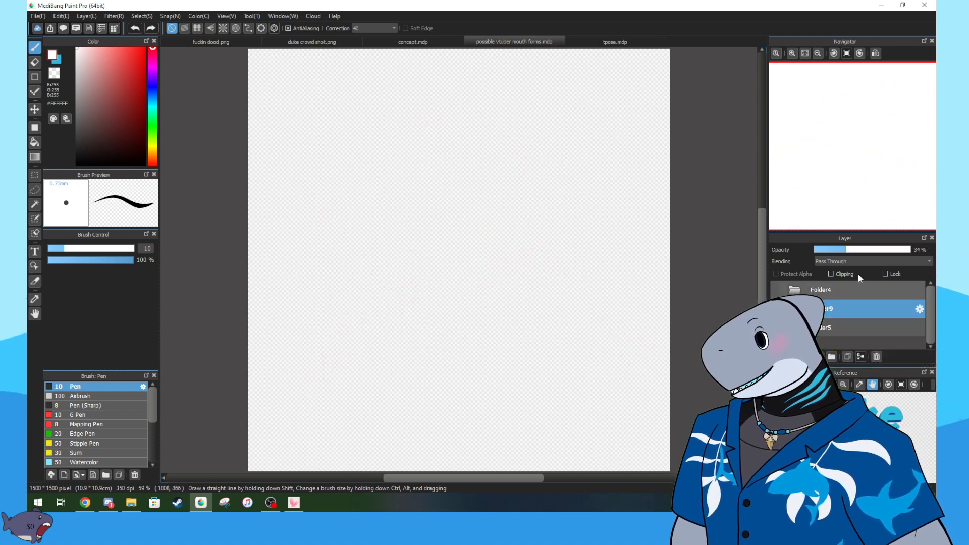
click(909, 250)
click(775, 309)
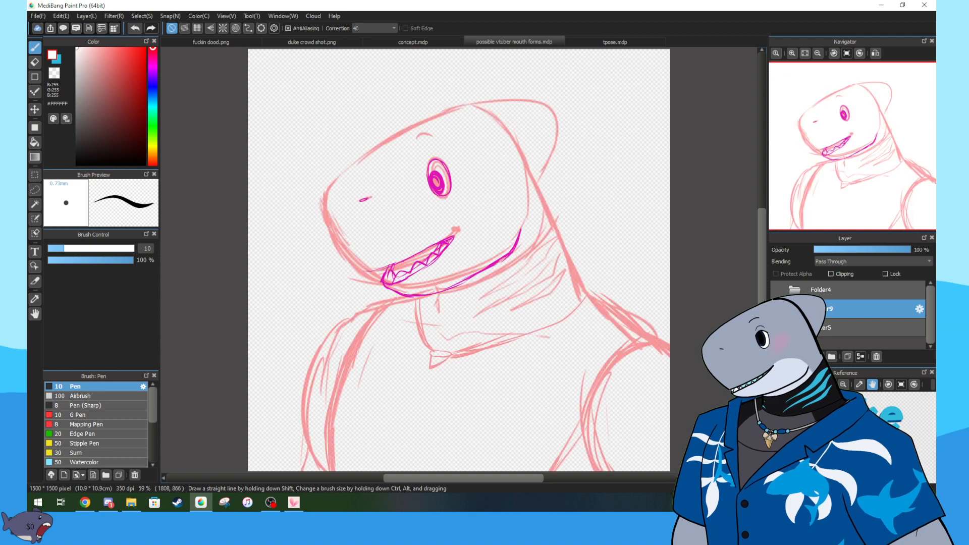
- Compare Folder9's head sketch with Folder4 and Folder5 overlaid in turn, ending with only Folder9 shown
click(775, 289)
click(774, 290)
click(774, 328)
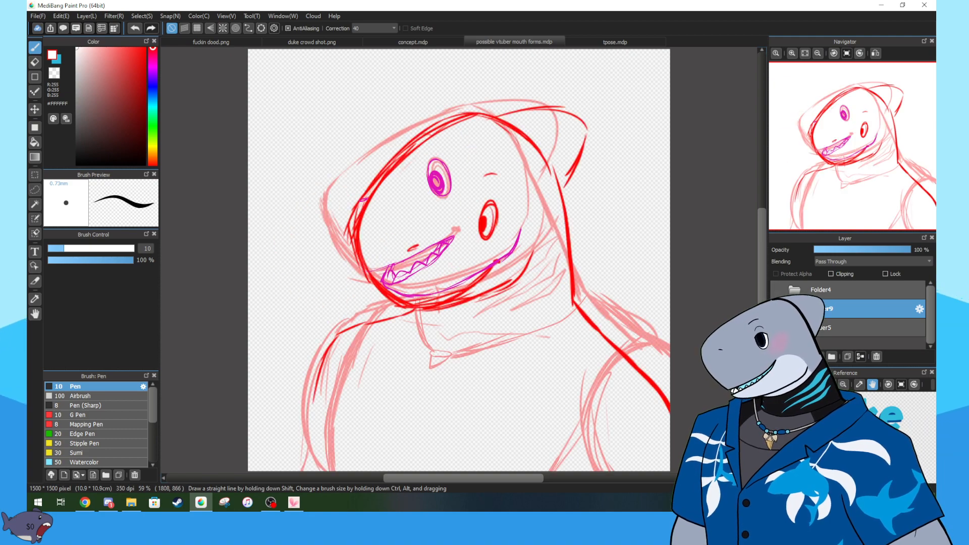
click(774, 328)
click(775, 290)
click(774, 290)
click(774, 328)
click(774, 328)
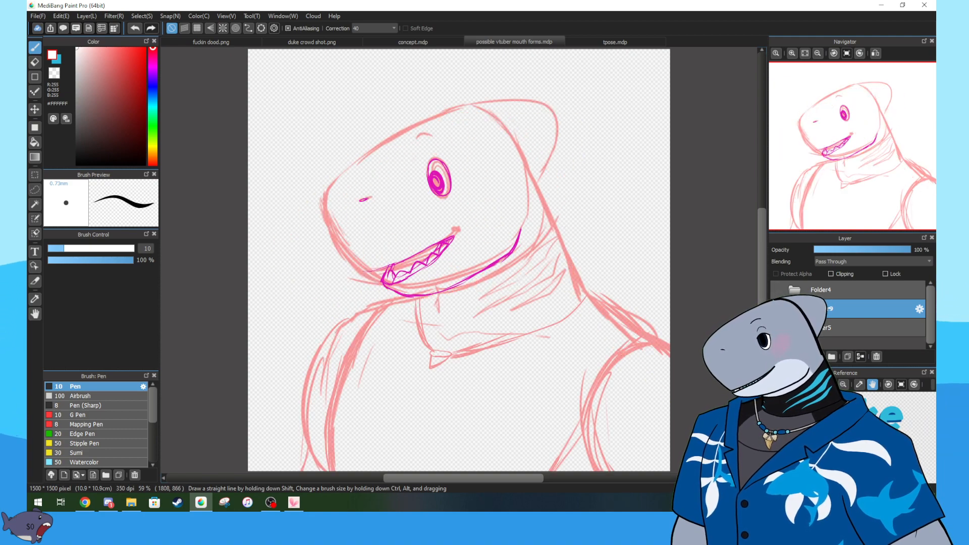
click(774, 289)
click(774, 289)
click(775, 328)
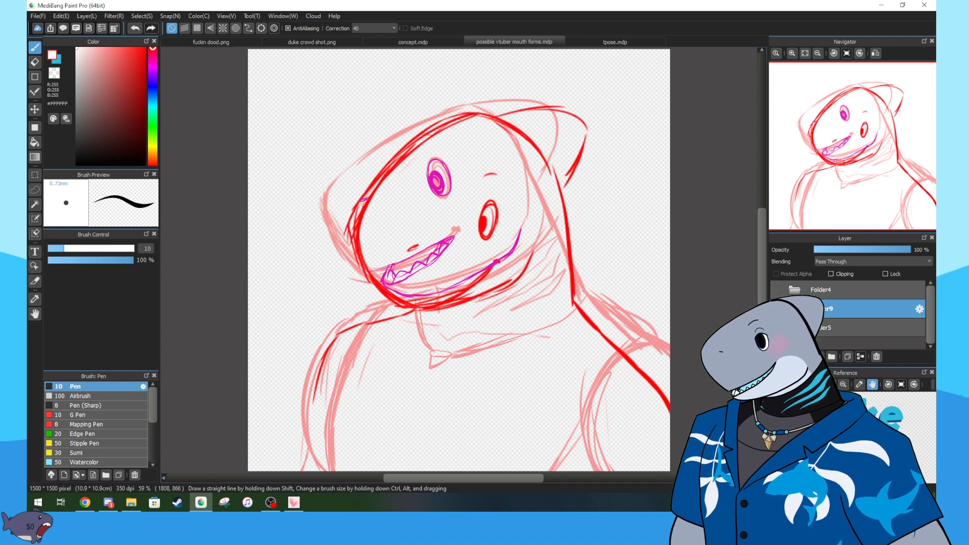
click(775, 328)
click(773, 288)
click(773, 288)
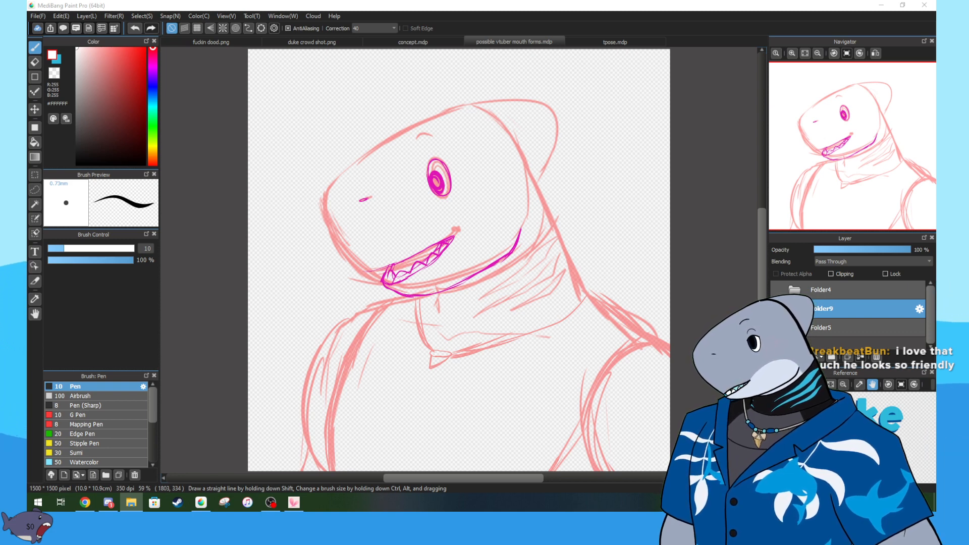
- Open possible vtuber pose.mdp, hide the mouthforms folder and show the body folder
drag(915, 298, 562, 202)
drag(554, 201, 547, 197)
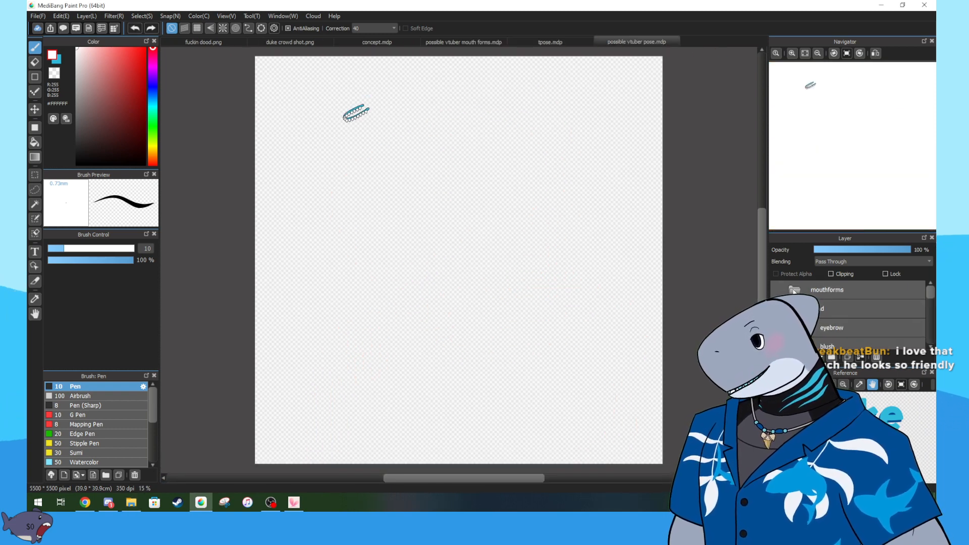
click(774, 289)
click(794, 308)
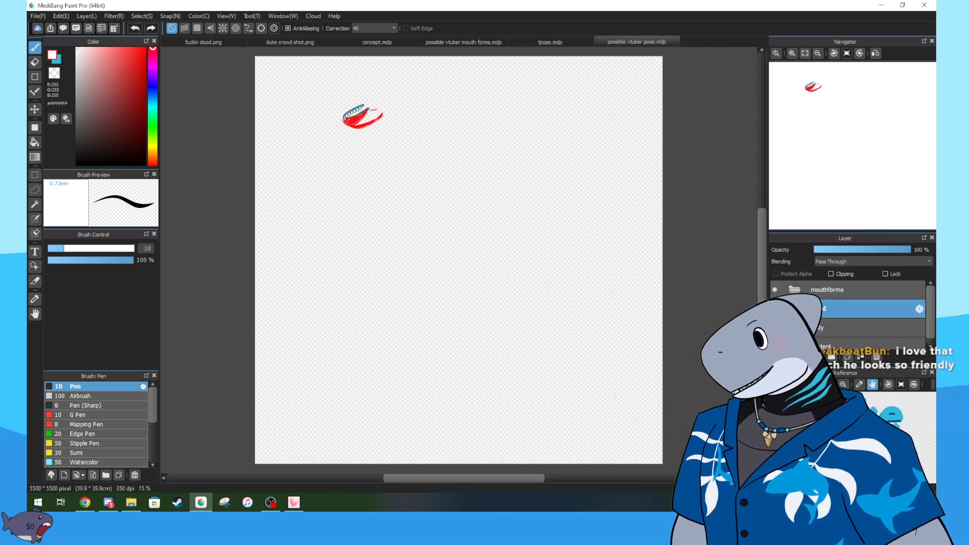
click(774, 290)
scroll(775, 318, down, 1)
click(775, 321)
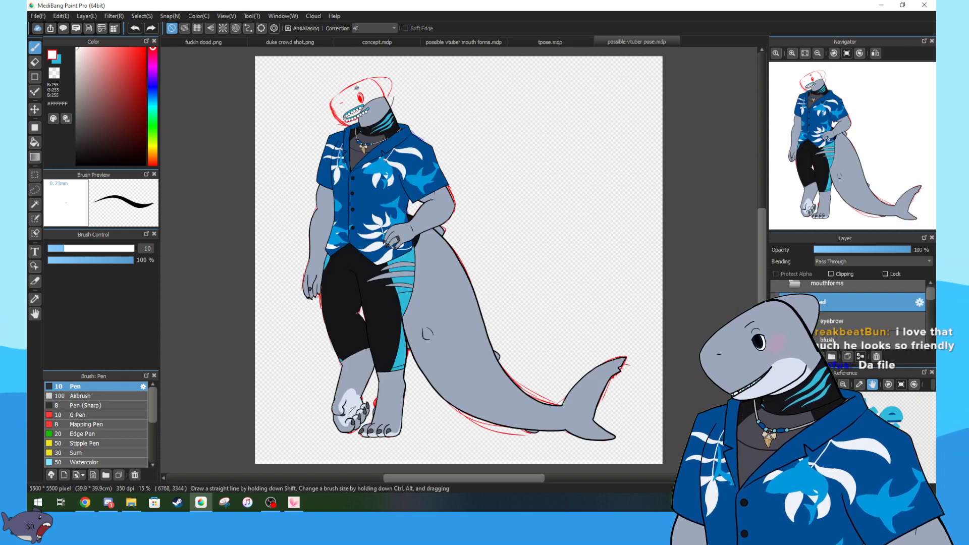
- Show the remaining hidden parts of the head folder to complete the coloured head, and collapse the folder
scroll(848, 308, down, 2)
click(783, 342)
scroll(784, 333, down, 1)
click(783, 323)
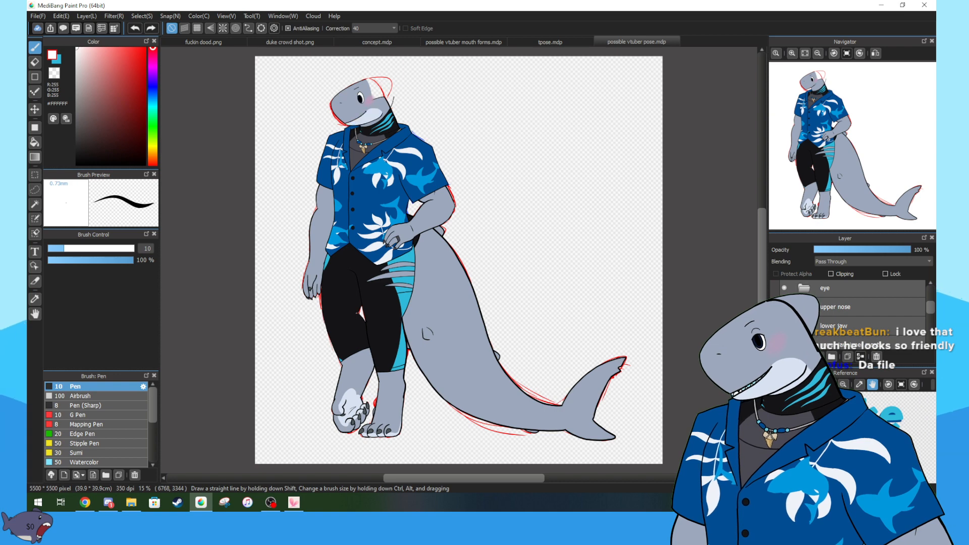
scroll(784, 323, down, 2)
scroll(853, 313, down, 1)
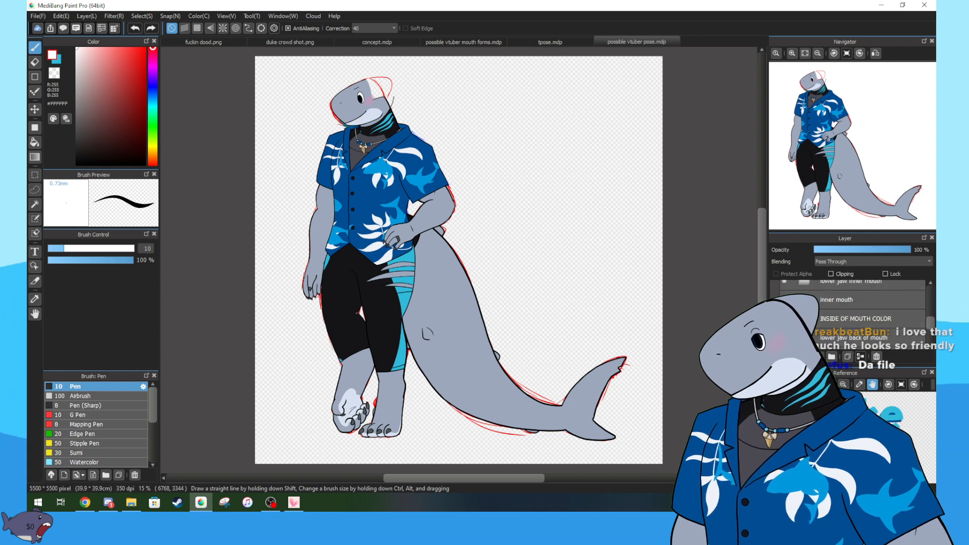
scroll(852, 313, down, 2)
scroll(818, 323, up, 6)
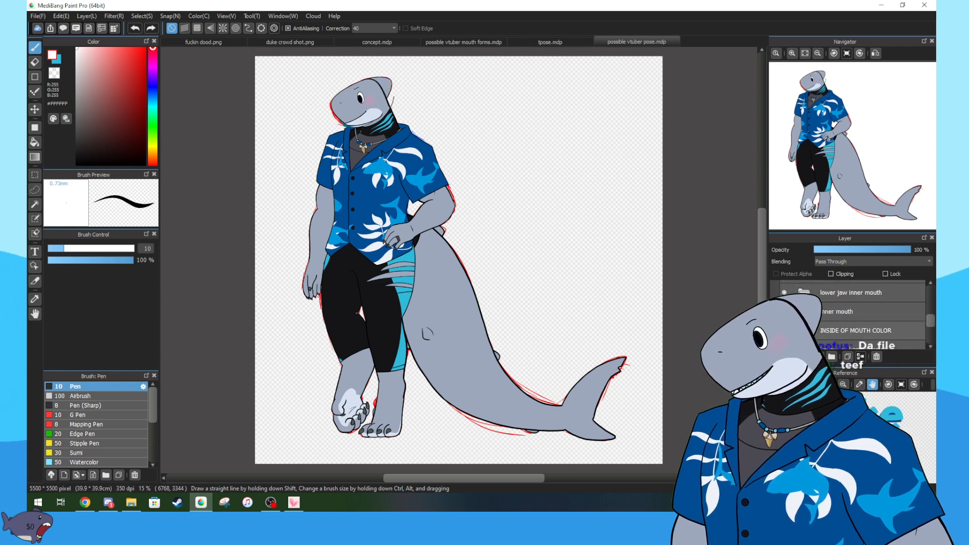
click(795, 290)
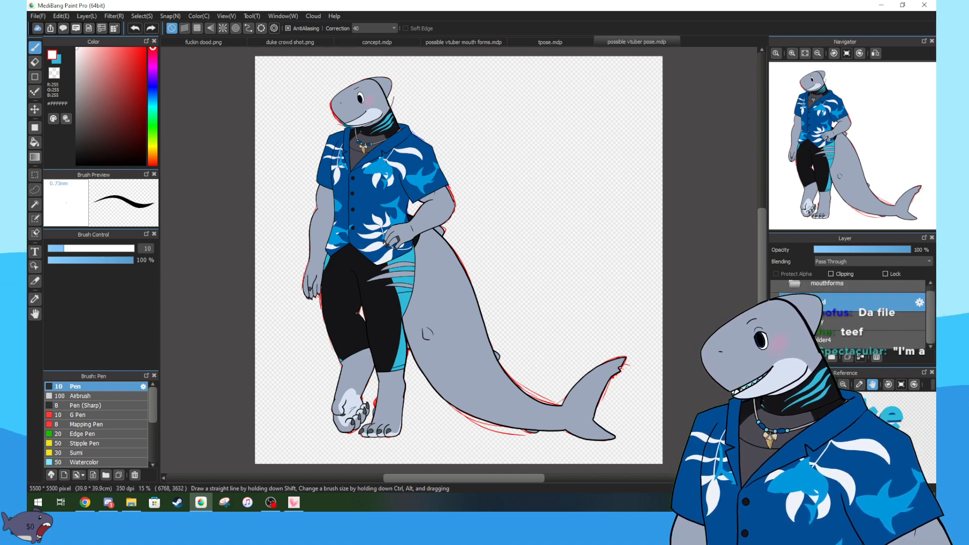
- Hide the coloured head and body to expose the pose sketch, and hide the hawaiian shirt layer inside Folder4
click(775, 303)
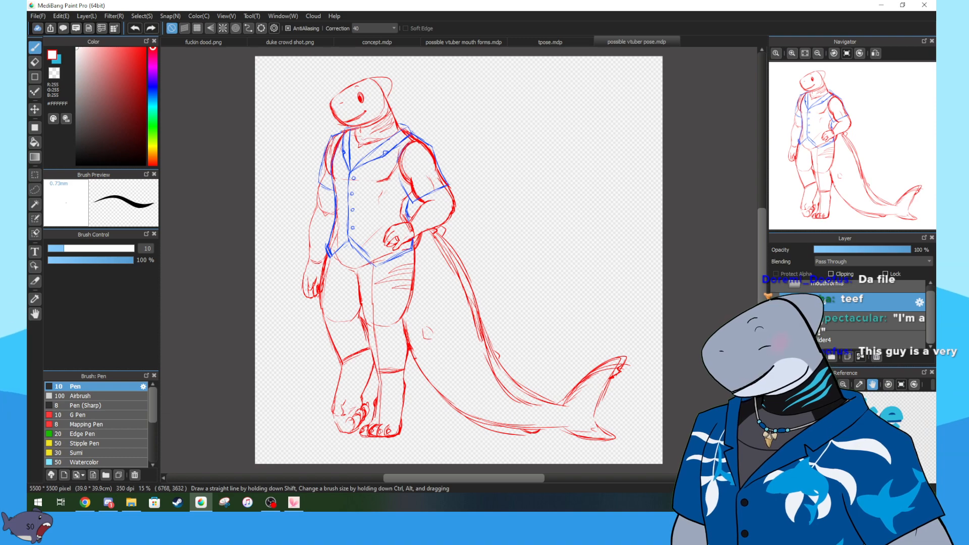
click(794, 340)
scroll(795, 337, down, 6)
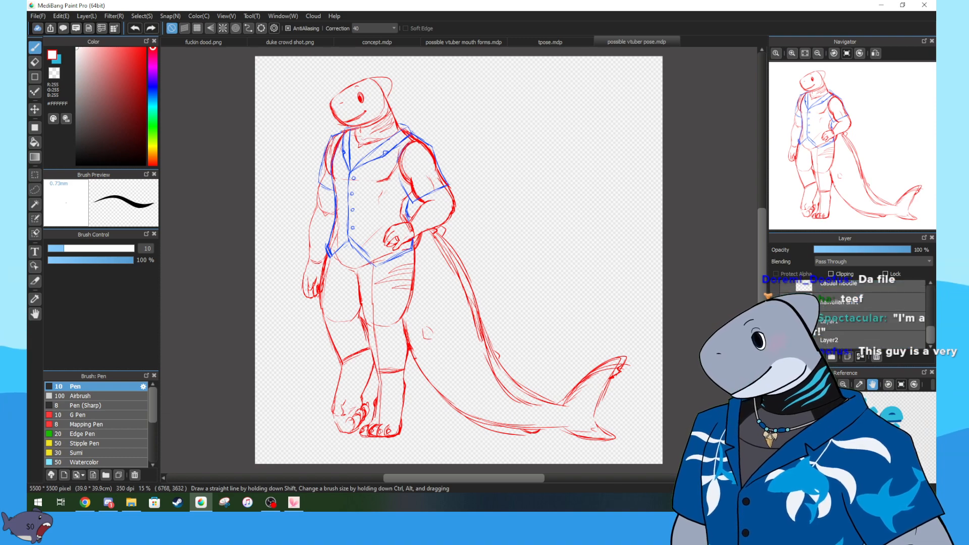
click(775, 302)
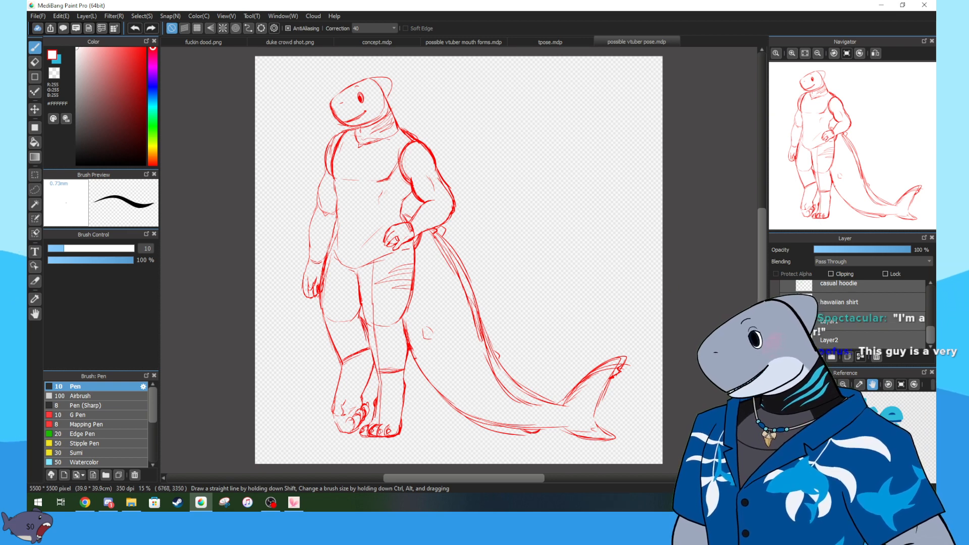
- Compare the pose sketch with the alternative head on Layer1 and the hawaiian shirt shown and hidden
click(774, 321)
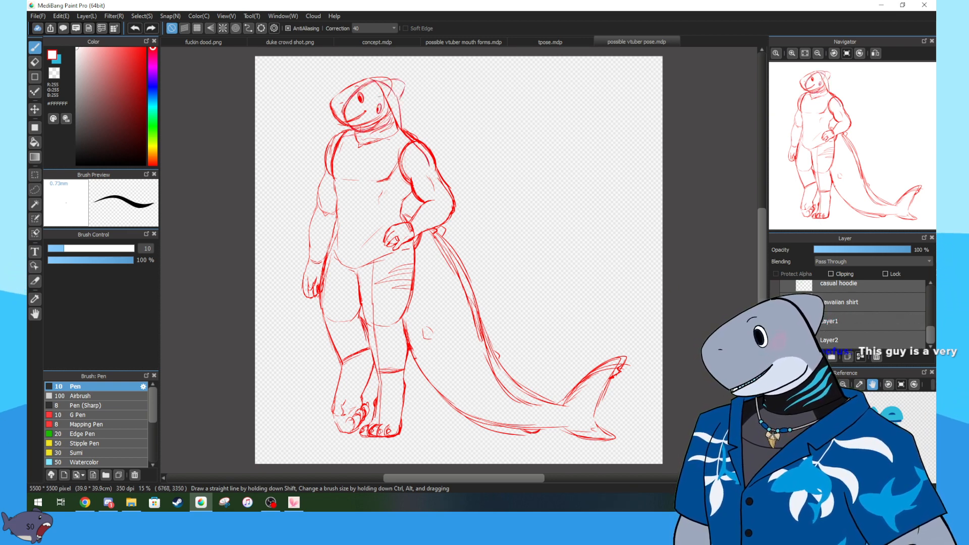
click(774, 302)
click(775, 302)
click(774, 321)
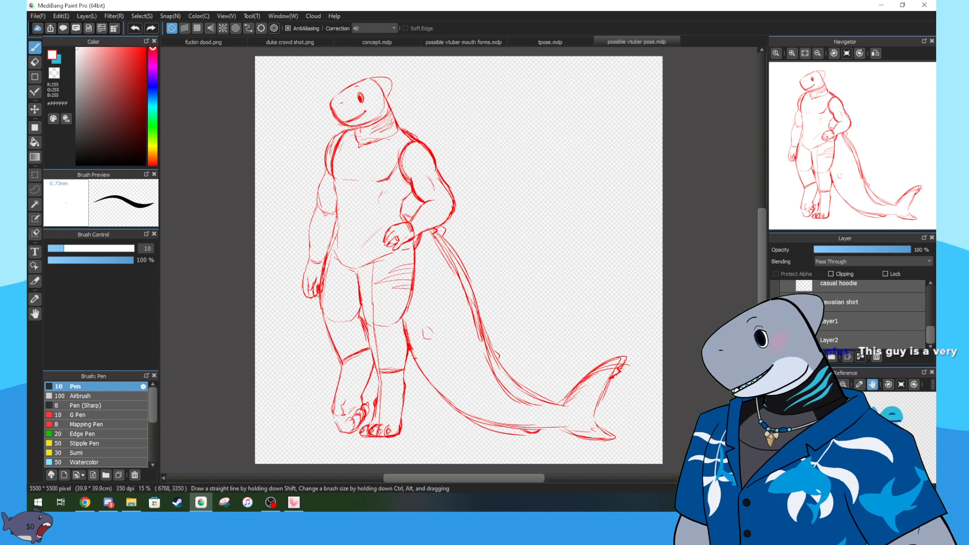
click(775, 321)
click(774, 321)
click(774, 321)
click(774, 321)
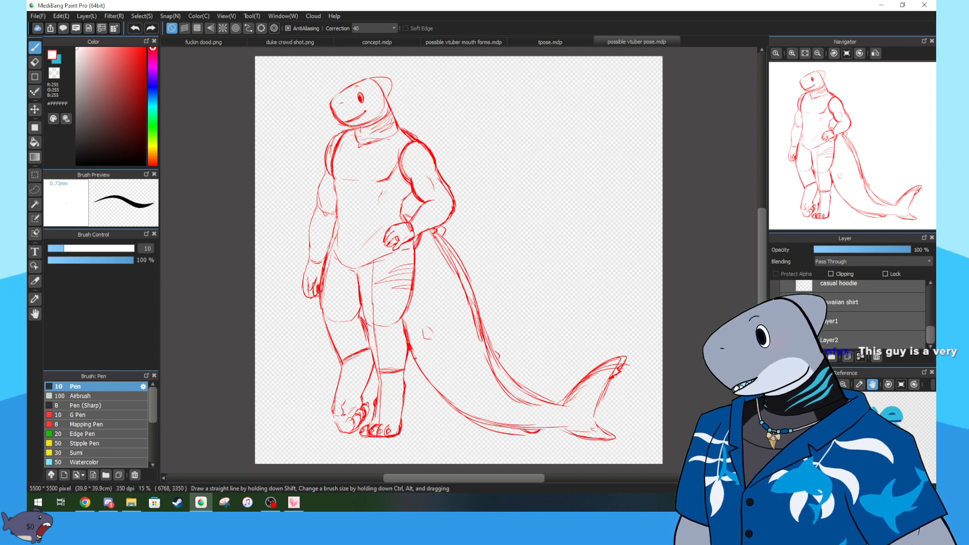
- Compare the pose sketch with the alternative head on Layer3 shown and hidden
scroll(774, 321, up, 2)
scroll(774, 304, up, 1)
click(775, 305)
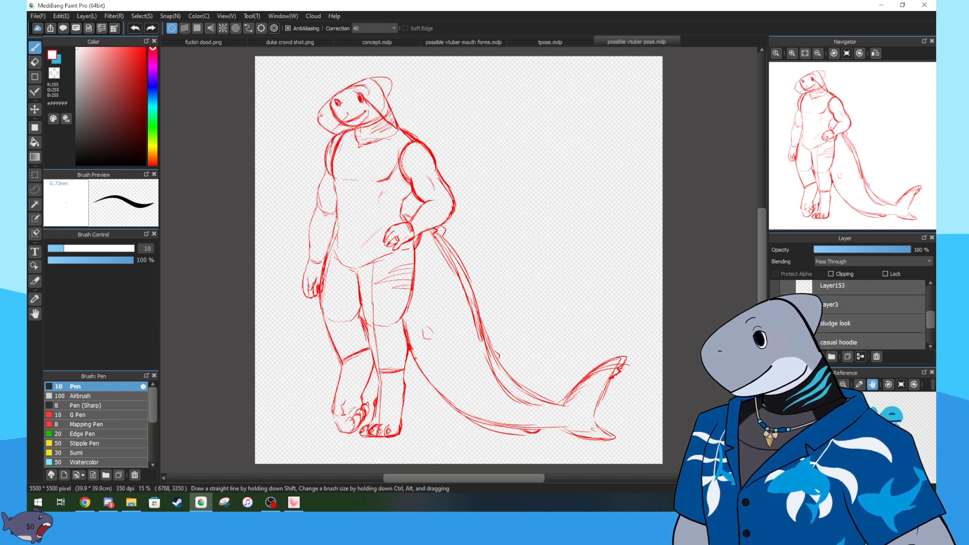
click(774, 304)
scroll(774, 313, down, 3)
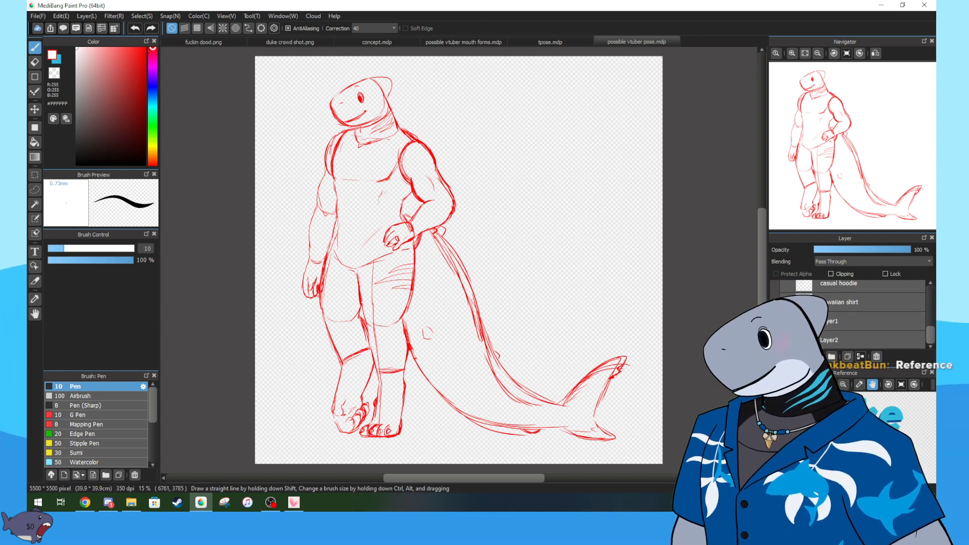
- Show the hawaiian shirt sketch layer and examine the torso and legs up close, ending with the whole figure
click(775, 302)
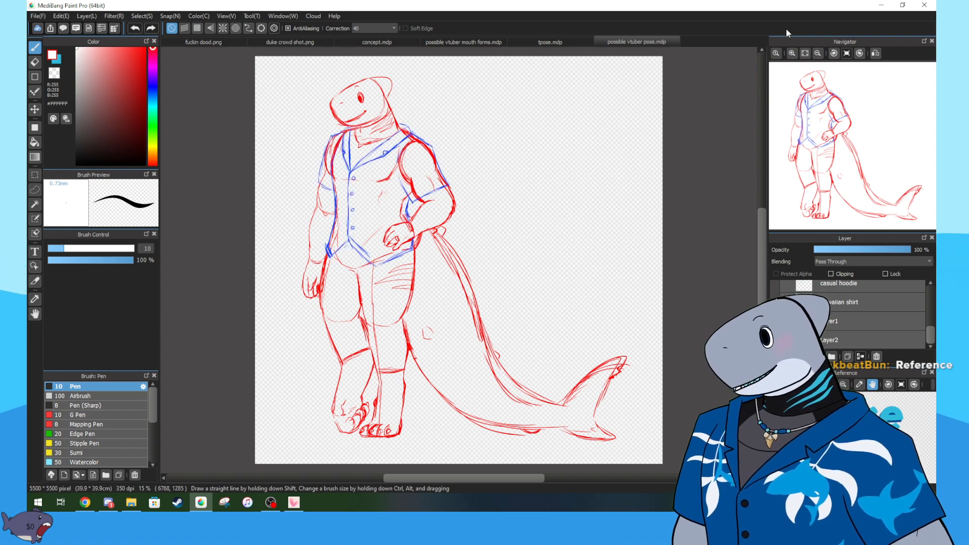
click(791, 53)
drag(843, 139, 815, 120)
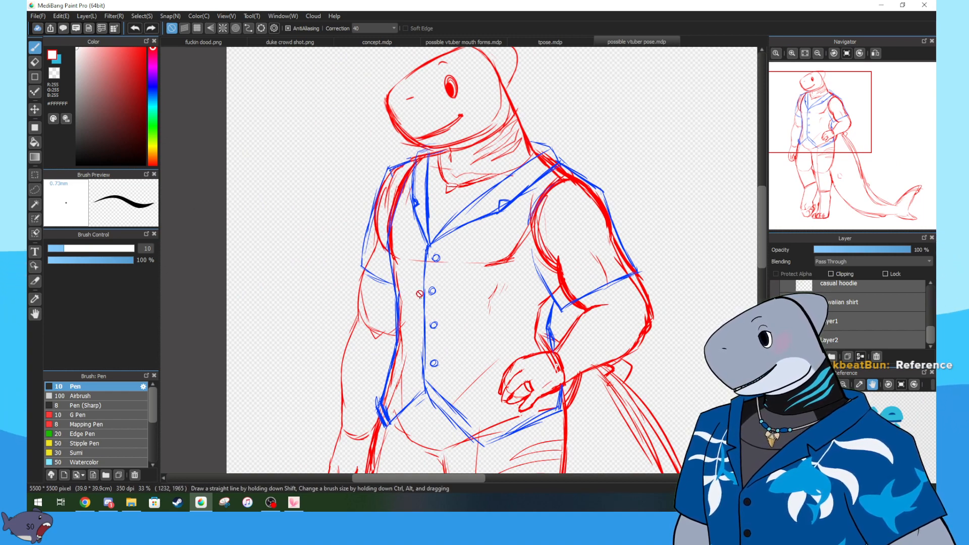
drag(768, 207, 754, 246)
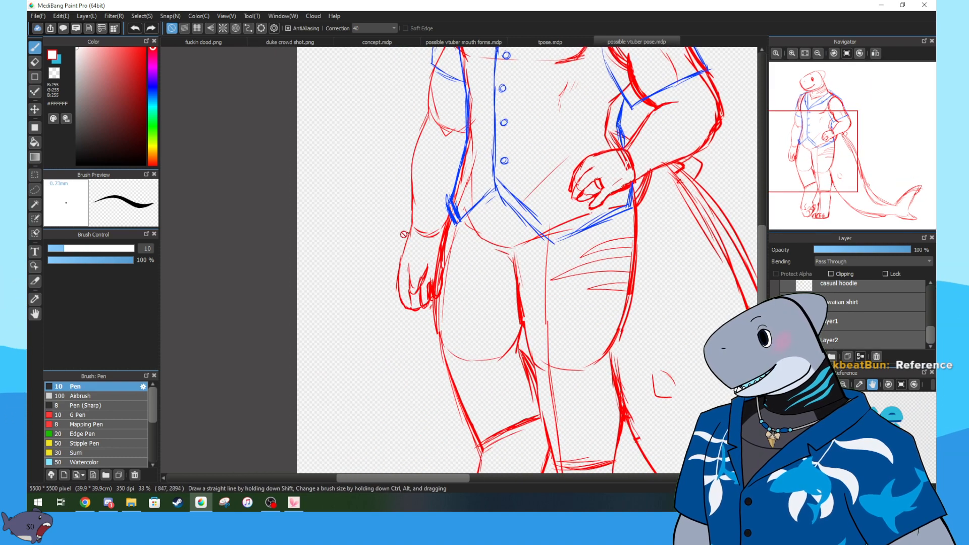
drag(830, 147, 831, 178)
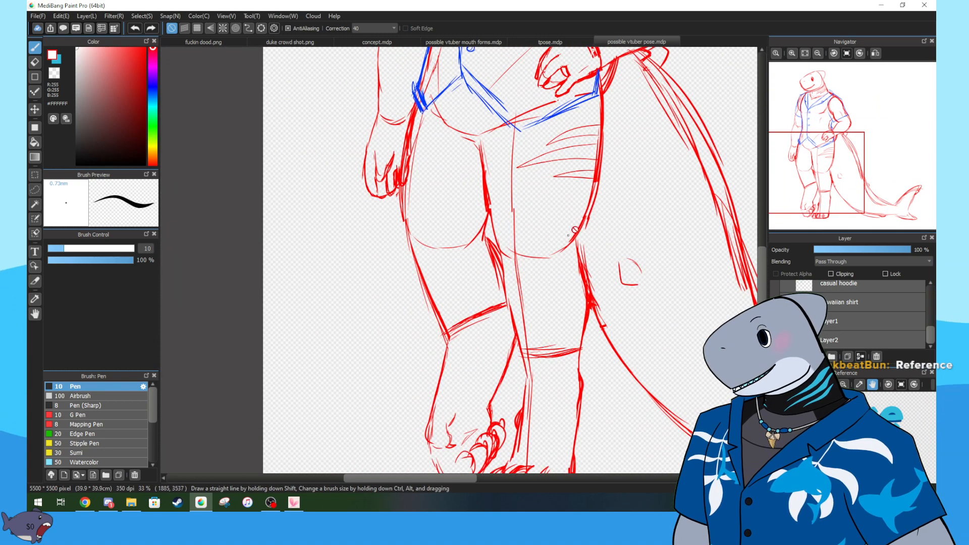
scroll(488, 314, down, 2)
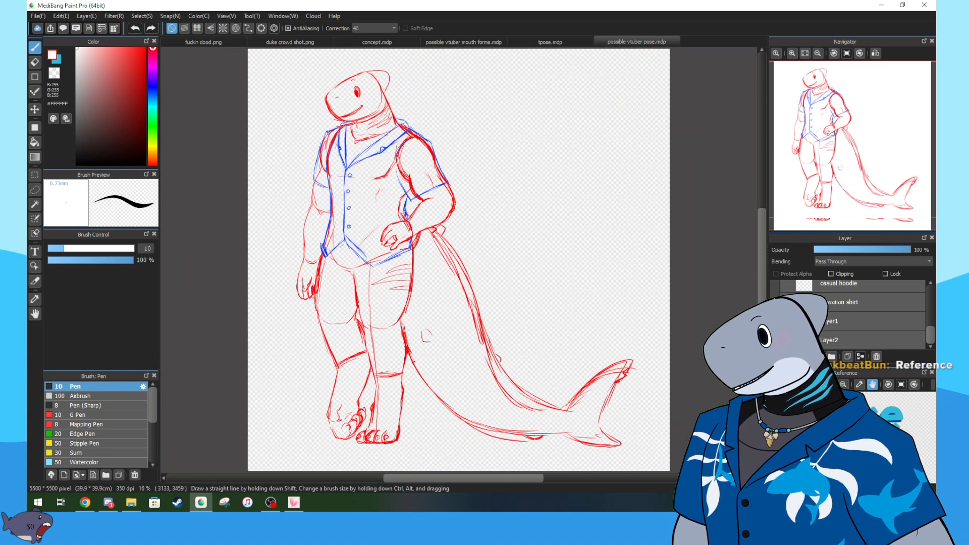
- Examine the casual hoodie and overalls outfit sketches in turn over the bare pose sketch, hiding each one again
scroll(857, 313, up, 1)
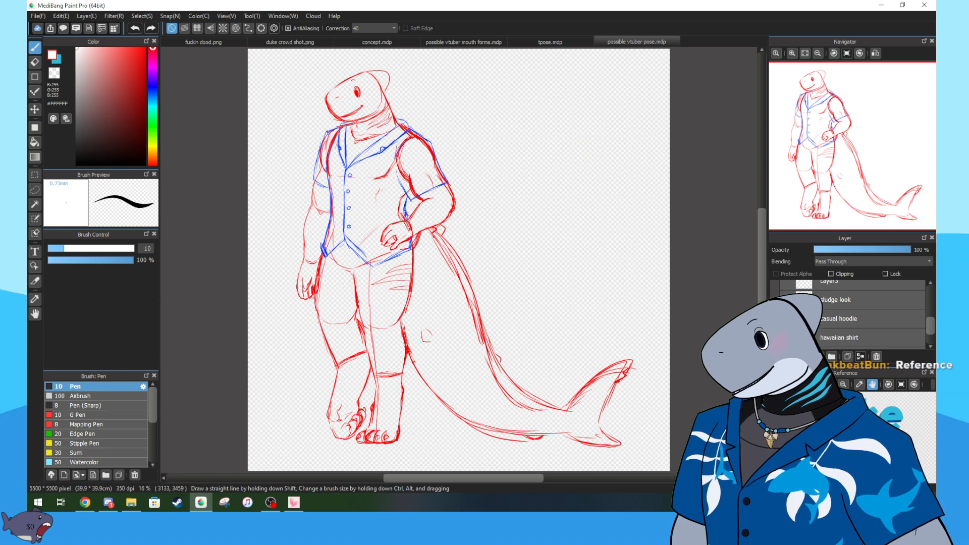
click(777, 299)
click(777, 319)
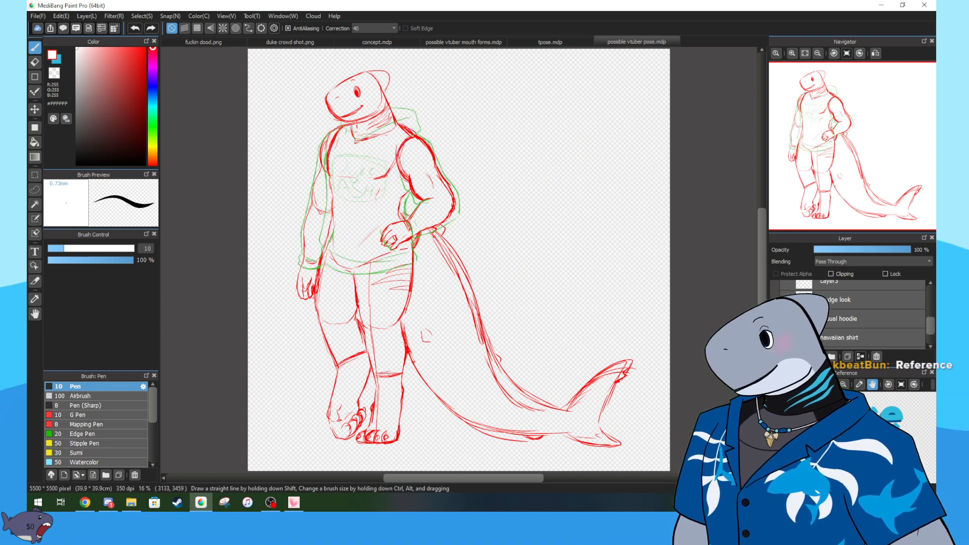
click(777, 319)
scroll(858, 312, up, 1)
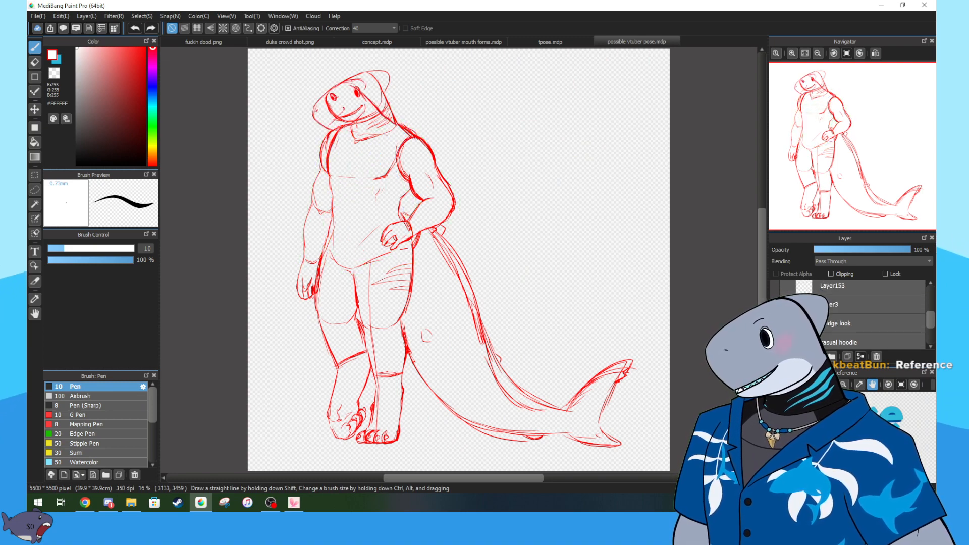
click(777, 304)
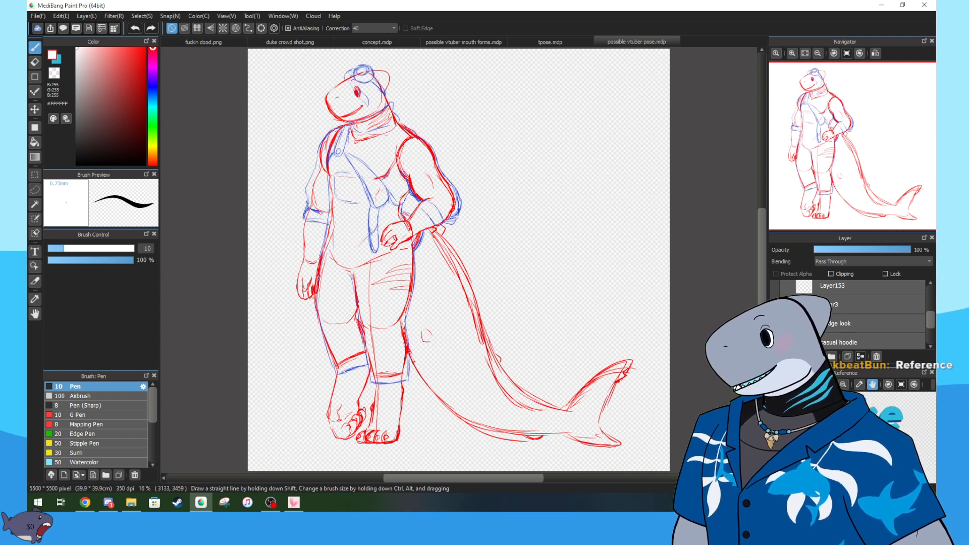
click(777, 304)
- Show the two small head expression sketches beside the pose sketch, with the outfit sketches hidden
scroll(858, 313, up, 2)
click(777, 301)
click(777, 302)
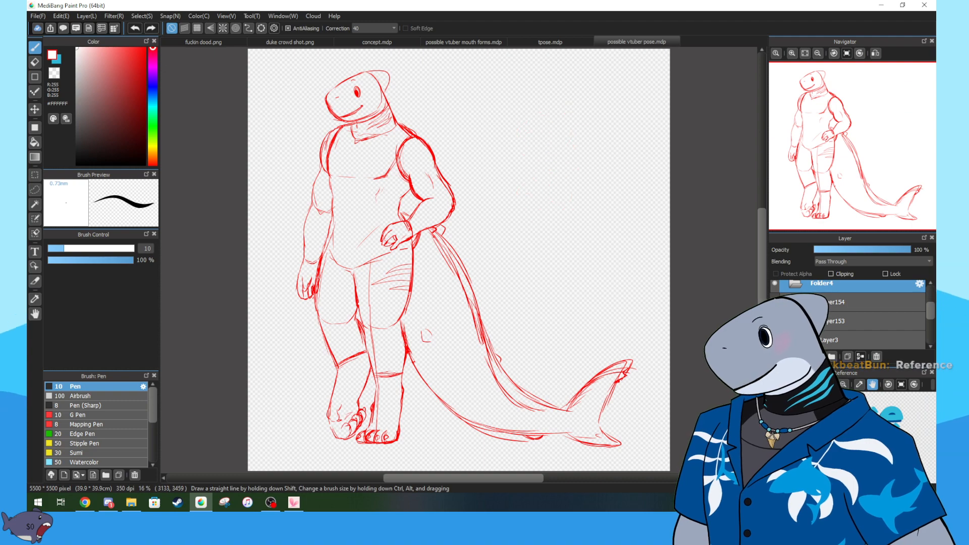
click(777, 321)
click(775, 339)
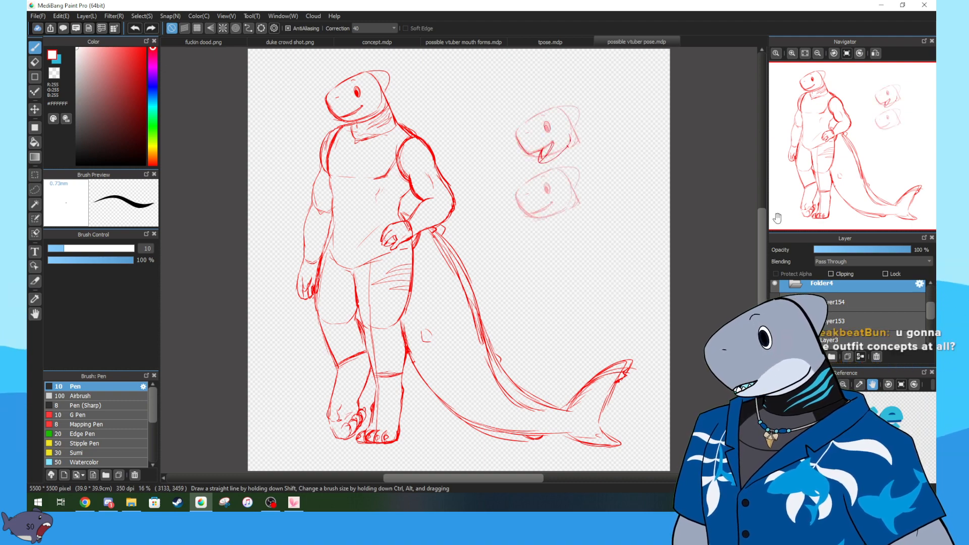
mouse_move(797, 126)
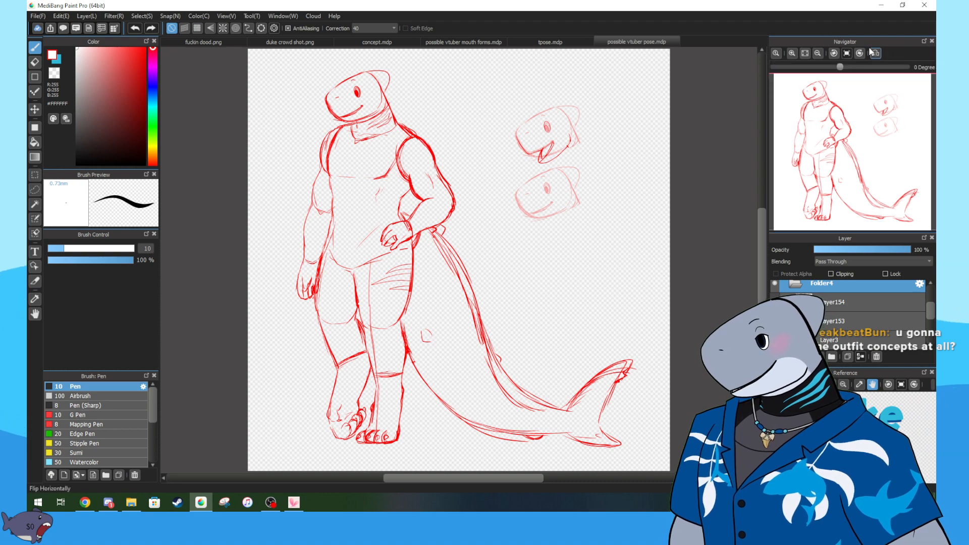
scroll(848, 308, down, 5)
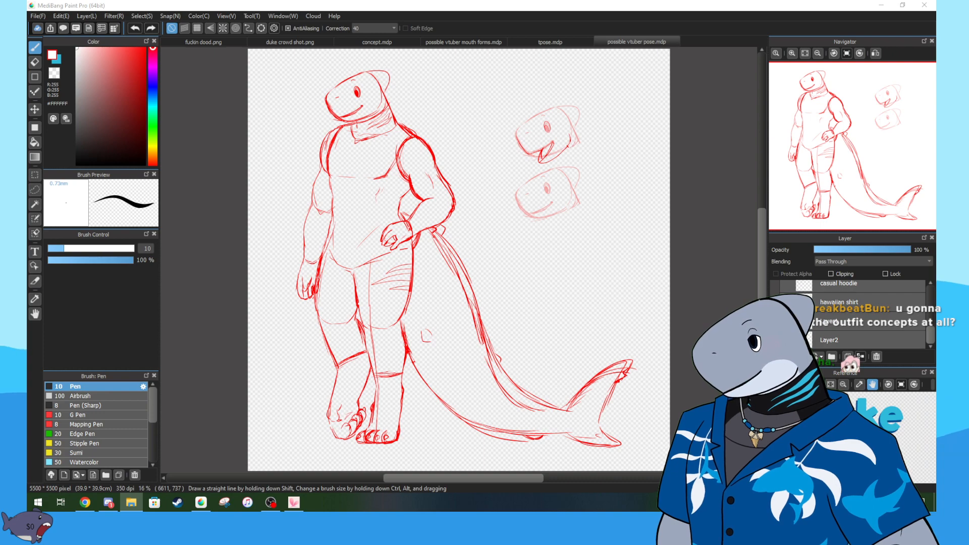
- Open clothes ideas.mdp and compare the outfit designs with the color layers folder hidden and shown
drag(605, 245, 558, 225)
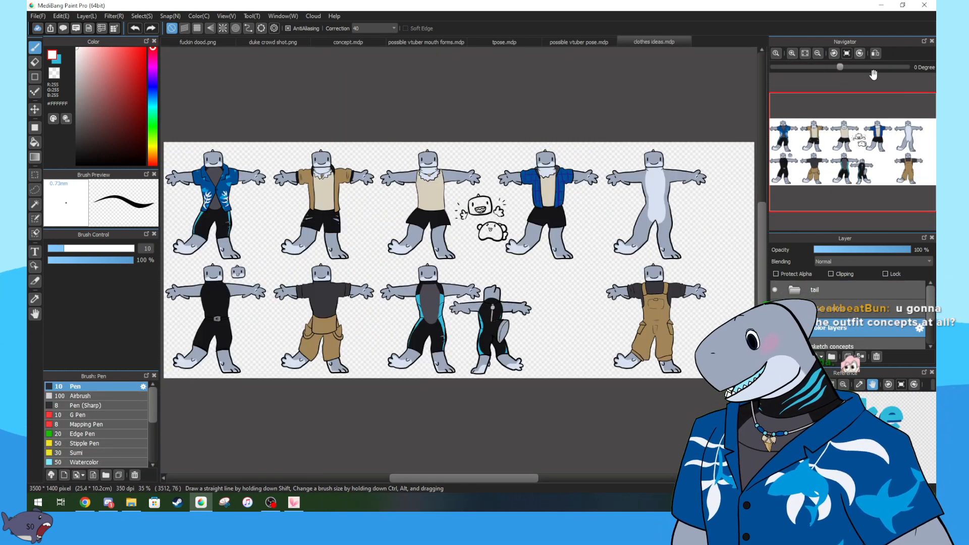
scroll(868, 125, up, 2)
drag(868, 125, 809, 153)
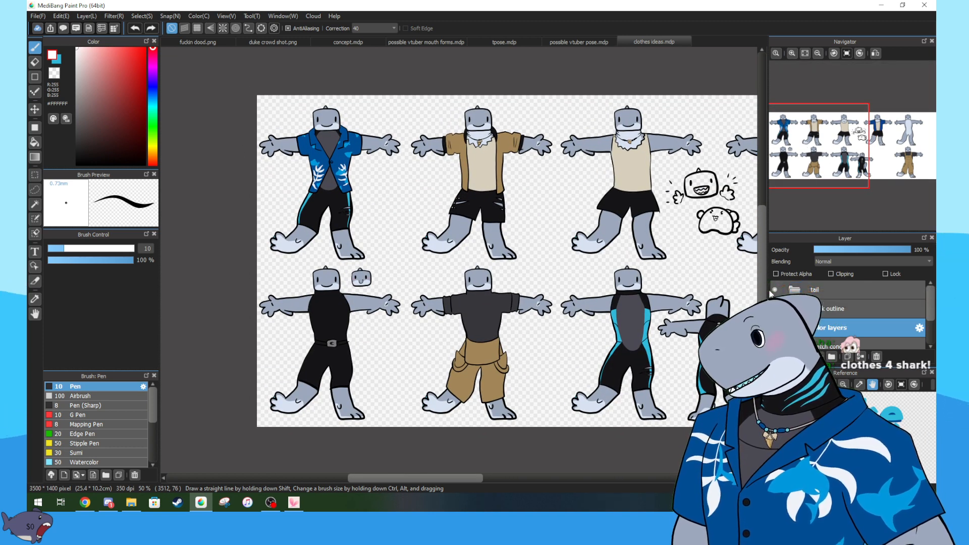
scroll(777, 292, down, 1)
click(775, 316)
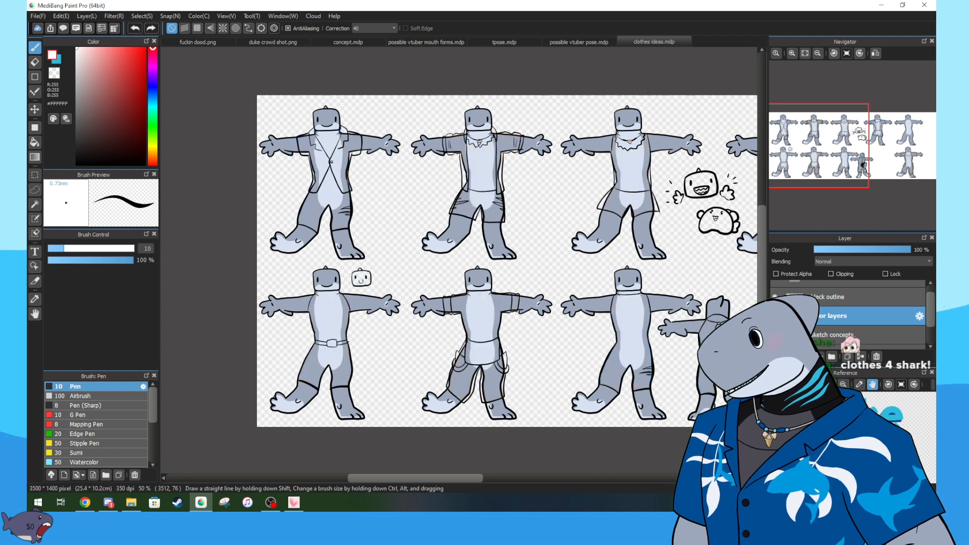
click(775, 316)
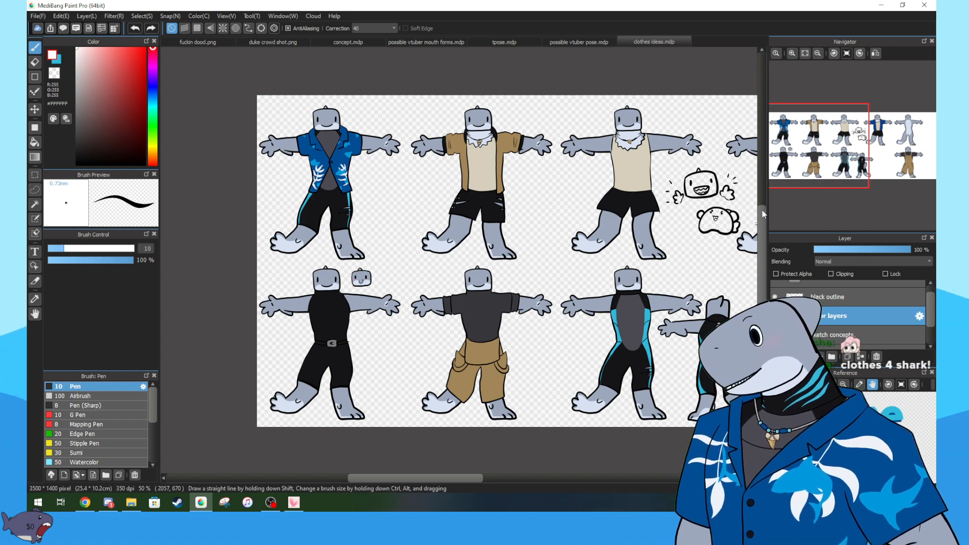
- Examine up close the beige tank top outfit in the upper row and the black belted and cargo trouser outfits below
drag(801, 136, 843, 133)
click(792, 53)
click(793, 54)
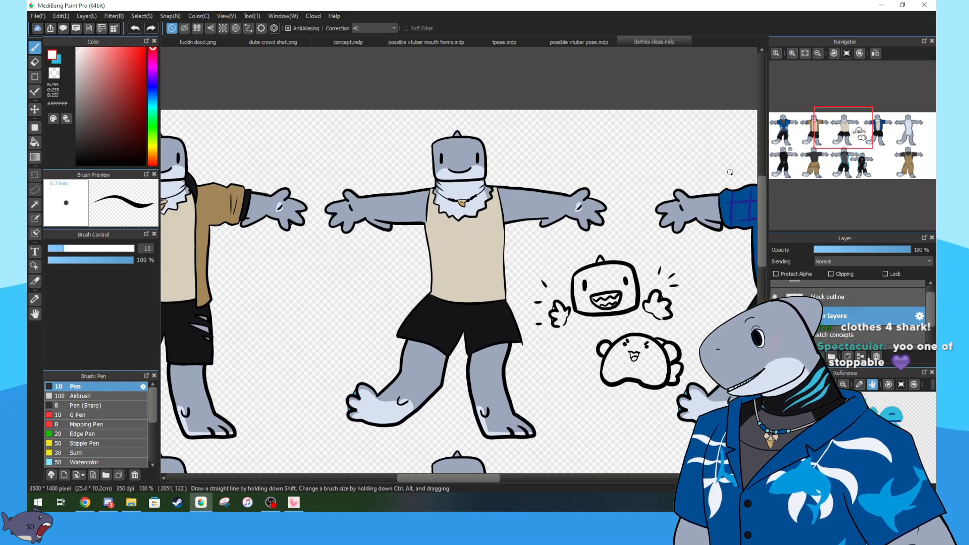
drag(844, 135, 786, 166)
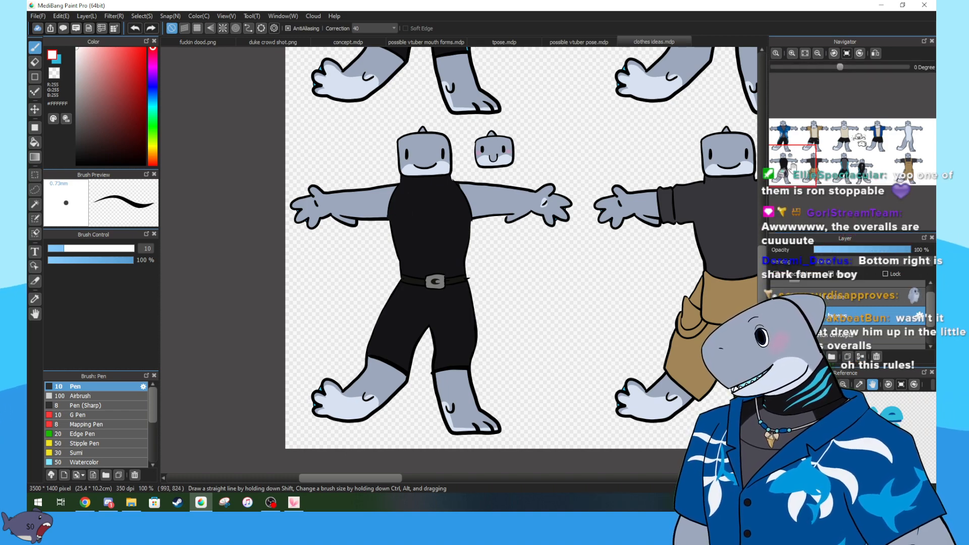
scroll(480, 190, right, 5)
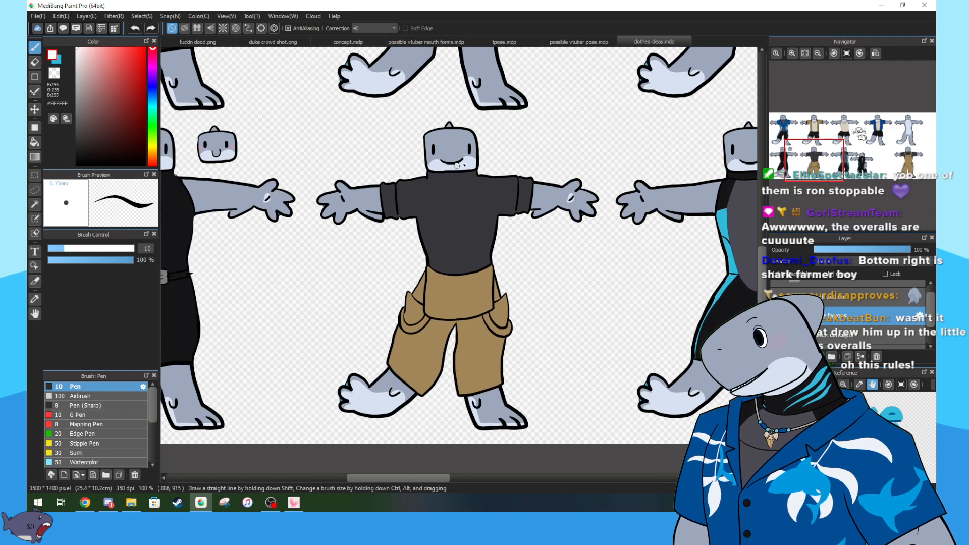
click(844, 168)
drag(843, 168, 781, 162)
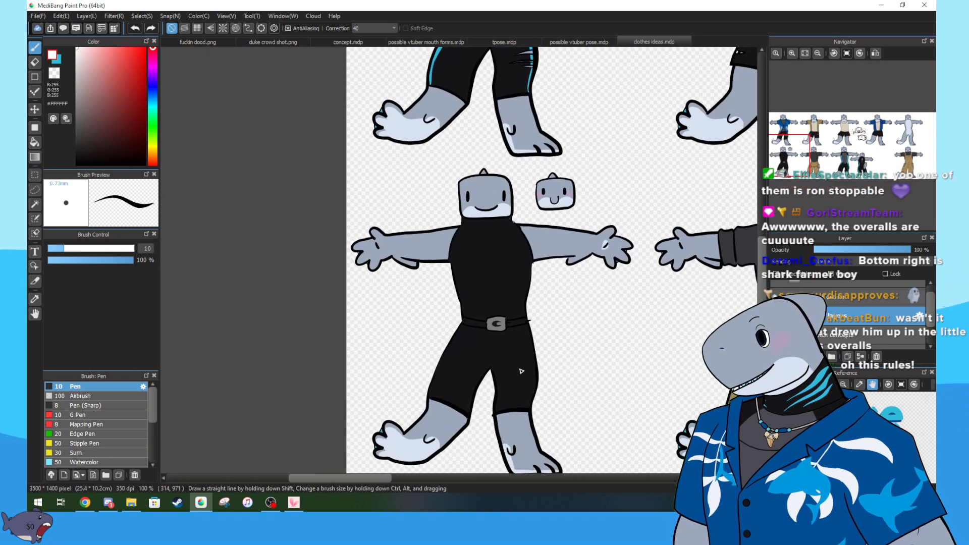
- Examine the lower-row outfits up to the front and back views of the black and blue wetsuit design
drag(820, 191, 865, 188)
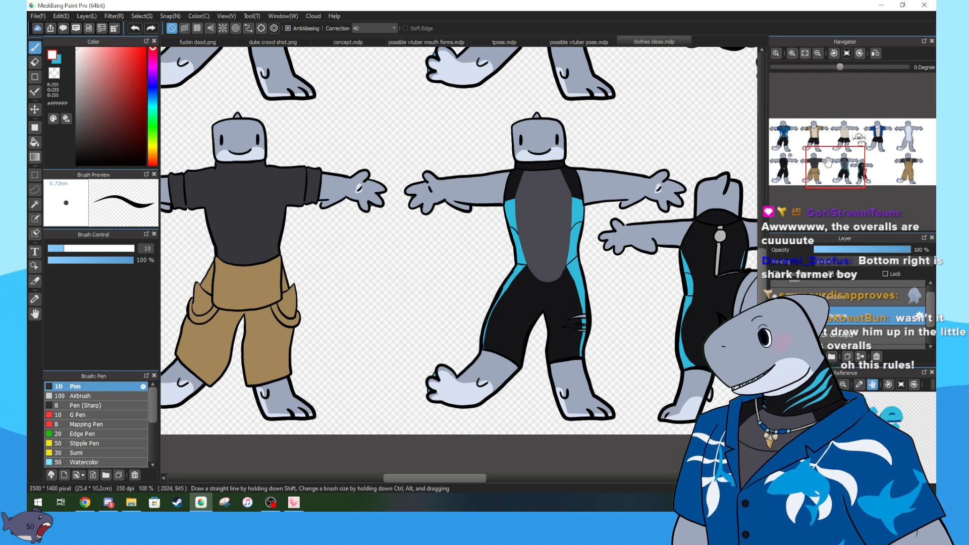
drag(830, 164, 873, 165)
drag(891, 167, 798, 163)
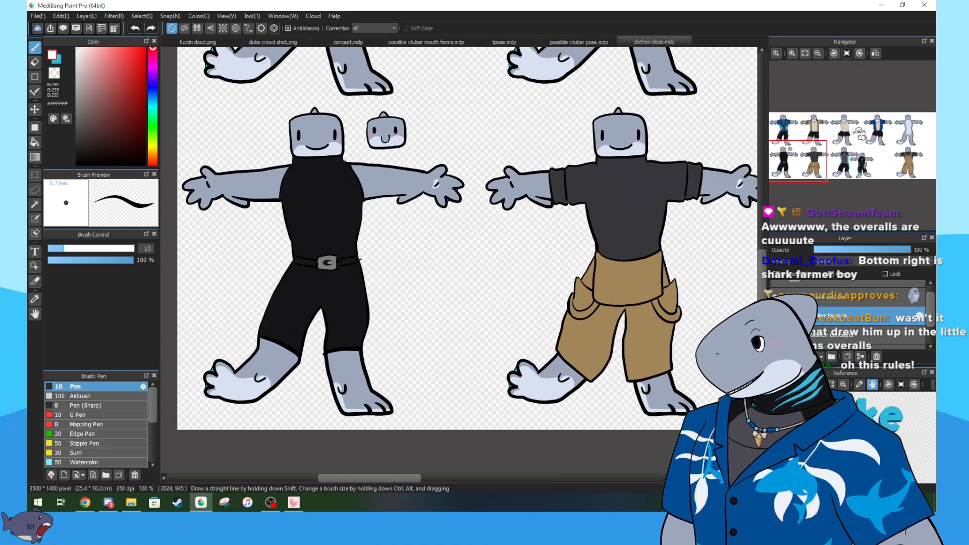
key(alt+Tab)
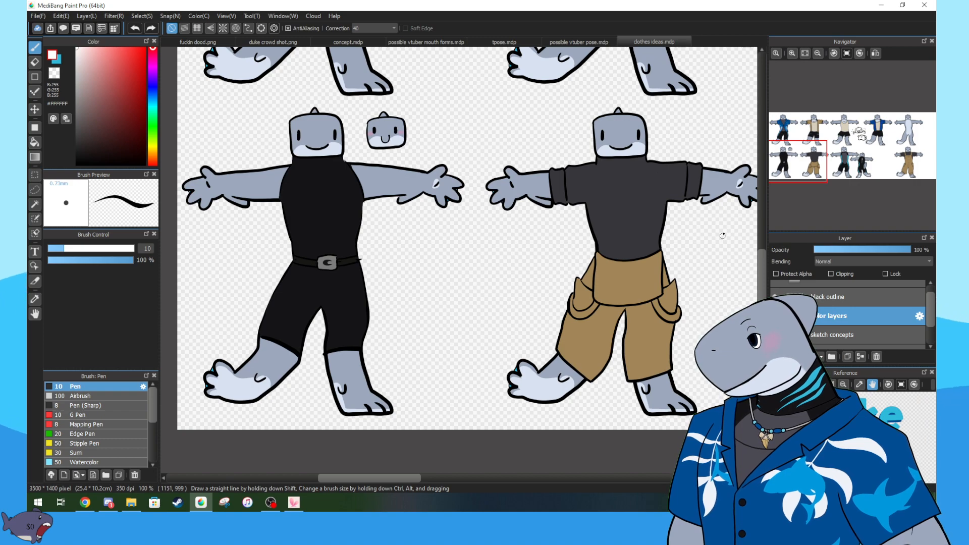
mouse_move(835, 188)
mouse_move(853, 164)
mouse_down()
mouse_move(838, 164)
mouse_move(914, 164)
mouse_move(828, 166)
mouse_move(840, 118)
mouse_move(904, 178)
mouse_move(842, 165)
mouse_up()
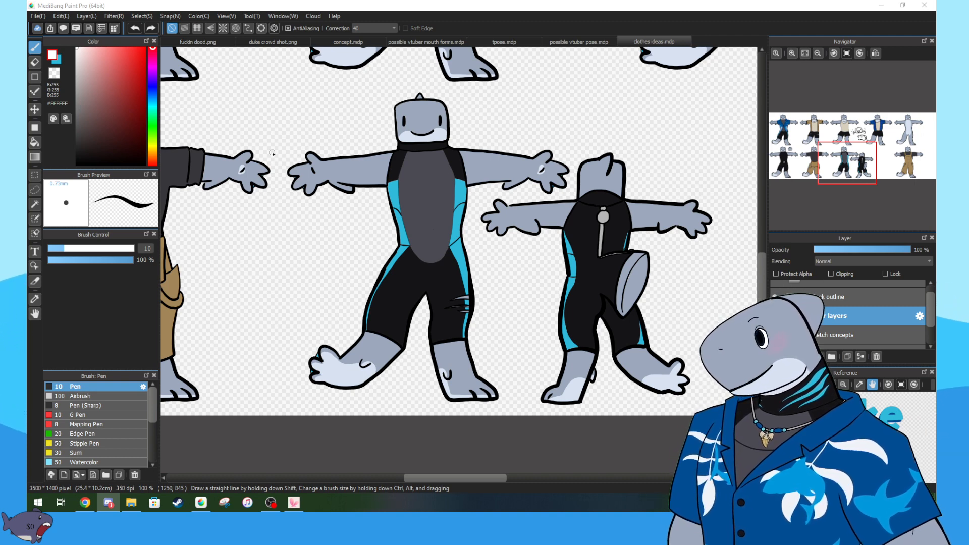
- Create a new image from the clipboard with the overalls and beach outfit sketches and examine it closely, ending with the whole sheet
click(31, 12)
click(48, 38)
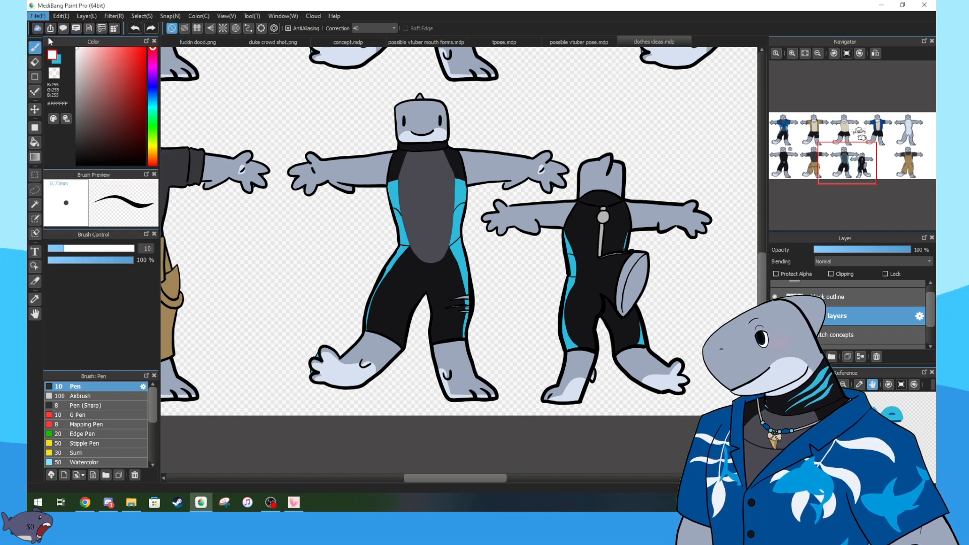
scroll(785, 85, up, 3)
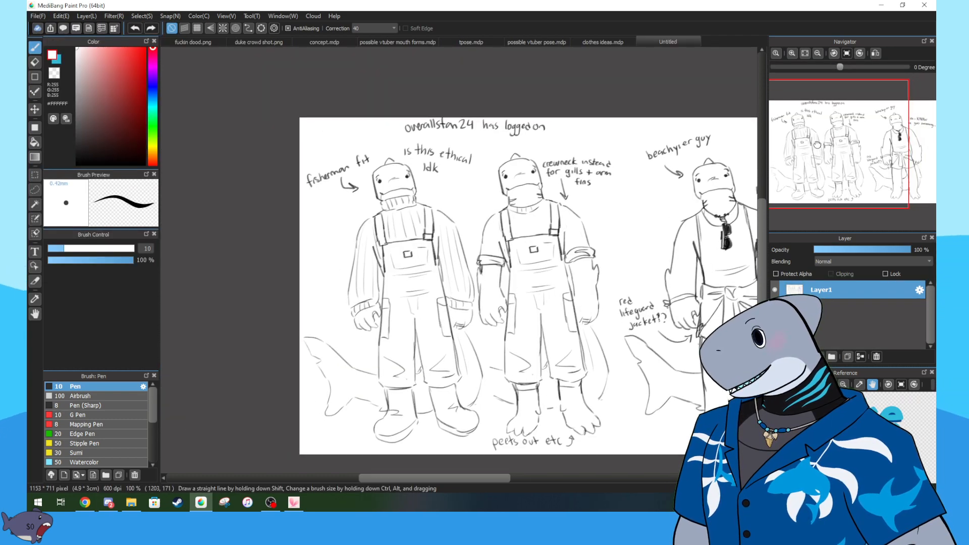
scroll(785, 85, up, 1)
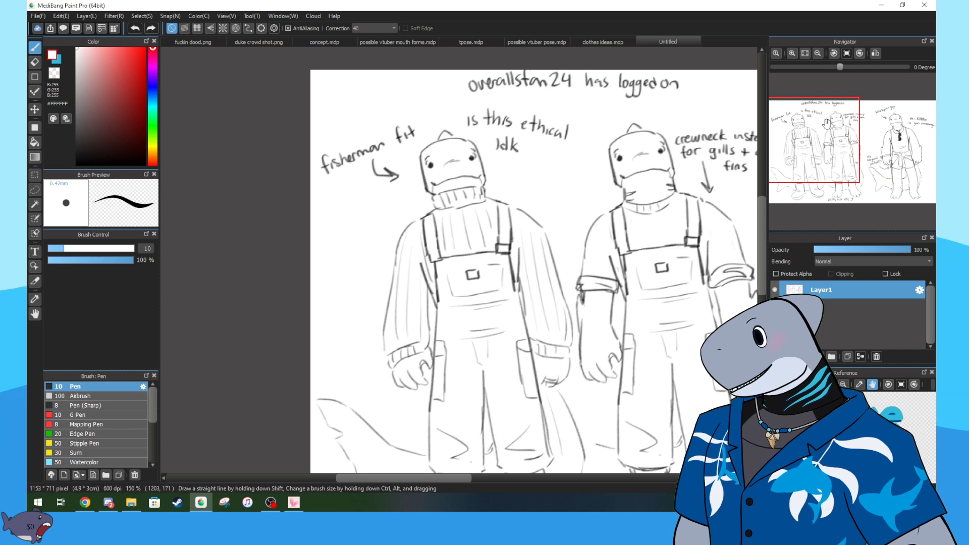
scroll(807, 146, up, 1)
drag(808, 145, 885, 138)
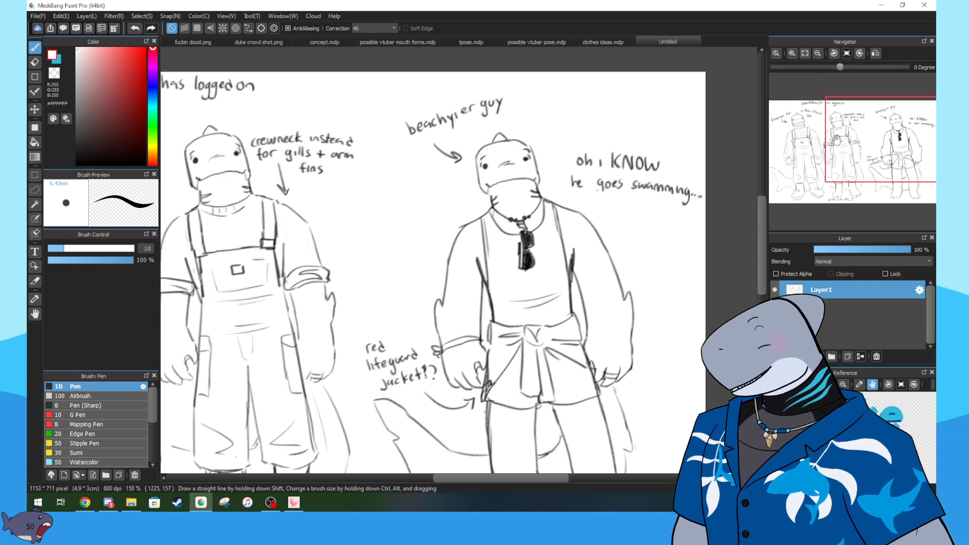
mouse_move(884, 140)
mouse_down()
mouse_move(888, 155)
mouse_move(866, 138)
mouse_up()
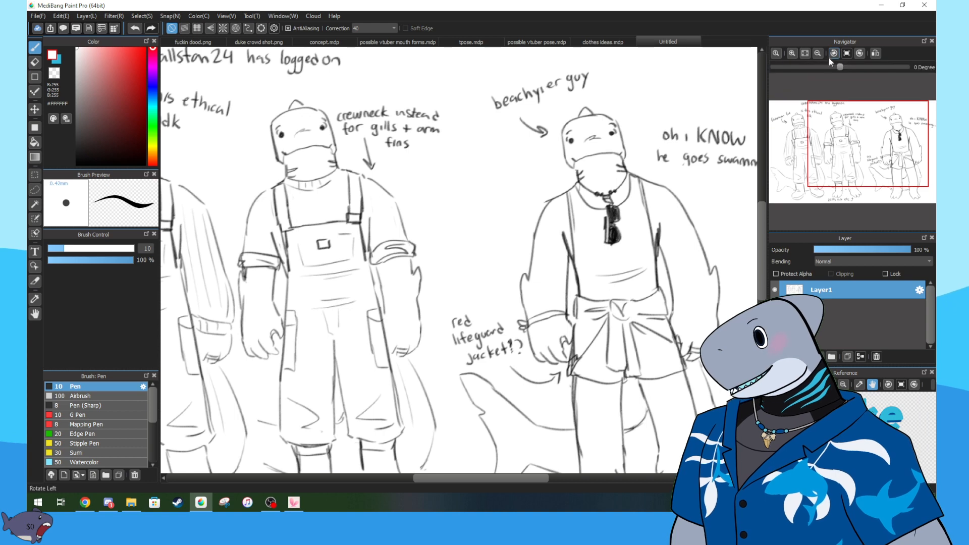
click(804, 53)
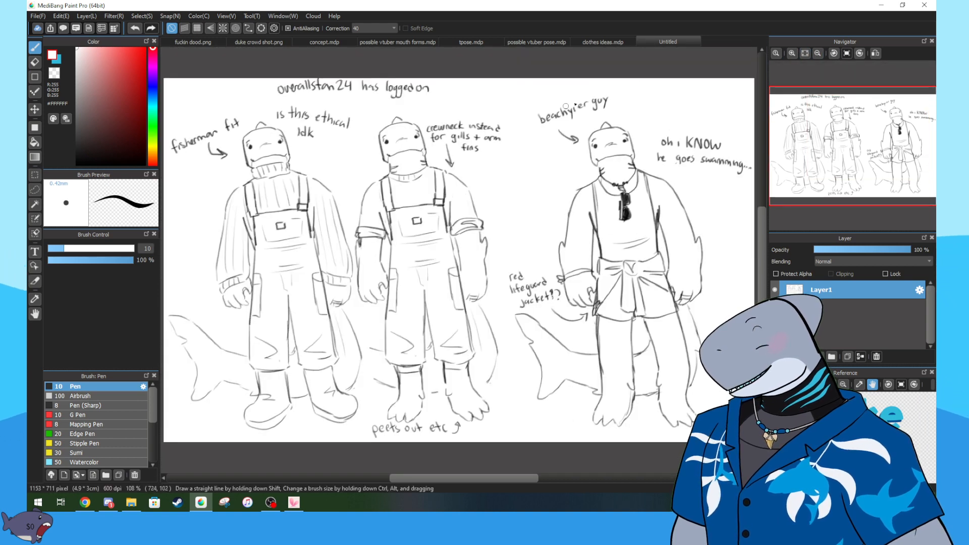
- Close the untitled overalls sketch image and return to clothes ideas.mdp with the whole outfit sheet in view
middle_click(654, 41)
click(495, 267)
click(642, 41)
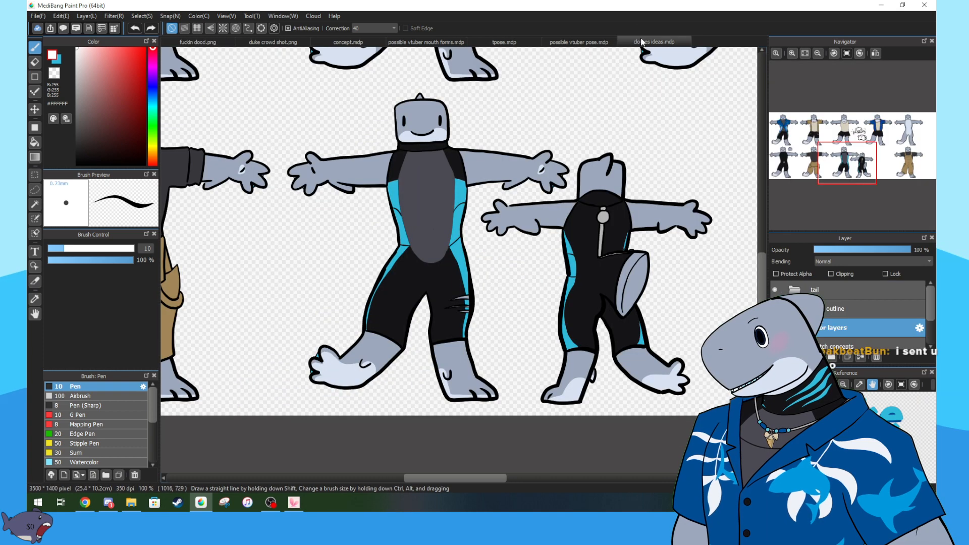
click(805, 53)
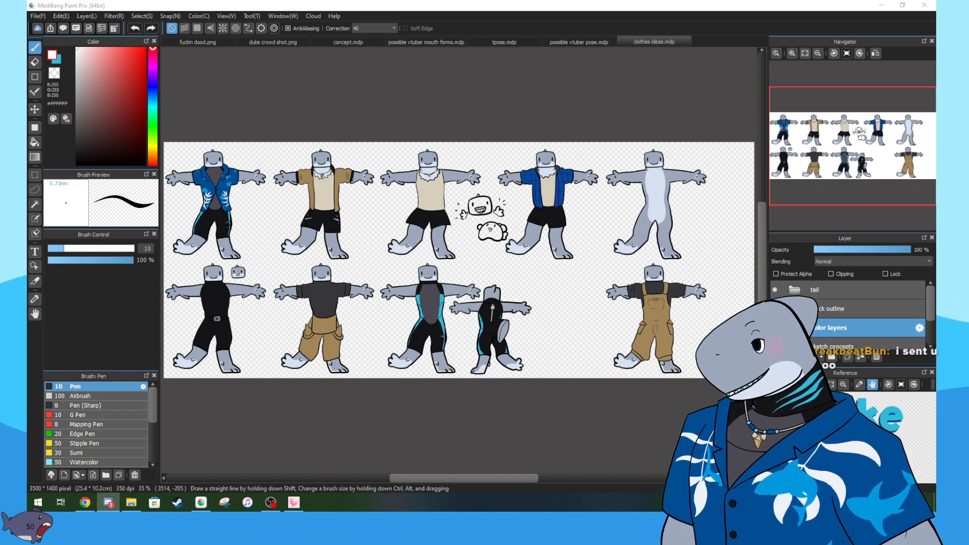
- Create a new image from the clipboard with the button-up shirt and sunglasses sketches and fit it to the view
click(38, 16)
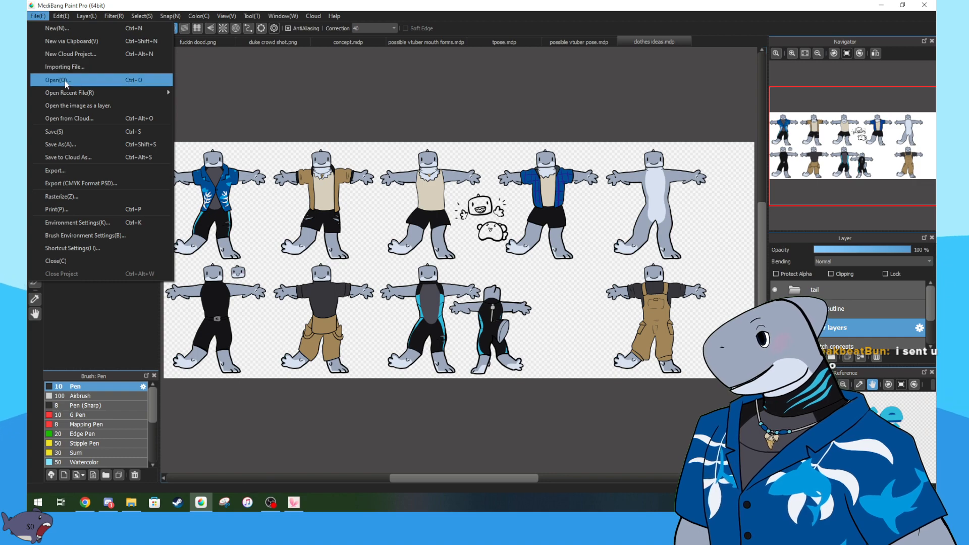
click(74, 44)
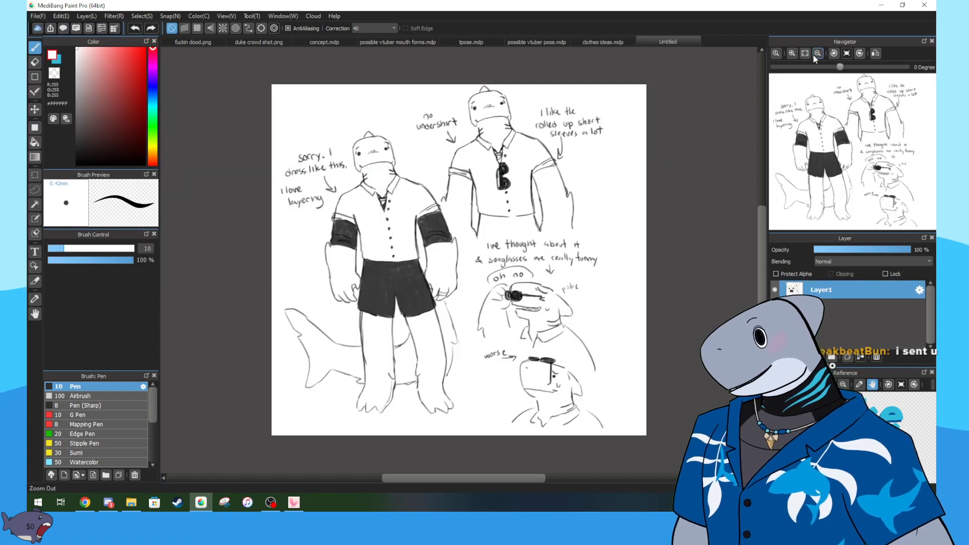
click(806, 55)
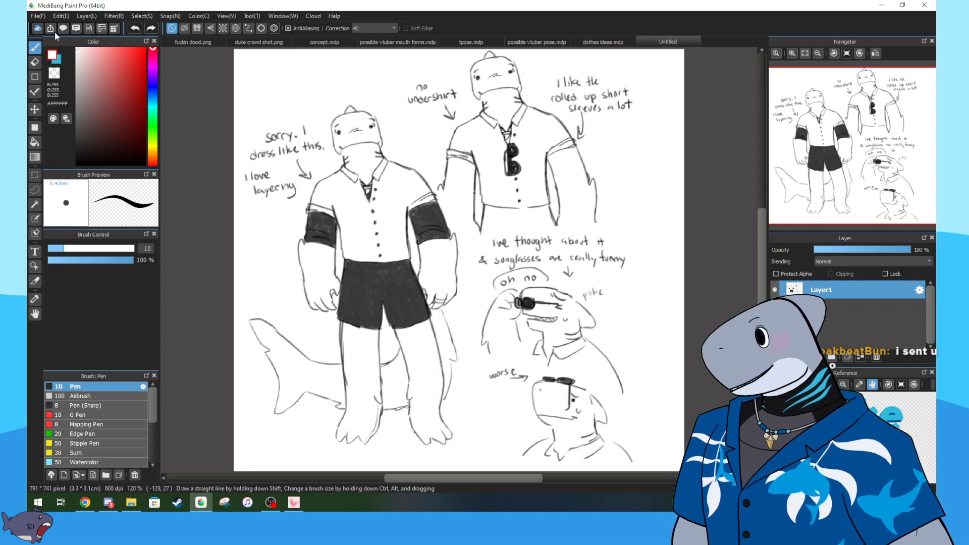
- Open banner glasses down no logo.png and switch back to the untitled sunglasses sketches for comparison
click(40, 18)
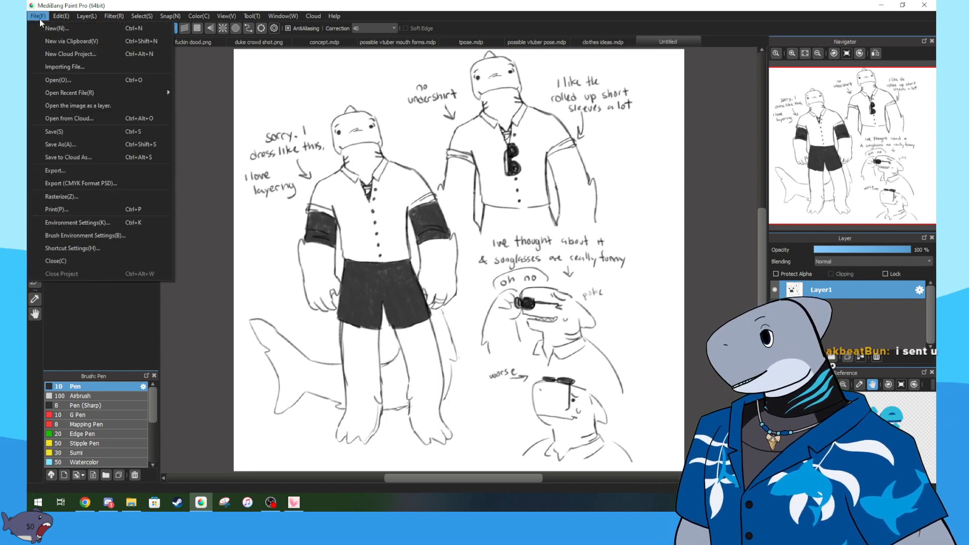
click(69, 79)
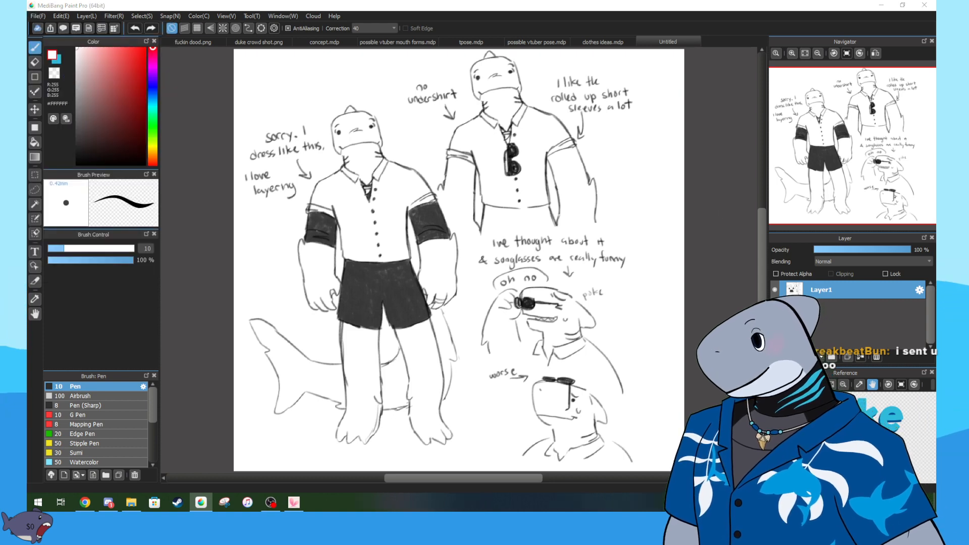
drag(934, 167, 540, 180)
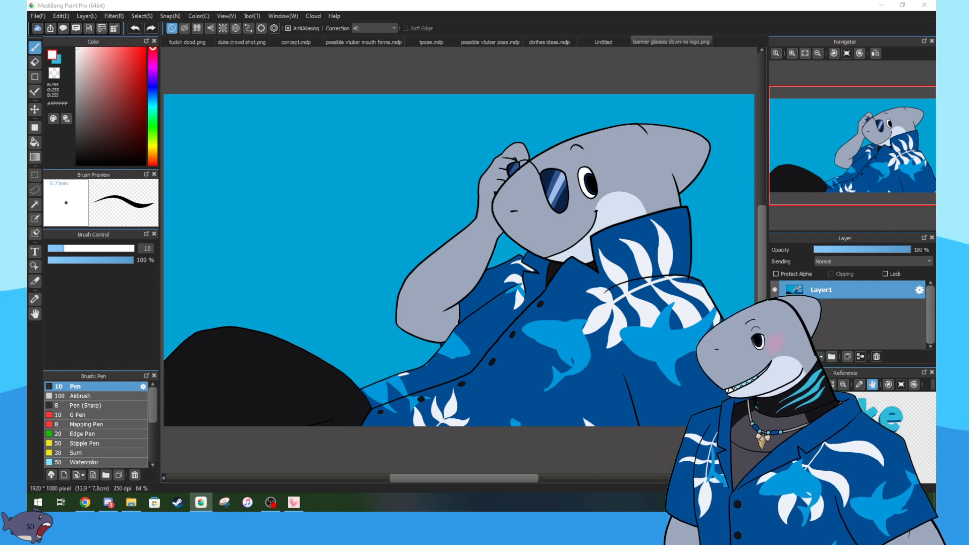
click(622, 41)
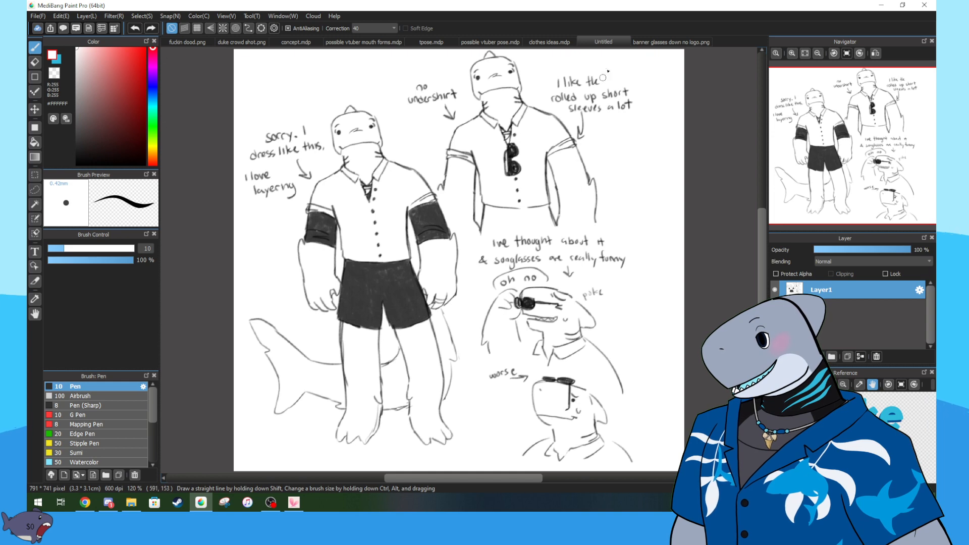
- Close banner glasses down no logo.png and the untitled sunglasses sketches
click(648, 42)
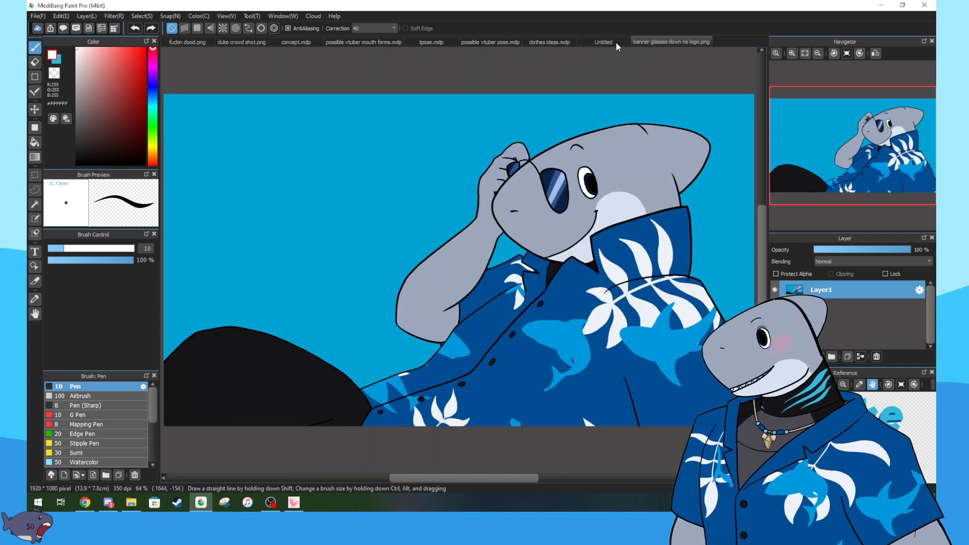
key(ctrl+w)
click(664, 43)
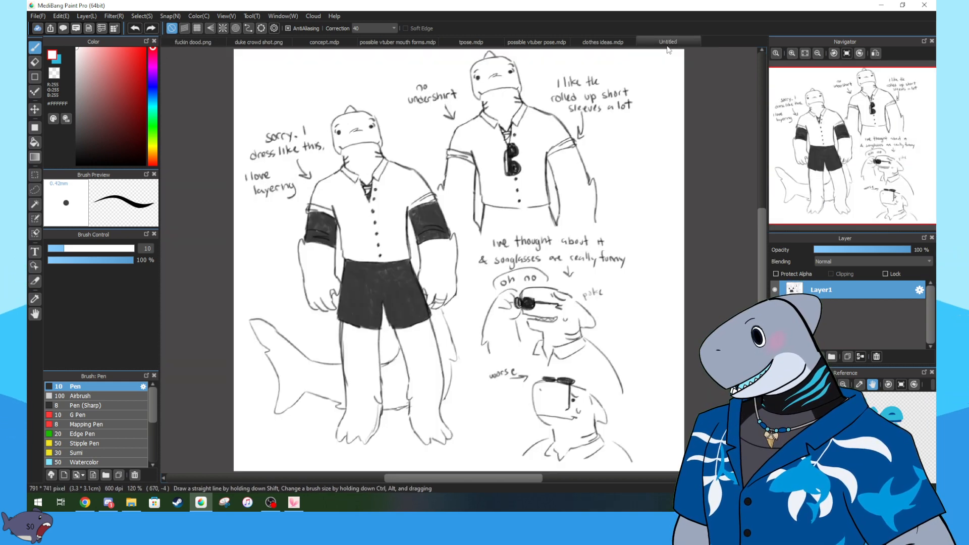
key(ctrl+w)
- Switch to possible vtuber pose.mdp and examine the two head sketches beside the full-body pose up close
click(623, 41)
click(564, 40)
click(525, 42)
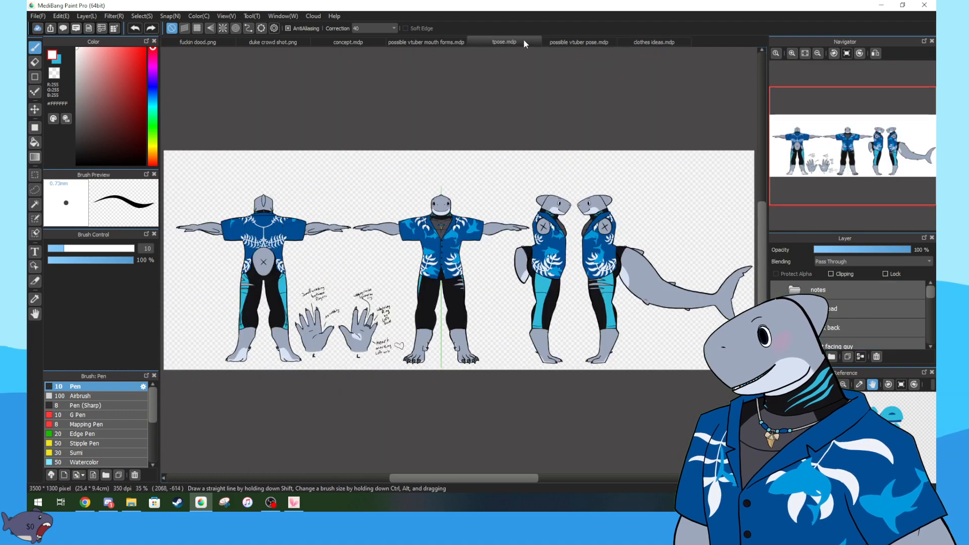
click(569, 42)
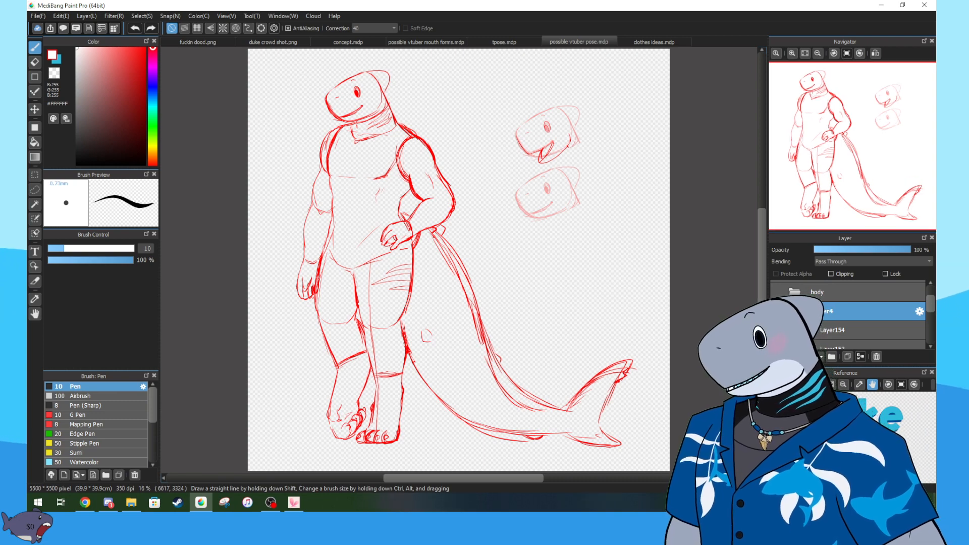
click(795, 53)
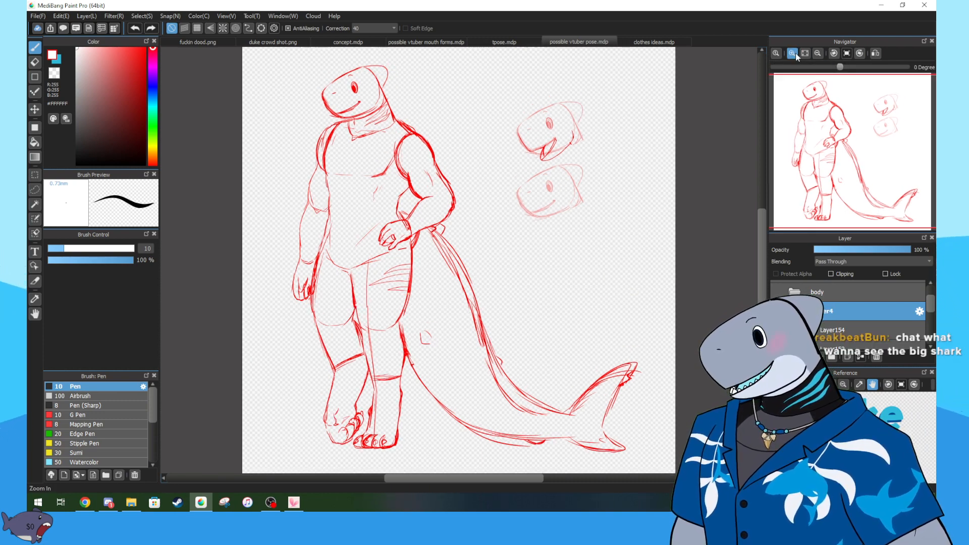
click(794, 53)
mouse_move(839, 99)
mouse_down()
mouse_move(858, 134)
mouse_move(868, 113)
mouse_move(886, 119)
mouse_move(877, 120)
mouse_up()
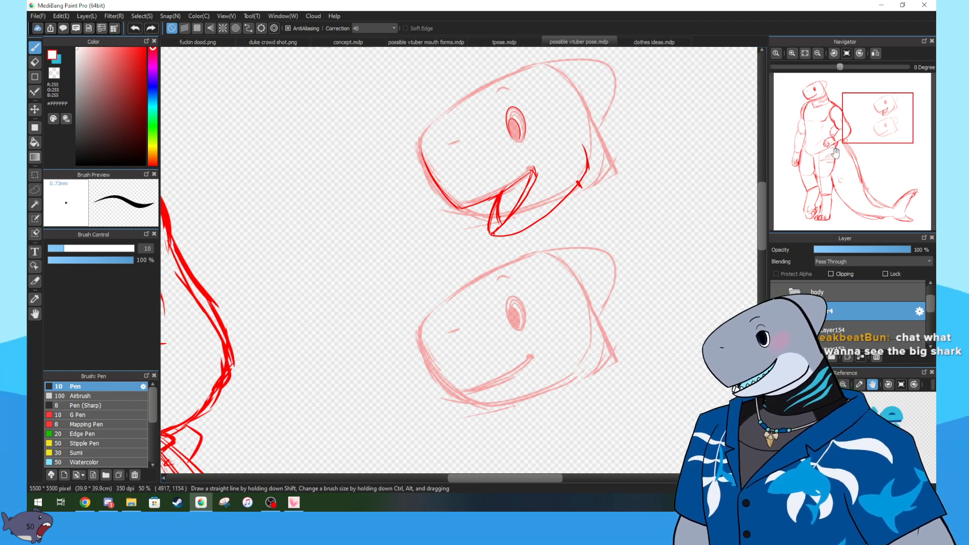
drag(549, 342, 644, 298)
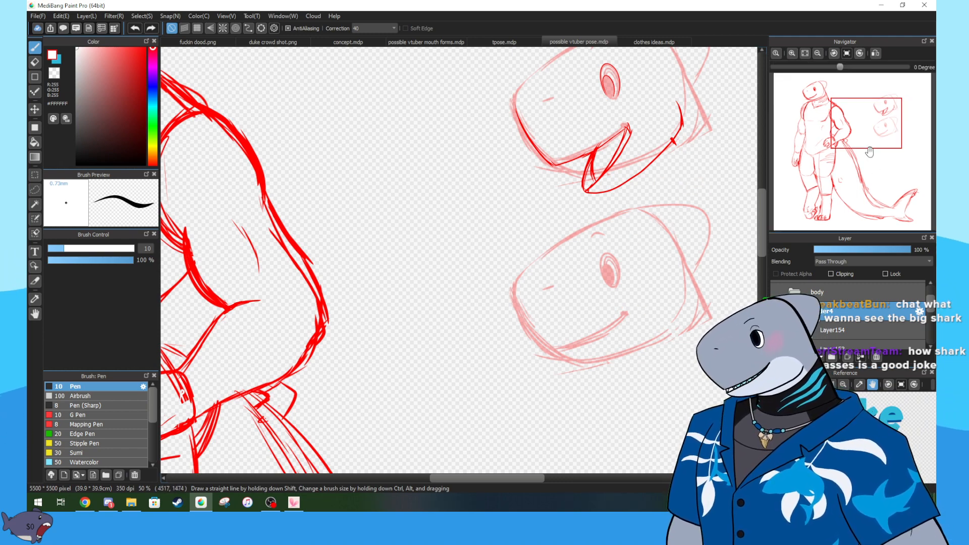
drag(710, 187, 660, 257)
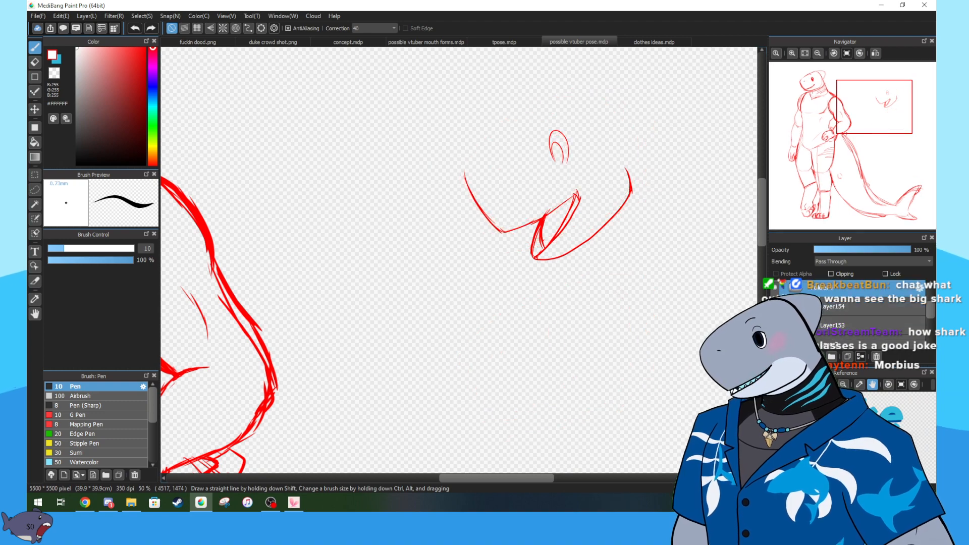
- Toggle the open-mouth linework and the faded head sketches separately, finishing with both hidden
click(775, 306)
click(775, 287)
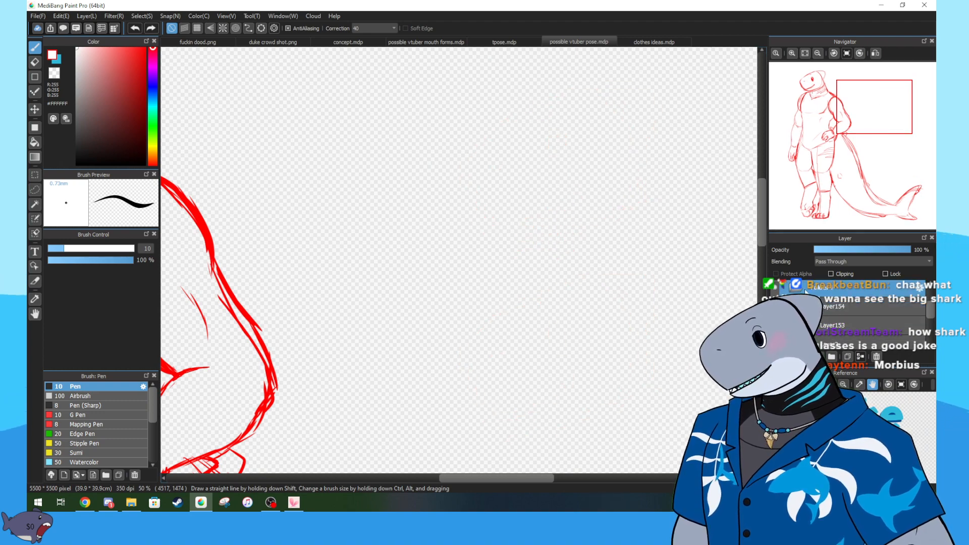
scroll(775, 306, down, 1)
click(775, 294)
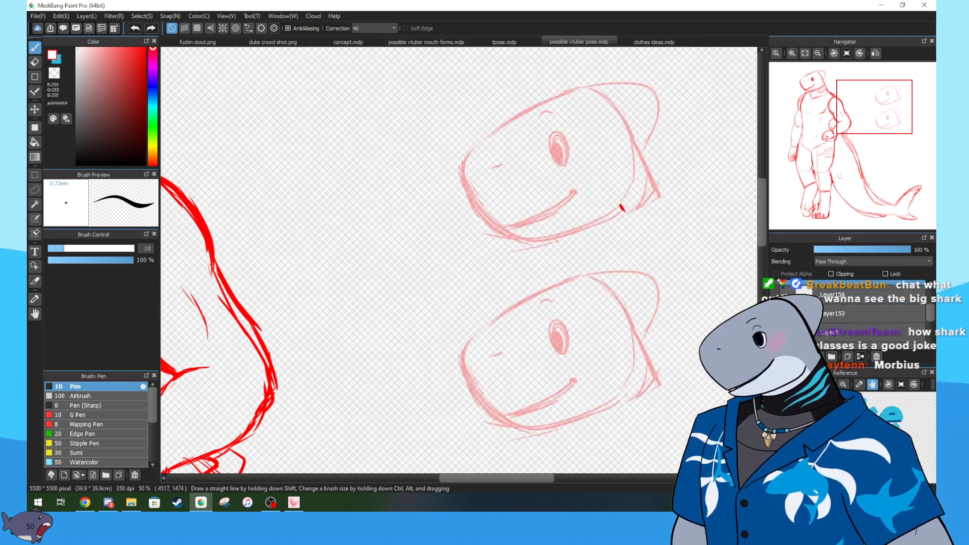
click(775, 294)
scroll(796, 303, up, 1)
- Hide the red pose sketch and show the coloured body, with the whole canvas in view
click(796, 303)
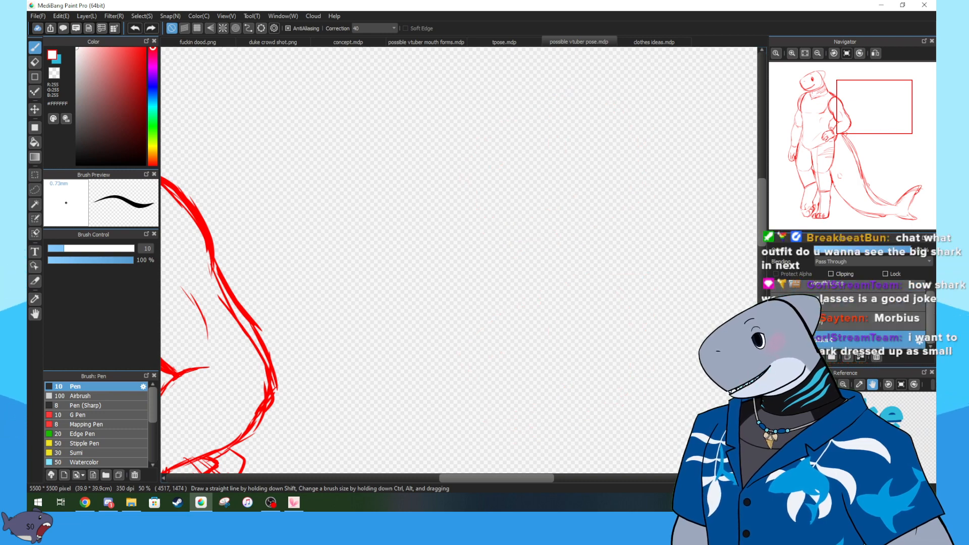
click(775, 339)
click(775, 321)
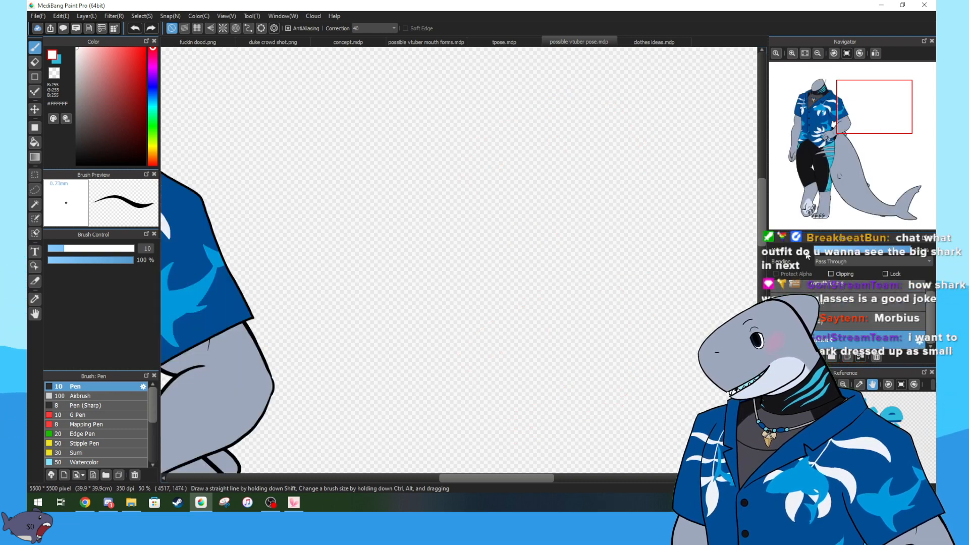
click(804, 53)
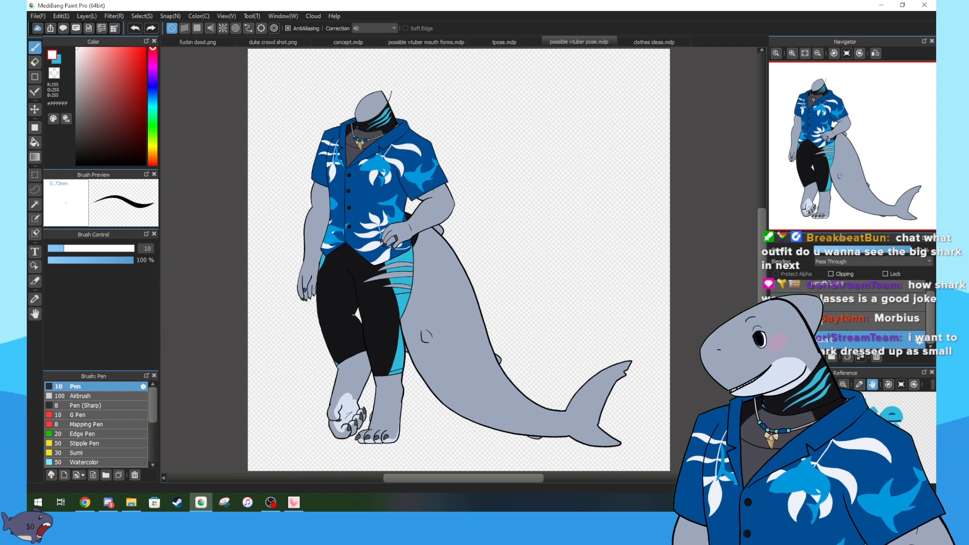
- Show the coloured head on the figure and hide the body folder so the head stands alone
click(775, 302)
click(775, 301)
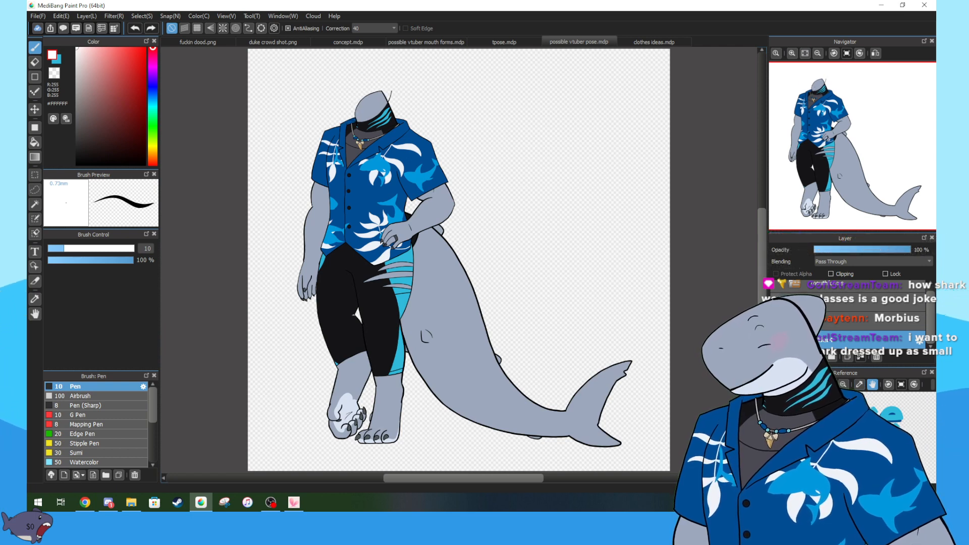
click(918, 321)
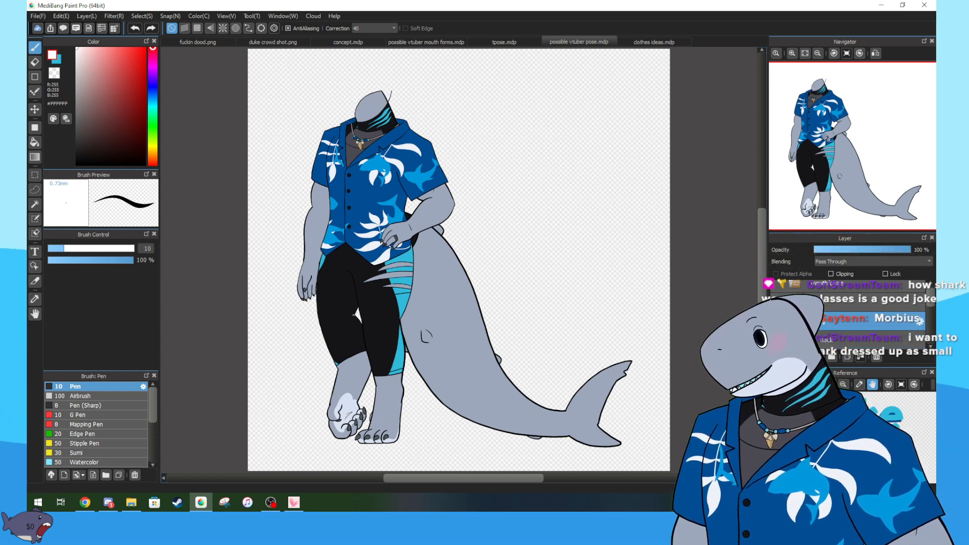
click(795, 321)
click(775, 302)
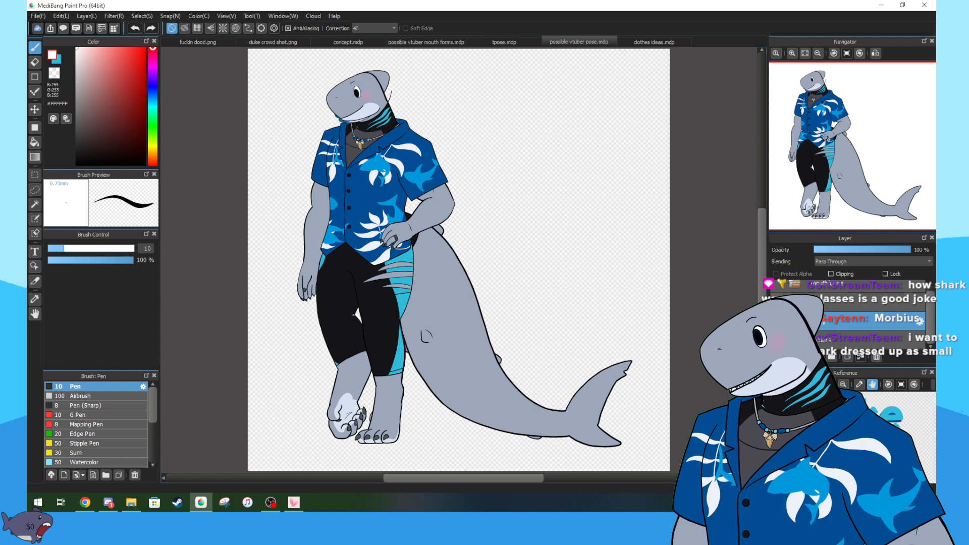
click(775, 321)
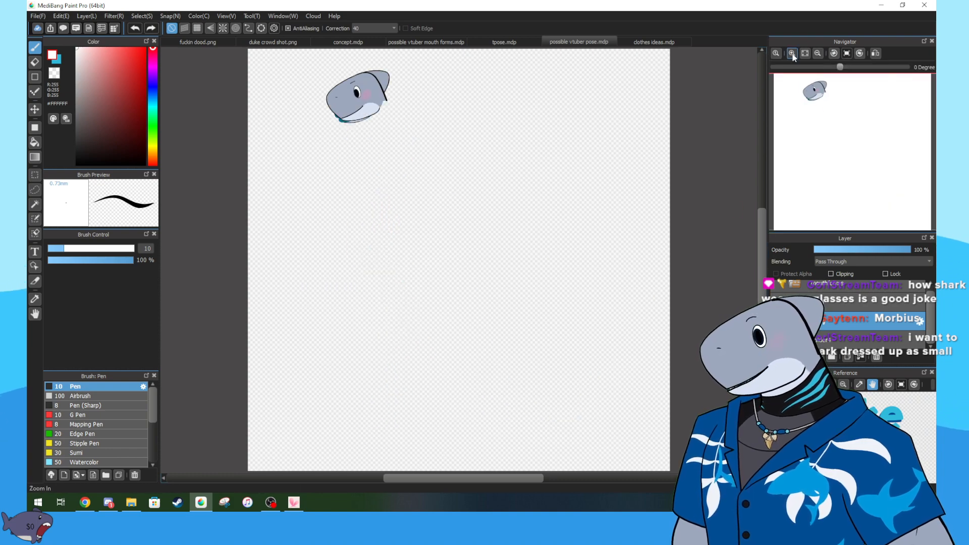
- Examine the isolated head up close and check its folder in the layer list
click(792, 54)
click(791, 54)
drag(827, 109, 821, 95)
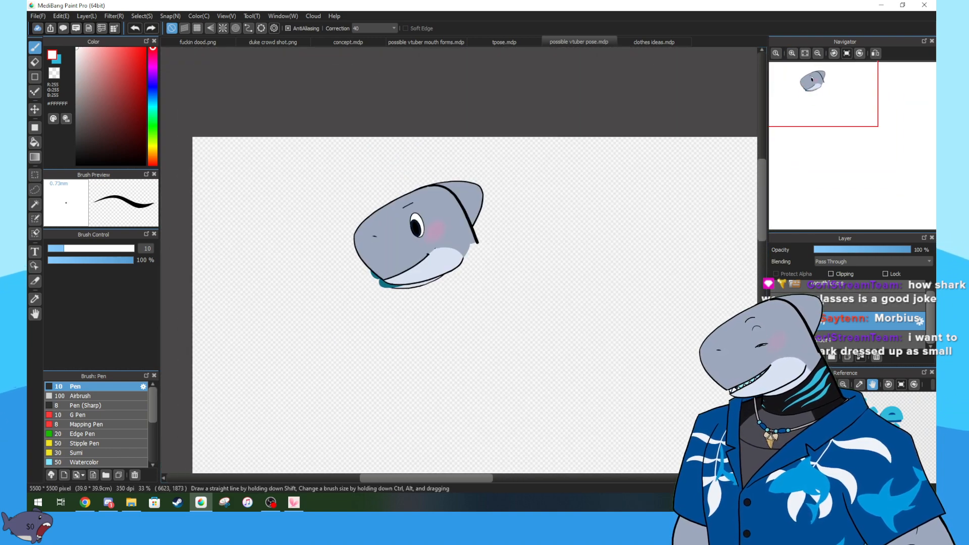
click(858, 303)
click(858, 285)
click(858, 308)
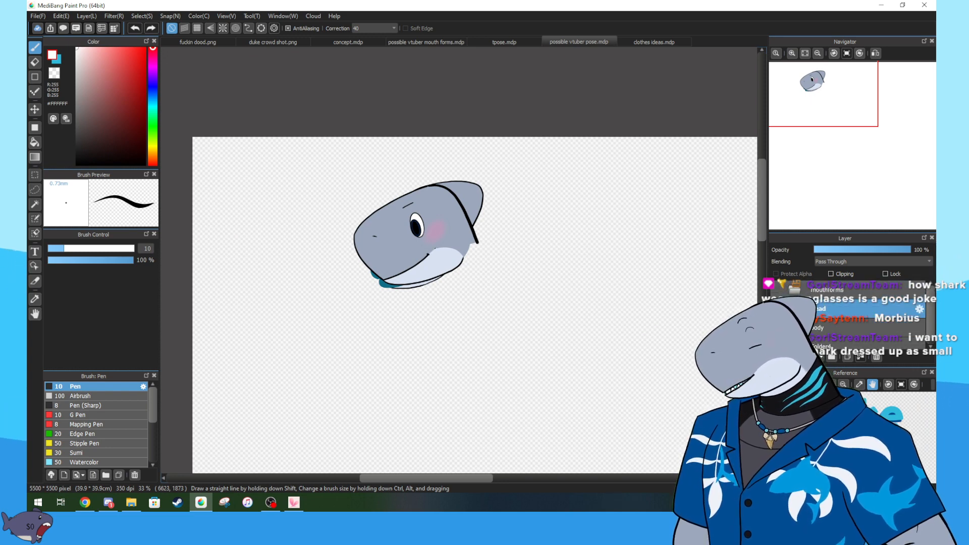
- Hide the head and show the body folder again, with the whole figure in view
click(776, 309)
click(775, 327)
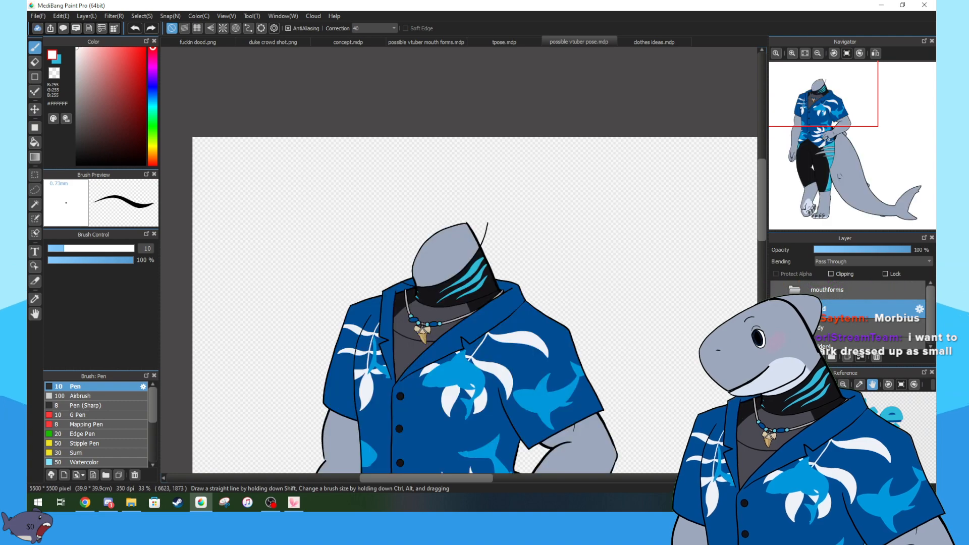
scroll(775, 327, down, 1)
click(805, 53)
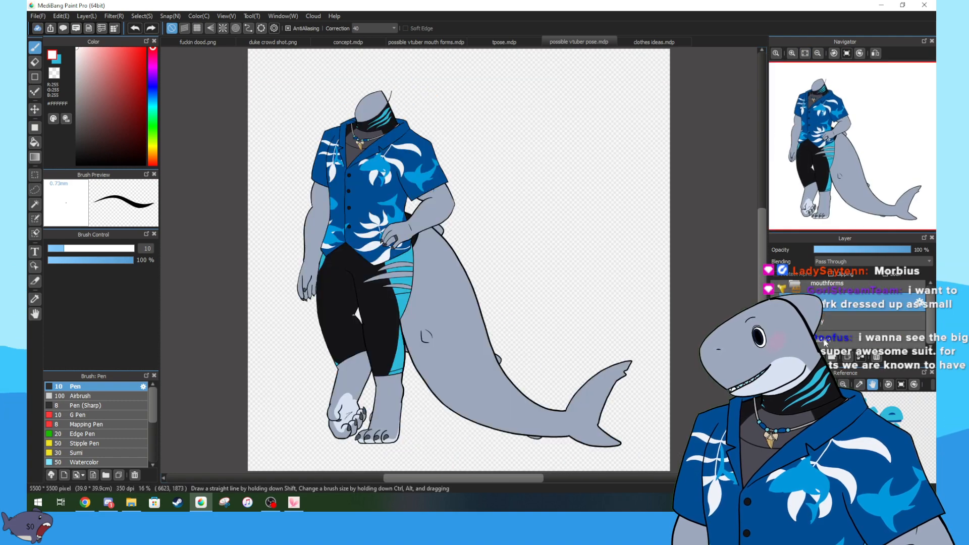
- Expand the body folder and toggle the tail off and on to demonstrate the separate body parts
click(858, 322)
scroll(839, 311, down, 2)
drag(929, 305, 920, 323)
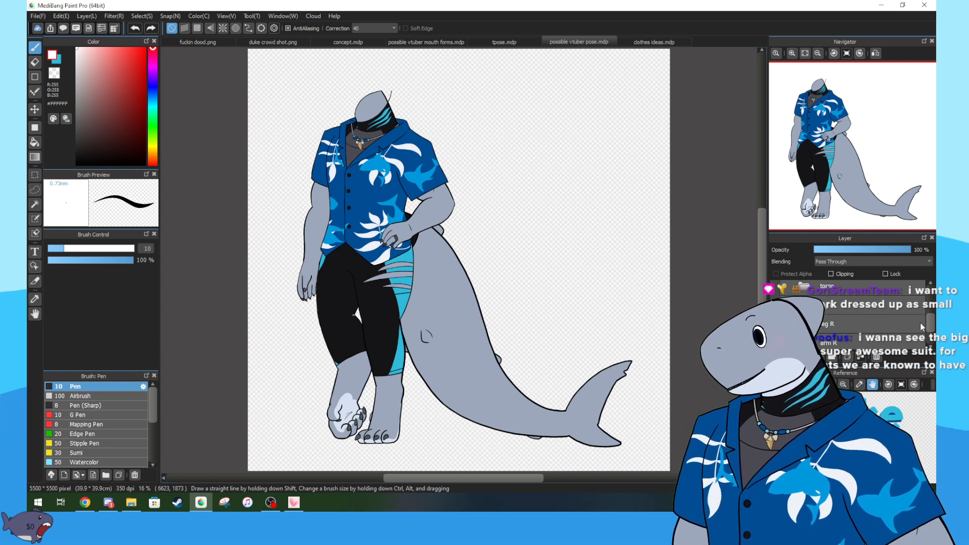
scroll(820, 321, down, 2)
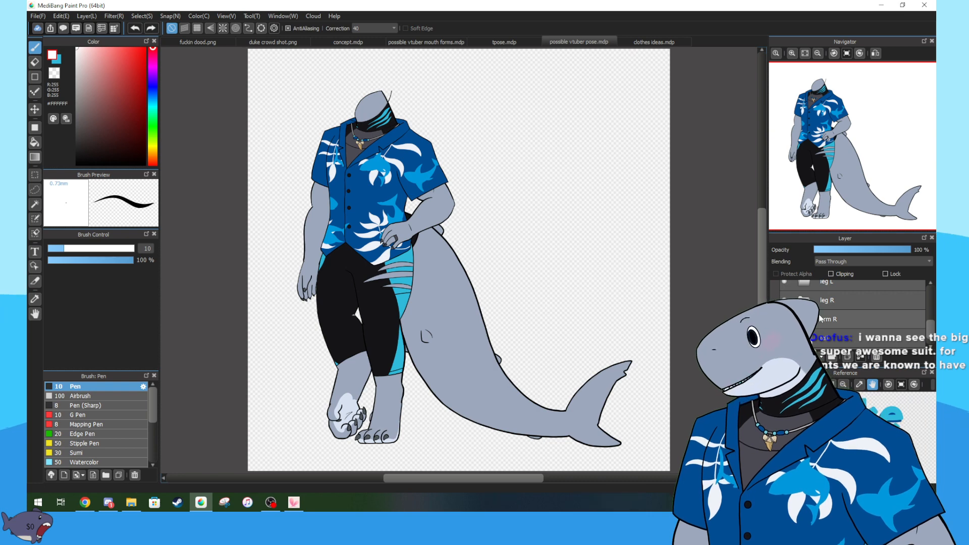
scroll(819, 321, down, 1)
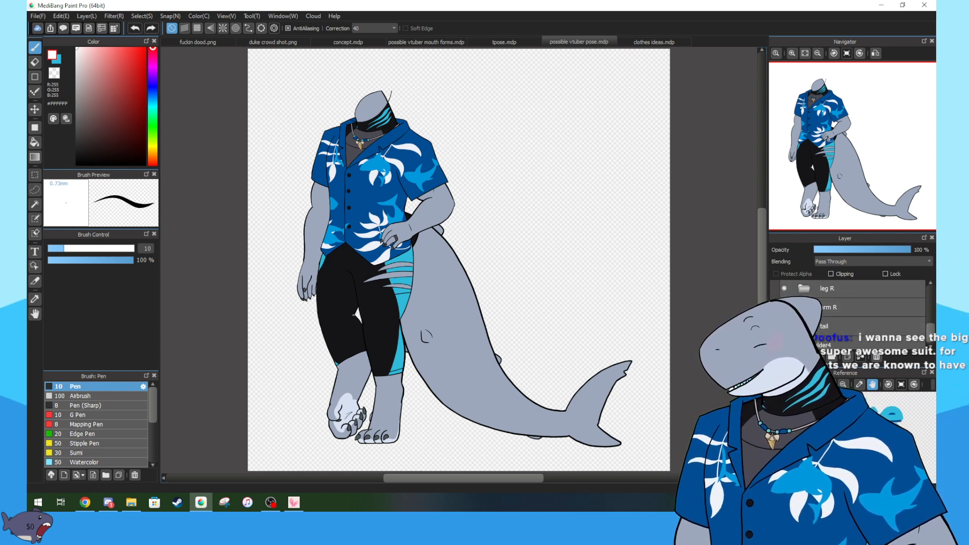
click(784, 326)
click(784, 326)
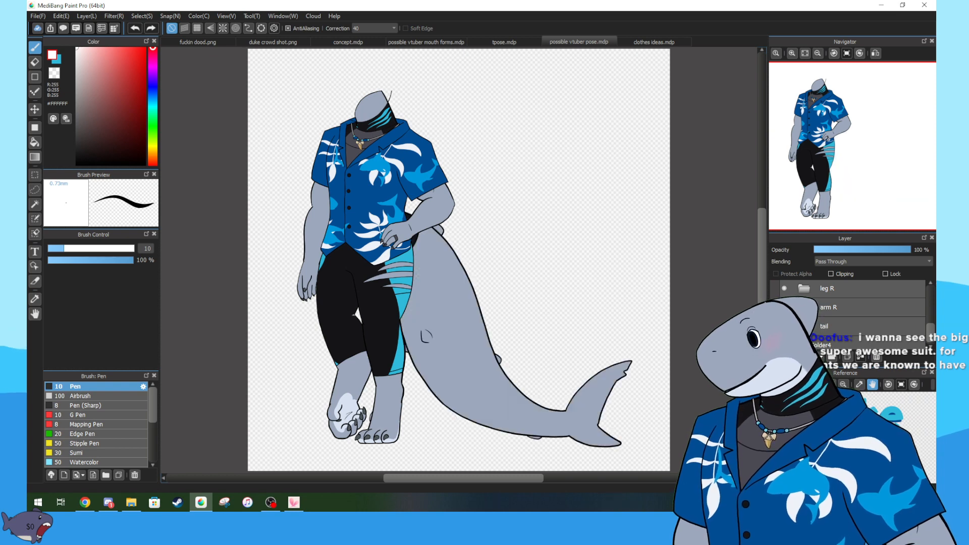
- Hide the legs, arms, torso and other body part folders so that only the tail remains shown
scroll(784, 326, up, 1)
drag(784, 327, 784, 289)
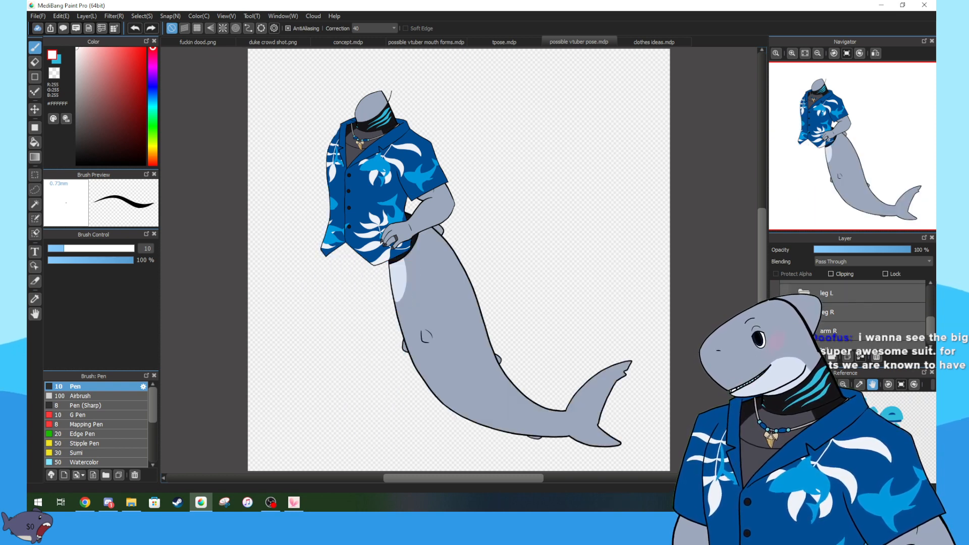
scroll(784, 291, up, 2)
scroll(784, 303, up, 1)
drag(784, 341, 785, 290)
scroll(785, 298, down, 3)
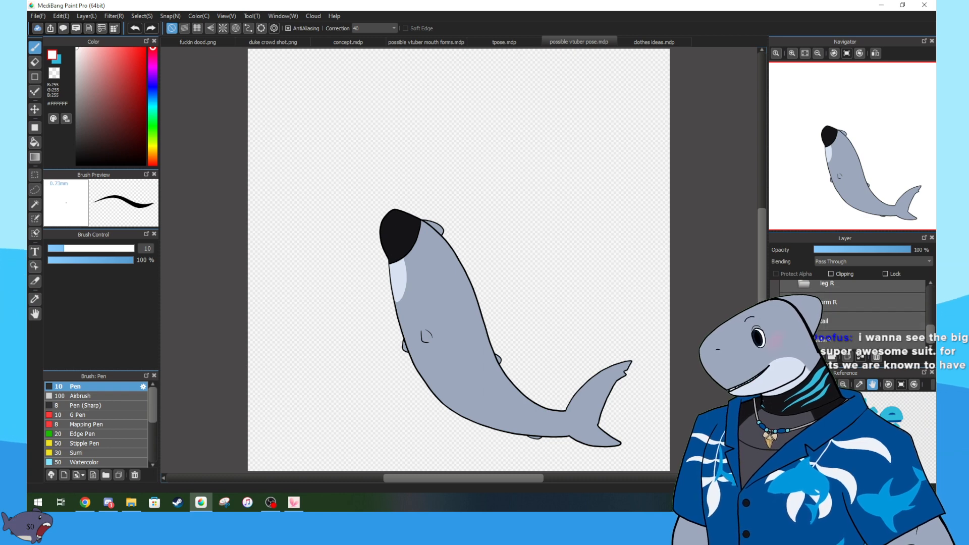
- Select the tail folder and examine the isolated tail up close
click(857, 321)
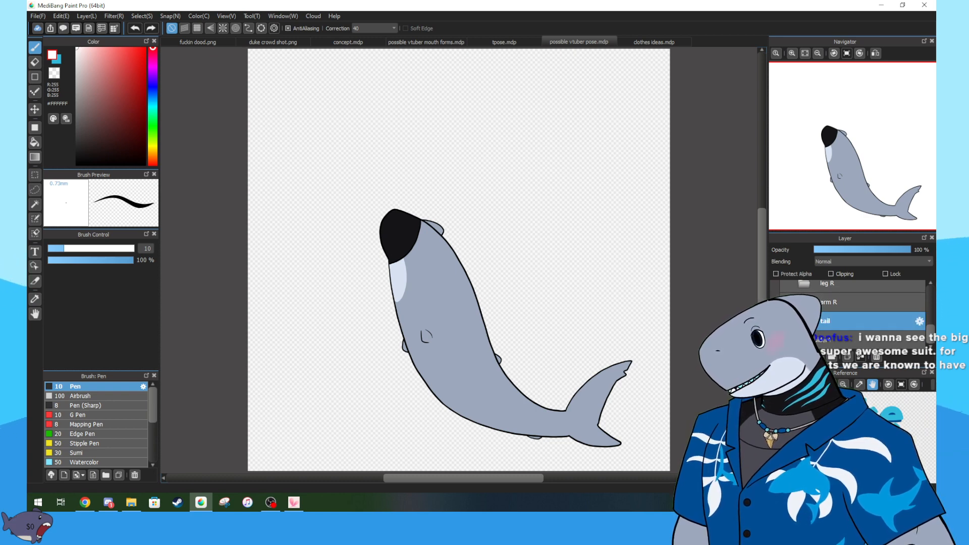
click(792, 53)
click(792, 53)
drag(851, 162, 857, 177)
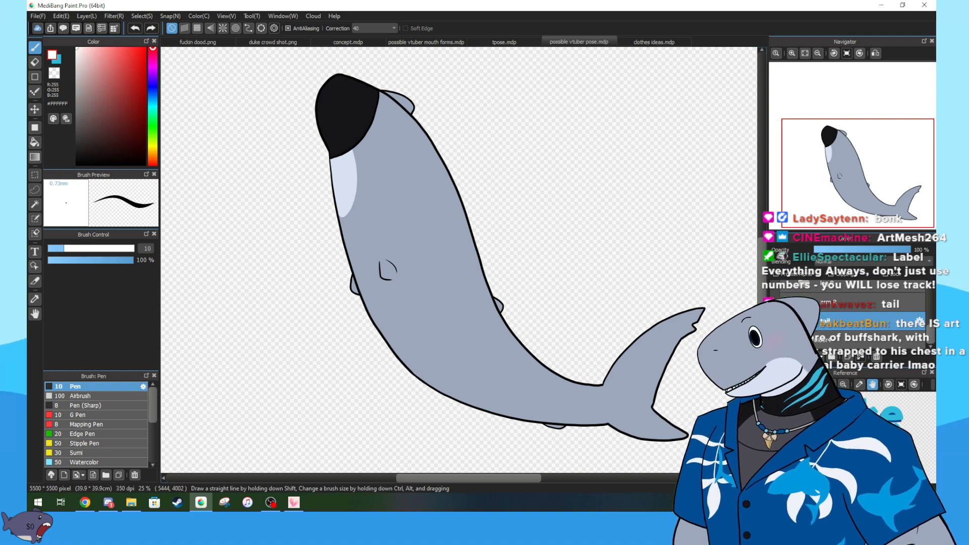
- Hide the tail and show the arm R folder, with the whole arm in view
click(775, 321)
click(774, 302)
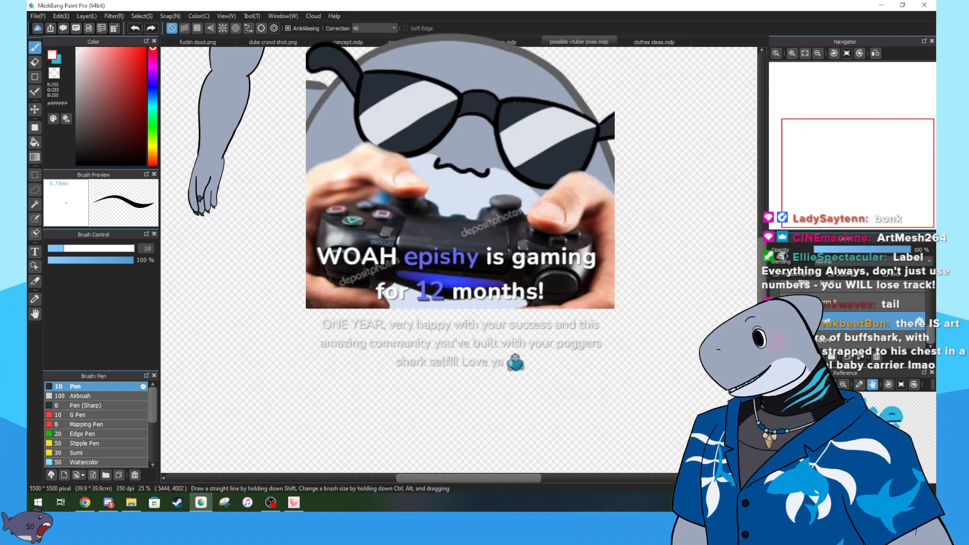
drag(848, 147, 807, 129)
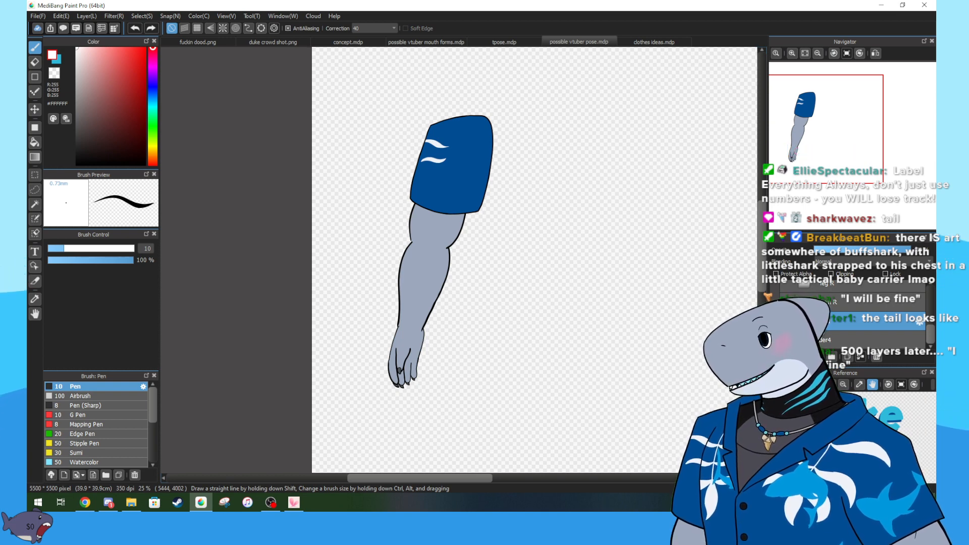
- Expand the arm R folder and hide lower arm R and hand R to isolate the sleeved upper arm
click(803, 302)
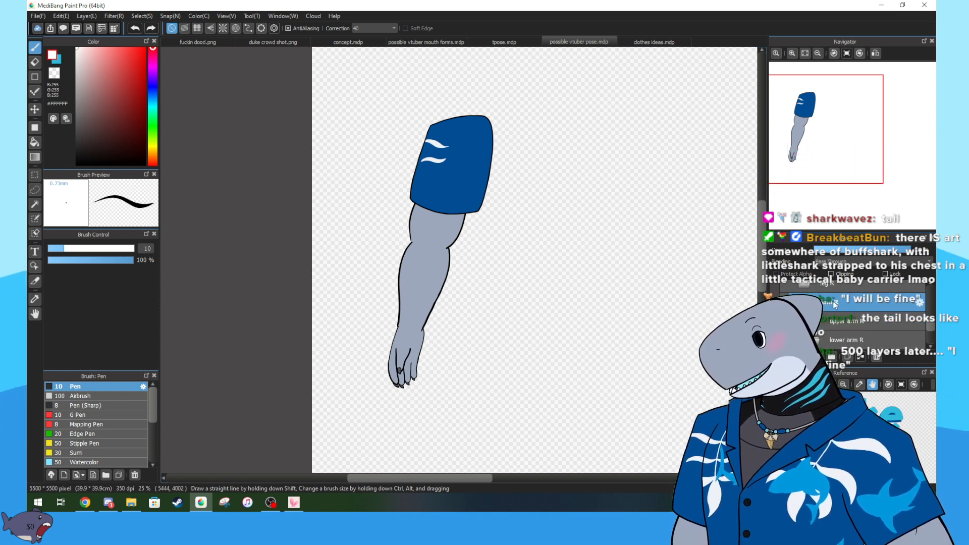
scroll(793, 298, down, 2)
scroll(793, 308, up, 1)
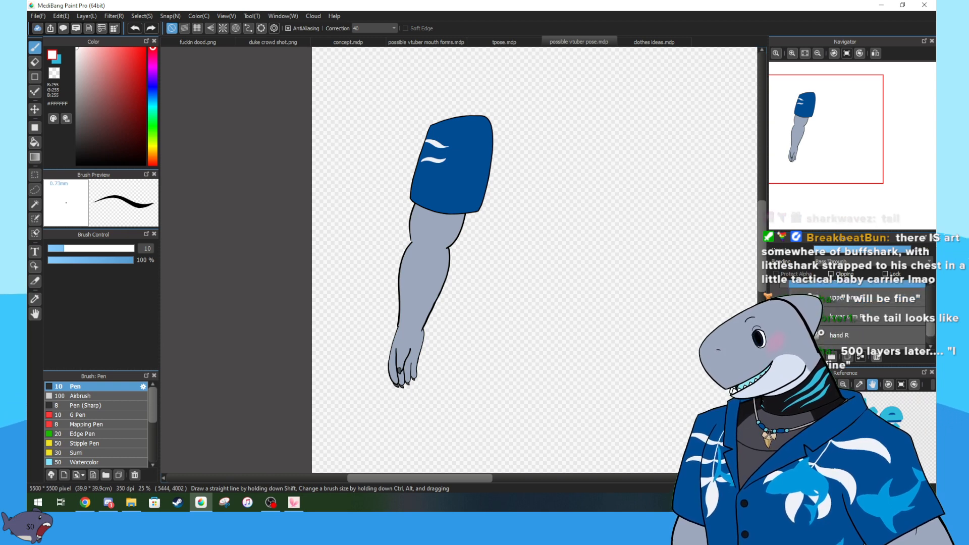
click(793, 317)
click(793, 335)
click(793, 335)
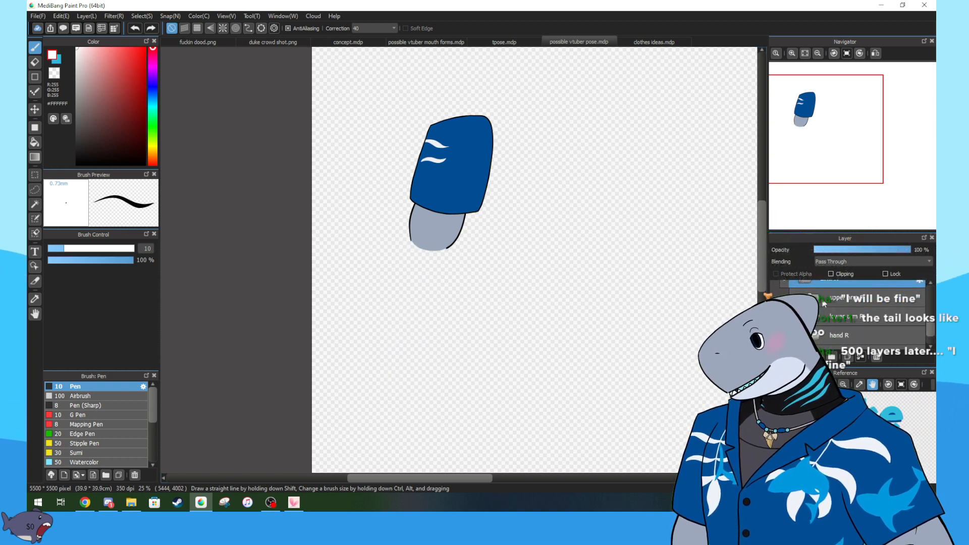
scroll(832, 317, down, 1)
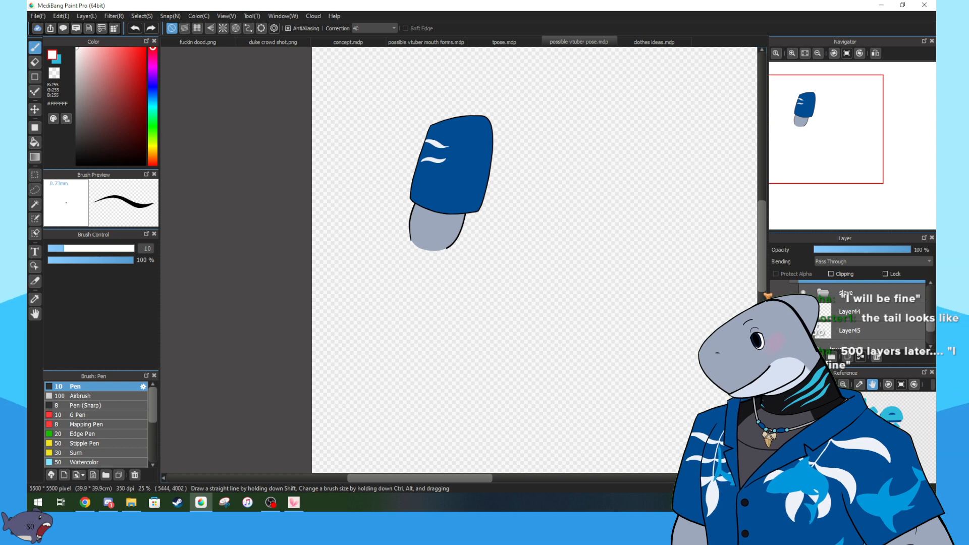
- Toggle the sleeve, outline and fill layers inside upper arm R to show how the sleeved upper arm is separated
click(803, 311)
click(802, 330)
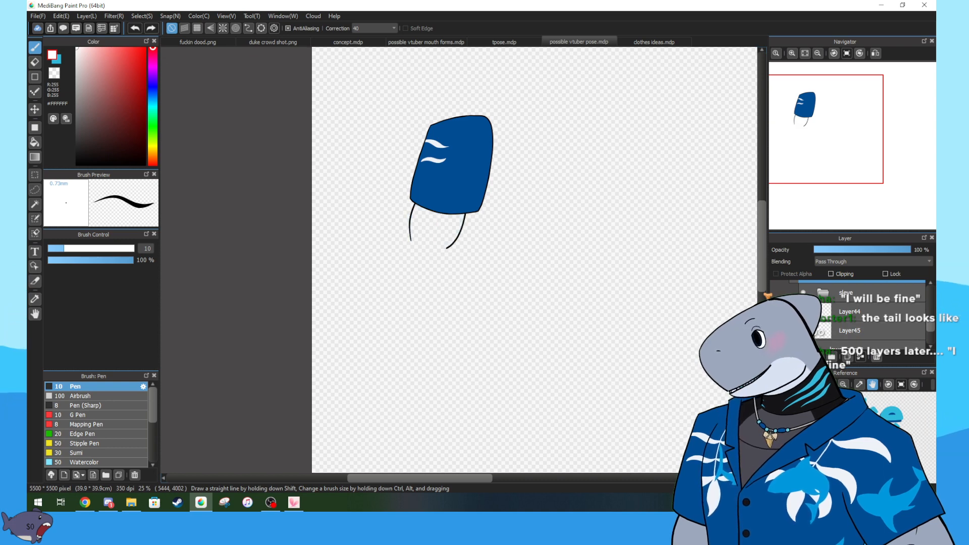
click(803, 330)
click(803, 293)
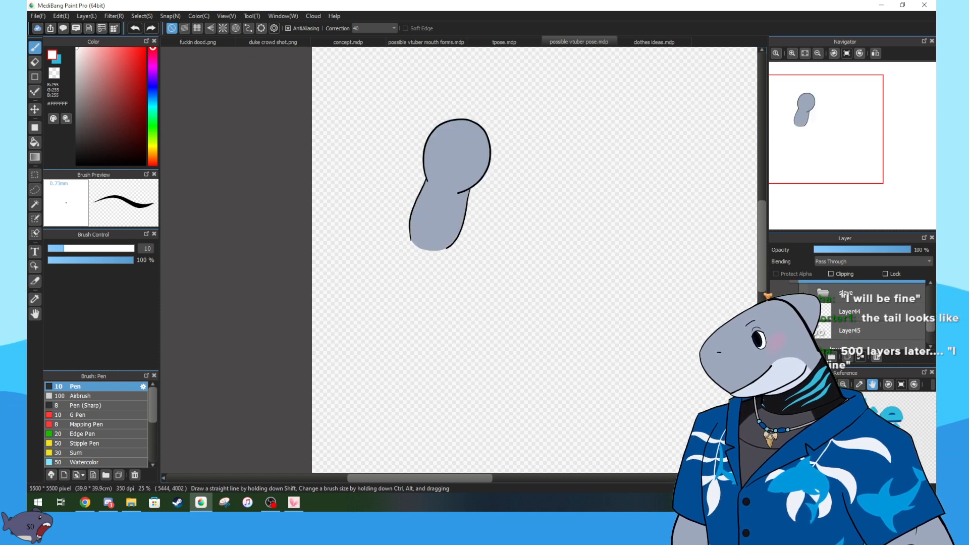
click(802, 293)
click(802, 292)
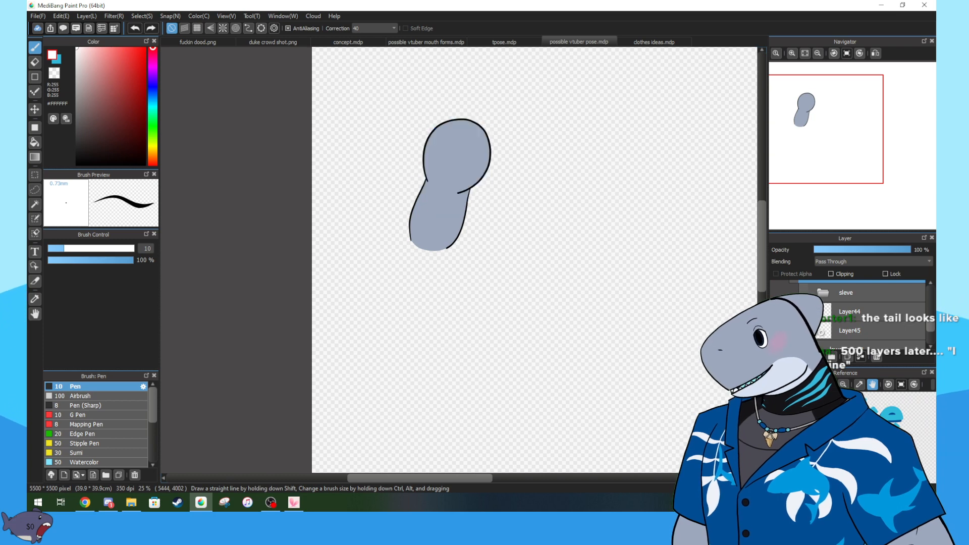
click(803, 329)
click(802, 330)
click(802, 311)
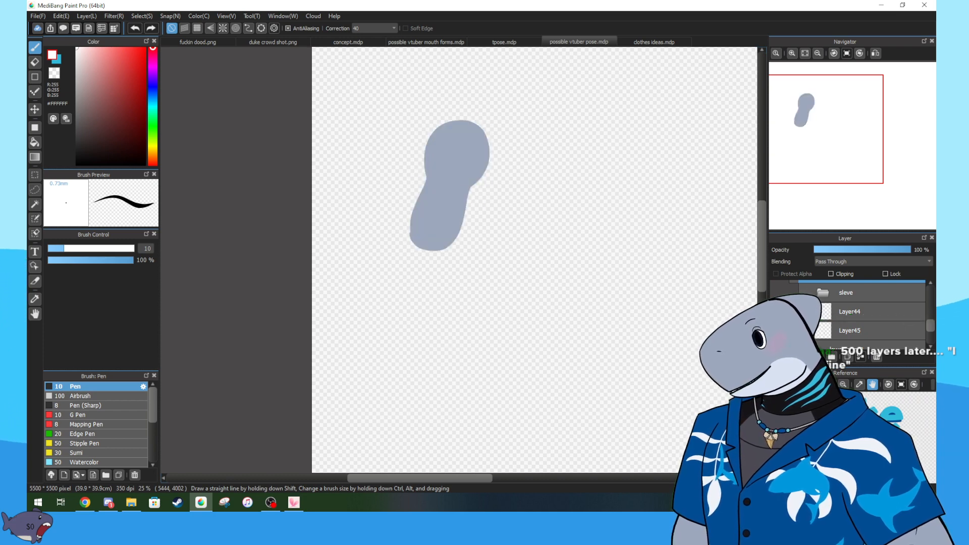
click(803, 311)
scroll(858, 313, up, 1)
click(802, 304)
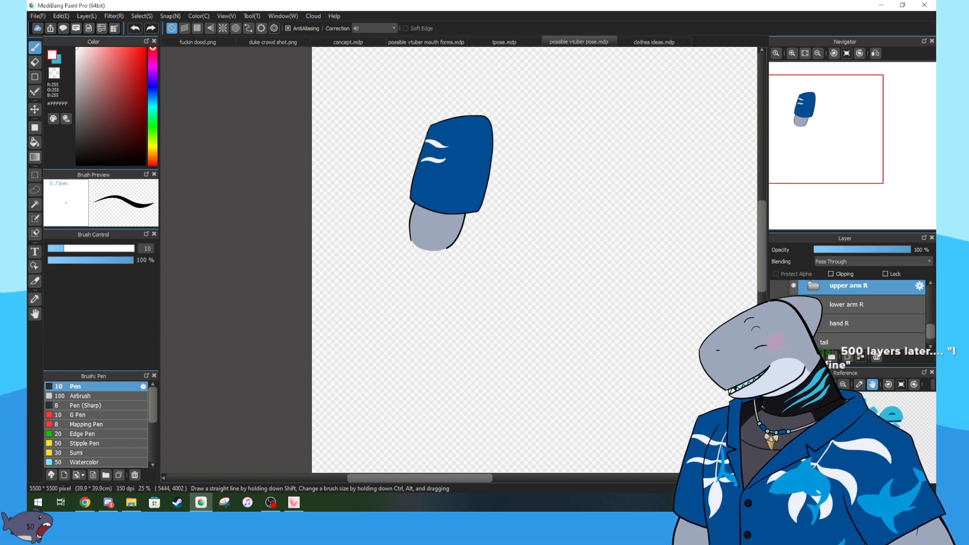
- Show lower arm R, hide upper arm R to isolate the forearm, and toggle the forearm's Layer48
click(793, 304)
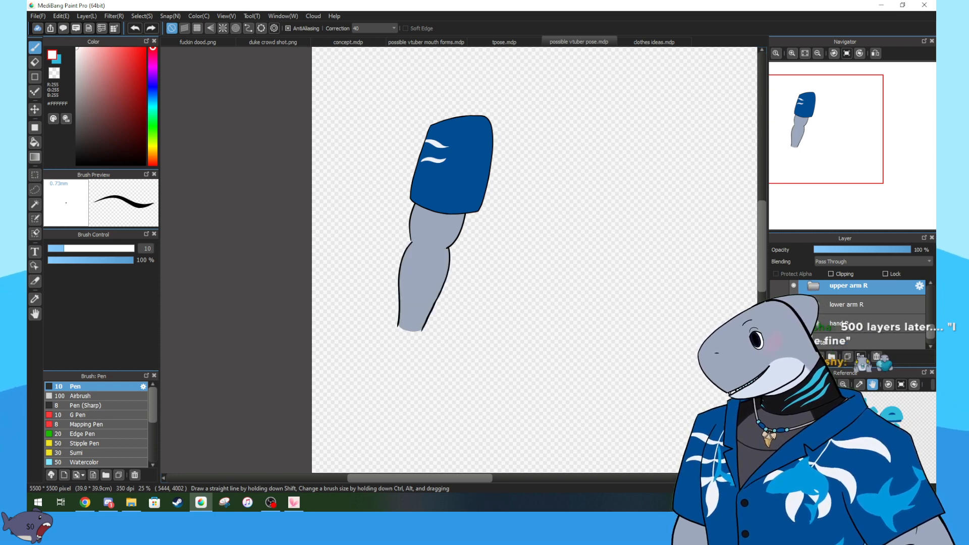
click(793, 285)
click(847, 304)
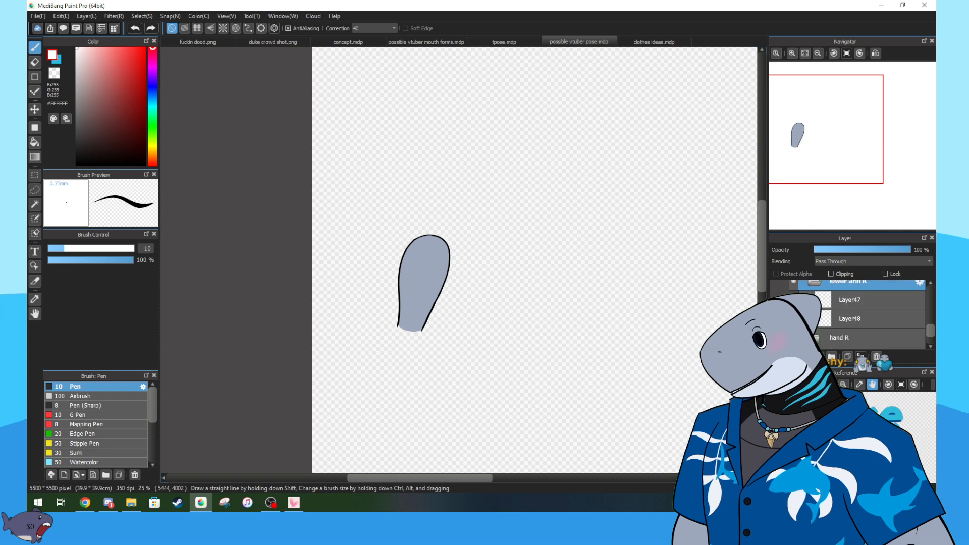
click(803, 319)
click(803, 319)
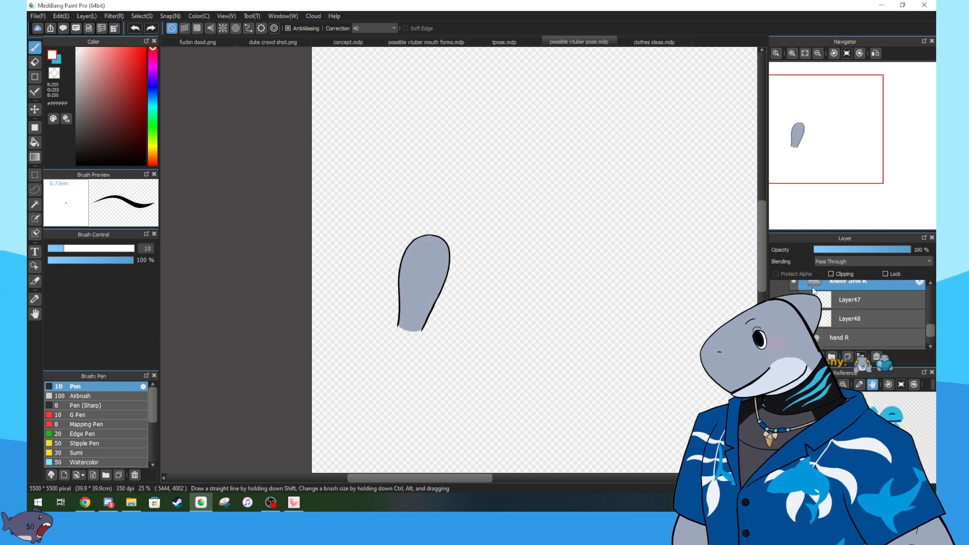
click(812, 287)
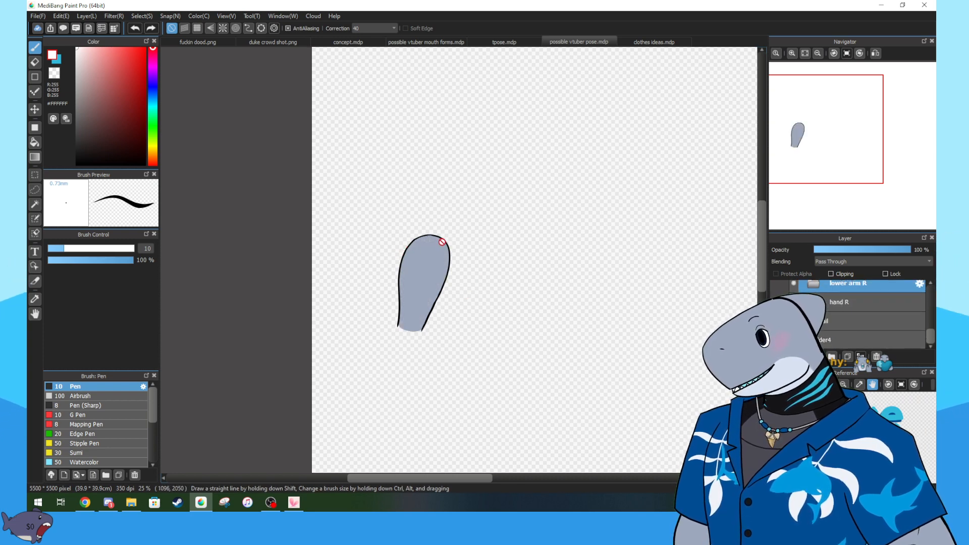
- Switch to Chrome, bring up the Twitter post with the crocodile character sheet and retweet it
click(85, 502)
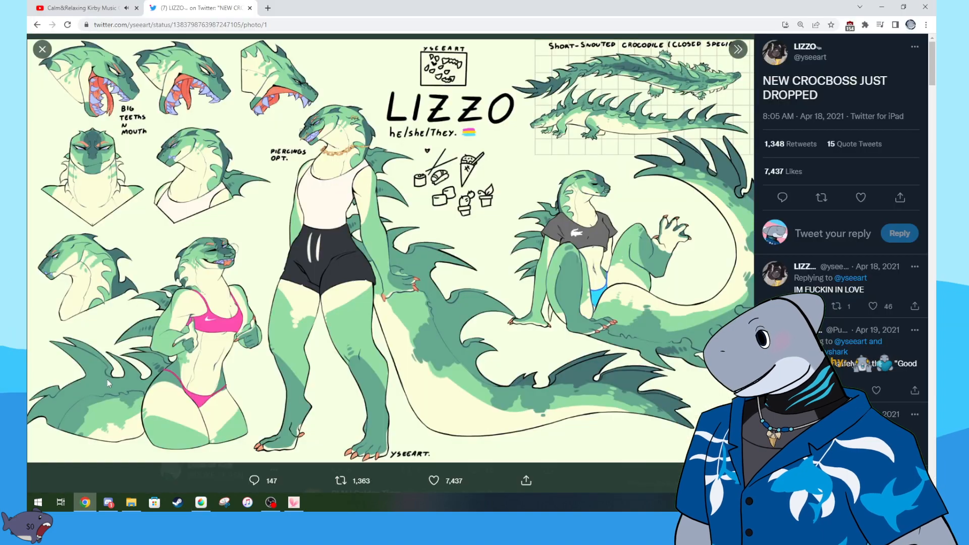
click(89, 8)
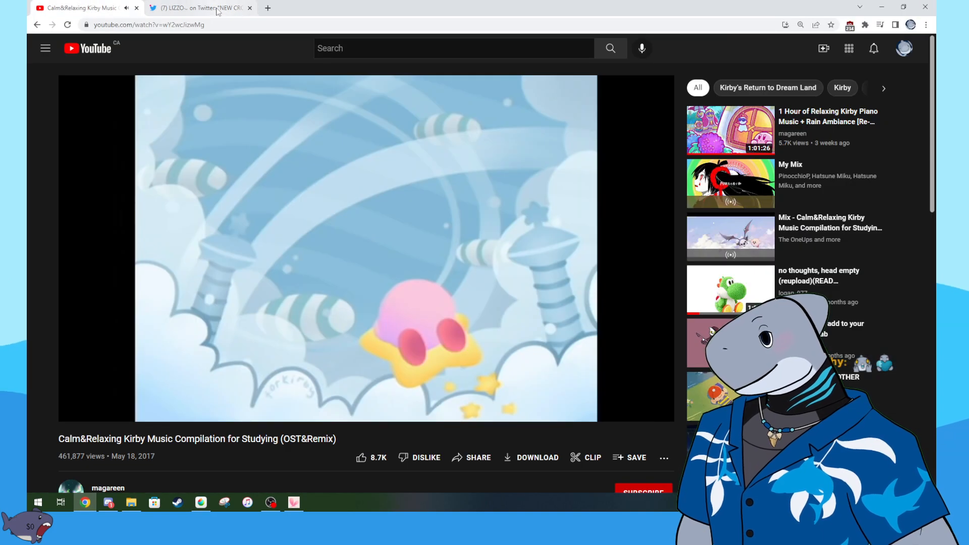
click(218, 11)
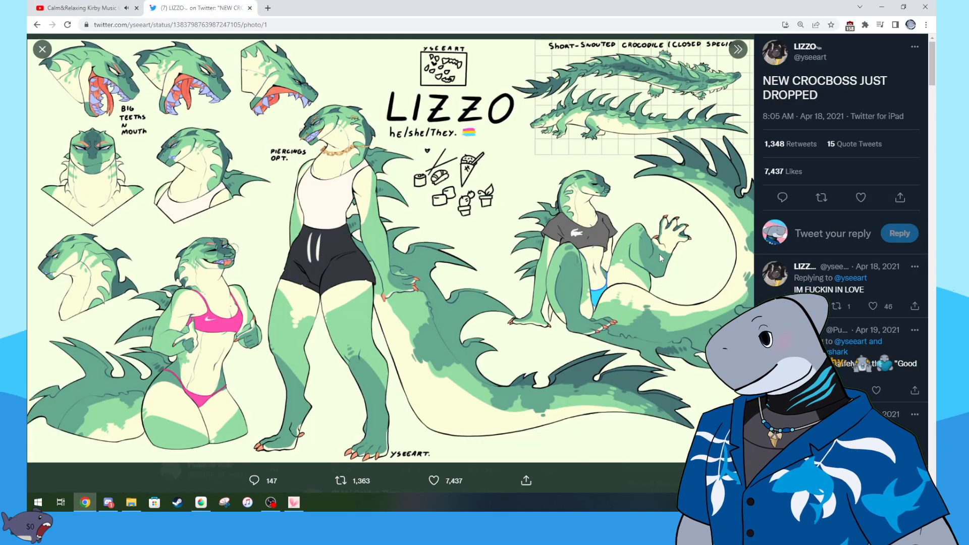
click(814, 205)
click(814, 202)
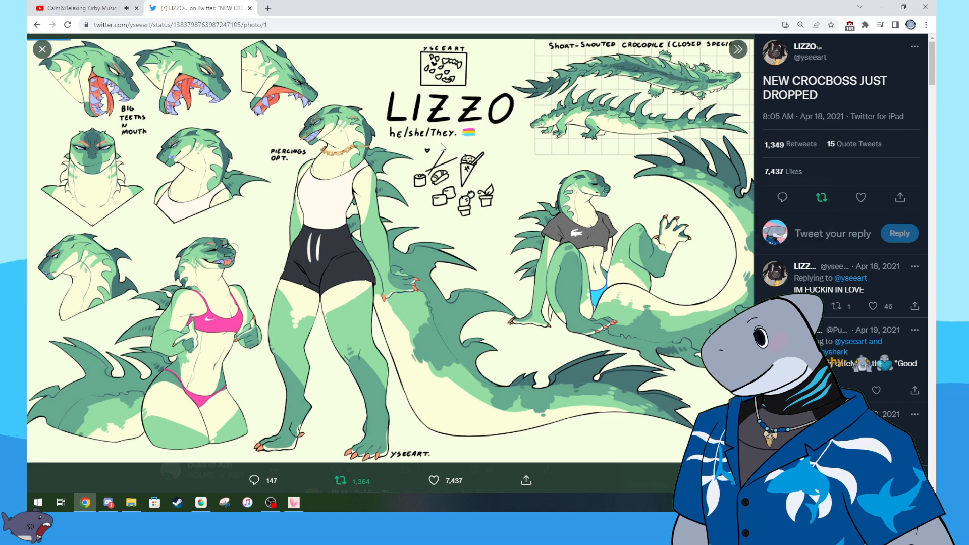
- Close the Twitter page and skip ahead in the Kirby music compilation before returning to MediBang Paint Pro
click(249, 7)
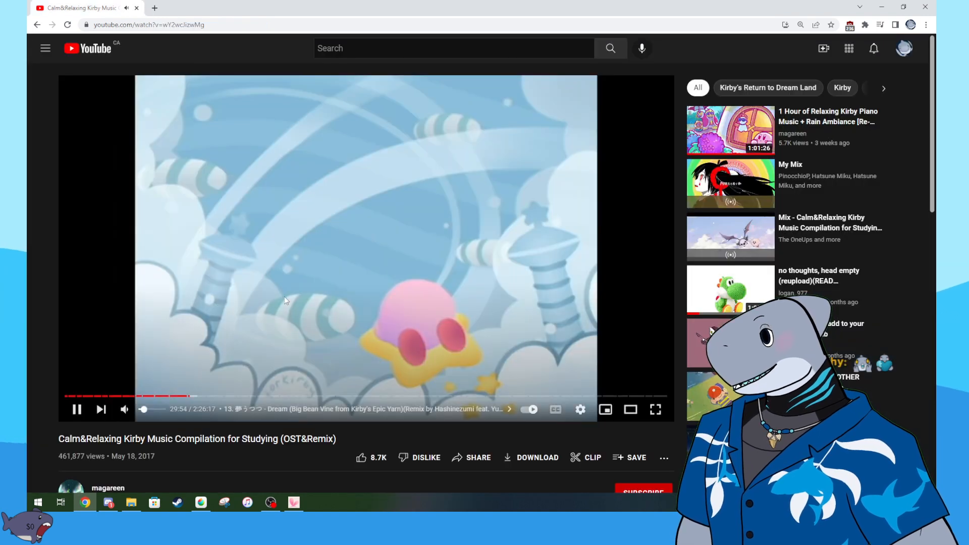
click(203, 396)
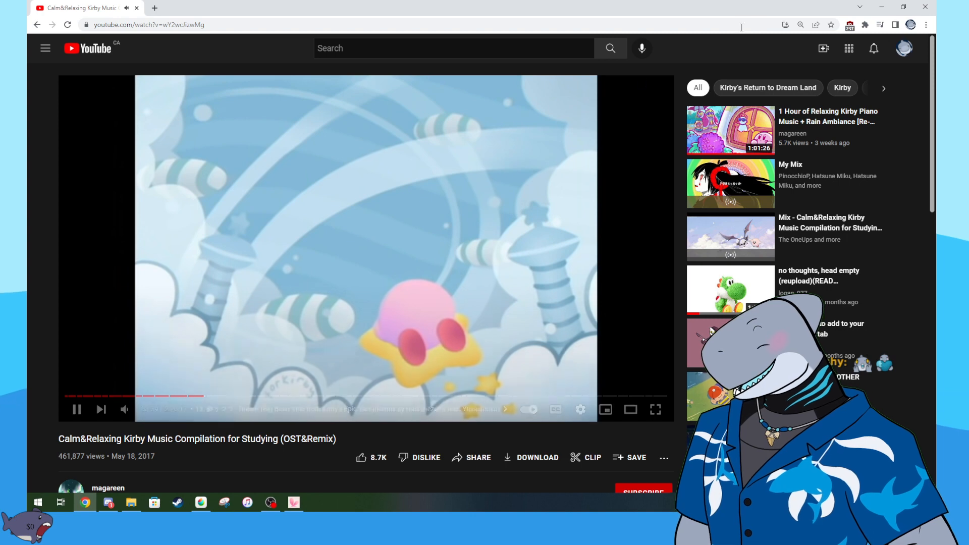
key(alt+Tab)
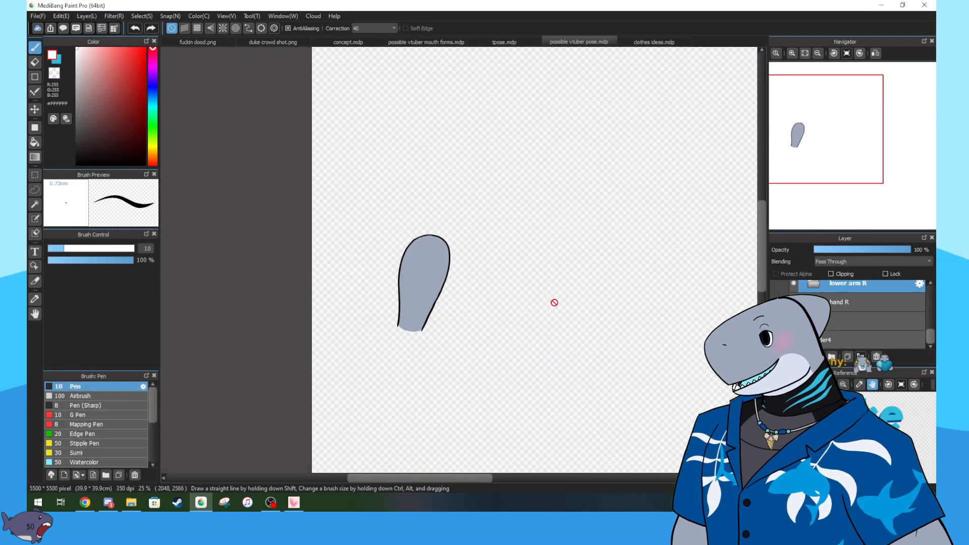
- Toggle the Layer47 outline of lower arm R off and on repeatedly to compare the forearm's fill and line art
scroll(813, 298, up, 1)
click(813, 295)
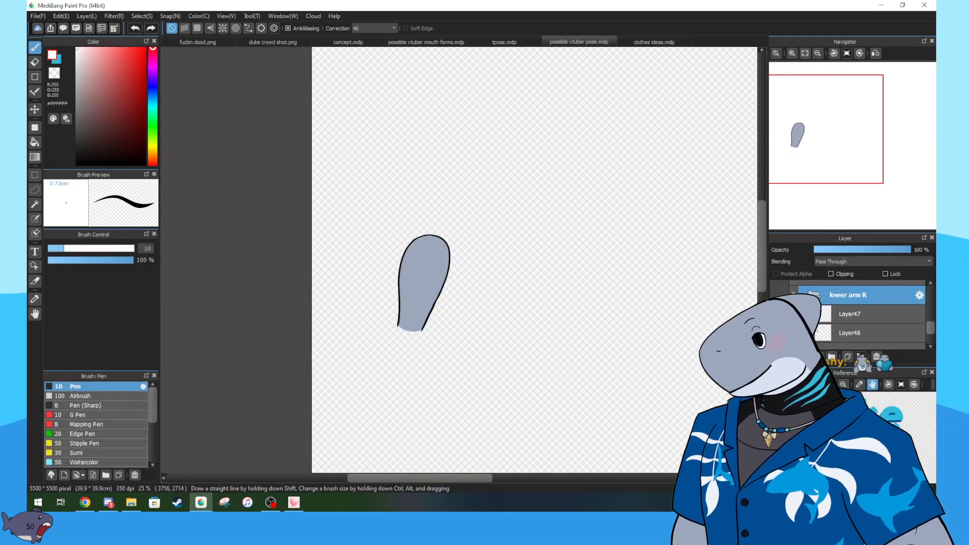
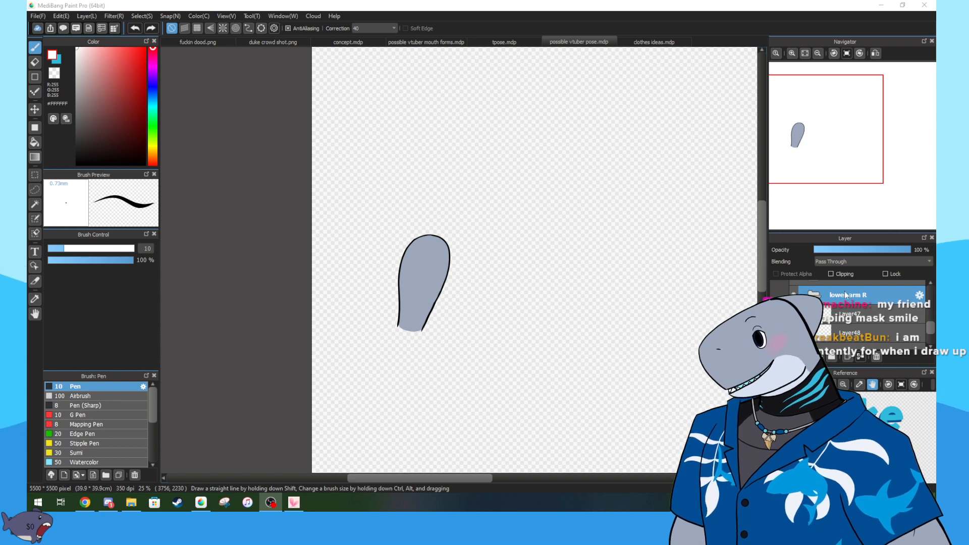
scroll(844, 293, down, 1)
click(794, 301)
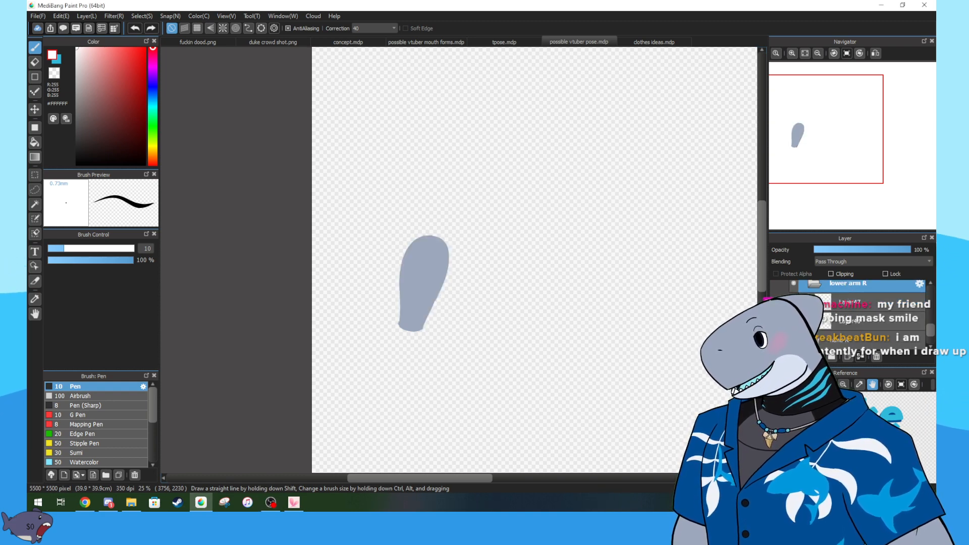
click(793, 302)
click(793, 301)
click(794, 302)
click(793, 302)
click(793, 302)
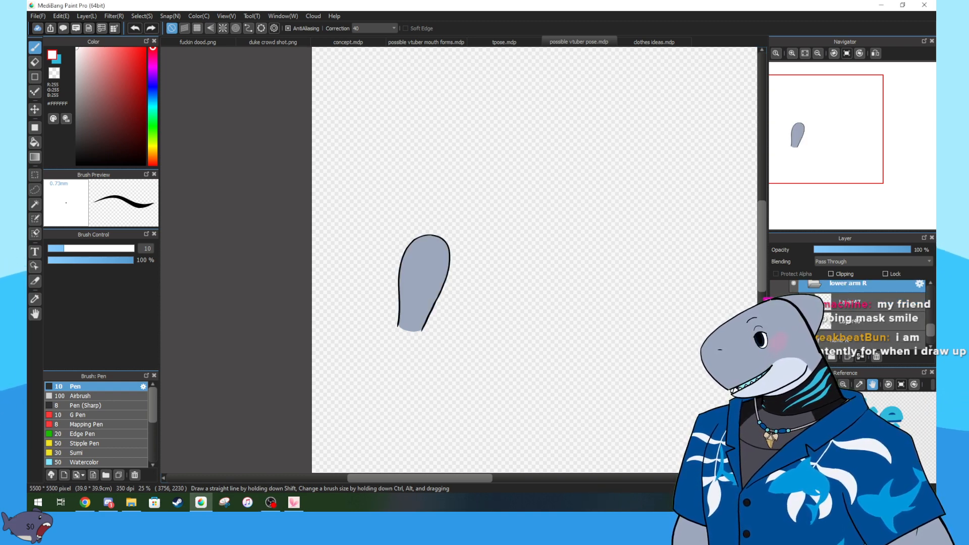
click(817, 284)
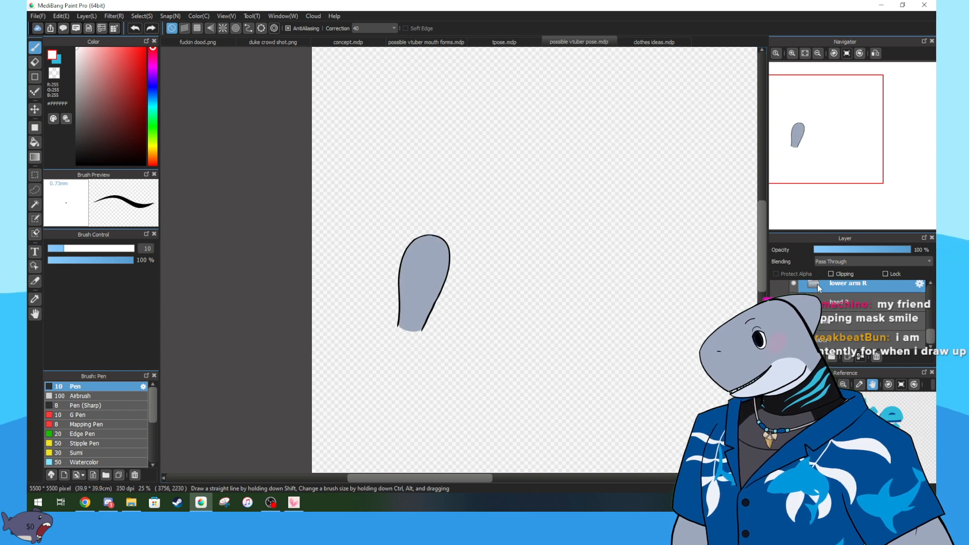
- Show hand R and upper arm R again so the whole arm is displayed, and select the lower arm R folder
click(794, 302)
scroll(793, 301, up, 2)
click(793, 299)
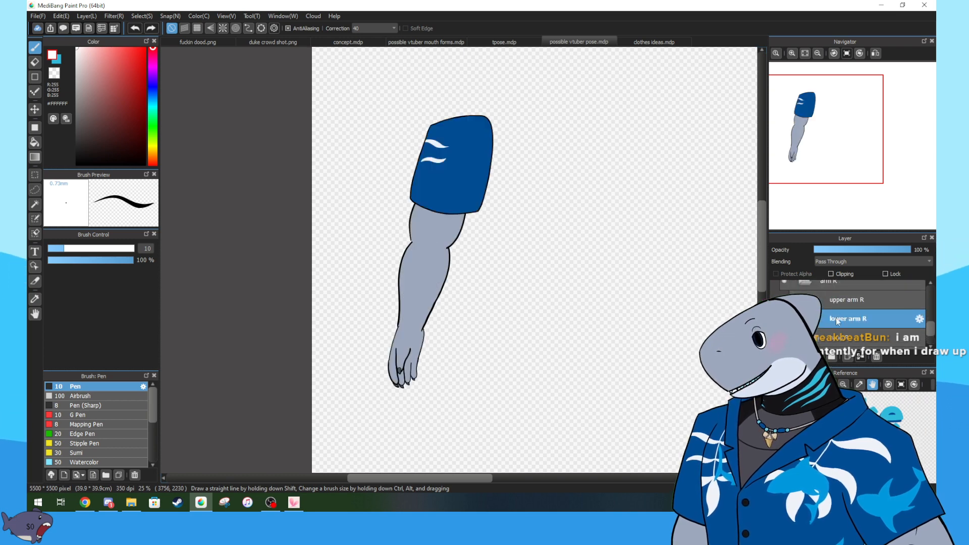
- Try to rotate lower arm R at the elbow with the Transform tool to demonstrate bending the arm
key(ctrl+t)
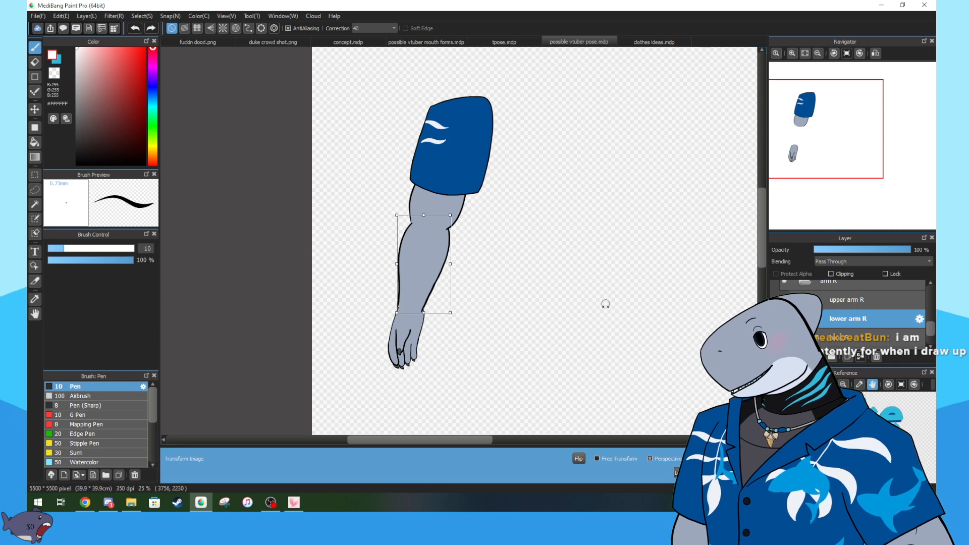
drag(605, 303, 500, 300)
drag(439, 265, 418, 216)
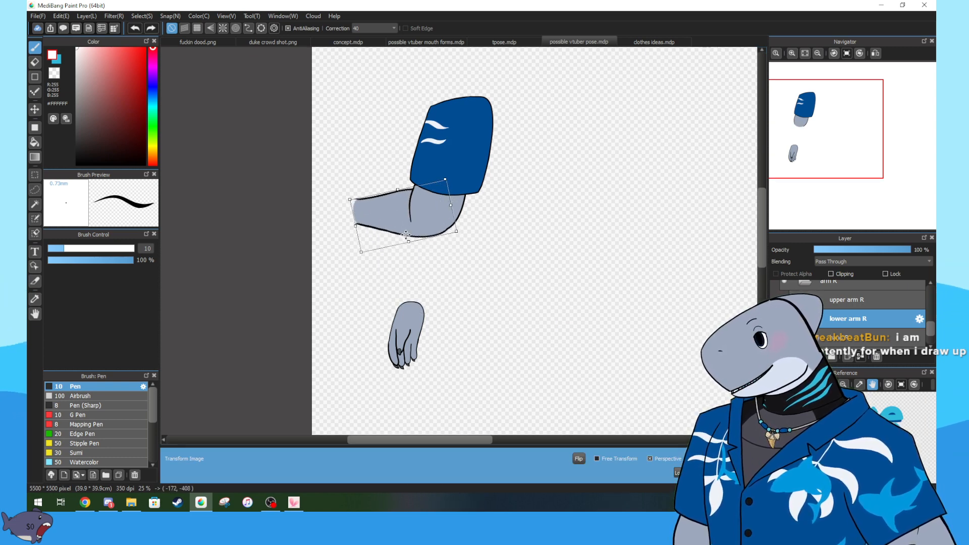
key(Escape)
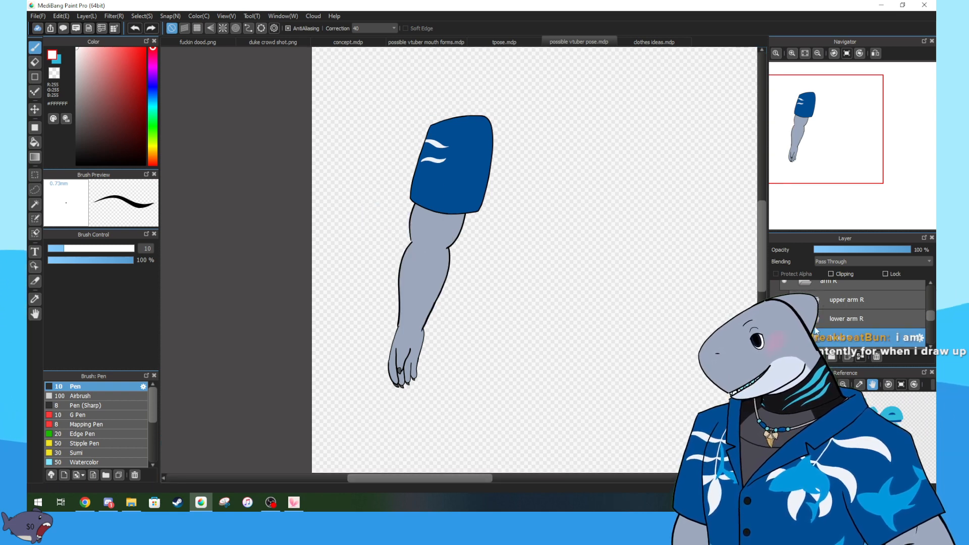
- Expand the hand R folder and look through its thumb, pointer, middle and ring finger folders
scroll(828, 310, down, 3)
scroll(832, 310, down, 1)
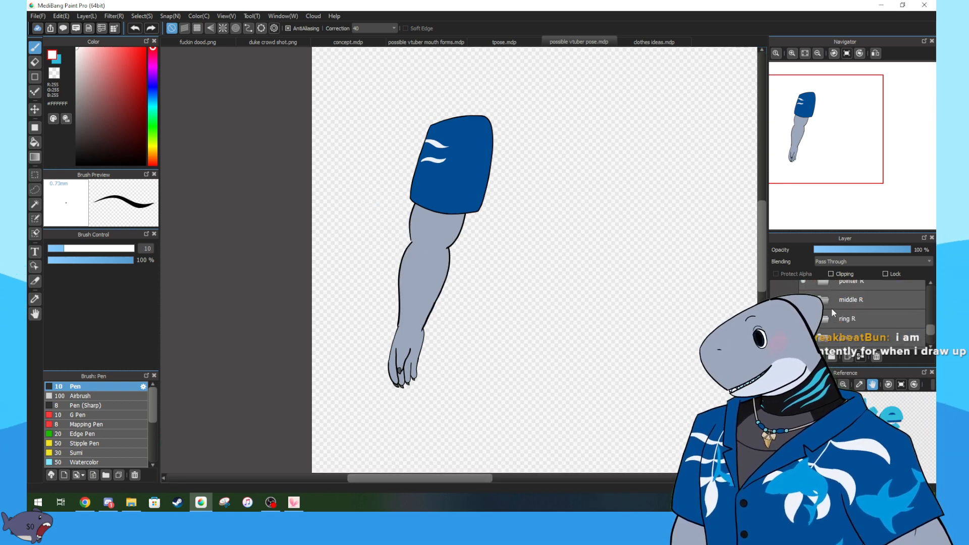
scroll(830, 309, up, 4)
scroll(822, 308, down, 2)
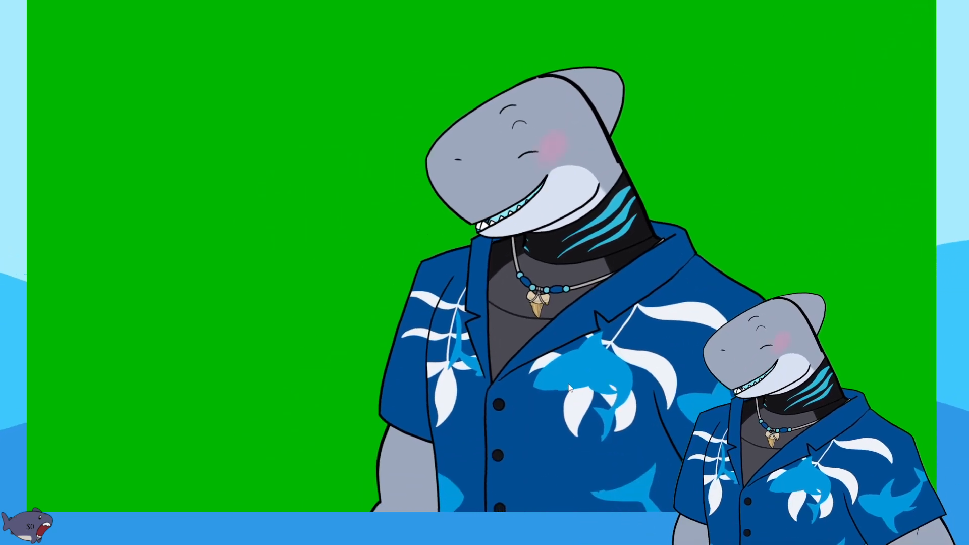
- Leave the full-screen green-background avatar window and return to MediBang Paint Pro
key(super)
click(109, 503)
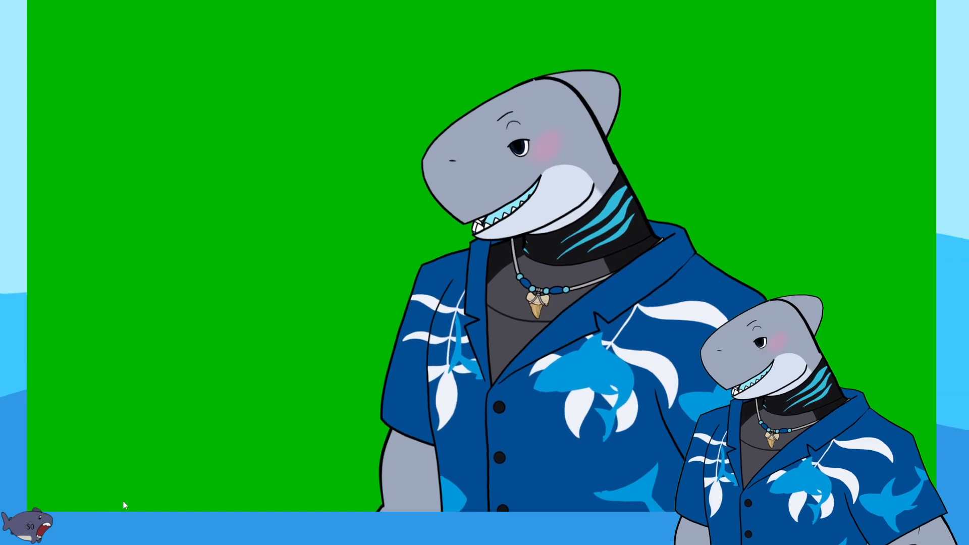
key(super)
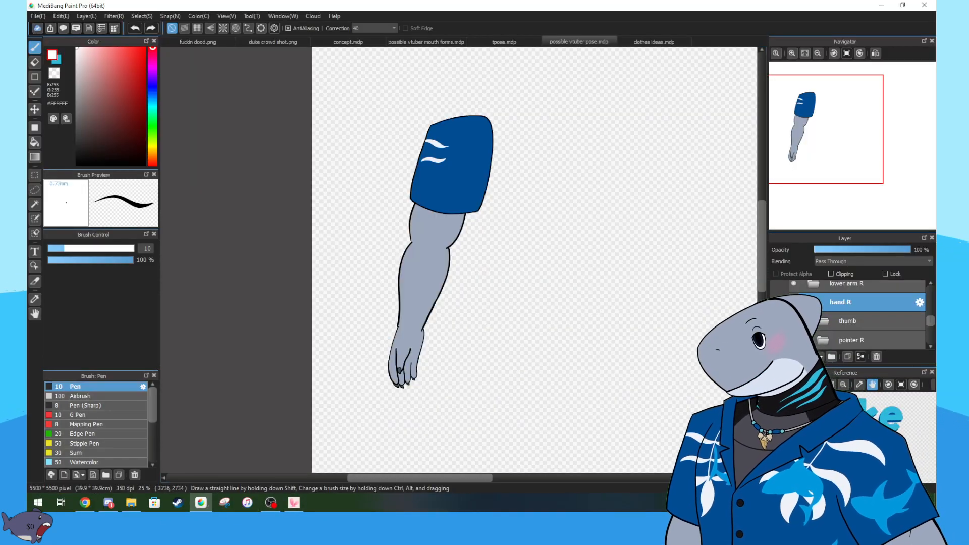
key(alt+Tab)
- Toggle the thumb off and on in hand R and open the pointer R folder to view its layers
scroll(856, 309, down, 2)
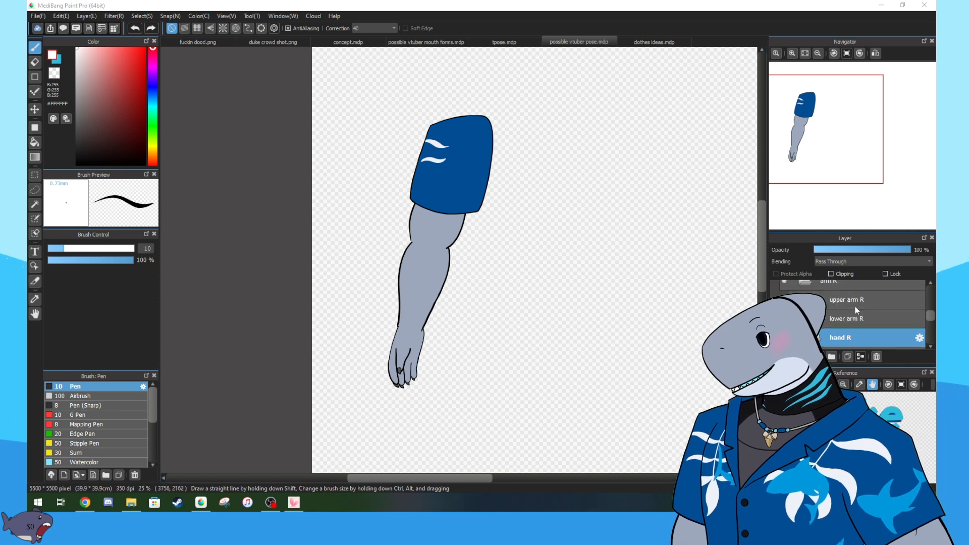
key(alt+Tab)
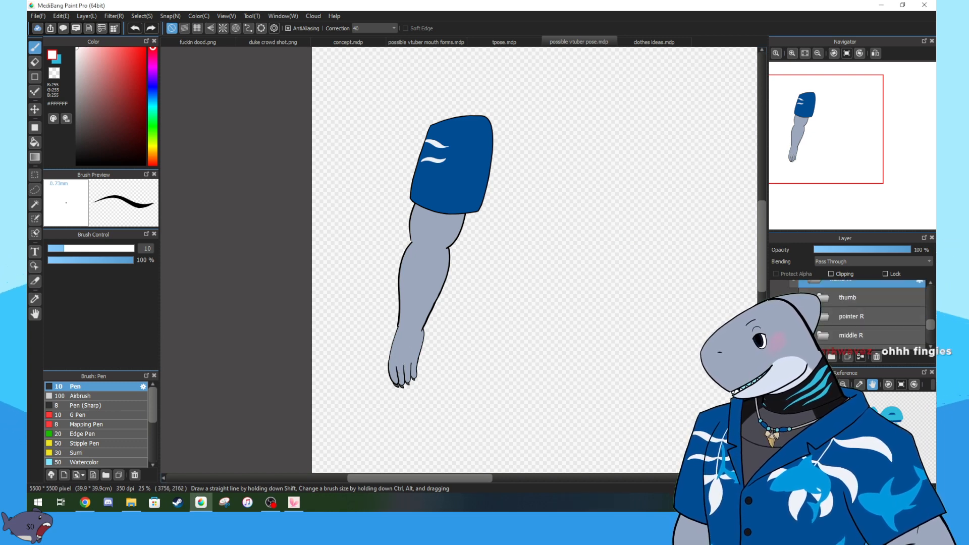
scroll(832, 327, down, 1)
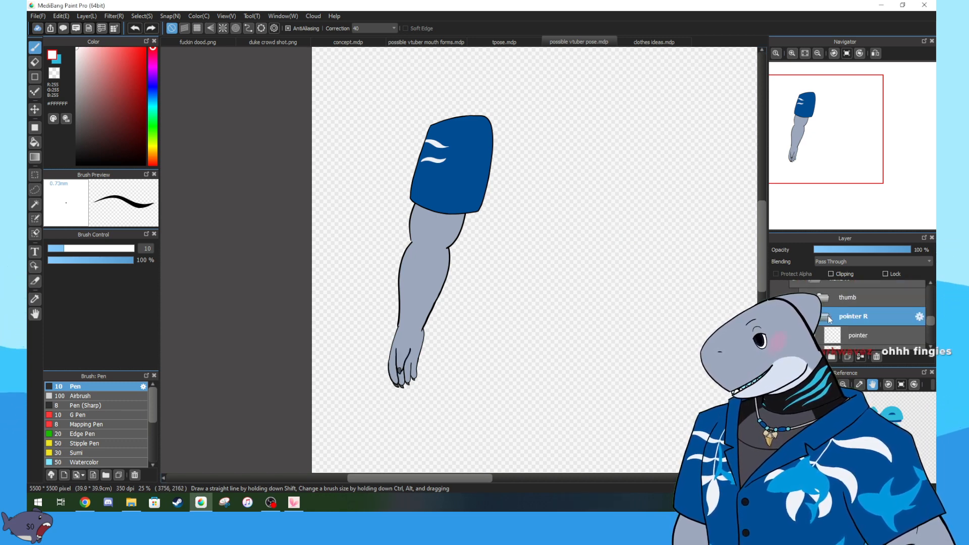
scroll(827, 318, up, 2)
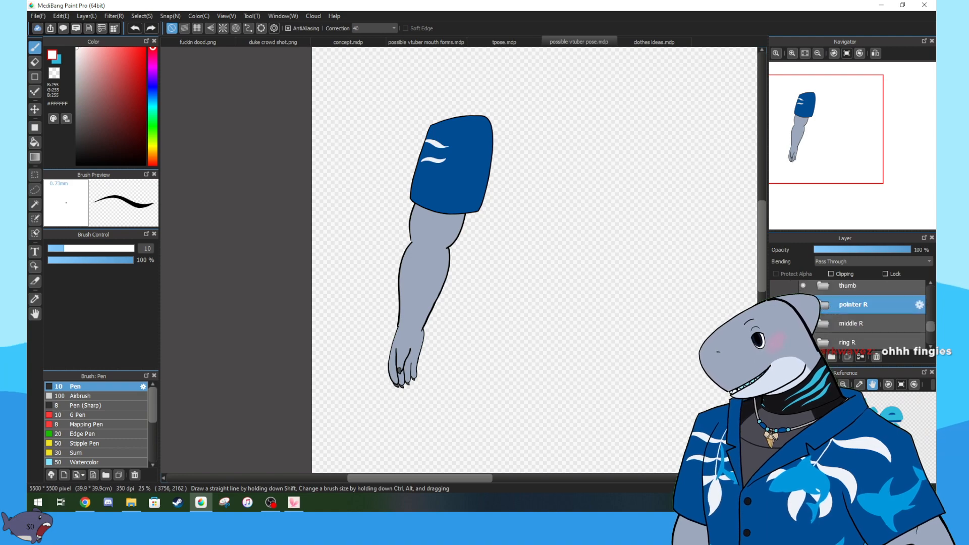
- Zoom in on the hand of arm R to examine the fingers and claws up close
click(792, 53)
click(791, 52)
click(791, 53)
drag(799, 157, 792, 163)
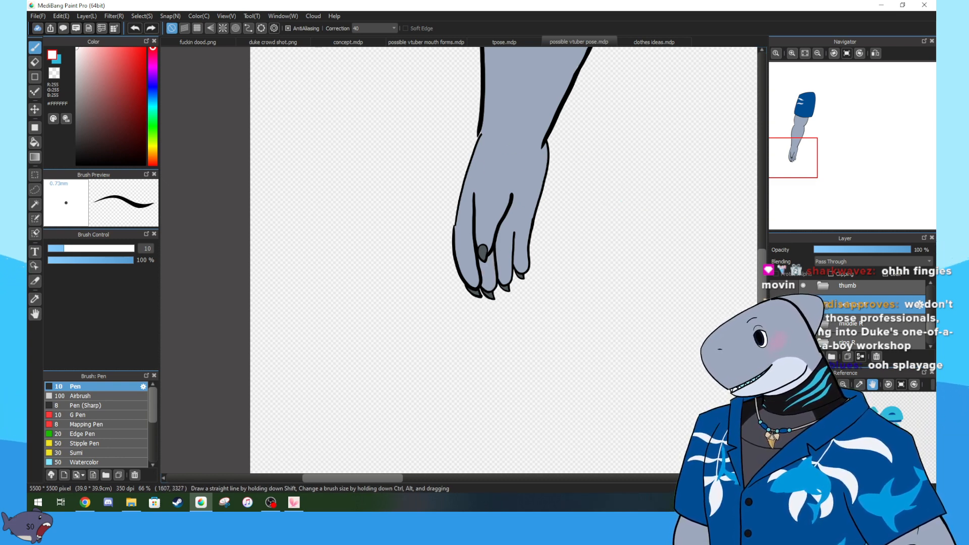
scroll(821, 325, up, 3)
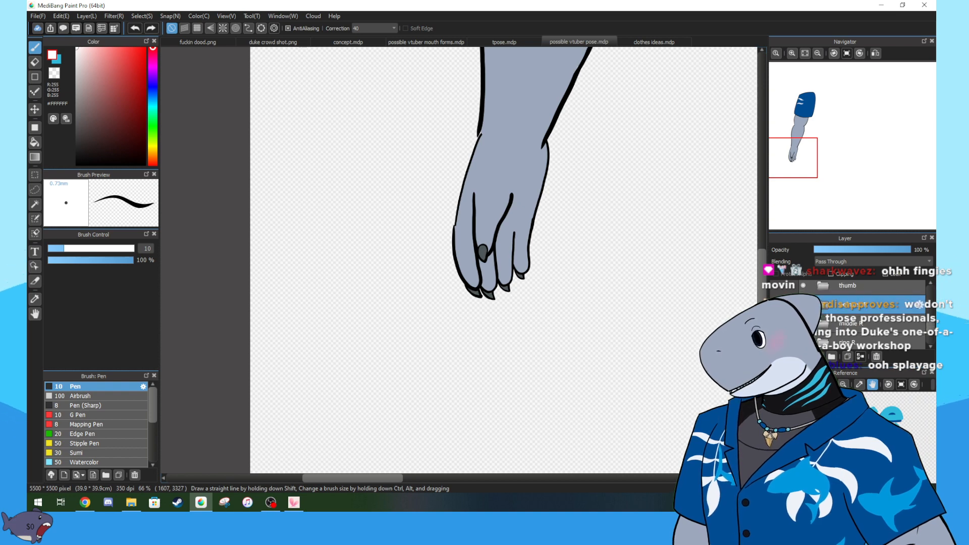
- Hide arm R, show leg R on its own with the whole canvas in view, and expand the leg R folder
scroll(847, 317, down, 2)
scroll(847, 316, up, 2)
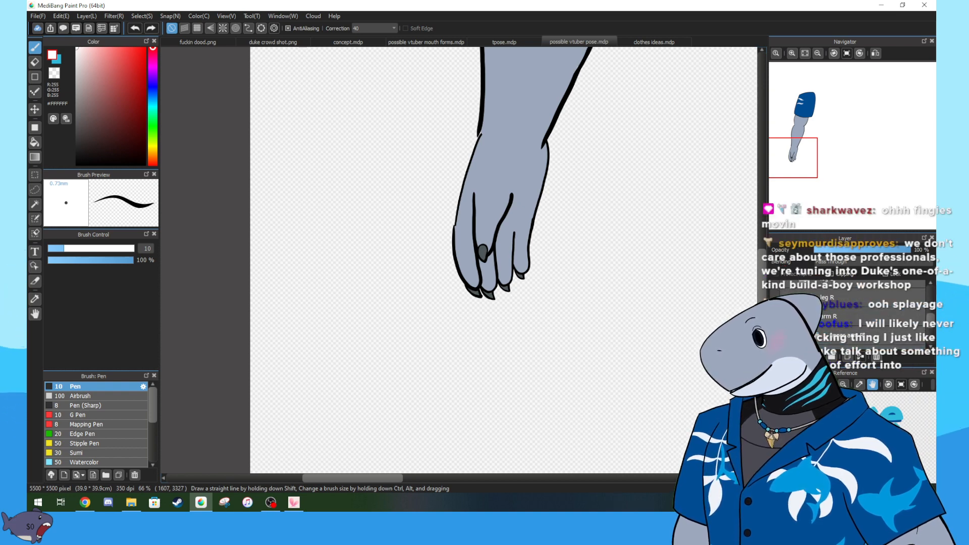
click(805, 292)
click(775, 316)
click(776, 298)
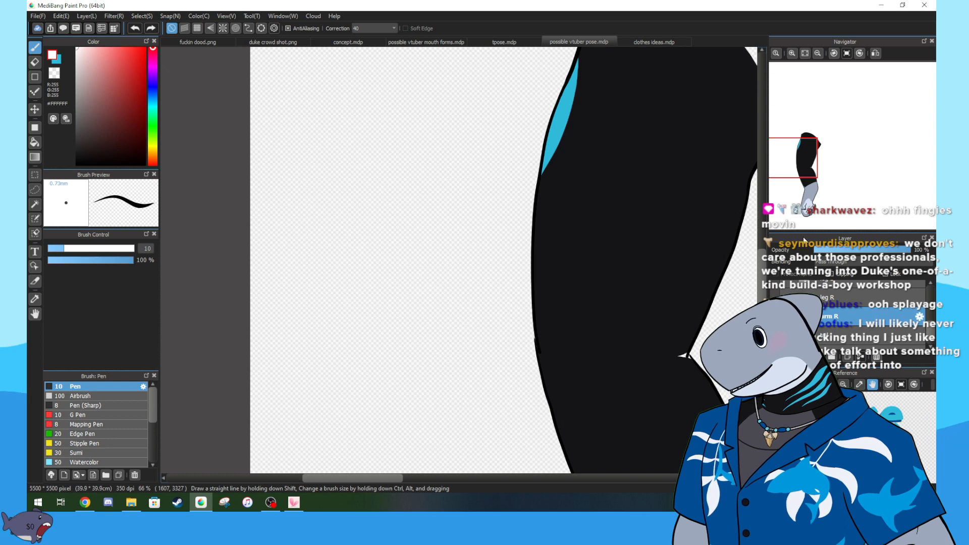
click(805, 53)
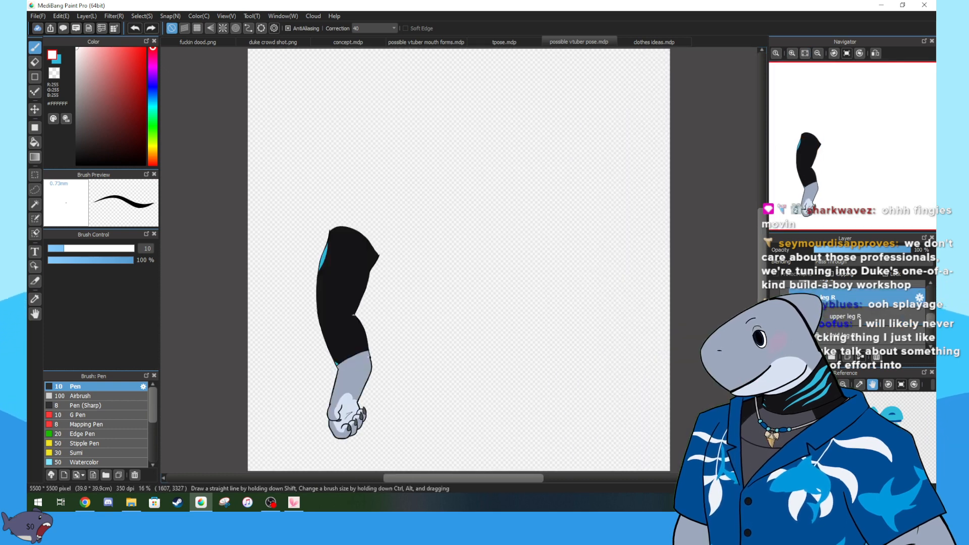
scroll(848, 303, down, 1)
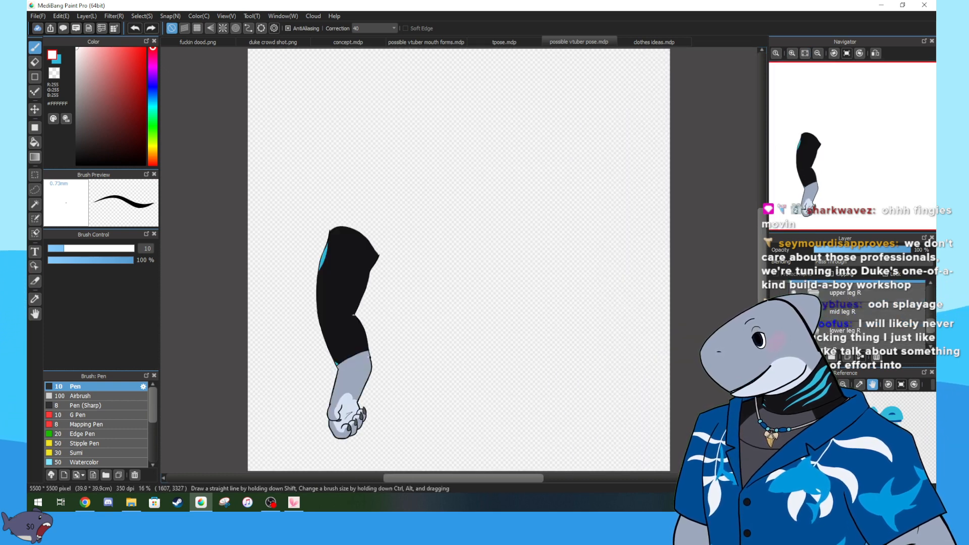
- Toggle the mid leg R and lower leg R parts off and on to check how the leg is divided
click(794, 311)
click(794, 312)
click(793, 330)
click(793, 330)
scroll(793, 331, up, 1)
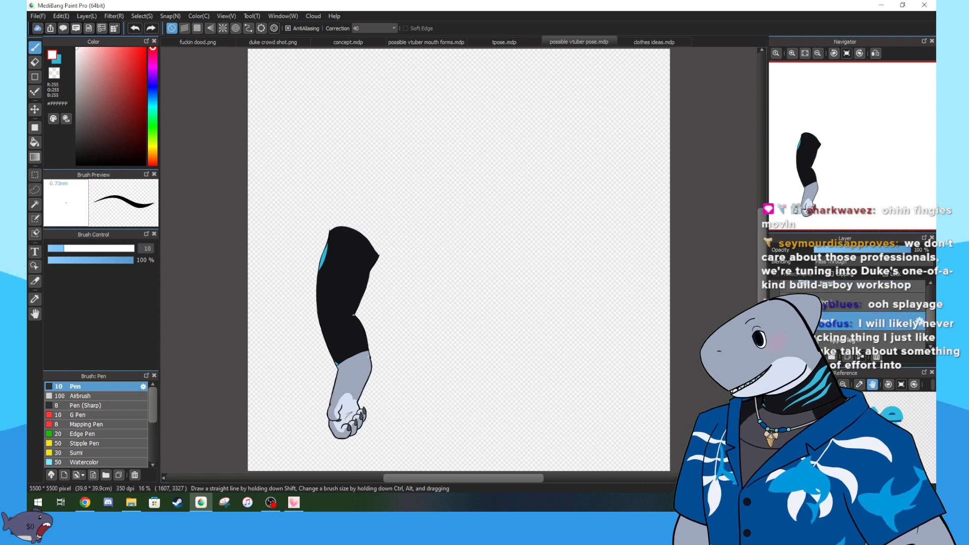
- Show leg L, expand its folder, and toggle upper leg L and lower leg L off and on
click(784, 302)
click(802, 302)
scroll(802, 307, down, 1)
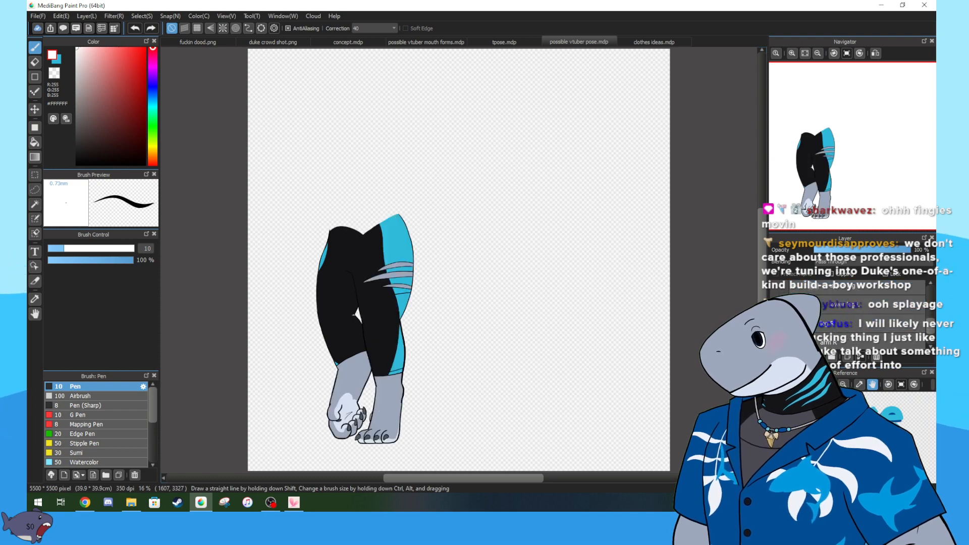
click(793, 309)
click(794, 309)
click(793, 328)
click(794, 328)
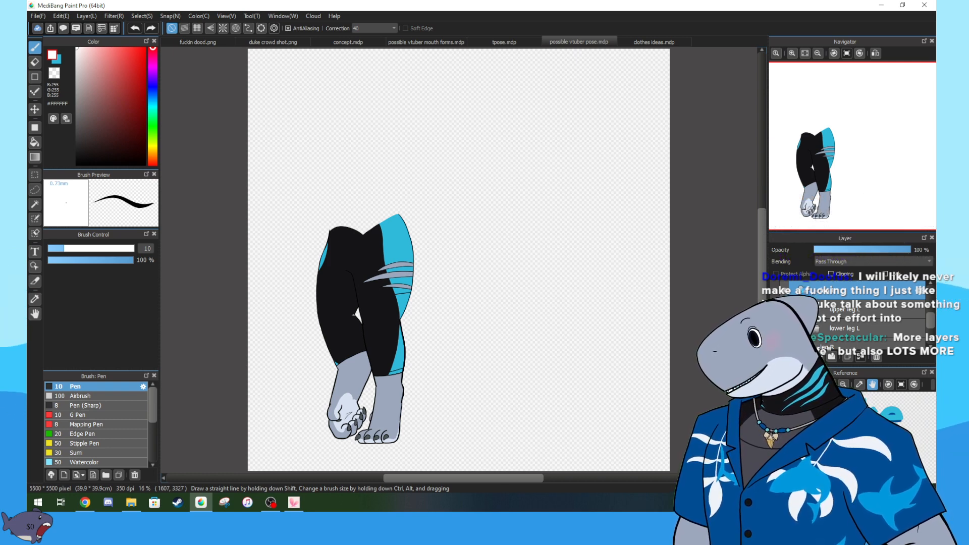
- Collapse the leg L folder and turn on the torso and arm R
click(801, 290)
scroll(801, 302, up, 3)
click(783, 307)
scroll(783, 307, down, 4)
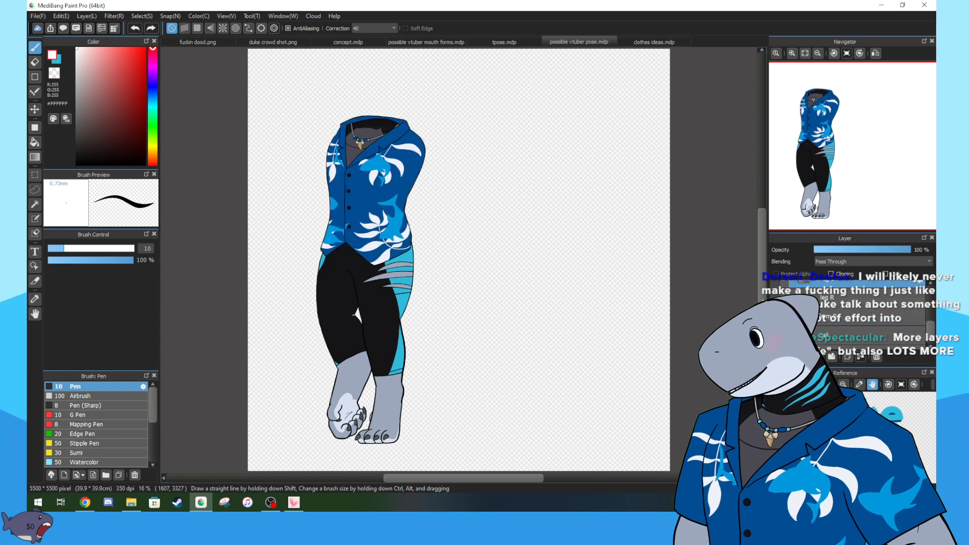
scroll(797, 313, up, 3)
click(774, 299)
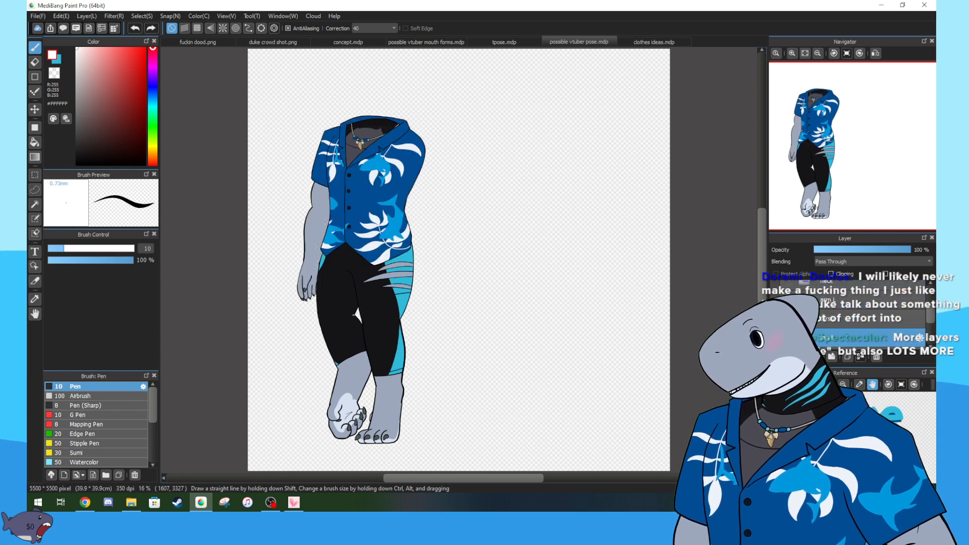
- Hide the torso's shirt and tummy parts and zoom in on the chest and shark tooth necklace
scroll(797, 328, down, 2)
click(774, 337)
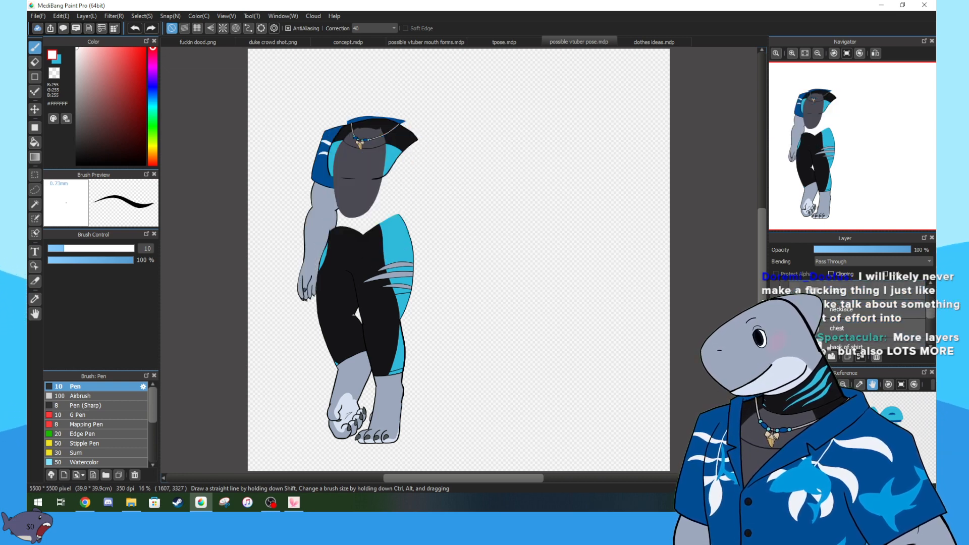
scroll(853, 318, down, 1)
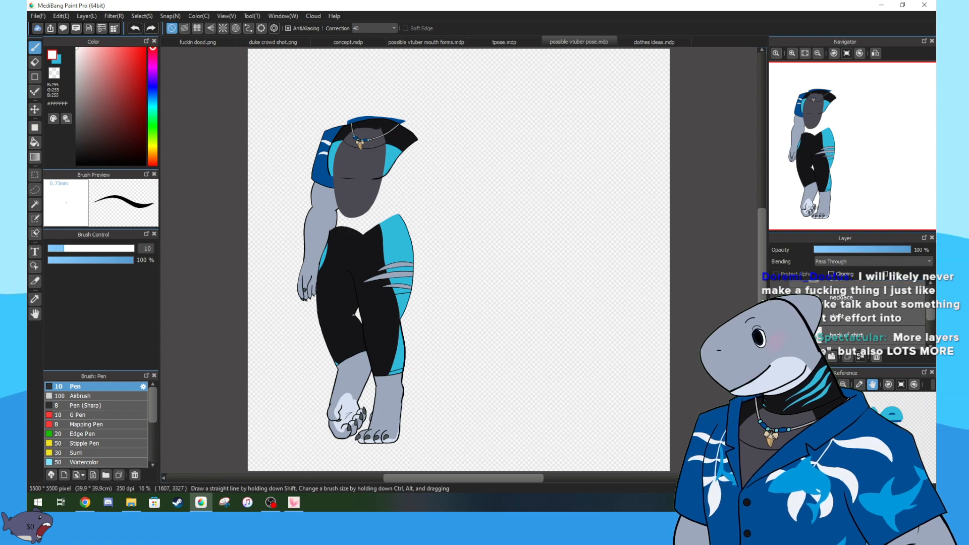
scroll(799, 75, up, 5)
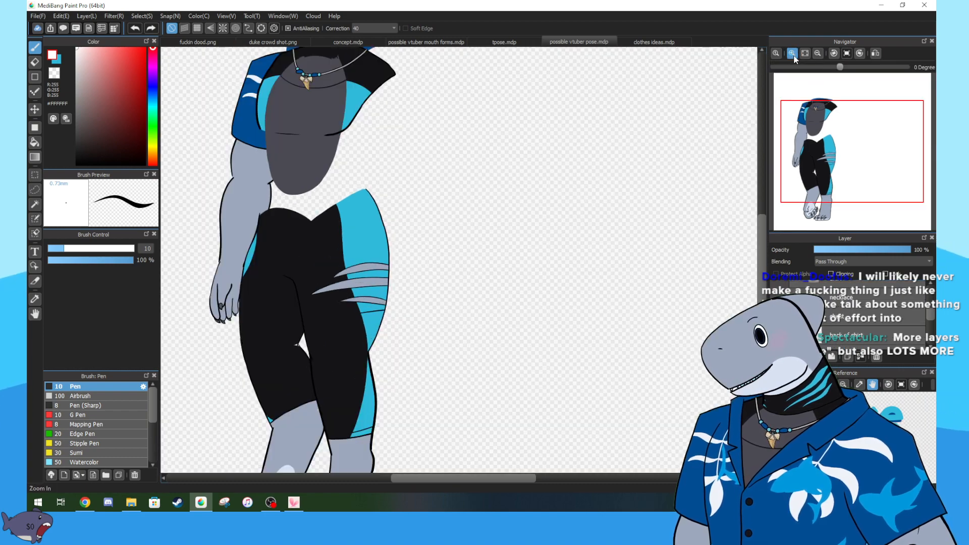
drag(799, 74, 809, 97)
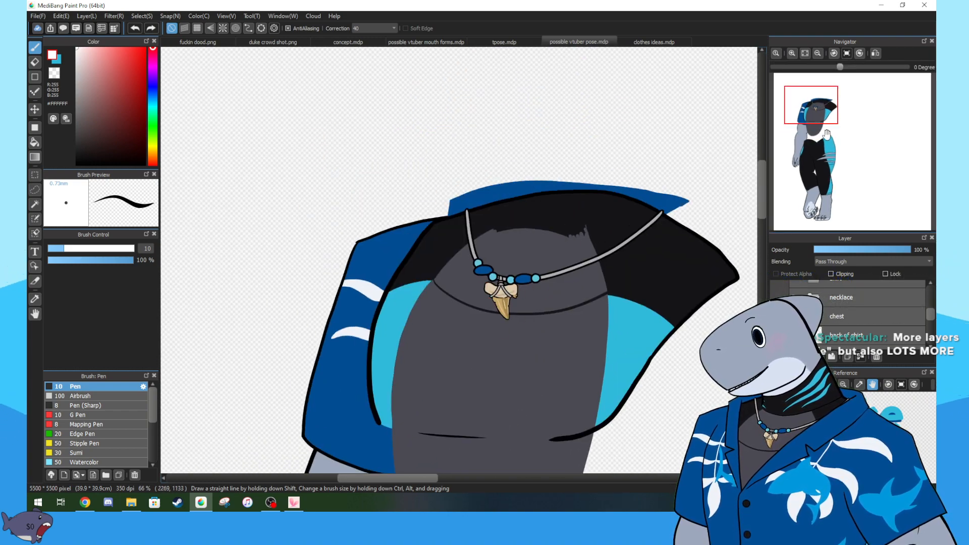
scroll(831, 318, down, 1)
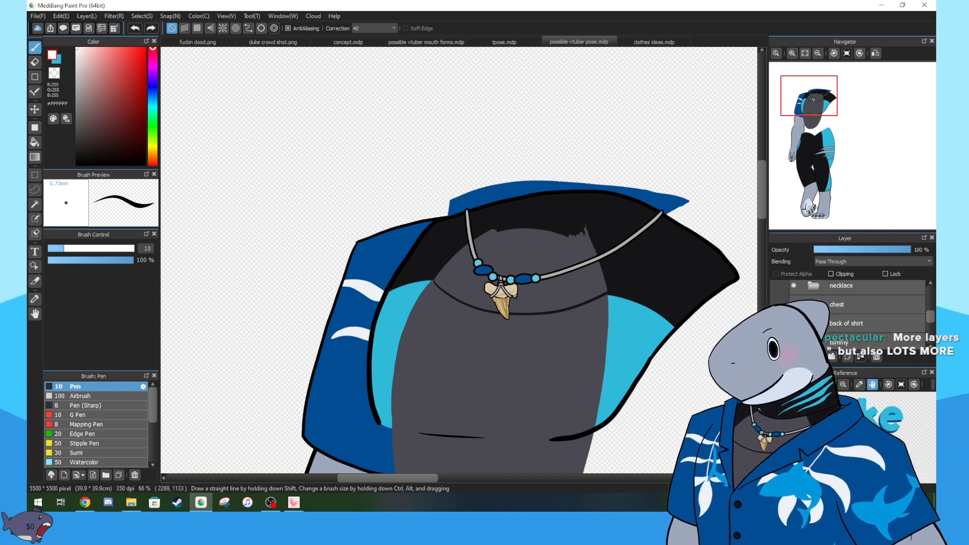
- Turn the mid tumm and tummy parts of the torso back on beneath the chest
drag(805, 107, 812, 113)
scroll(822, 332, down, 1)
click(793, 338)
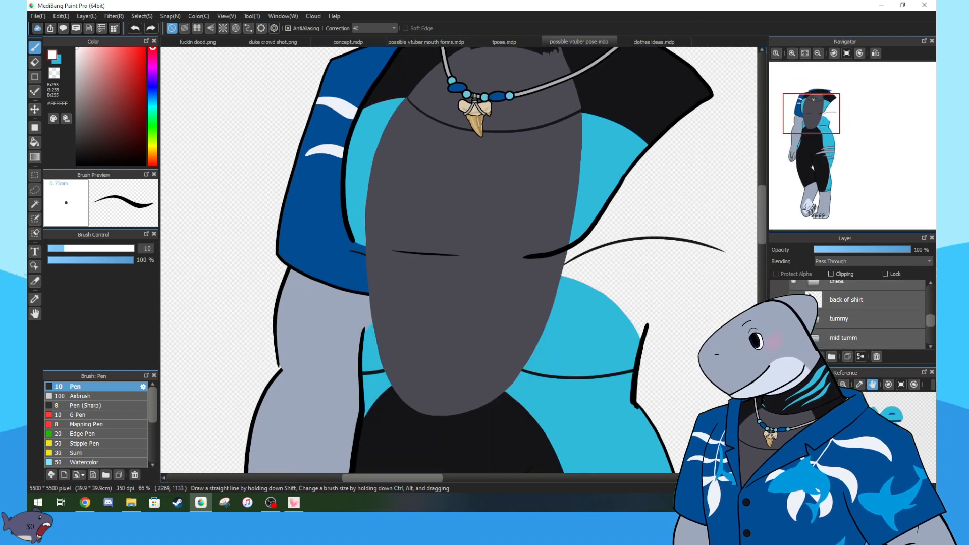
click(793, 338)
click(793, 338)
scroll(858, 313, down, 1)
click(793, 307)
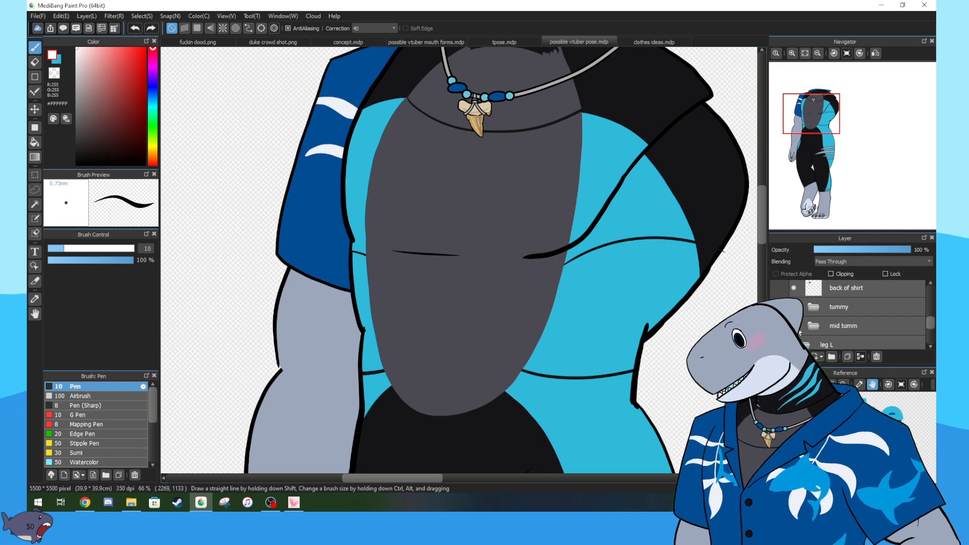
- Turn the shirt back on over the completed torso and collapse the torso folder
scroll(874, 301, up, 3)
click(874, 307)
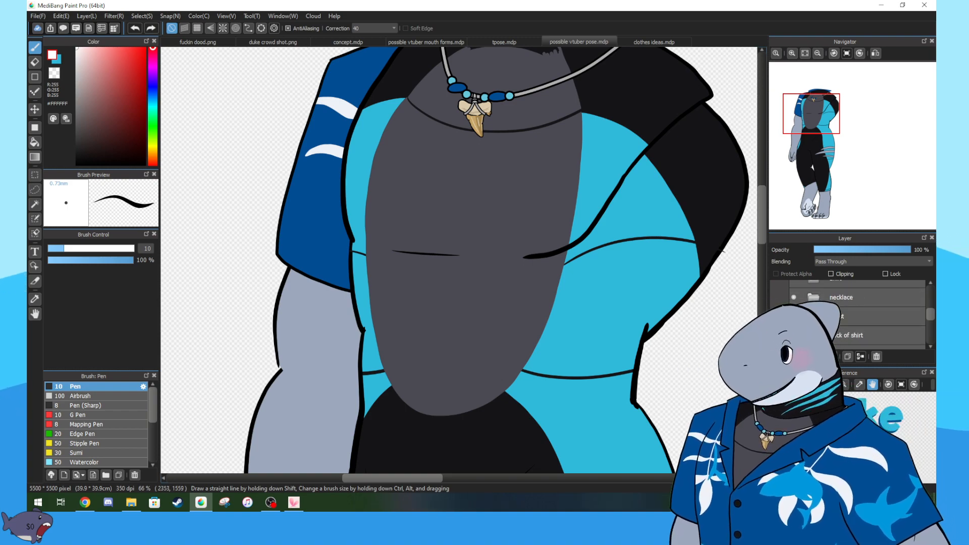
click(793, 325)
click(793, 325)
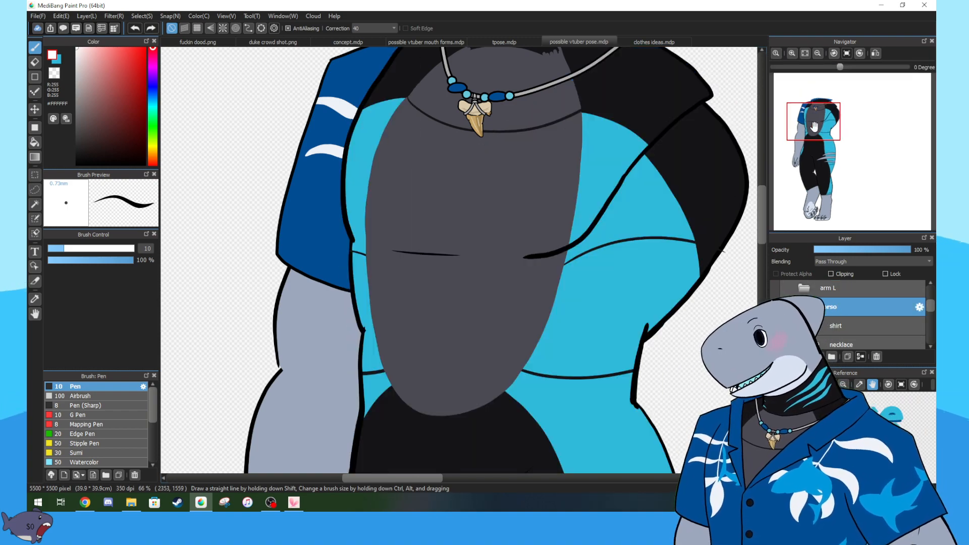
click(817, 53)
mouse_move(815, 123)
mouse_down()
mouse_move(830, 152)
mouse_move(817, 147)
mouse_move(821, 124)
mouse_up()
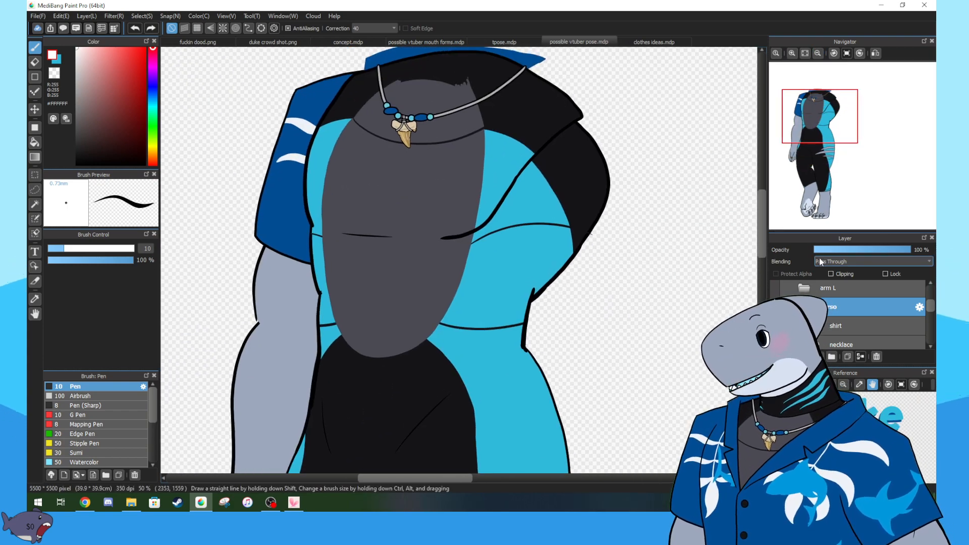
scroll(851, 328, up, 1)
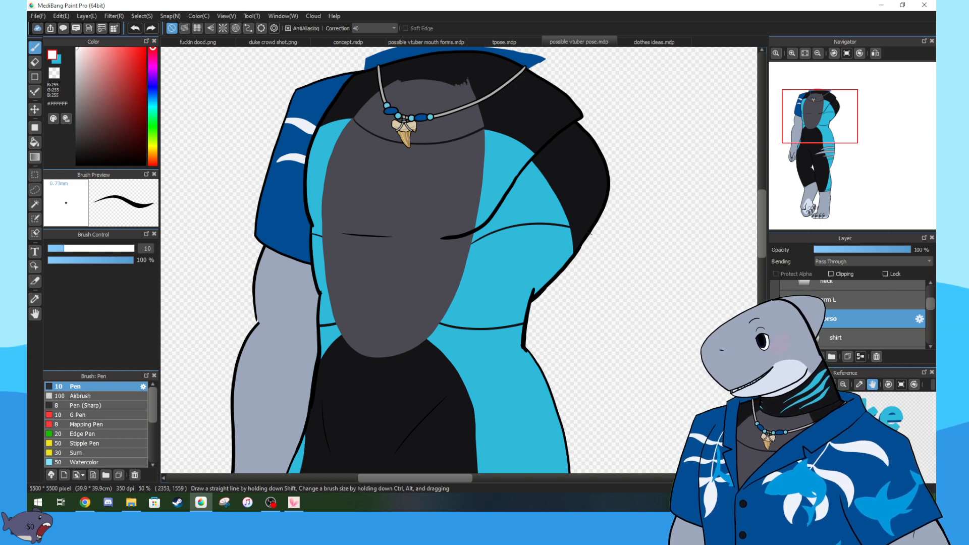
scroll(793, 322, down, 1)
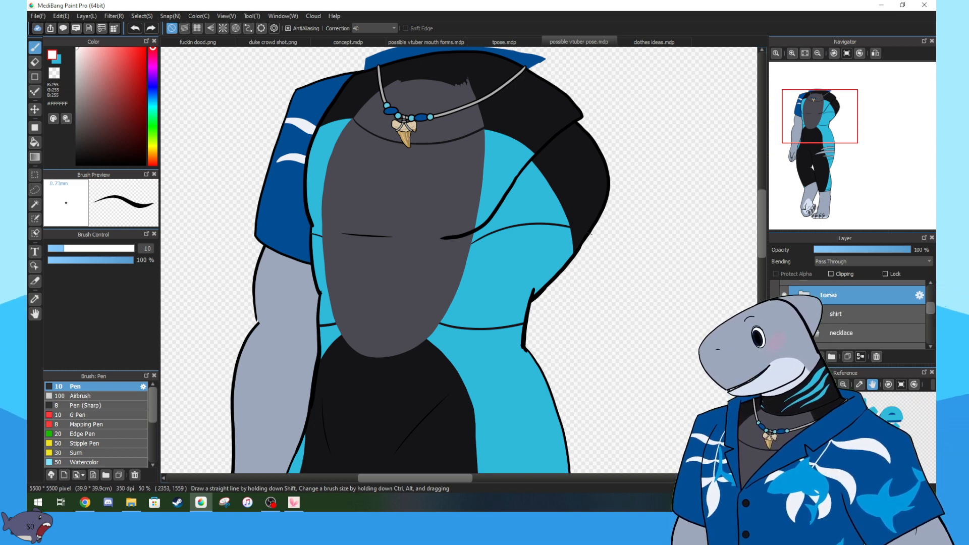
click(793, 314)
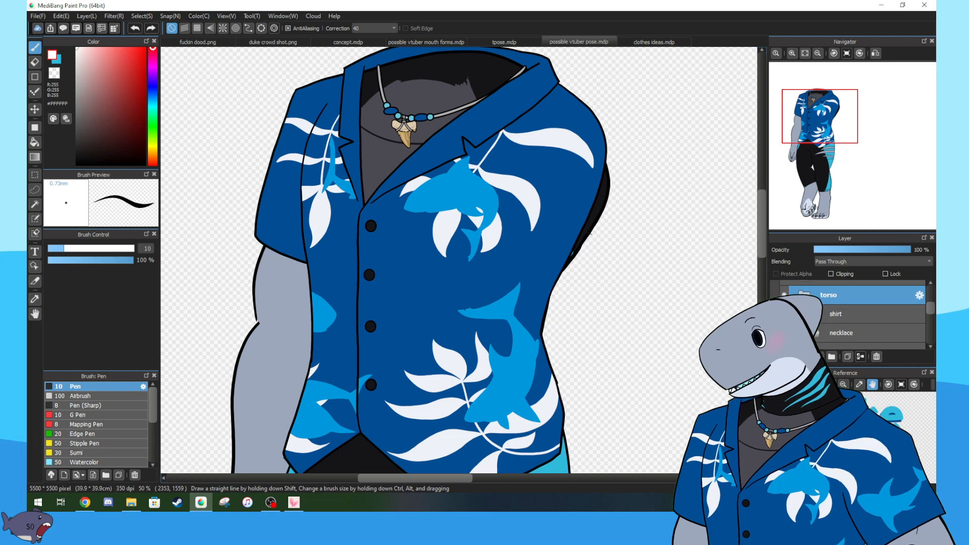
click(804, 295)
scroll(858, 313, up, 1)
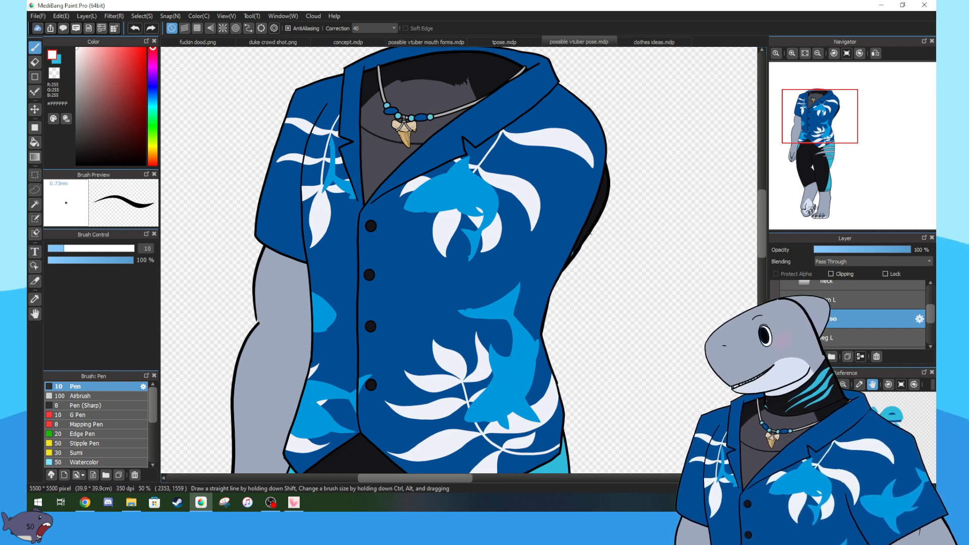
- Show arm L, toggle its hand L part off and on, and bring the neck into view above the torso
scroll(858, 318, up, 1)
click(775, 311)
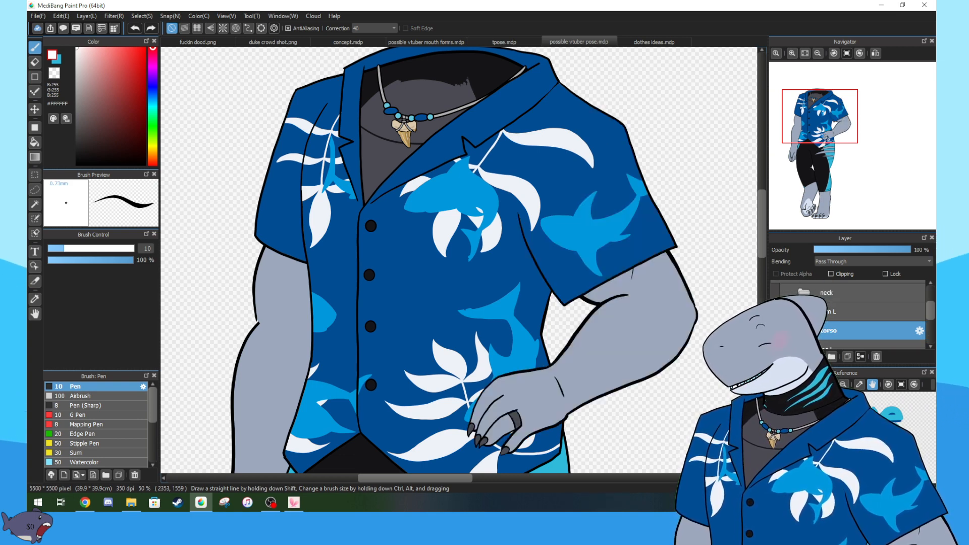
click(803, 311)
scroll(807, 313, down, 3)
click(794, 295)
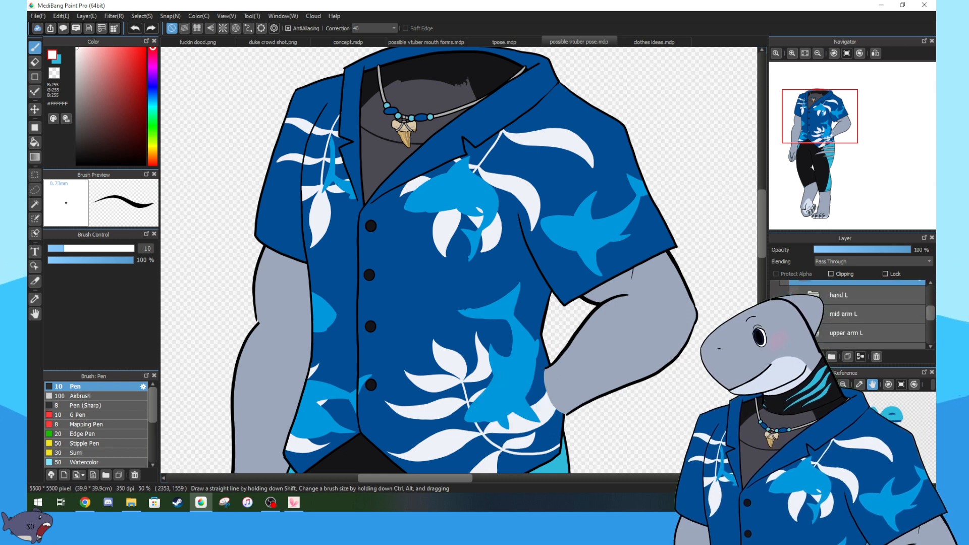
click(793, 294)
scroll(853, 313, up, 1)
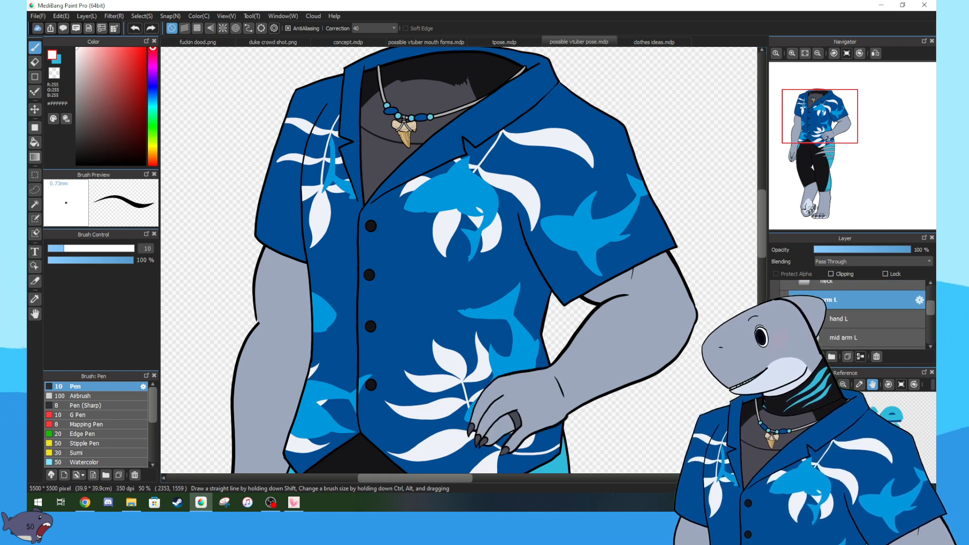
drag(827, 162, 812, 108)
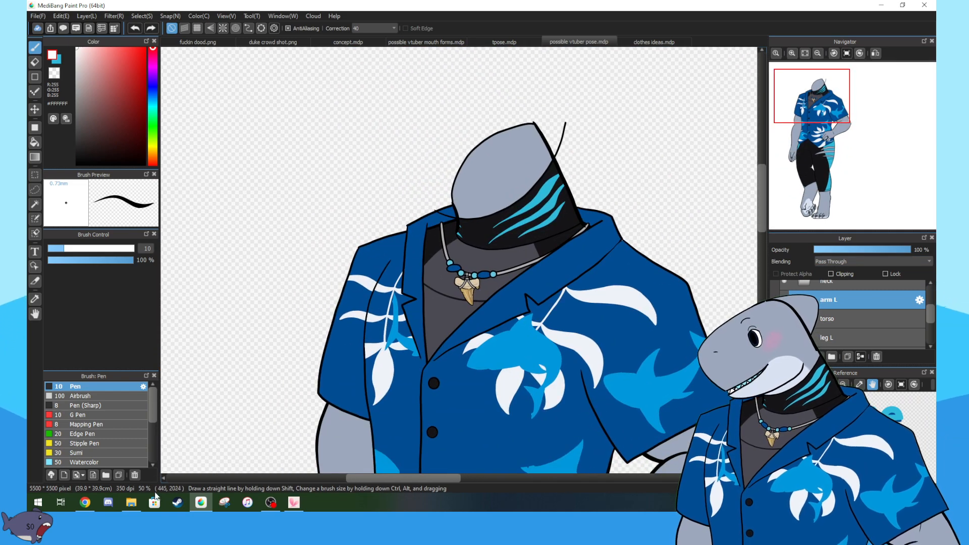
- Switch to Chrome, move its YouTube music window off this screen, and return to MediBang Paint Pro
click(84, 502)
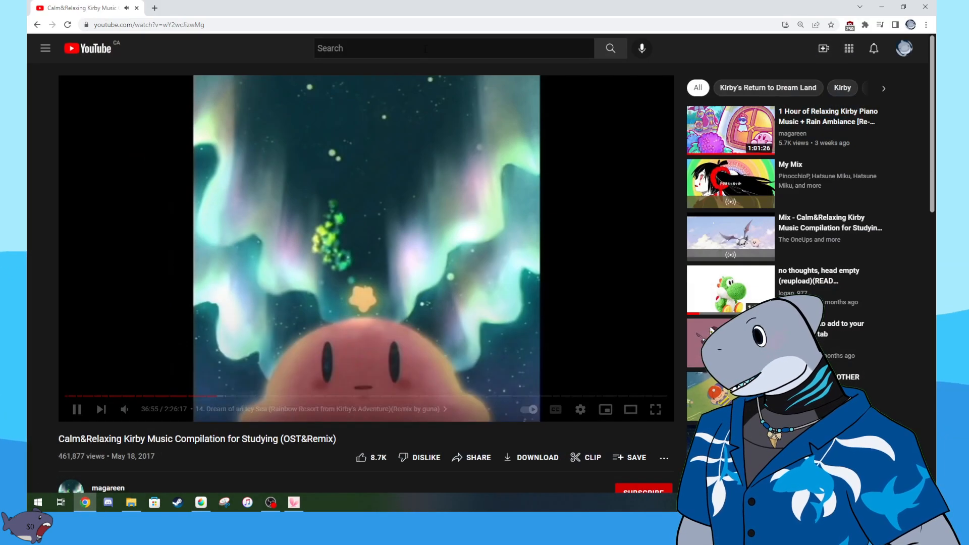
drag(701, 6, 935, 318)
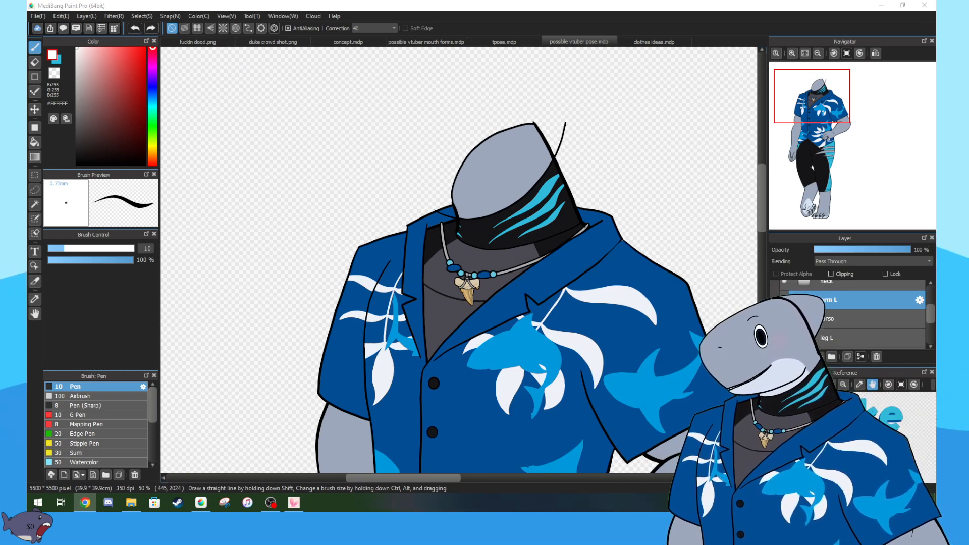
click(753, 313)
- Show the head, hide the collapsed body folder, and expand the head's folder to see its eyebrow and blush layers
scroll(855, 325, up, 1)
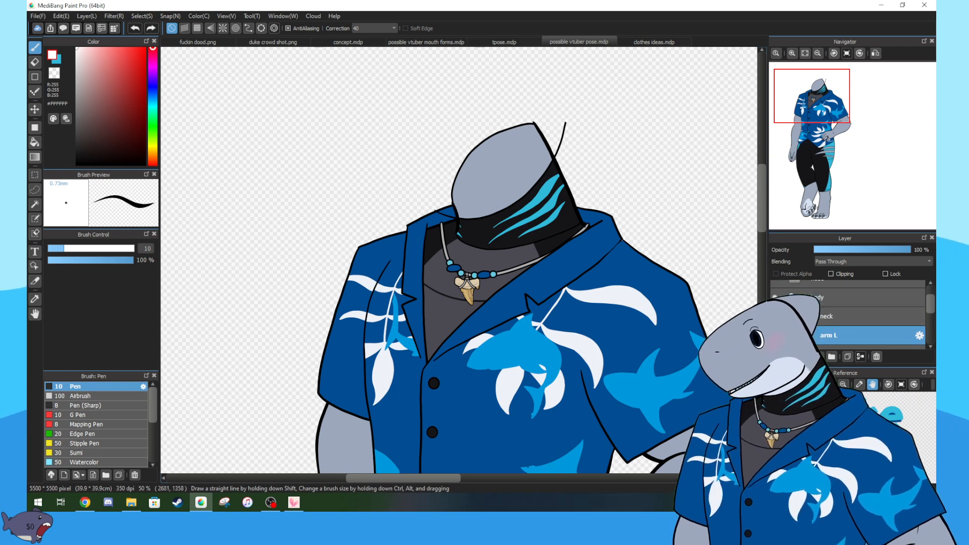
click(794, 297)
scroll(847, 318, up, 1)
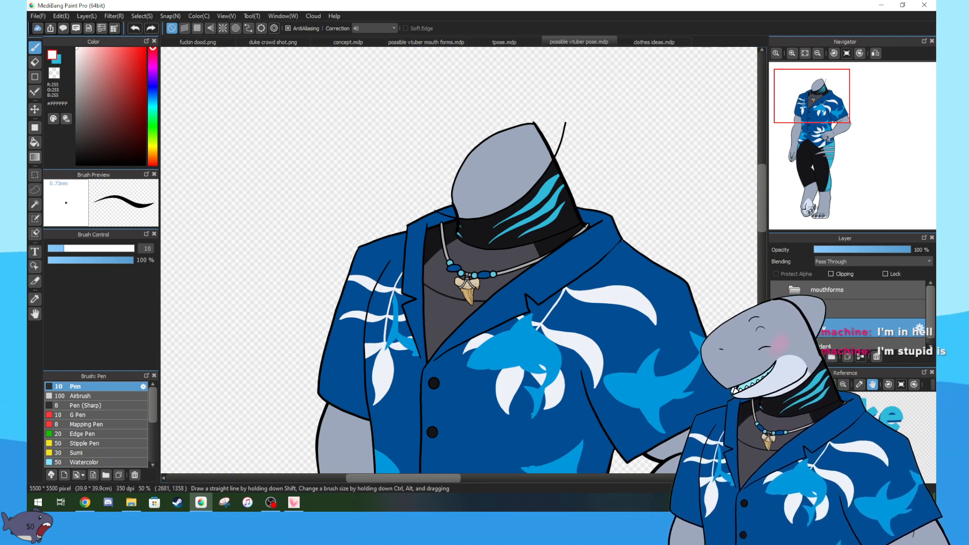
click(777, 308)
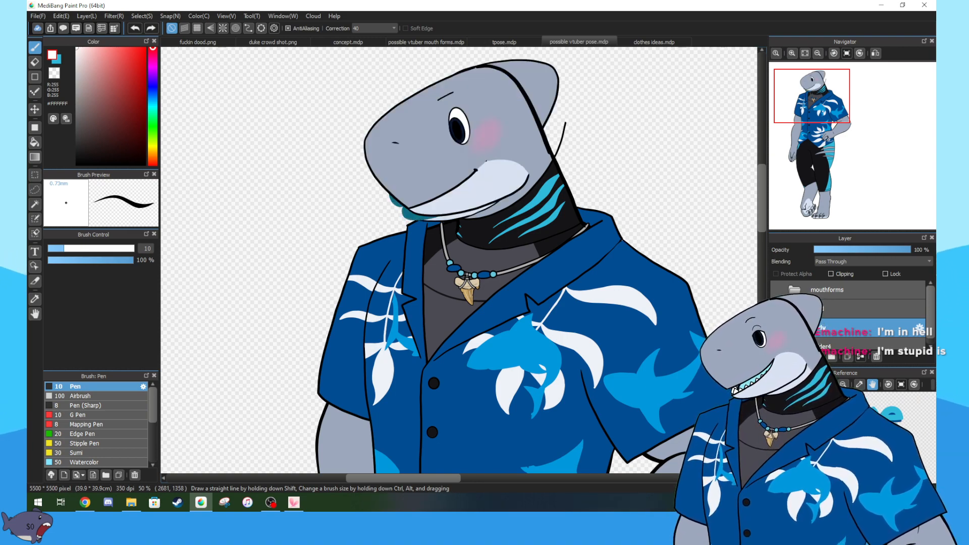
click(777, 327)
scroll(616, 195, down, 3)
scroll(642, 207, up, 3)
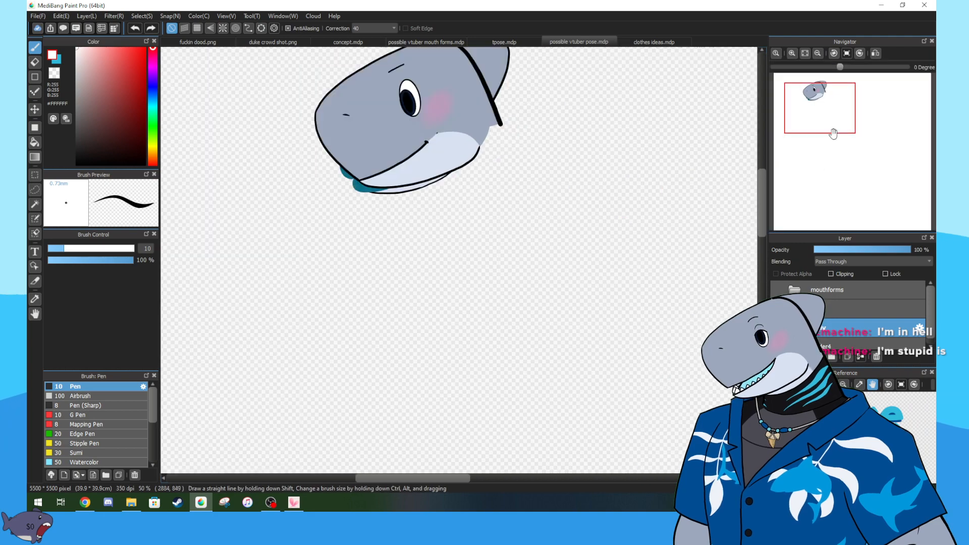
drag(821, 108, 815, 94)
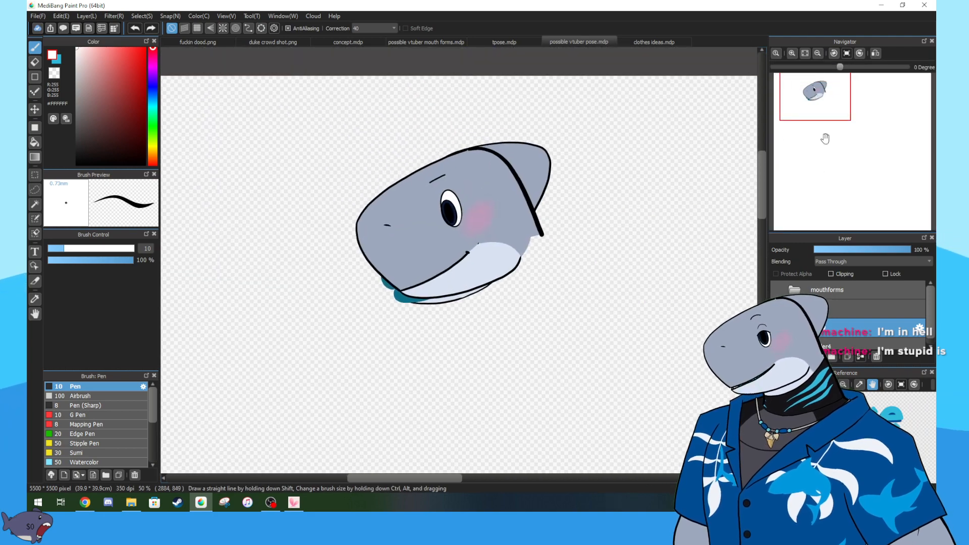
click(794, 308)
scroll(794, 308, down, 3)
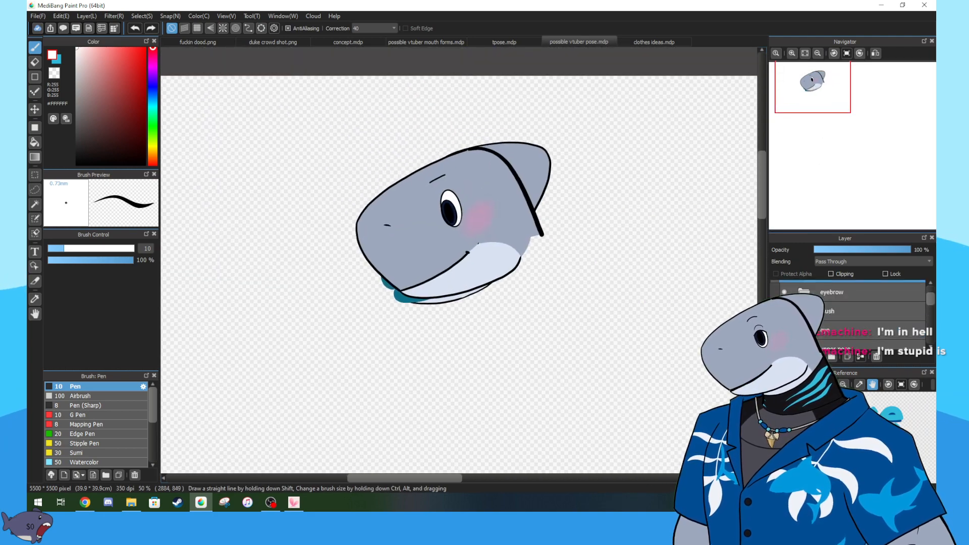
- Expand the eyebrow folder and hide the upper nose, jaw, inner mouth and back-of-head parts around the eye and eyebrow
scroll(848, 315, up, 2)
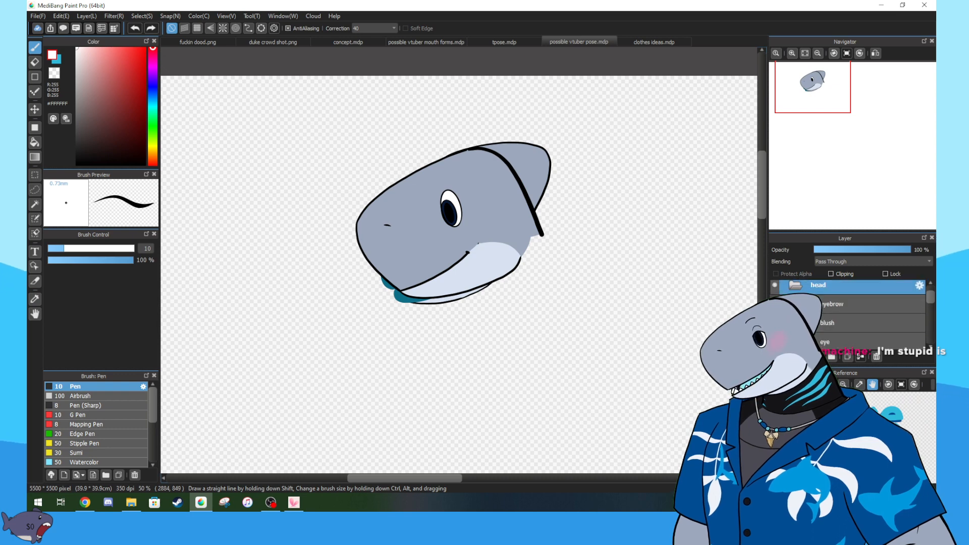
click(804, 316)
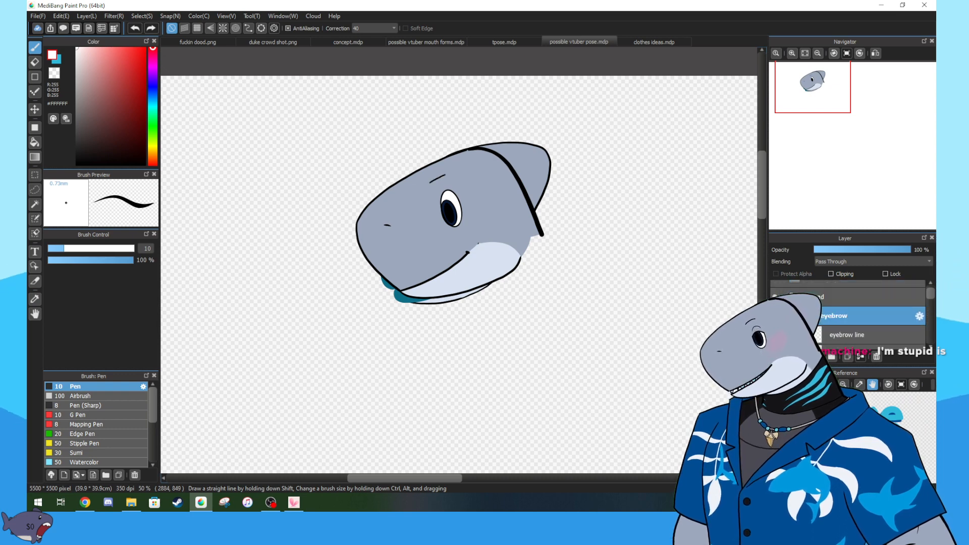
scroll(804, 316, down, 2)
scroll(804, 316, down, 3)
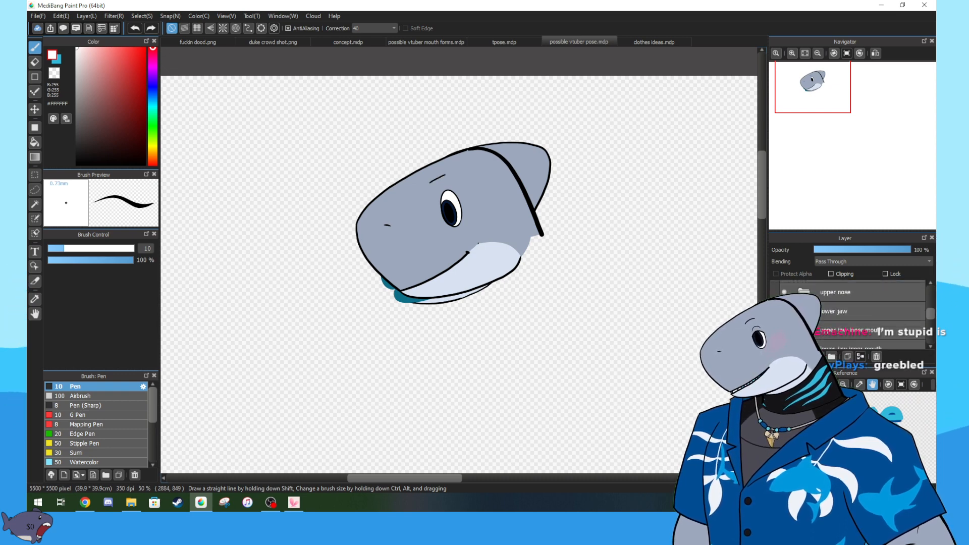
click(783, 292)
click(784, 311)
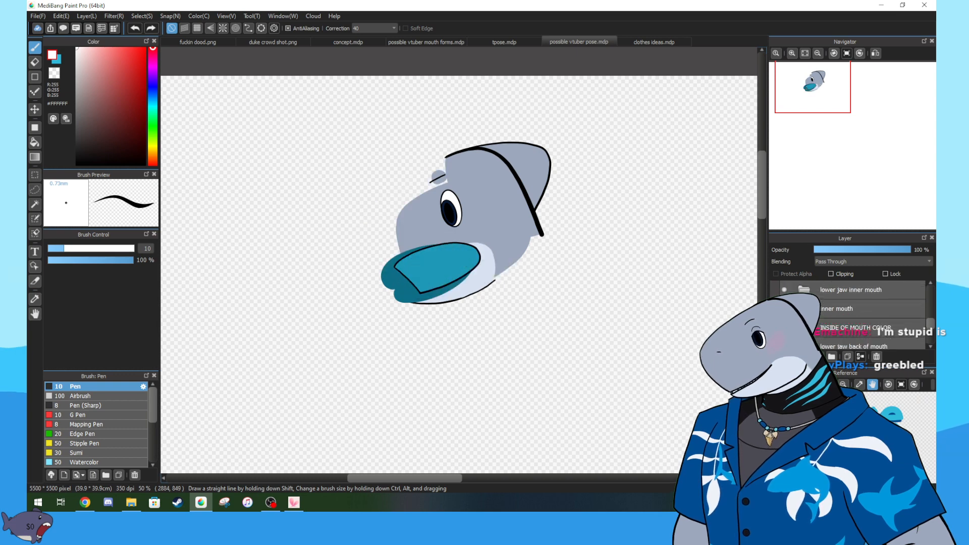
click(784, 290)
click(783, 299)
click(783, 318)
click(783, 337)
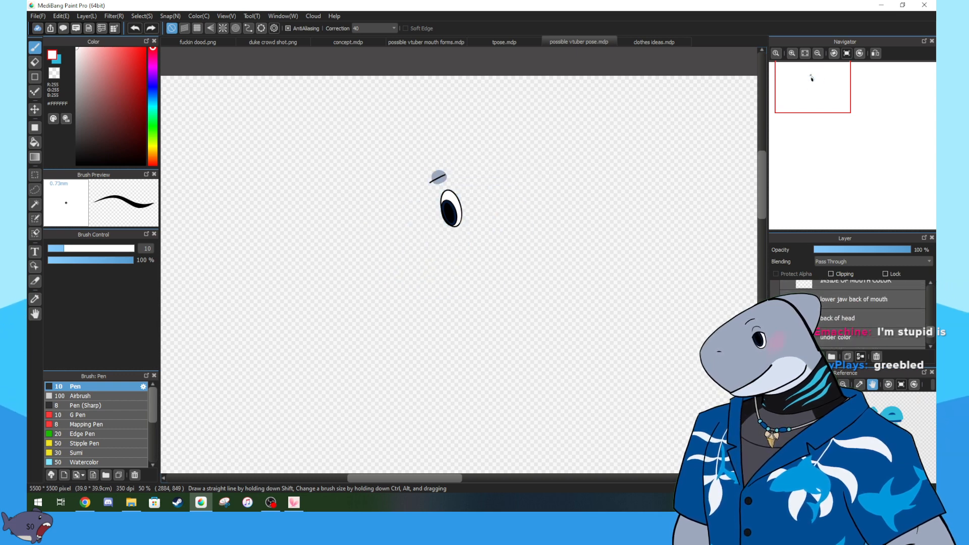
- Expand the eye folder to see its eyelid, outline and iris layers, and magnify the eye and eyebrow to 150%
scroll(848, 313, up, 3)
click(821, 310)
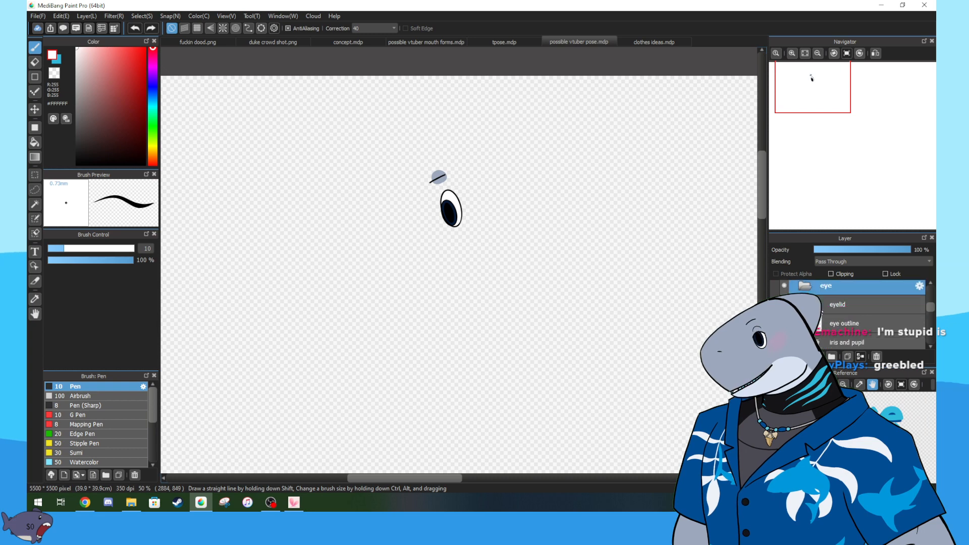
click(784, 304)
click(784, 304)
scroll(784, 306, up, 2)
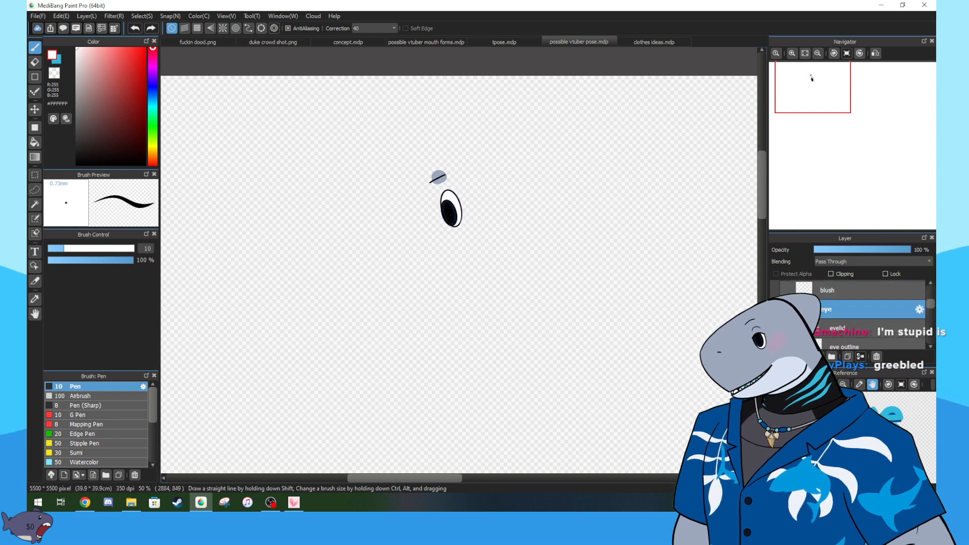
scroll(848, 313, up, 1)
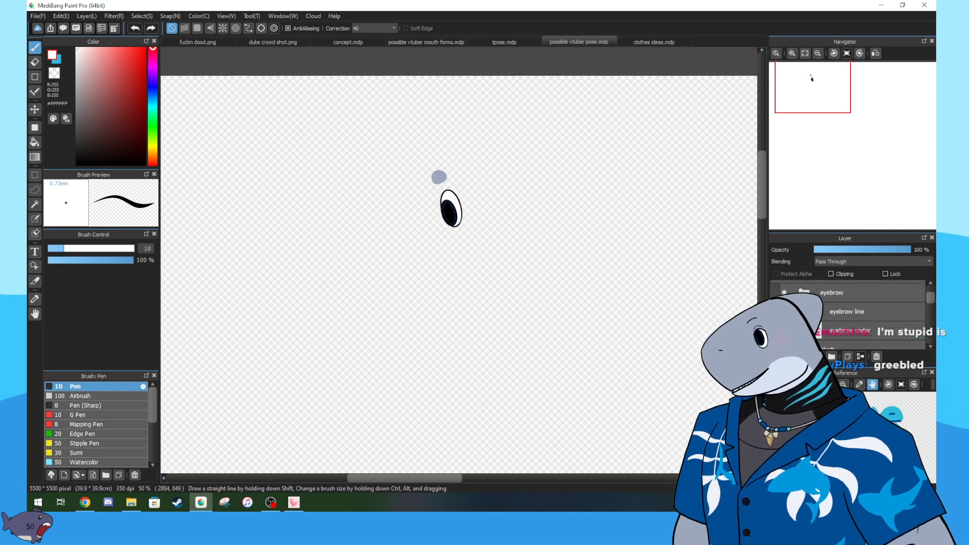
click(792, 53)
click(791, 53)
click(791, 53)
drag(812, 83, 811, 87)
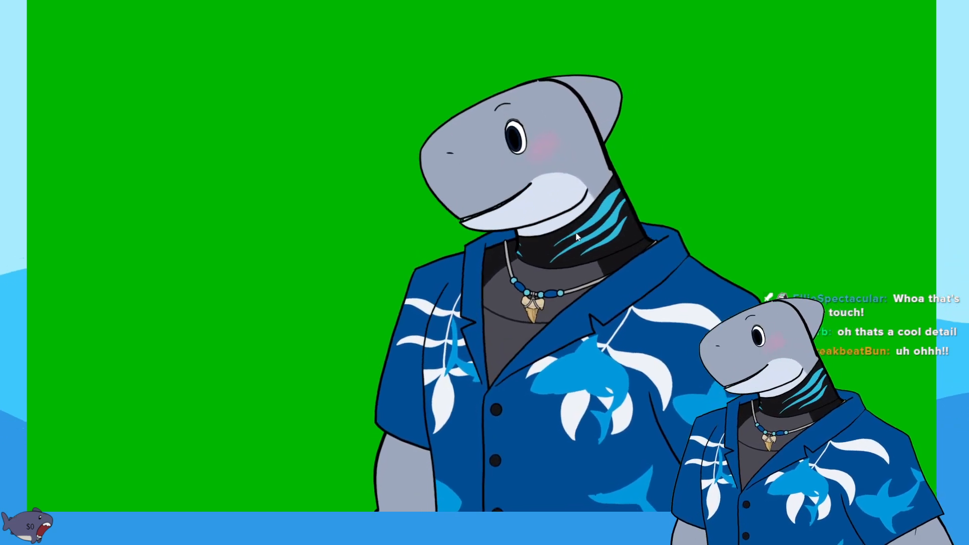
- Return from the green-screen avatar view to MediBang Paint Pro and collapse the eyebrow folder
key(super)
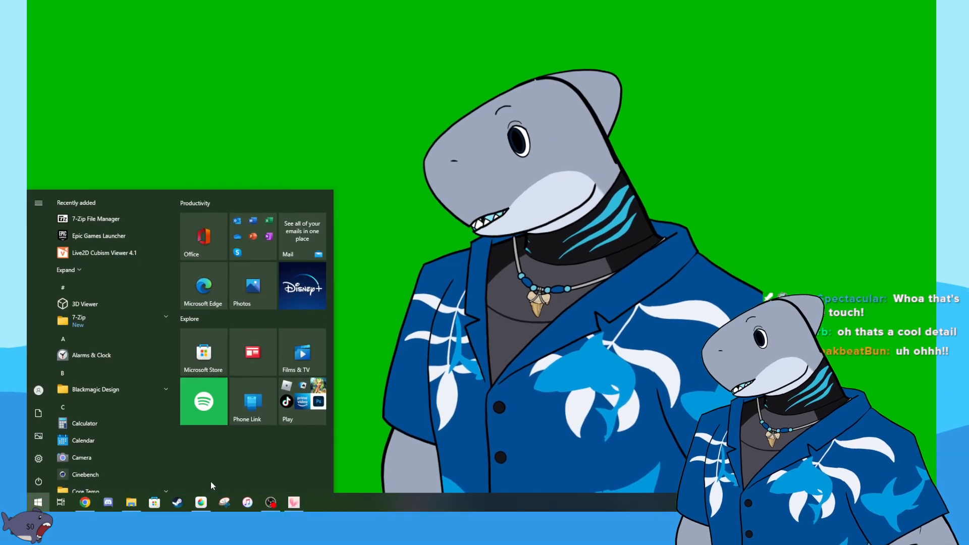
click(201, 501)
scroll(853, 313, up, 1)
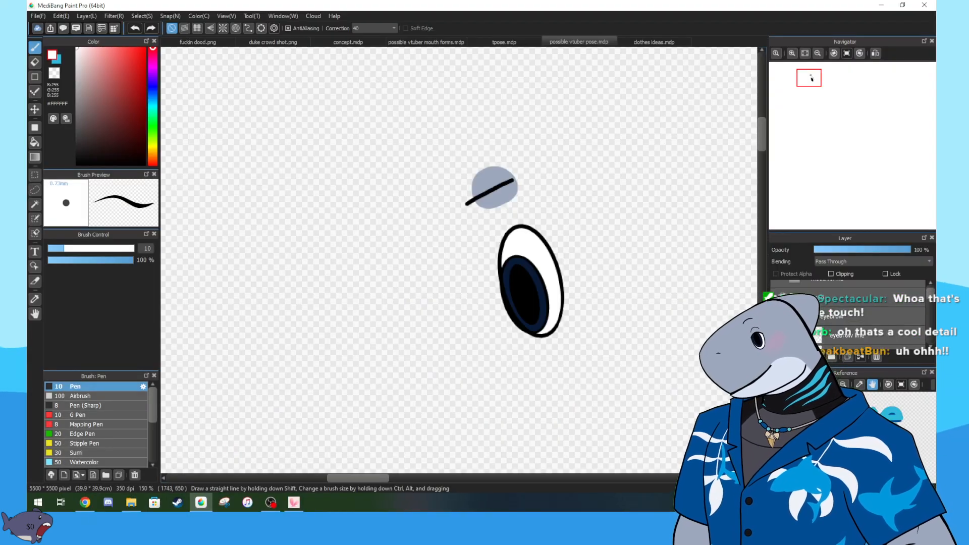
click(853, 323)
click(804, 304)
- Show the blush beside the isolated eye and hide it again
click(783, 323)
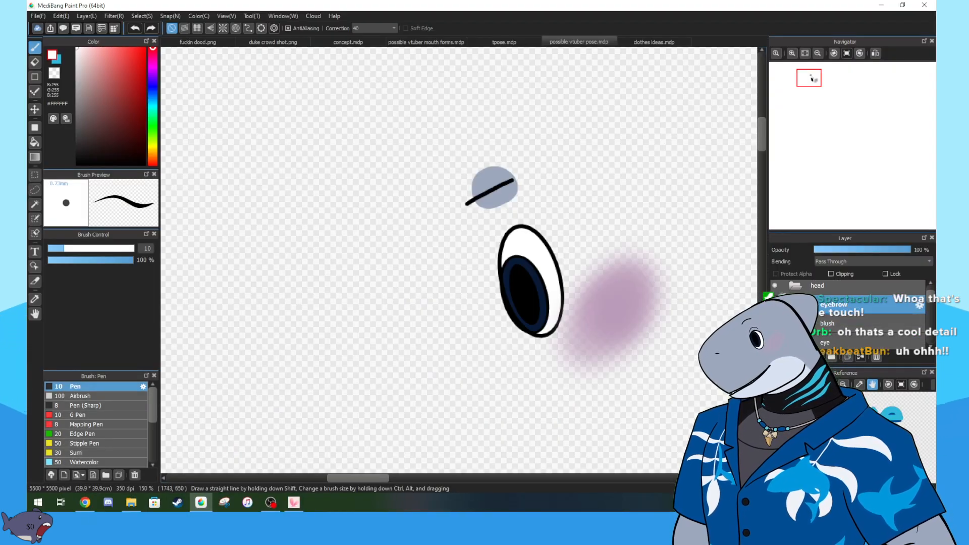
scroll(807, 318, down, 2)
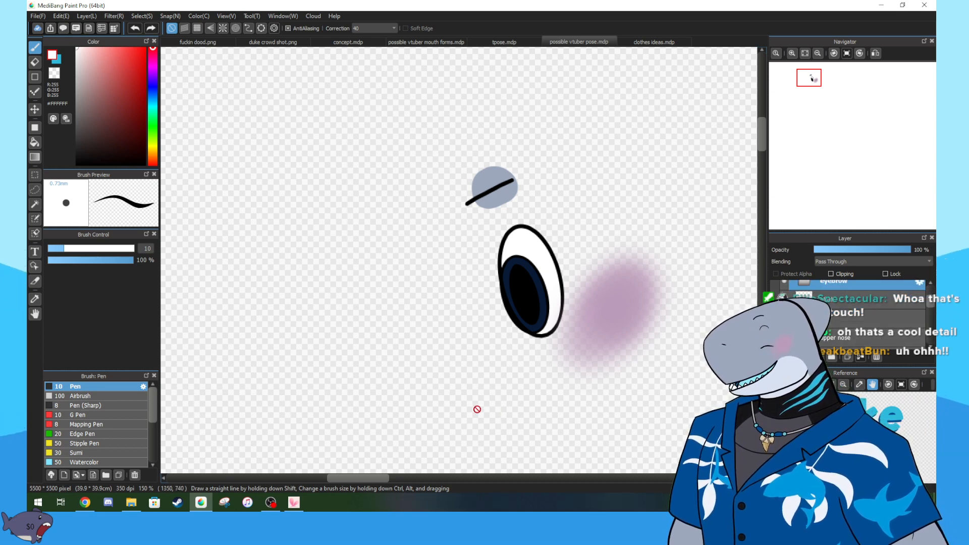
click(783, 299)
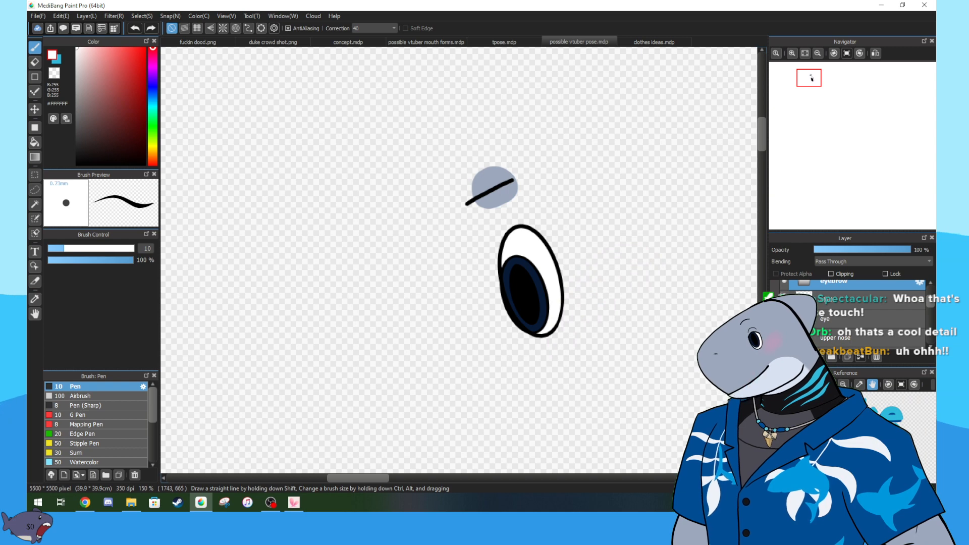
- Toggle the eyelid part of the eye on and off
scroll(858, 318, down, 3)
click(796, 291)
click(796, 292)
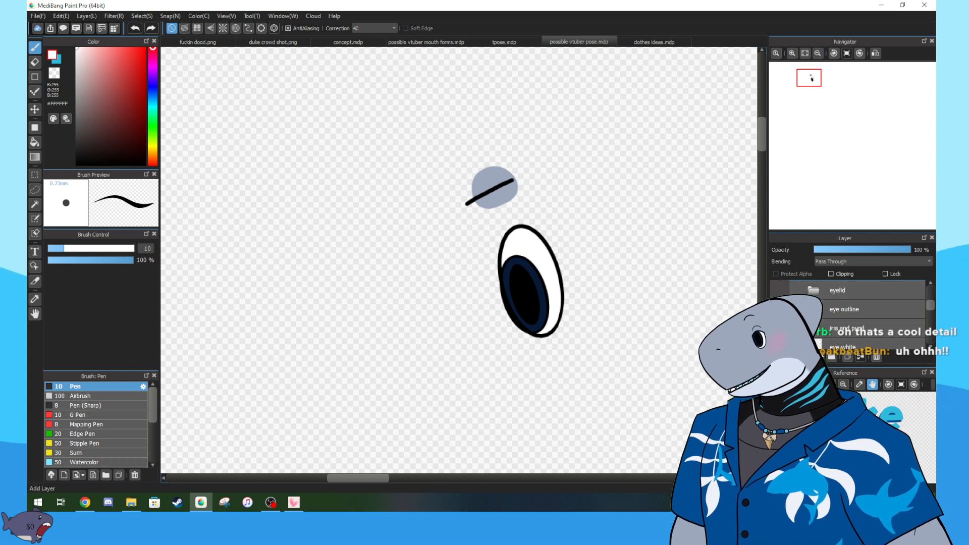
- Expand the iris and pupil folder to see its star, eye iris, iris outline and pupil layers
scroll(857, 312, down, 1)
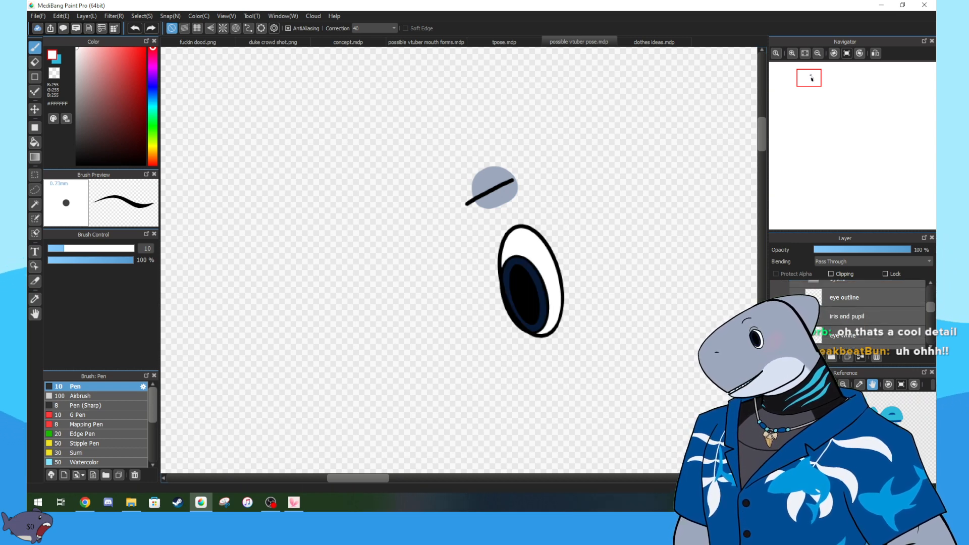
scroll(858, 313, down, 1)
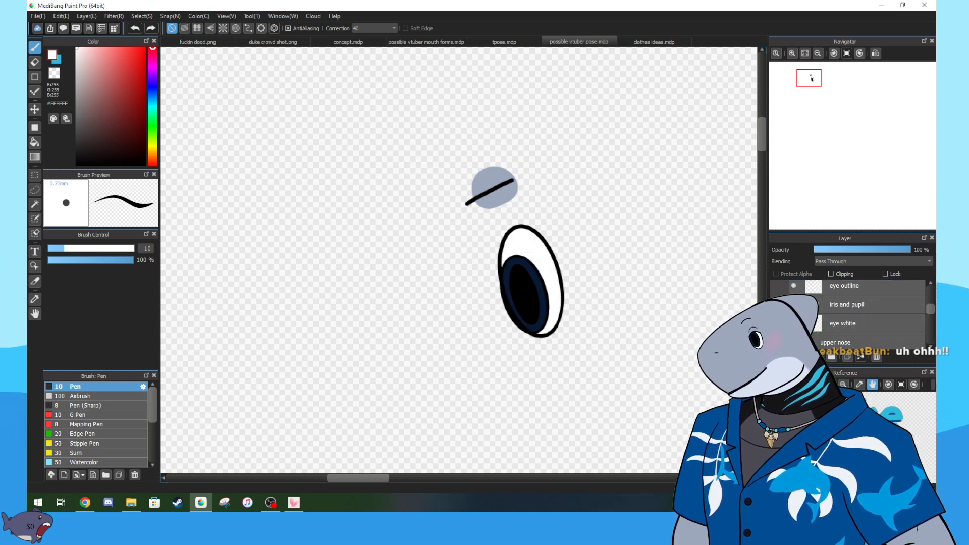
click(816, 305)
scroll(820, 317, down, 3)
scroll(818, 317, down, 1)
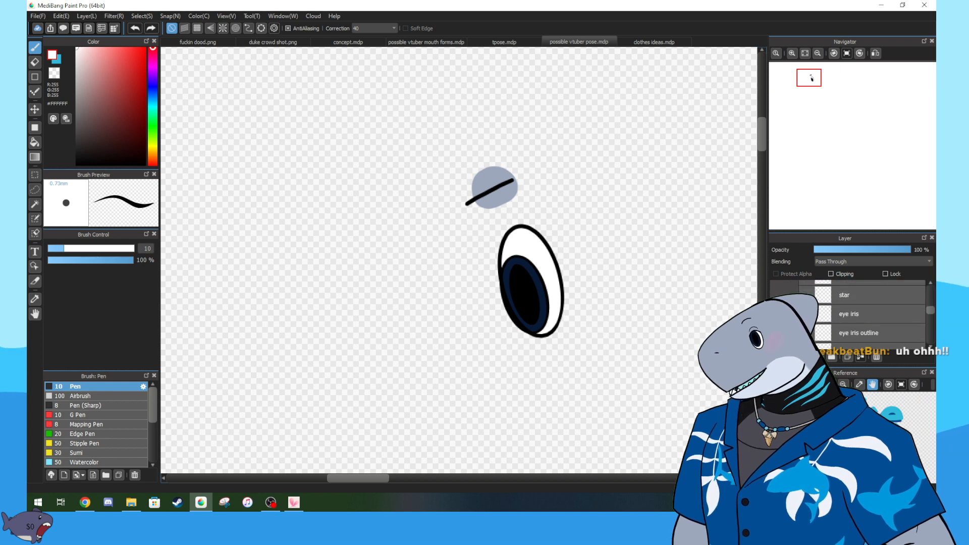
scroll(818, 318, down, 1)
- Toggle the eye iris outline off and on several times, and collapse the iris and pupil folder
click(806, 321)
click(807, 321)
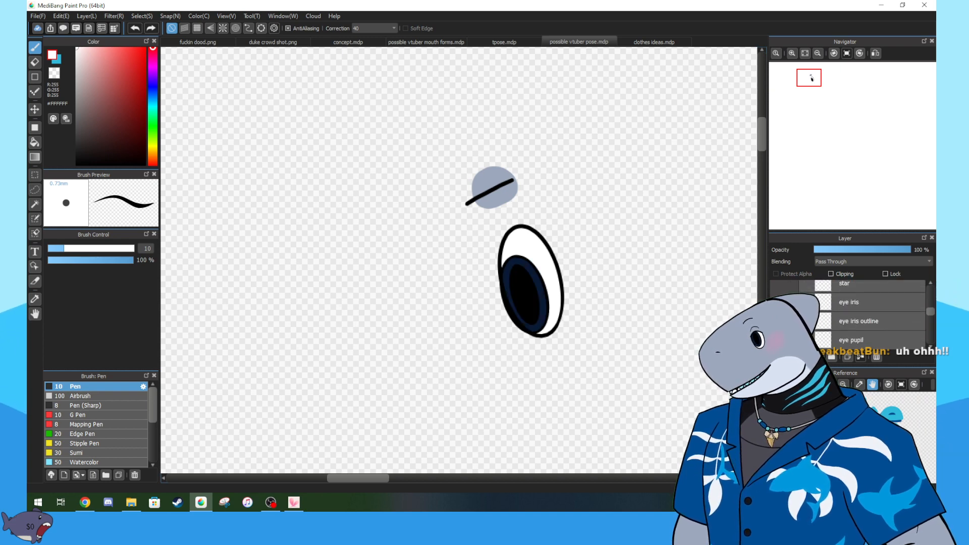
click(806, 321)
click(806, 321)
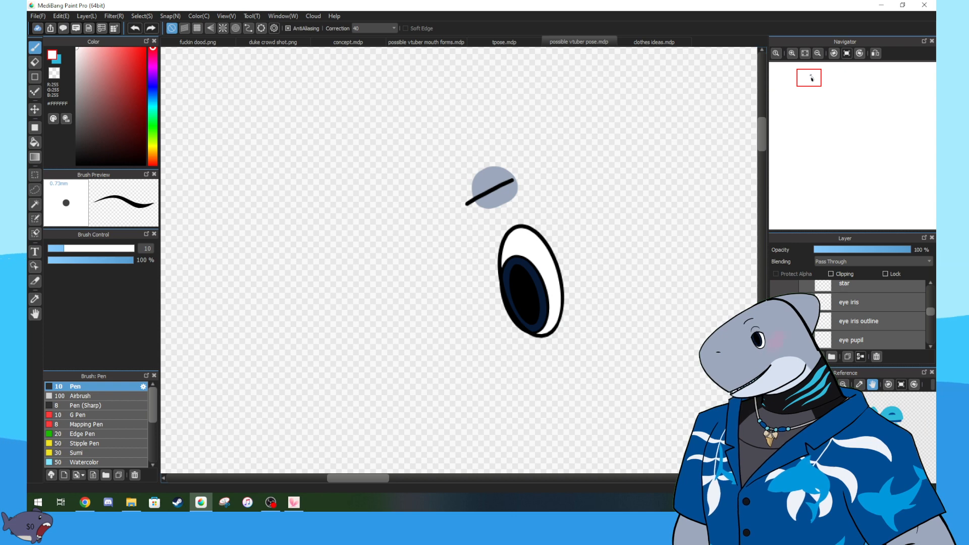
click(806, 321)
click(806, 321)
click(807, 321)
click(807, 321)
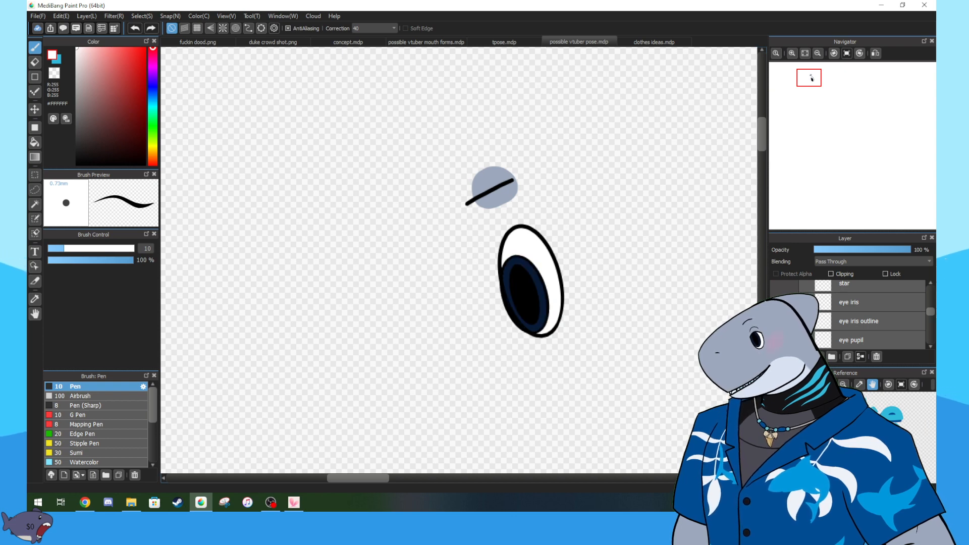
scroll(814, 318, up, 5)
click(813, 304)
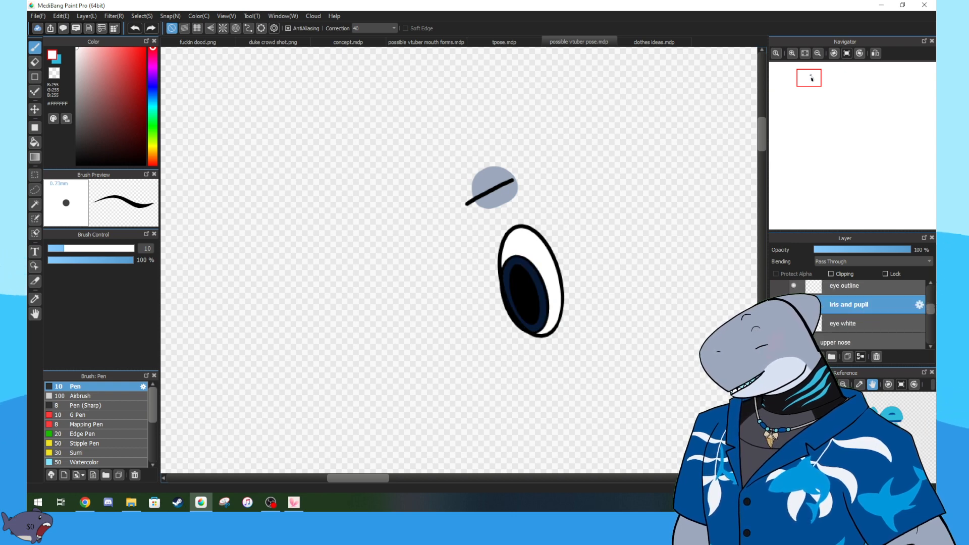
- Show the closed eyelid covering the eye once more and hide it
scroll(813, 304, up, 4)
click(794, 314)
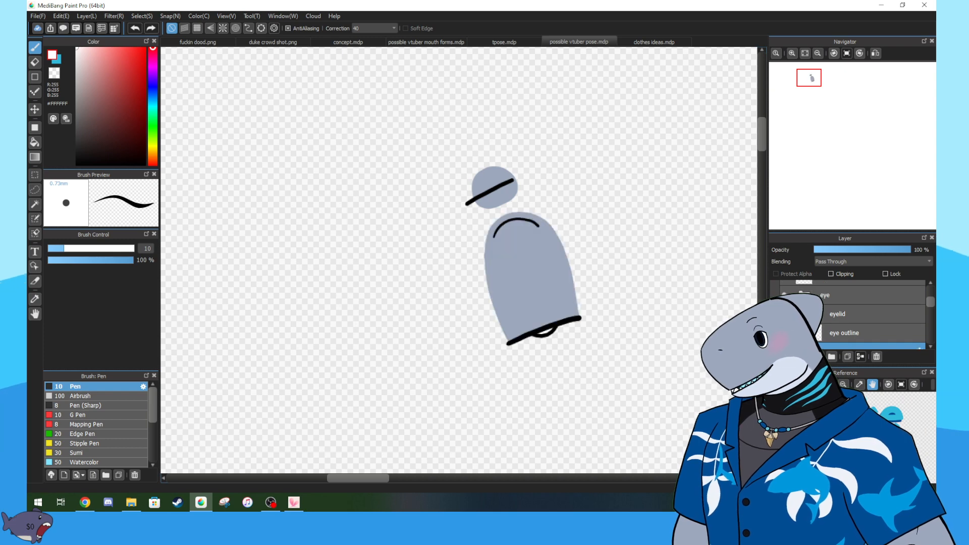
click(794, 314)
- Collapse the eye folder and show the upper nose part, bringing the whole snout into view
click(804, 294)
click(784, 314)
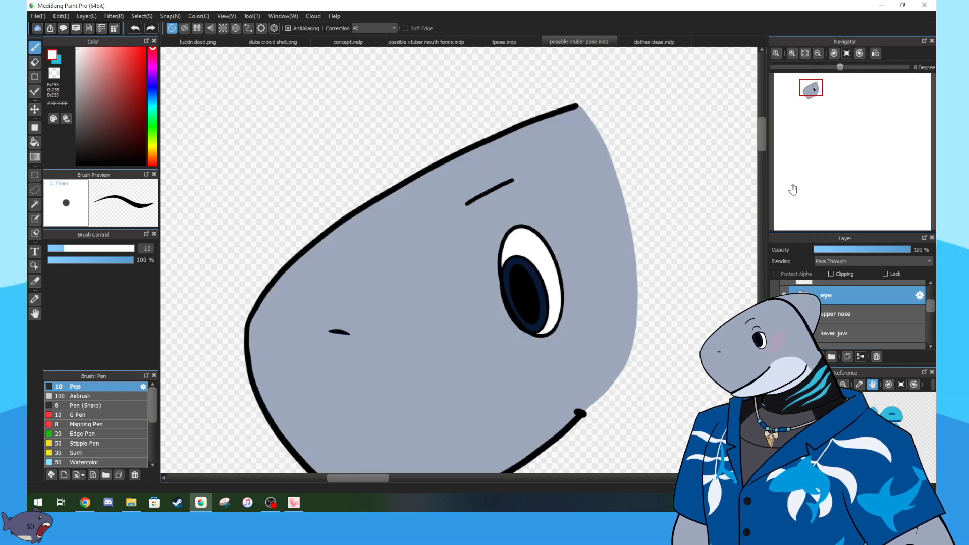
drag(811, 88, 808, 92)
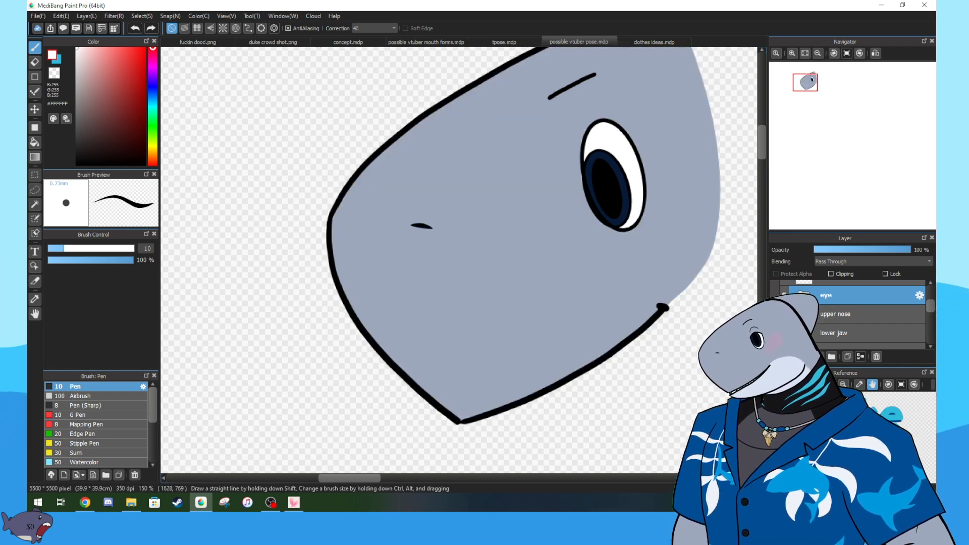
- Expand the upper nose folder, hide its color layer to leave only the line art, and collapse the folder
scroll(858, 312, down, 3)
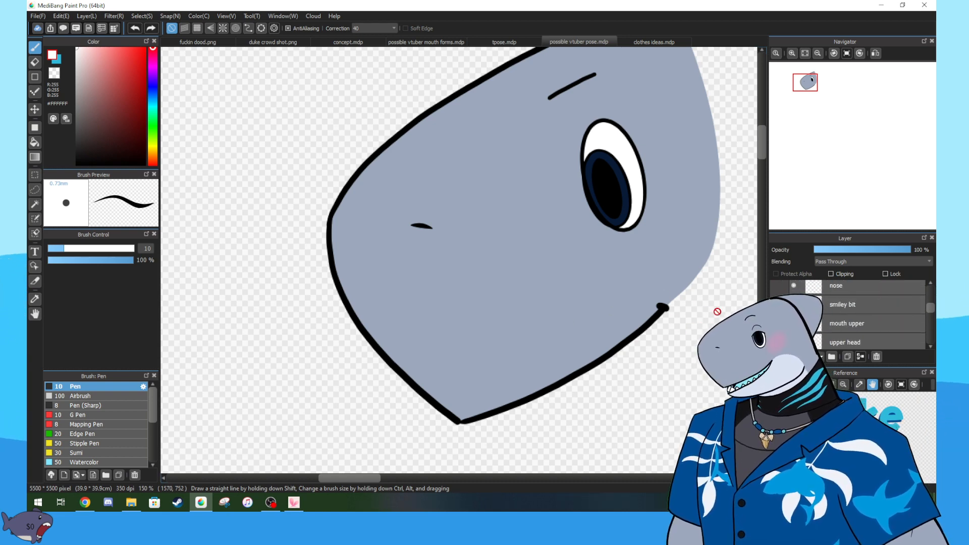
scroll(858, 313, down, 2)
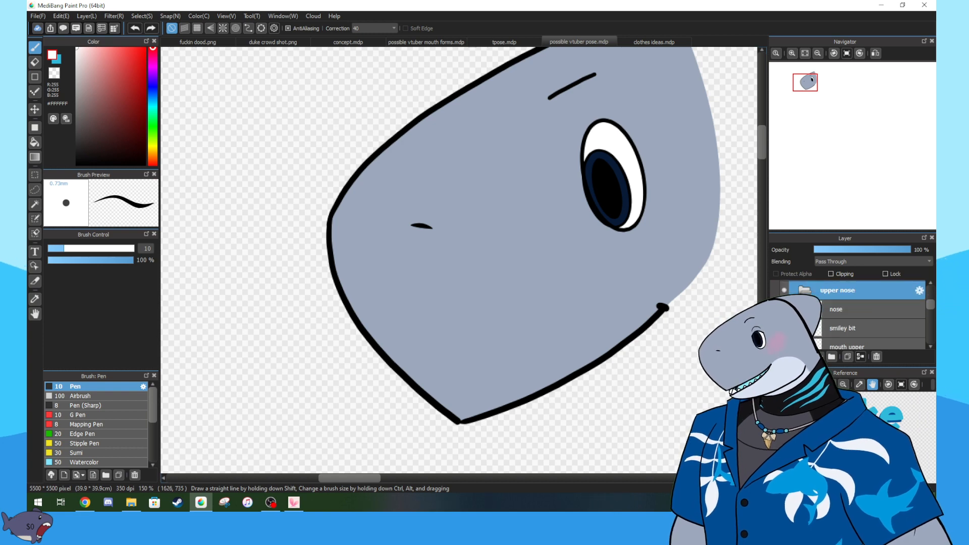
scroll(858, 313, up, 3)
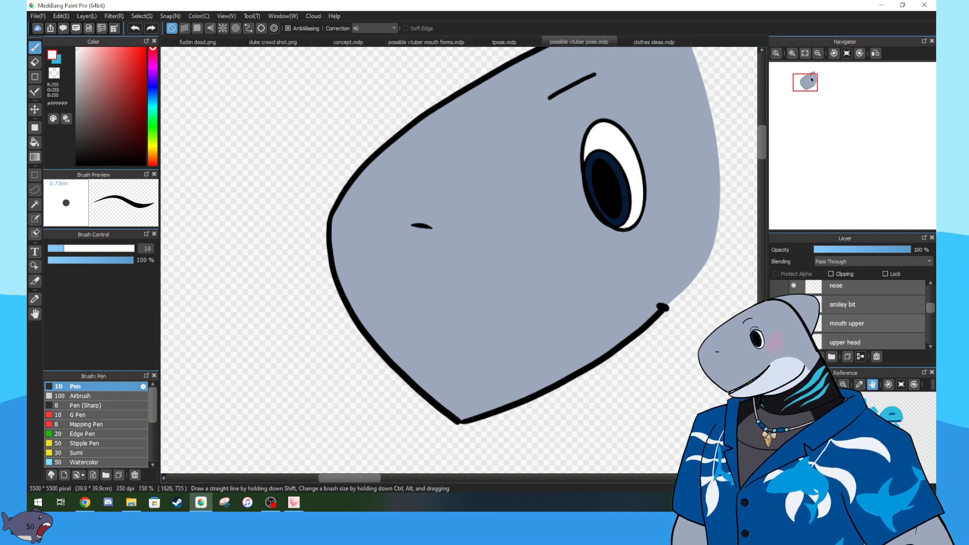
scroll(857, 313, down, 3)
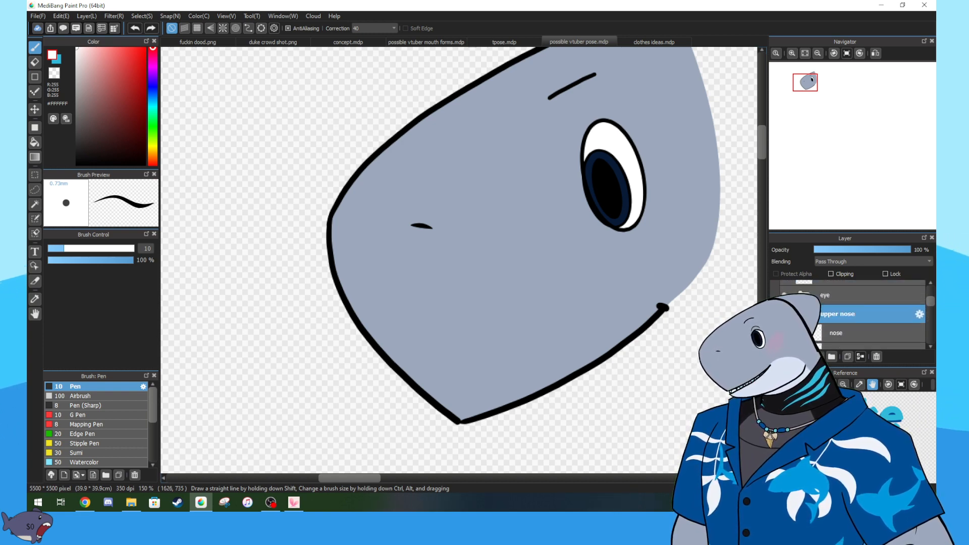
click(779, 314)
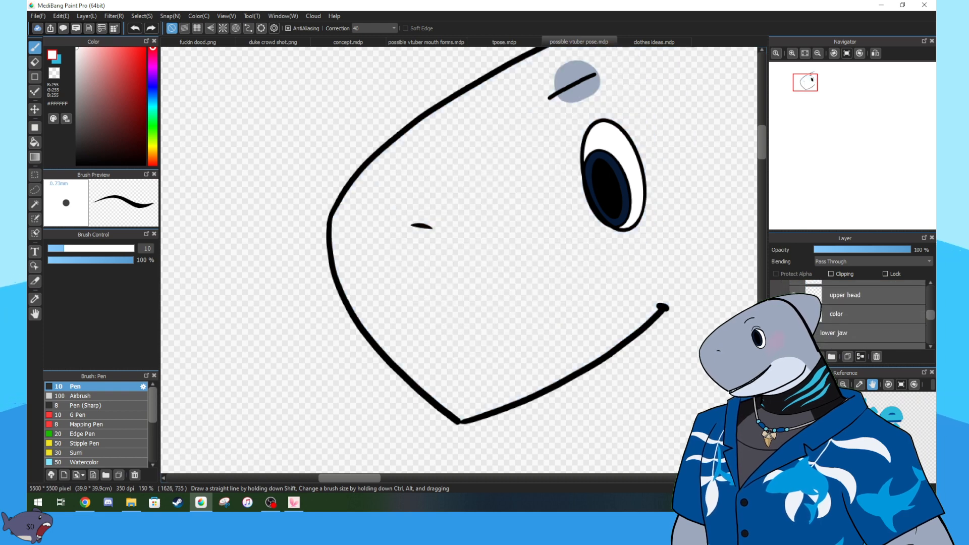
scroll(858, 313, up, 3)
click(858, 313)
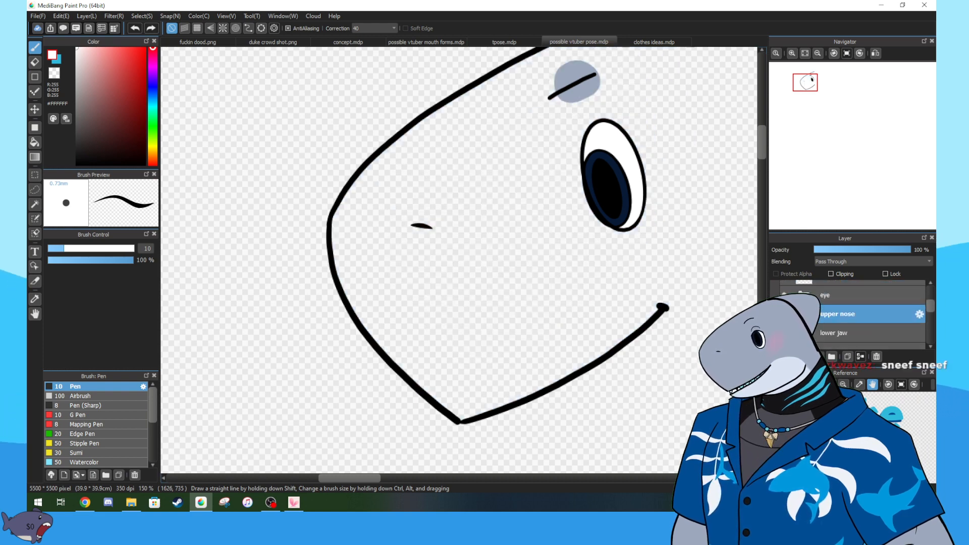
- Show the lower jaw part below the upper nose and center the view on it
scroll(858, 313, down, 1)
click(784, 308)
click(818, 100)
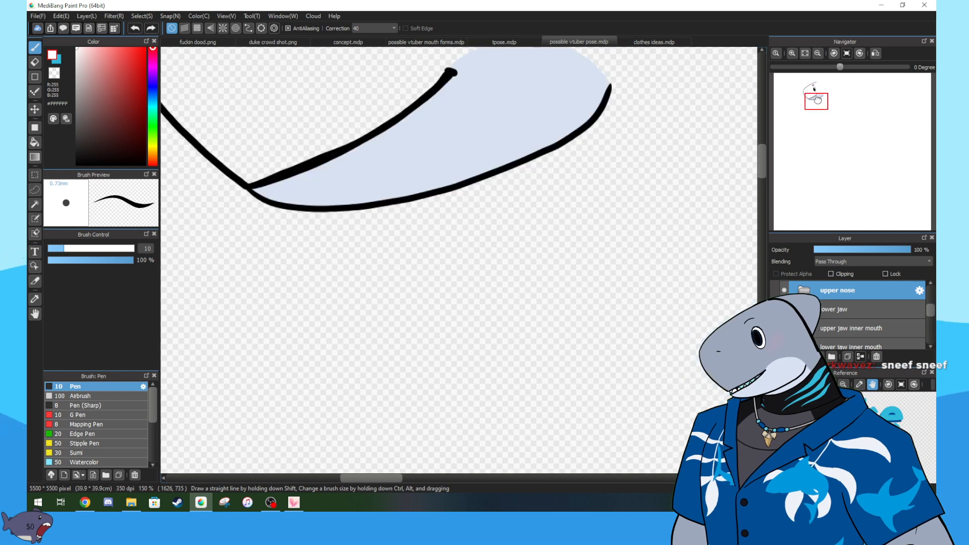
drag(817, 100, 809, 86)
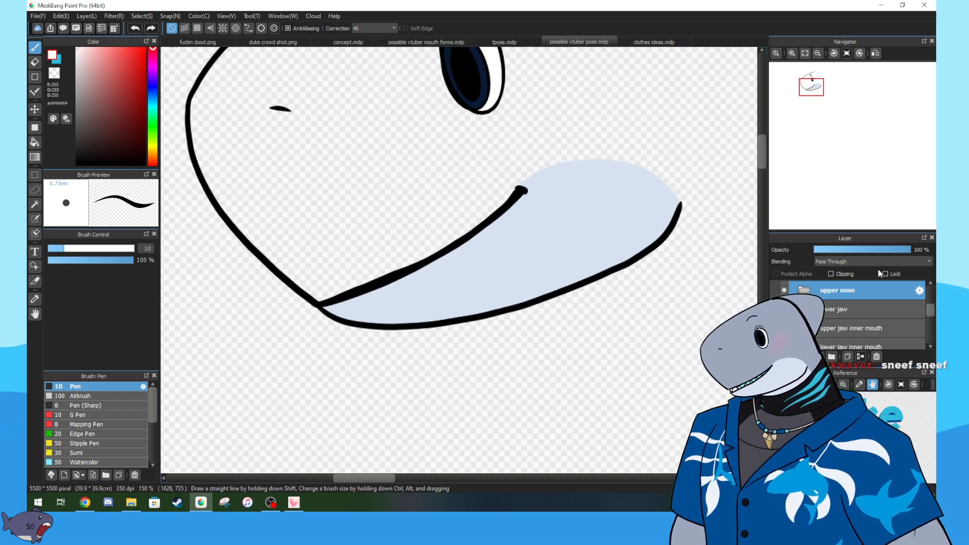
- Expand the lower jaw folder and hide its pale fill to leave only the jaw's line art
scroll(857, 313, down, 2)
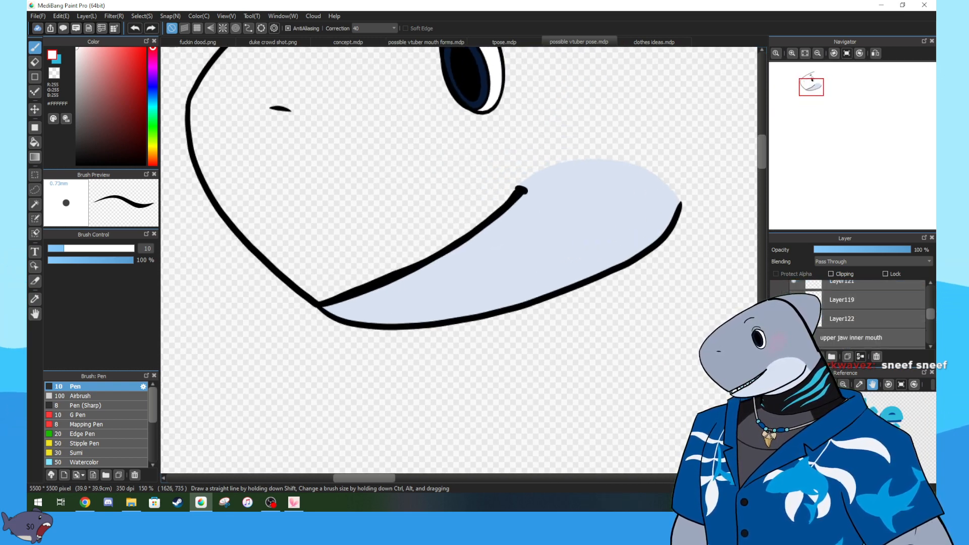
key(ctrl+z)
key(ctrl+y)
key(ctrl+z)
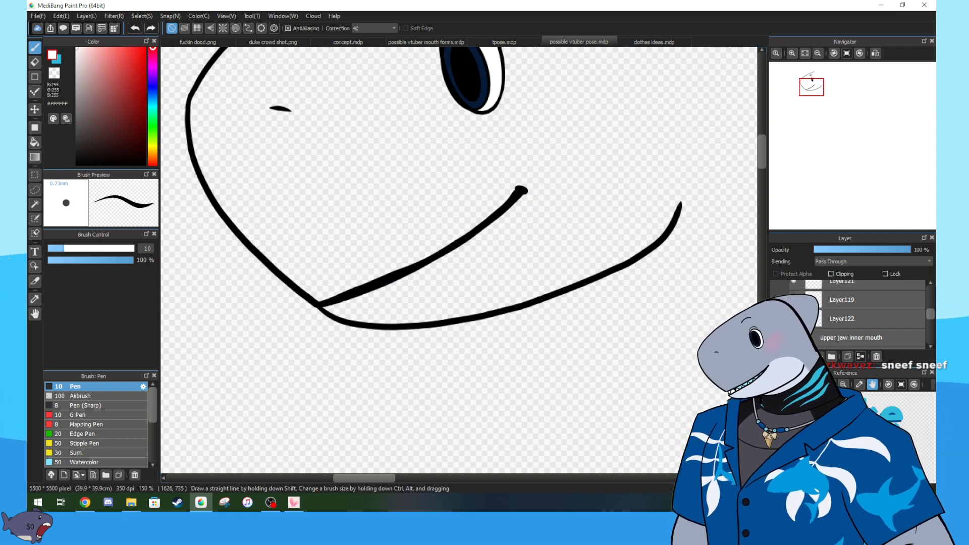
- Show the upper jaw inner mouth folder's teeth and gums, look over its sublayers, and collapse the folder
scroll(858, 313, down, 2)
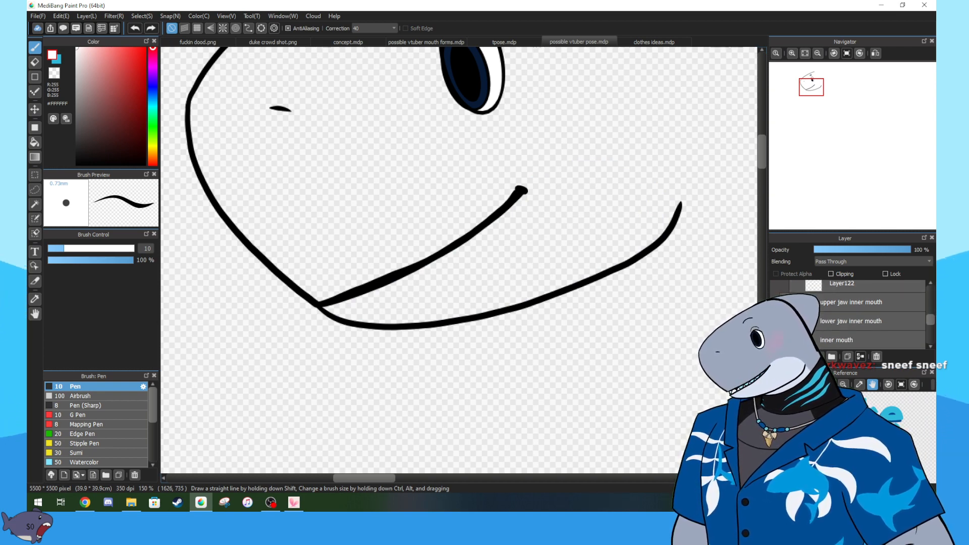
key(ctrl+y)
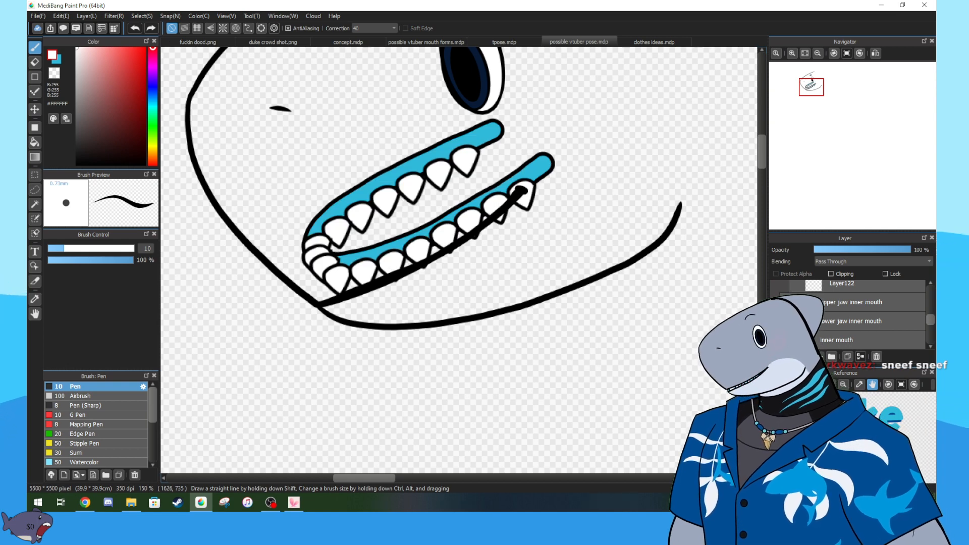
scroll(858, 313, up, 2)
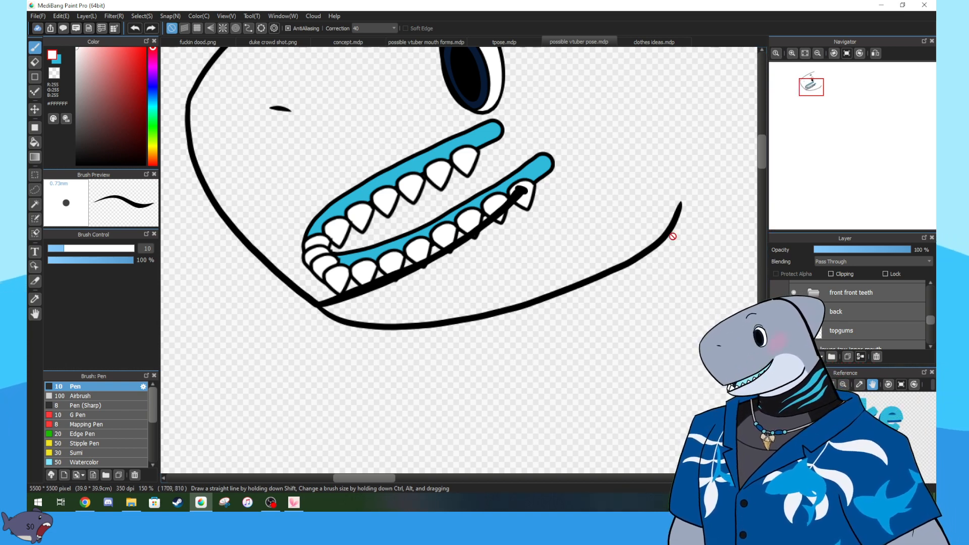
scroll(810, 292, up, 2)
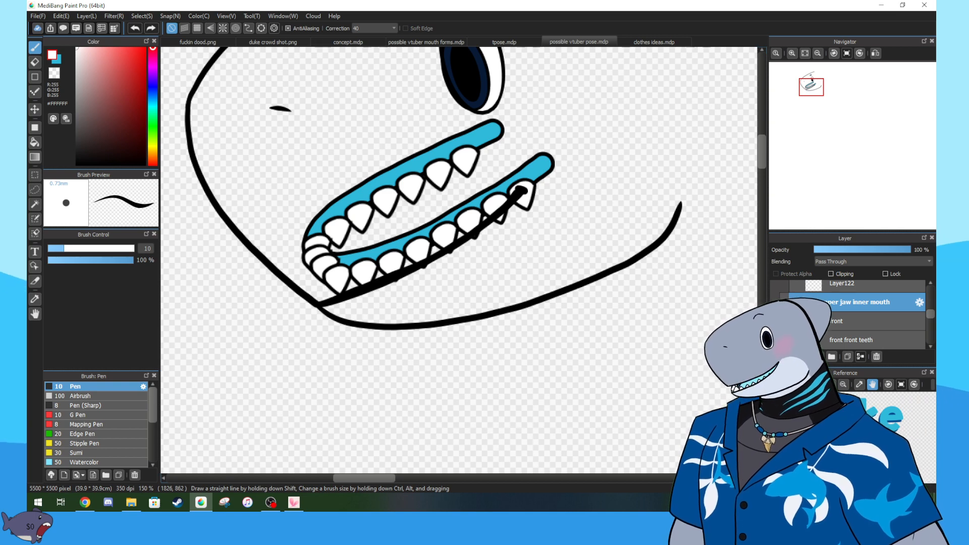
click(805, 302)
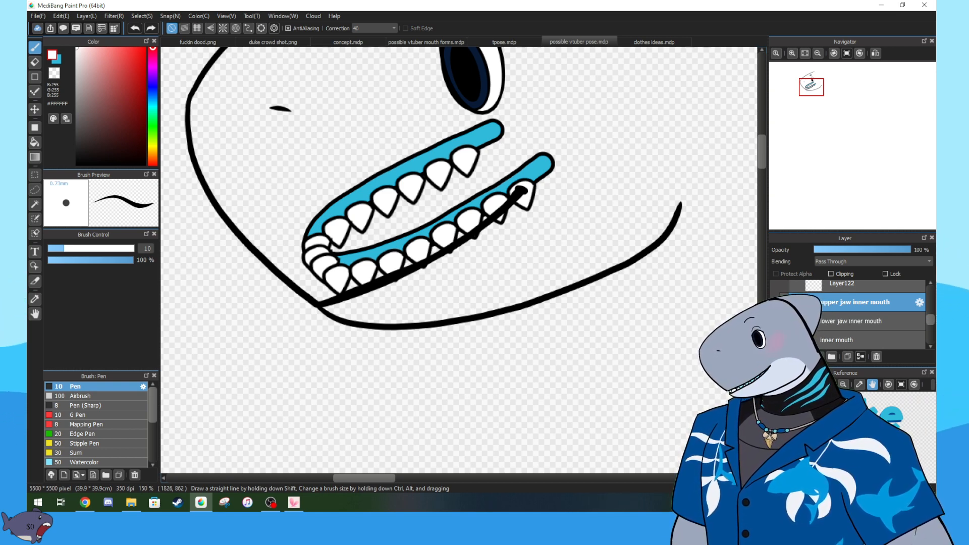
- Expand the lower jaw inner mouth folder and show its front teeth, tongue and back teeth
click(806, 321)
scroll(805, 321, down, 2)
click(784, 304)
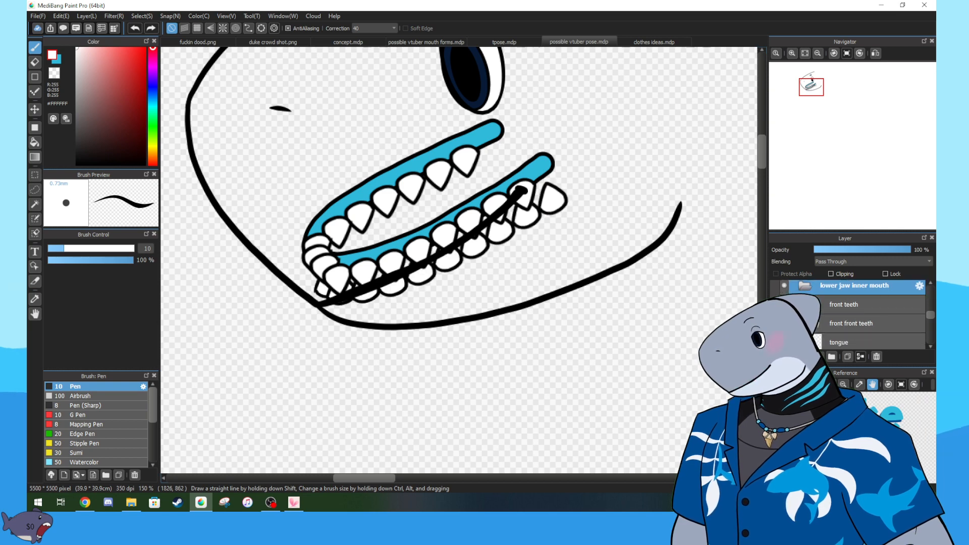
scroll(793, 319, down, 1)
click(793, 319)
scroll(793, 318, down, 1)
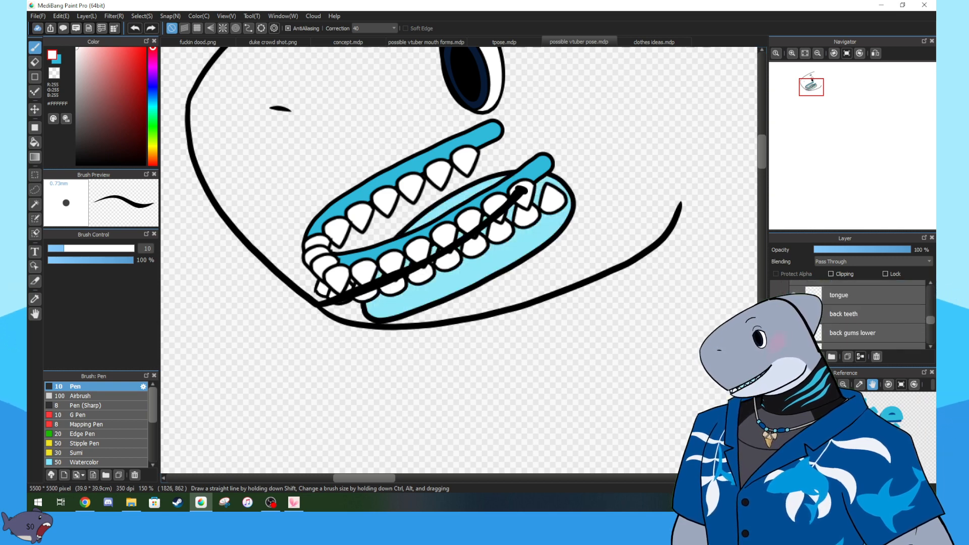
click(793, 315)
- Show the lower jaw's gum layers beneath the back teeth
scroll(793, 315, down, 1)
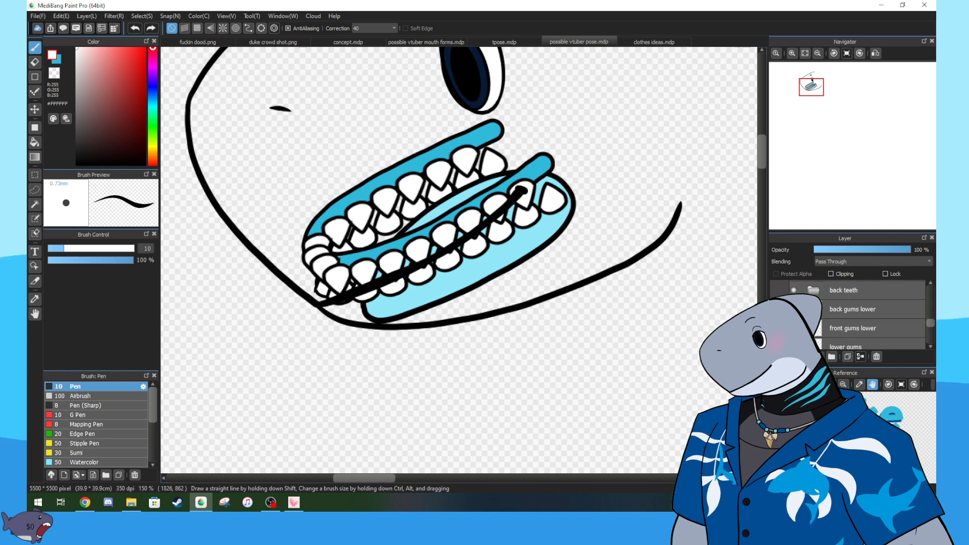
scroll(858, 318, down, 1)
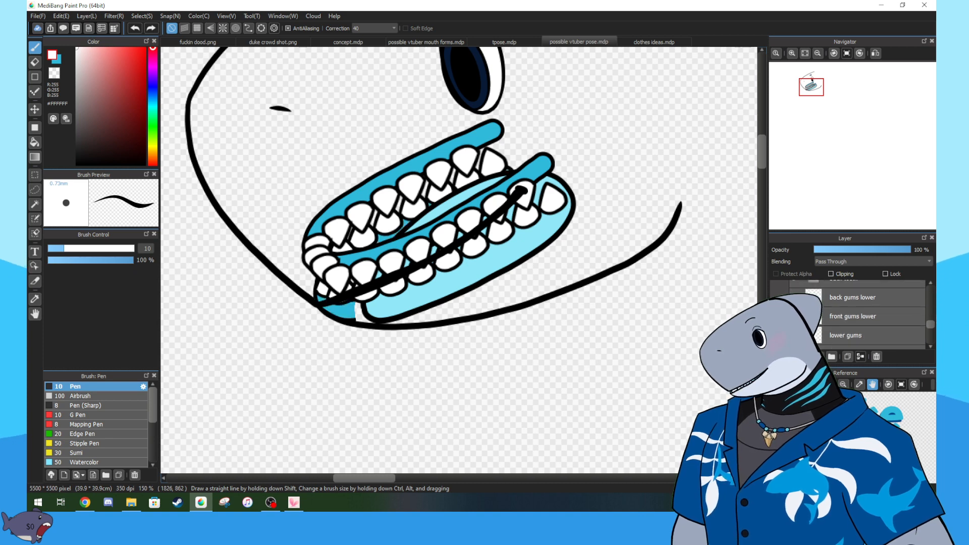
click(793, 316)
click(793, 316)
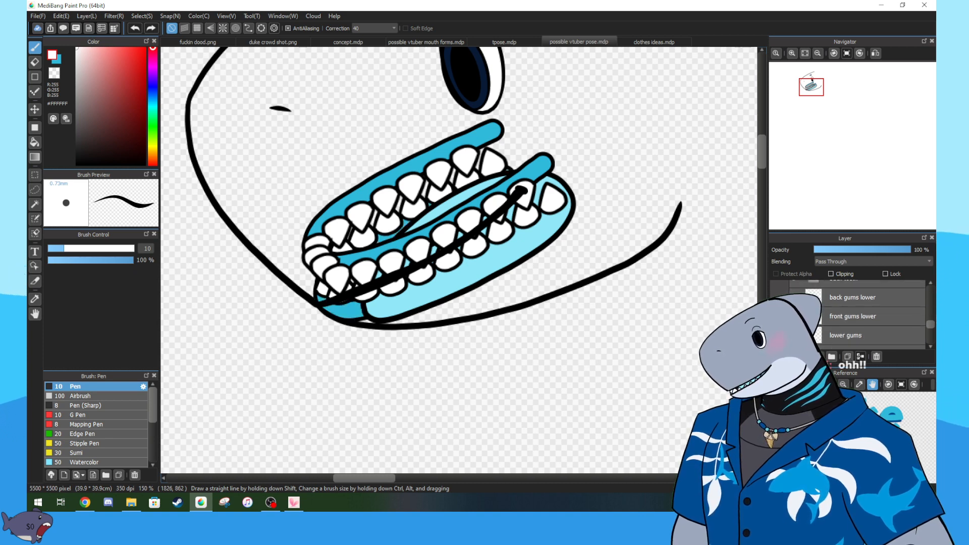
- Collapse and hide the lower jaw inner mouth folder, and show the inner mouth part behind the upper teeth
scroll(793, 316, up, 2)
scroll(794, 316, down, 1)
scroll(793, 316, up, 3)
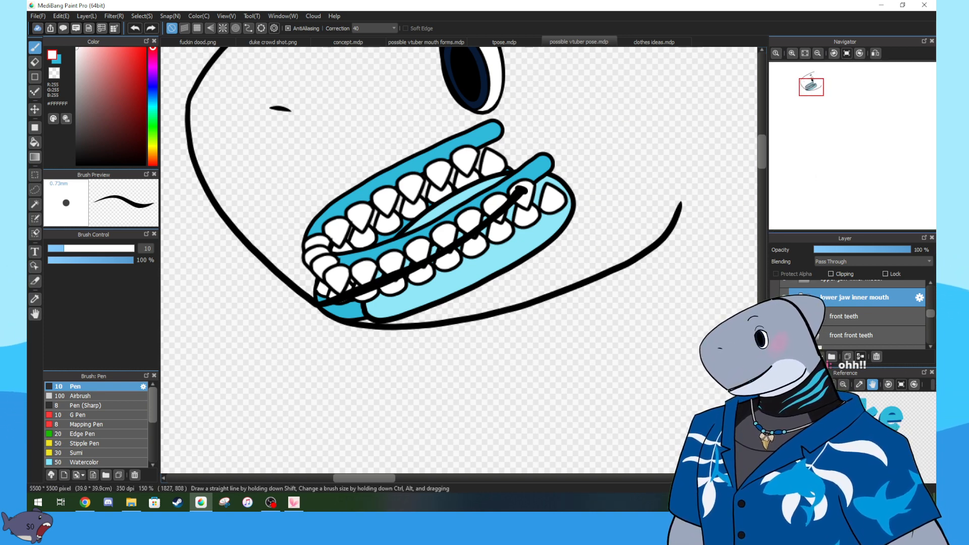
scroll(933, 319, down, 1)
scroll(931, 319, down, 1)
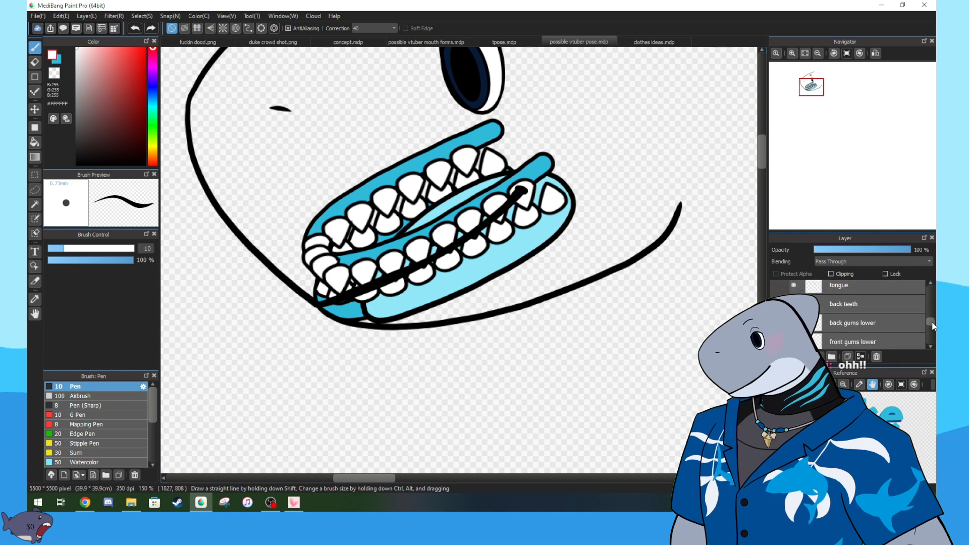
drag(928, 318, 928, 315)
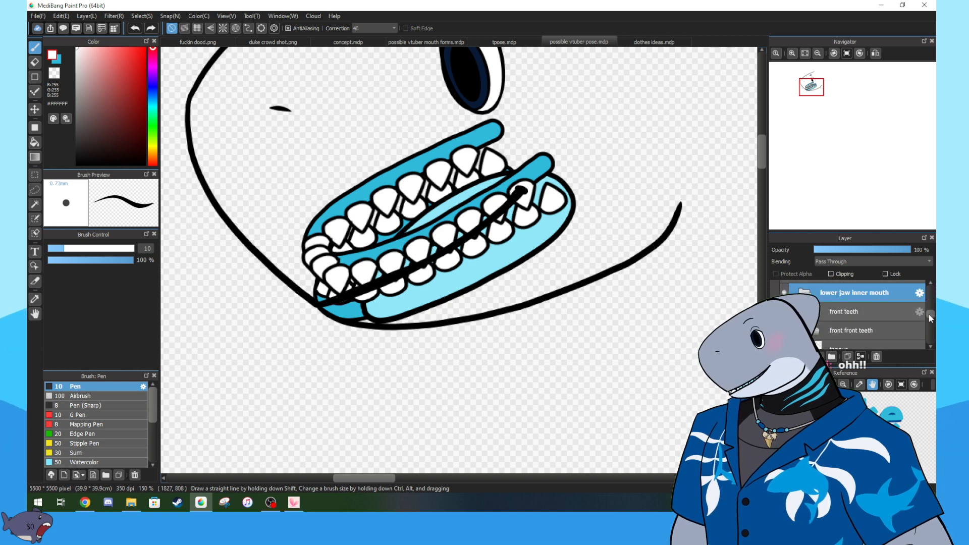
click(804, 292)
click(784, 293)
click(783, 311)
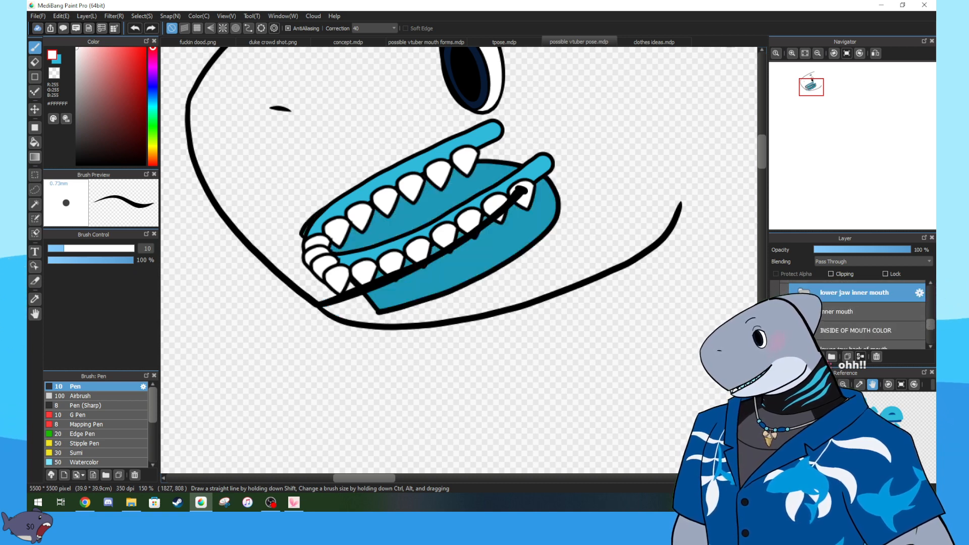
drag(930, 323, 930, 318)
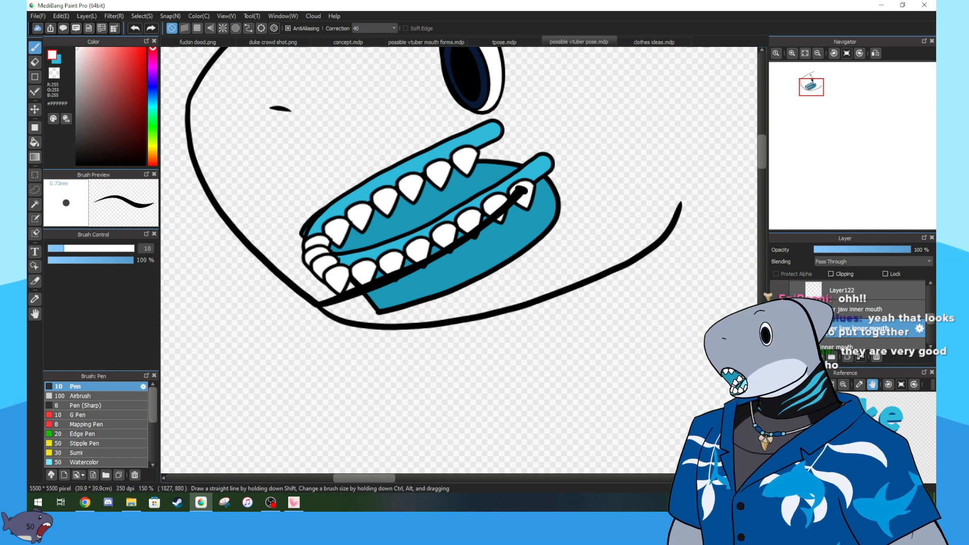
scroll(850, 315, down, 1)
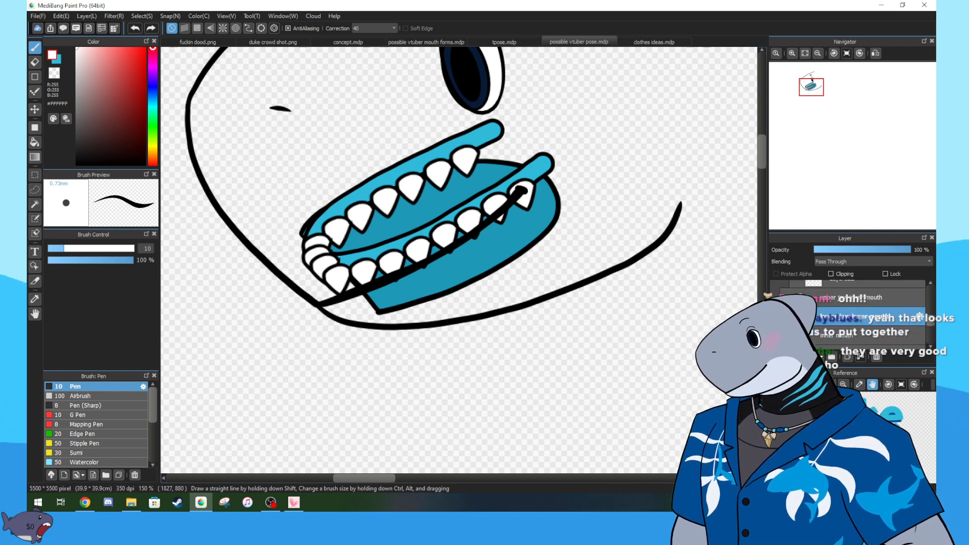
- Hide the remaining inner-mouth teeth and gum layers and show the INSIDE OF MOUTH COLOR layer
drag(775, 297, 775, 316)
scroll(784, 316, down, 3)
click(783, 299)
scroll(783, 300, down, 2)
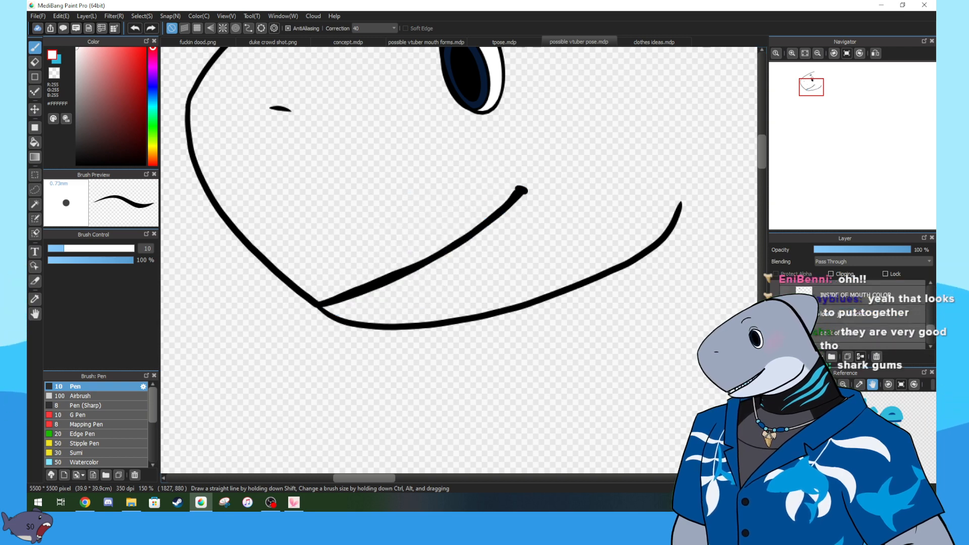
click(783, 295)
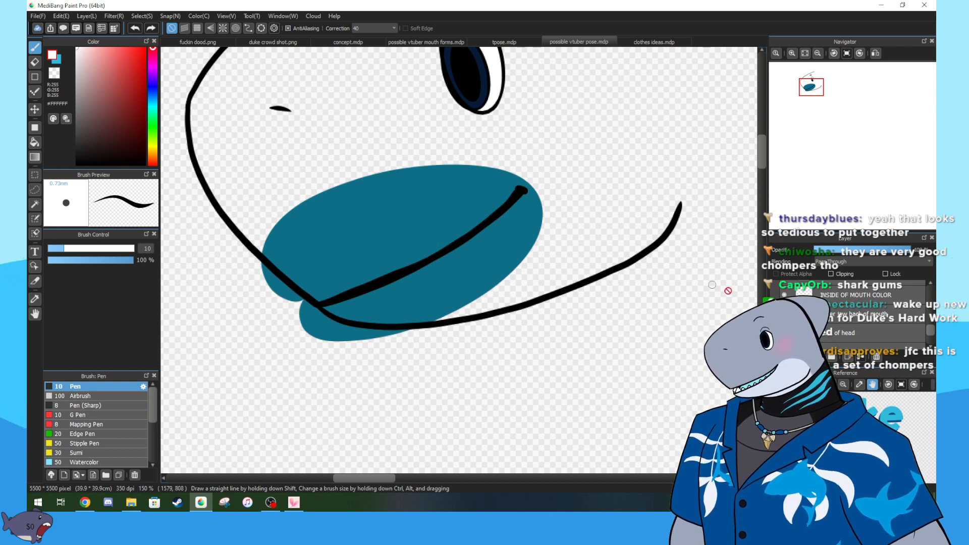
- Toggle the lower jaw back of mouth and back of head layers on and off to inspect their shapes
scroll(784, 314, up, 1)
click(784, 325)
click(777, 325)
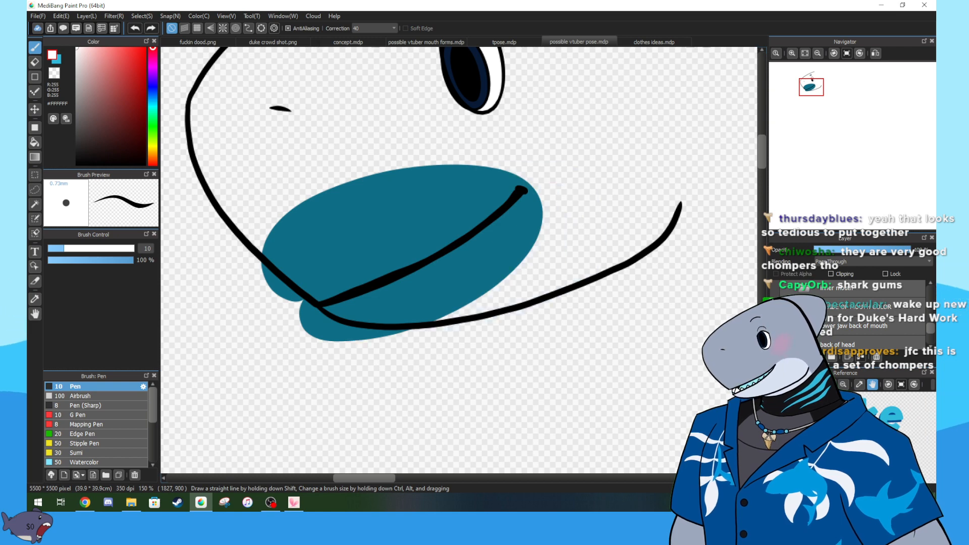
click(777, 344)
click(777, 344)
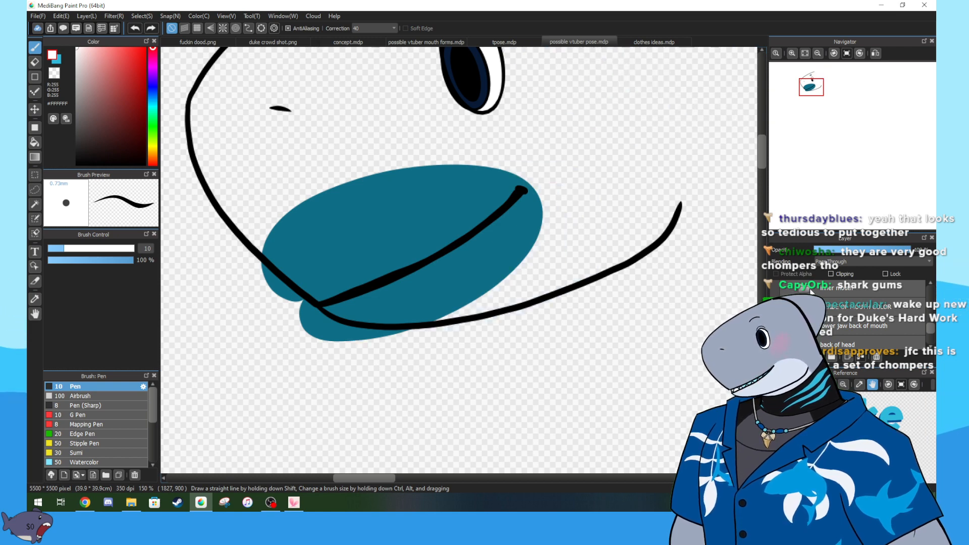
click(777, 345)
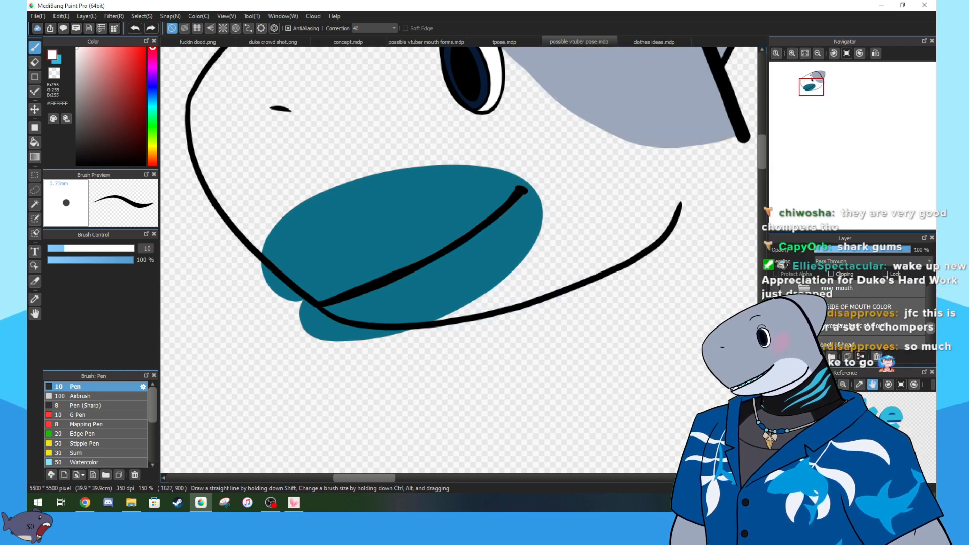
click(777, 345)
drag(813, 97, 810, 95)
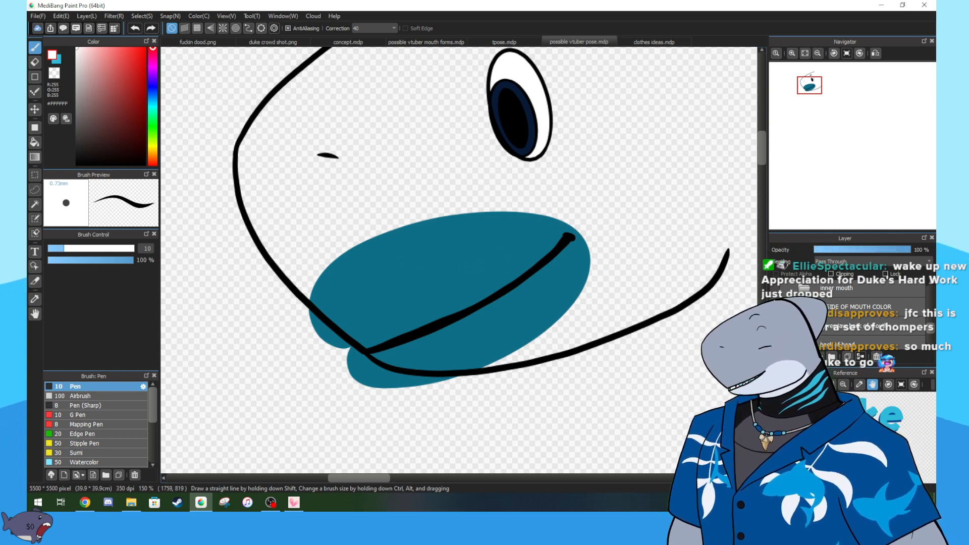
- Switch to the green-screen avatar window, enlarge the shark and reposition it to examine its head and mouth
click(293, 509)
scroll(559, 341, up, 5)
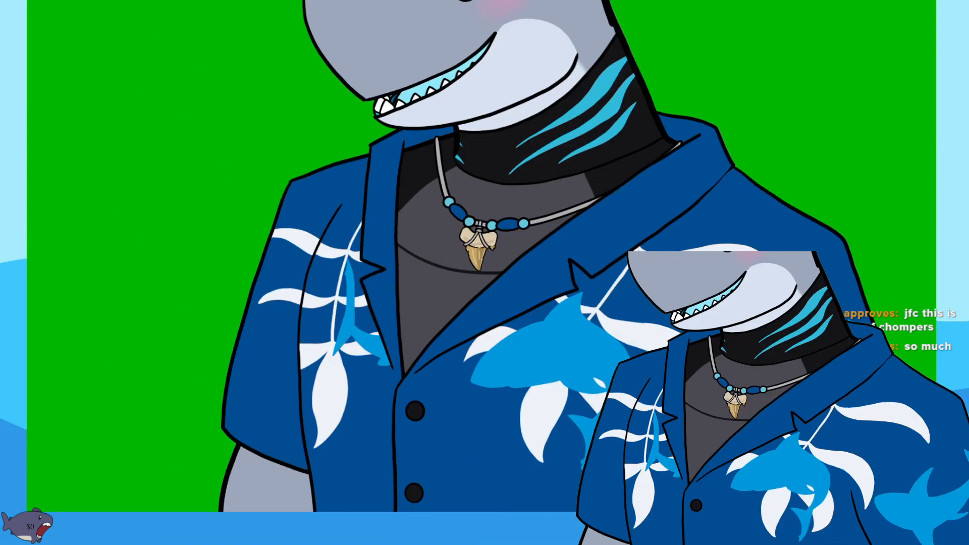
drag(522, 187, 686, 486)
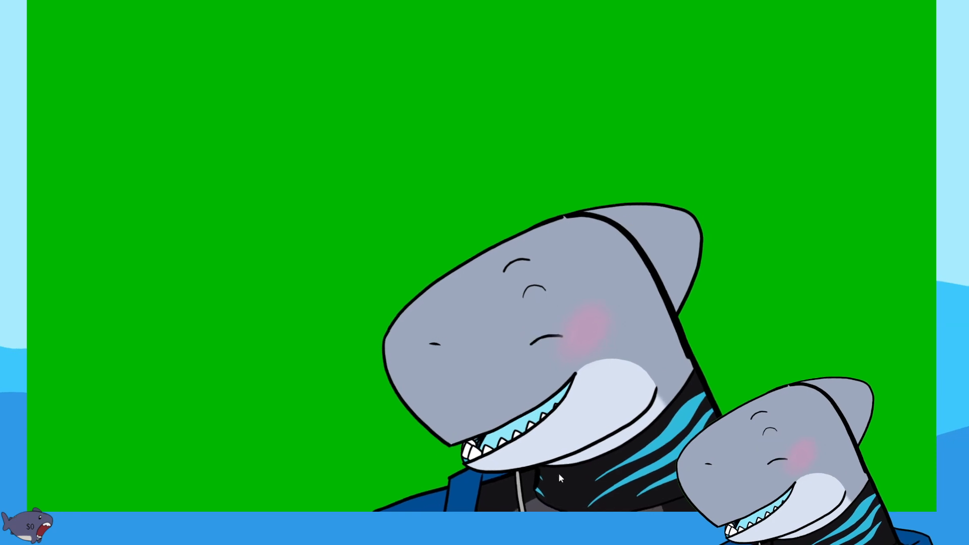
- Leave the full-screen avatar window and return to the possible vtuber pose.mdp drawing in MediBang Paint Pro
key(super)
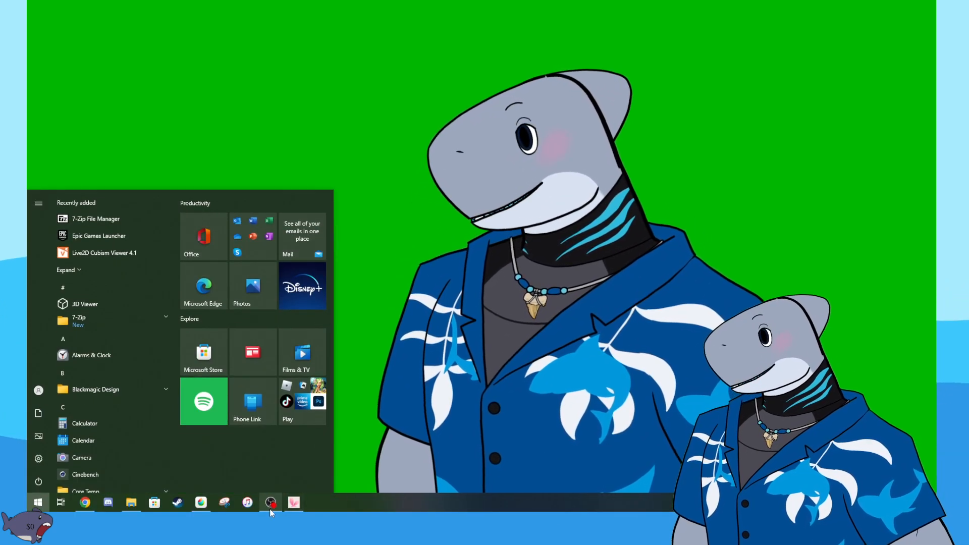
mouse_move(265, 511)
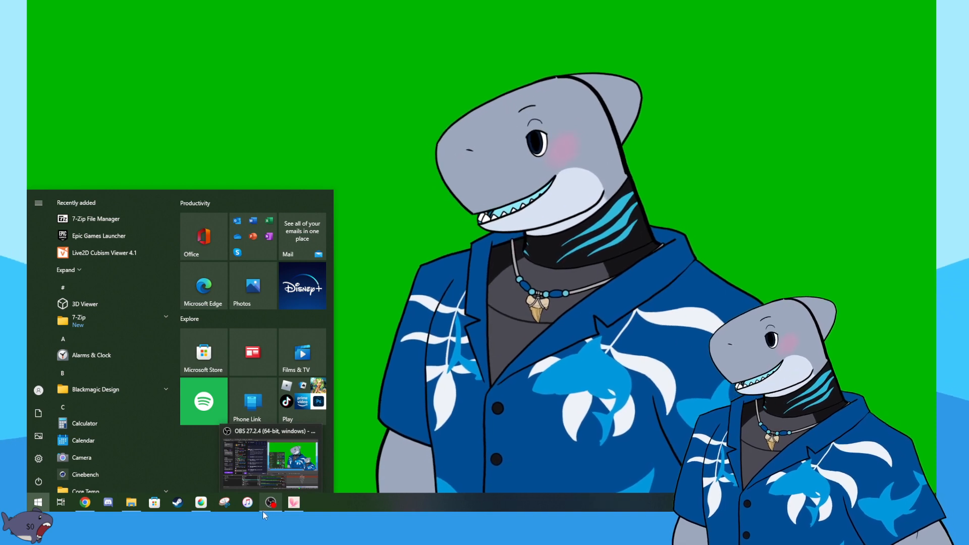
click(130, 506)
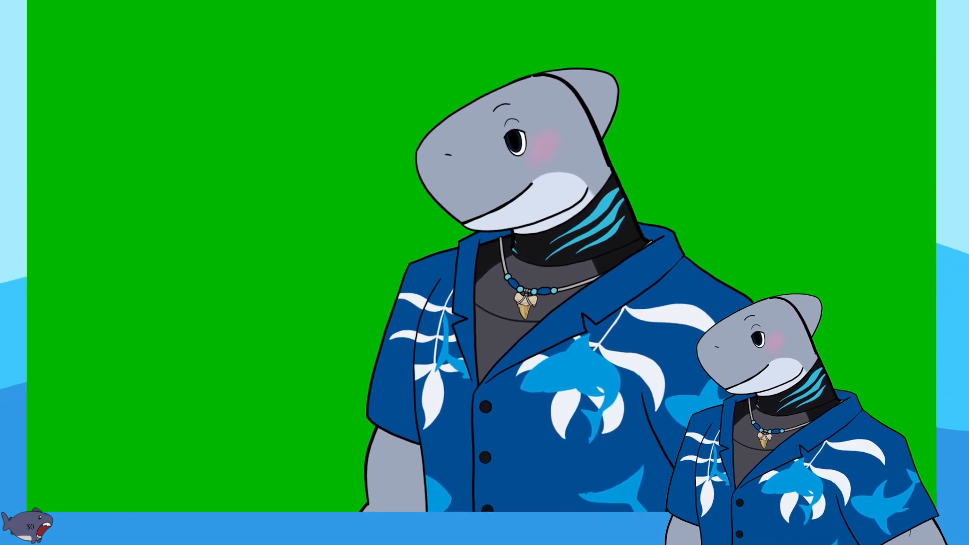
key(super)
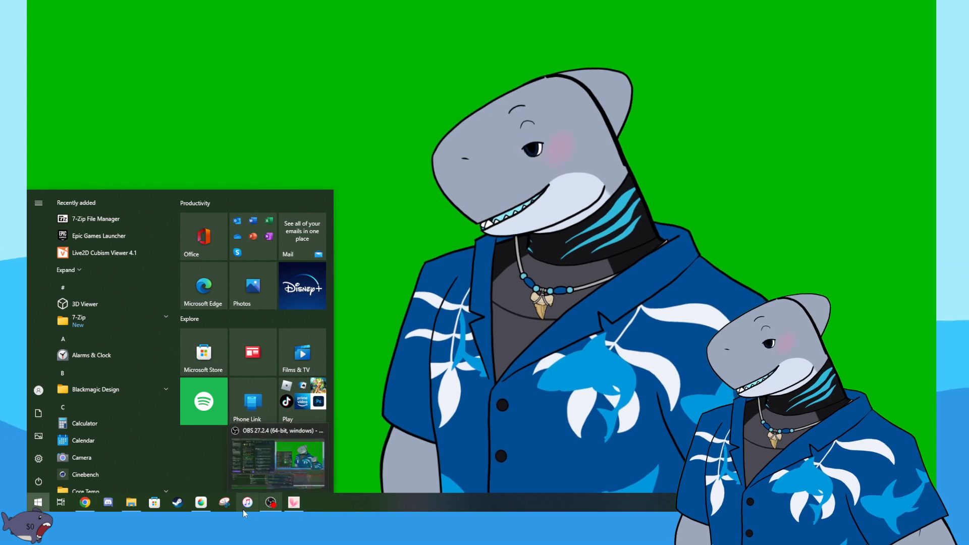
click(201, 502)
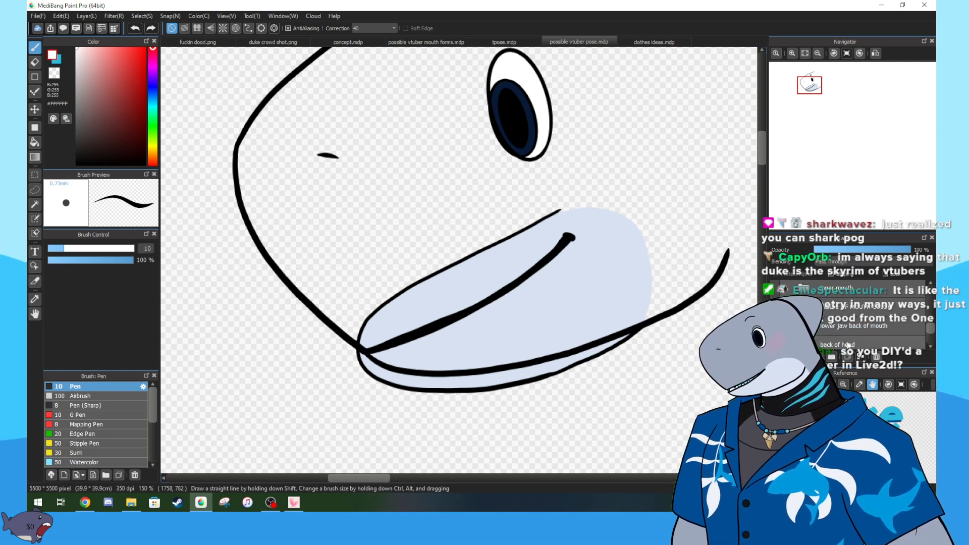
- Hide the lower jaw back of mouth layer and show the back of head layer to inspect its full shape
key(ctrl+z)
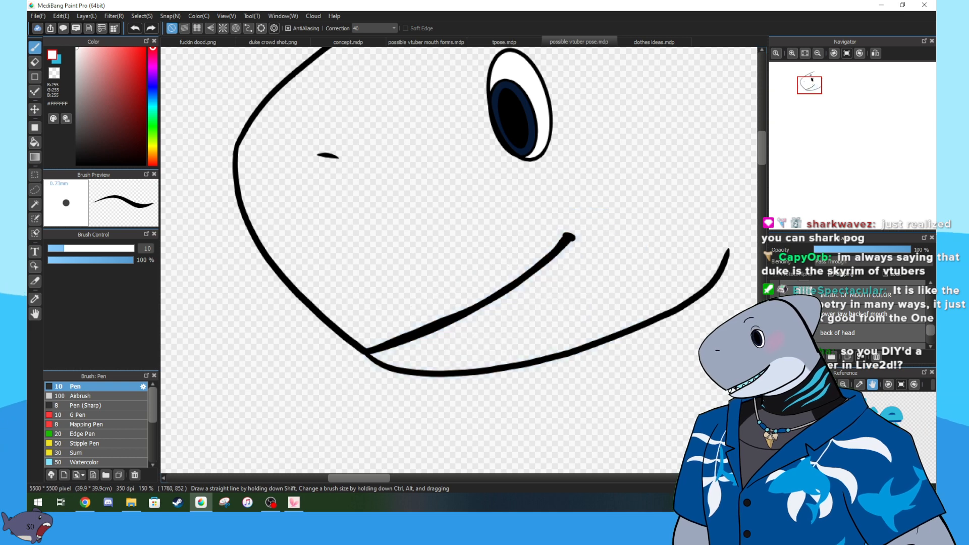
key(ctrl+y)
key(ctrl+z)
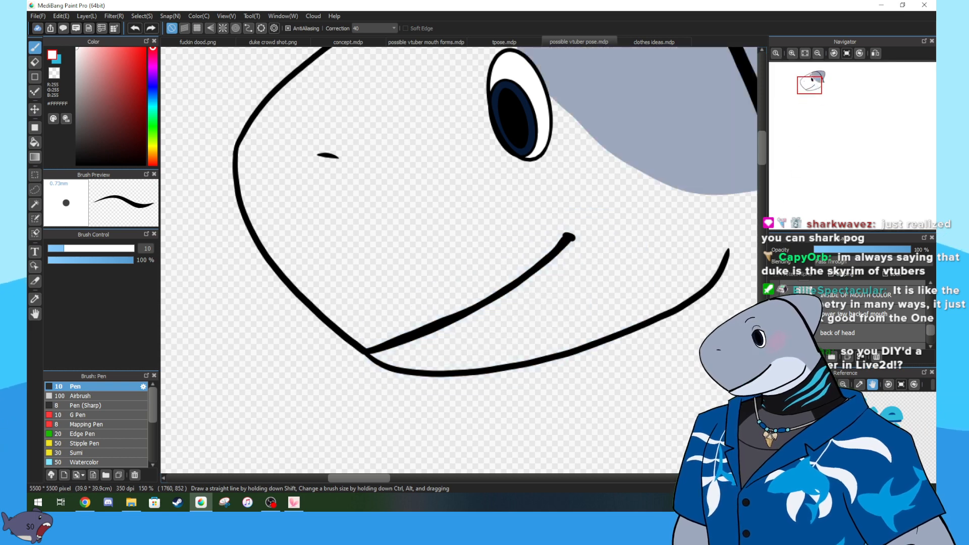
mouse_move(814, 96)
mouse_down()
mouse_move(822, 90)
mouse_move(815, 87)
mouse_up()
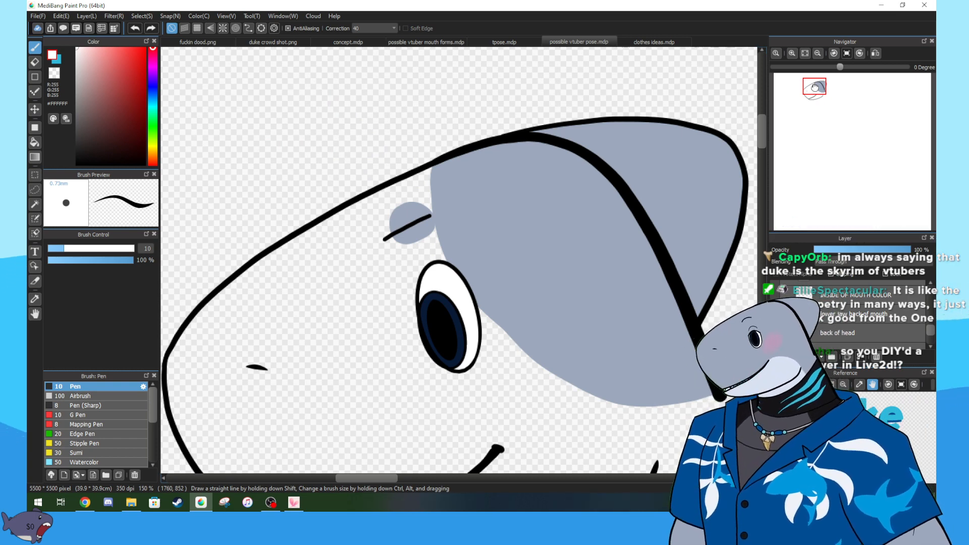
- Hide the back of head layer and show the grey under color shape behind the face
scroll(807, 318, down, 2)
click(777, 297)
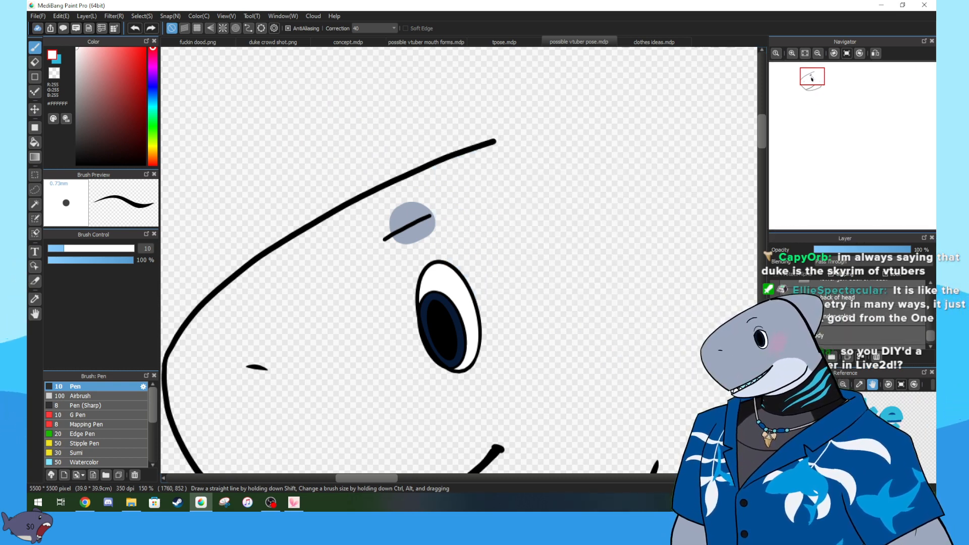
click(777, 316)
mouse_move(814, 88)
mouse_down()
mouse_move(823, 96)
mouse_move(813, 92)
mouse_up()
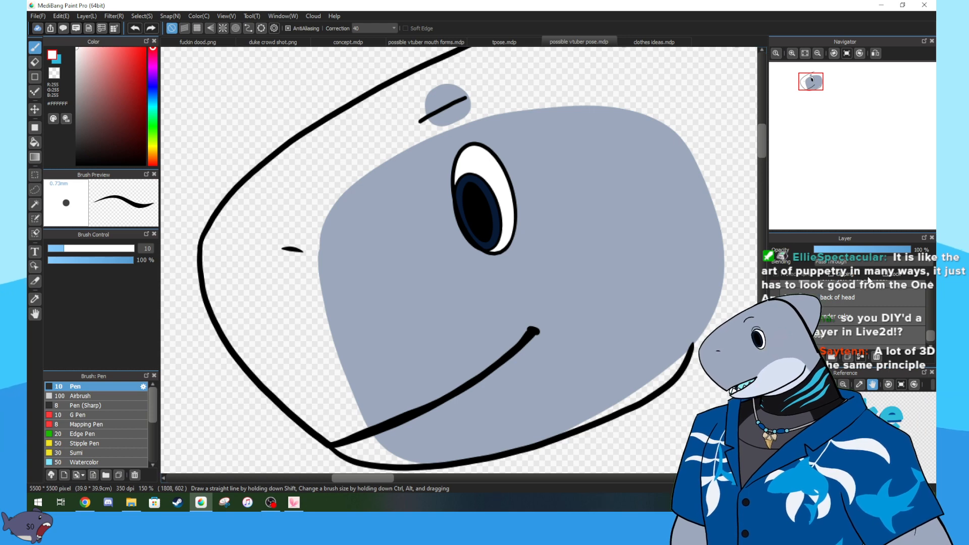
scroll(865, 278, up, 4)
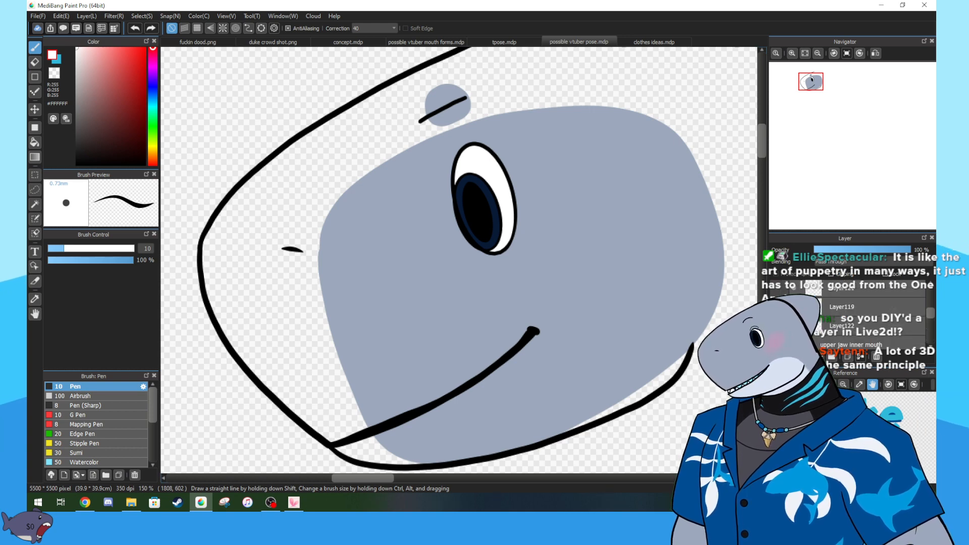
scroll(866, 302, up, 4)
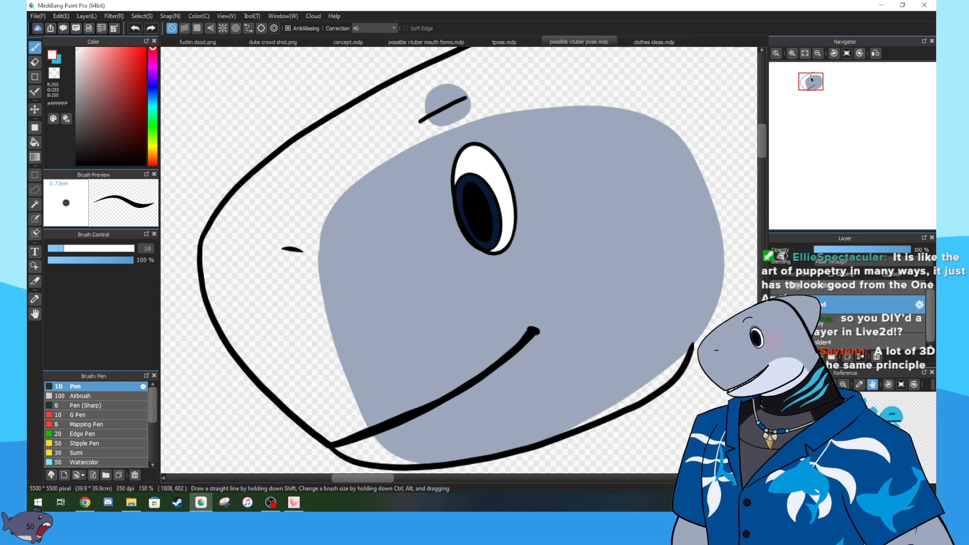
scroll(866, 303, up, 1)
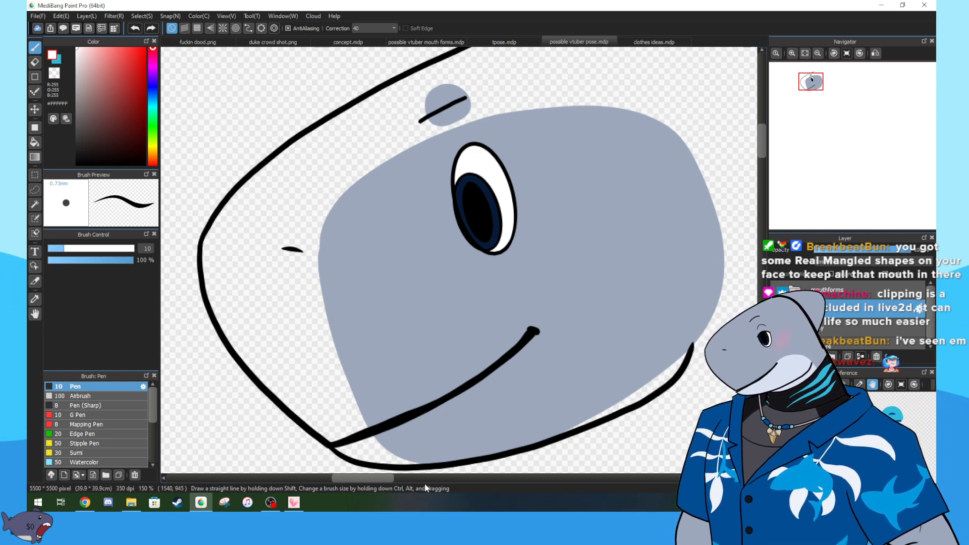
- Close fuckin dood.png, duke crowd shot.png and concept.mdp, discarding unsaved changes
mouse_move(198, 503)
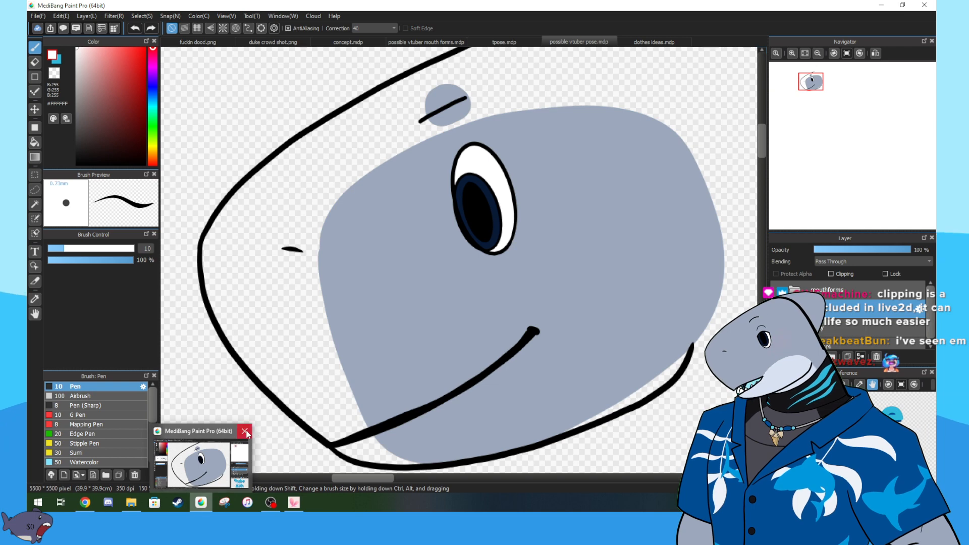
click(207, 42)
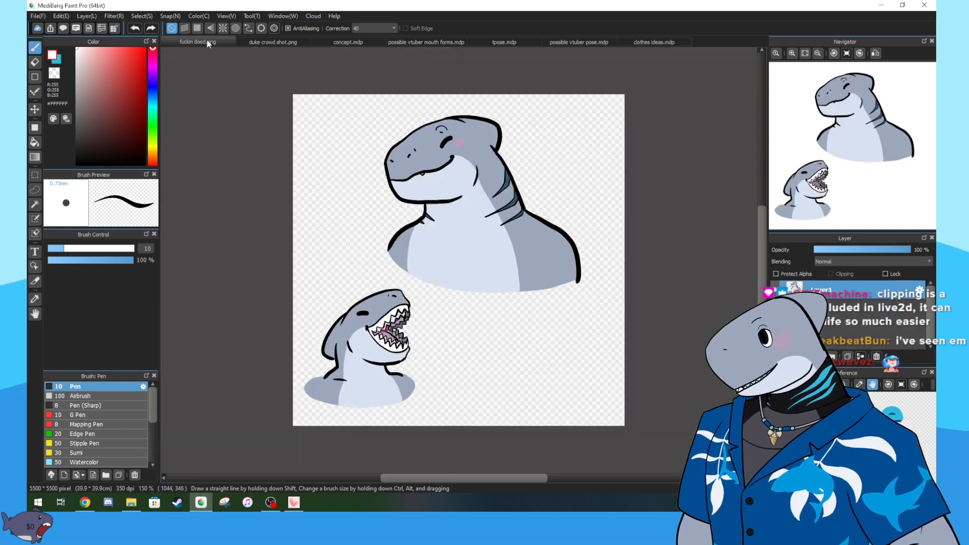
key(ctrl+w)
key(ctrl+w)
key(ctrl+w)
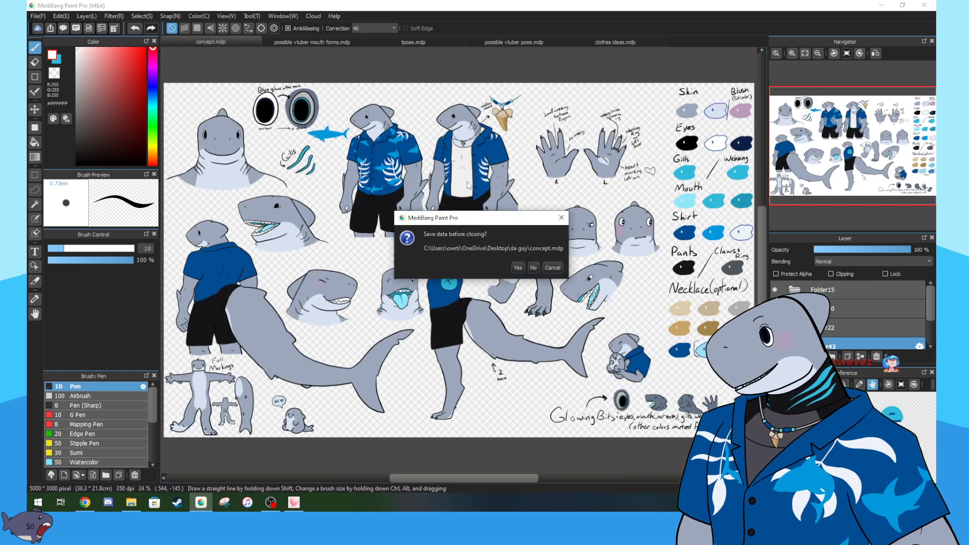
click(533, 267)
- Close possible vtuber mouth forms.mdp without saving, plus tpose.mdp and clothes ideas.mdp, keeping only the pose drawing open
key(ctrl+w)
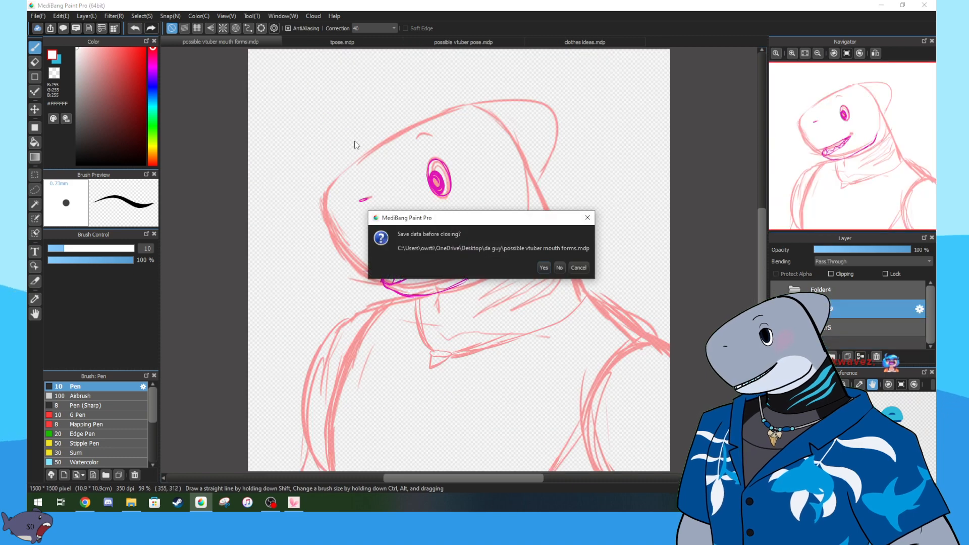
click(559, 268)
key(ctrl+w)
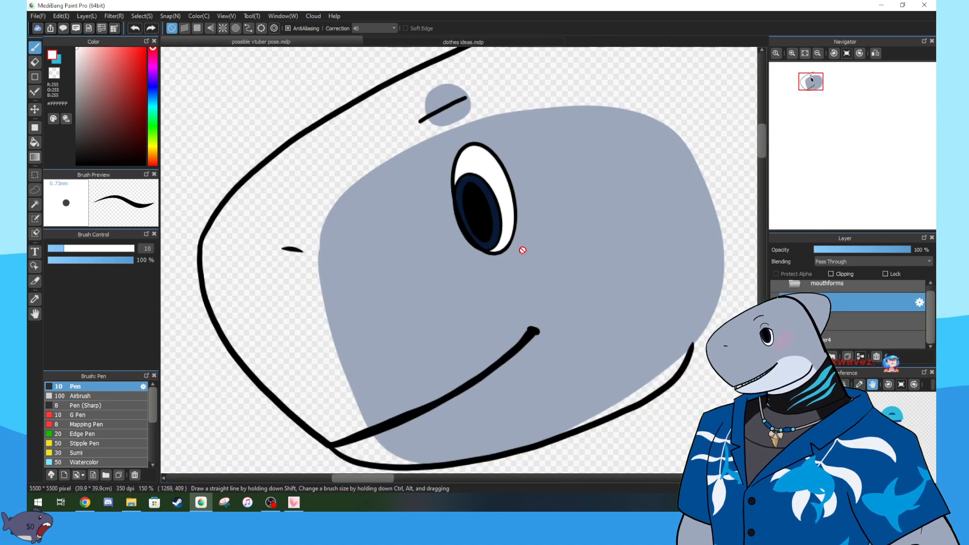
key(ctrl+w)
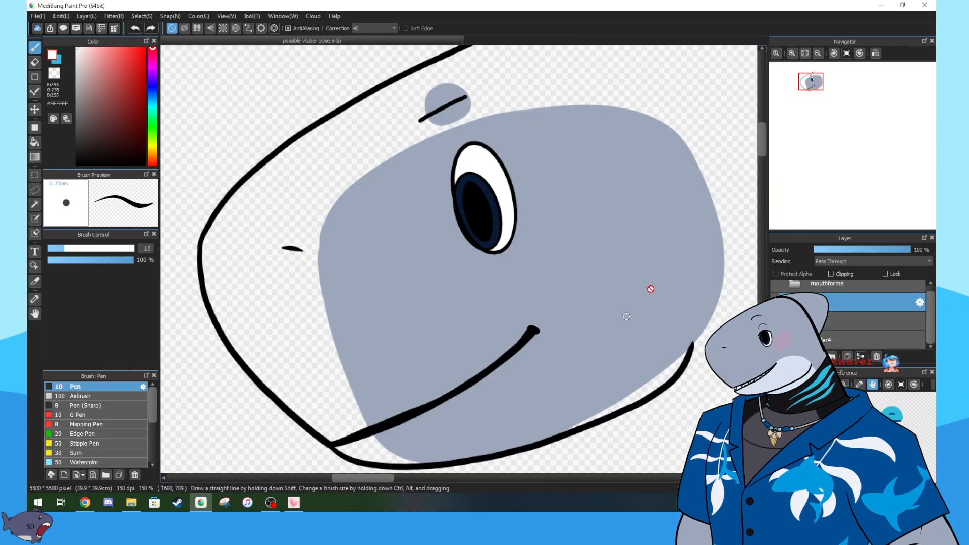
click(809, 55)
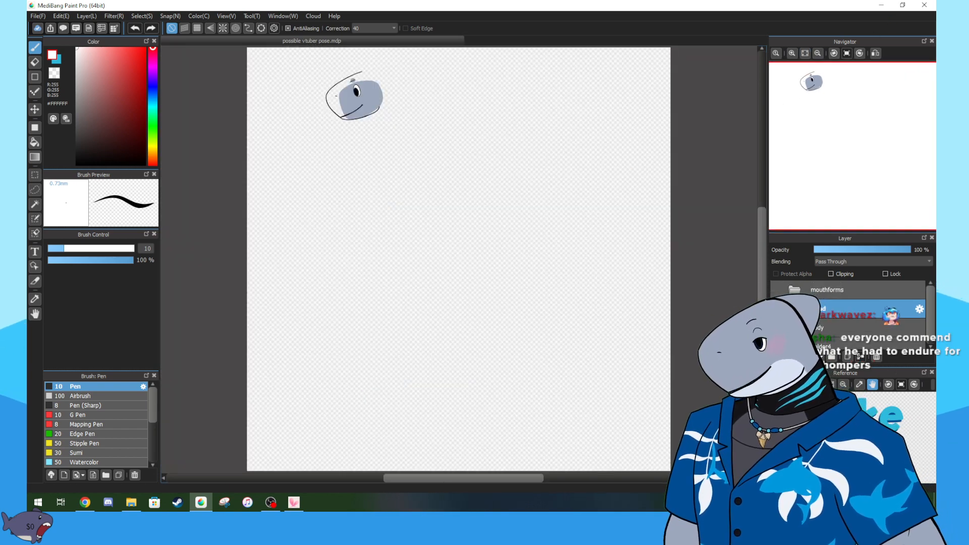
- Switch to Live2D Cubism Editor with dukeofash vtuber.cmo3 and dismiss the startup message and new-version notice
key(alt+Tab)
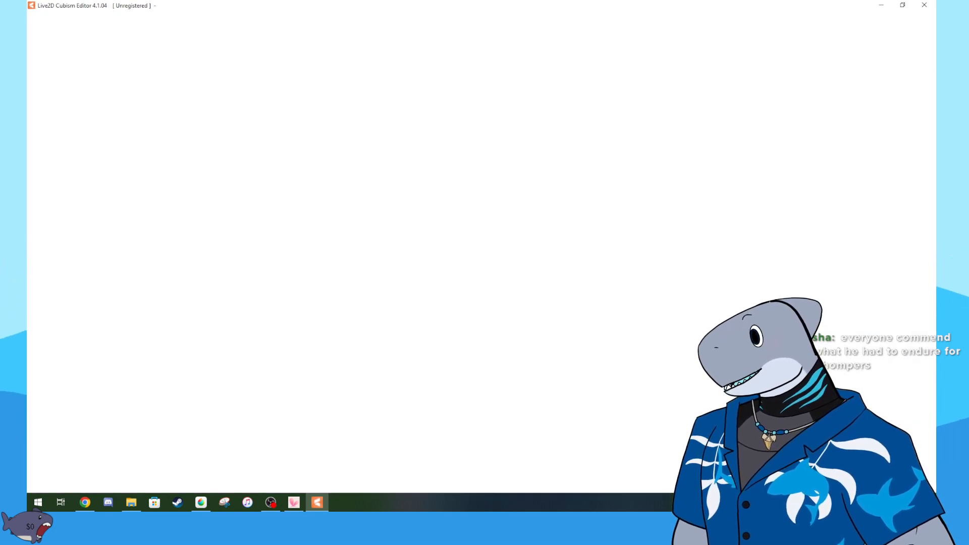
key(Return)
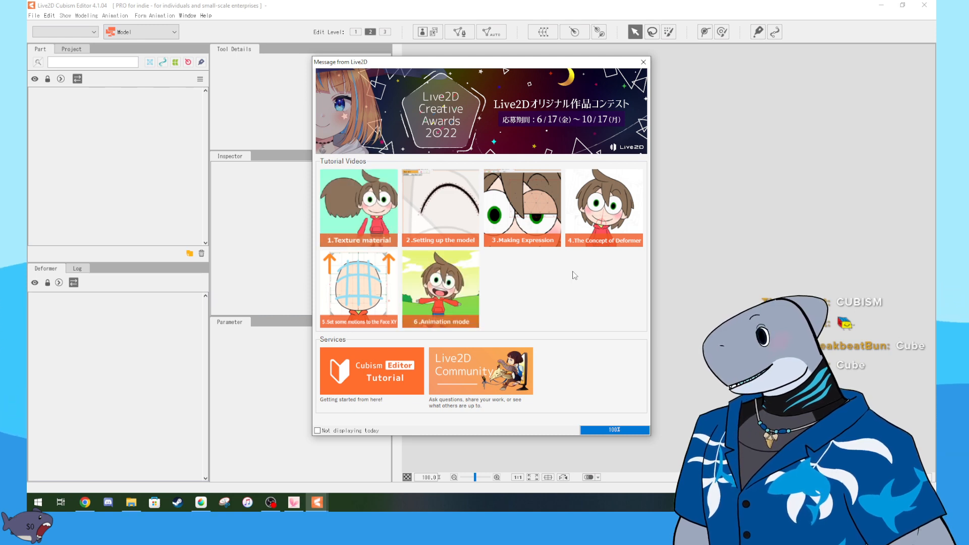
click(642, 62)
click(751, 194)
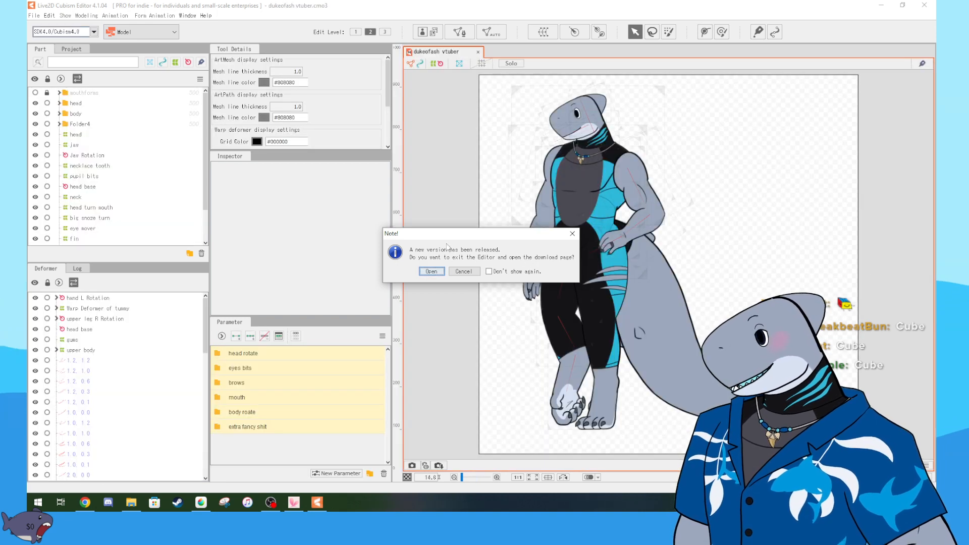
click(572, 233)
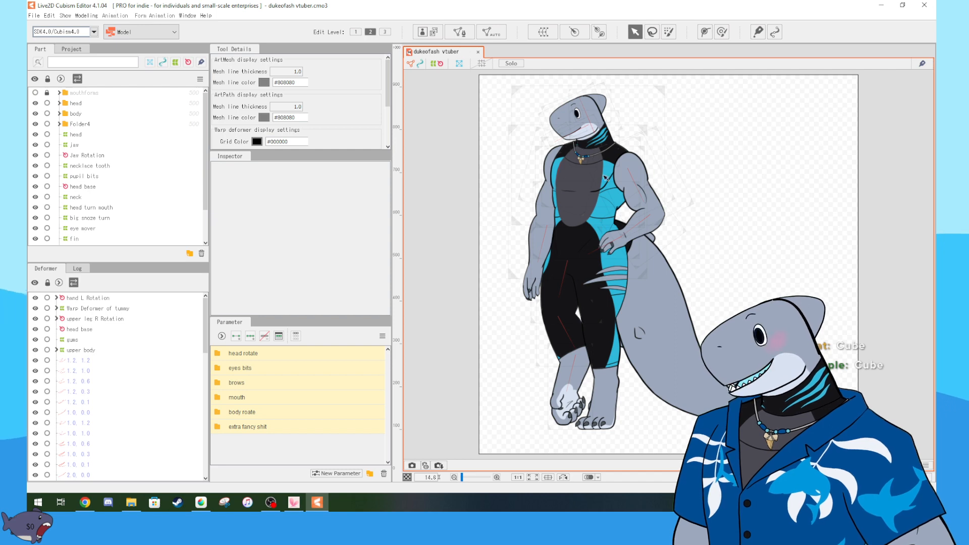
- Examine the shark model's head and neck up close in the Live2D canvas
scroll(700, 182, up, 2)
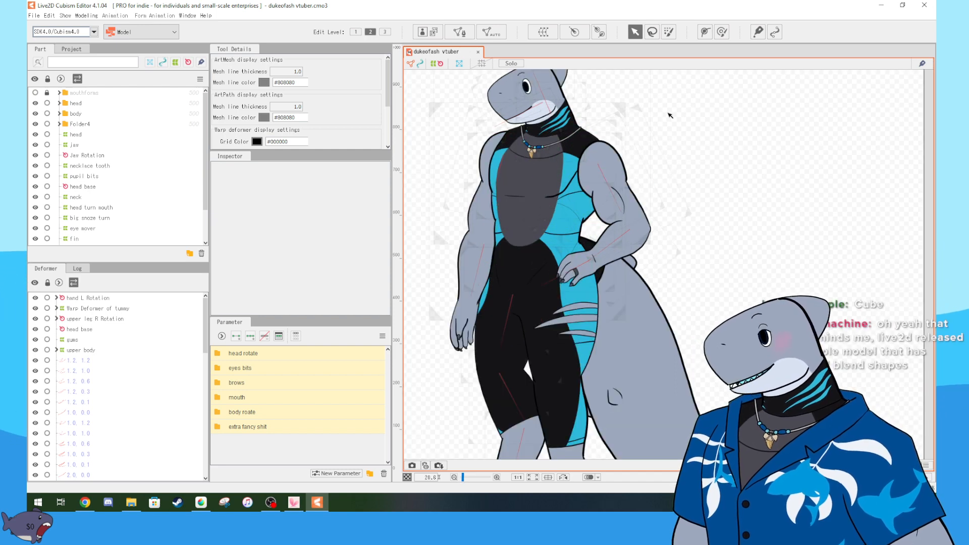
scroll(690, 222, up, 10)
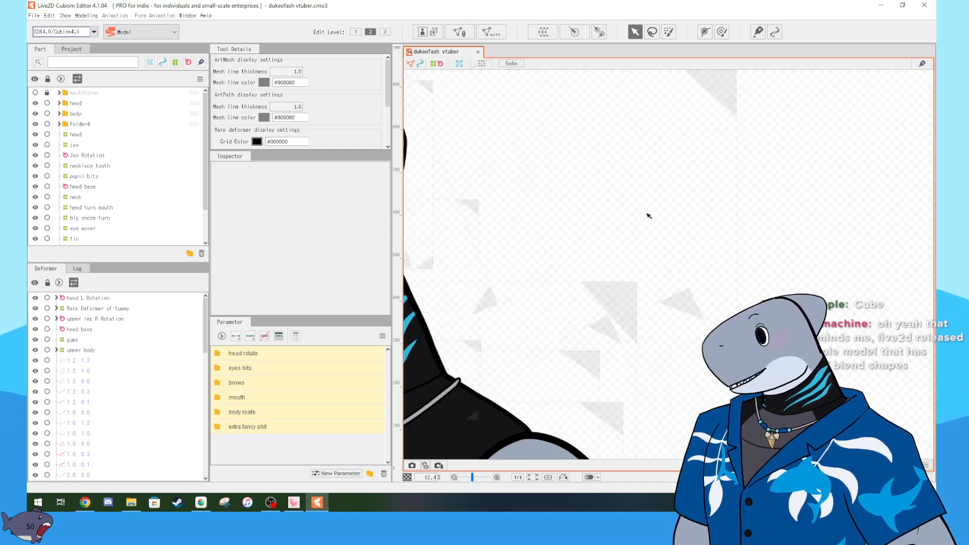
scroll(690, 222, down, 3)
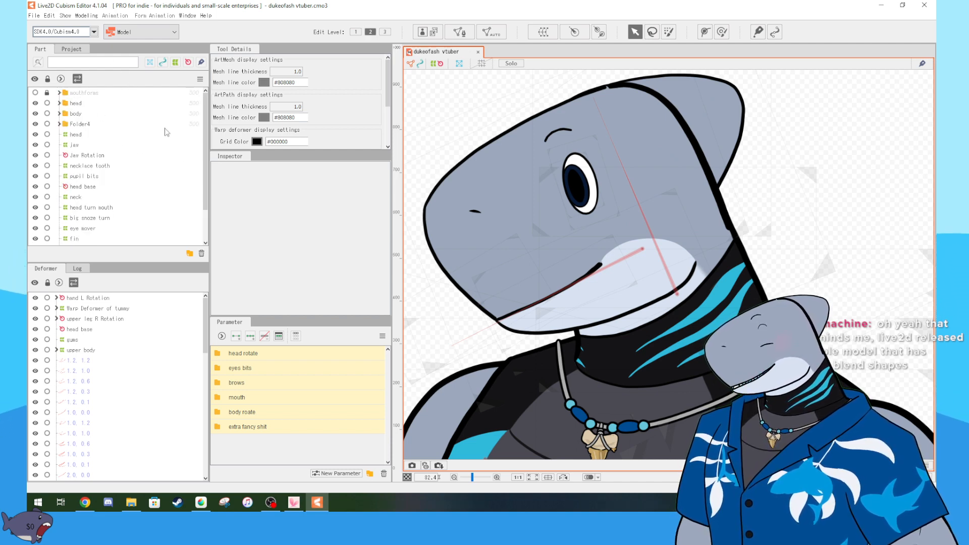
click(201, 502)
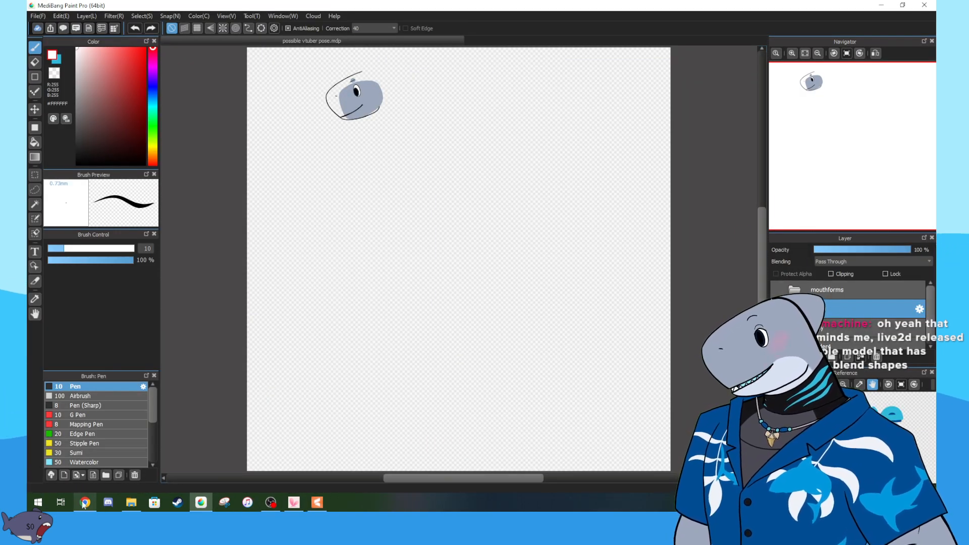
click(317, 502)
- Select the jaw warp deformer, view the Create Warp Deformer options without creating one, and try moving the jaw aside before undoing the move
scroll(198, 203, down, 2)
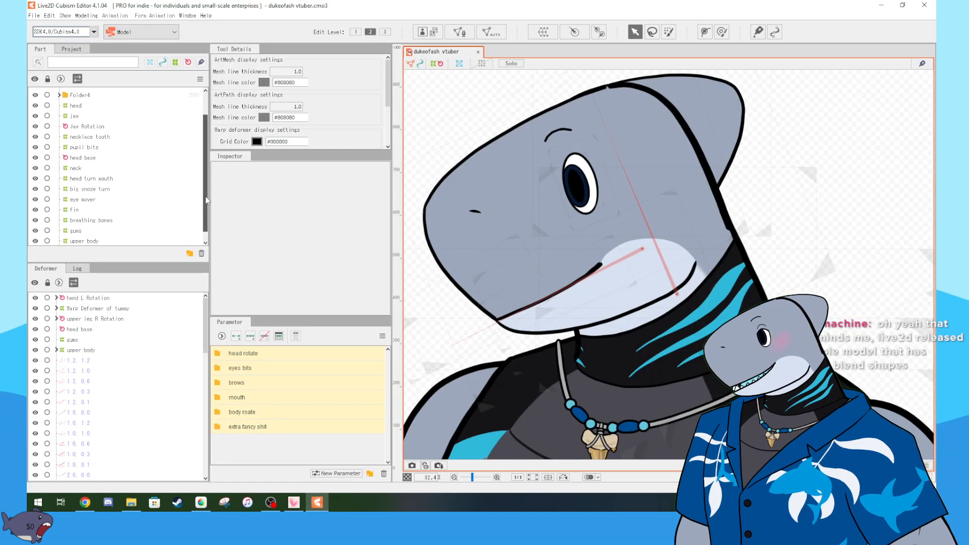
scroll(199, 203, up, 1)
click(75, 120)
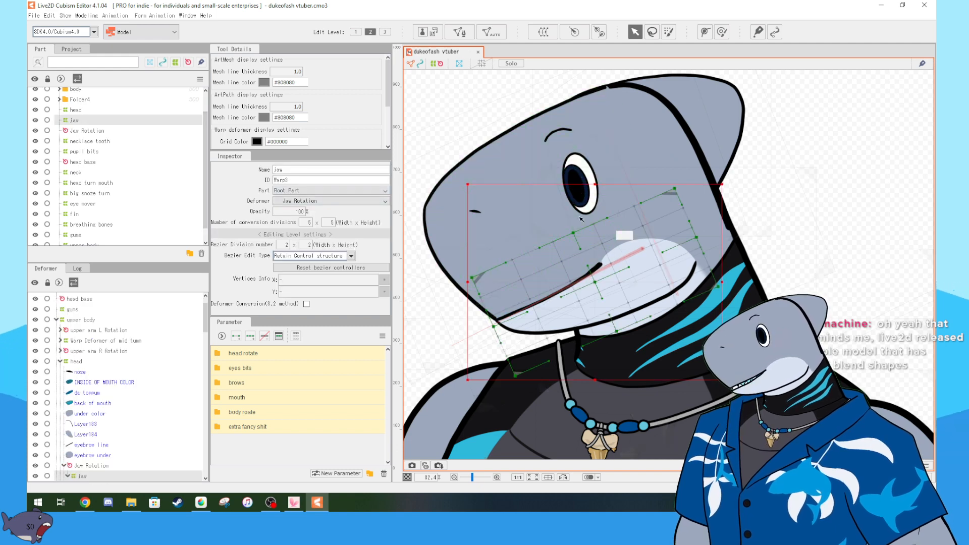
click(540, 36)
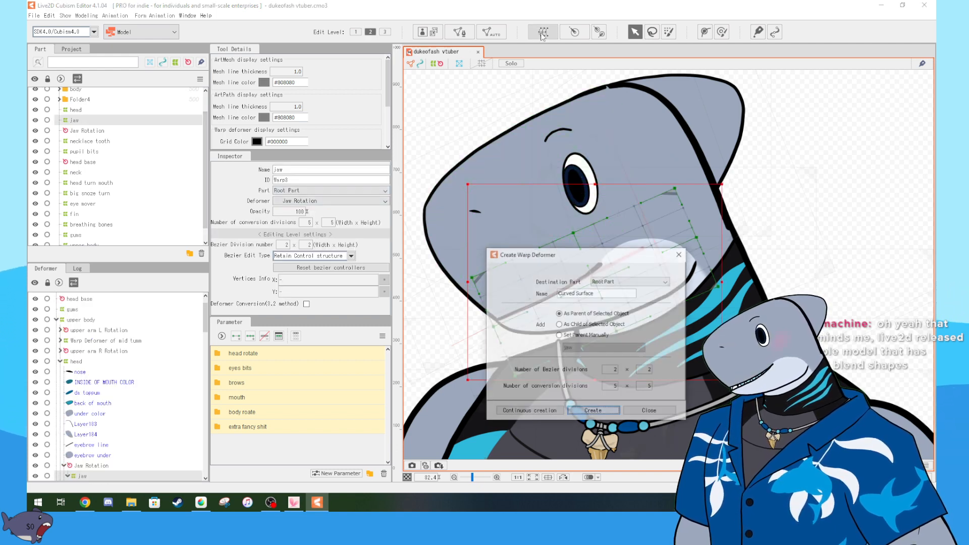
click(679, 254)
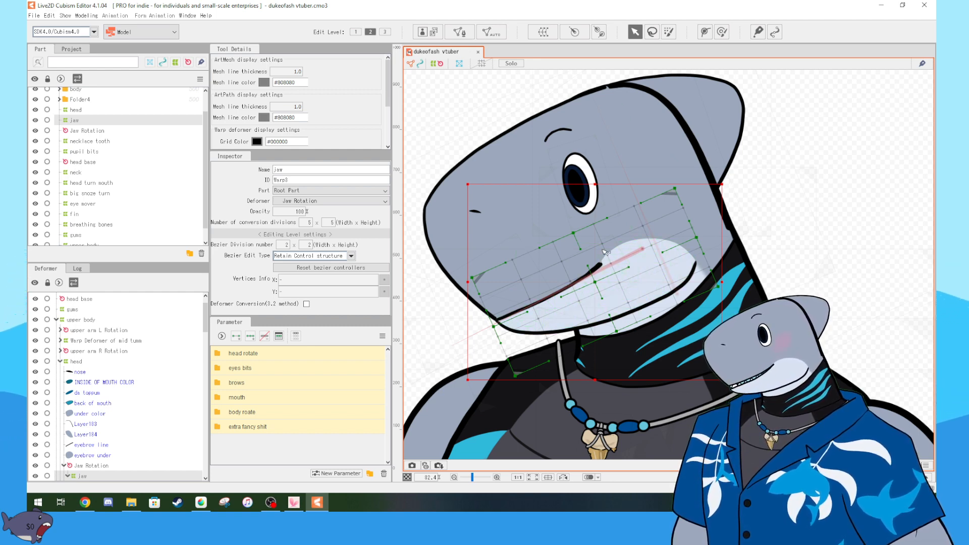
drag(595, 282, 771, 253)
key(ctrl+z)
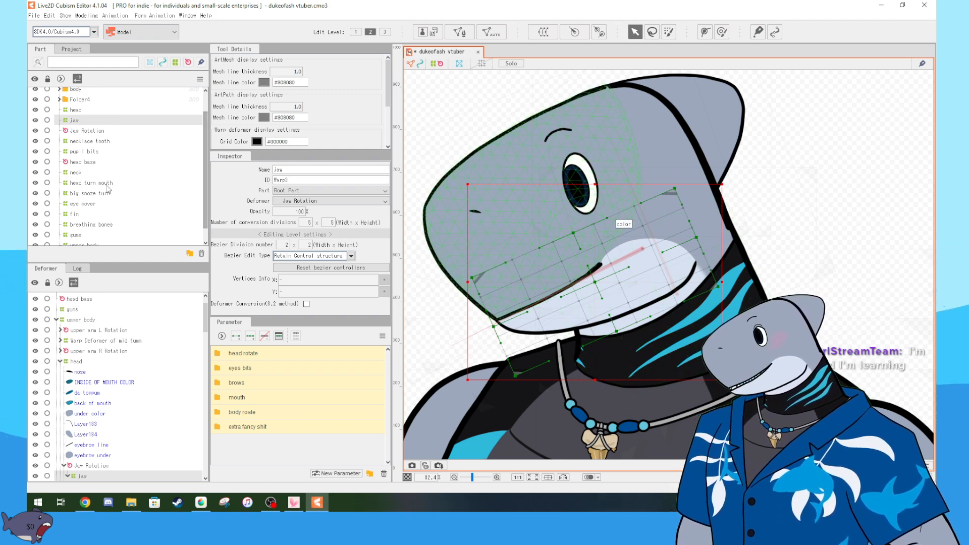
- Select the upper body warp deformer and examine how its grid covers the shark's head, neck and torso
scroll(114, 191, down, 1)
click(84, 230)
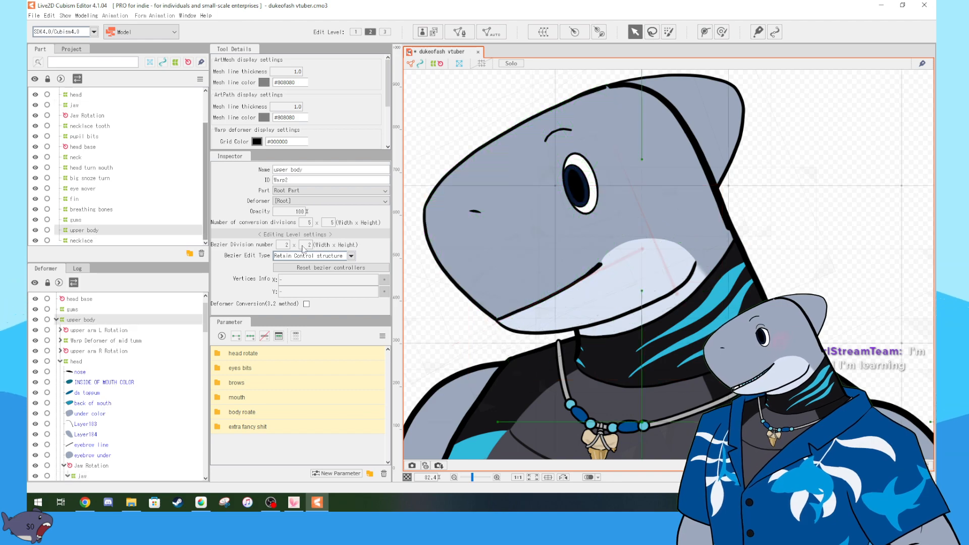
scroll(688, 272, down, 2)
scroll(688, 272, down, 2)
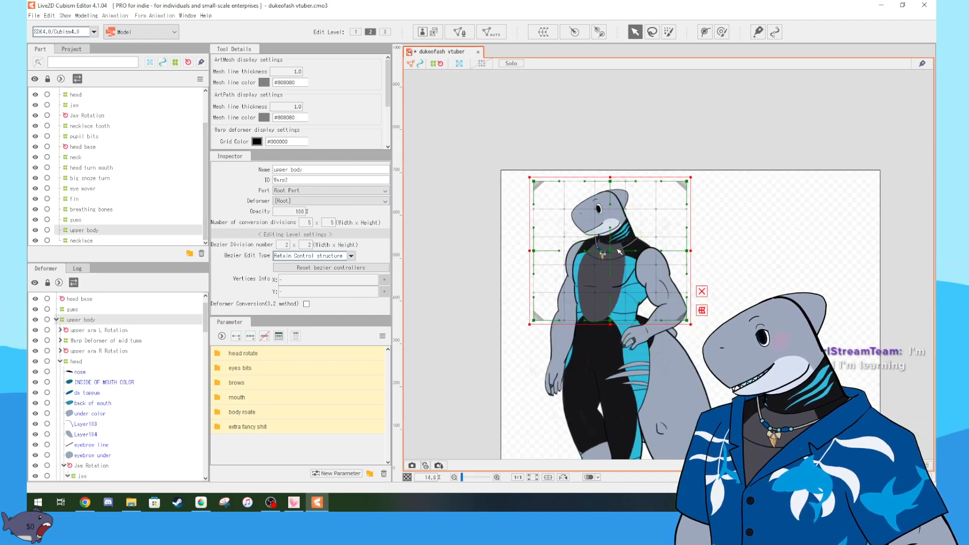
scroll(614, 245, up, 3)
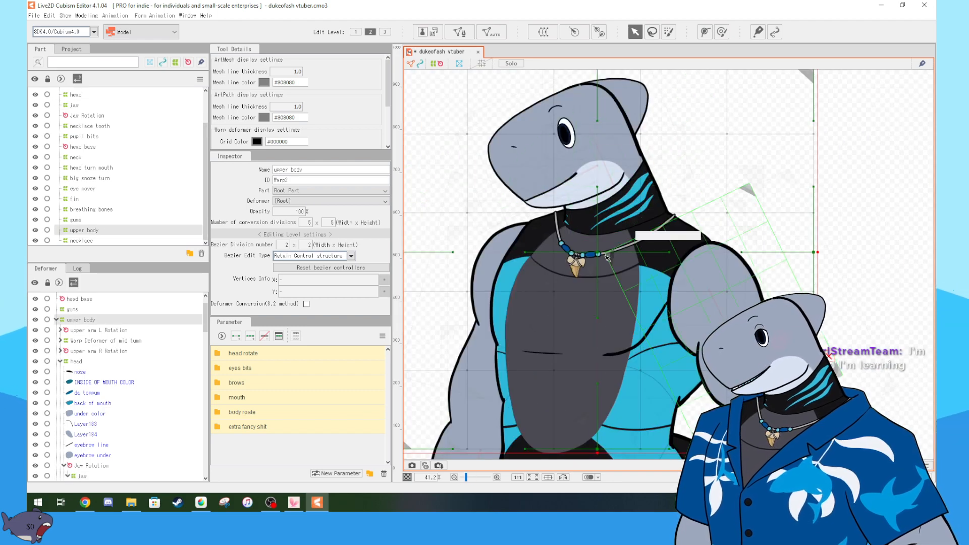
scroll(600, 255, up, 2)
scroll(598, 283, down, 2)
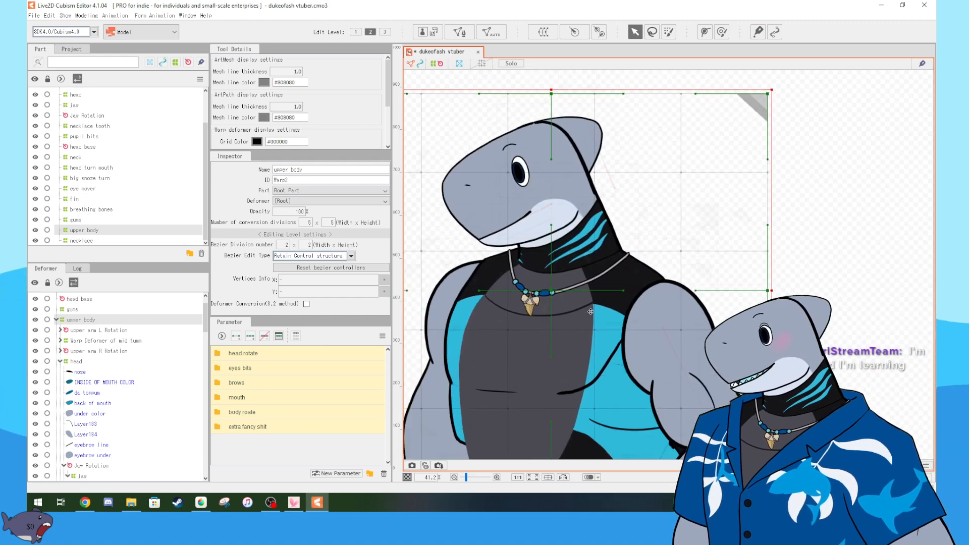
scroll(595, 312, up, 2)
scroll(593, 334, down, 2)
drag(593, 334, 677, 317)
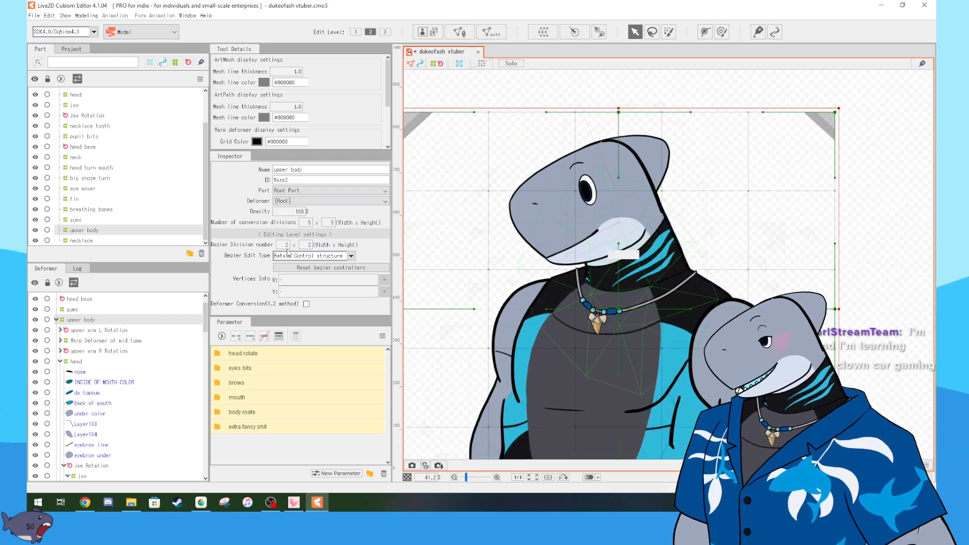
drag(631, 288, 611, 229)
- Try moving the neck warp deformer to see how the neck shifts, then clear the selection
scroll(91, 182, up, 2)
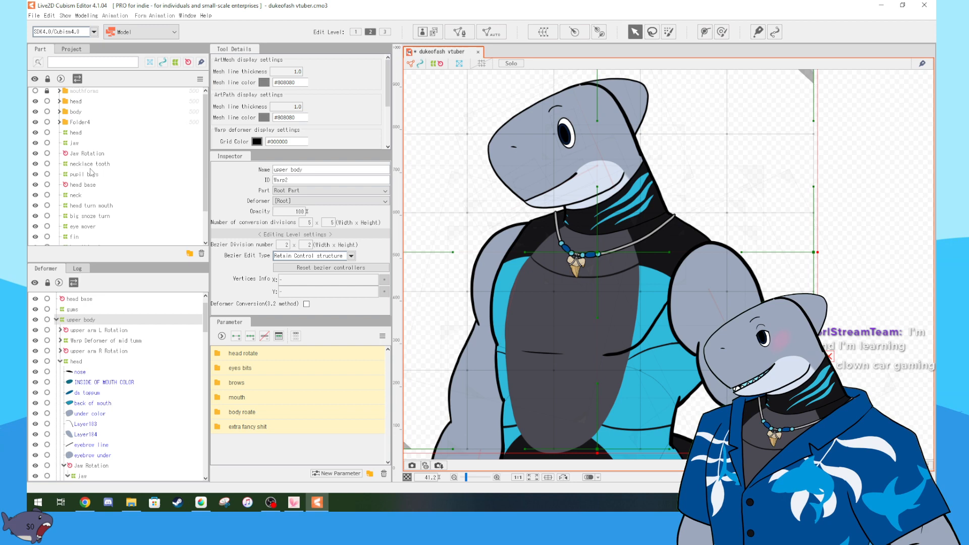
click(75, 195)
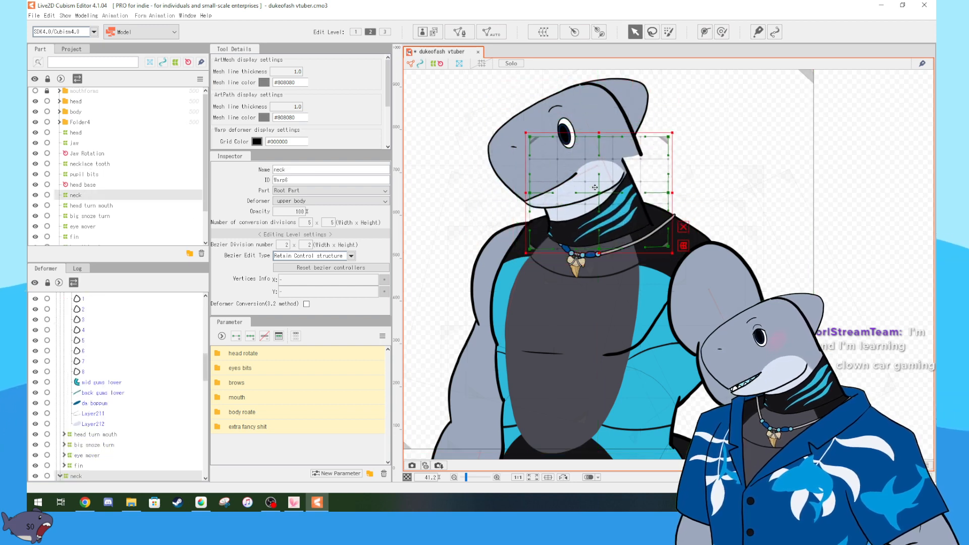
drag(595, 187, 611, 175)
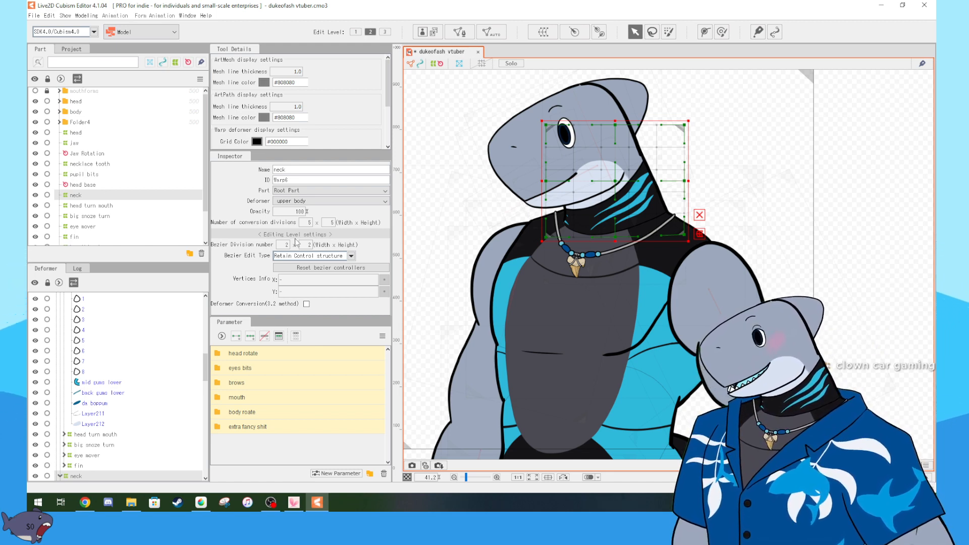
click(892, 210)
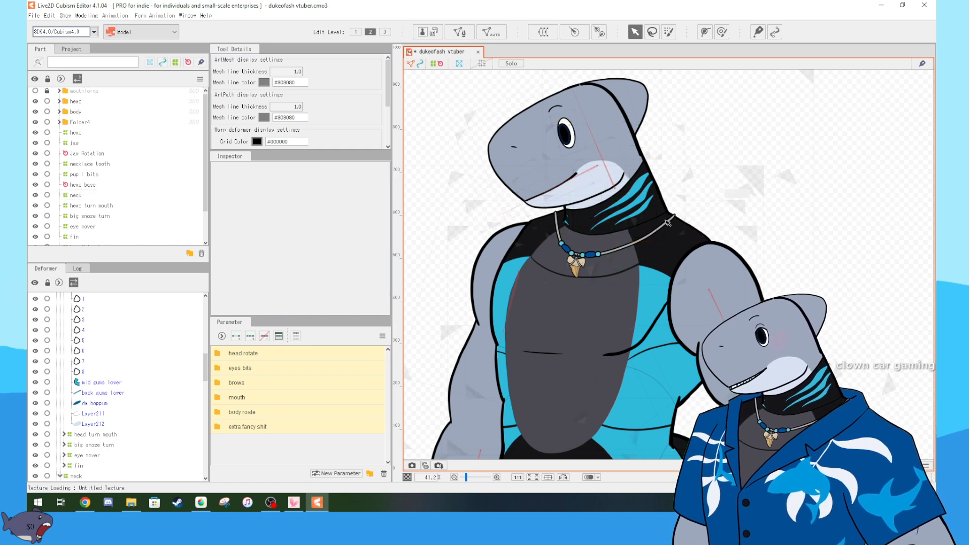
- Select the head base rotation deformer and view the New Rotation Deformer options without creating one
scroll(618, 204, up, 2)
drag(619, 178, 671, 243)
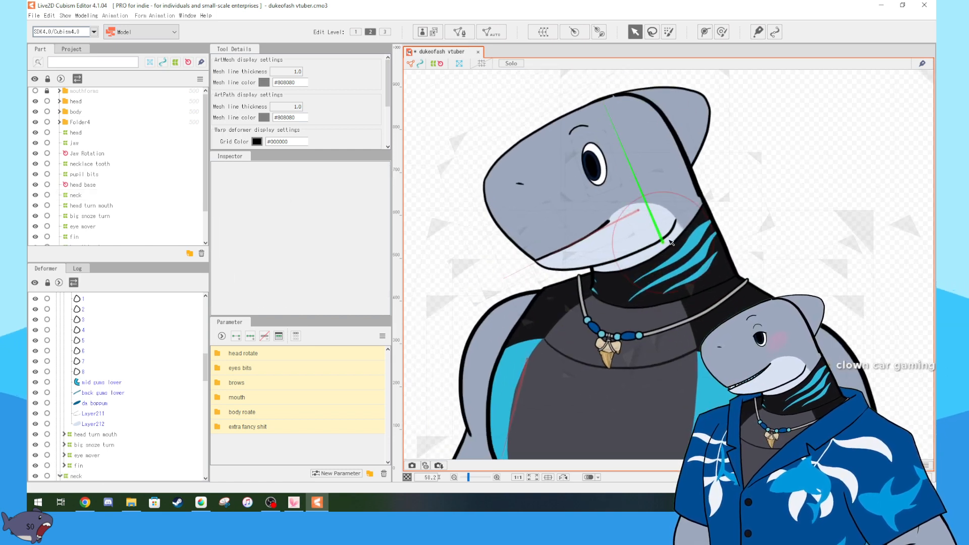
click(670, 244)
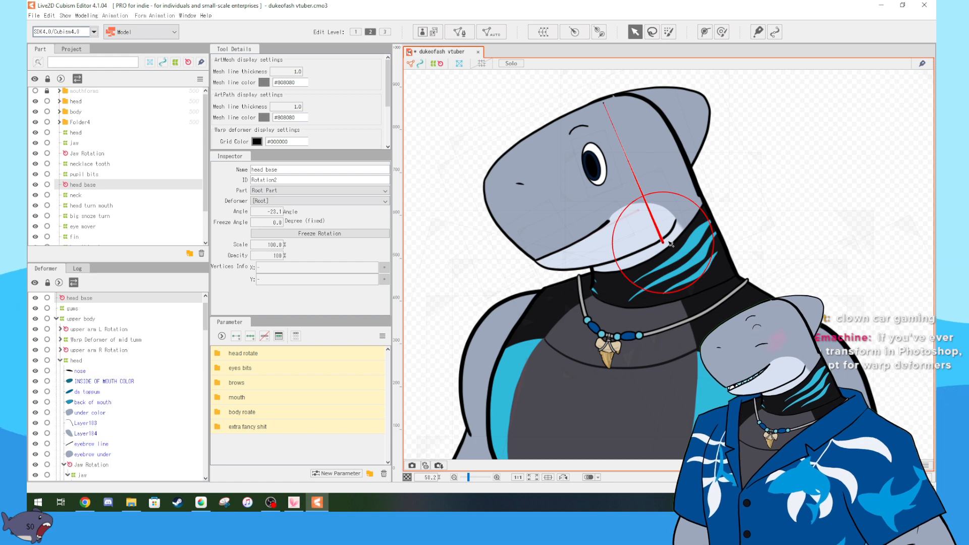
click(572, 34)
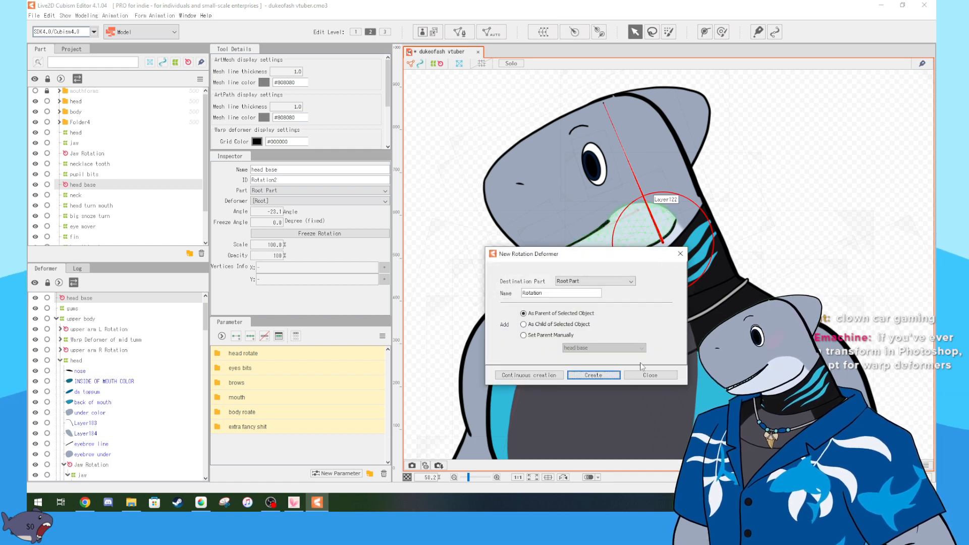
click(647, 375)
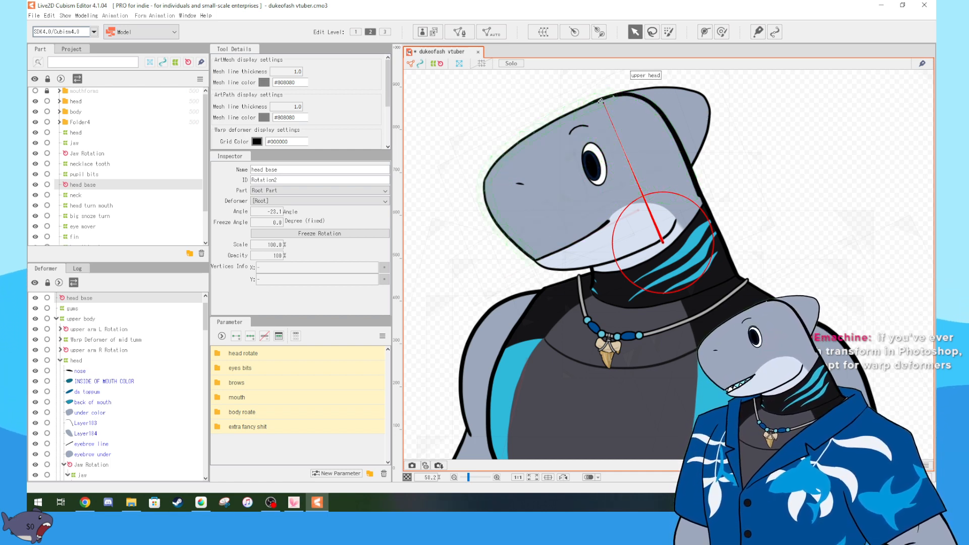
- Try rotating the head base deformer in both directions and undo each rotation
drag(600, 101, 587, 110)
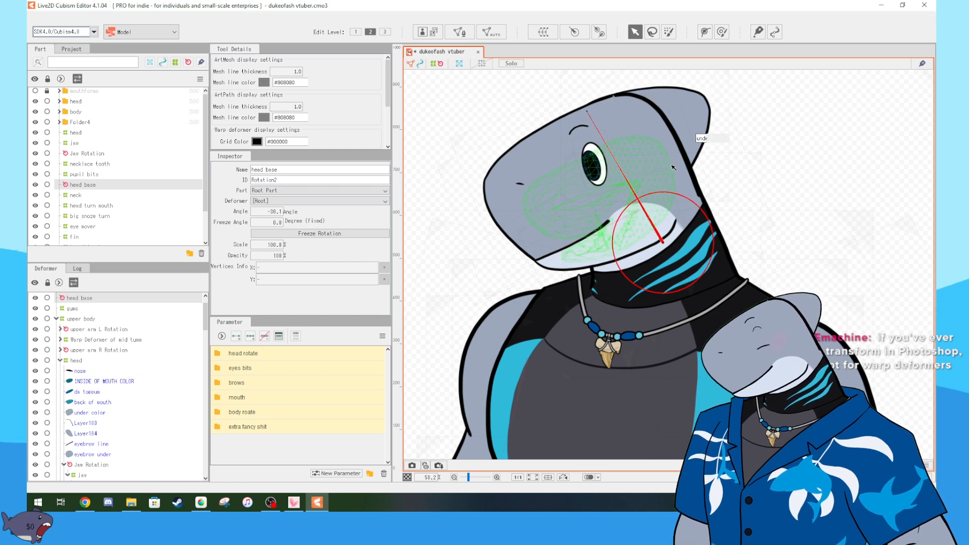
key(ctrl+z)
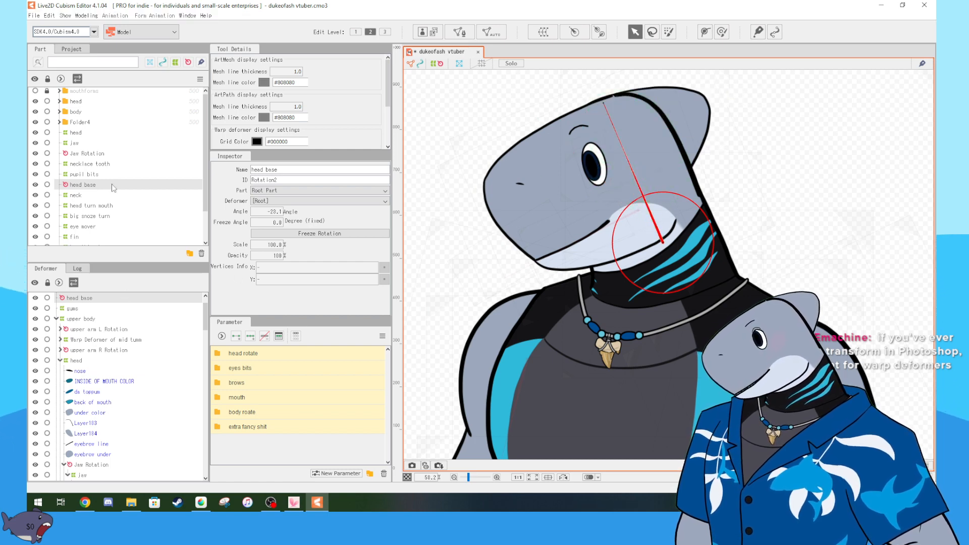
drag(603, 102, 641, 123)
scroll(641, 123, down, 2)
key(ctrl+z)
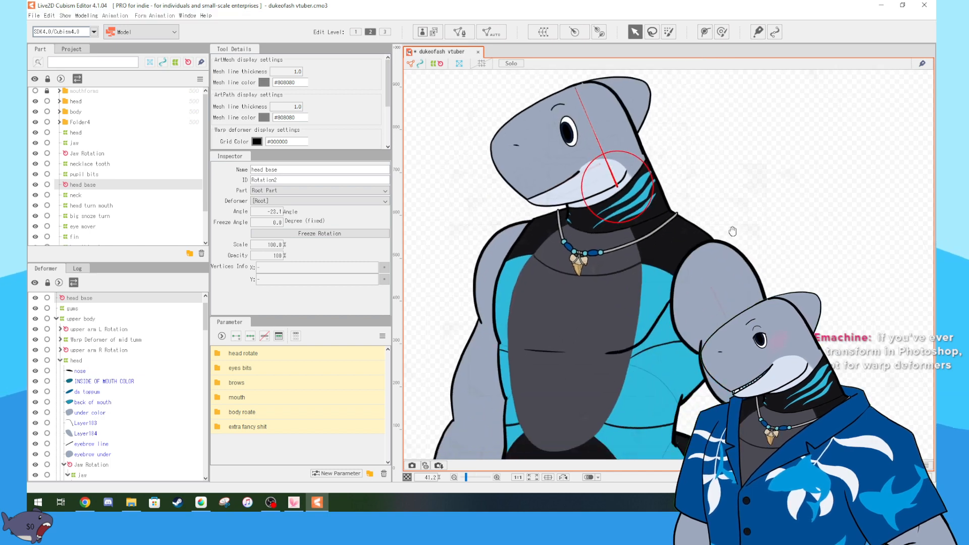
- Try swinging the upper arm with the upper arm L Rotation deformer and undo the change
click(738, 296)
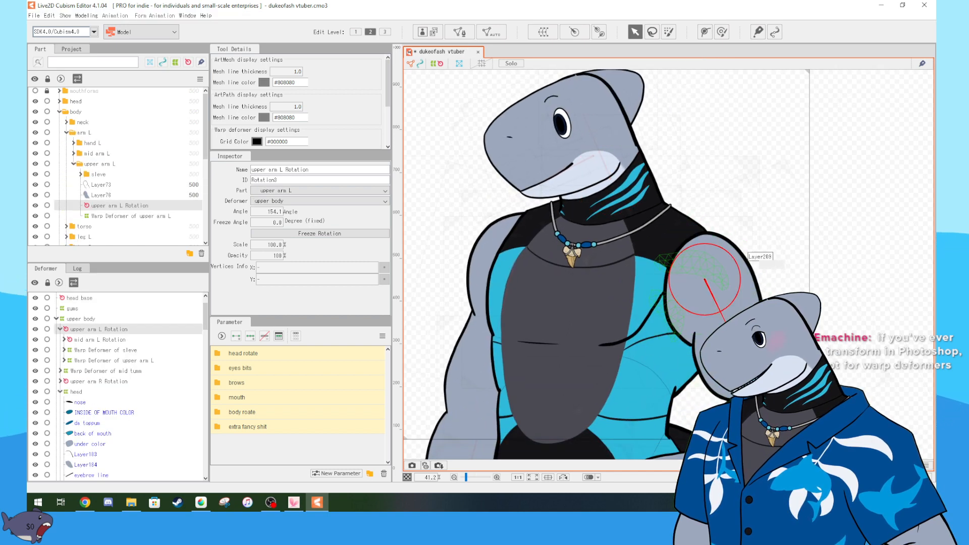
drag(724, 321, 690, 343)
key(ctrl+z)
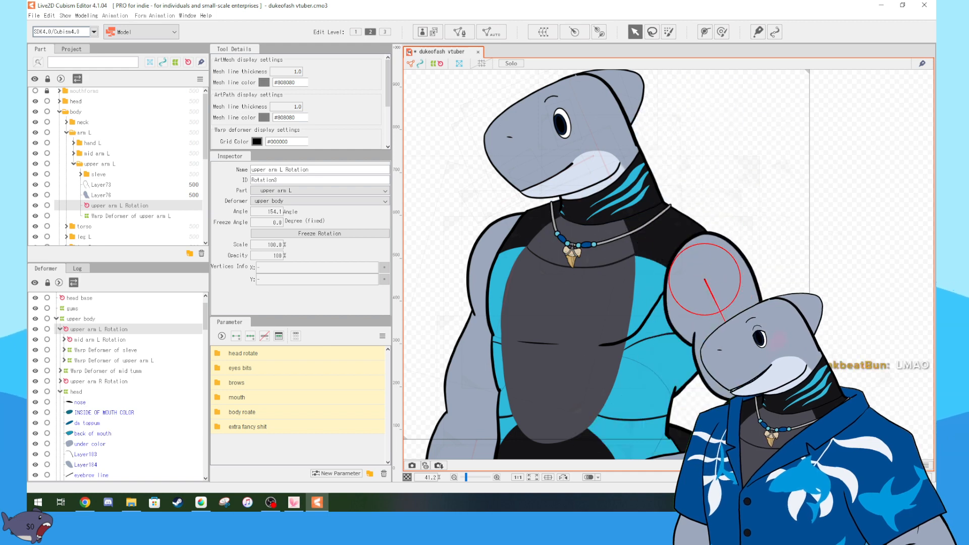
- Try rotating the forearm around the elbow with the mid arm L Rotation deformer and undo the change
drag(842, 383, 813, 248)
click(740, 277)
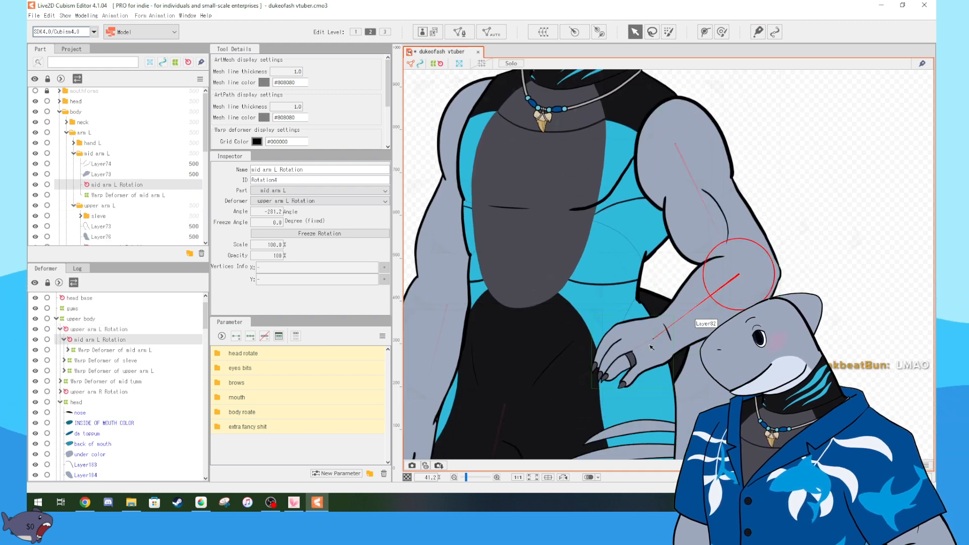
drag(650, 340, 795, 277)
key(ctrl+z)
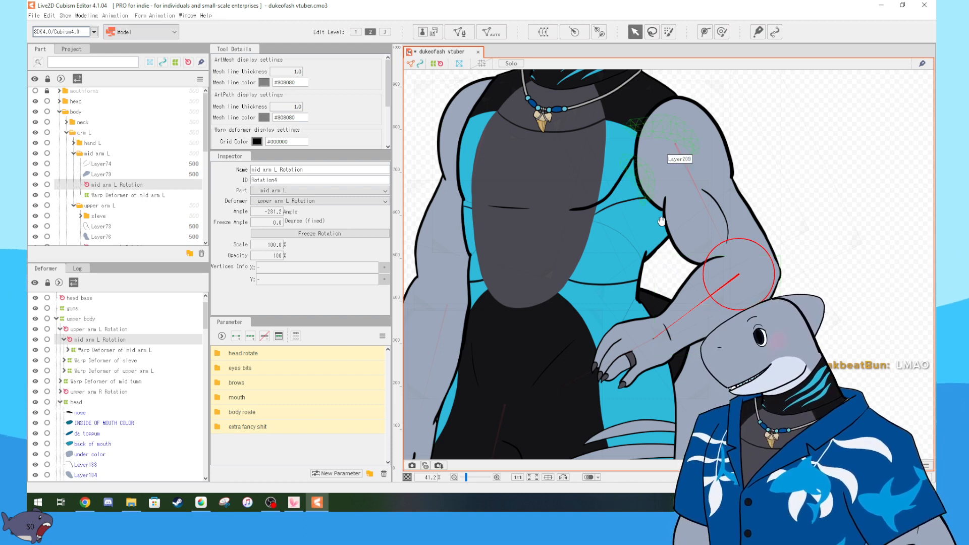
- Collapse the mid arm L folder in the part list
scroll(756, 237, down, 2)
scroll(765, 230, up, 2)
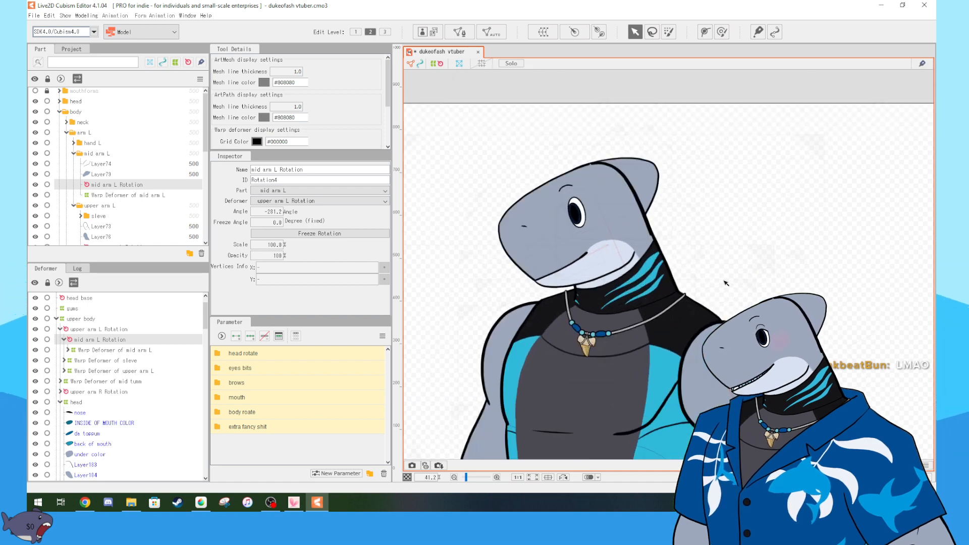
scroll(101, 159, up, 1)
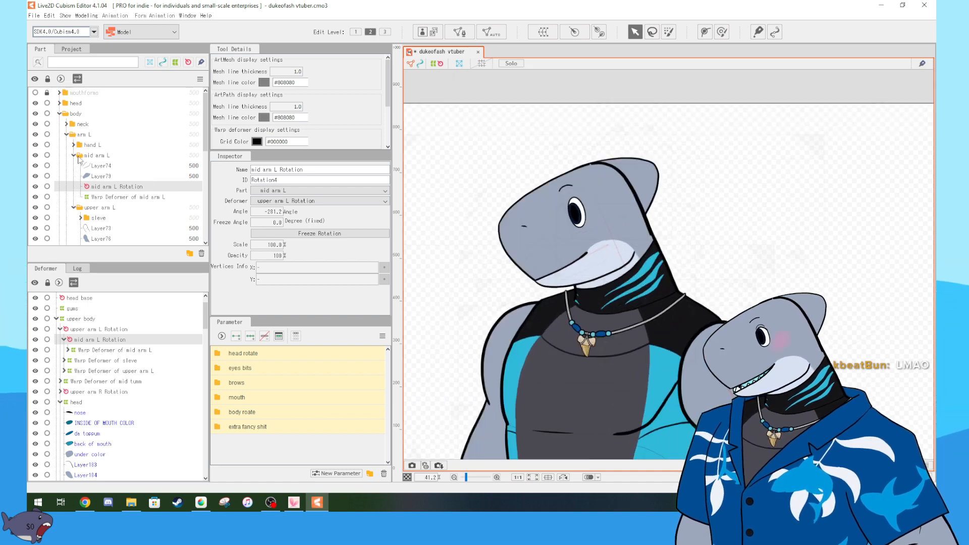
click(76, 155)
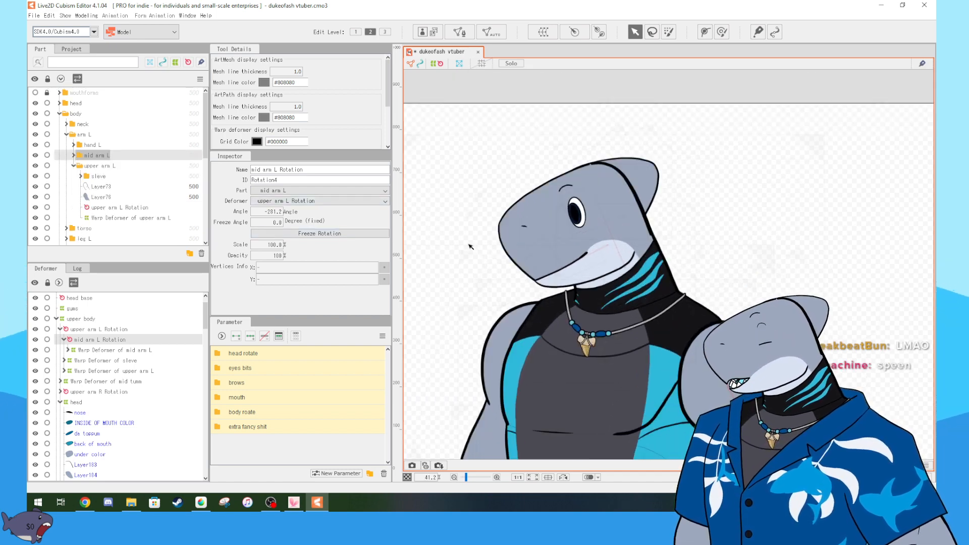
- Hide the deformers on the canvas and examine the shark model from the head down to the full body
scroll(586, 236, up, 2)
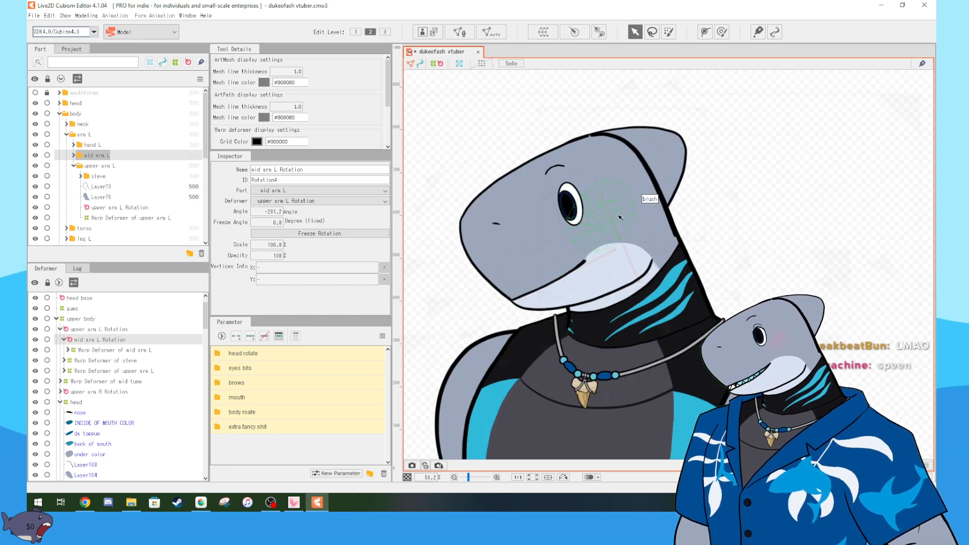
click(436, 64)
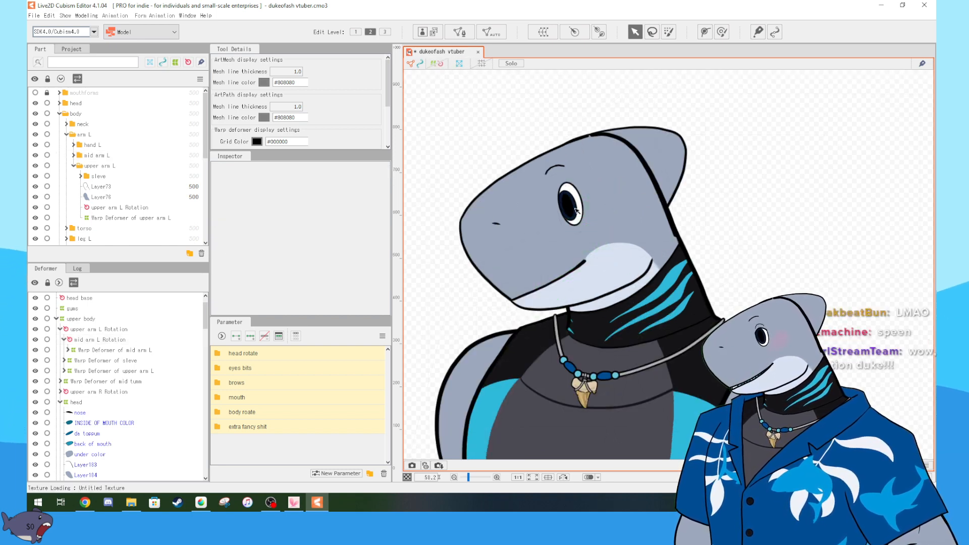
drag(643, 319, 606, 162)
scroll(606, 162, down, 10)
scroll(766, 242, up, 3)
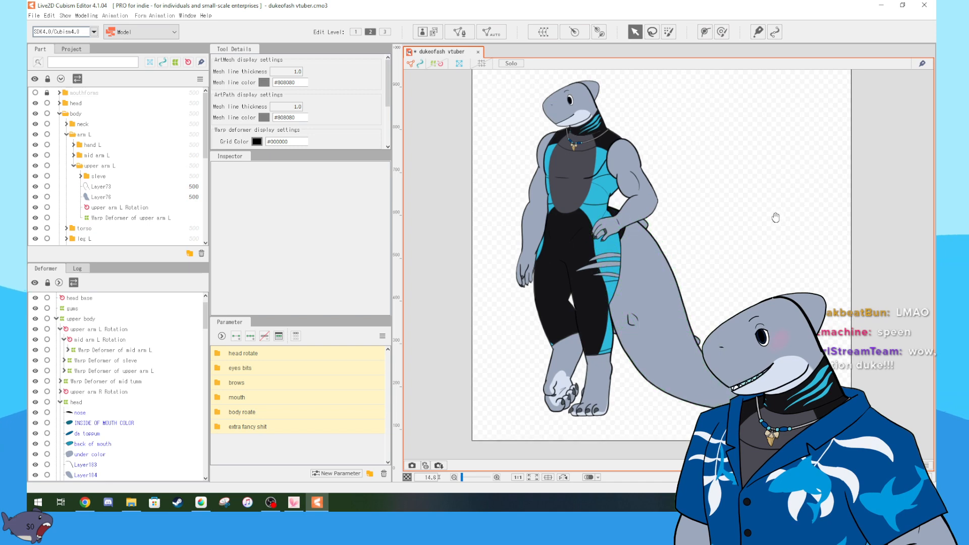
- Show the deformers again and shift the upper body warp deformer sideways, away from the legs and tail
click(436, 64)
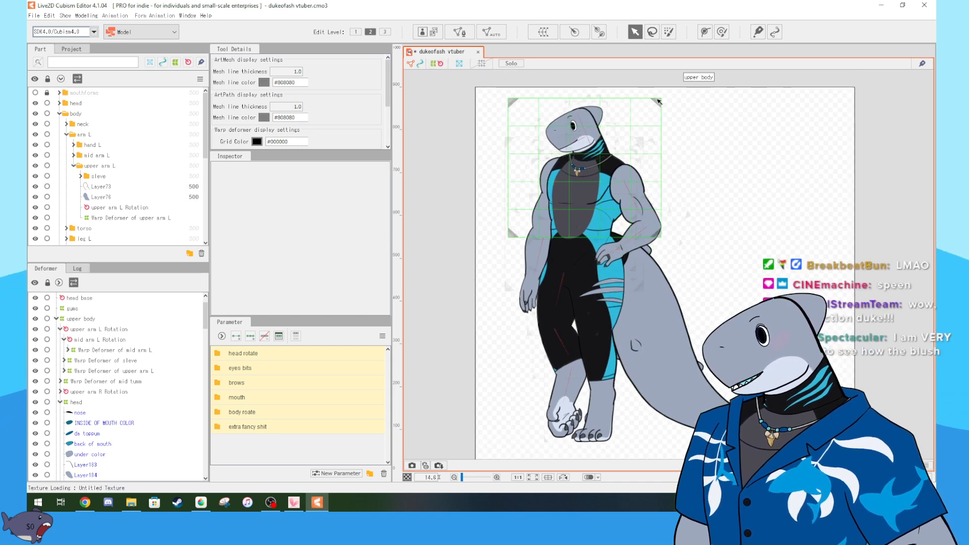
click(655, 106)
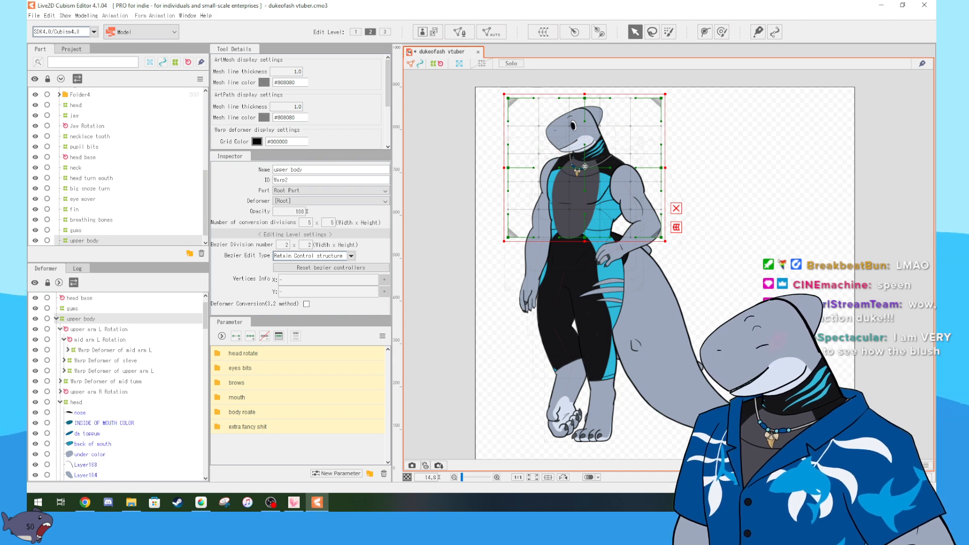
drag(584, 167, 538, 165)
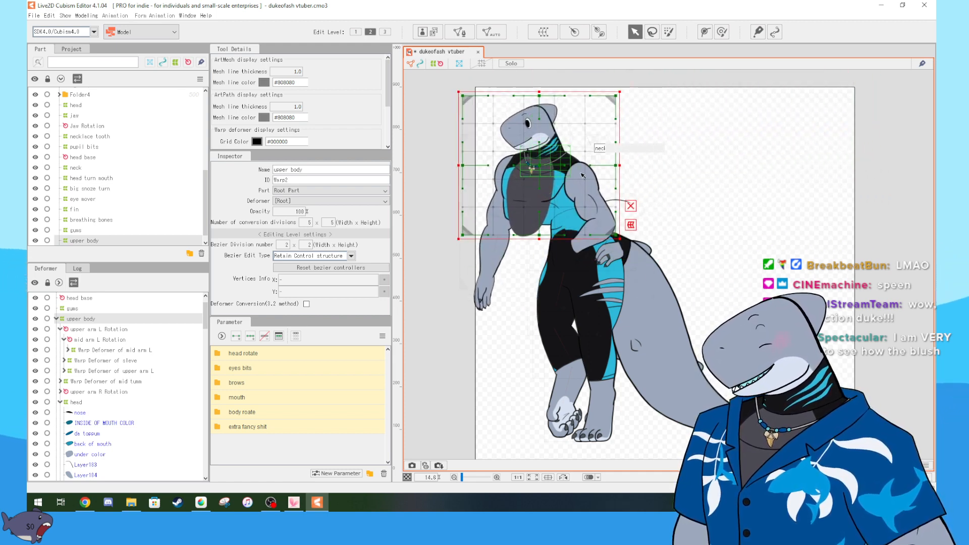
- Undo the upper body warp deformer's sideways shift and clear the selection to show the head up close
key(ctrl+z)
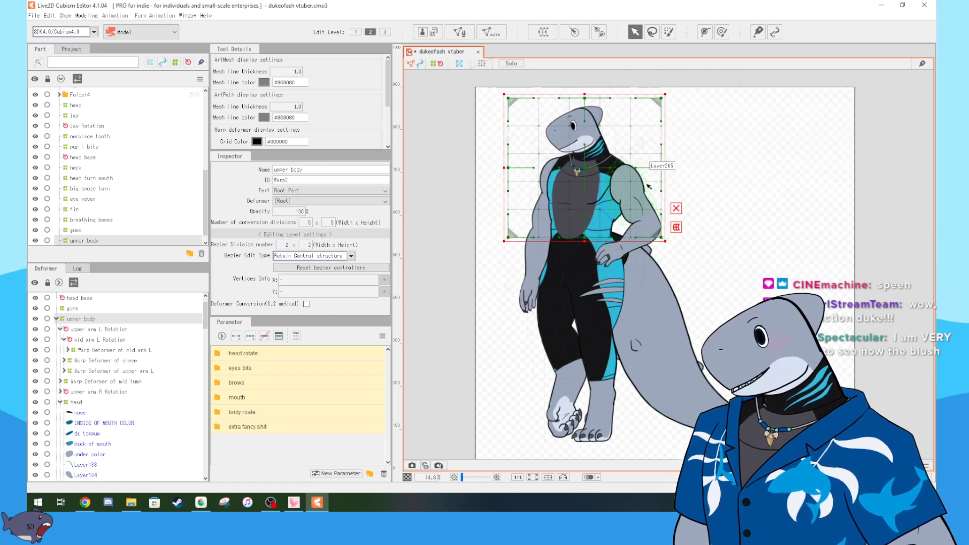
click(804, 166)
scroll(588, 164, up, 6)
drag(619, 152, 691, 312)
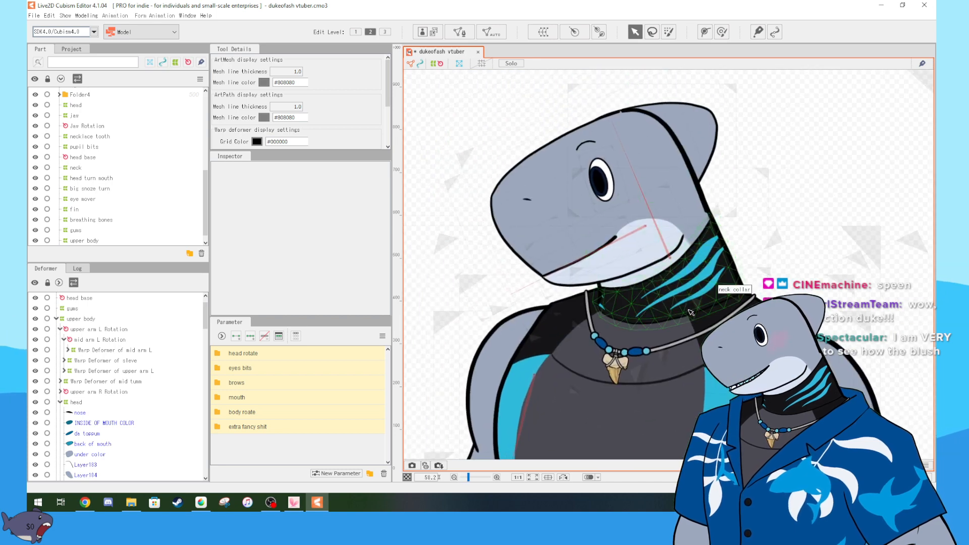
- Select the upper nose color mesh, view the Automatic Mesh generator settings, and close them without generating a mesh
click(548, 177)
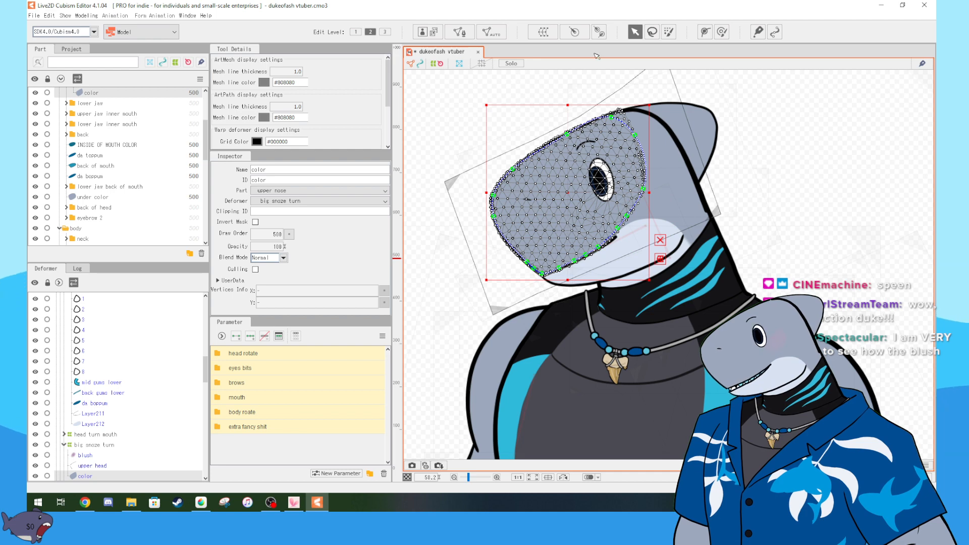
click(501, 33)
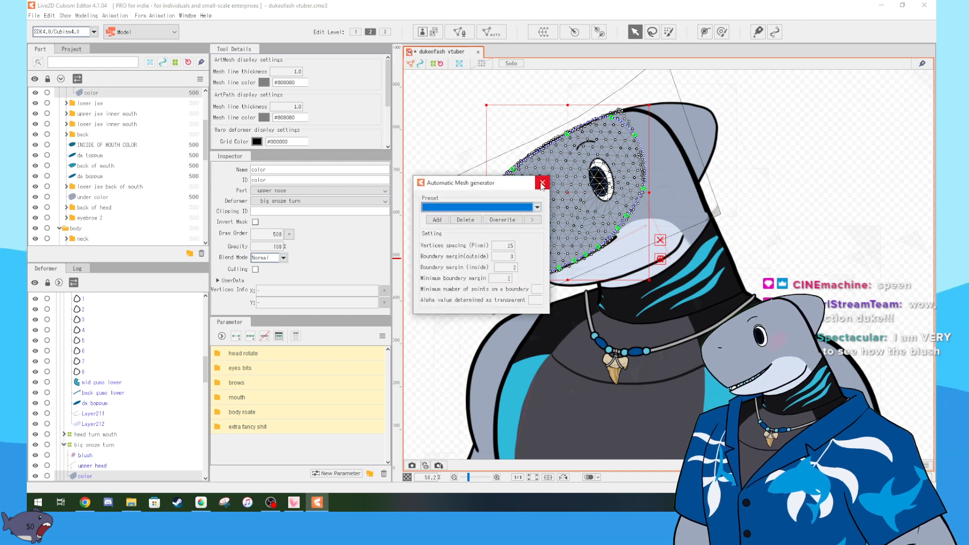
click(543, 185)
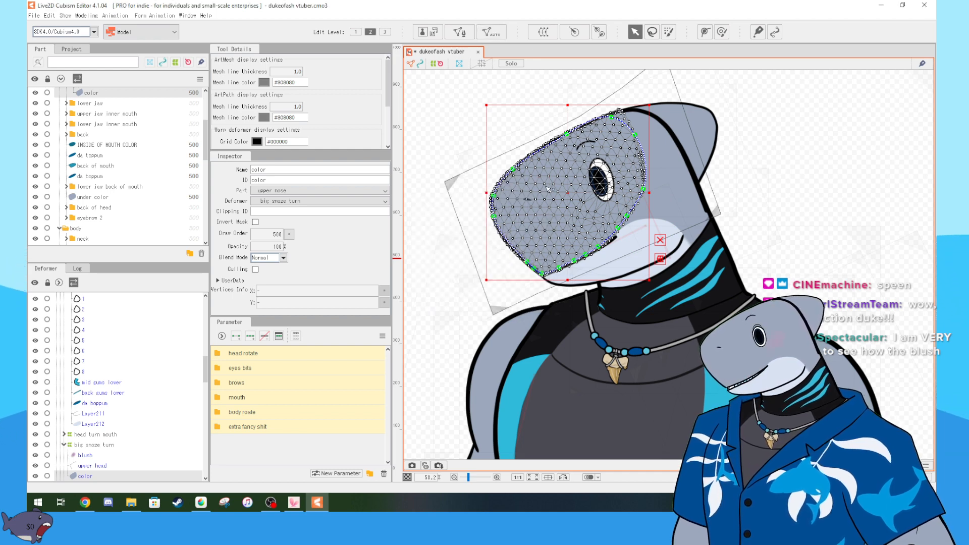
scroll(617, 217, up, 3)
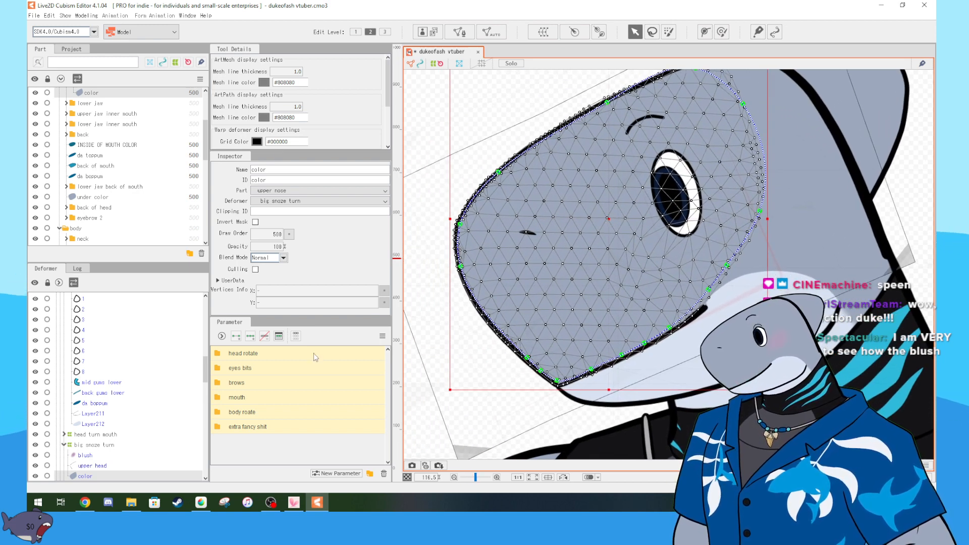
- Preview the head tilt by moving the Angle Z parameter to 5.0 and 30.0, and return it to 0.0
click(220, 354)
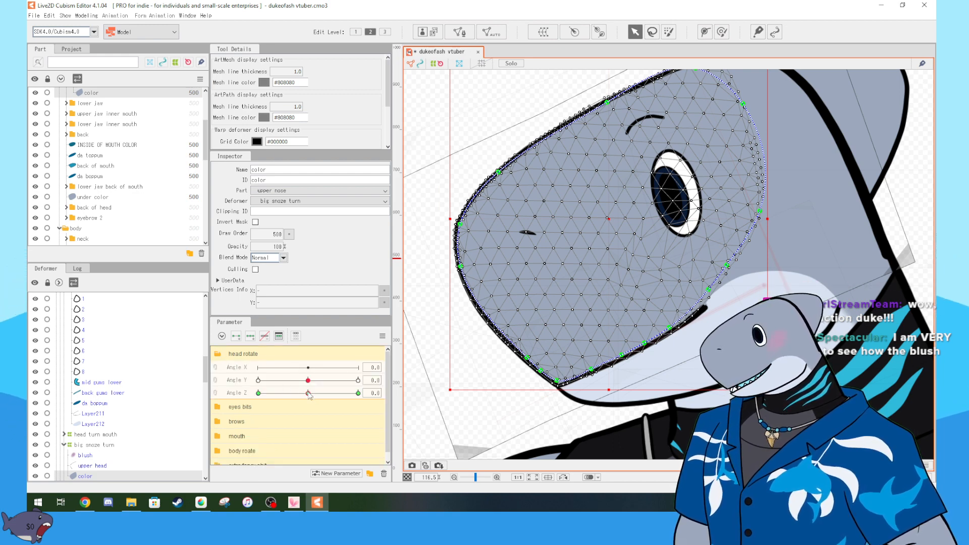
mouse_move(309, 393)
mouse_down()
mouse_move(260, 394)
mouse_move(363, 402)
mouse_move(318, 398)
mouse_up()
scroll(714, 348, down, 4)
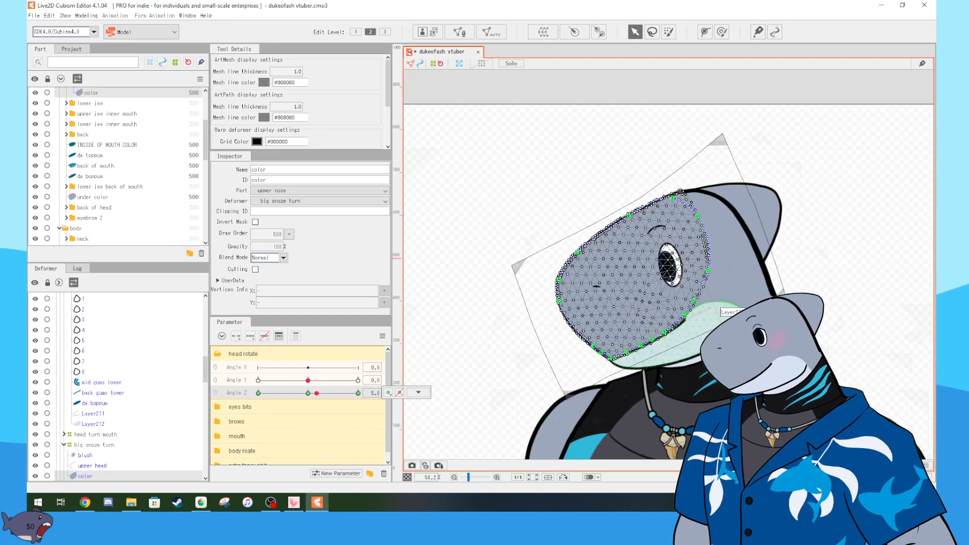
drag(716, 350, 703, 328)
scroll(636, 305, up, 4)
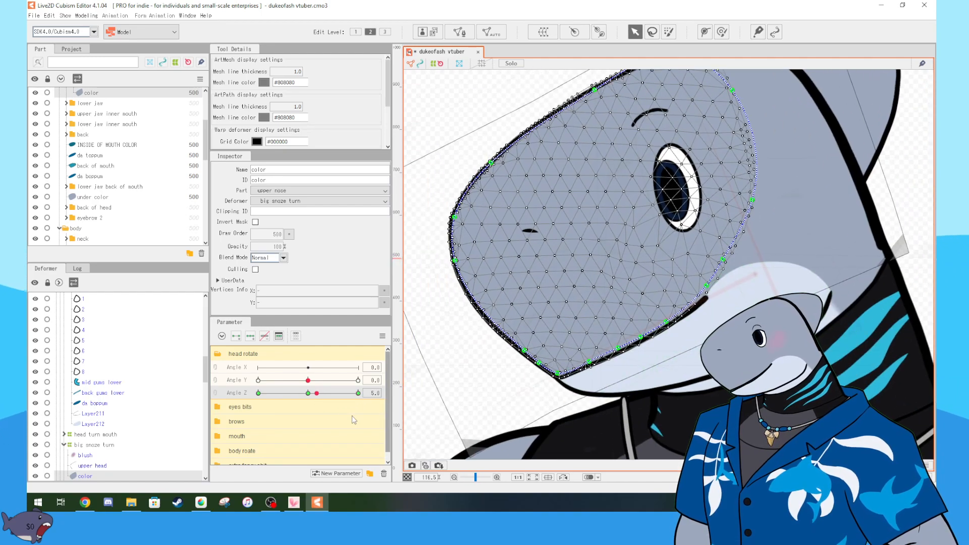
drag(318, 398, 375, 401)
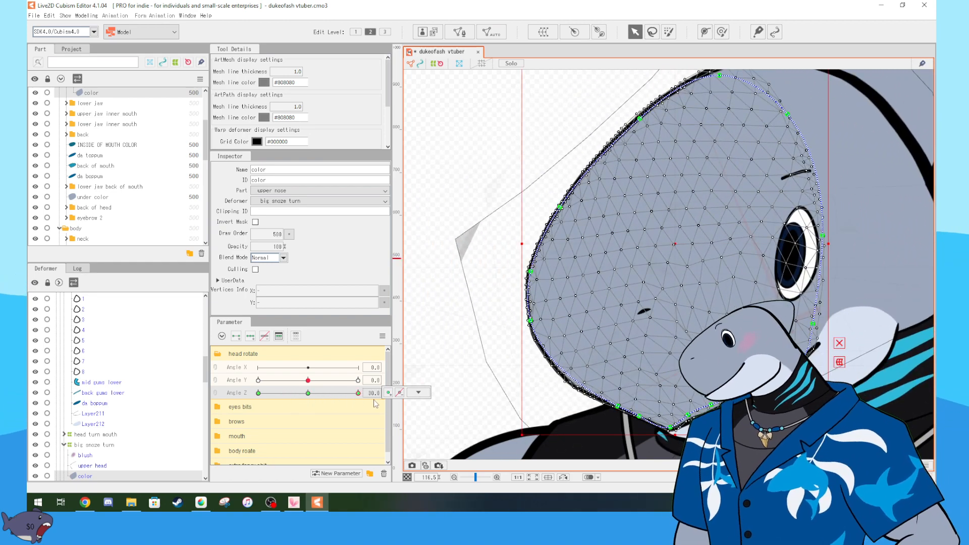
click(308, 394)
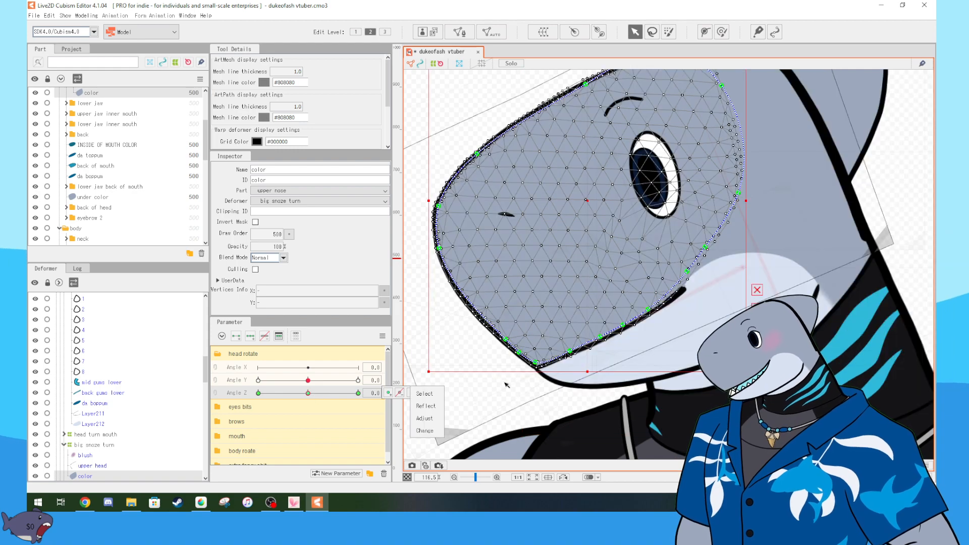
- Select the Jaw Rotation deformer and expand the mouth parameter group in place of head rotate
scroll(776, 314, down, 2)
drag(745, 317, 668, 299)
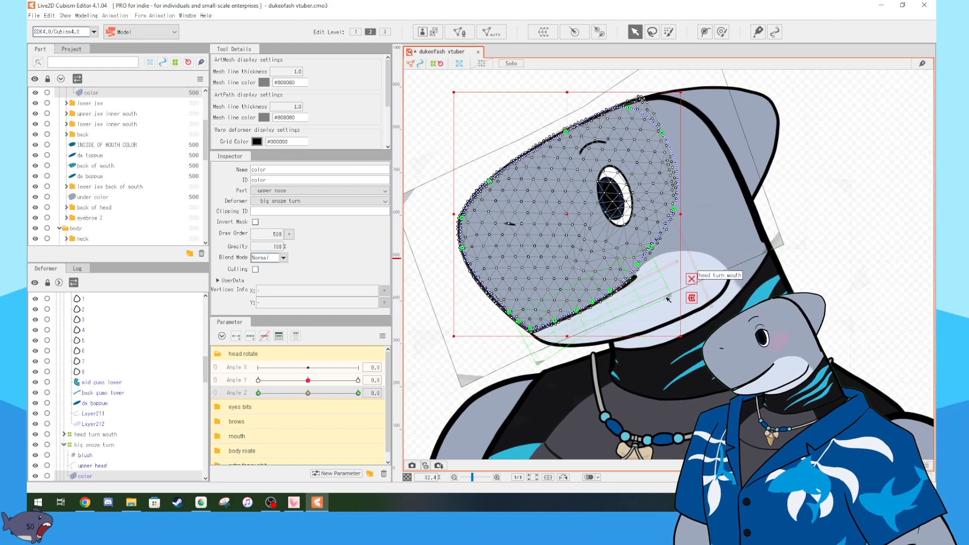
click(662, 270)
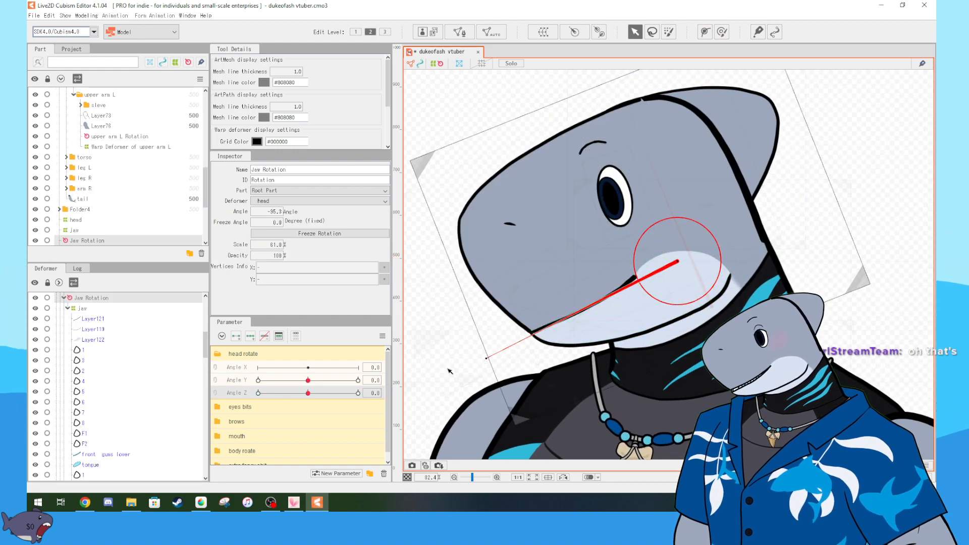
click(219, 354)
click(219, 372)
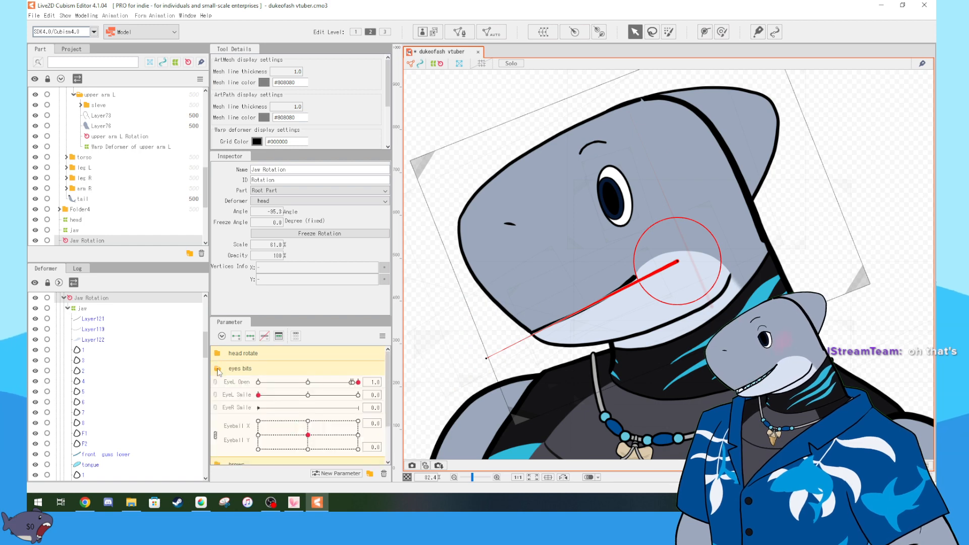
click(219, 371)
click(219, 397)
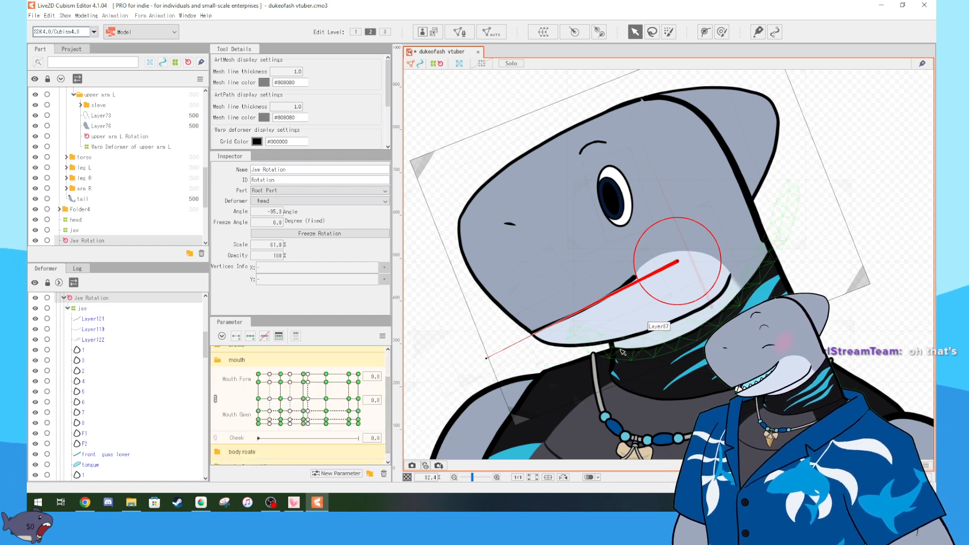
- Separate the Mouth Form and Mouth Open parameters into individual sliders and combine them again into one grid
click(215, 398)
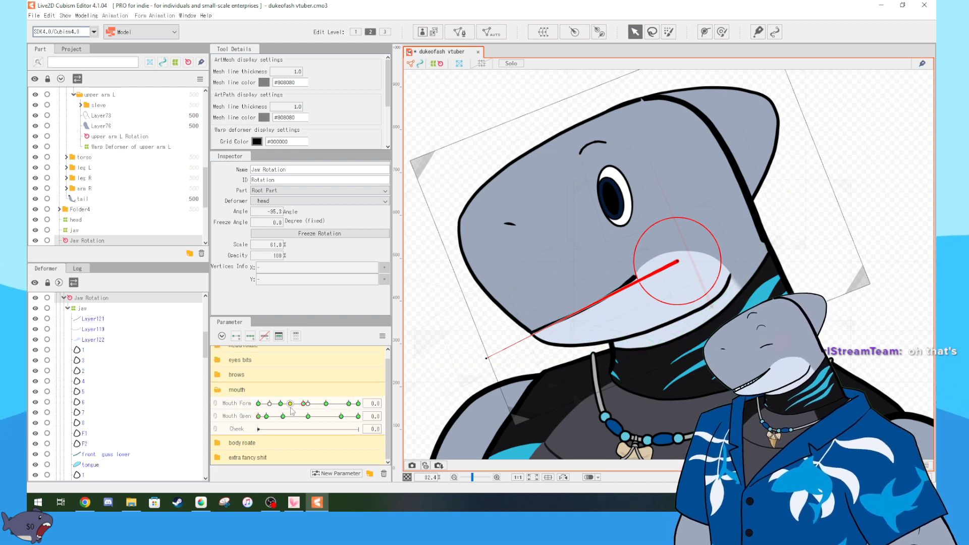
click(216, 404)
scroll(296, 426, down, 1)
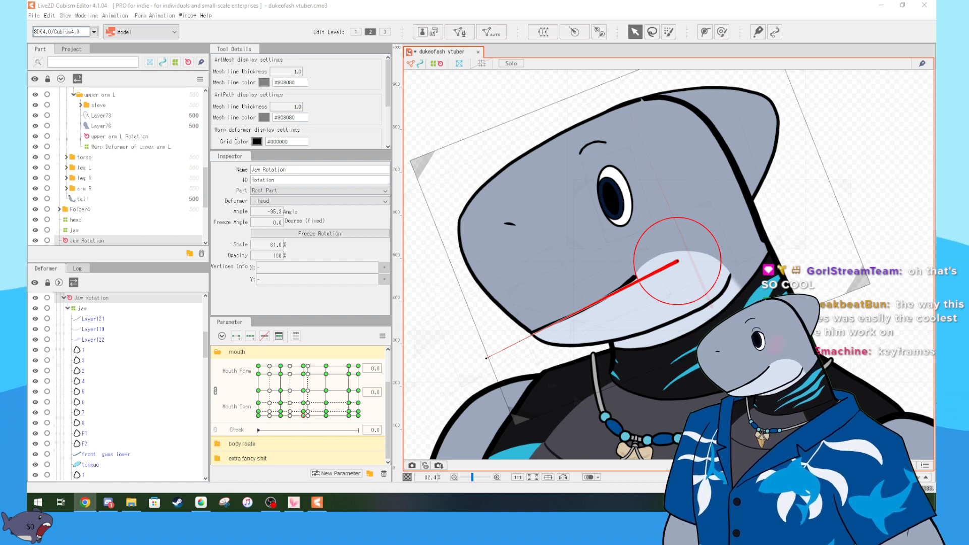
- Switch to Chrome and enlarge the Live2D mouth chart in the Twitter thread to examine its mouth shapes
click(85, 502)
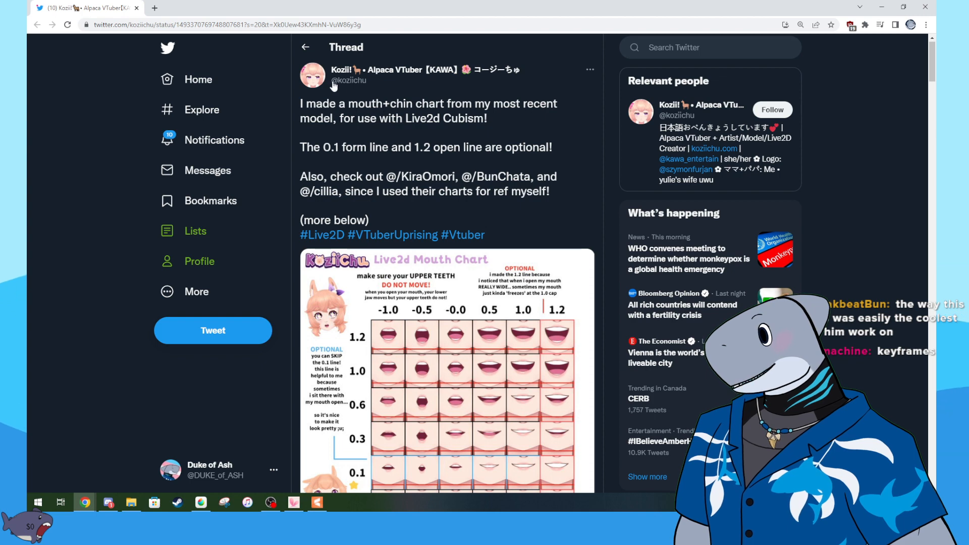
scroll(610, 117, down, 1)
scroll(610, 113, down, 4)
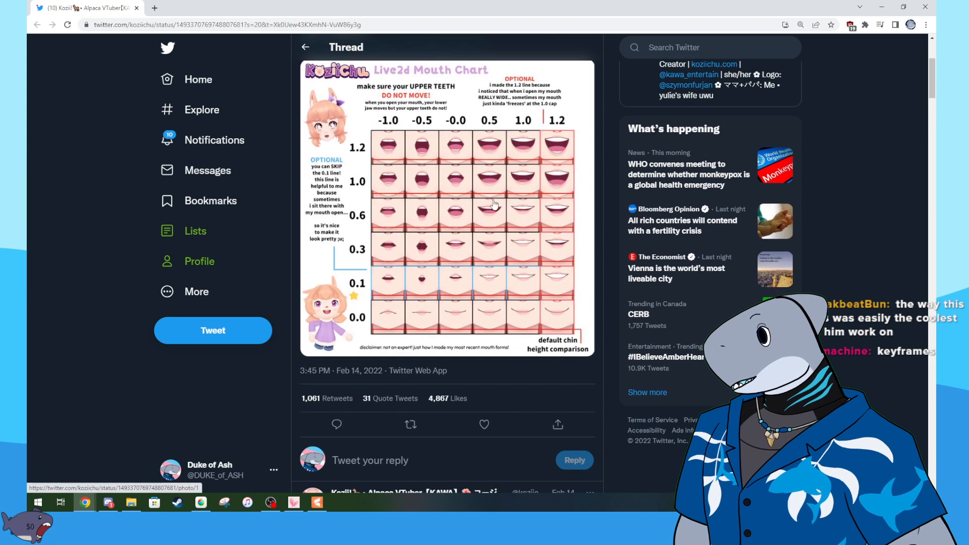
click(576, 252)
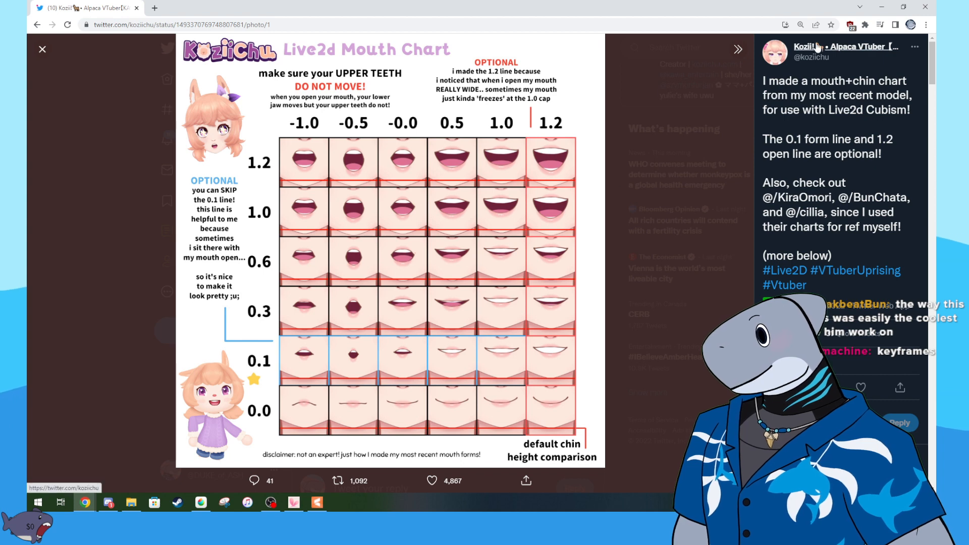
mouse_move(817, 47)
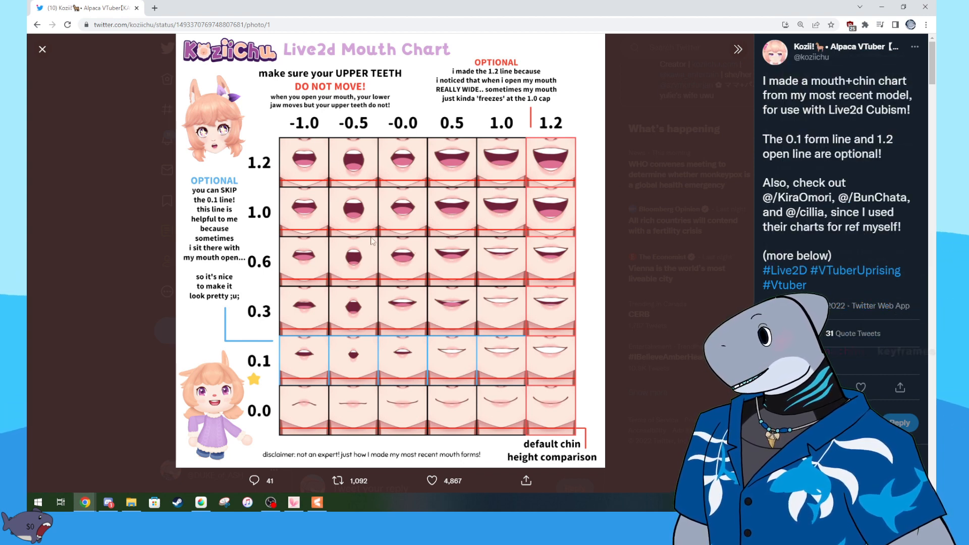
- Switch back to Live2D Cubism Editor and set Mouth Form to -1.0 and Mouth Open to 0.0 on the combined grid
click(317, 506)
click(282, 415)
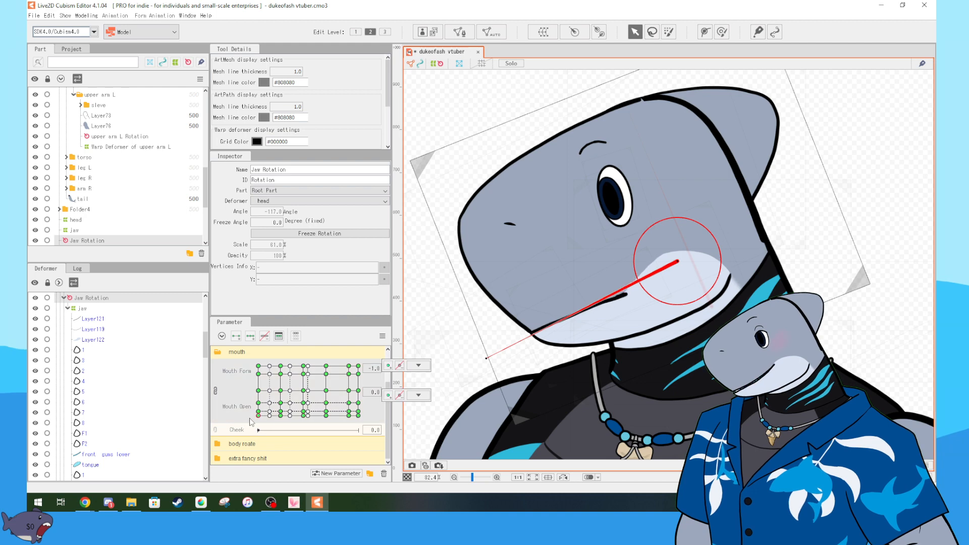
click(256, 416)
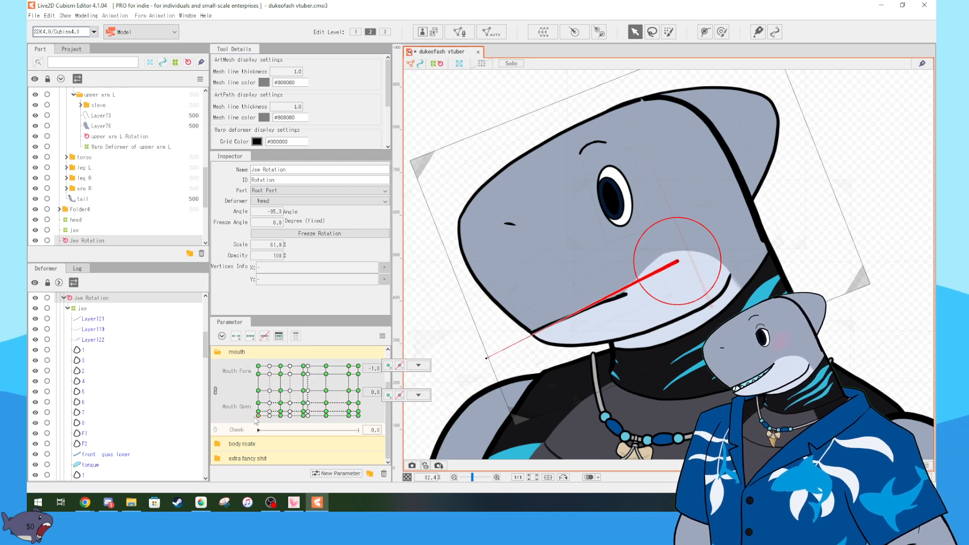
drag(255, 418, 238, 405)
- Split and rejoin the Mouth Form and Mouth Open parameters, and set the Cheek parameter to 0.1
click(215, 390)
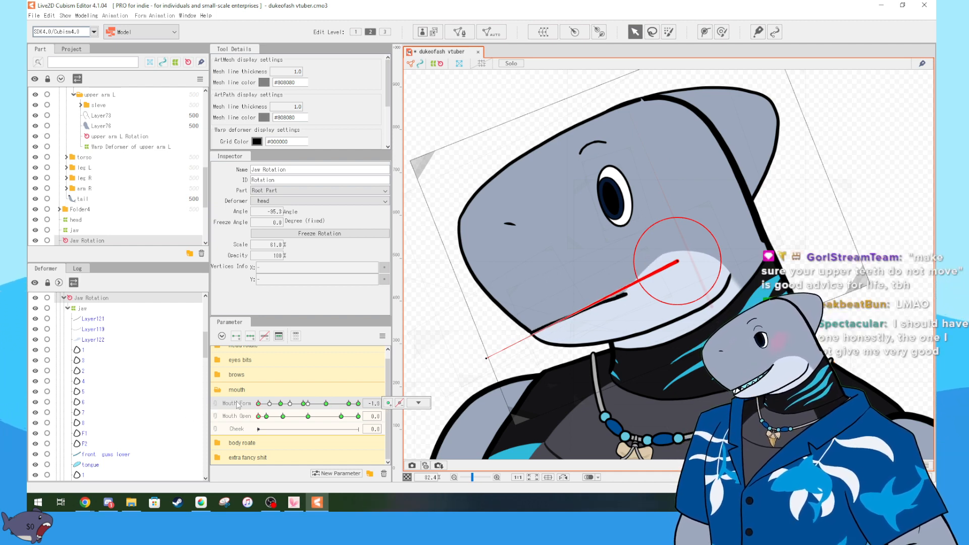
click(216, 406)
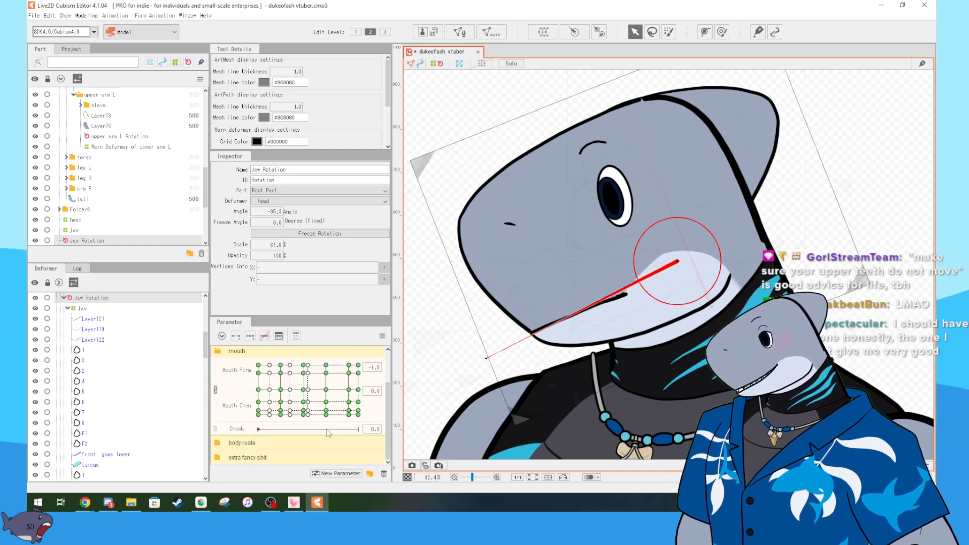
click(271, 428)
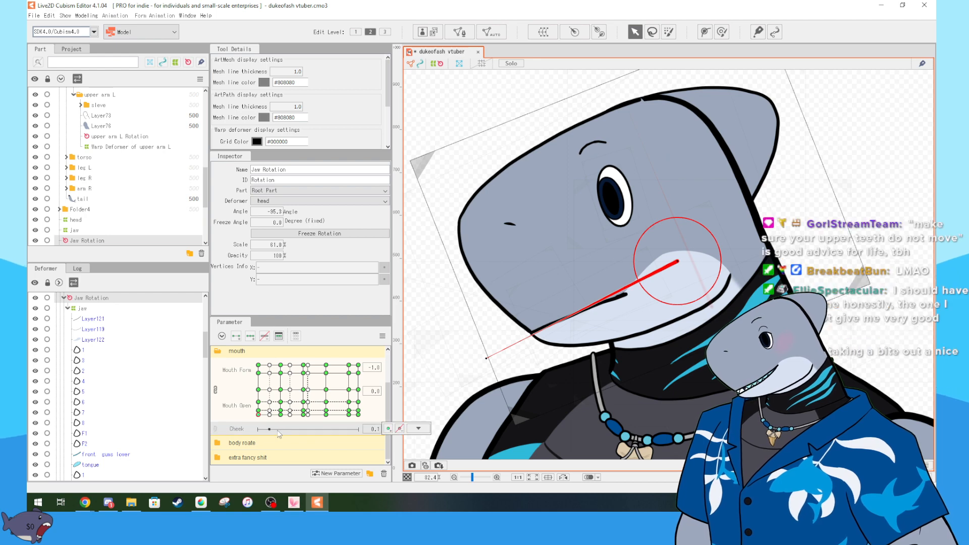
scroll(233, 378, up, 2)
click(217, 390)
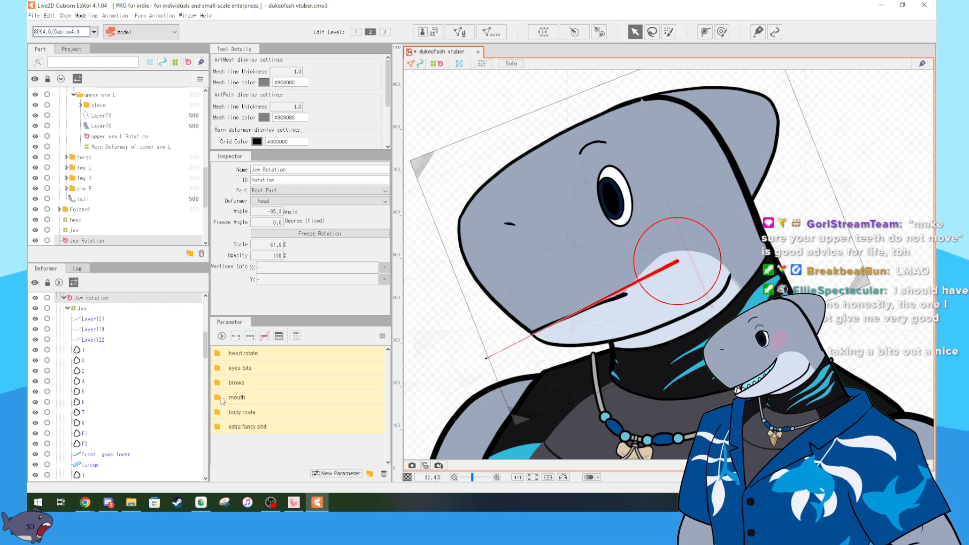
click(218, 397)
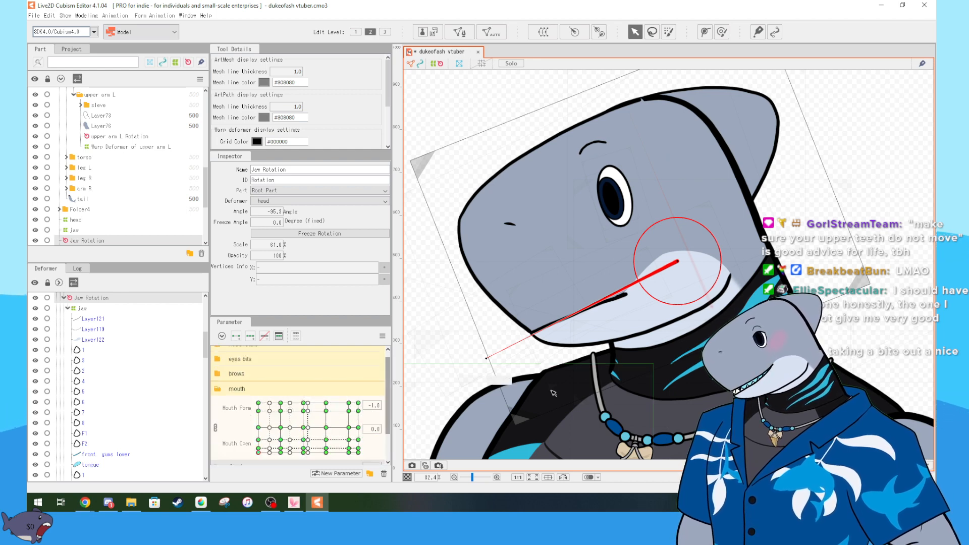
- Hide the upper nose color mesh to reveal the layers beneath the snout
click(540, 310)
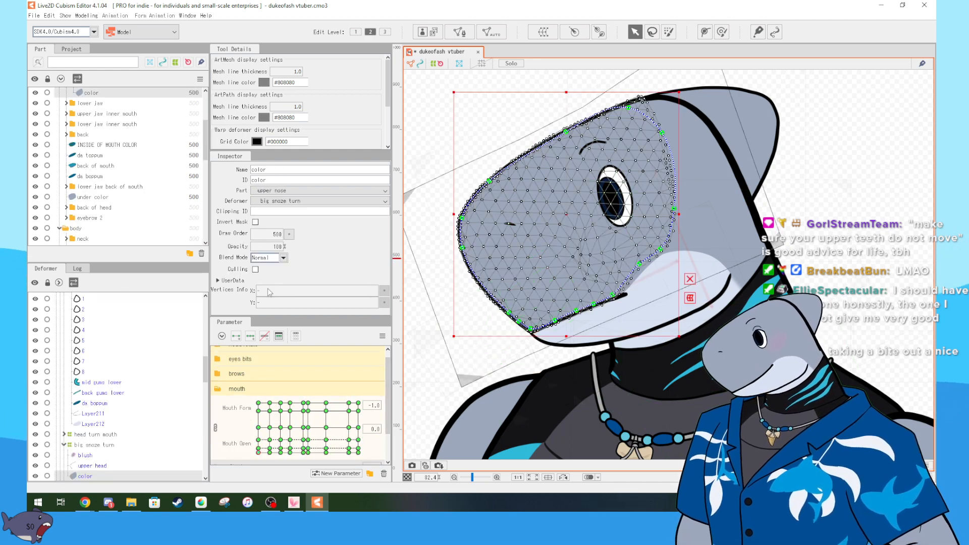
scroll(104, 207, up, 3)
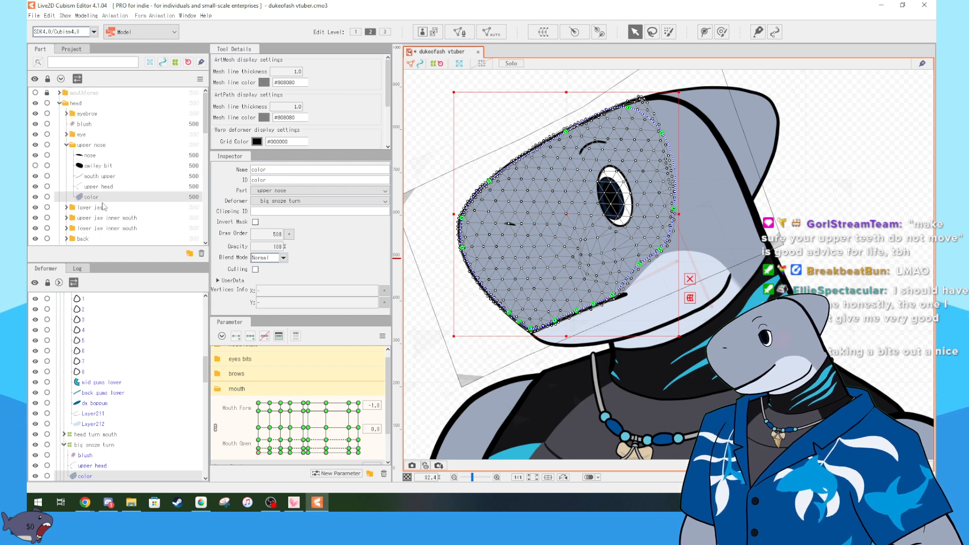
click(35, 197)
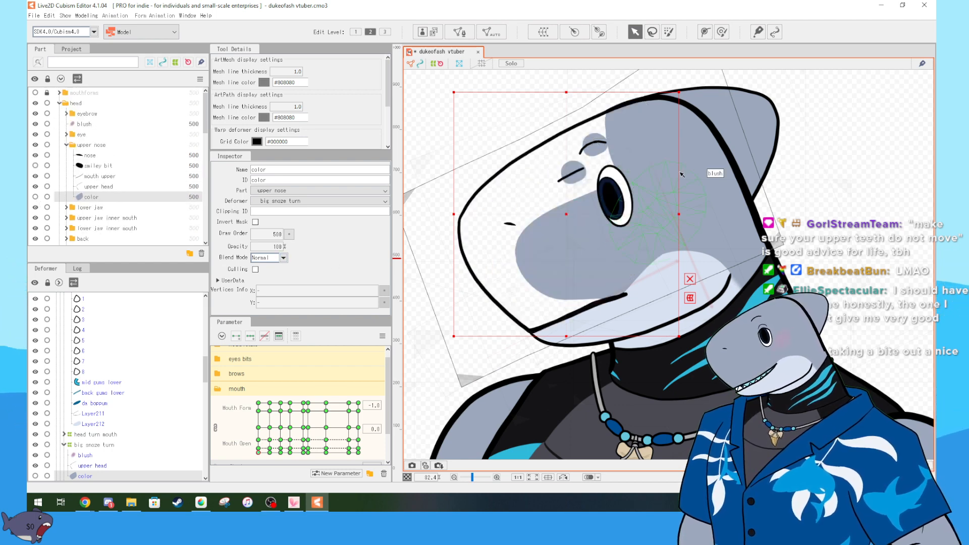
- Select the under color mesh to show its shape, and hide the lower jaw's Layer122 mesh
click(719, 173)
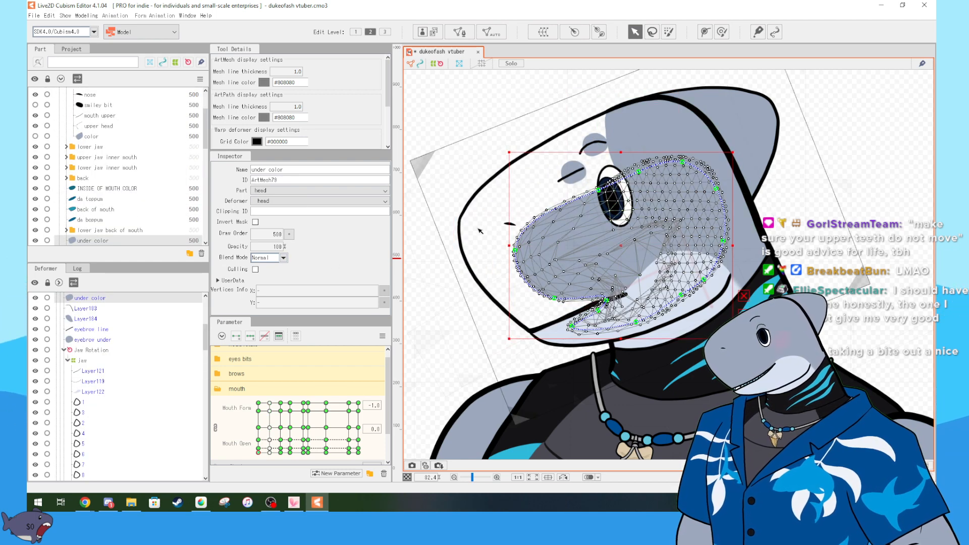
click(564, 336)
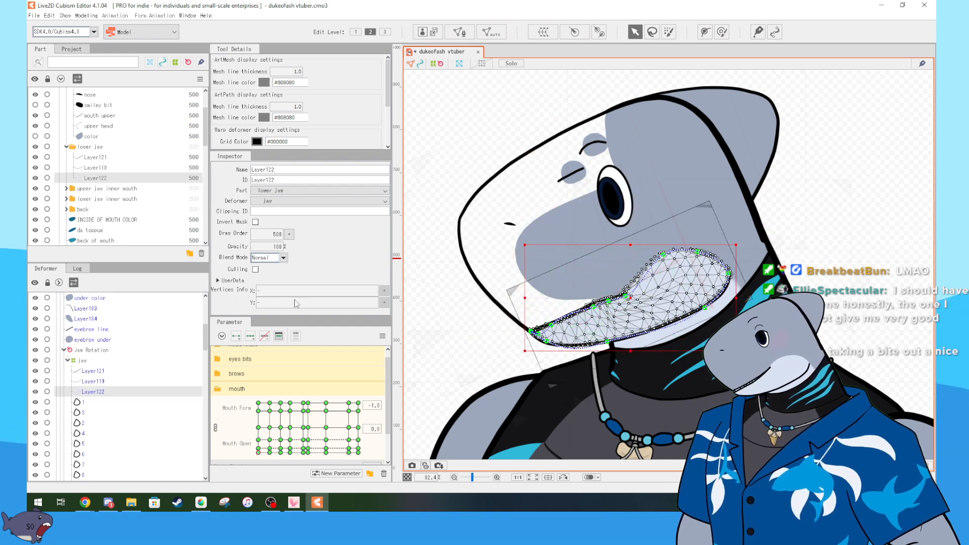
click(35, 177)
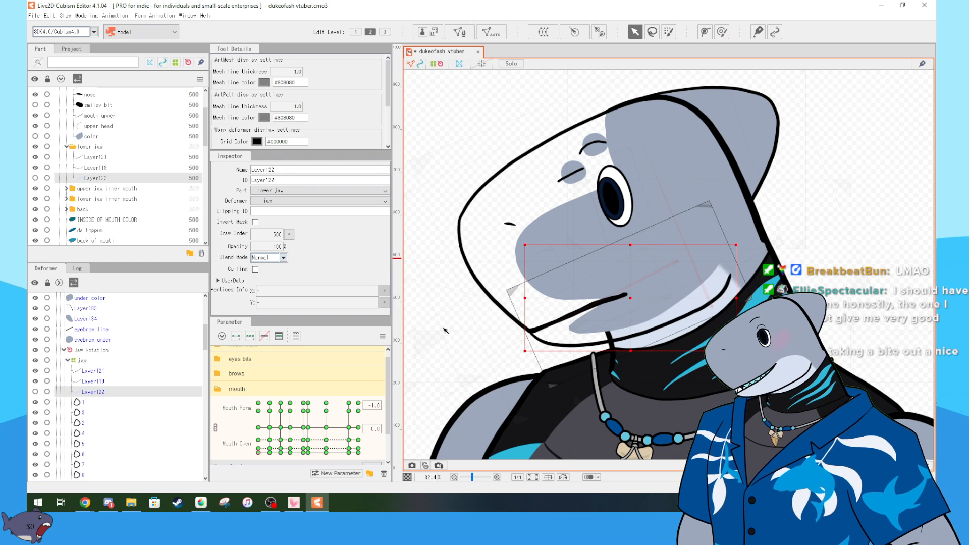
scroll(607, 332, up, 2)
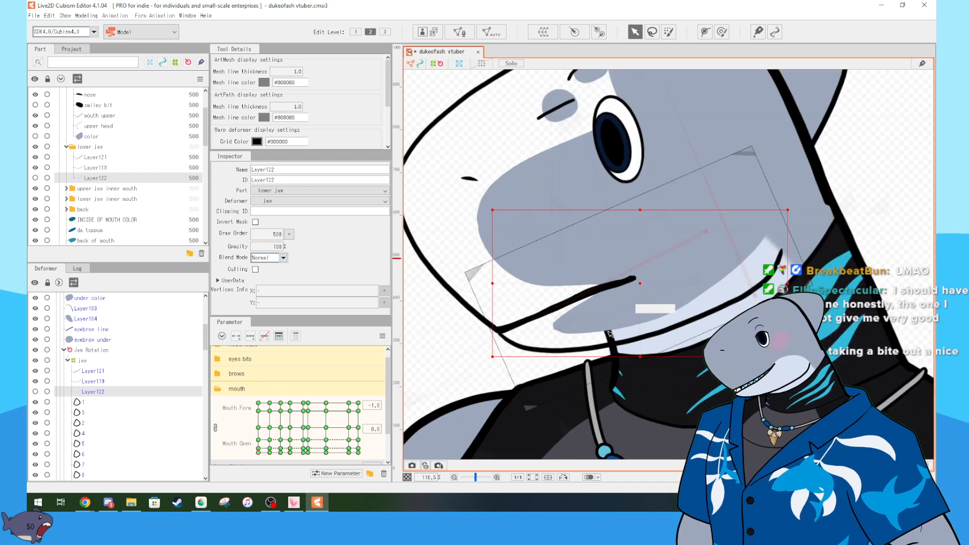
- Select the under color mesh, and switch to MediBang Paint Pro to enlarge the shark head artwork
click(536, 183)
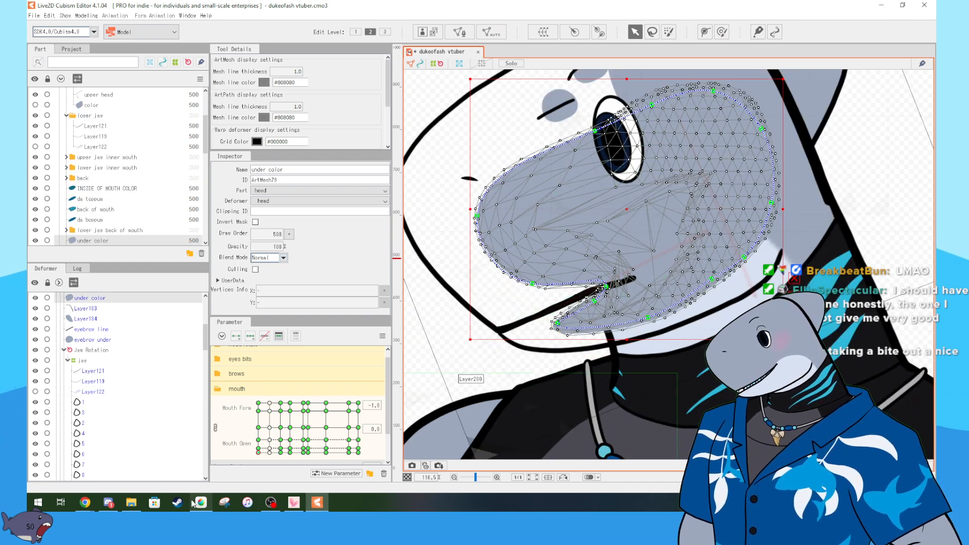
click(194, 503)
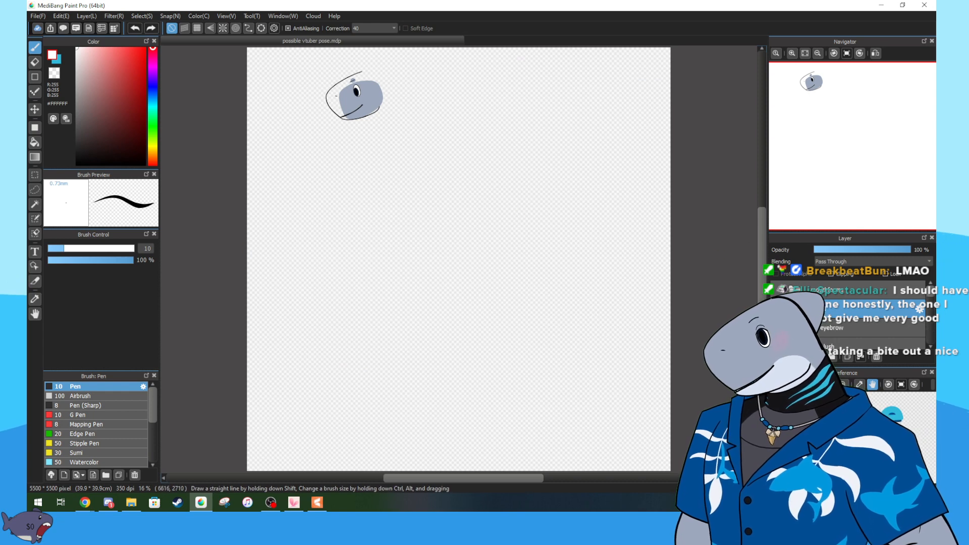
scroll(837, 314, down, 10)
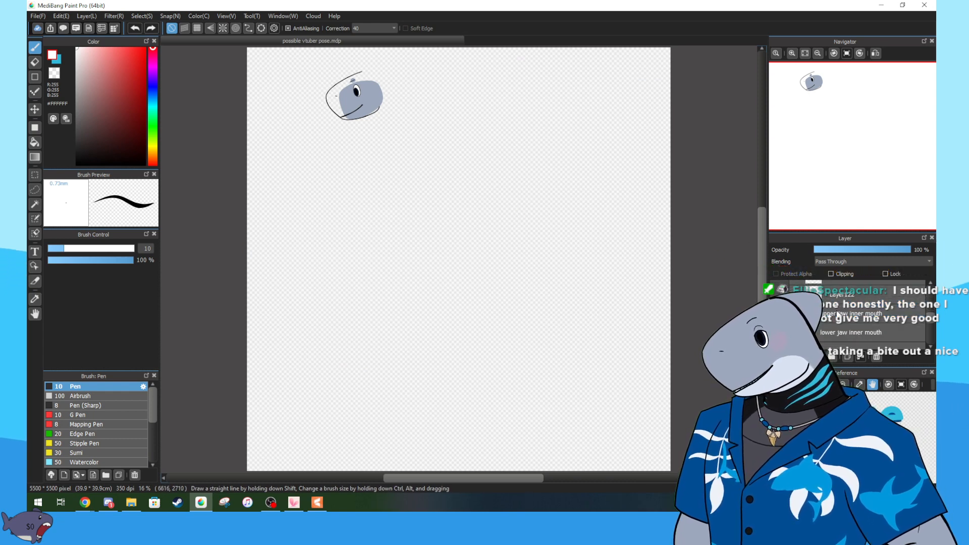
scroll(837, 314, up, 3)
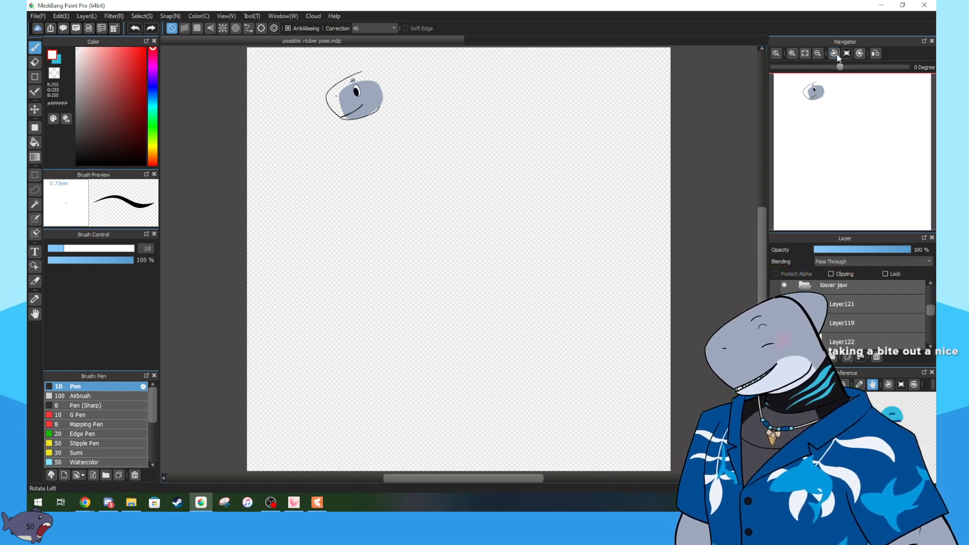
click(793, 54)
click(792, 54)
drag(828, 145, 810, 95)
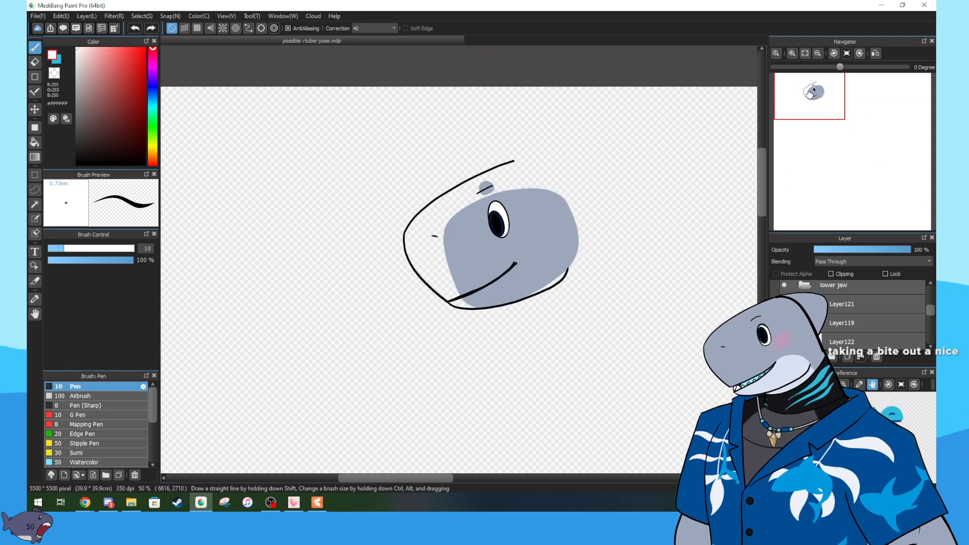
click(792, 53)
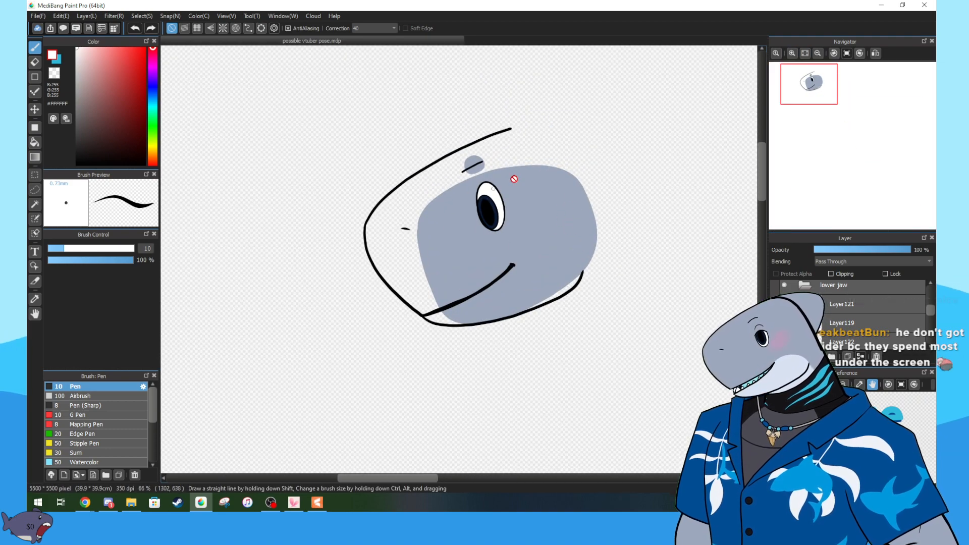
- Collapse the lower jaw layer folder and examine the mouth, back of head and under color layers beneath it
scroll(878, 338, down, 3)
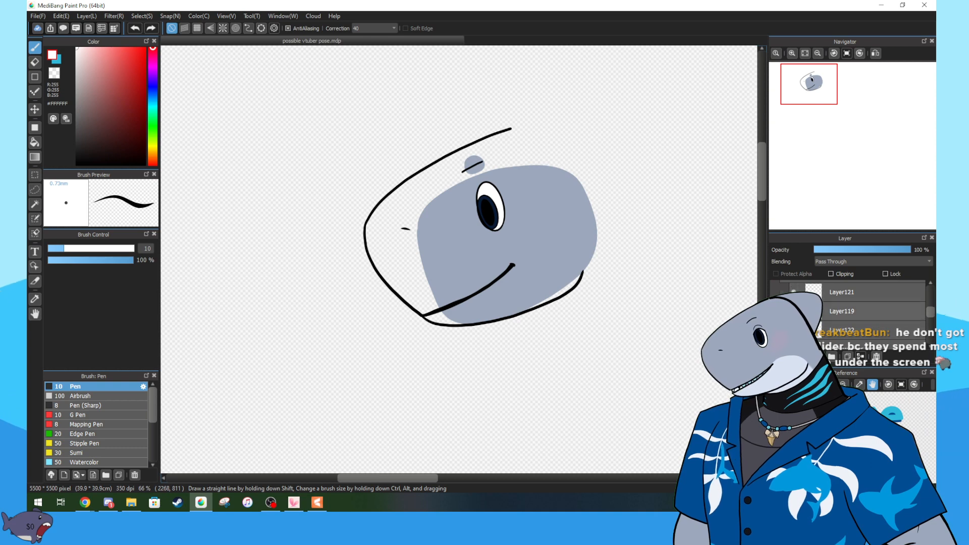
scroll(848, 303, up, 2)
click(868, 308)
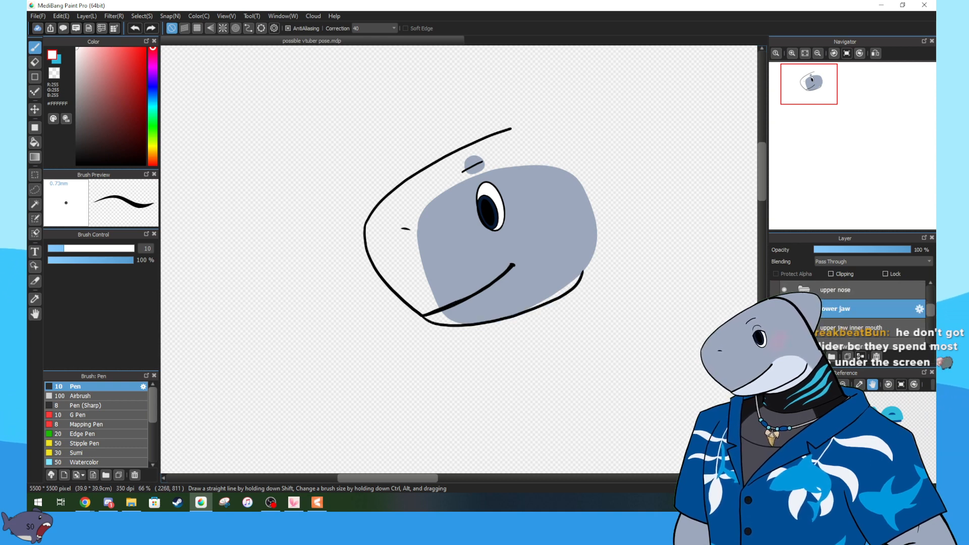
scroll(827, 303, down, 5)
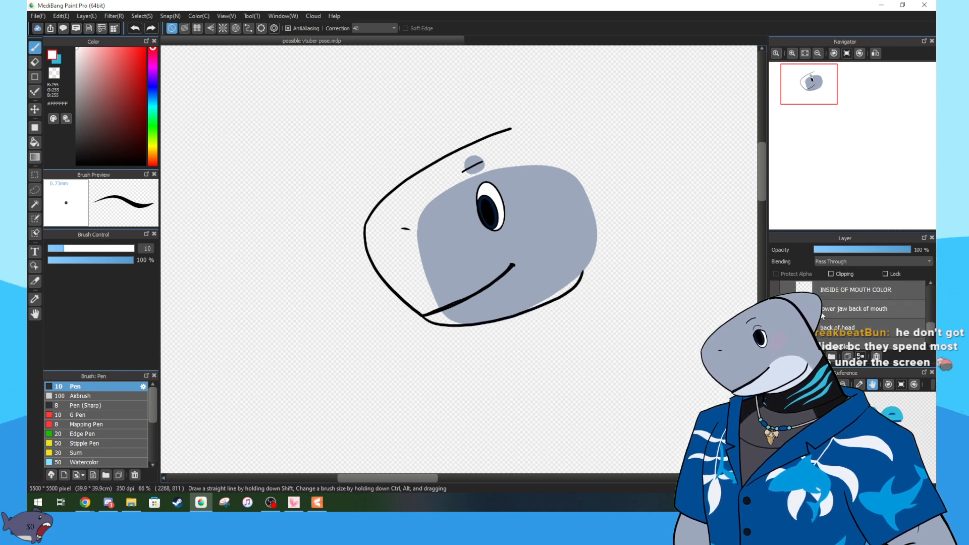
click(774, 304)
click(774, 304)
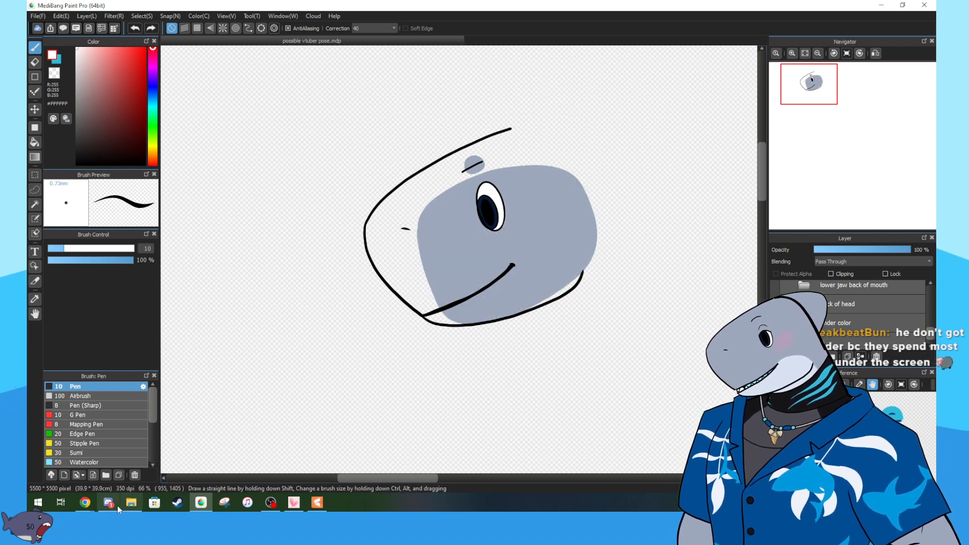
- Switch back to Live2D Cubism Editor and set both Mouth Form and Mouth Open to 1.2 on the combined grid
click(316, 511)
scroll(629, 303, up, 5)
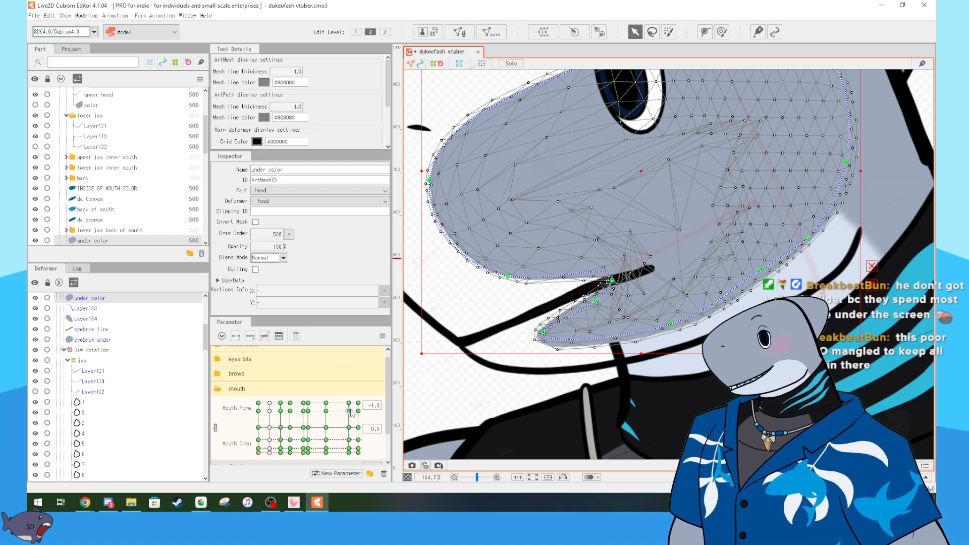
drag(307, 442, 252, 340)
drag(259, 401, 358, 403)
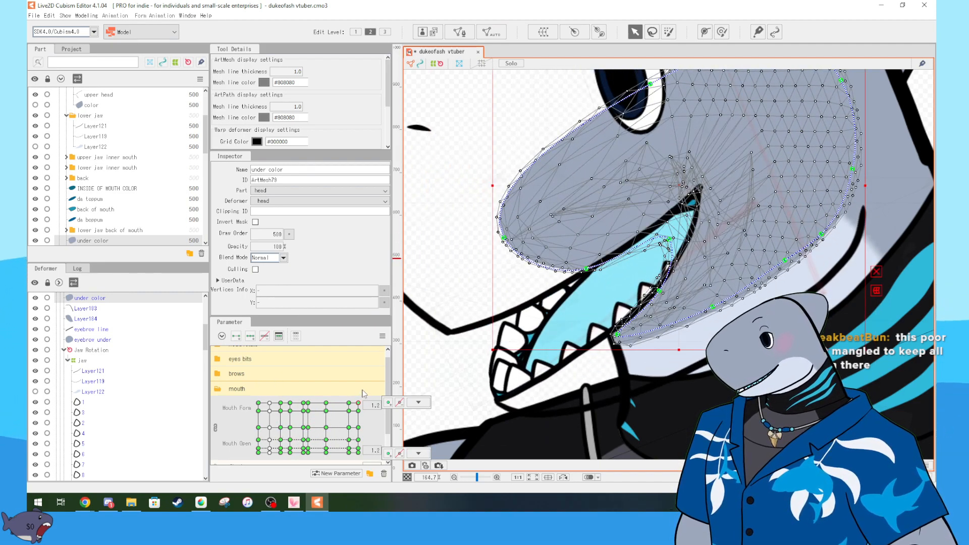
- Inspect the INSIDE OF MOUTH COLOR mesh and the da toppum mesh clipped to it, and hide INSIDE OF MOUTH COLOR
click(464, 359)
drag(658, 362, 728, 295)
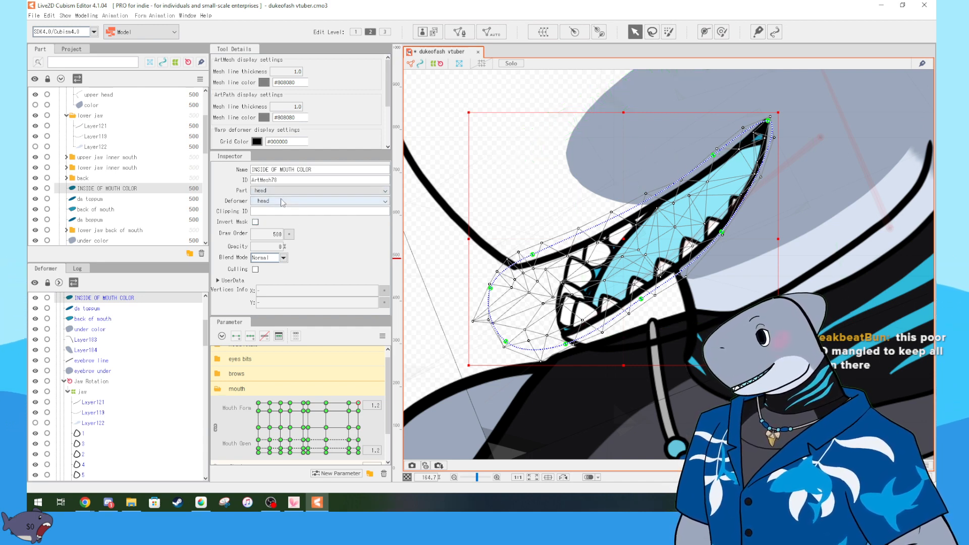
click(94, 200)
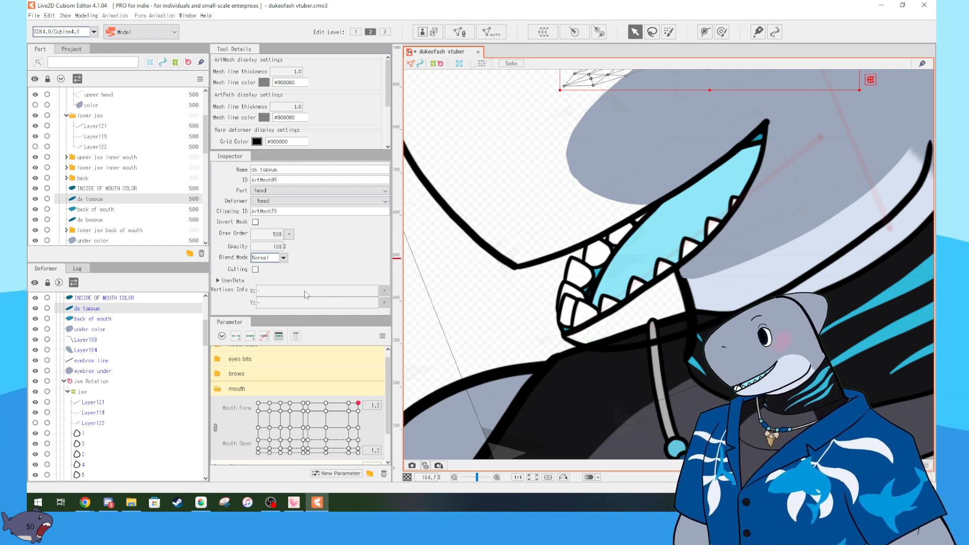
click(95, 188)
click(35, 189)
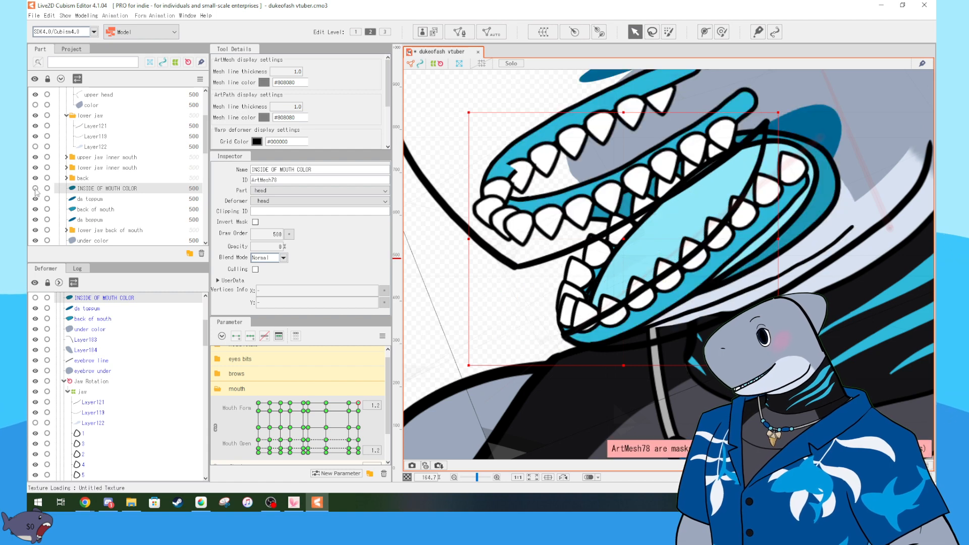
- Hide the back of head's gray fill mesh and the under color mesh to expose the inner mouth parts
scroll(599, 318, down, 5)
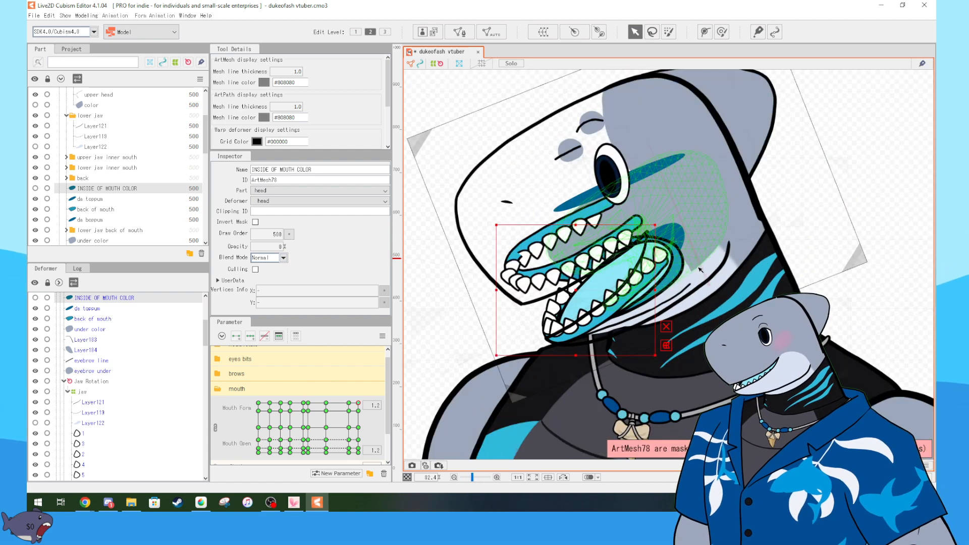
click(722, 170)
click(36, 241)
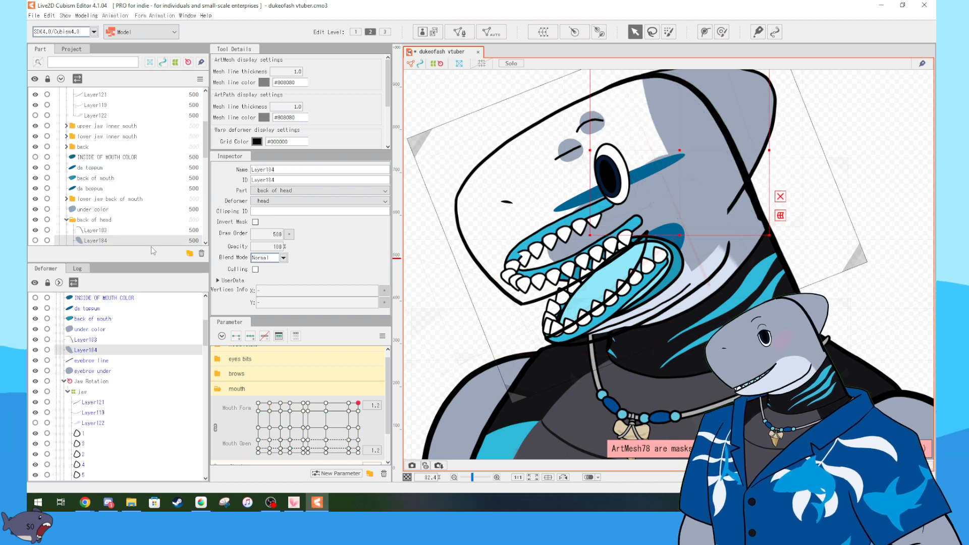
click(666, 208)
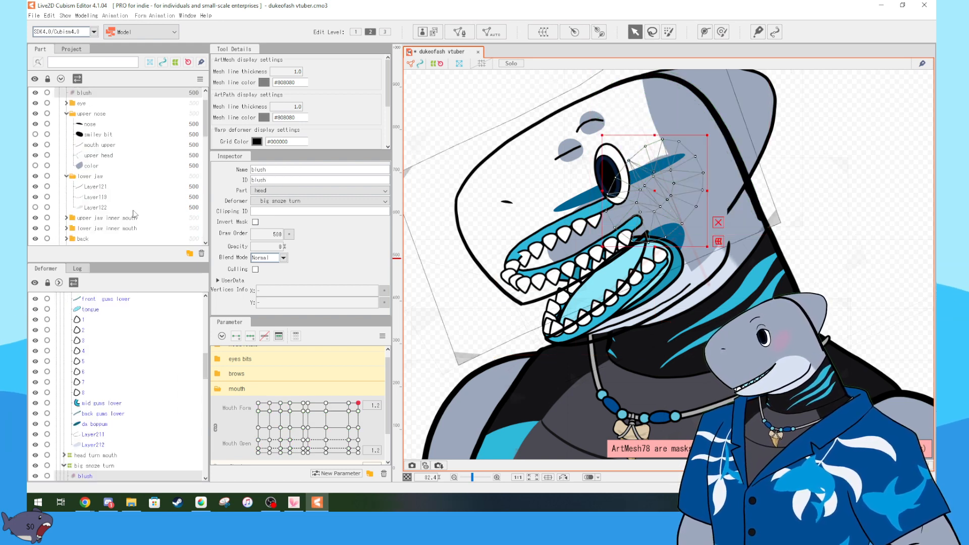
click(718, 215)
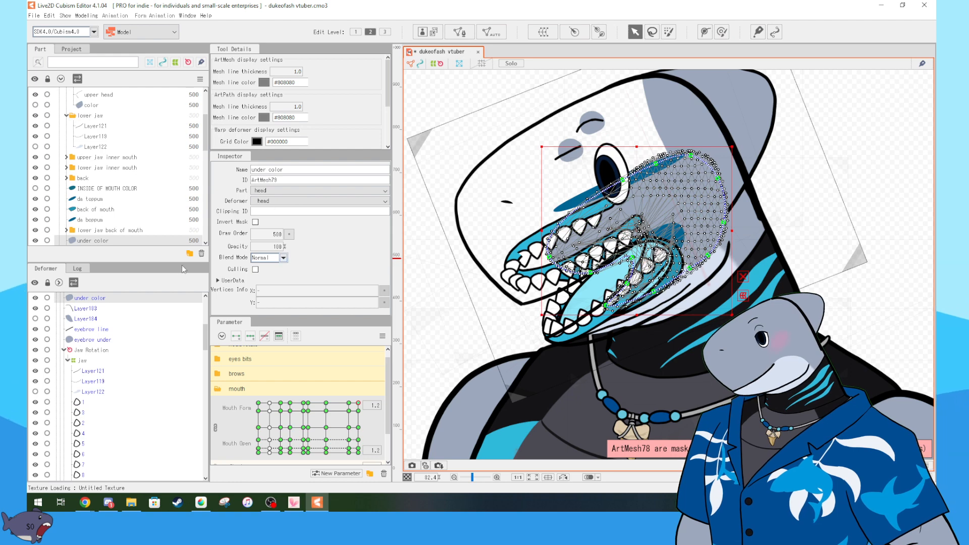
click(35, 240)
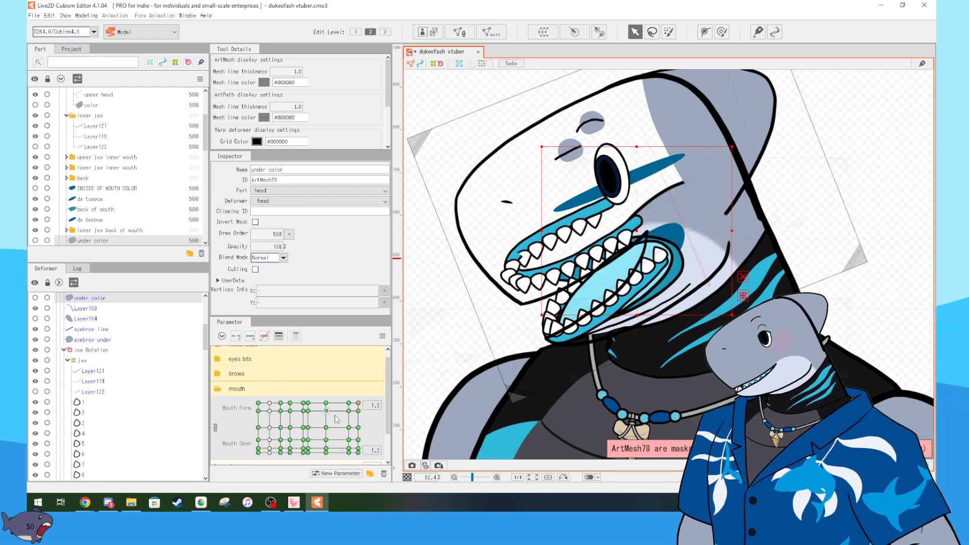
- Set Mouth Form to 0.1 and Mouth Open to 0.0, and tilt the head with Angle Z at -30.0
drag(307, 442, 305, 428)
drag(309, 395, 308, 454)
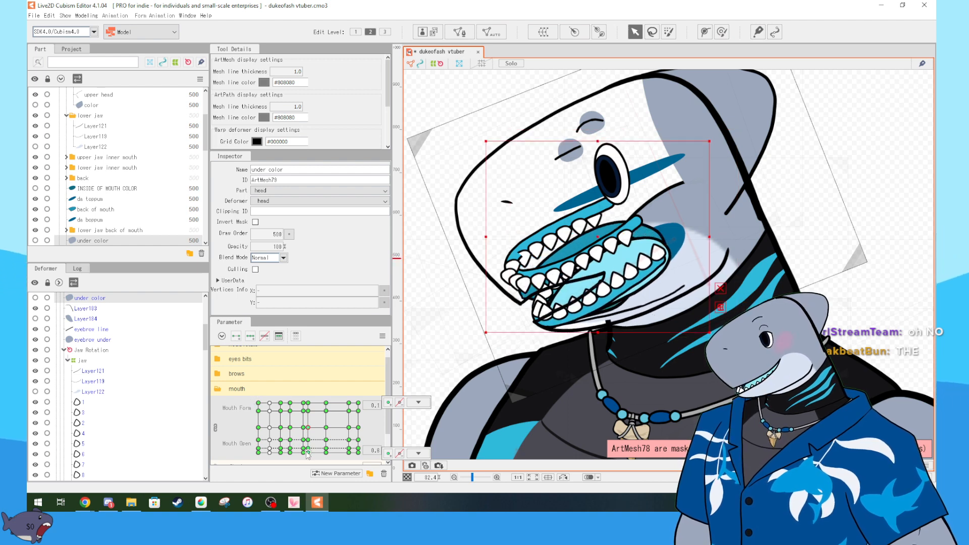
scroll(304, 397, up, 2)
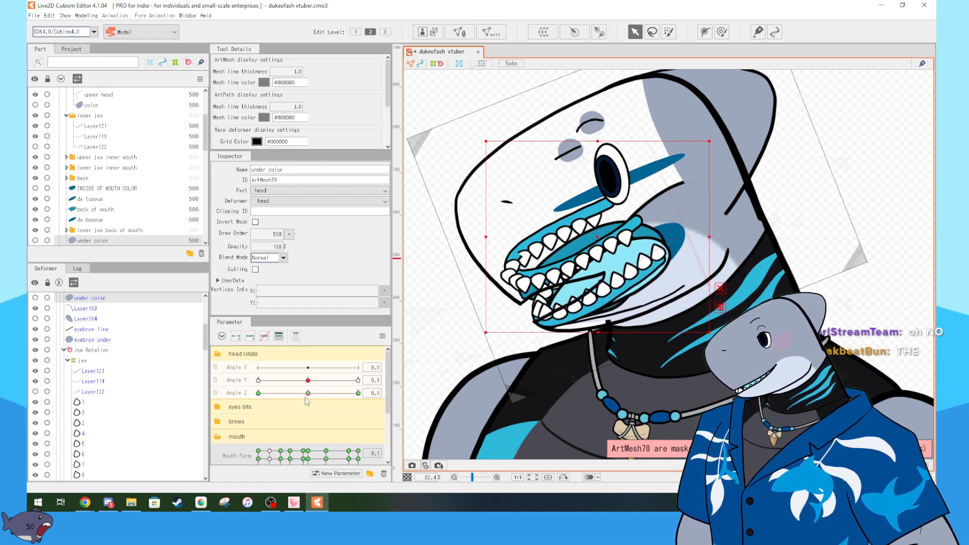
drag(308, 393, 249, 410)
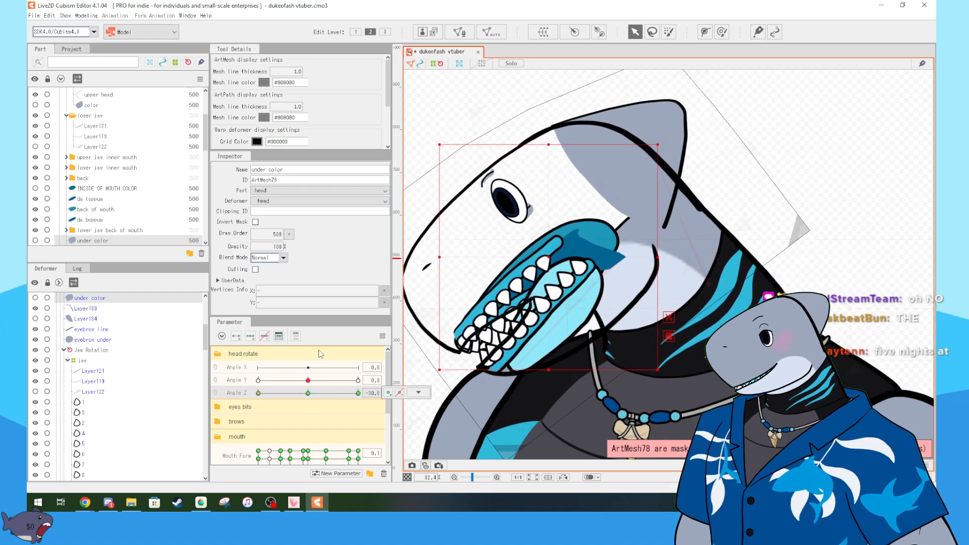
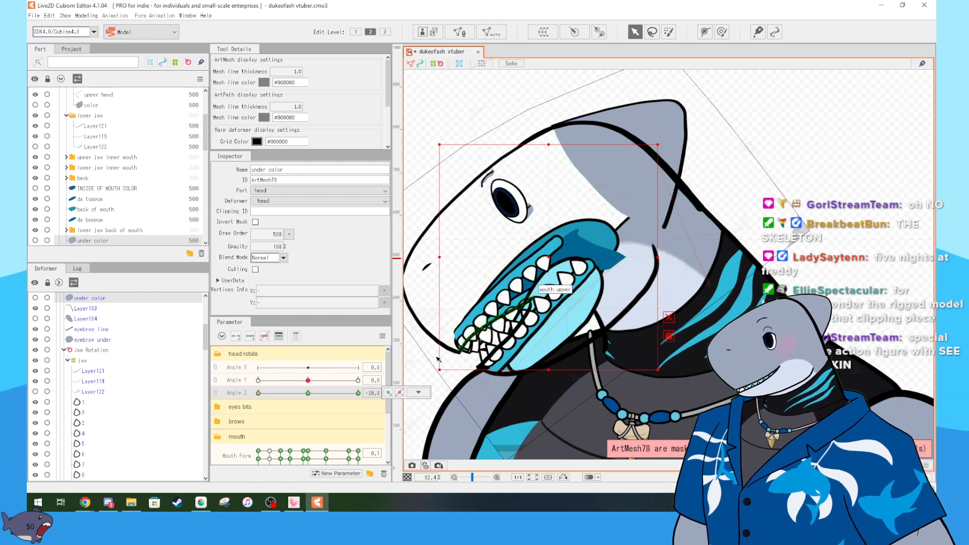
- Set Angle Z to 30.0 to examine the exposed teeth and gums, and return it to 0.0
drag(301, 393, 402, 400)
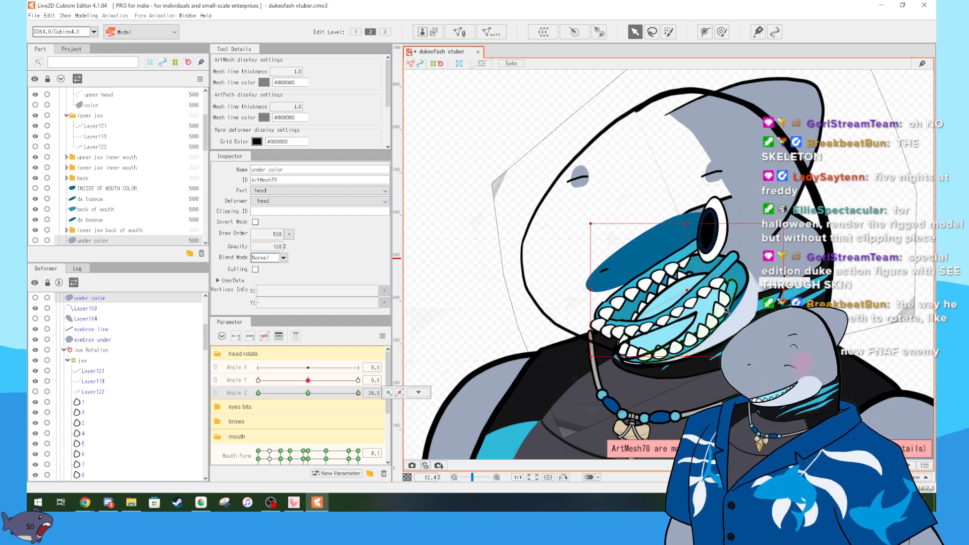
scroll(676, 292, up, 3)
scroll(676, 292, down, 1)
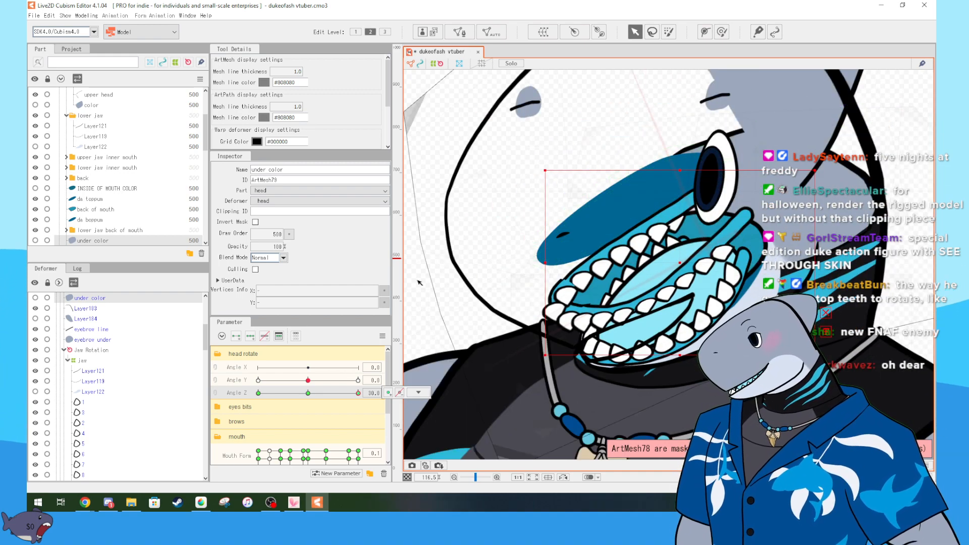
drag(308, 392, 325, 403)
- Select the upper jaw's front tooth 1, the mid gums top and the back gums top meshes in turn, checking Angle Z at 0.0
scroll(580, 306, up, 5)
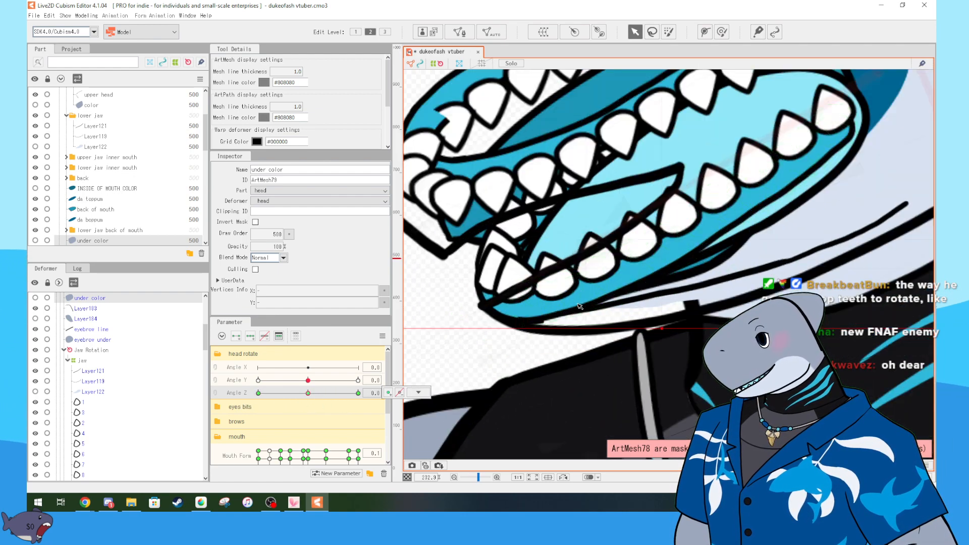
click(485, 195)
drag(608, 306, 691, 370)
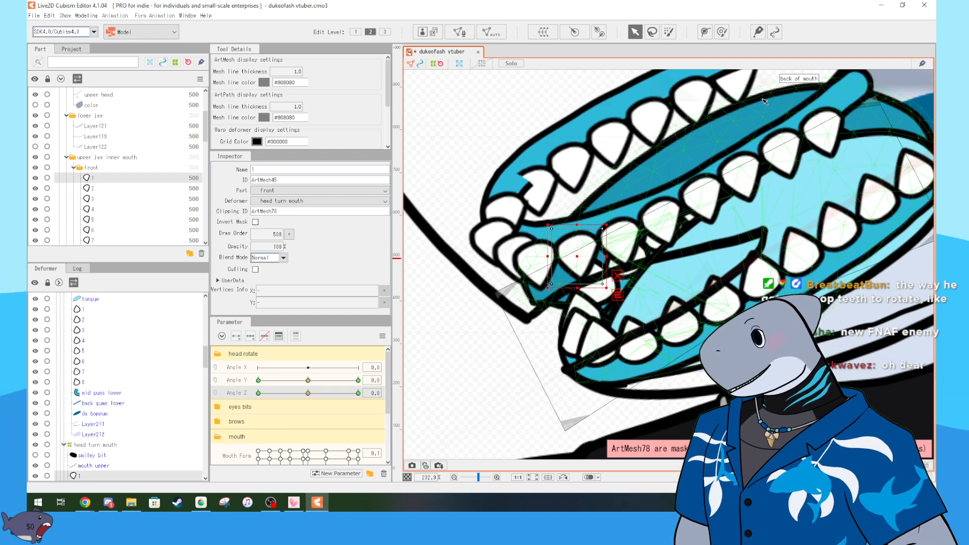
click(512, 178)
mouse_move(308, 392)
mouse_down()
mouse_move(326, 393)
mouse_move(262, 394)
mouse_move(360, 404)
mouse_move(265, 396)
mouse_move(324, 399)
mouse_move(309, 397)
mouse_up()
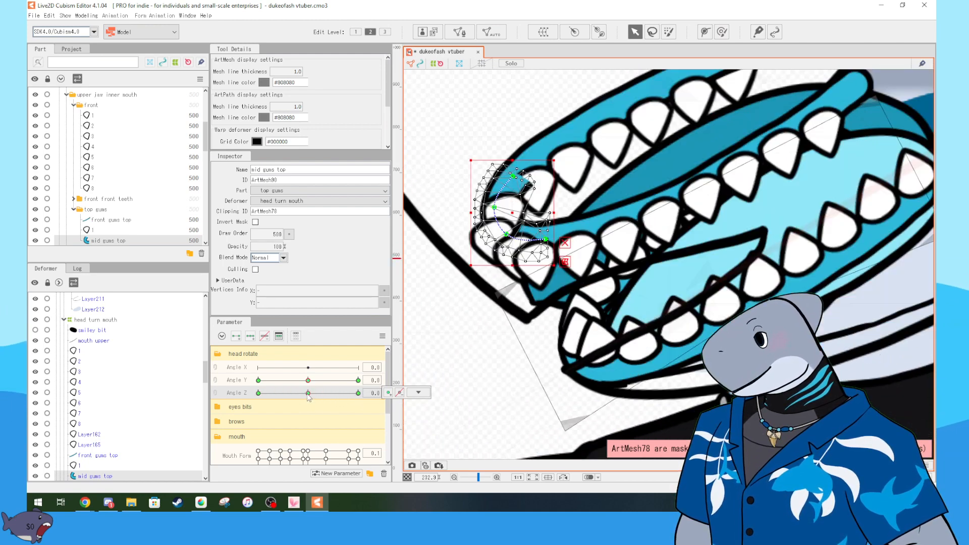
click(570, 127)
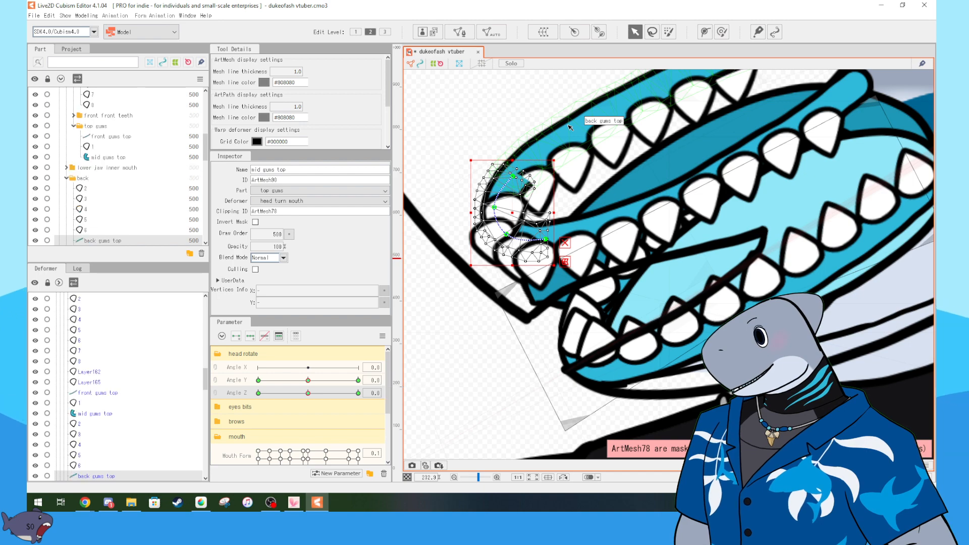
- Set Angle Z to -30.0, examine the back gums top mesh up close, and select tooth 2 in the back part
drag(310, 397, 244, 403)
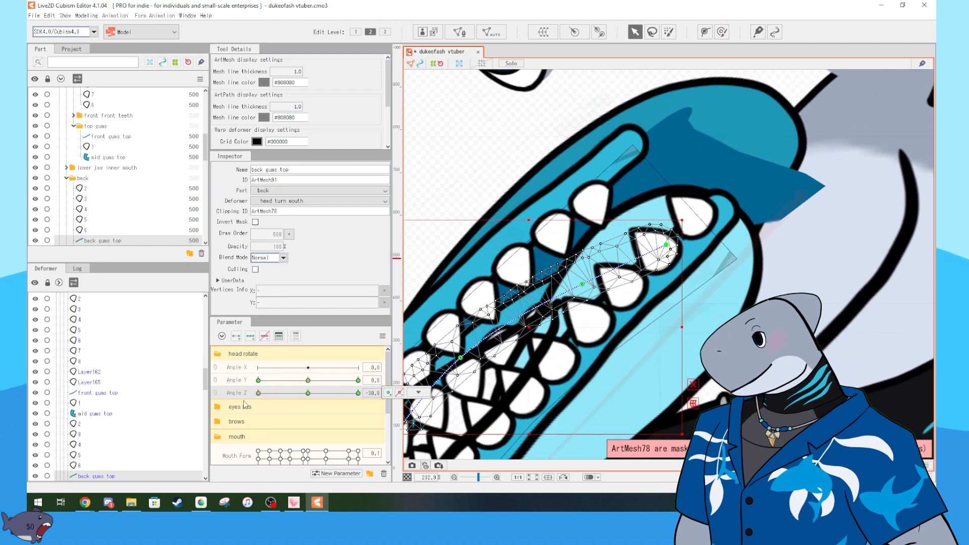
drag(612, 337, 771, 199)
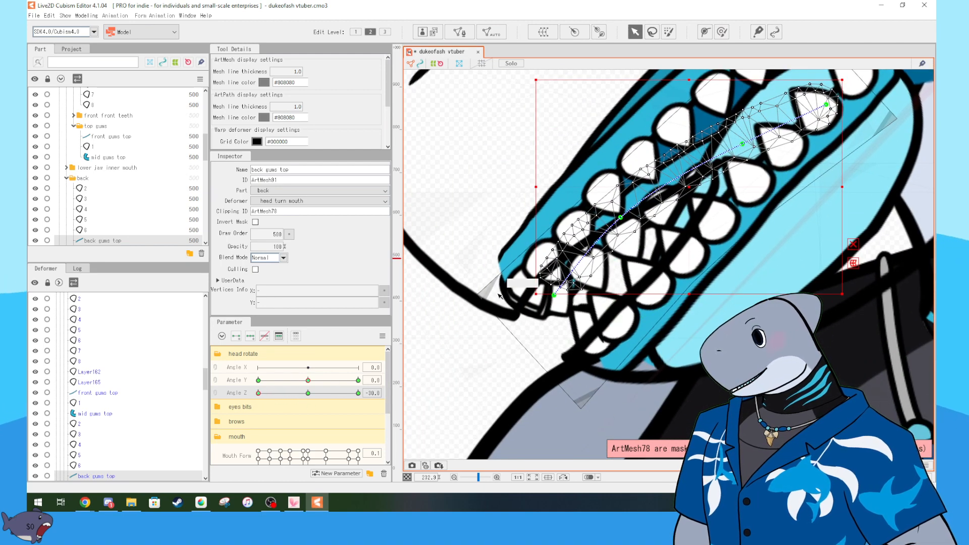
drag(783, 252, 726, 239)
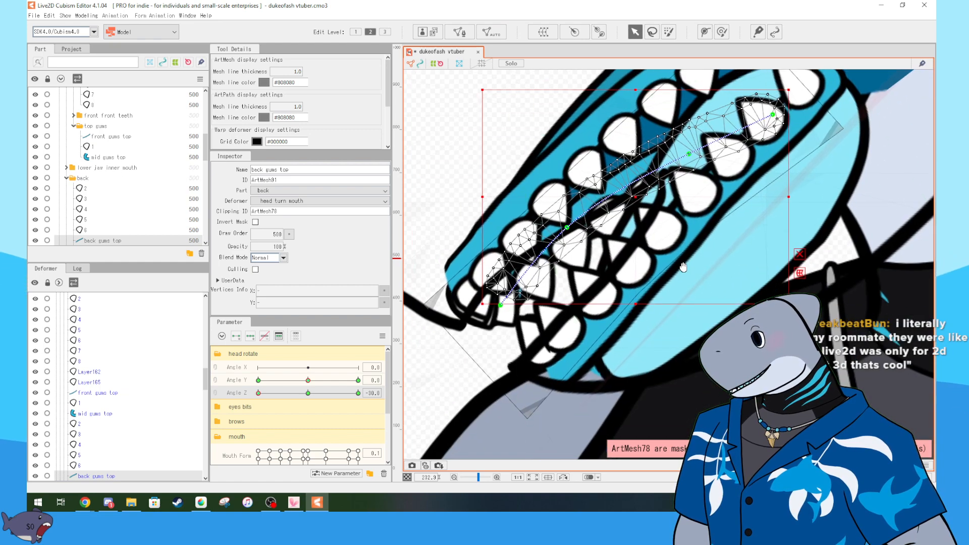
scroll(632, 337, down, 2)
scroll(632, 337, up, 2)
drag(655, 299, 625, 362)
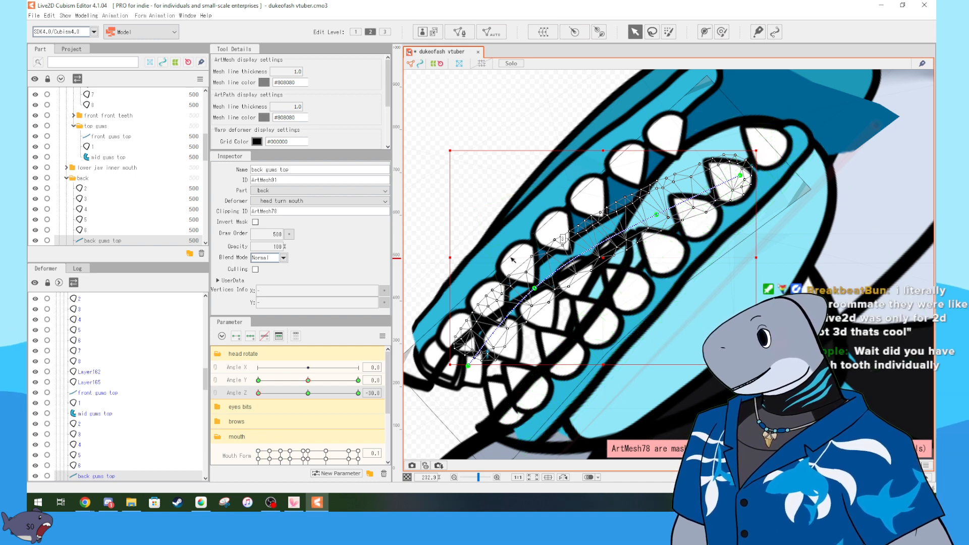
click(93, 191)
scroll(564, 275, down, 2)
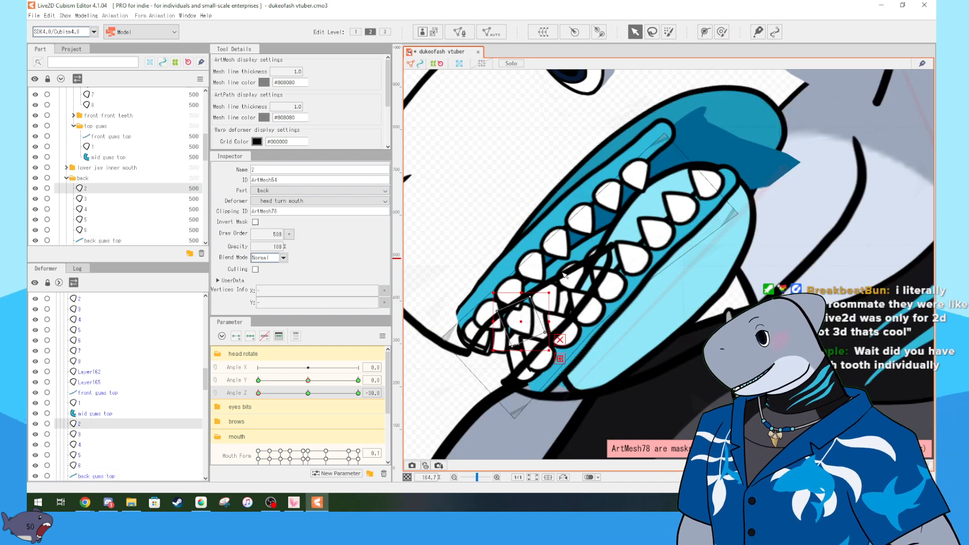
- Combine the Angle Y and Angle Z parameters and set Angle Y to 4.7 with Angle Z at -30.0
scroll(534, 301, up, 2)
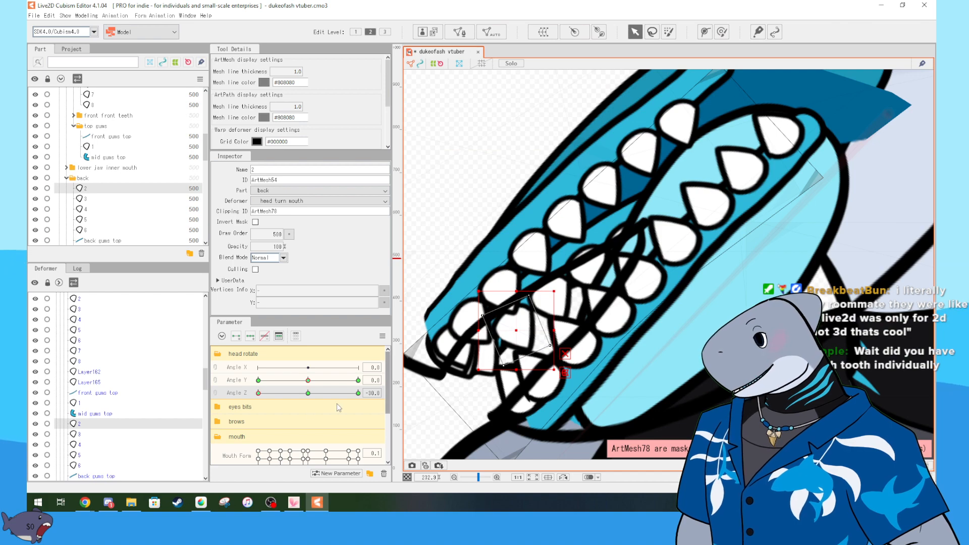
click(216, 380)
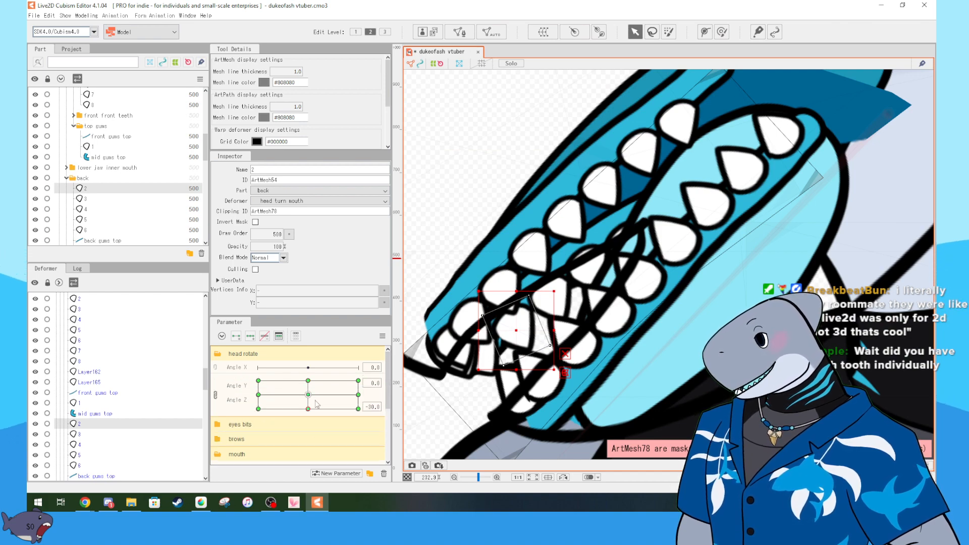
drag(327, 397, 316, 415)
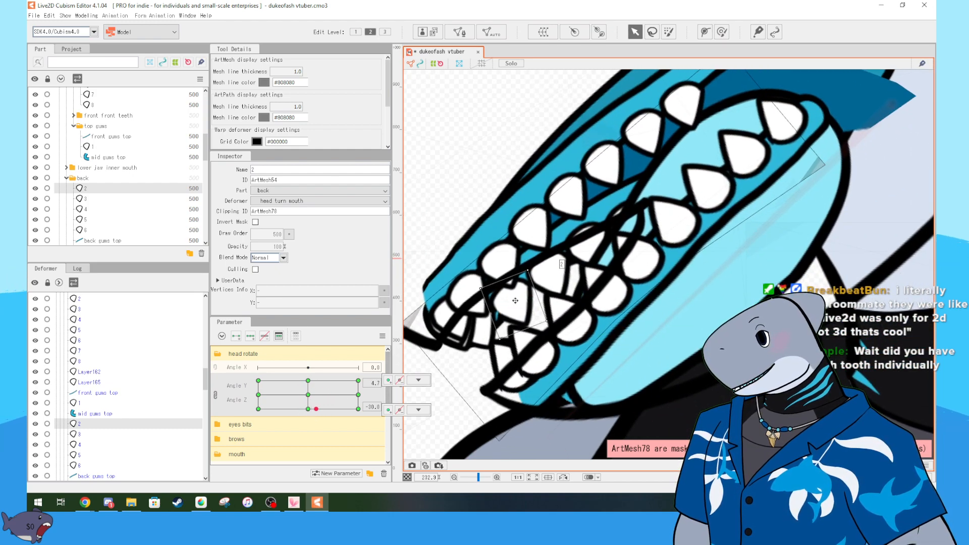
- Move tooth 2 of the back part slightly down at Angle Y 0.0 and Angle Z -30.0, and select tooth 3
click(520, 327)
drag(520, 327, 525, 337)
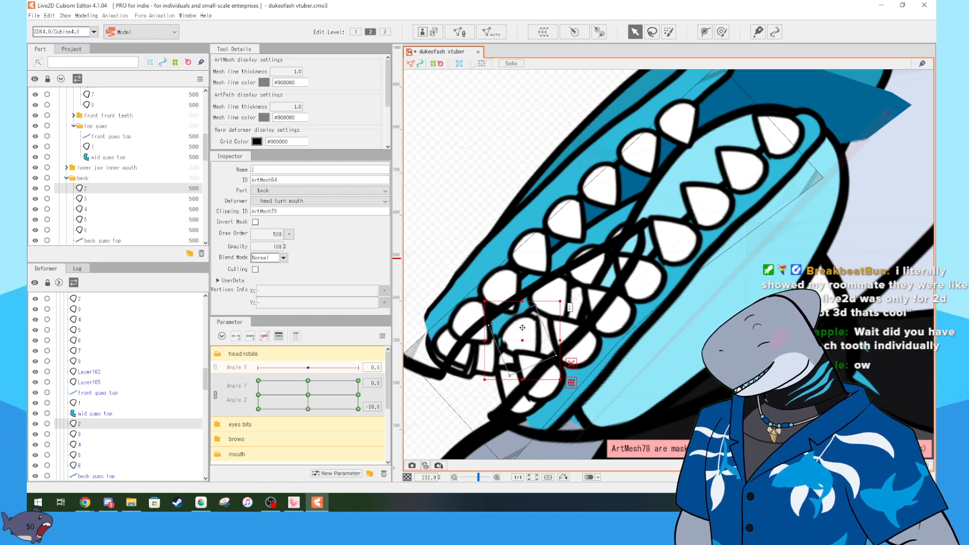
click(557, 291)
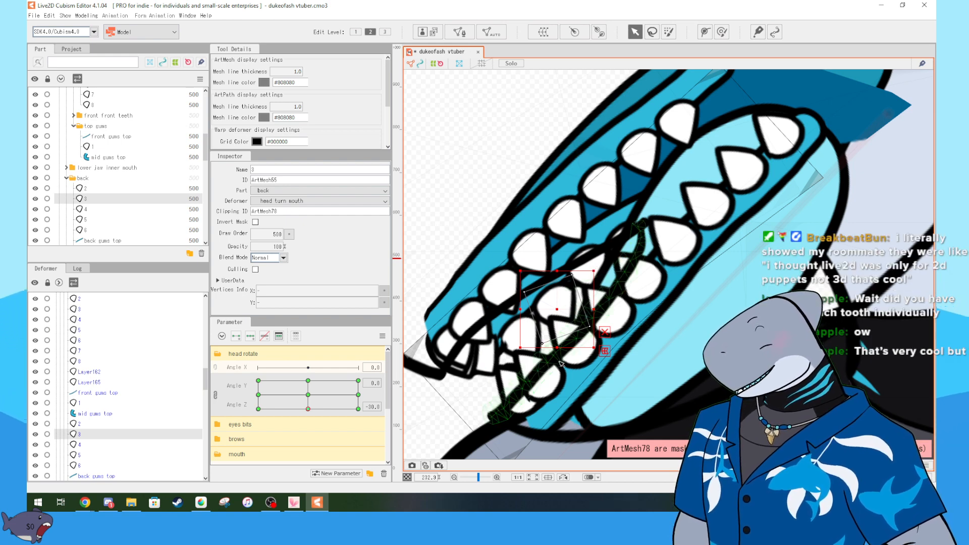
scroll(560, 364, down, 4)
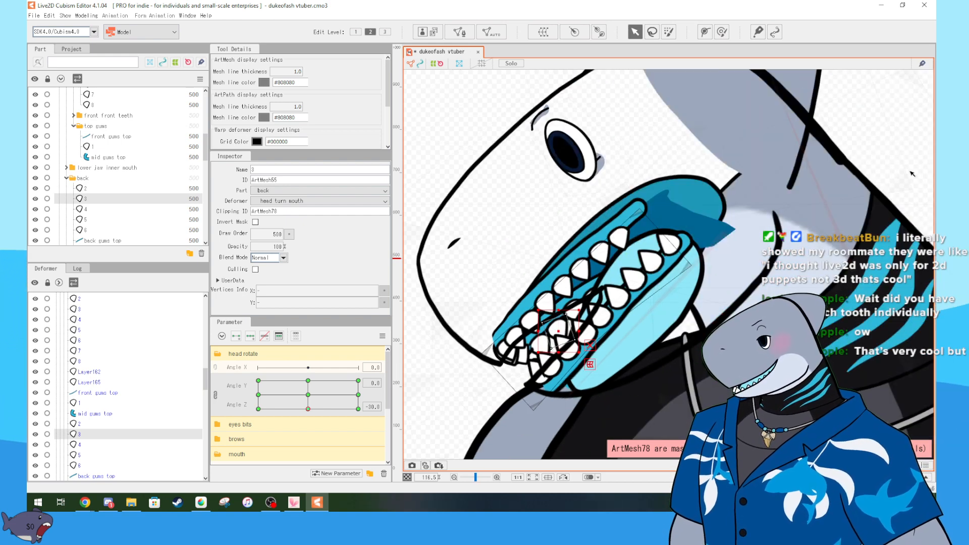
- Clear the selection and set Angle Y to about -5 with Angle Z at 30.0 to examine the lower teeth up close
click(912, 174)
drag(308, 409, 298, 381)
scroll(575, 273, up, 4)
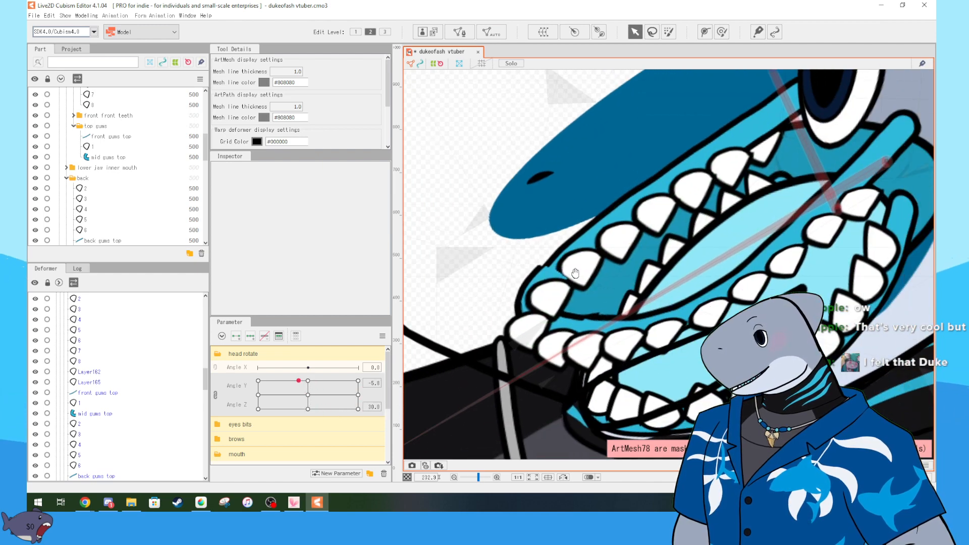
drag(575, 273, 442, 227)
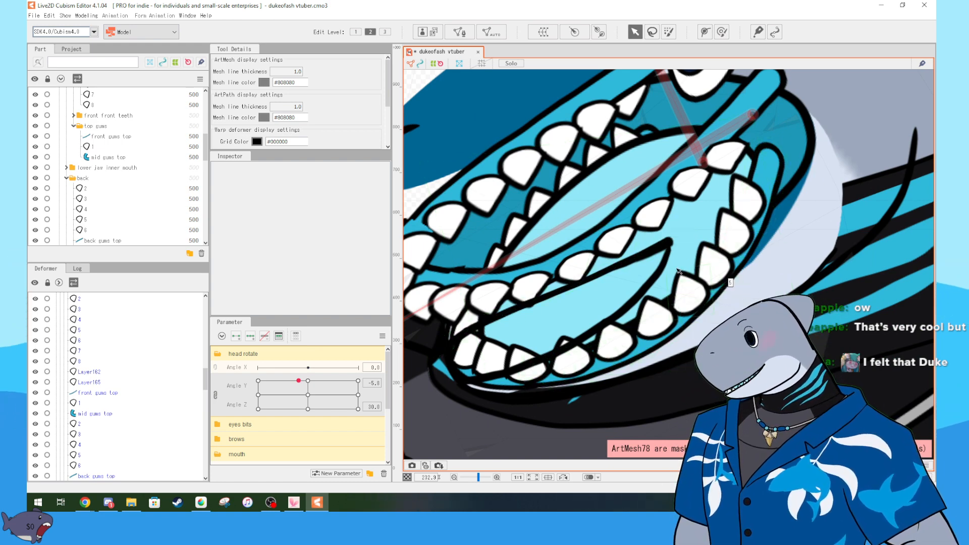
- Select tooth 8 of the lower jaw's front teeth and set Angle Y to -0.1 with Angle Z at -30.0
click(752, 219)
drag(301, 381, 308, 409)
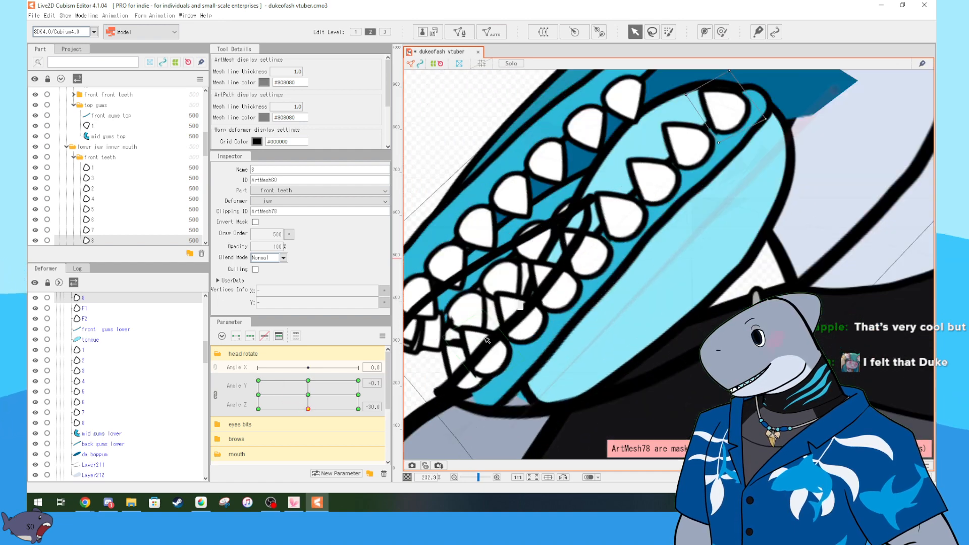
drag(487, 340, 582, 318)
- Set Angle Y to about 8 with Angle Z at -30.0, clear the selection and examine the whole head
drag(331, 385, 321, 409)
scroll(600, 267, down, 3)
scroll(579, 314, down, 1)
drag(579, 314, 554, 347)
click(497, 348)
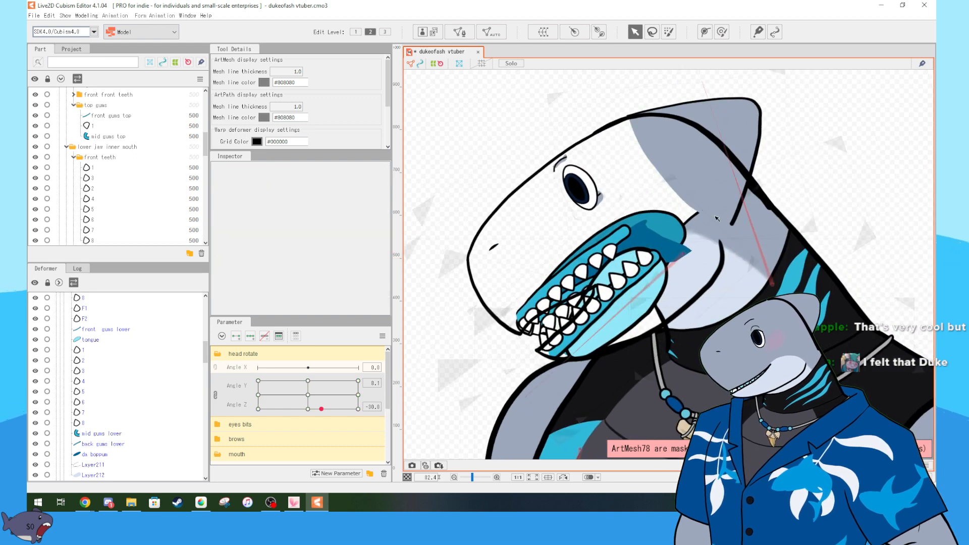
- Show the INSIDE OF MOUTH COLOR mesh and select it on the model
scroll(79, 209, up, 3)
scroll(79, 209, up, 5)
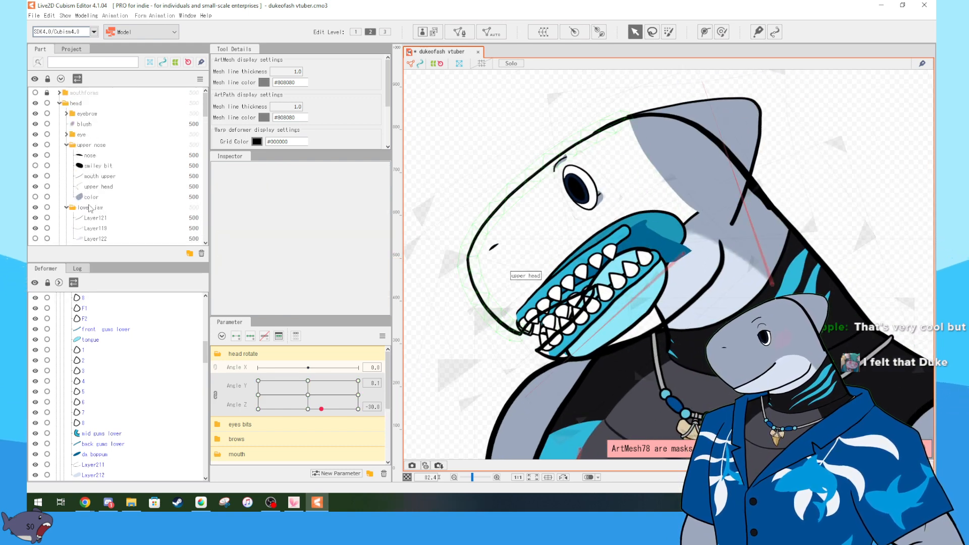
scroll(91, 207, down, 8)
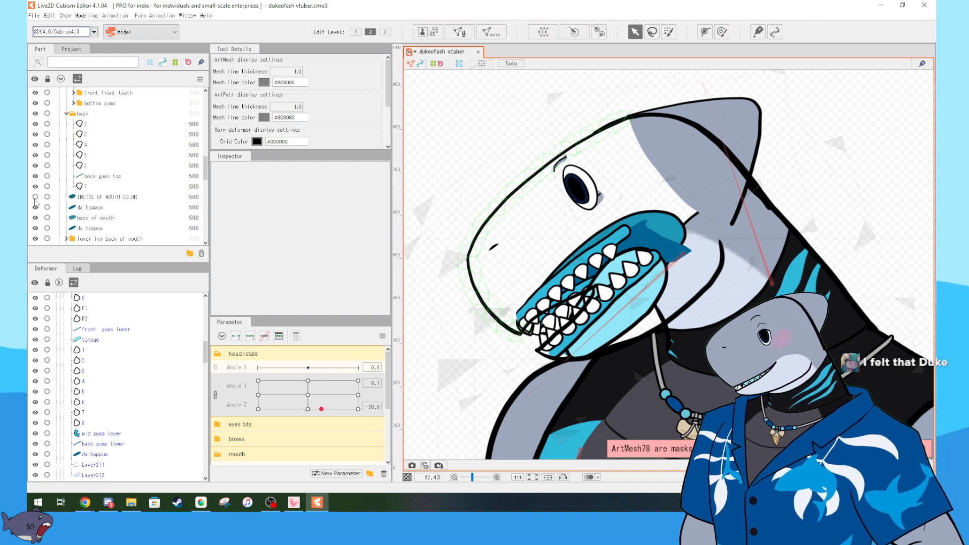
click(35, 197)
scroll(572, 309, up, 6)
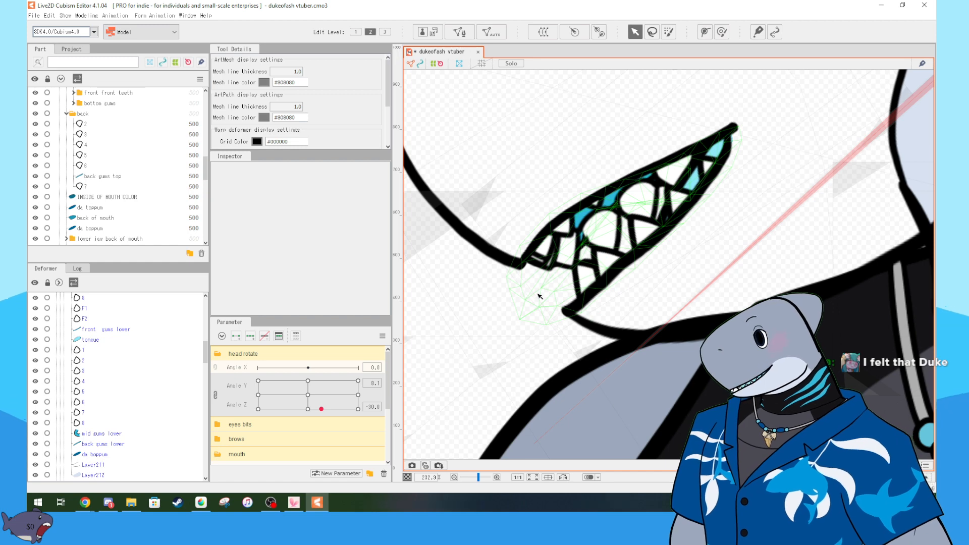
click(540, 296)
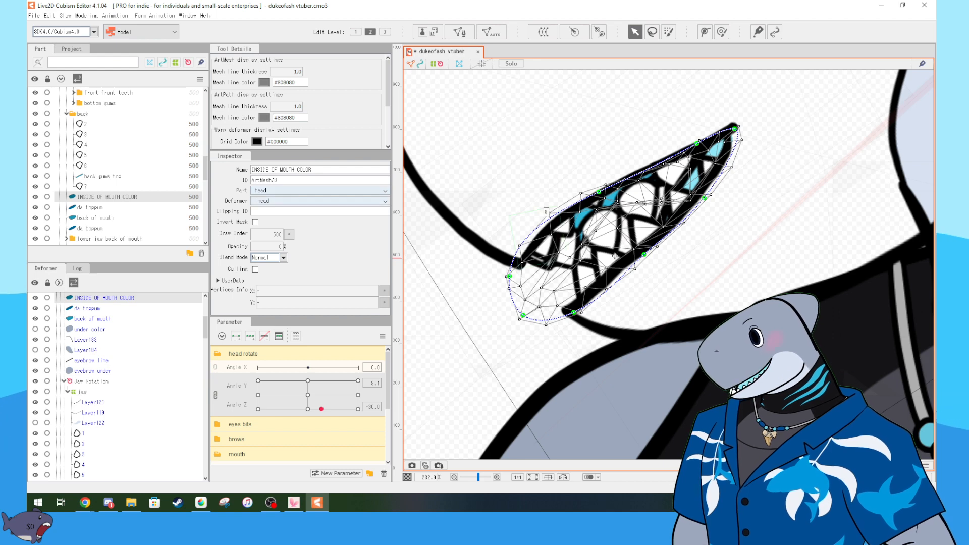
- Examine the INSIDE OF MOUTH COLOR mesh up close and set Mouth Form to -1.0 and Mouth Open to 0.0
scroll(673, 80, up, 5)
drag(725, 230, 786, 290)
scroll(741, 287, down, 3)
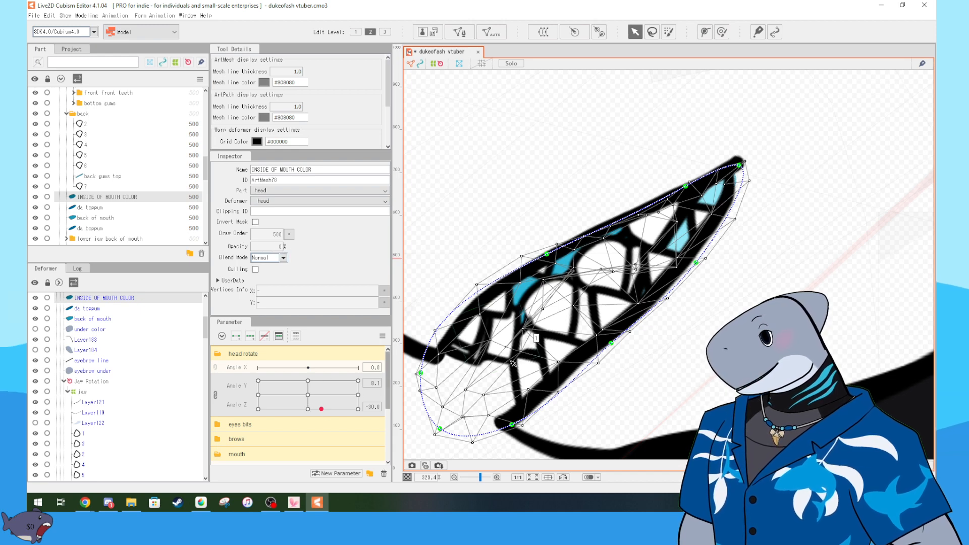
scroll(295, 374, down, 3)
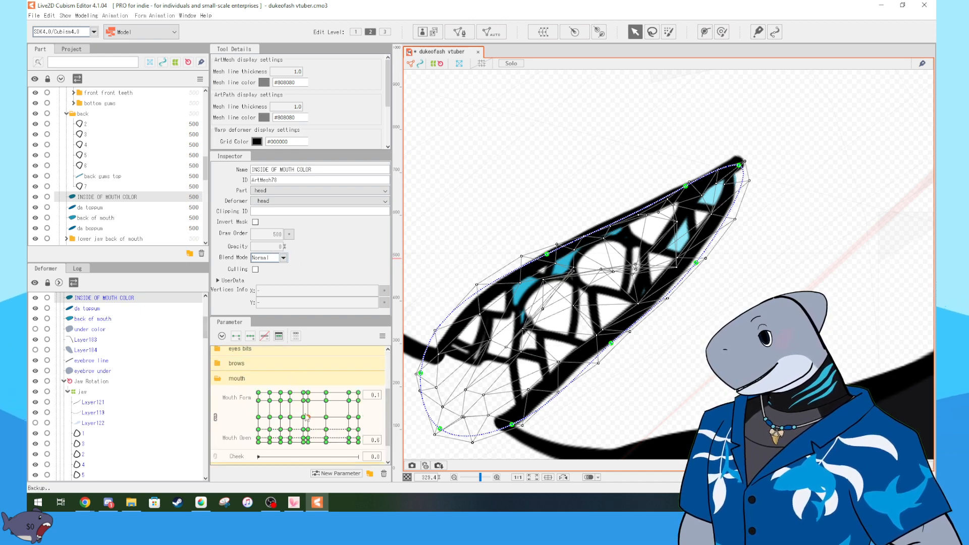
click(258, 442)
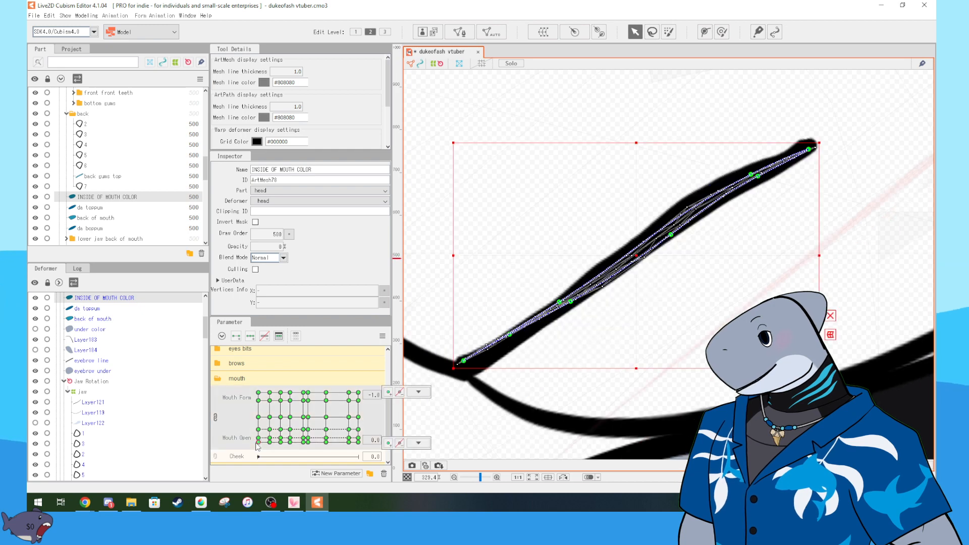
- Select all objects linked to Mouth Form and Mouth Open, and reselect only the INSIDE OF MOUTH COLOR mesh
click(418, 392)
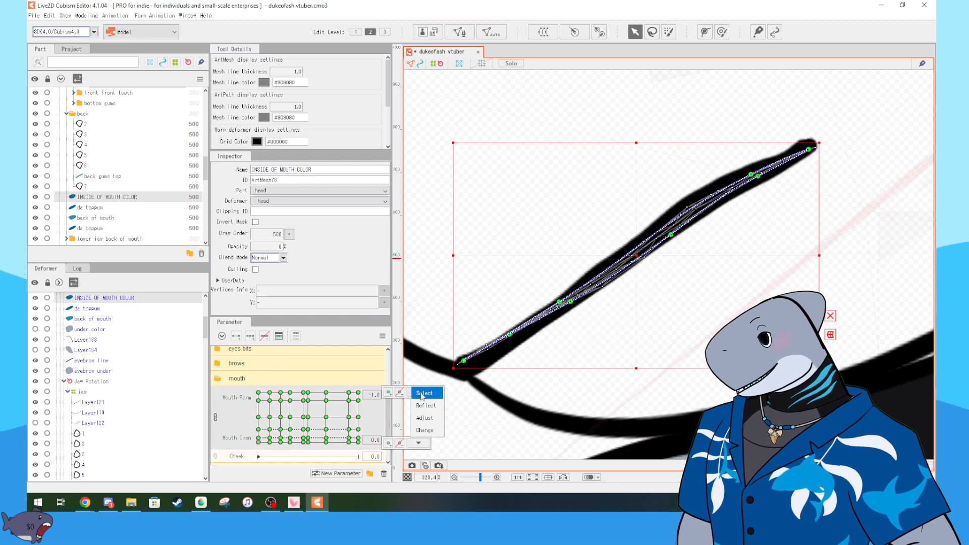
click(422, 393)
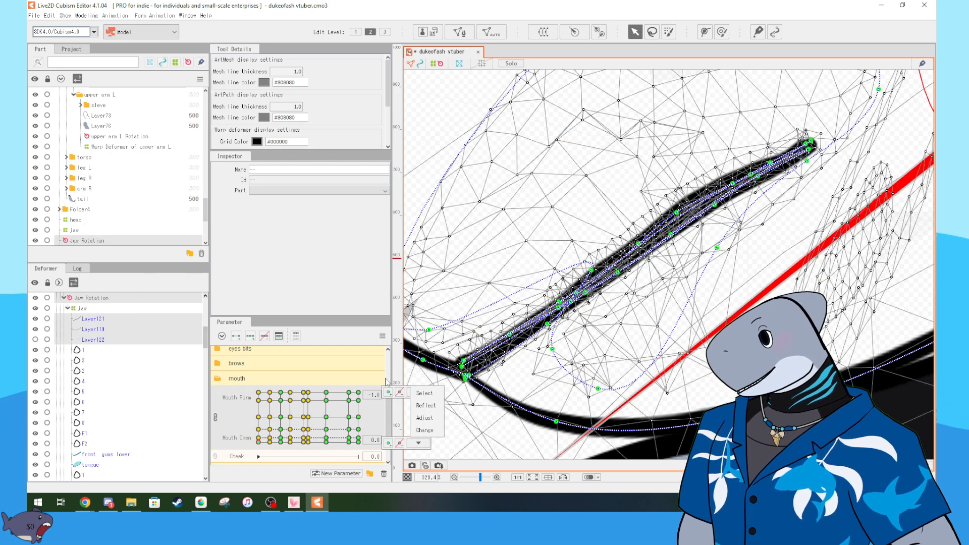
click(418, 443)
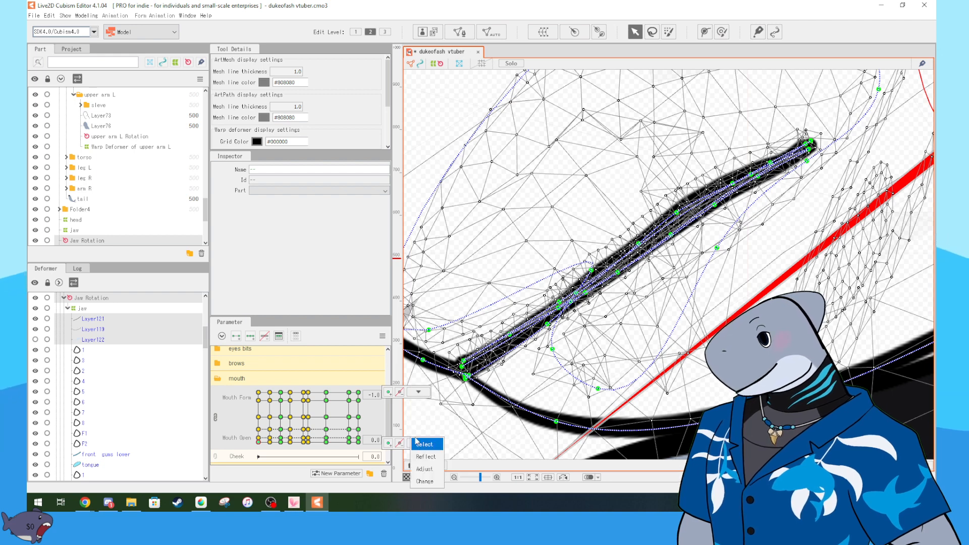
click(423, 444)
scroll(106, 188, up, 1)
scroll(107, 164, up, 5)
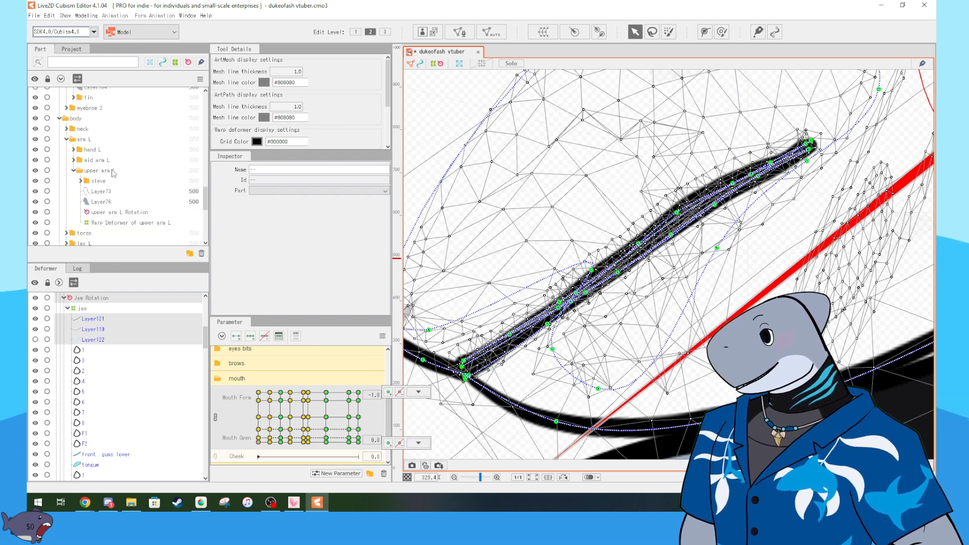
click(110, 97)
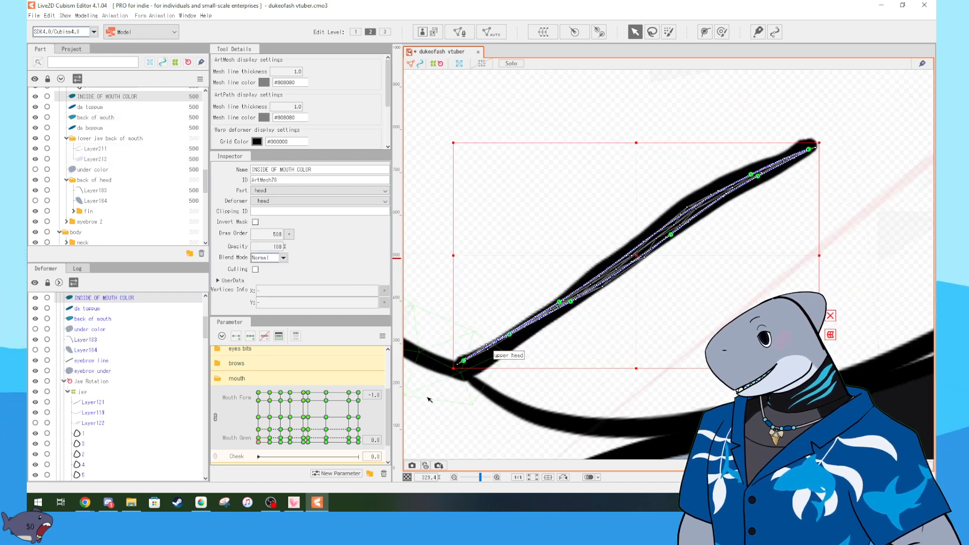
- Open the mouth about halfway with Mouth Open and set Mouth Form to -0.7
click(257, 426)
drag(258, 427, 258, 416)
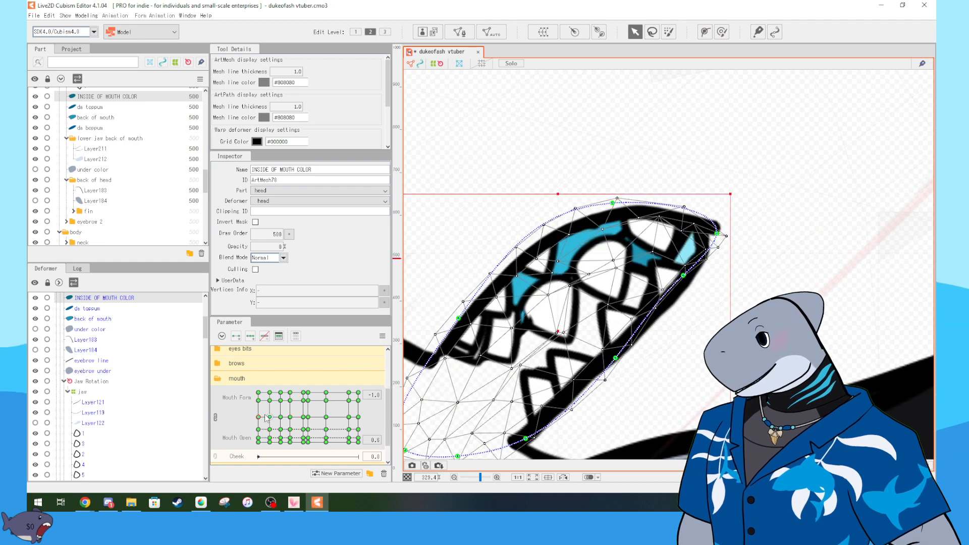
click(269, 416)
- Set the opacity of INSIDE OF MOUTH COLOR to 100 and examine how its mesh fills the mouth opening
scroll(655, 327, down, 2)
drag(655, 327, 710, 255)
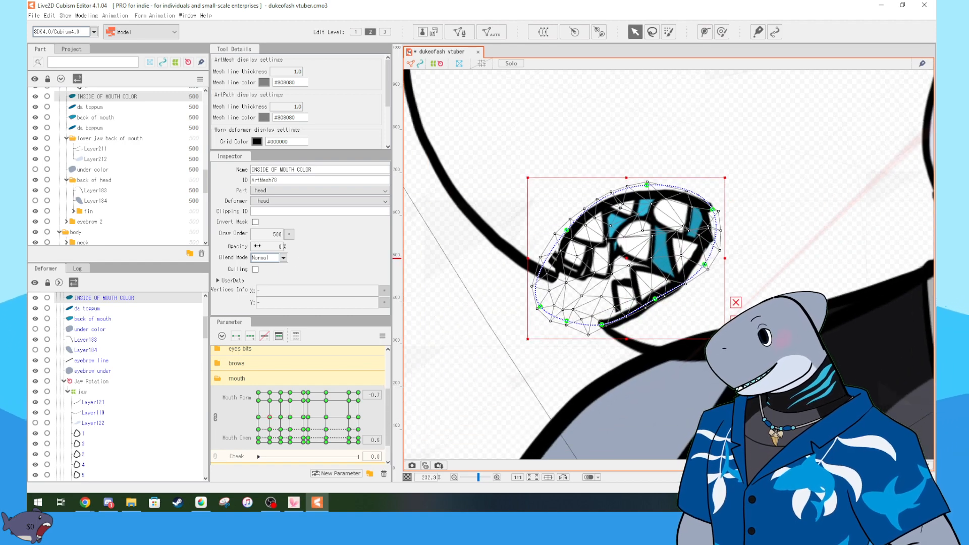
text(100)
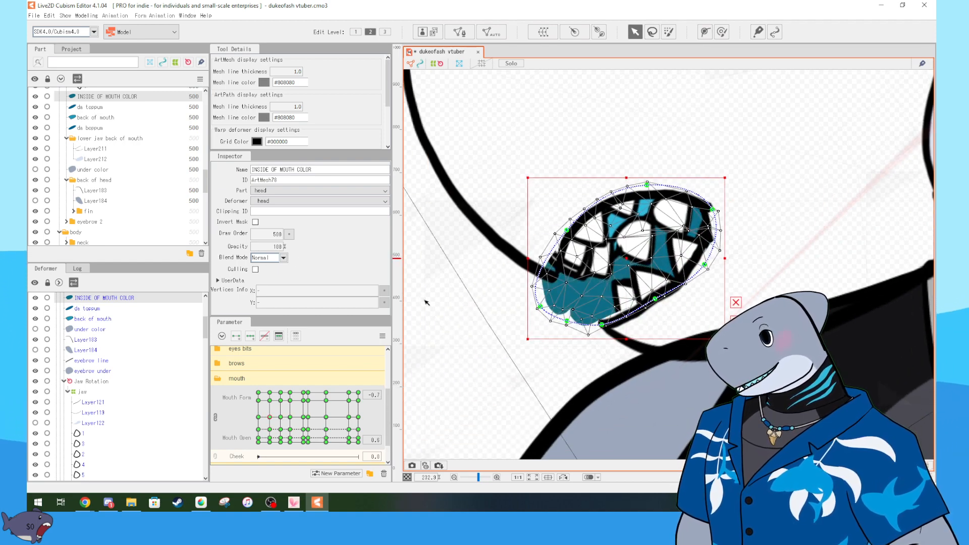
click(549, 390)
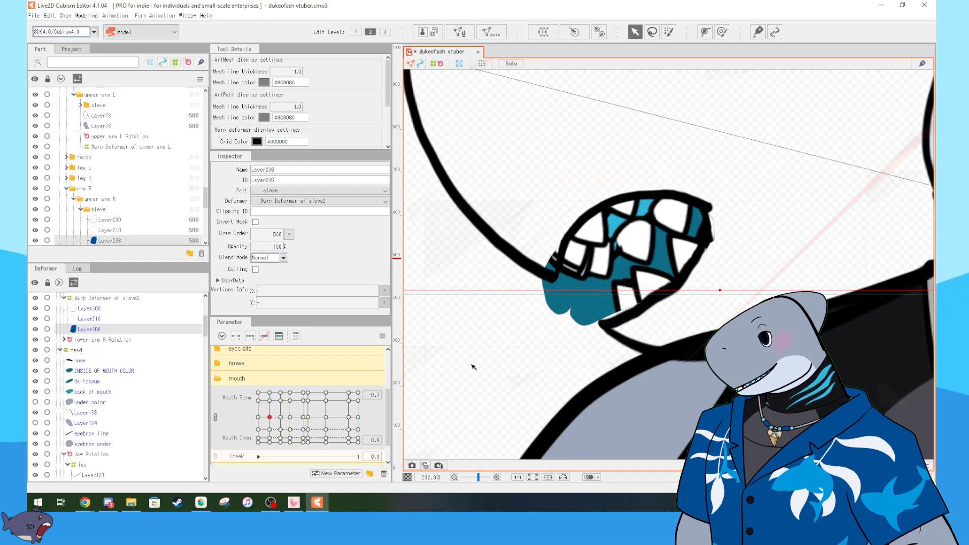
click(575, 304)
drag(627, 256, 616, 298)
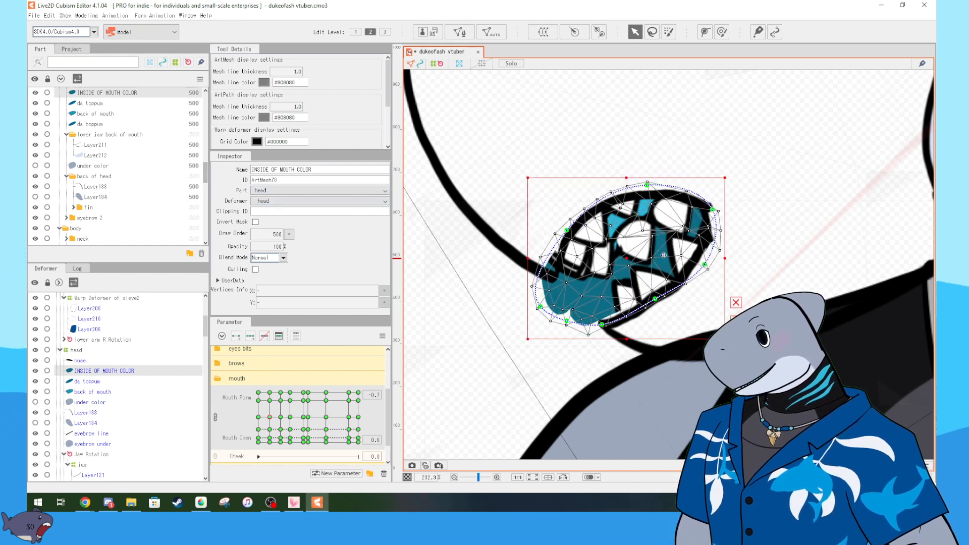
- Highlight the ID ArtMesh78 of INSIDE OF MOUTH COLOR and select tooth 3 of the back part to compare its clipping ID
scroll(675, 255, up, 3)
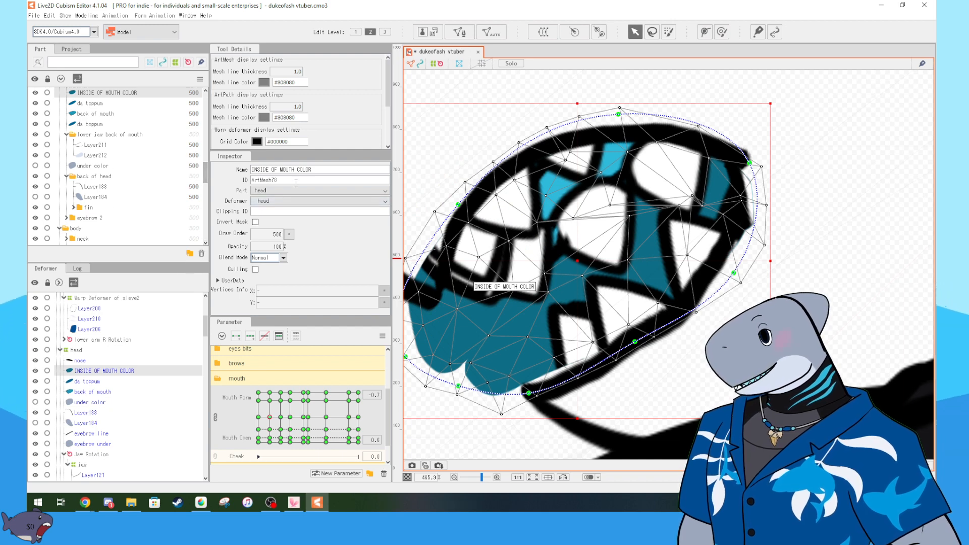
drag(252, 180, 258, 181)
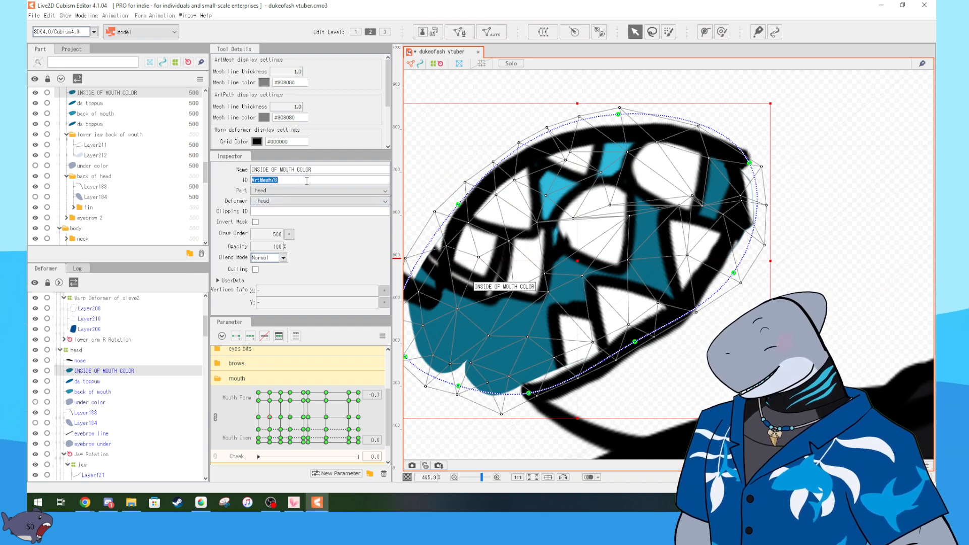
scroll(88, 185, up, 4)
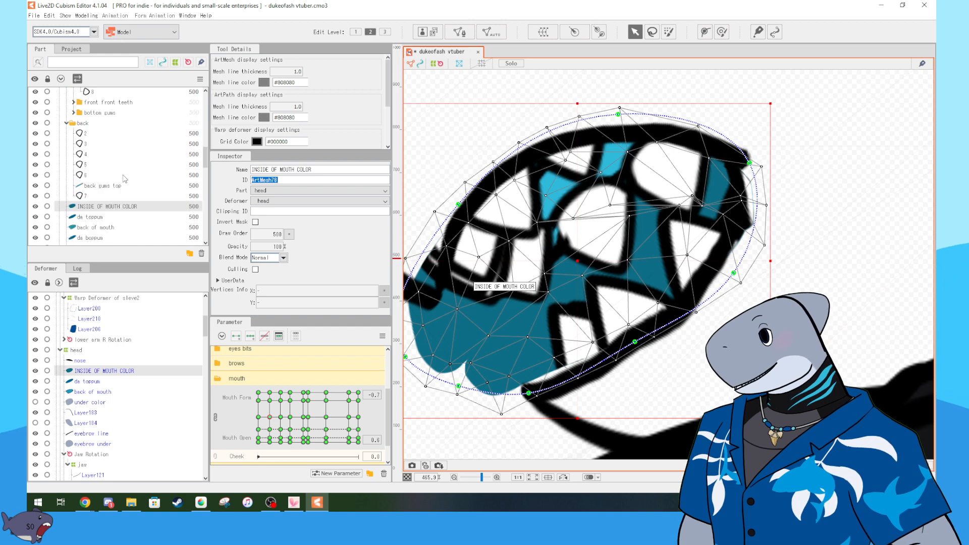
click(103, 144)
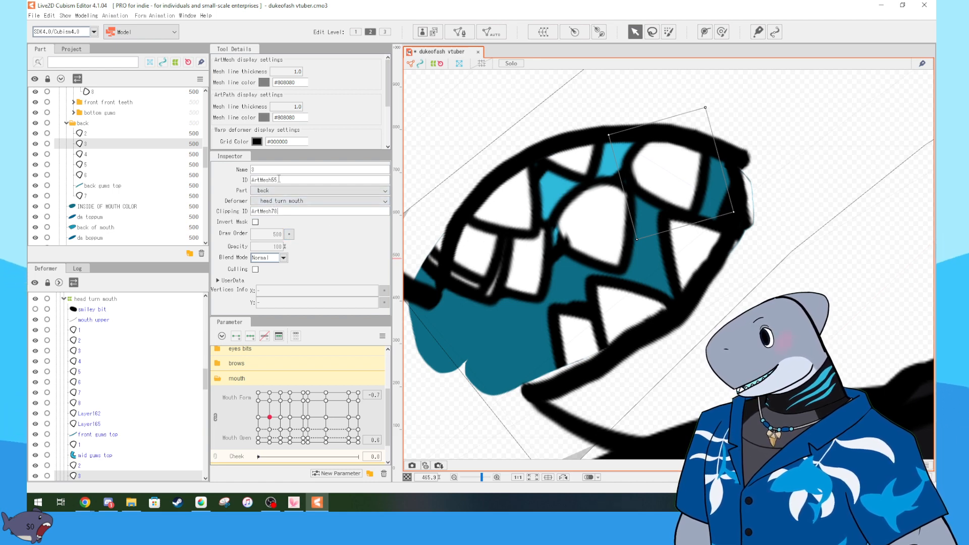
- Set the opacity of INSIDE OF MOUTH COLOR to 0 and hide the mesh
mouse_move(269, 416)
mouse_down()
mouse_move(282, 403)
mouse_move(275, 394)
mouse_move(283, 418)
mouse_move(335, 400)
mouse_move(342, 424)
mouse_move(281, 429)
mouse_move(280, 416)
mouse_move(270, 416)
mouse_up()
scroll(555, 252, down, 2)
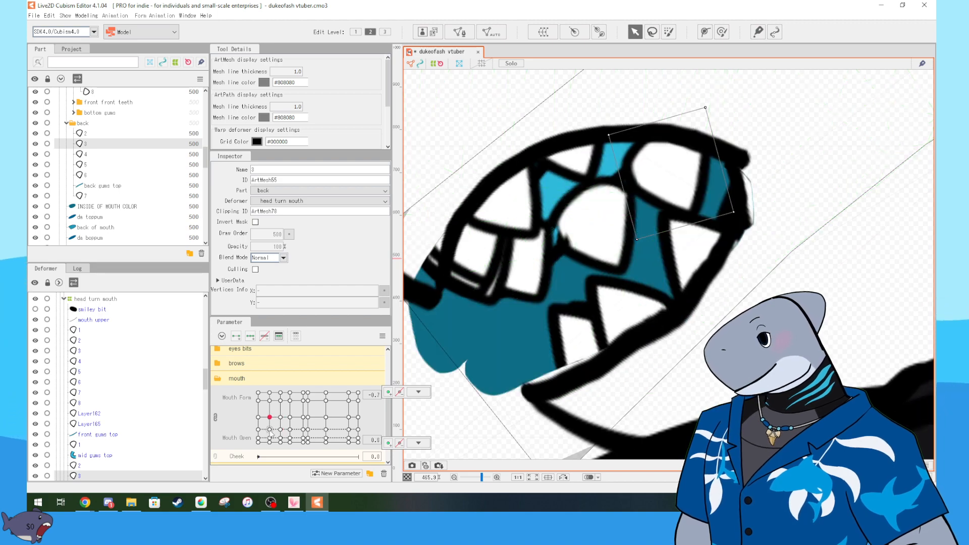
click(497, 333)
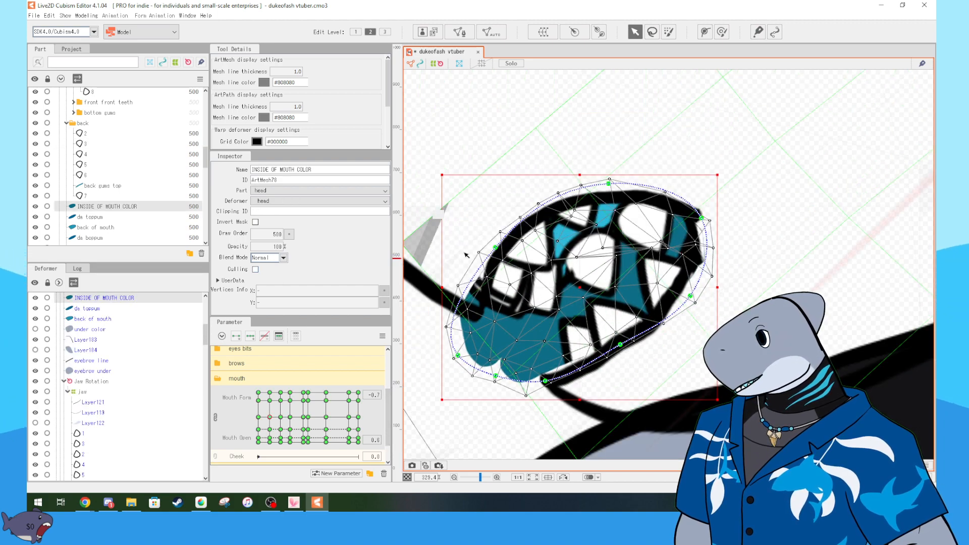
drag(275, 247, 227, 247)
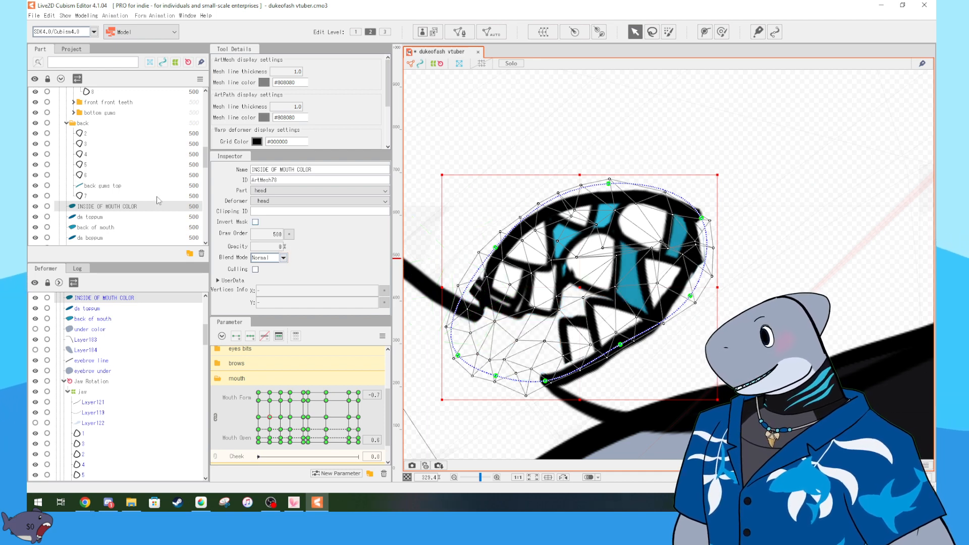
click(35, 206)
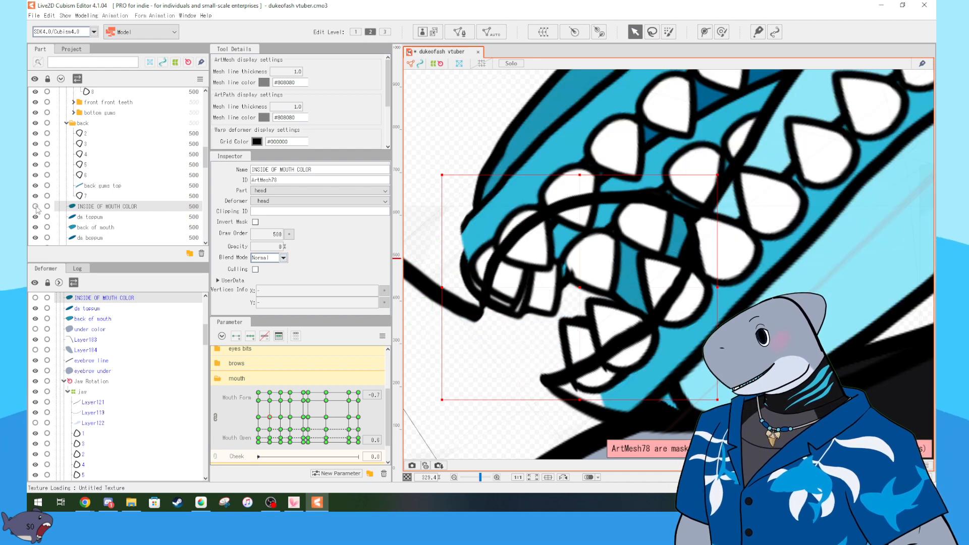
- Toggle the visibility of INSIDE OF MOUTH COLOR to compare the masked and unmasked teeth, leaving the mesh shown
click(36, 207)
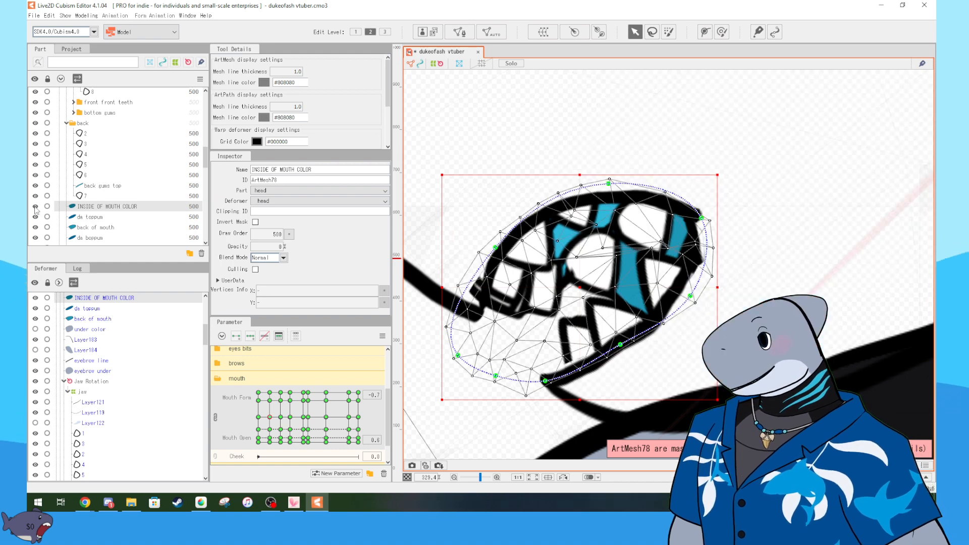
click(35, 207)
click(35, 207)
click(35, 207)
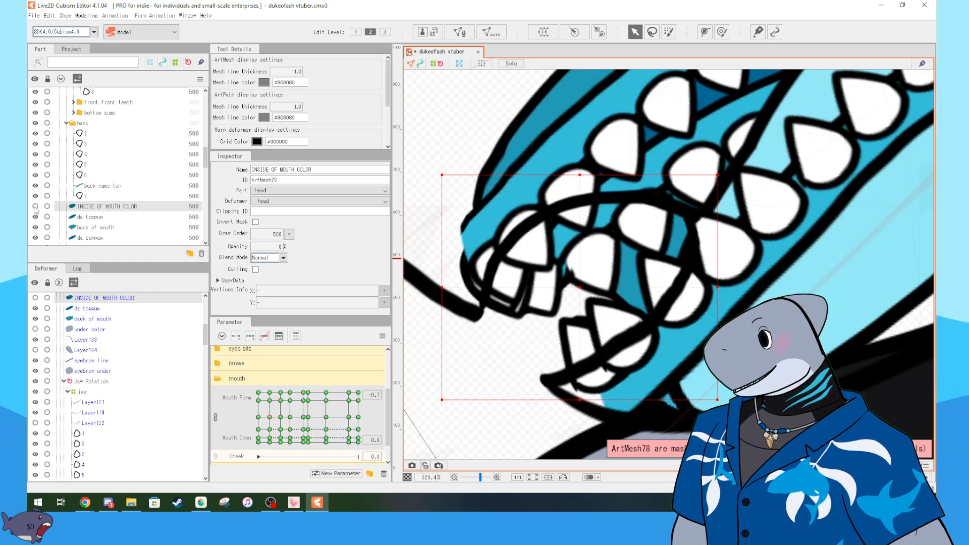
click(34, 206)
scroll(433, 196, down, 2)
scroll(495, 214, down, 1)
scroll(658, 216, down, 1)
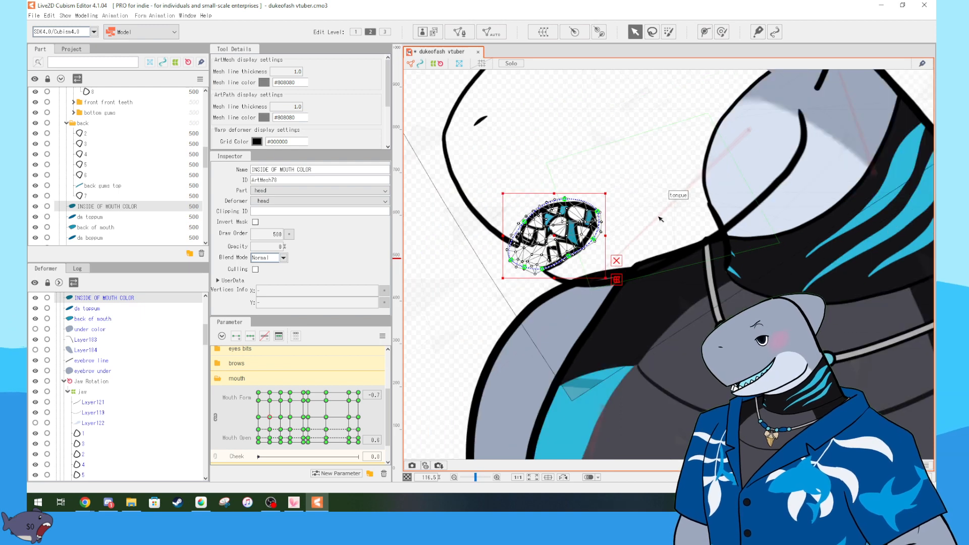
drag(658, 216, 658, 310)
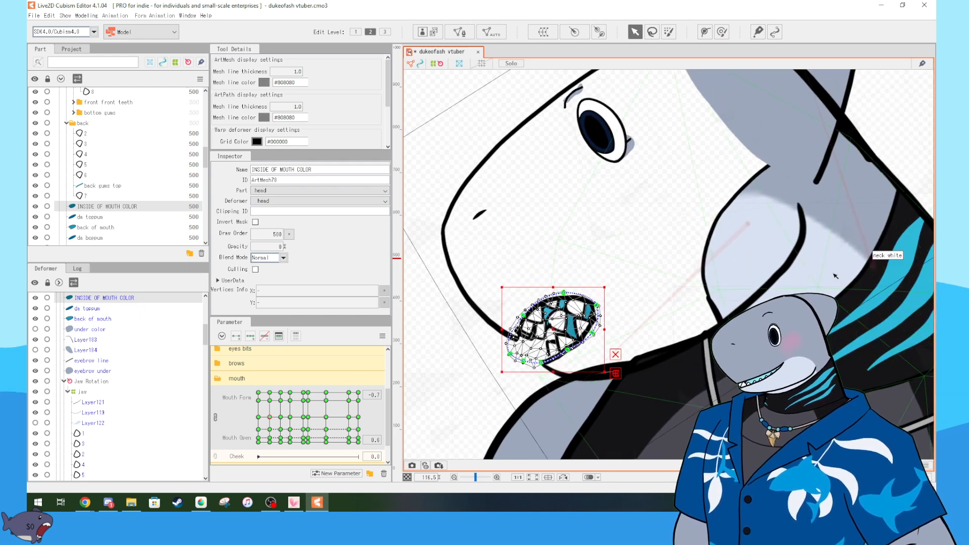
scroll(656, 313, down, 1)
drag(681, 298, 706, 316)
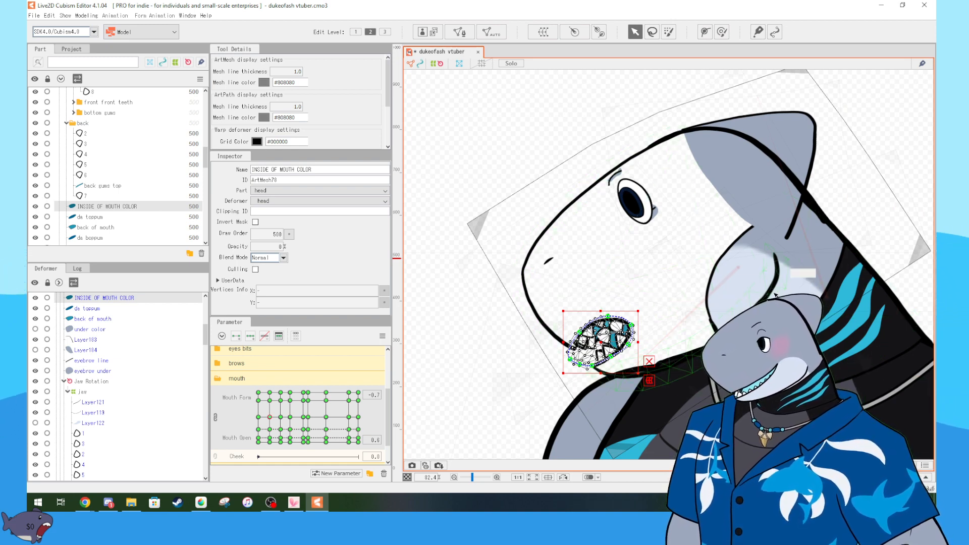
- Try to move the neck white mesh across the head, shrink it, and place it back over the neck
scroll(816, 285, up, 4)
click(830, 307)
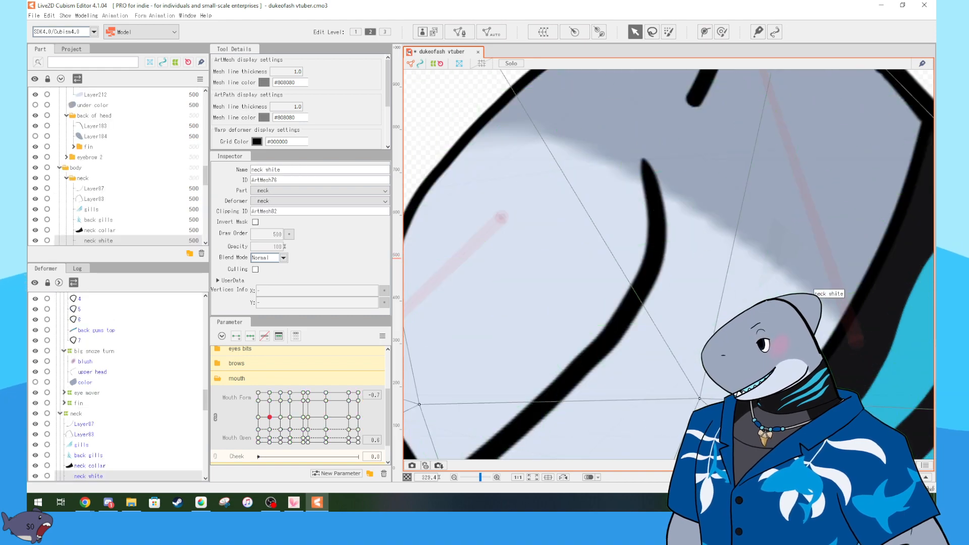
scroll(800, 307, down, 5)
drag(802, 307, 814, 297)
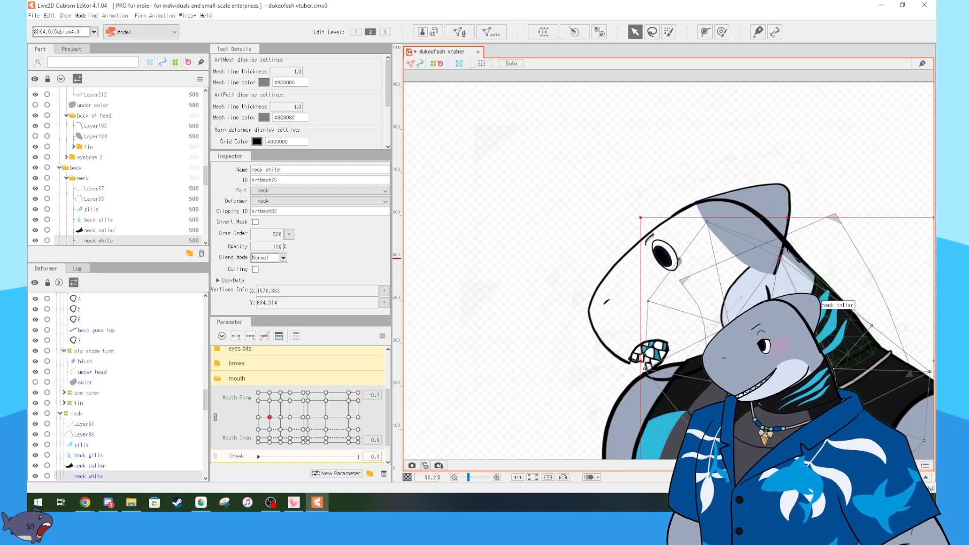
drag(768, 354, 719, 284)
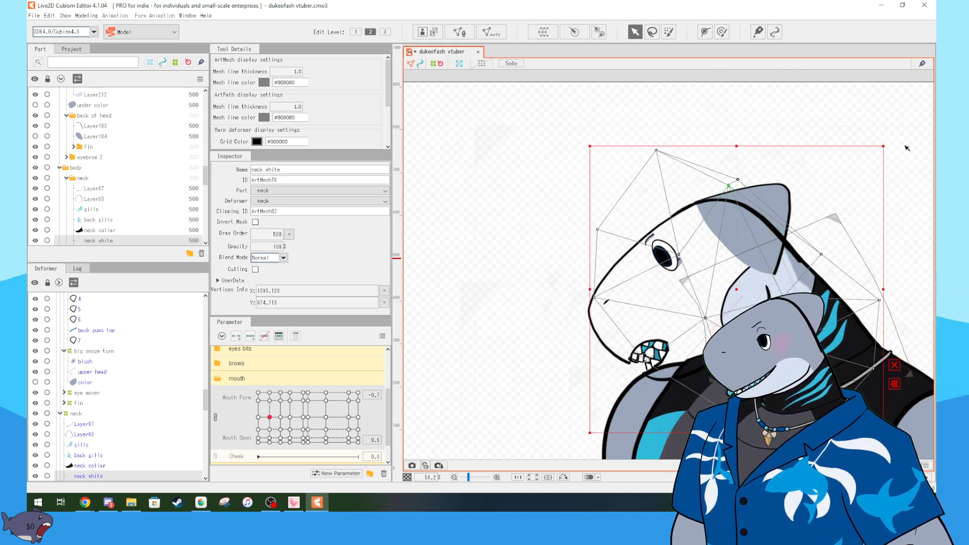
drag(882, 147, 667, 293)
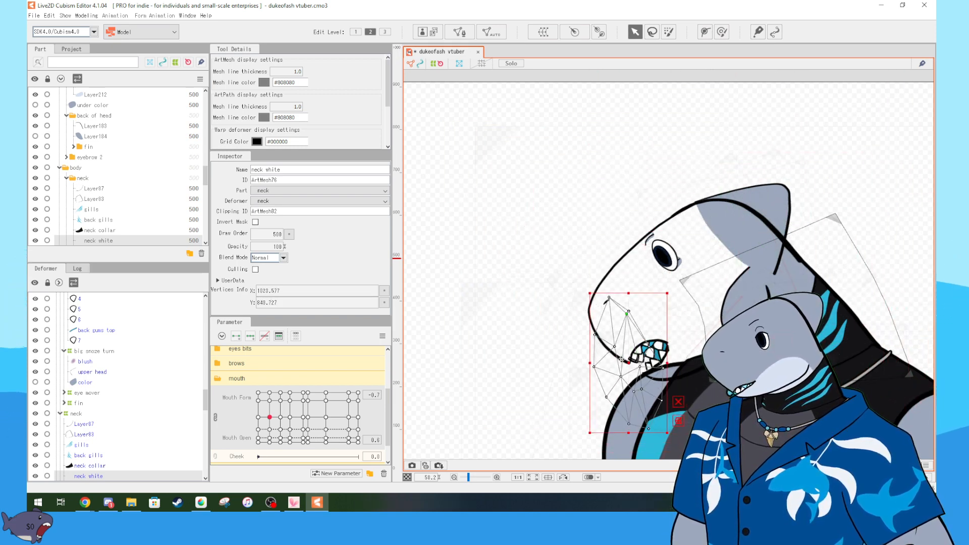
drag(621, 359, 769, 307)
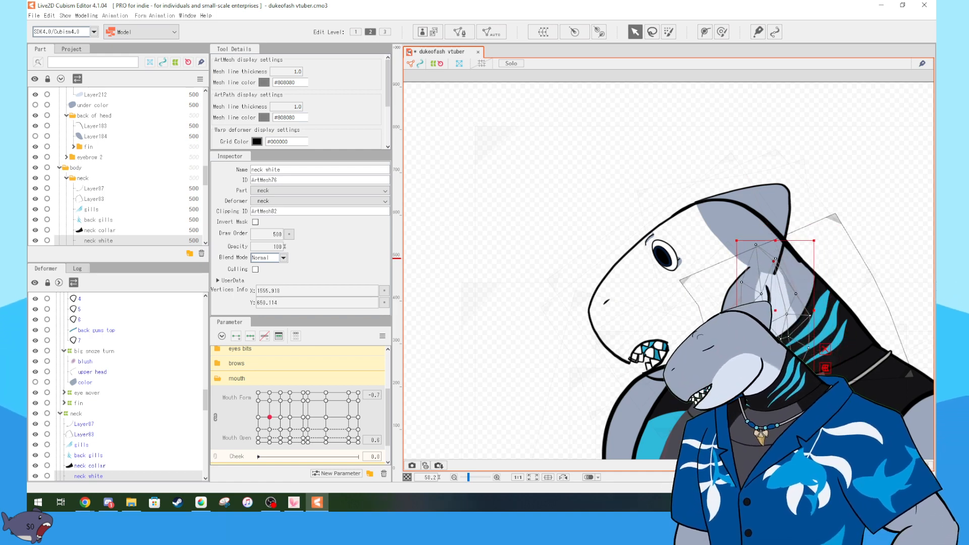
drag(809, 316, 802, 317)
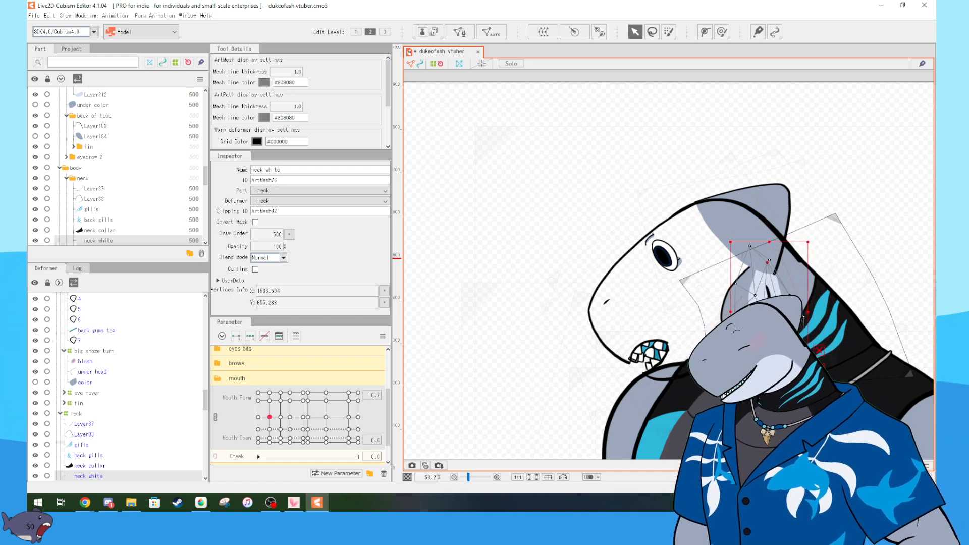
- Undo the moves and the scaling of the neck white mesh
key(ctrl+z)
key(ctrl+z)
key(ctrl+z)
scroll(885, 281, up, 4)
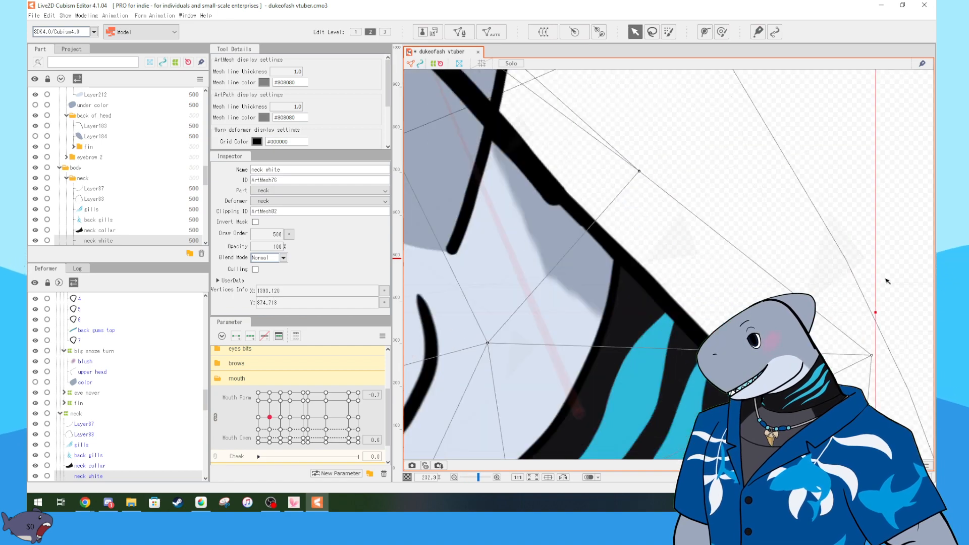
key(ctrl+z)
scroll(755, 292, down, 3)
key(ctrl+z)
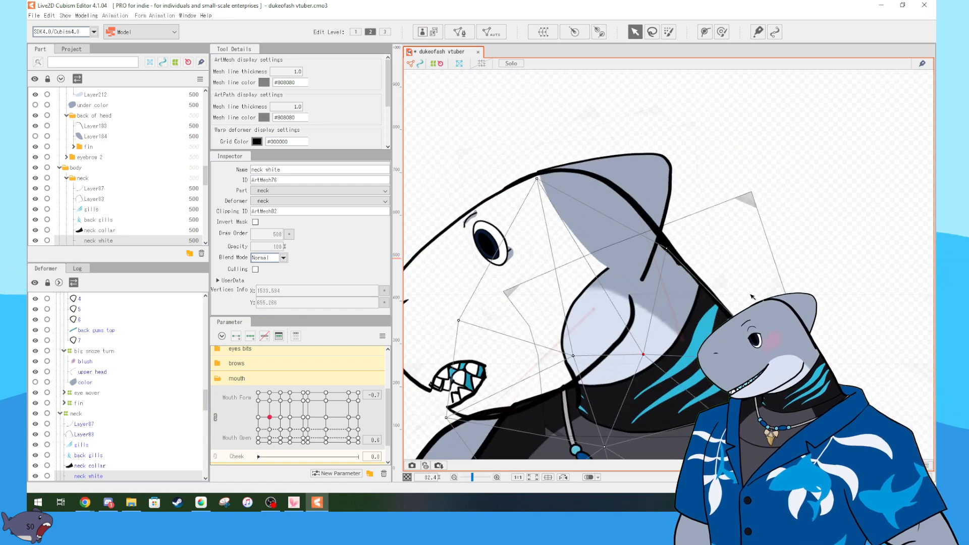
- Deselect the neck white mesh and reset the head rotation's Angle Y and Angle Z to 0.0
scroll(786, 284, up, 2)
scroll(786, 283, up, 1)
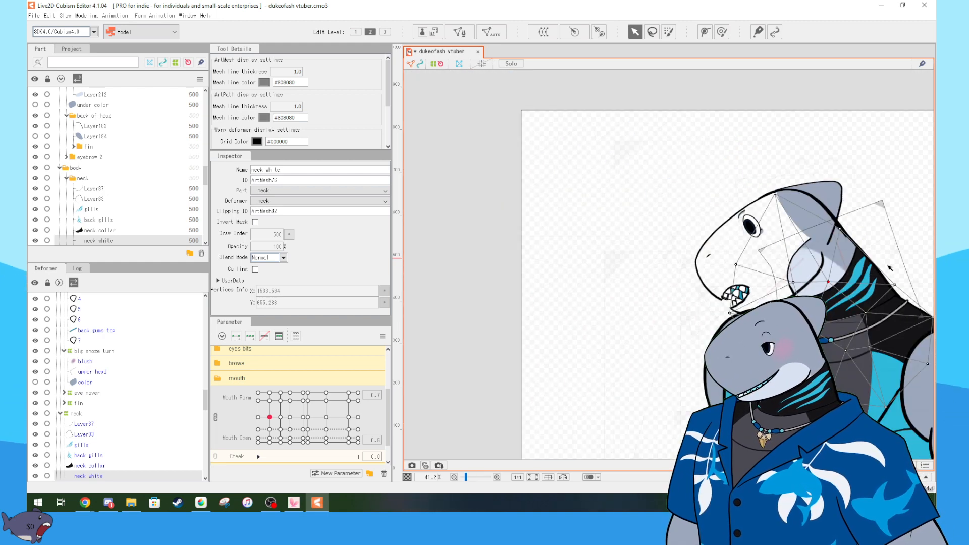
scroll(828, 297, down, 8)
click(749, 154)
scroll(61, 197, up, 5)
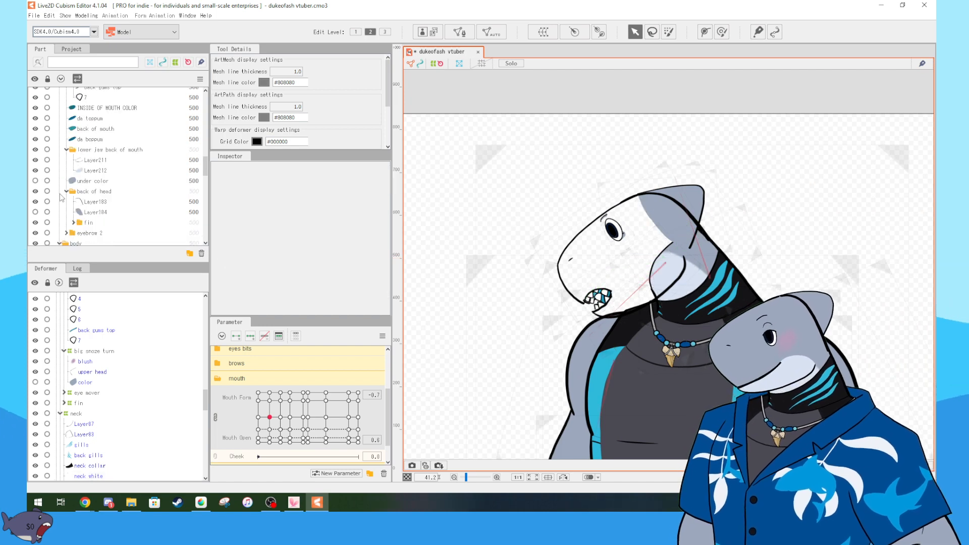
scroll(54, 196, up, 6)
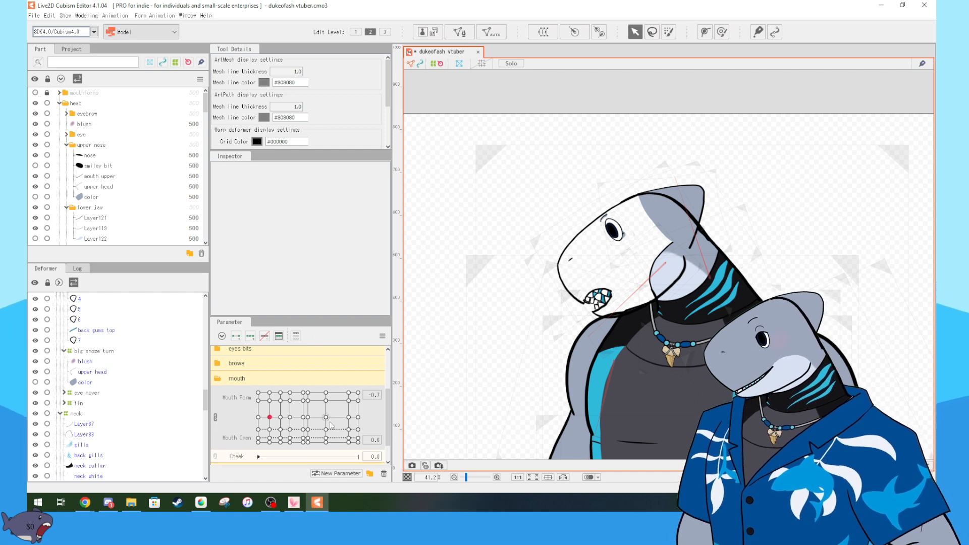
scroll(316, 393, up, 3)
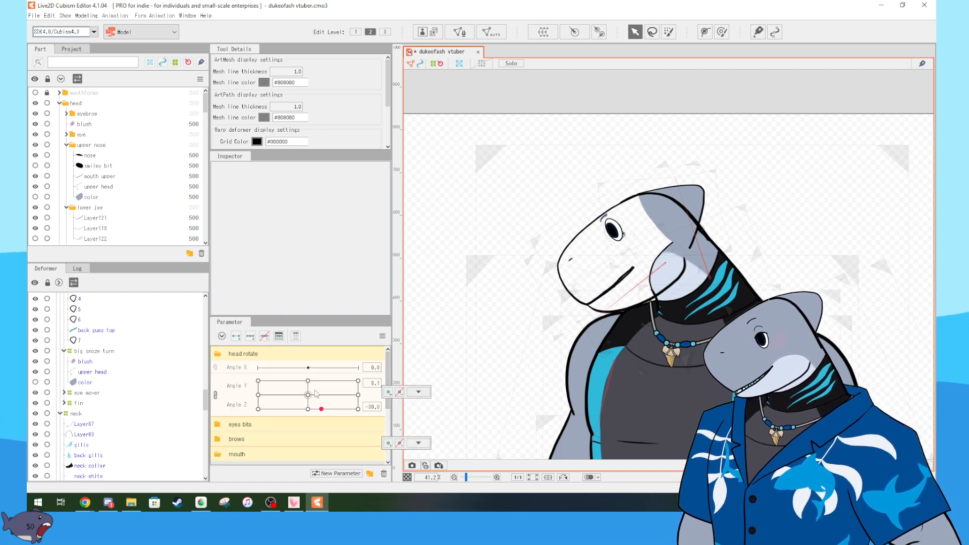
click(308, 395)
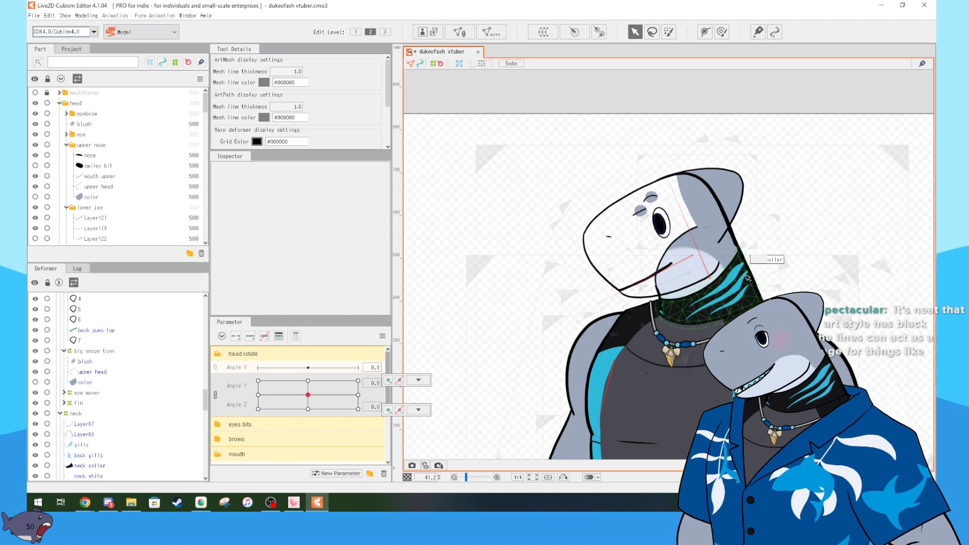
scroll(741, 259, up, 3)
drag(682, 256, 891, 268)
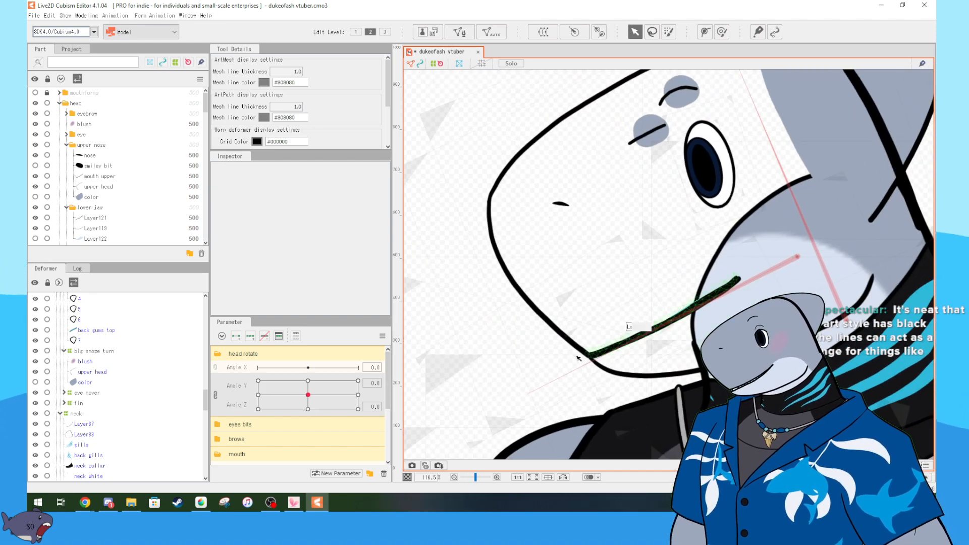
- Switch to the possible vtuber pose drawing in MediBang Paint Pro, hide the grey head fill, and show the mouthforms folder
click(201, 501)
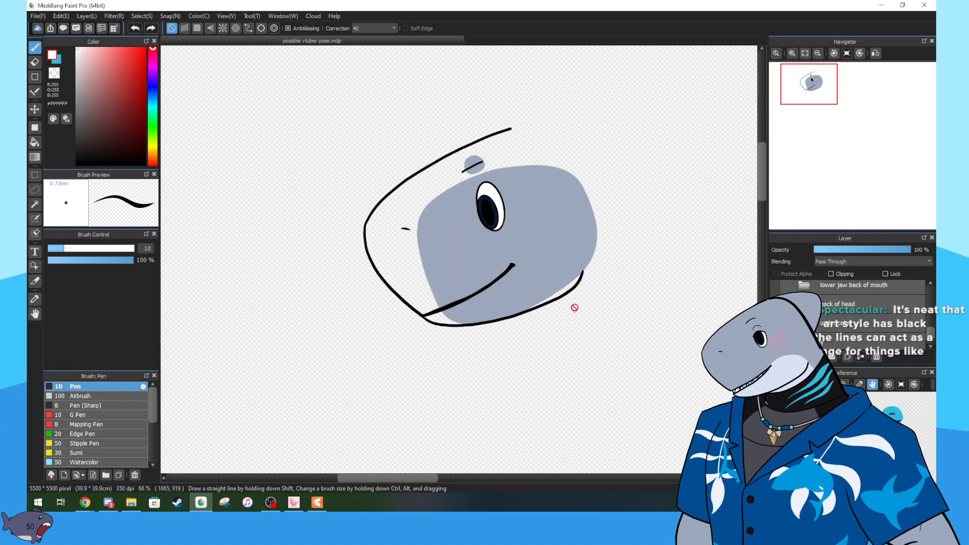
scroll(775, 315, up, 1)
click(776, 315)
scroll(775, 315, up, 5)
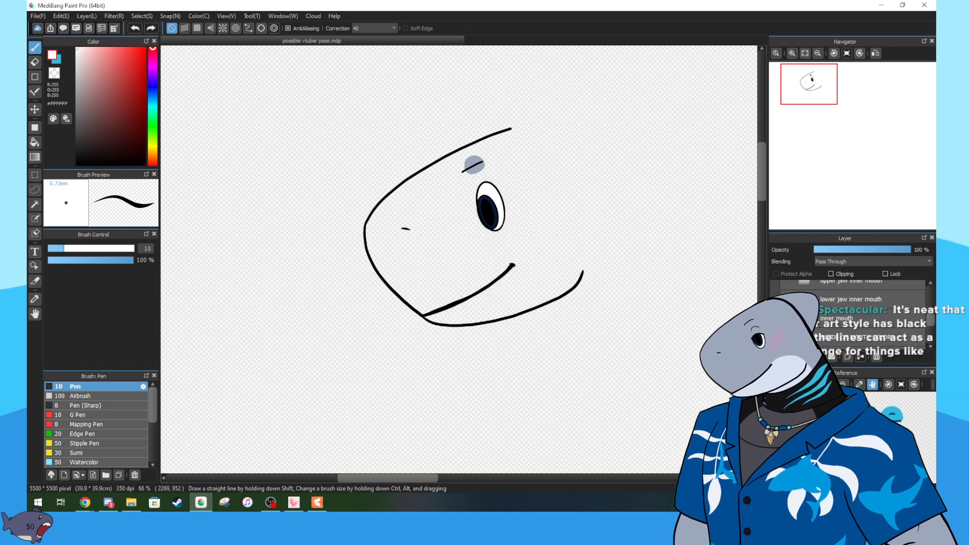
scroll(772, 292, down, 2)
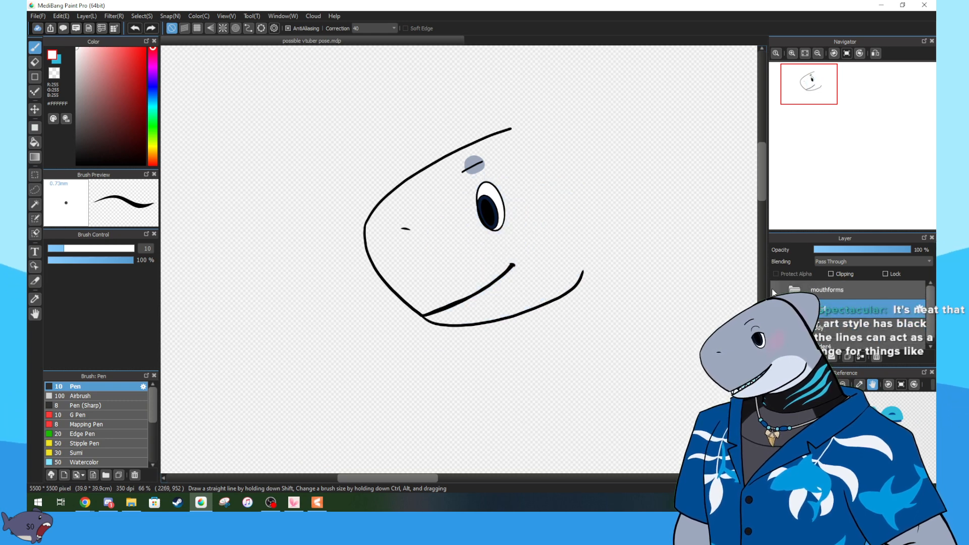
scroll(773, 291, down, 3)
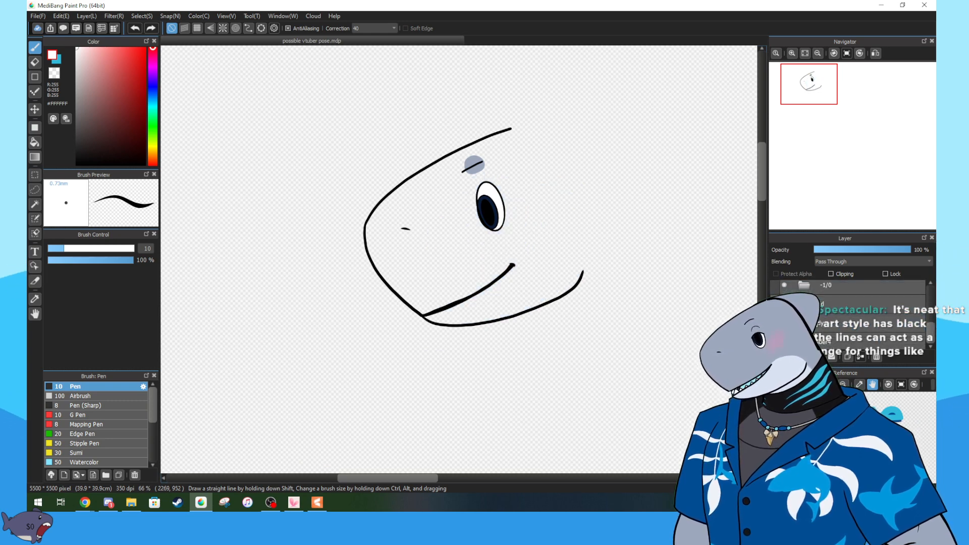
scroll(773, 292, up, 3)
click(774, 289)
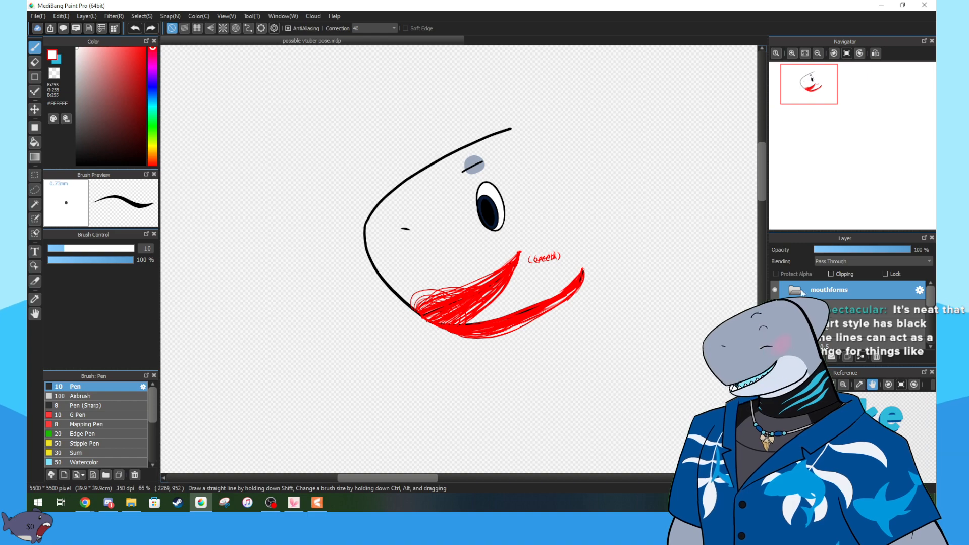
- Hide the other mouthforms sketch groups so that only the -1/0 mouth shapes are shown
key(ctrl+z)
key(ctrl+z)
key(ctrl+z)
key(ctrl+z)
key(ctrl+z)
key(ctrl+z)
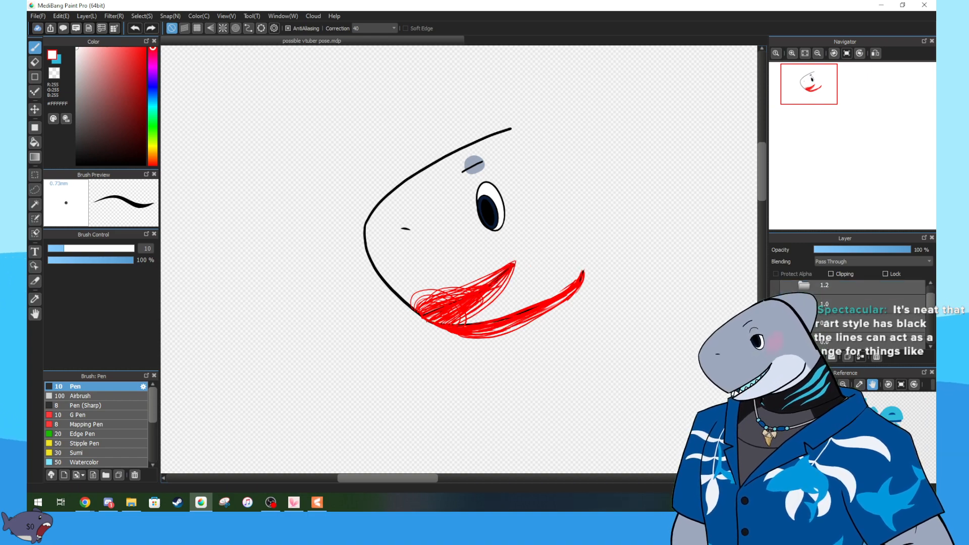
key(ctrl+z)
key(ctrl+z)
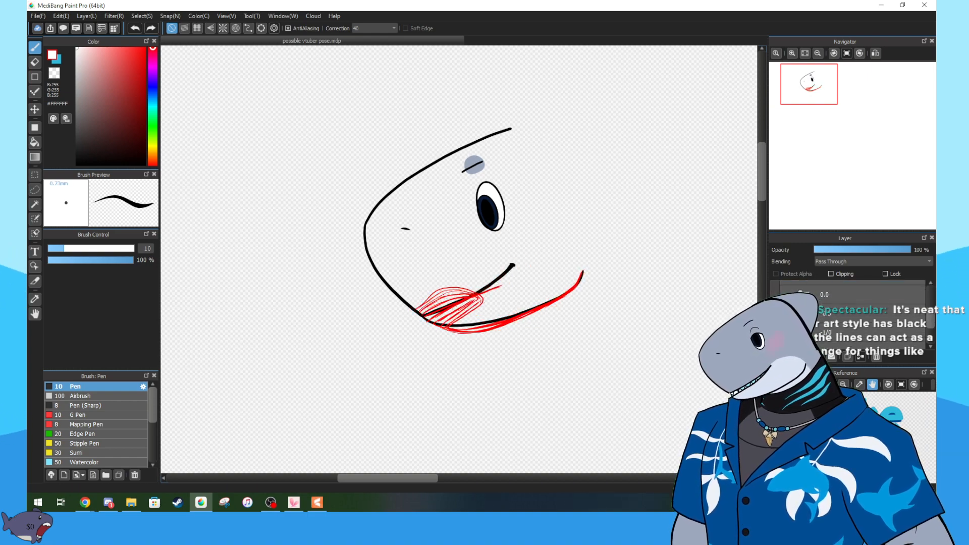
- Hide the -1/0 mouth-opening sketches one by one and show them again to compare the mouth shapes
key(ctrl+z)
key(ctrl+z)
key(ctrl+z)
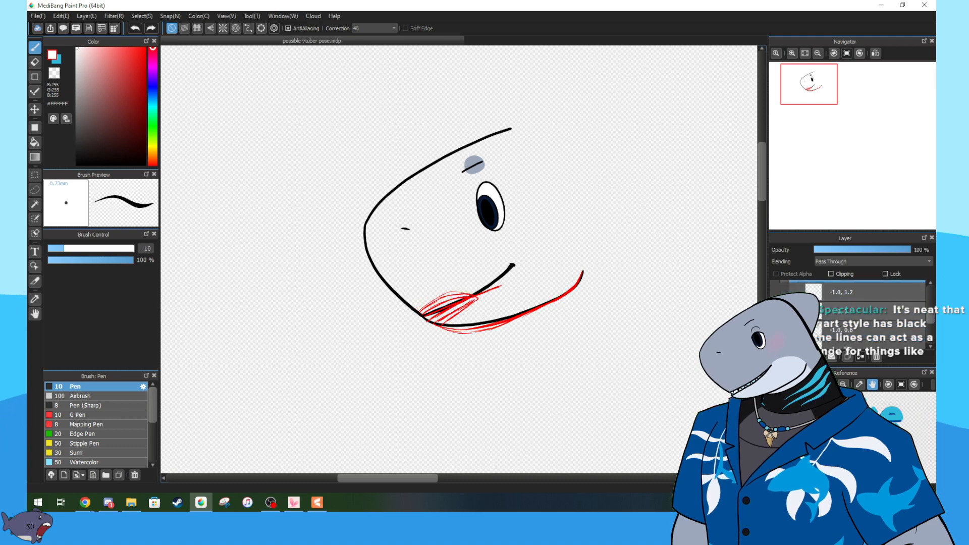
key(ctrl+z)
key(ctrl+z)
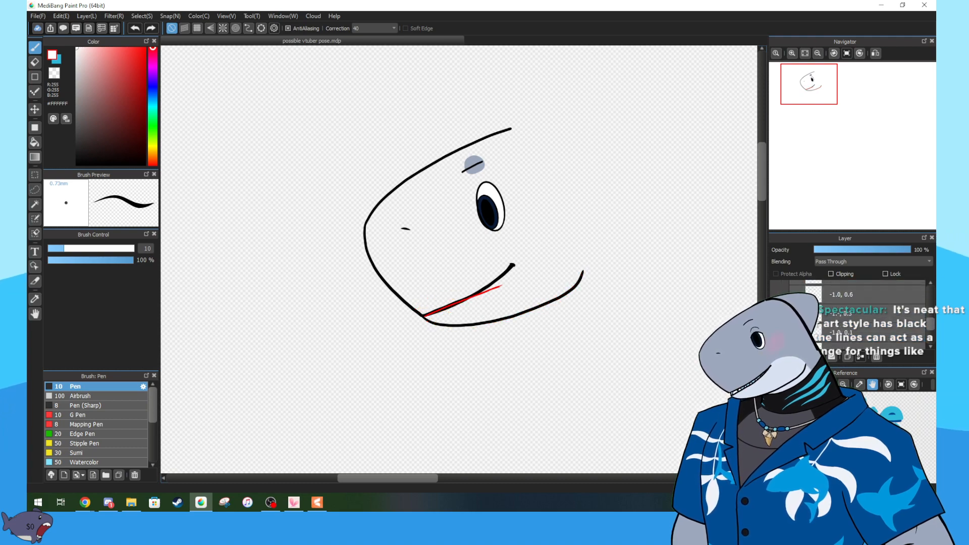
key(ctrl+y)
key(ctrl+y)
key(ctrl+y)
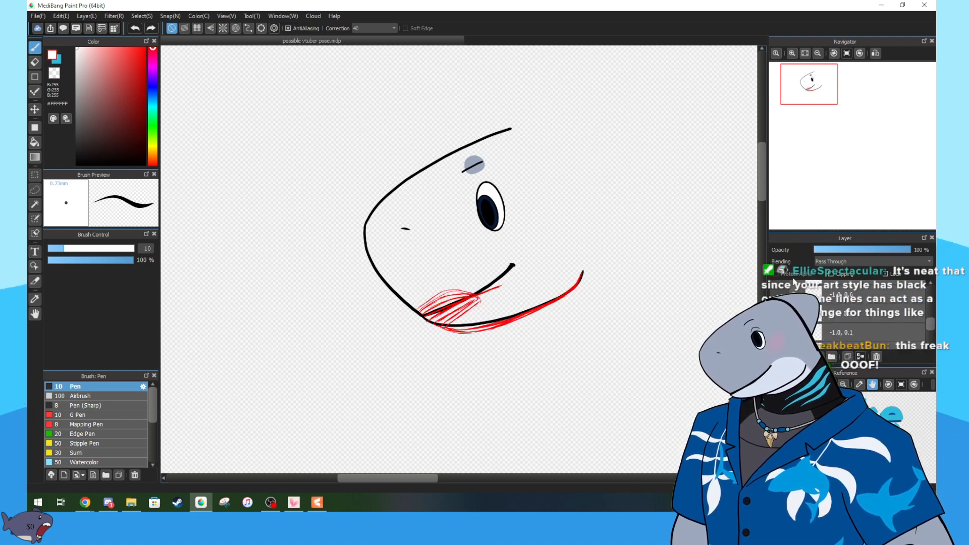
- Show the -0.5 mouth sketches in place of the -1/0 ones and enlarge the mouth area to examine them
key(ctrl+z)
key(ctrl+z)
key(ctrl+z)
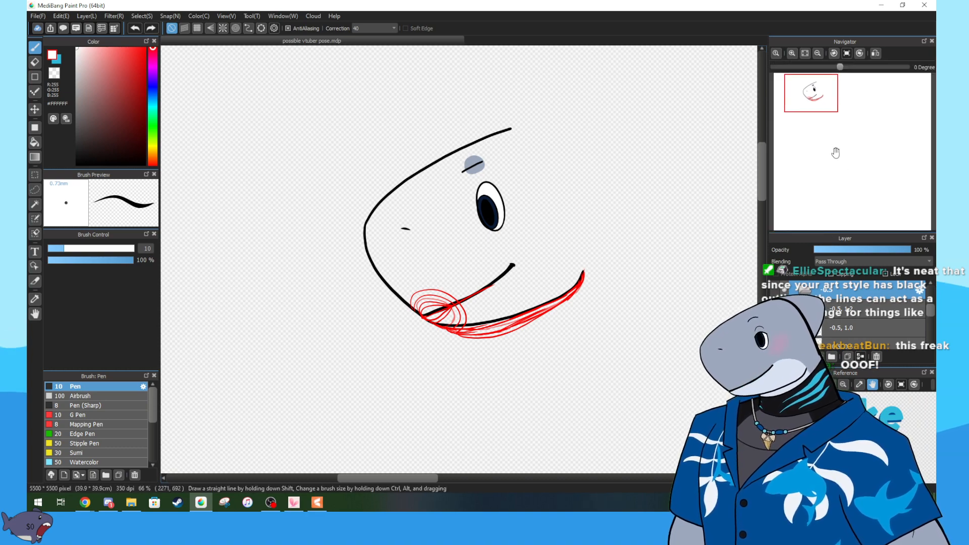
double_click(791, 53)
click(815, 109)
drag(815, 109, 813, 94)
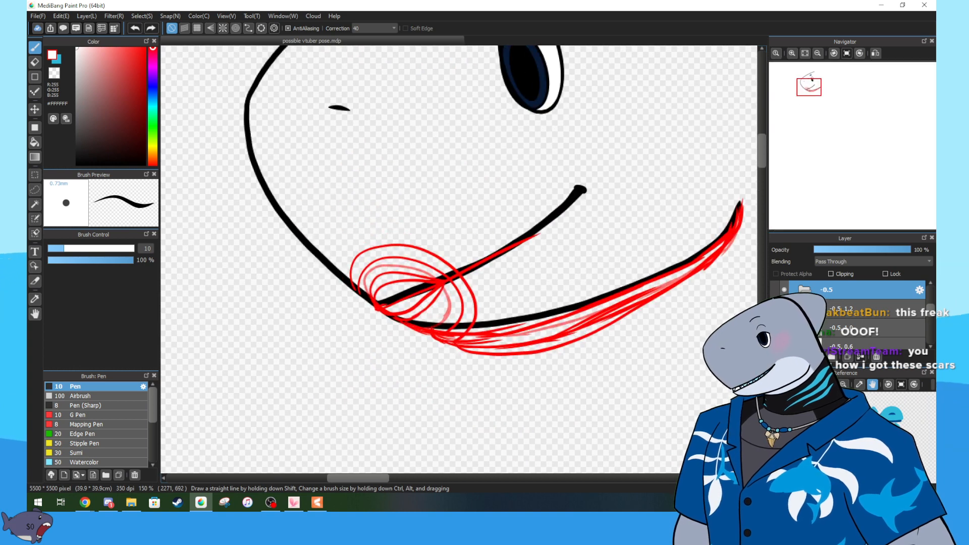
- Show the remaining mouthforms sketch groups again, up to the one with the handwritten note, and bring the whole mouth into view
scroll(848, 313, up, 1)
scroll(847, 313, up, 2)
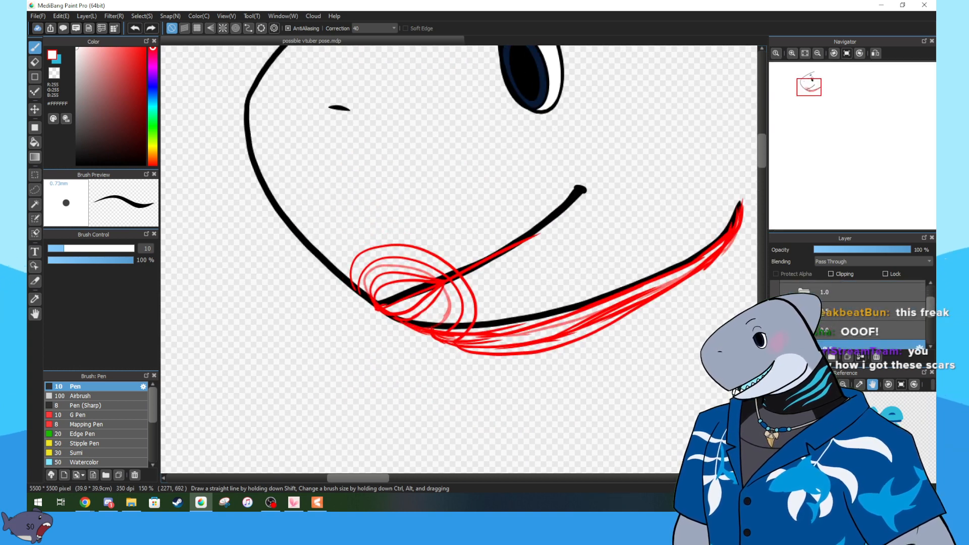
click(774, 292)
scroll(774, 292, up, 1)
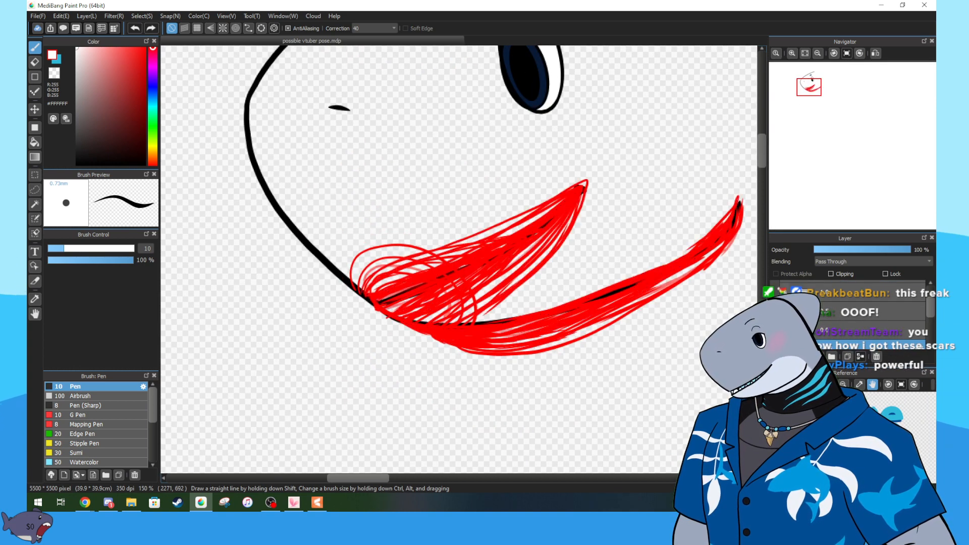
click(775, 292)
scroll(775, 293, up, 1)
mouse_move(793, 128)
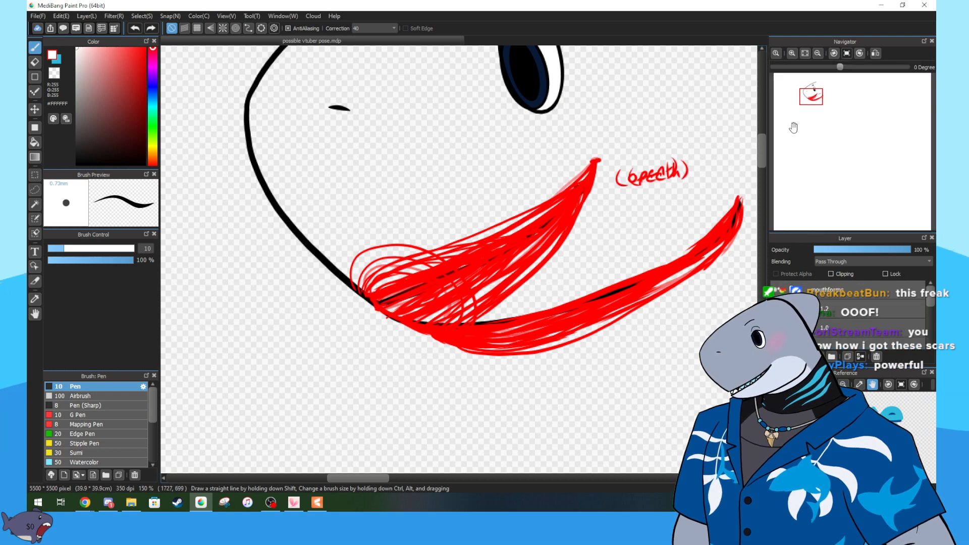
drag(815, 96, 811, 93)
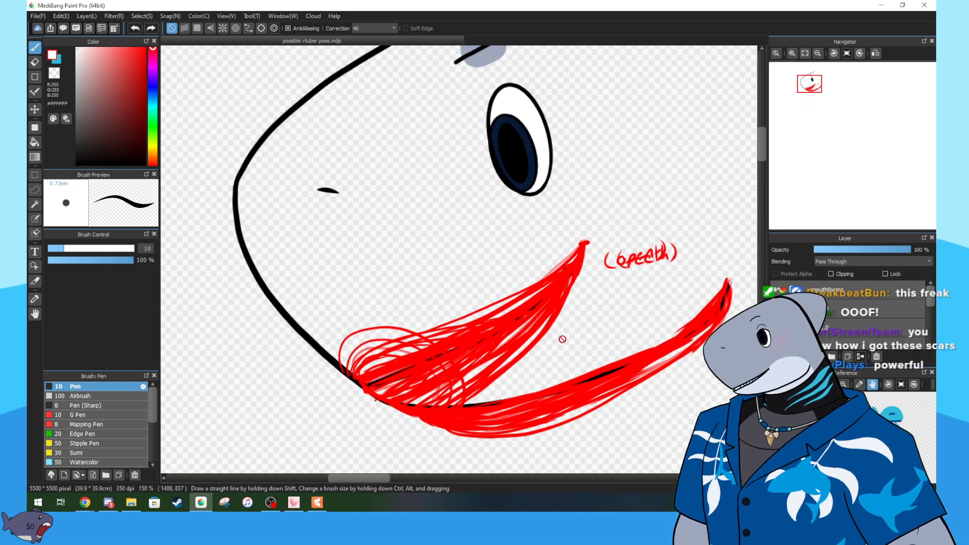
- Switch to Live2D Cubism Editor and show only the -1/0 group of the mouthforms sketches over the model
scroll(561, 337, down, 1)
click(317, 503)
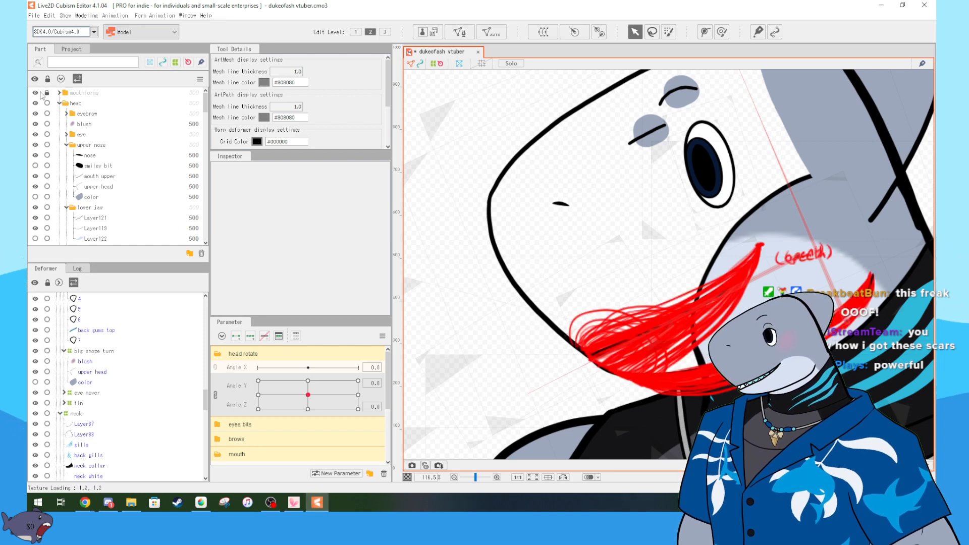
drag(632, 304, 558, 256)
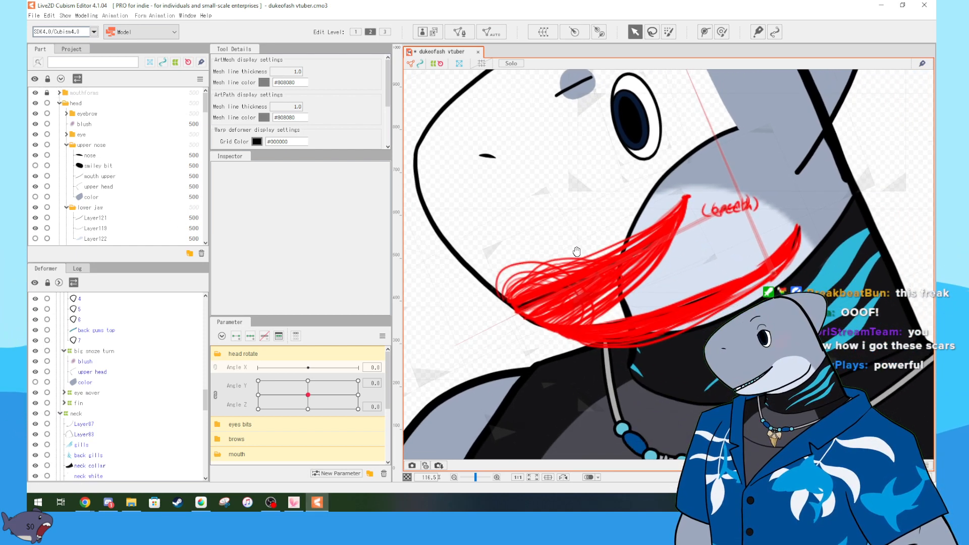
click(59, 92)
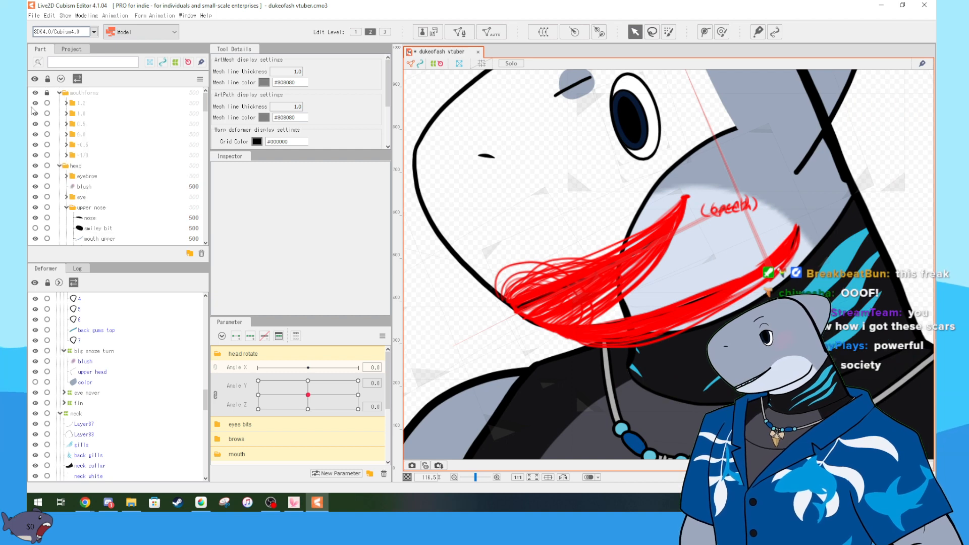
click(36, 154)
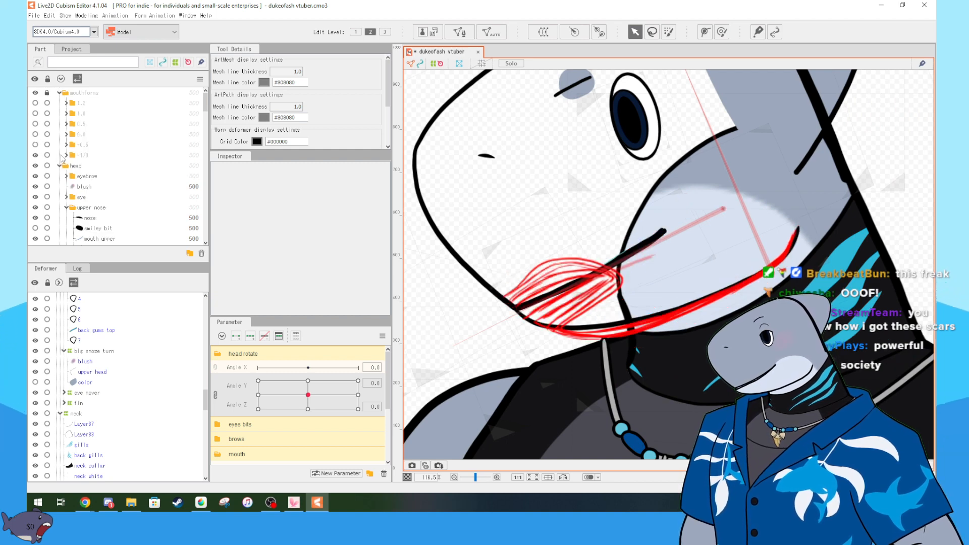
- Show only the -1.0, 0.0 sketch of the -1/0 group and set Mouth Form to -1.0 with Mouth Open at 0.0
click(66, 155)
scroll(38, 140, down, 3)
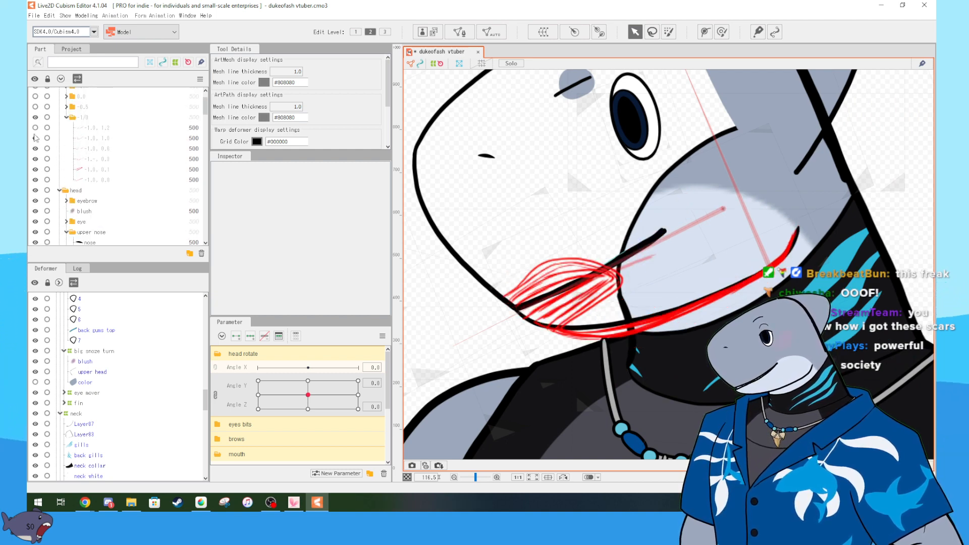
click(35, 169)
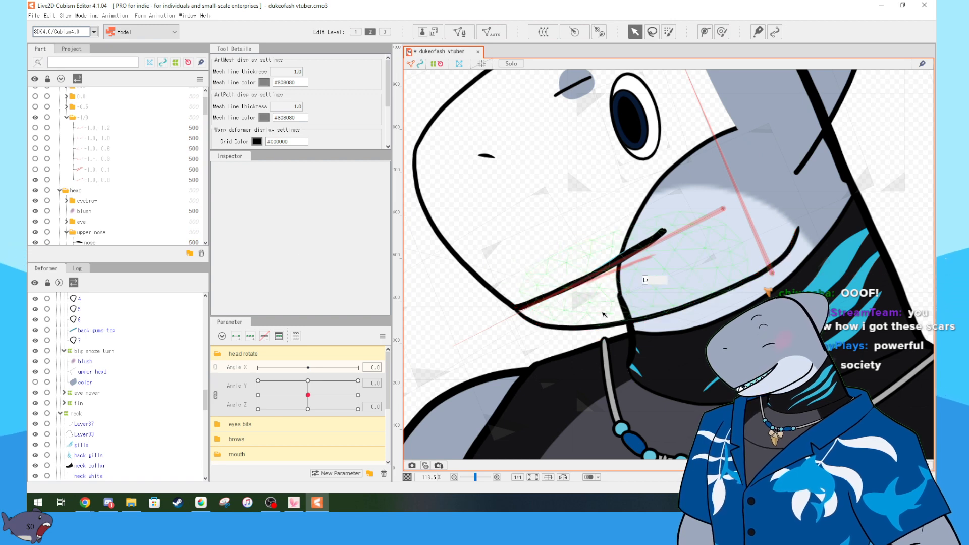
scroll(596, 301, up, 4)
scroll(298, 396, down, 3)
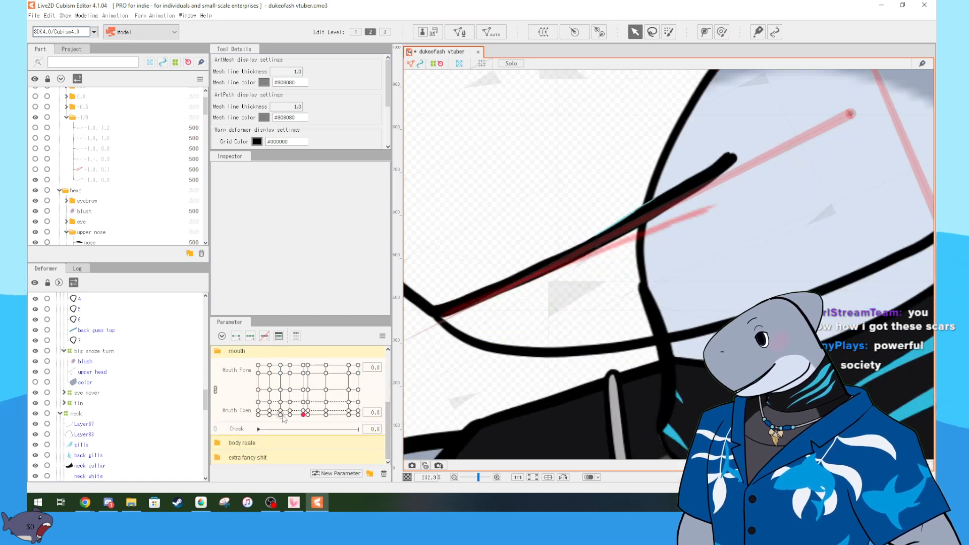
drag(282, 414, 247, 418)
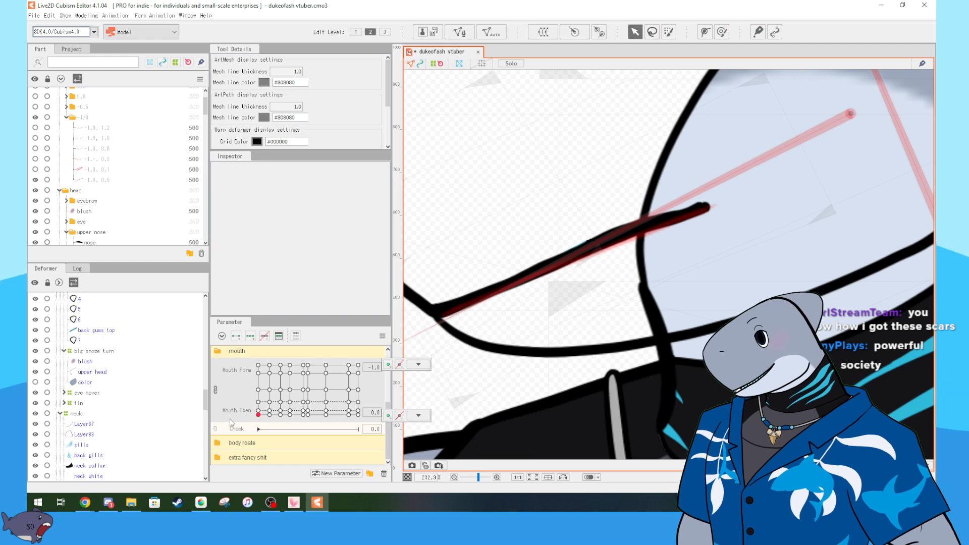
- Show the -1.0, 0.1 sketch in place of the -1.0, 0.0 one and set Mouth Open to 0.1
scroll(143, 214, up, 2)
click(35, 218)
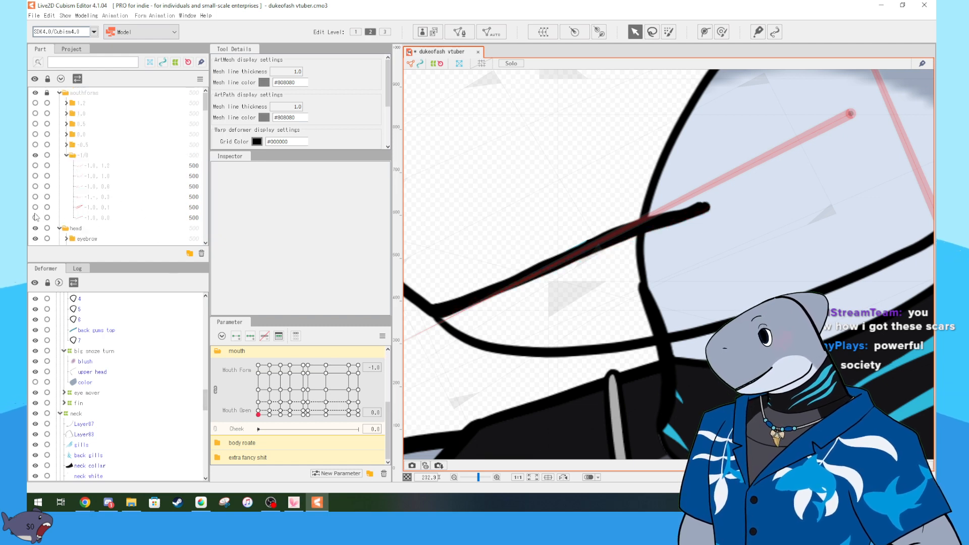
click(36, 208)
click(258, 411)
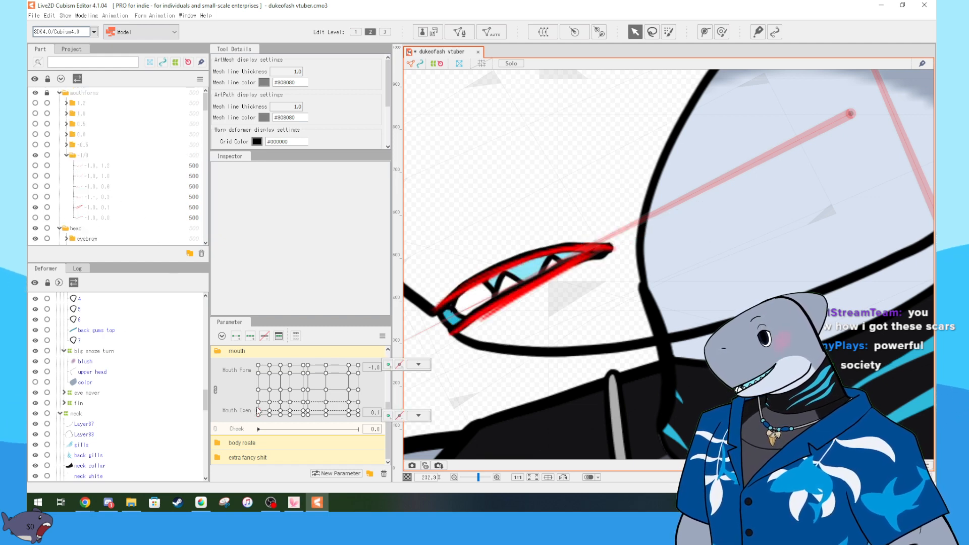
- Hide the entire mouthforms sketch folder and collapse it in the part list
click(66, 155)
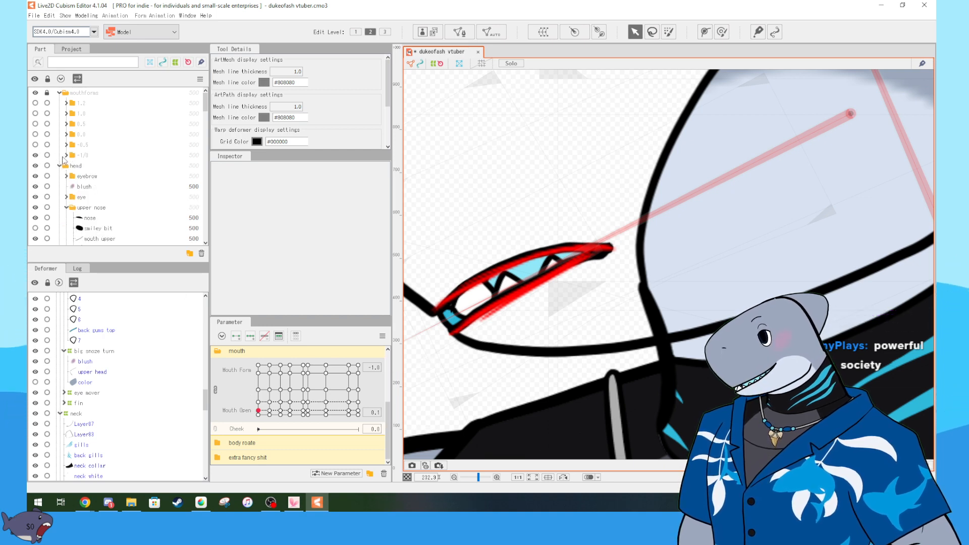
click(66, 155)
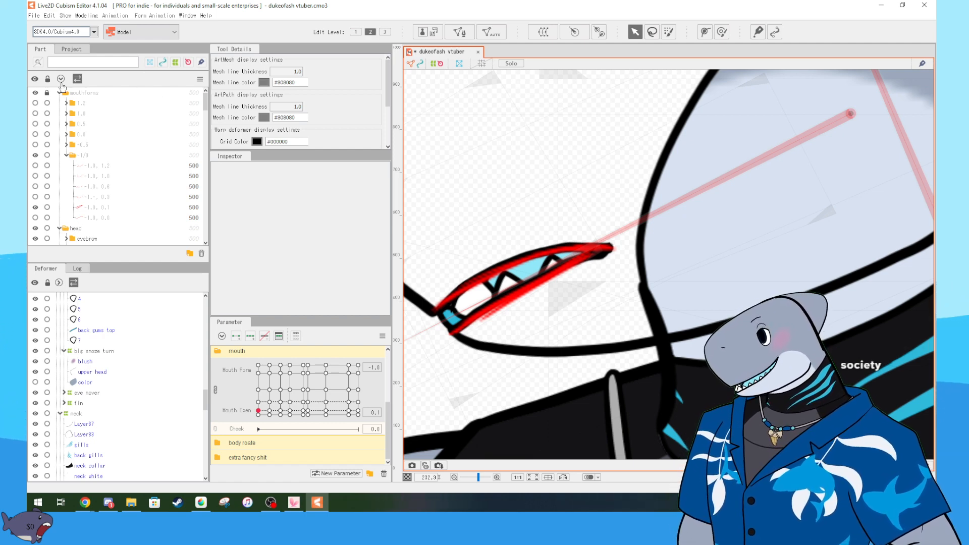
click(35, 93)
click(59, 93)
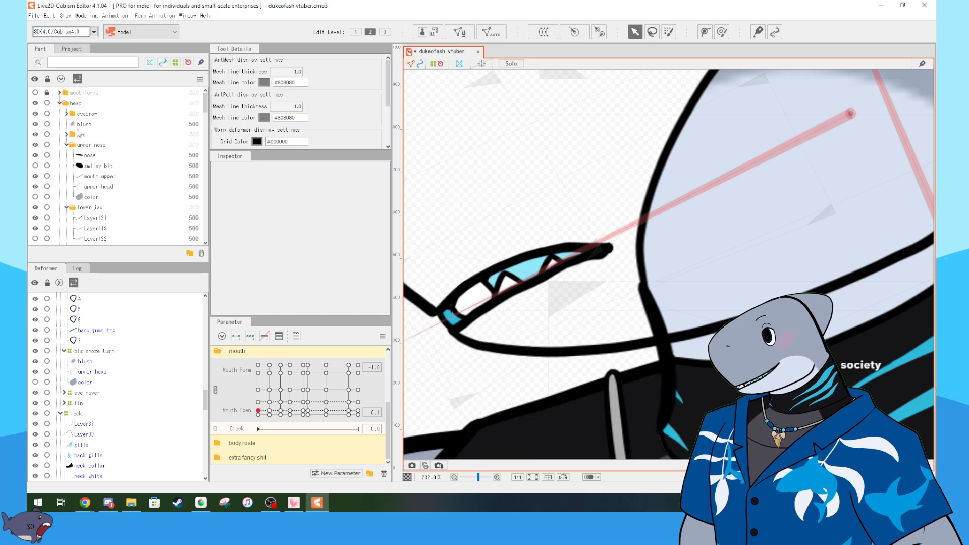
- Try moving the upper mouth line and the lower jaw line off the teeth, undoing each move
click(543, 259)
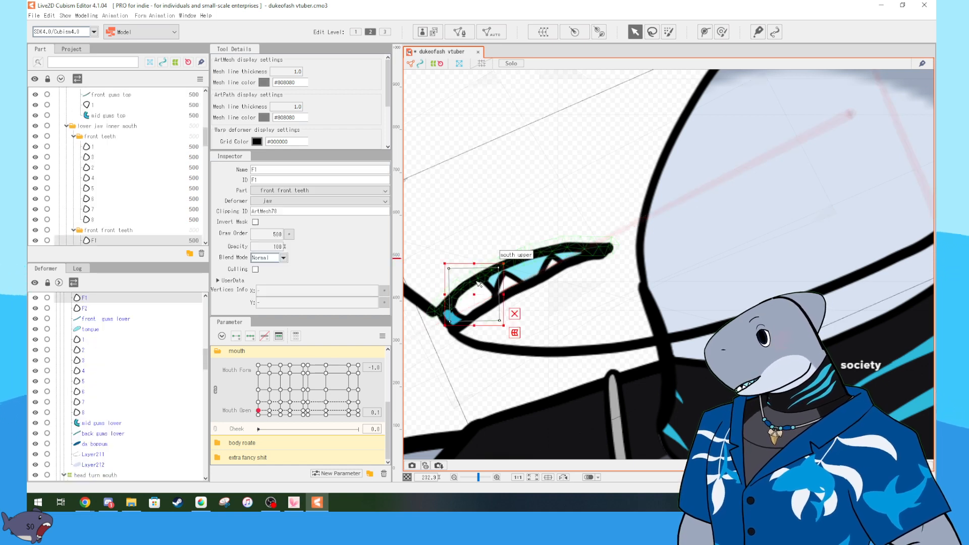
drag(525, 277, 514, 174)
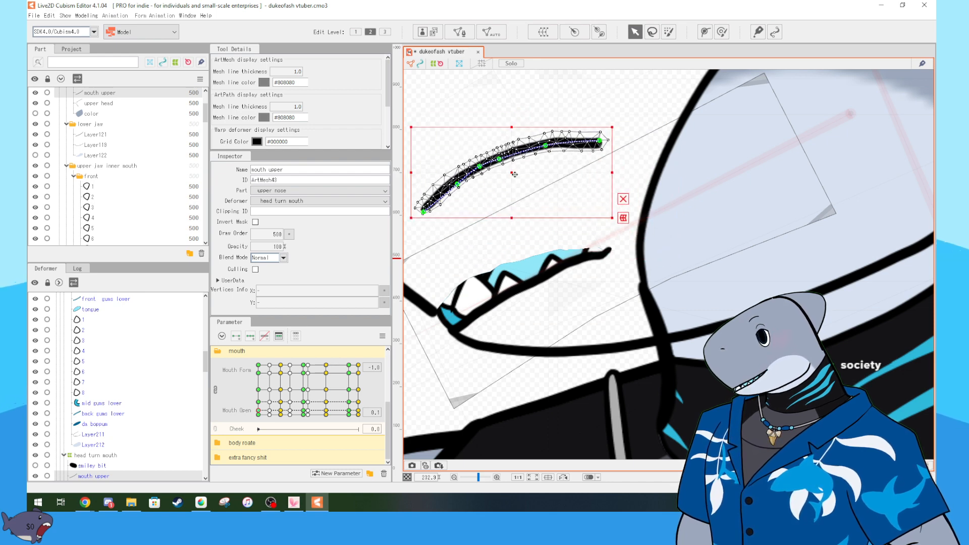
key(ctrl+z)
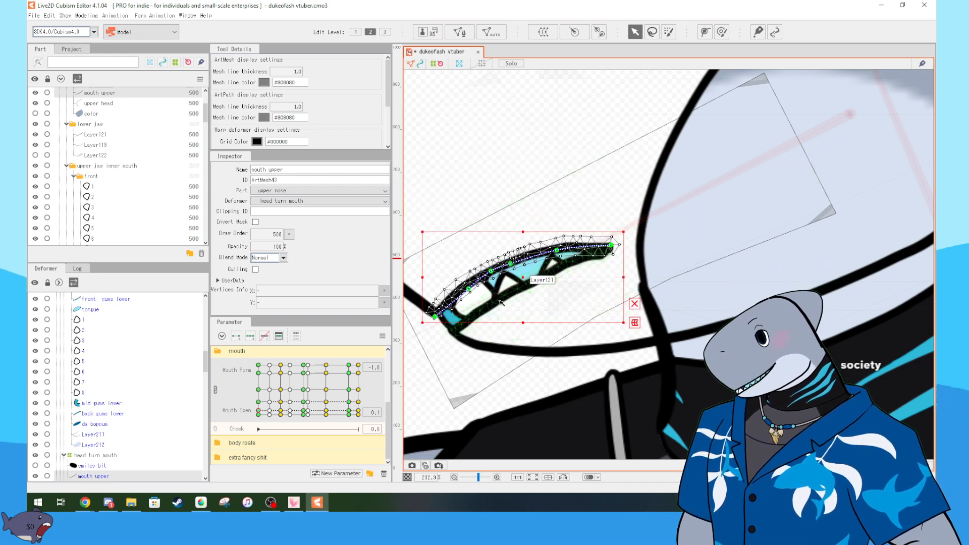
click(530, 284)
drag(529, 284, 547, 301)
key(ctrl+z)
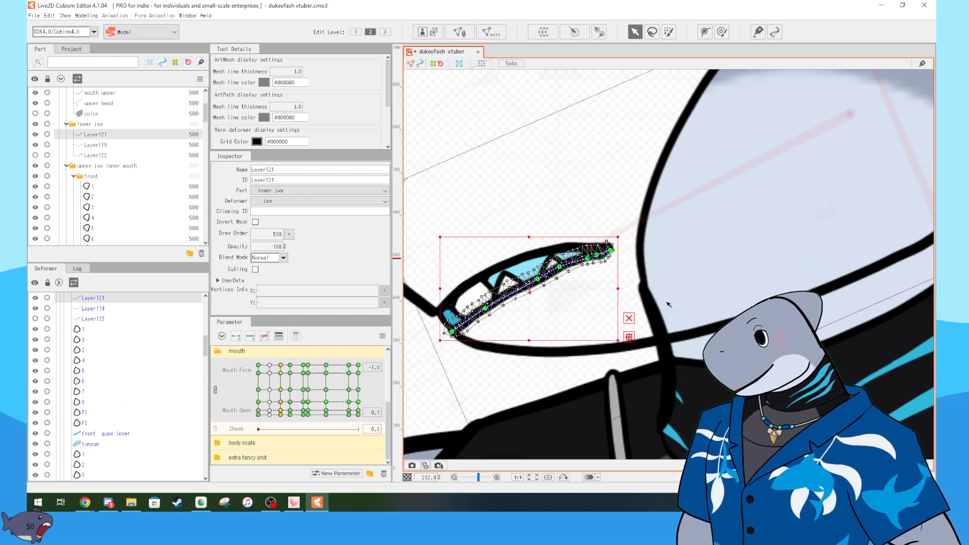
- Select the Jaw Rotation deformer and open the mouth to Mouth Form 0.5 and Mouth Open 1.2
scroll(622, 307, down, 3)
drag(702, 253, 649, 280)
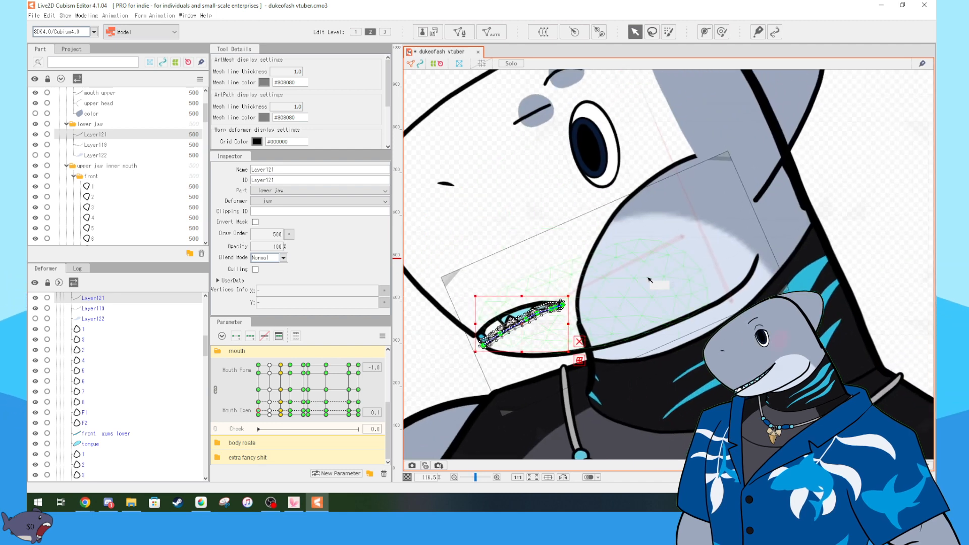
click(679, 241)
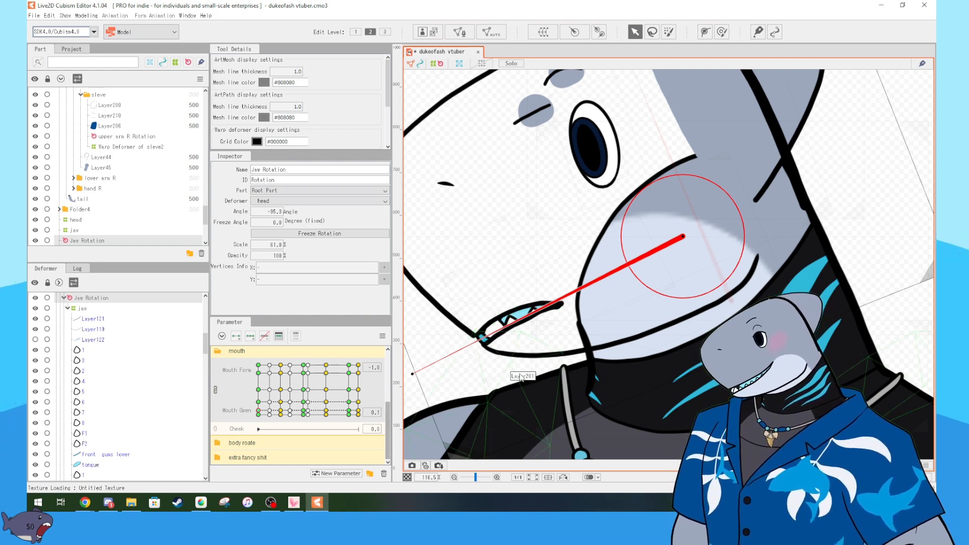
drag(258, 411, 359, 374)
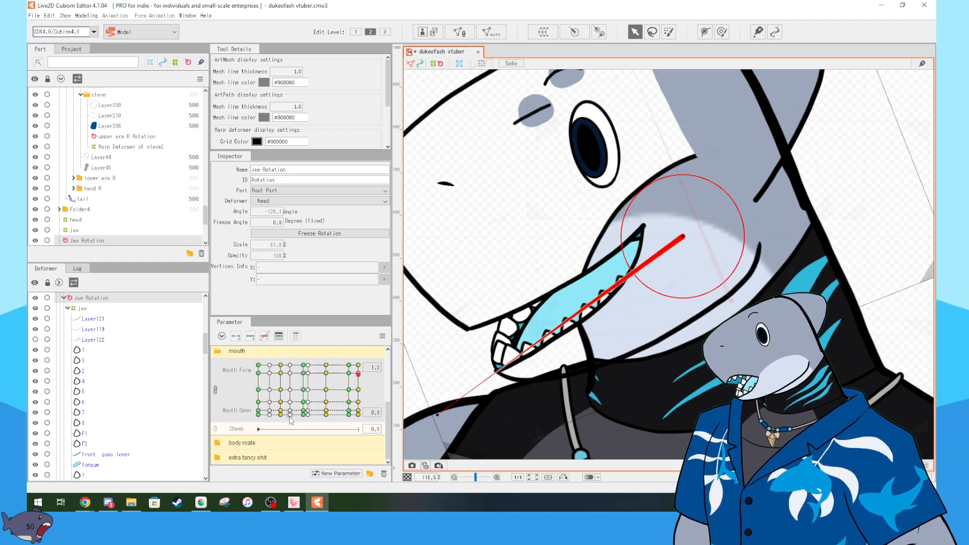
drag(291, 417, 325, 364)
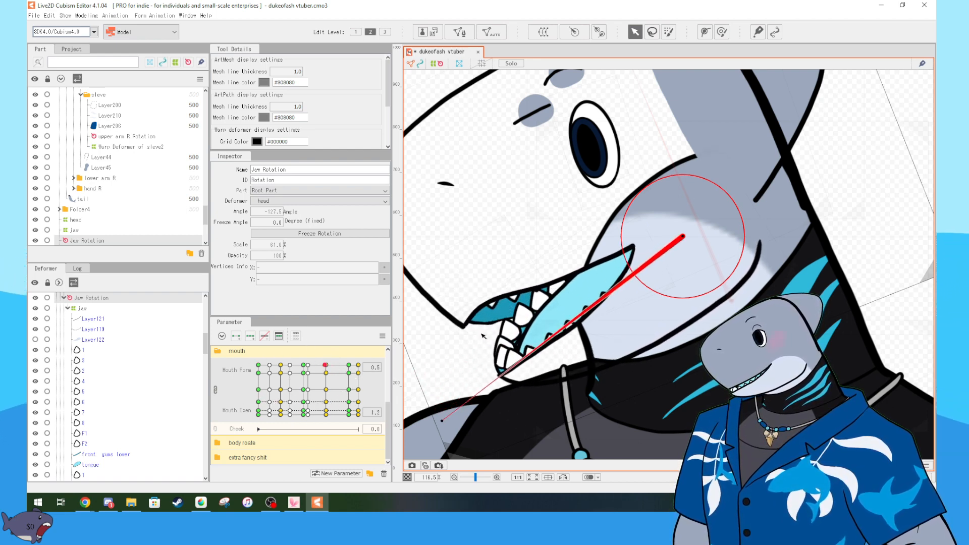
- Select the lower jaw line Layer121 and slightly shift its deform path end point at the mouth corner
click(557, 342)
scroll(605, 303, up, 4)
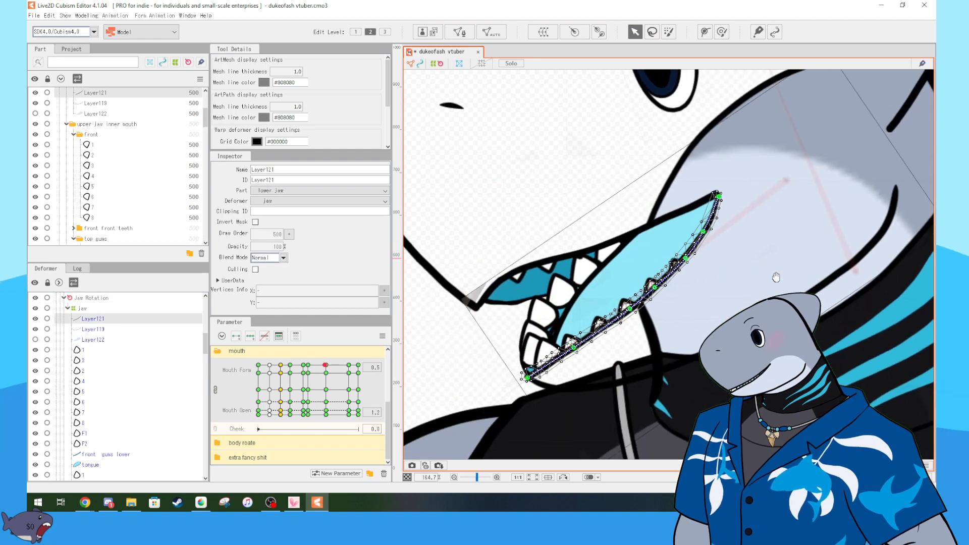
click(728, 190)
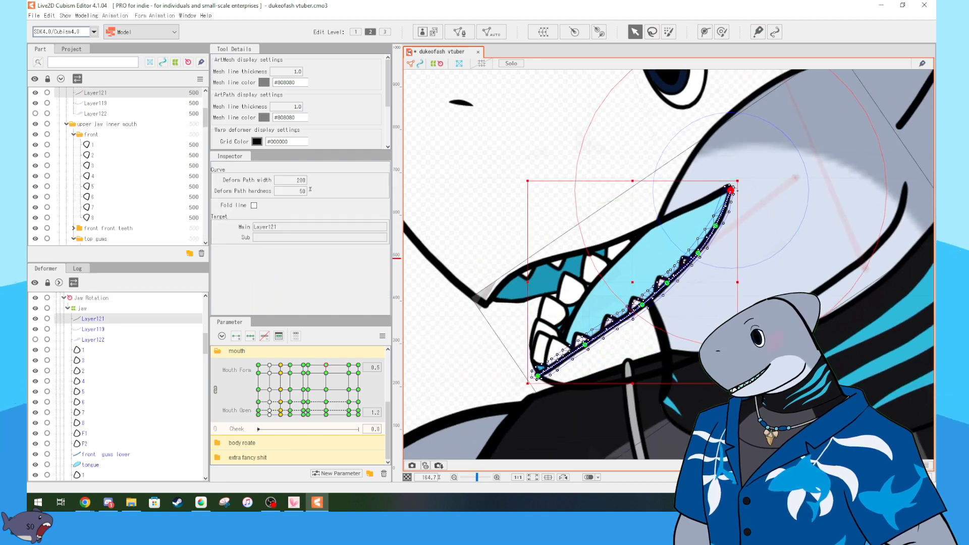
drag(731, 192, 728, 186)
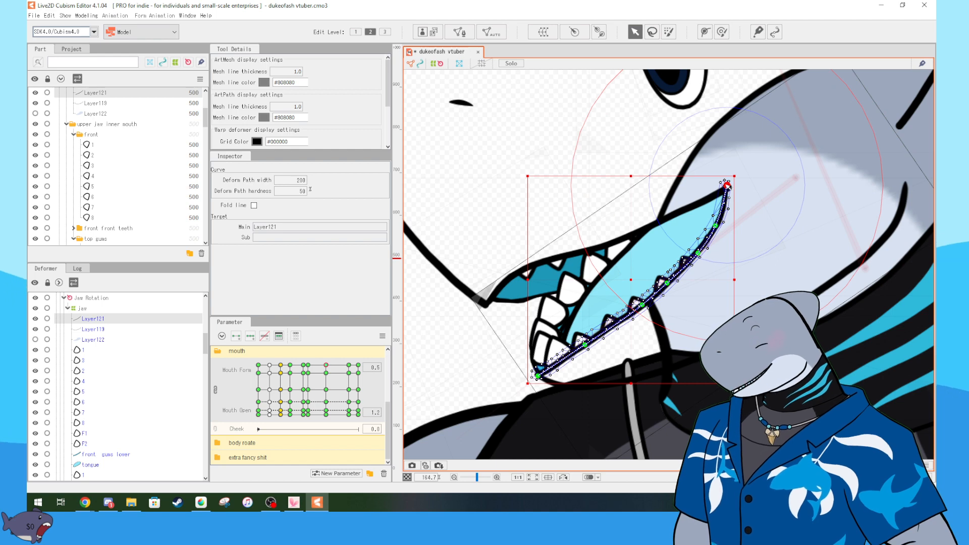
click(706, 252)
scroll(705, 252, up, 4)
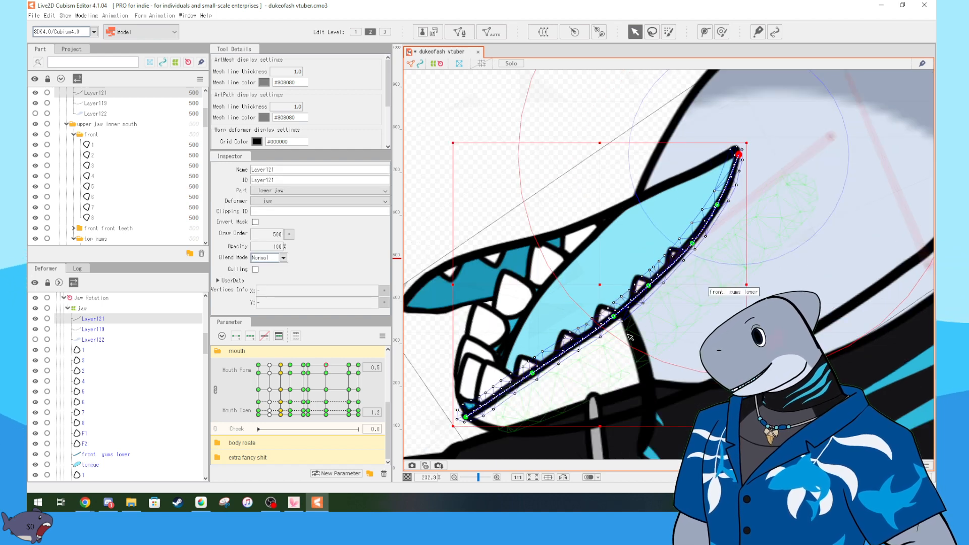
- Move the lower jaw line onto the empty canvas beside the head and enlarge it
scroll(756, 242, down, 12)
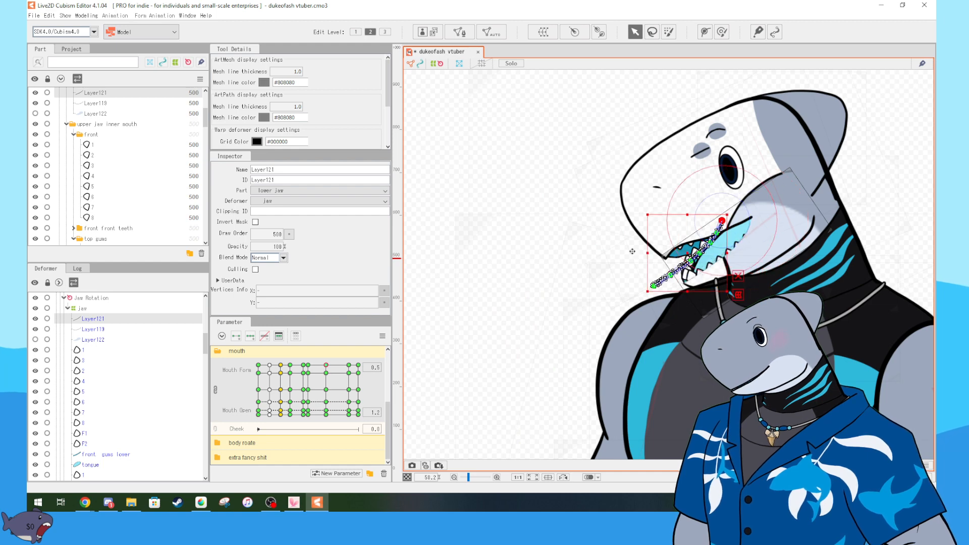
drag(725, 251, 504, 258)
drag(550, 207, 699, 66)
drag(571, 188, 539, 227)
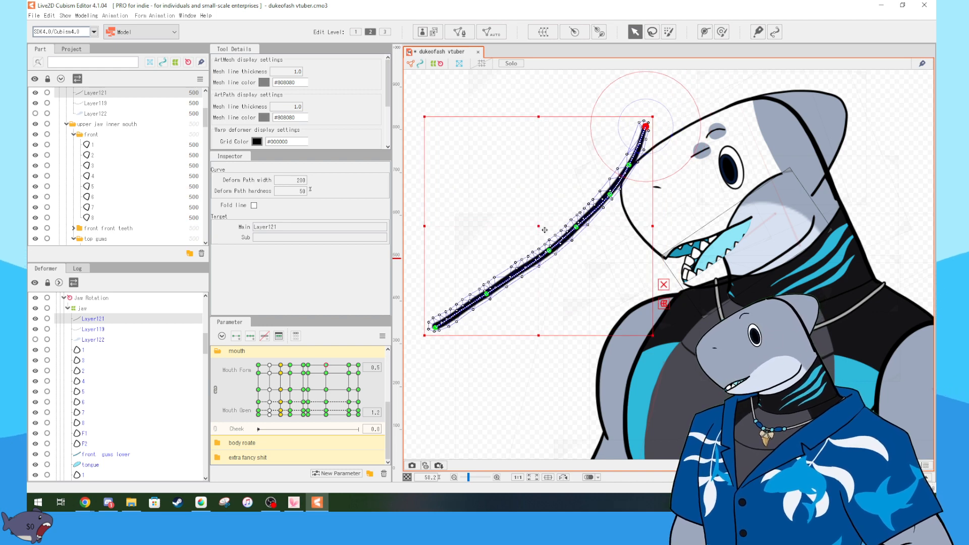
- Try bending the enlarged jaw line by its second-lowest deform path point, and undo the bend
mouse_move(443, 281)
mouse_down()
mouse_move(439, 262)
mouse_move(472, 207)
mouse_move(504, 275)
mouse_up()
key(ctrl+z)
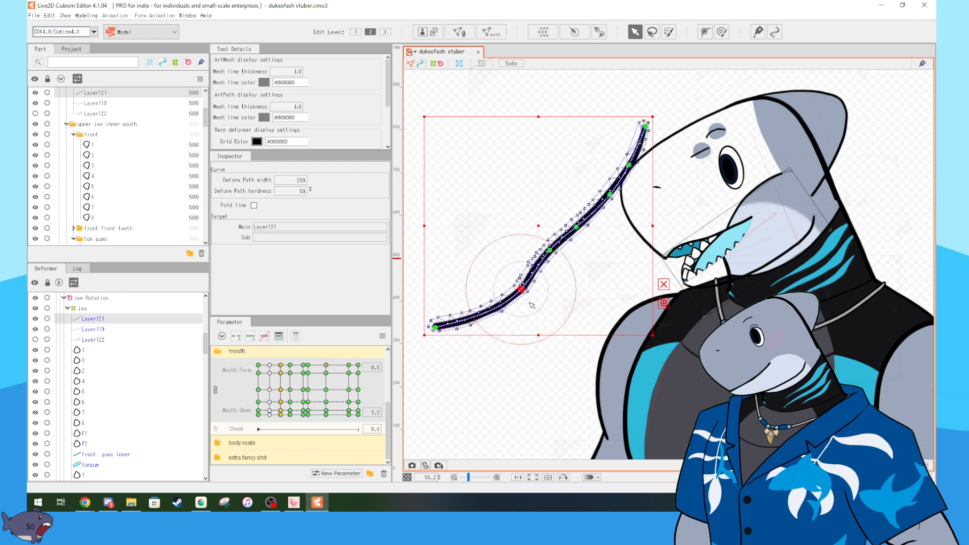
key(ctrl+z)
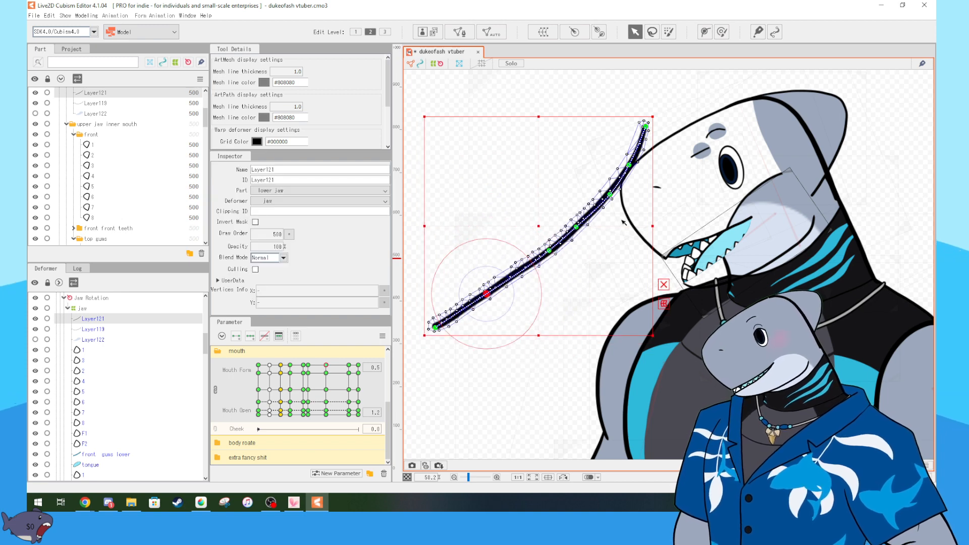
- Draw a curved five-point deform path above the enlarged jaw line and try to close it at its first point
click(500, 32)
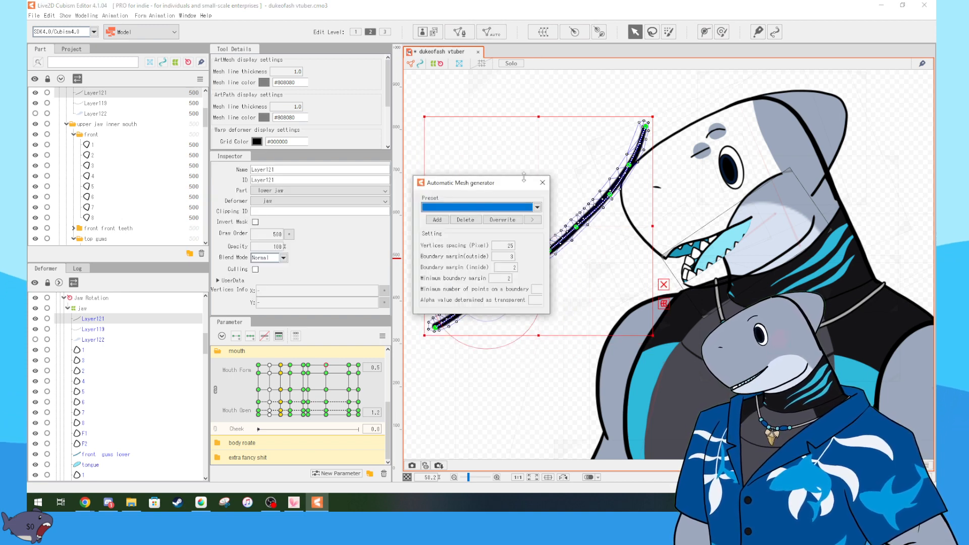
click(542, 183)
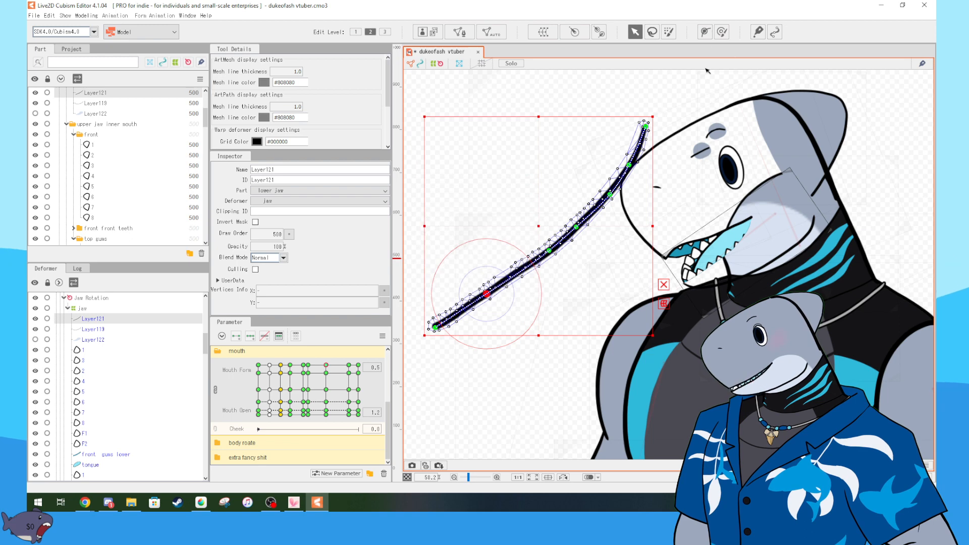
click(705, 32)
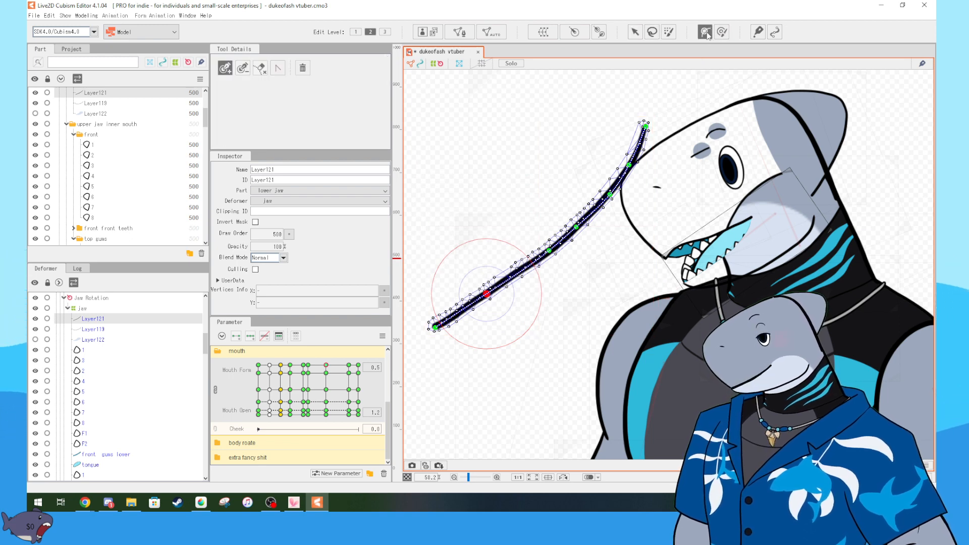
click(453, 198)
click(476, 137)
click(530, 144)
click(600, 175)
click(506, 216)
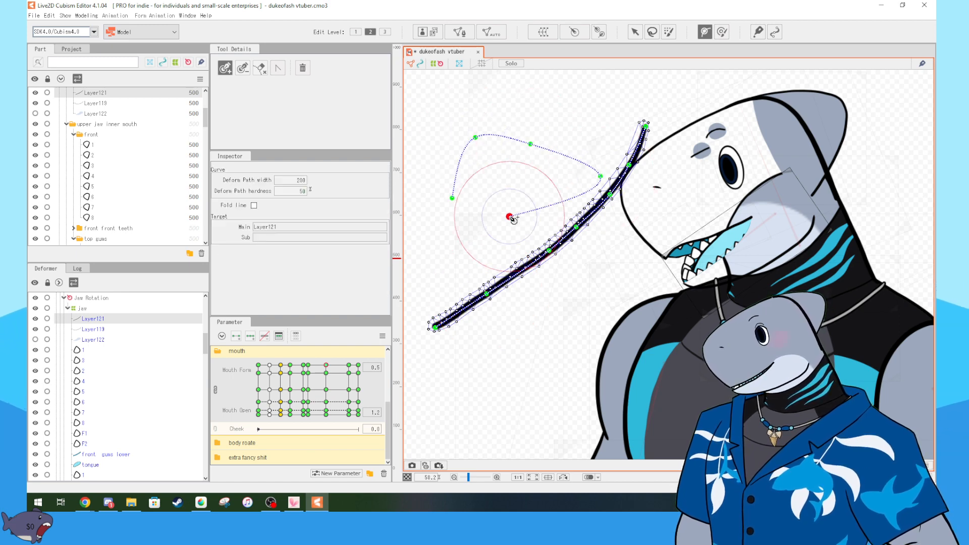
click(452, 198)
mouse_move(454, 199)
mouse_down()
mouse_move(494, 200)
mouse_move(481, 143)
mouse_move(426, 188)
mouse_move(438, 196)
mouse_move(457, 147)
mouse_move(447, 209)
mouse_move(447, 183)
mouse_move(453, 199)
mouse_up()
- Undo all points of the curved deform path drawn above the enlarged jaw line
key(ctrl+z)
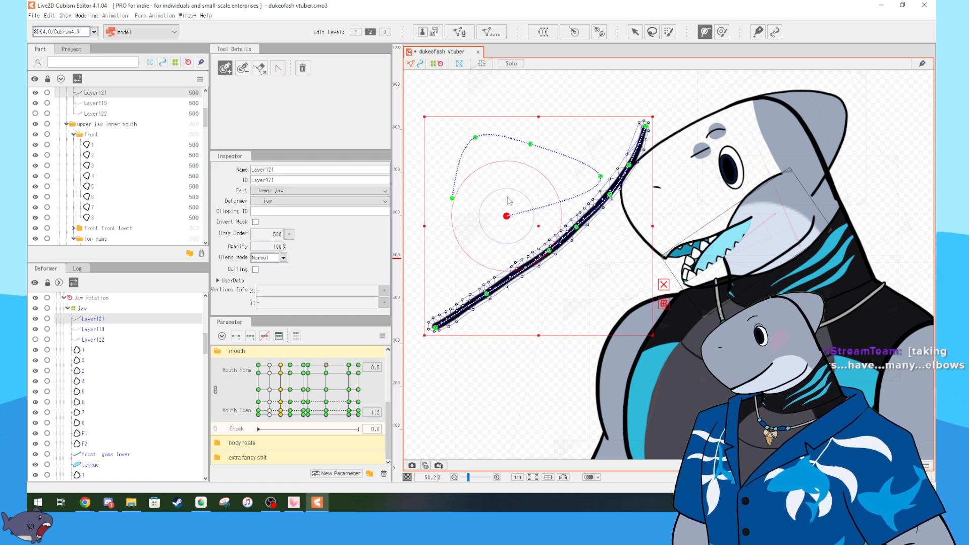
key(ctrl+z)
key(ctrl+z)
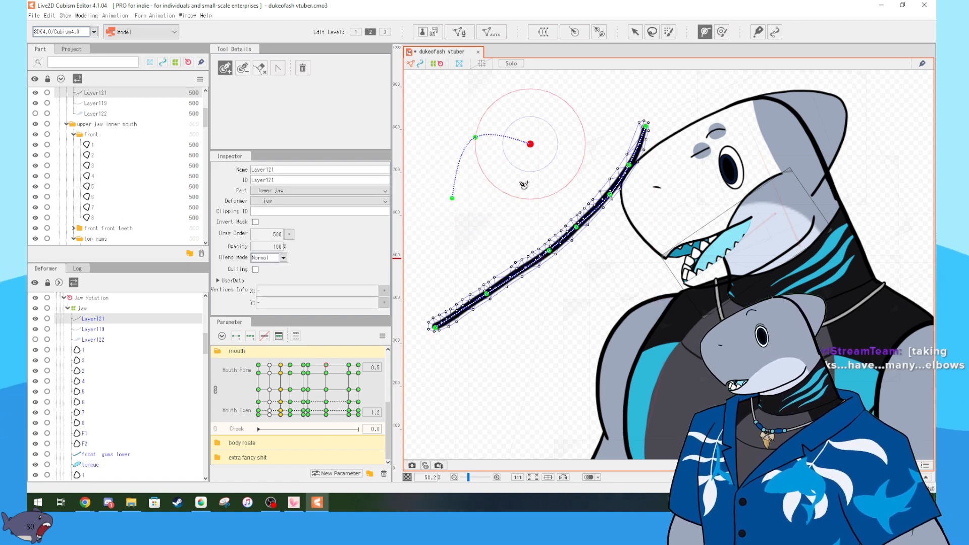
key(ctrl+z)
key(ctrl+z)
key(ctrl+z)
key(ctrl+z)
key(ctrl+z)
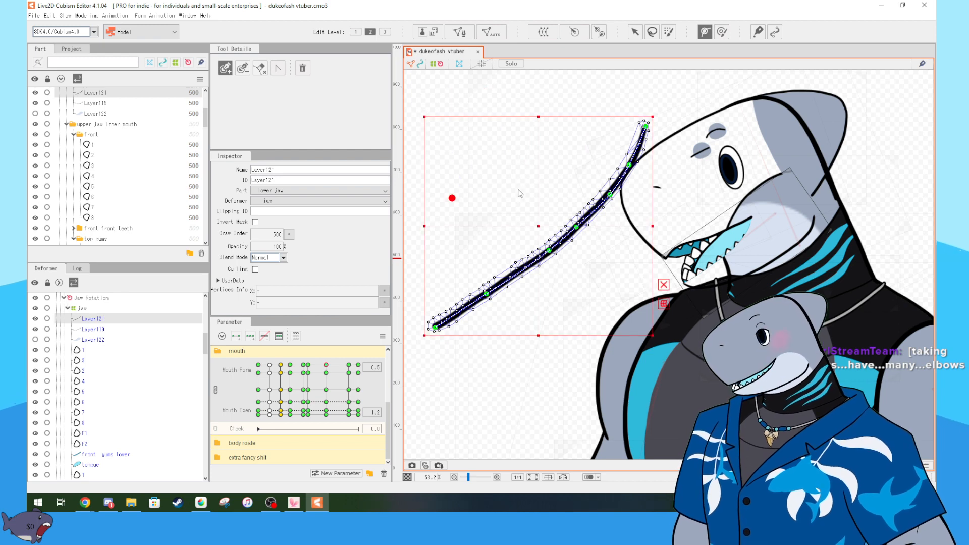
key(ctrl+z)
- Try bending the enlarged jaw line by moving its middle and lower deform path points, first with the Deform Path tool and again with the Arrow tool
mouse_move(549, 250)
mouse_down()
mouse_move(522, 214)
mouse_move(537, 243)
mouse_up()
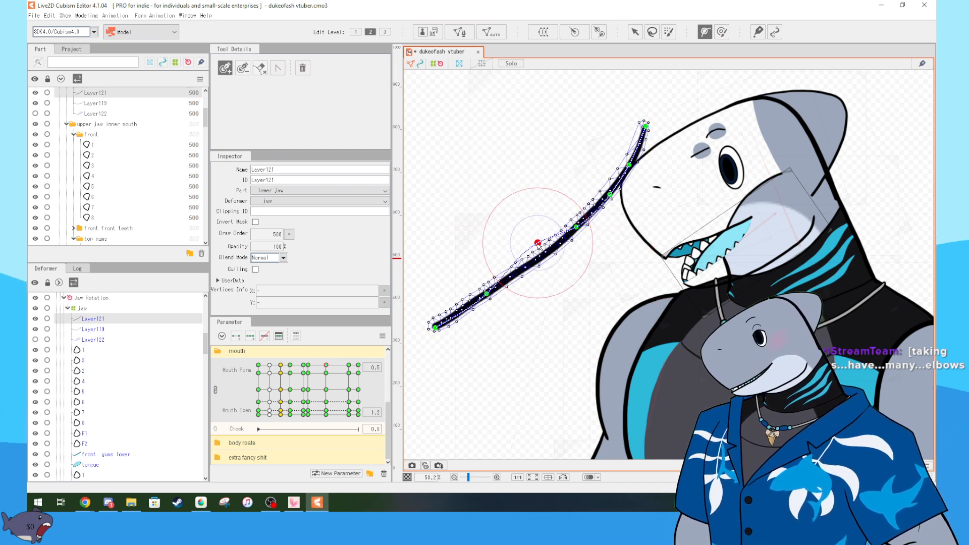
key(ctrl+z)
click(637, 34)
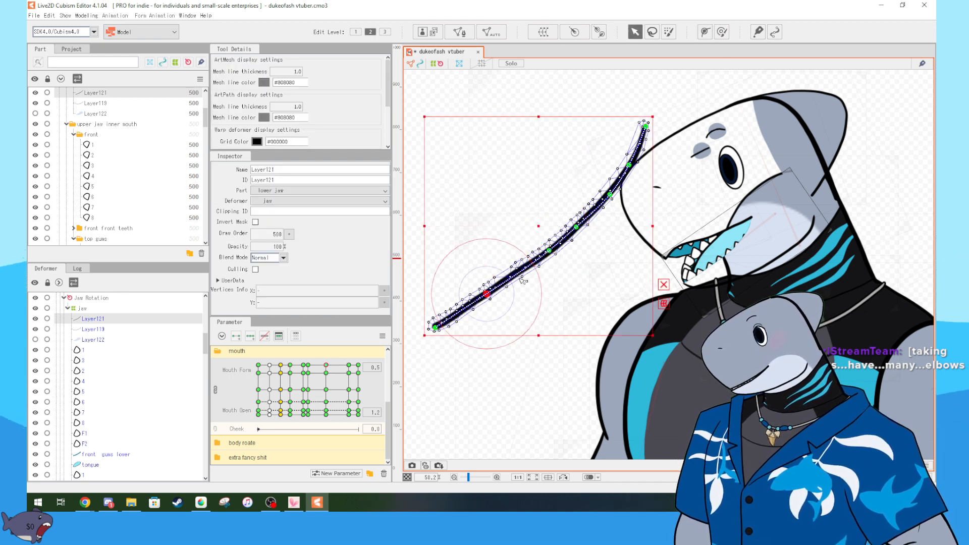
mouse_move(486, 294)
mouse_down()
mouse_move(473, 265)
mouse_move(494, 299)
mouse_up()
drag(549, 250, 573, 266)
drag(576, 227, 602, 158)
- Undo the jaw line's test bends as well as its enlargement and its move out of the face
key(ctrl+z)
key(ctrl+z)
key(ctrl+z)
key(ctrl+z)
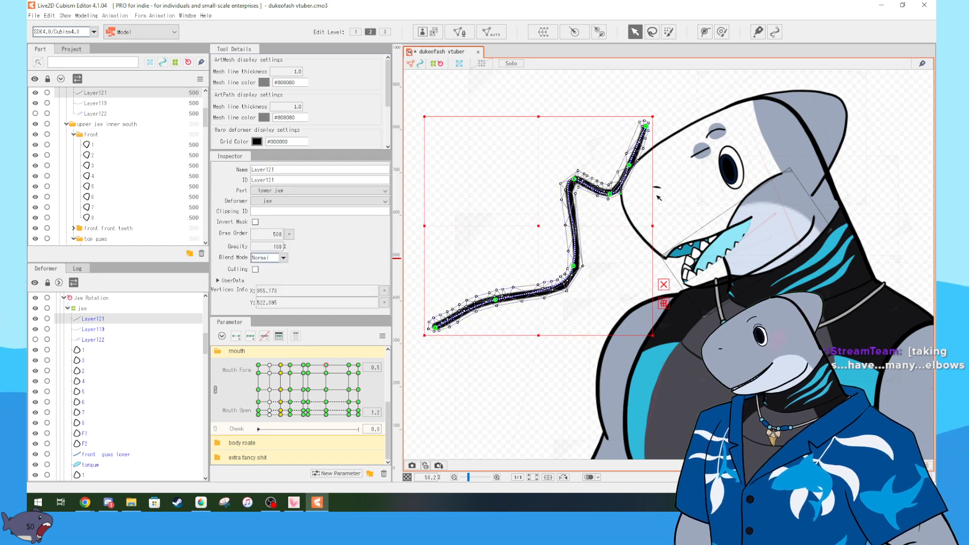
key(ctrl+z)
key(ctrl+z)
key(ctrl+z)
key(ctrl+z)
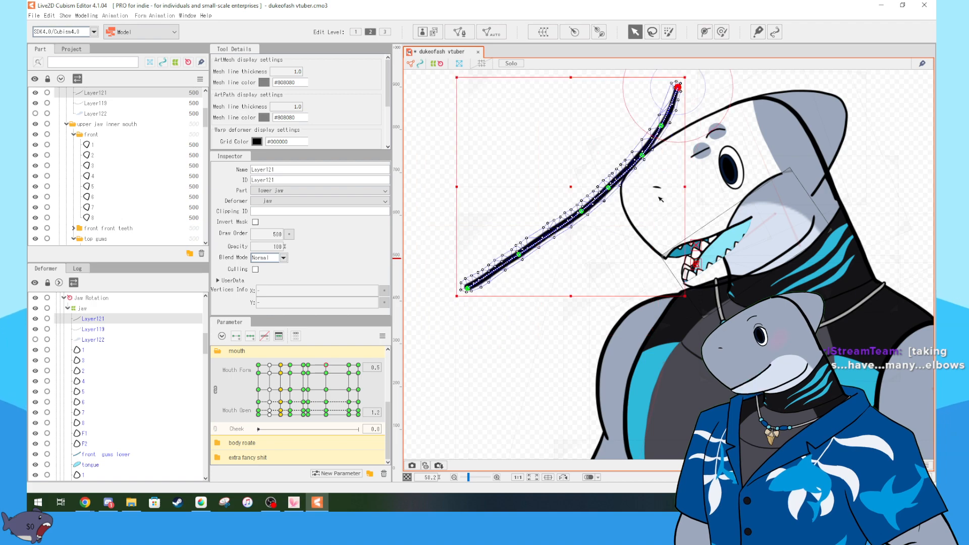
- Select the tail, try bending it by its middle and base deform path points, and undo both bends
scroll(849, 227, up, 4)
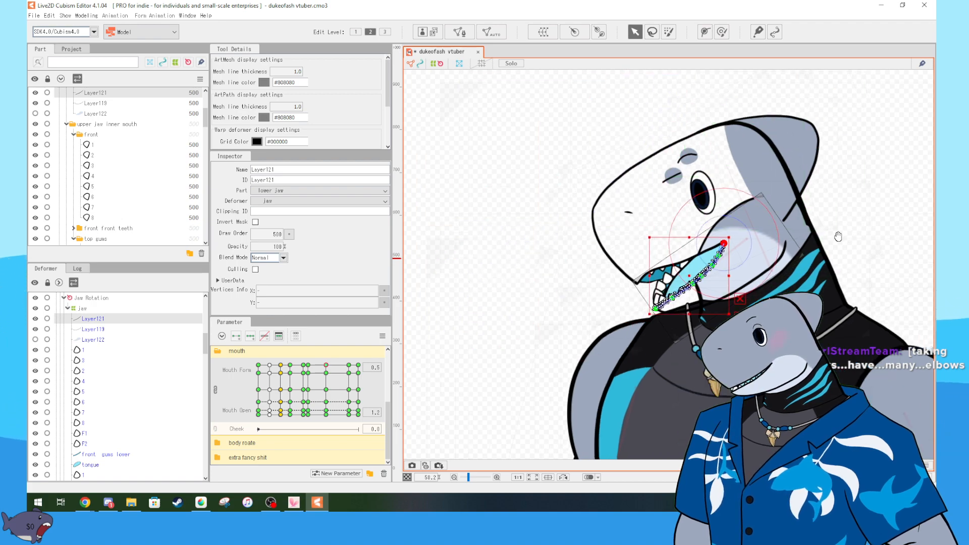
scroll(771, 238, down, 4)
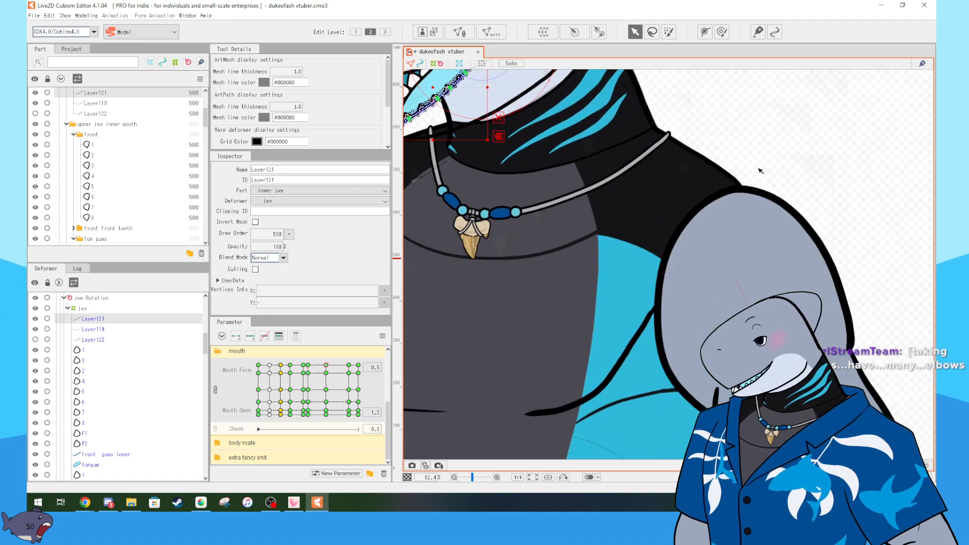
scroll(836, 296, down, 5)
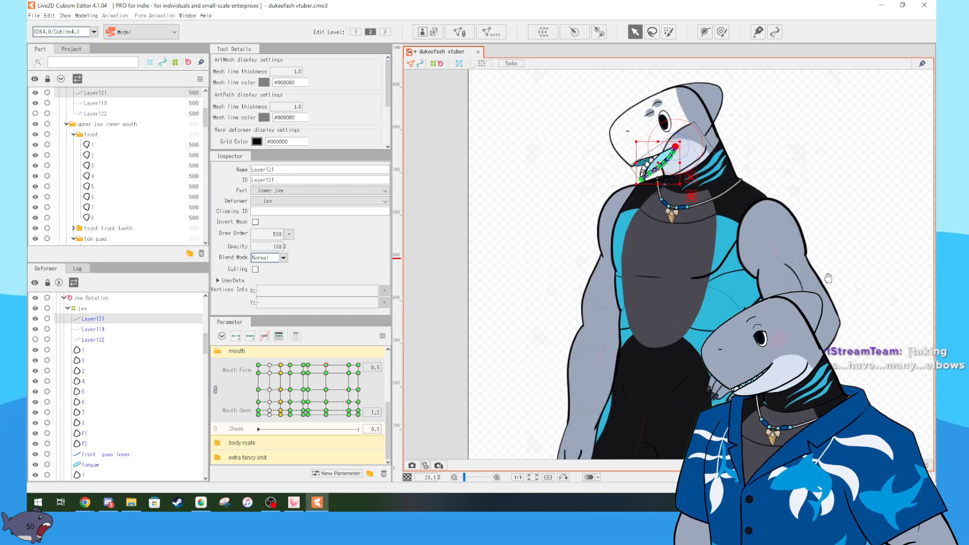
click(678, 281)
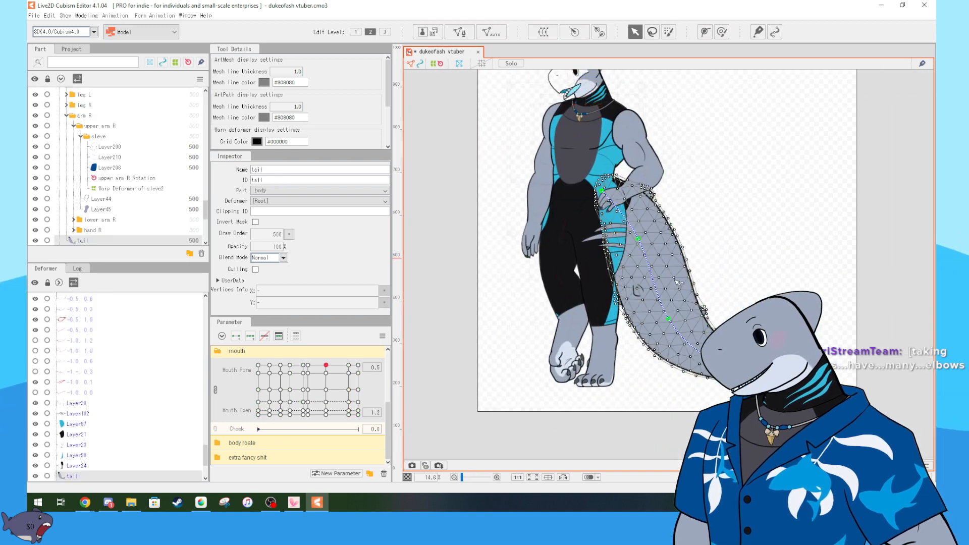
scroll(751, 262, up, 2)
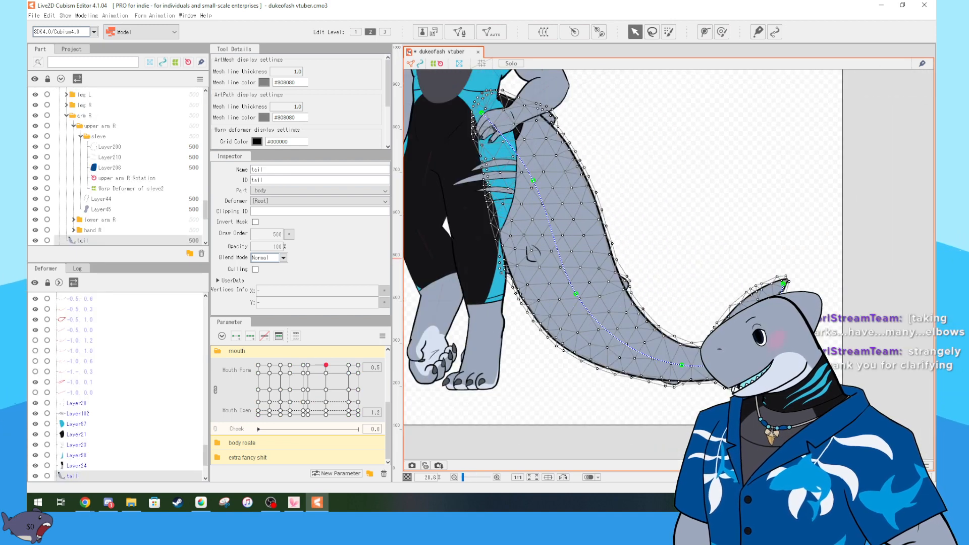
drag(575, 293, 601, 242)
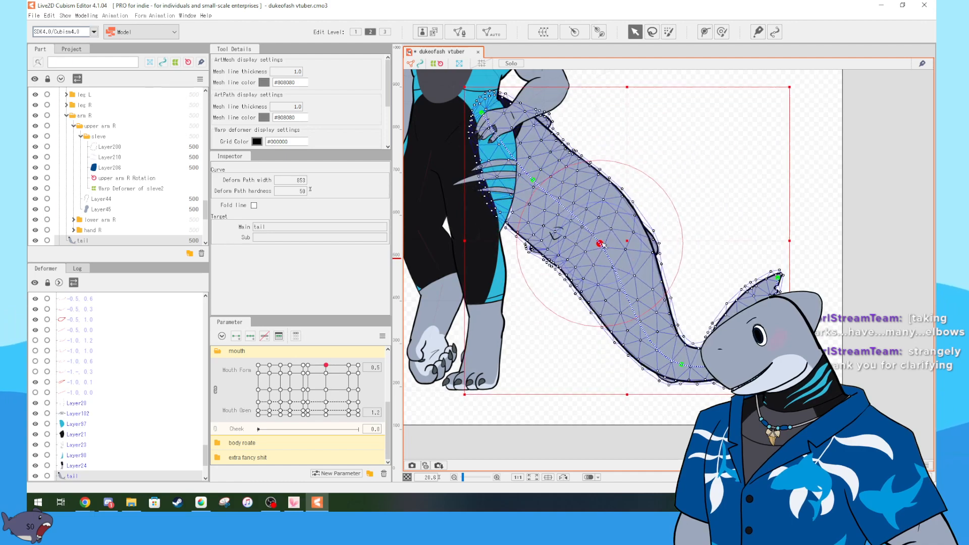
key(ctrl+z)
drag(481, 112, 468, 132)
key(ctrl+z)
- Examine the meshes of the shirt Layer201 and the upper arm sleeve Layer205, and clear the selection
drag(712, 209, 812, 295)
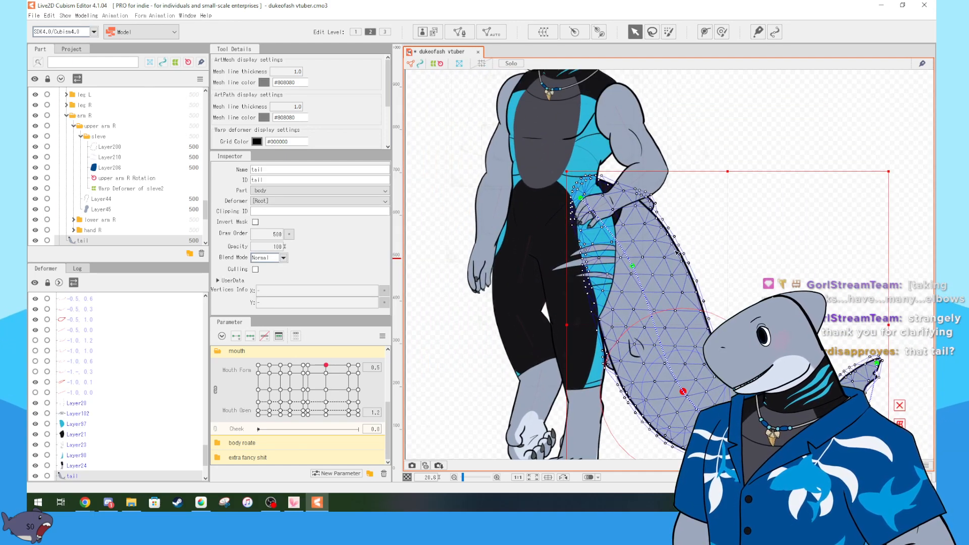
click(573, 176)
drag(725, 157, 754, 295)
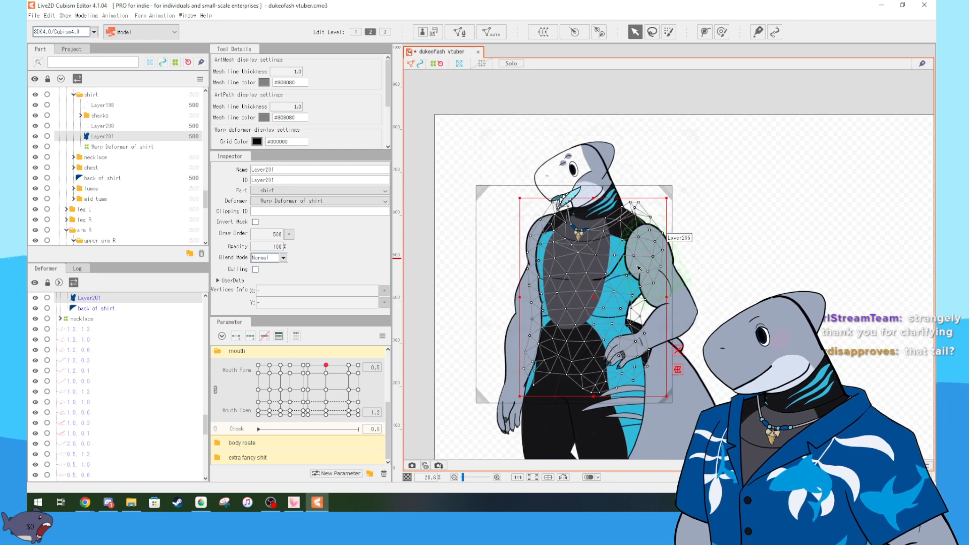
scroll(639, 268, up, 3)
drag(776, 217, 785, 258)
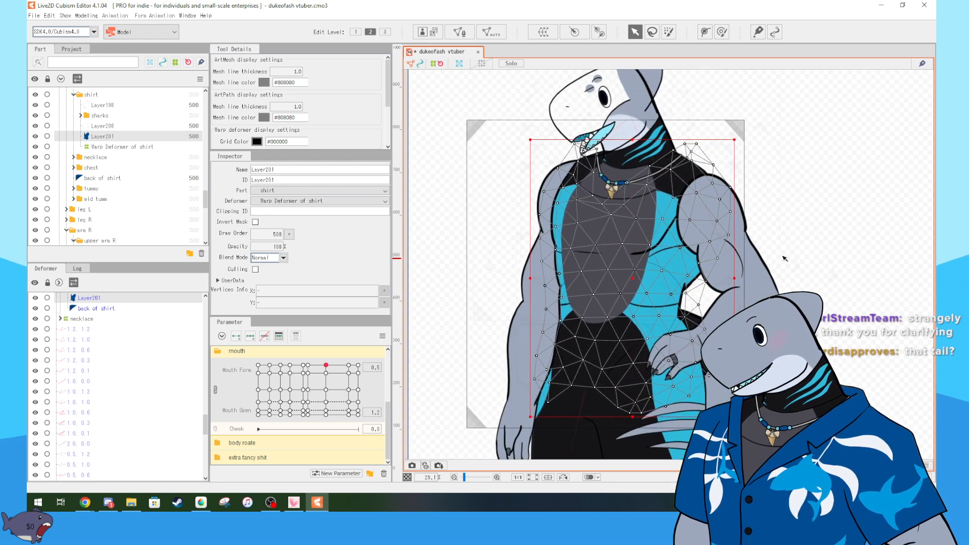
click(745, 259)
scroll(852, 209, up, 9)
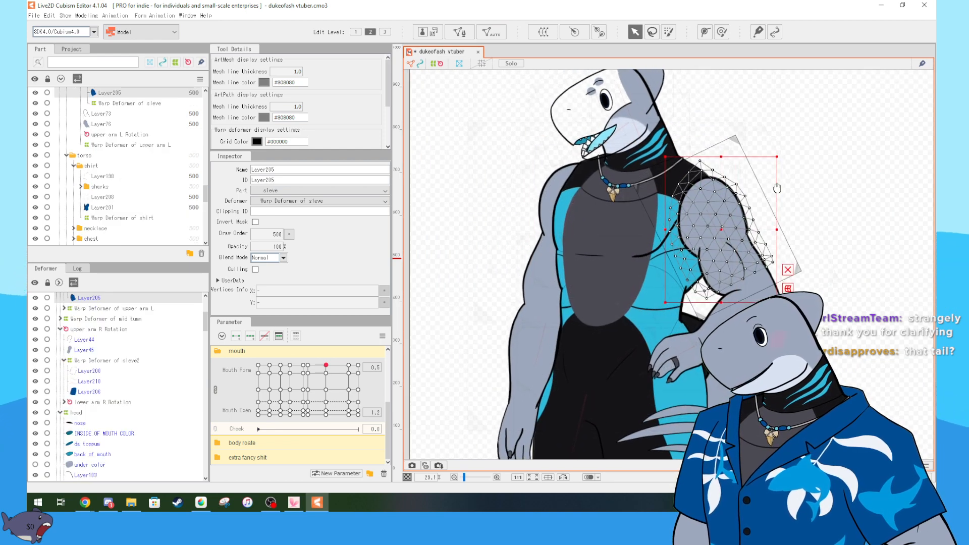
click(737, 202)
- Collapse the mouth and head rotate parameter groups and expand the eyes bits group, with the eye in close-up
scroll(548, 235, up, 9)
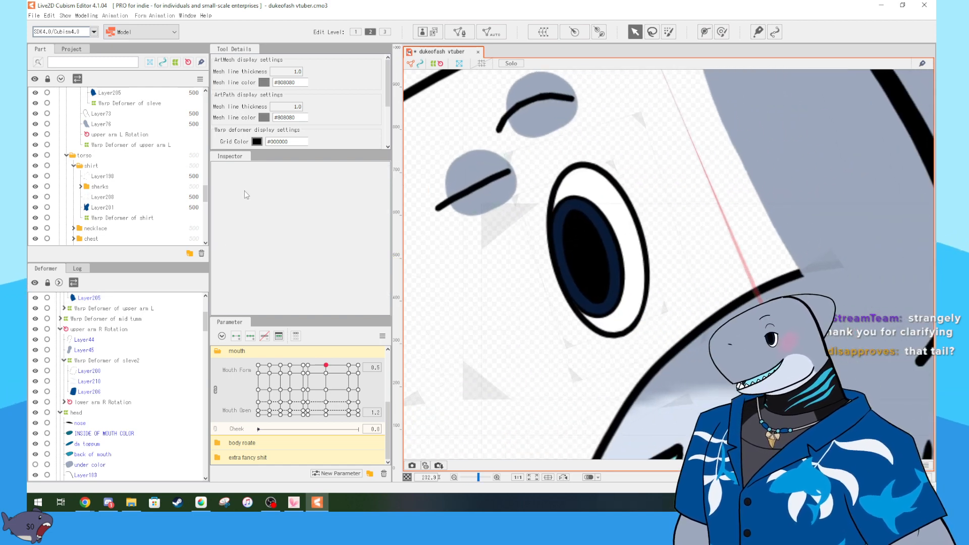
click(216, 351)
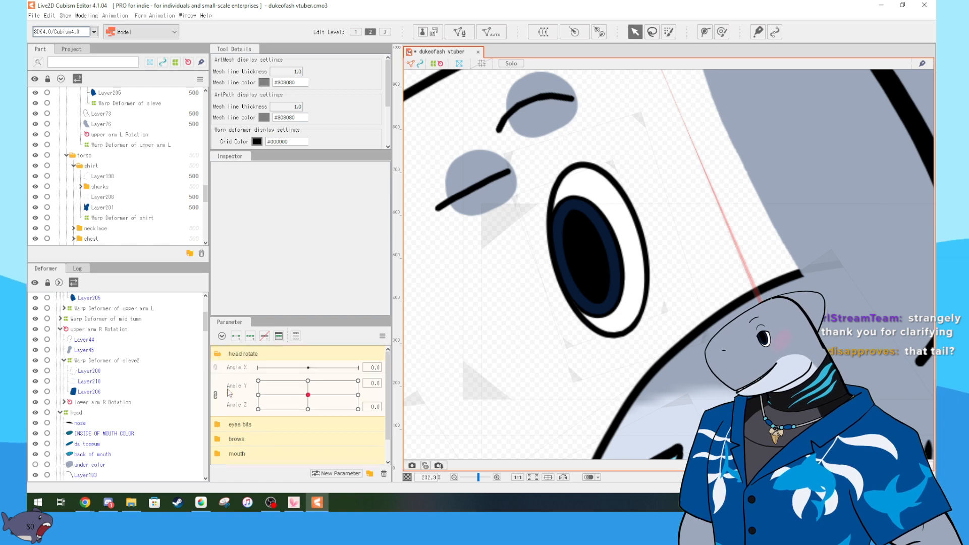
click(217, 353)
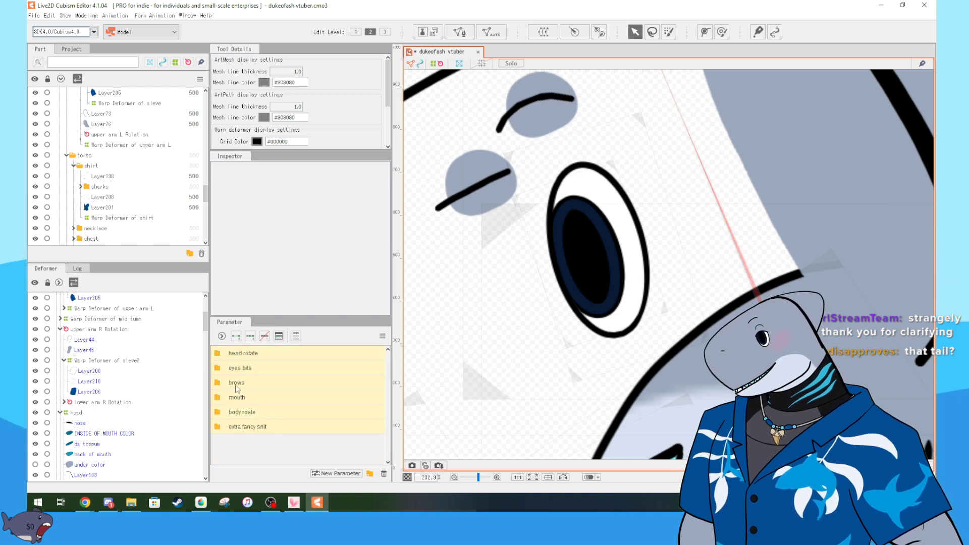
click(217, 369)
drag(622, 281, 684, 258)
- Preview the EyeL Open parameter around its closely spaced keys near 1.0, and select the lid mesh to show its keyforms
drag(307, 384, 353, 385)
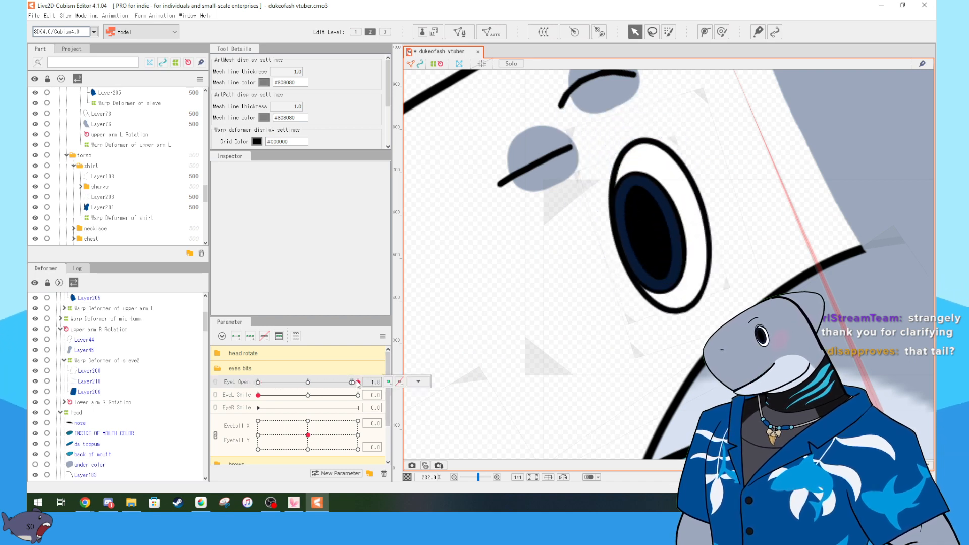
drag(356, 381, 355, 381)
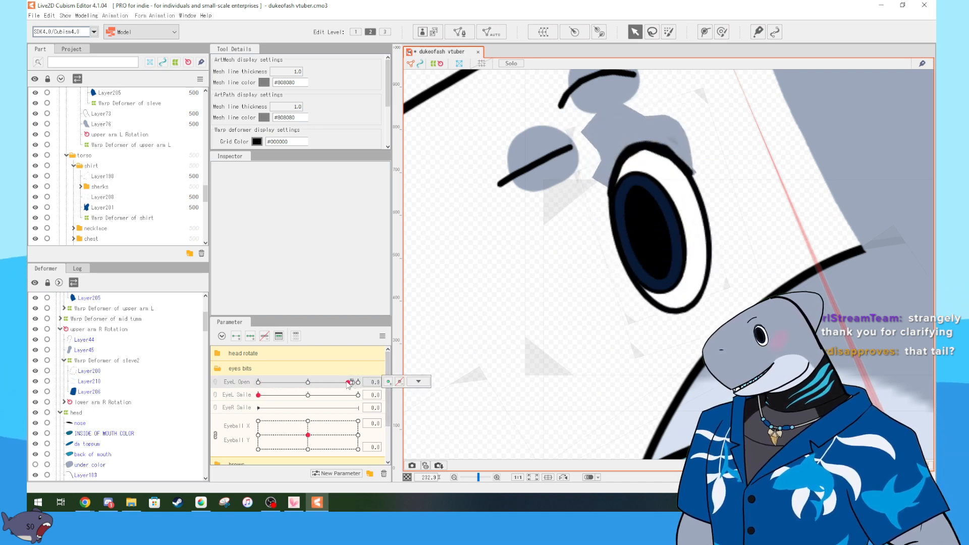
drag(359, 382, 352, 385)
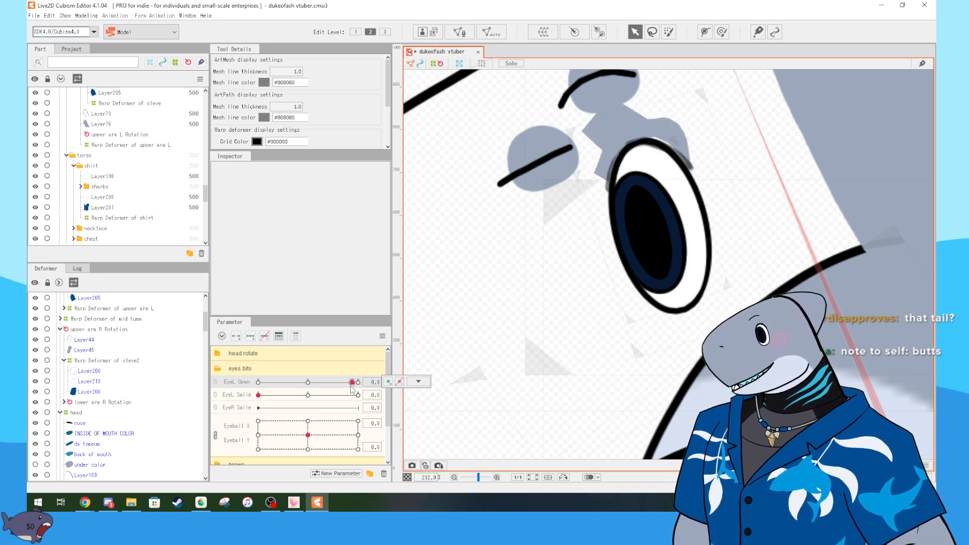
mouse_move(356, 387)
mouse_down()
mouse_move(270, 402)
mouse_move(343, 411)
mouse_move(265, 425)
mouse_move(352, 418)
mouse_up()
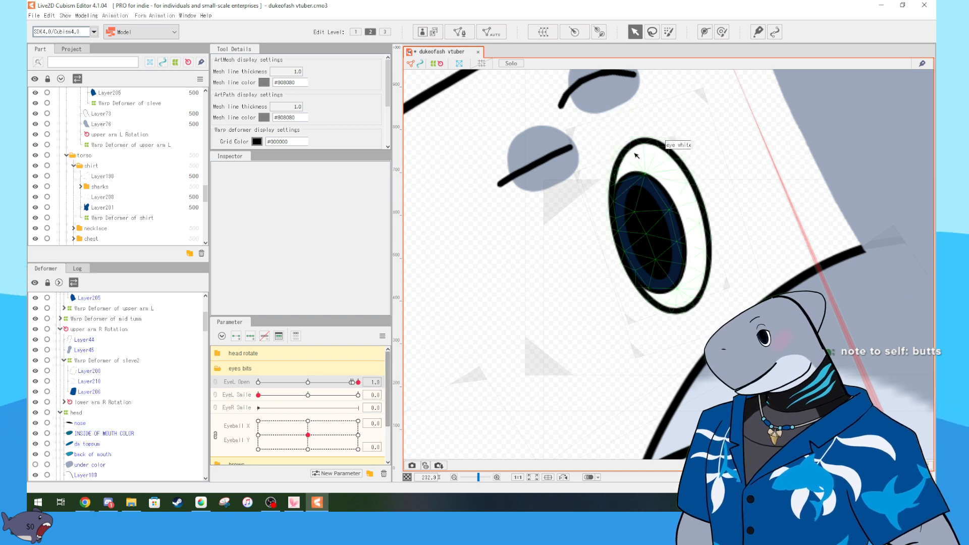
click(630, 134)
drag(337, 383, 372, 380)
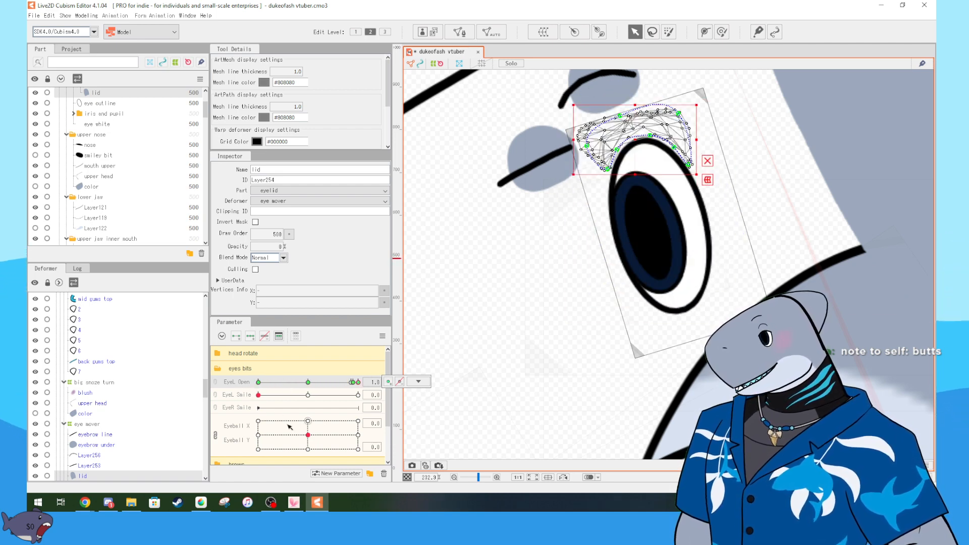
- Preview the eye movement across the Eyeball X and Eyeball Y grid, including Eyeball X at 1.0, and return it to the centre
mouse_move(307, 434)
mouse_down()
mouse_move(279, 458)
mouse_move(316, 440)
mouse_up()
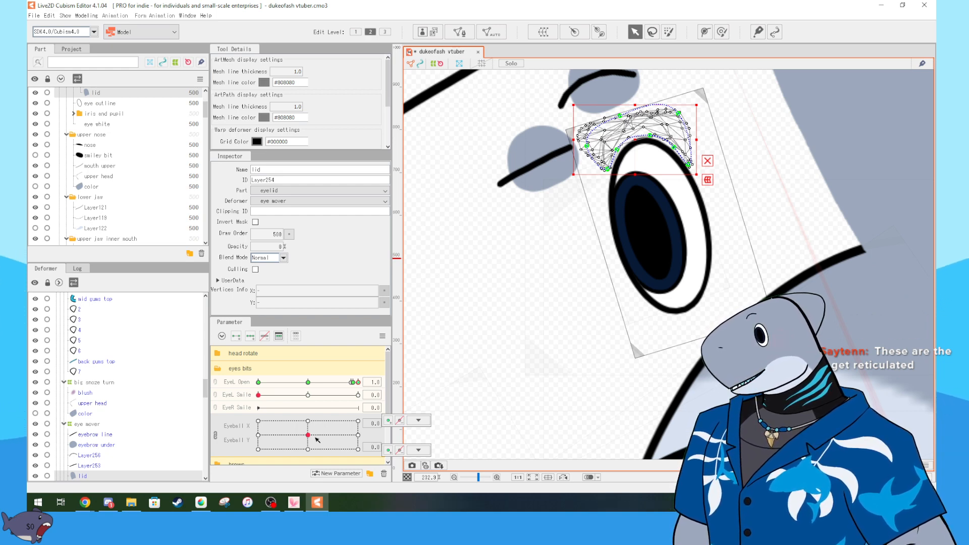
click(414, 419)
click(305, 441)
drag(307, 438, 309, 435)
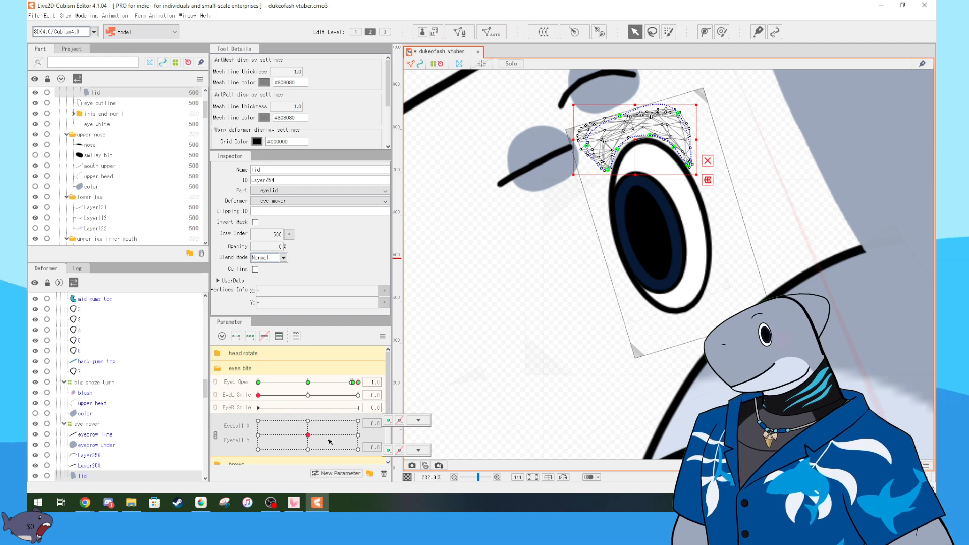
click(418, 421)
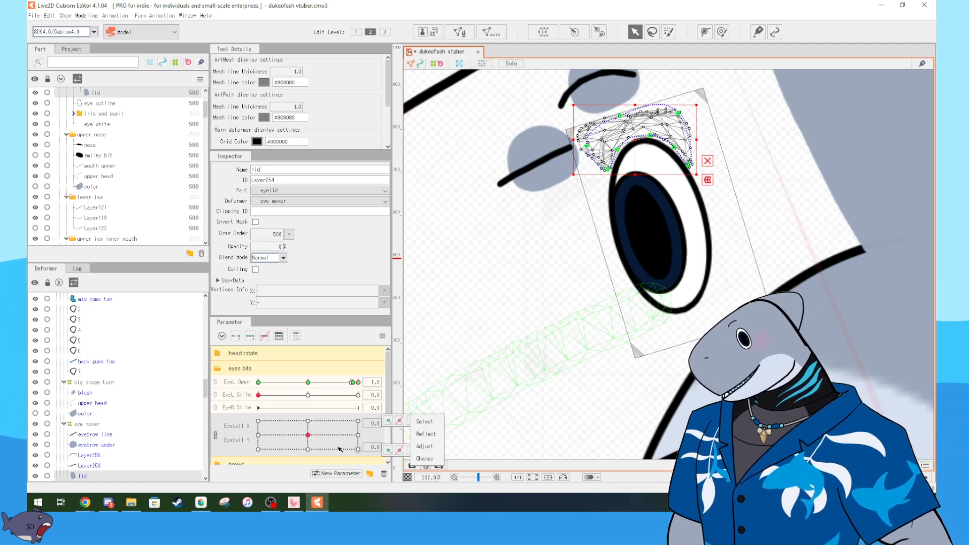
drag(308, 434, 415, 434)
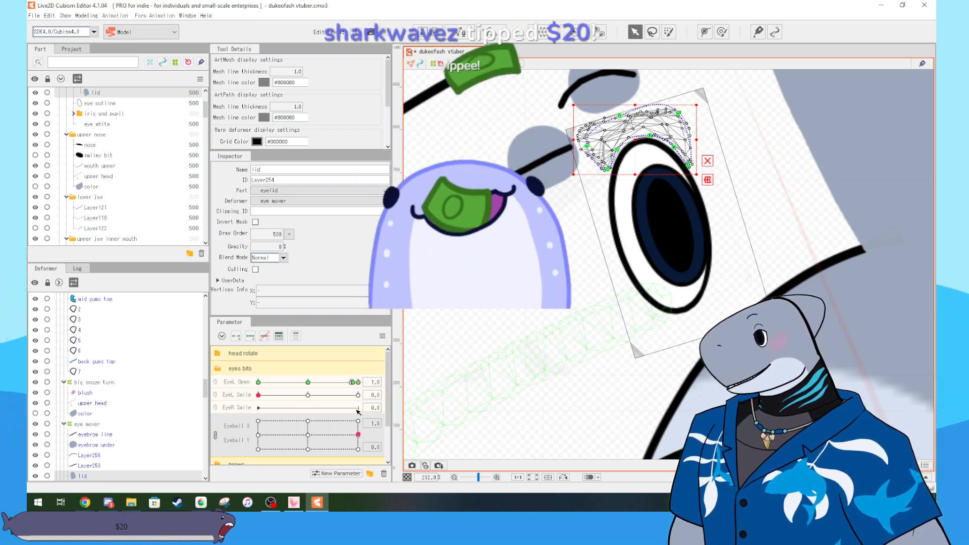
click(326, 419)
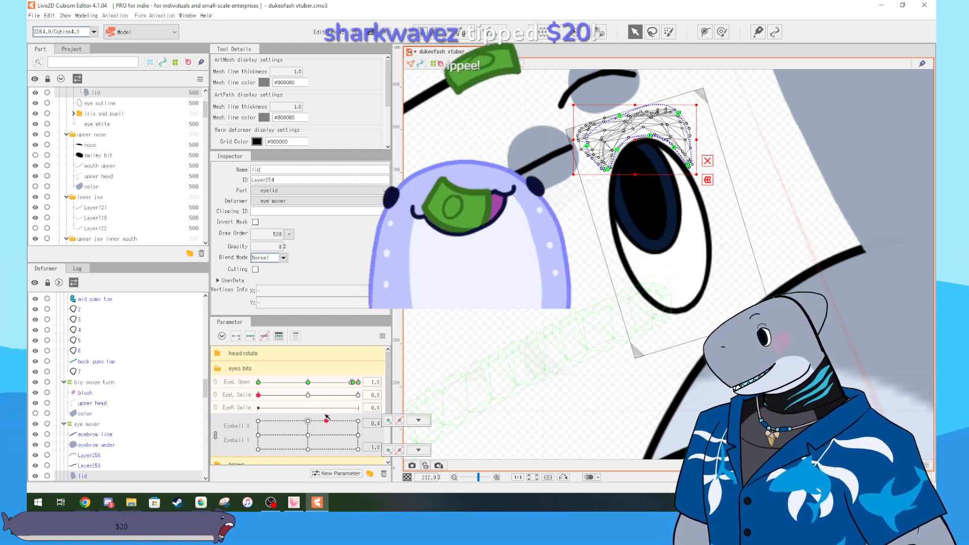
drag(326, 419, 308, 435)
- Set EyeL Smile to 1.0 to preview the smiling lower eyelid and blush, and look at the parameter's key options
drag(303, 384, 369, 408)
click(357, 395)
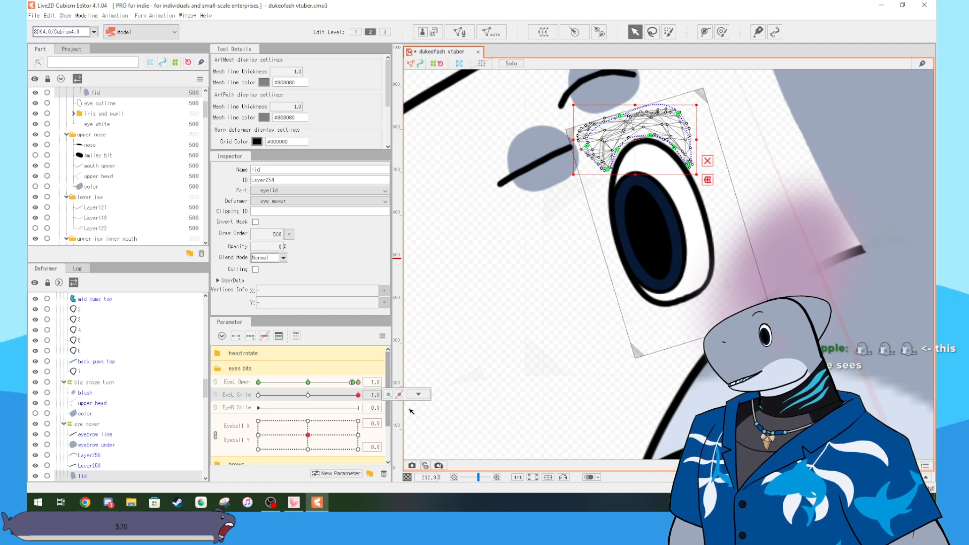
click(419, 394)
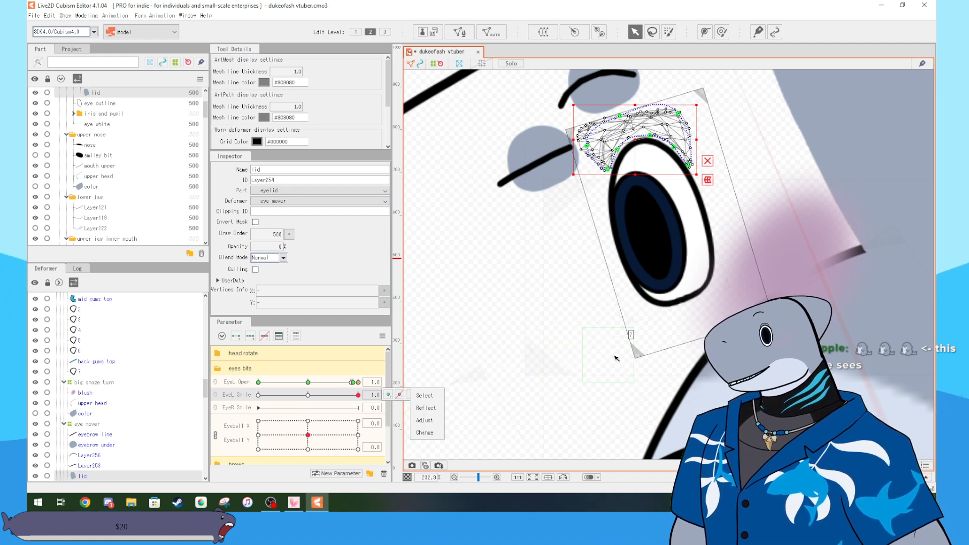
click(359, 394)
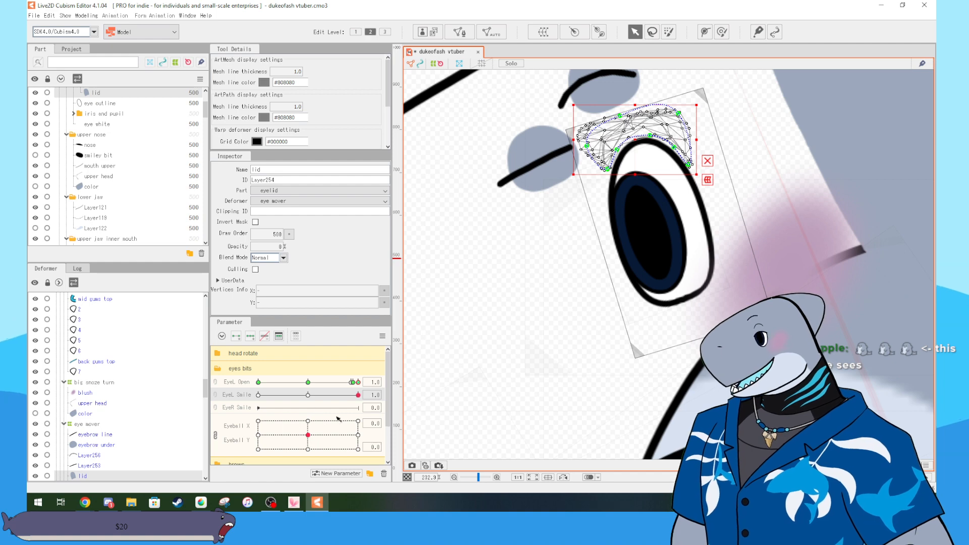
- Preview the EyeR Smile parameter by raising it above 0.0
scroll(268, 409, down, 1)
scroll(268, 409, up, 1)
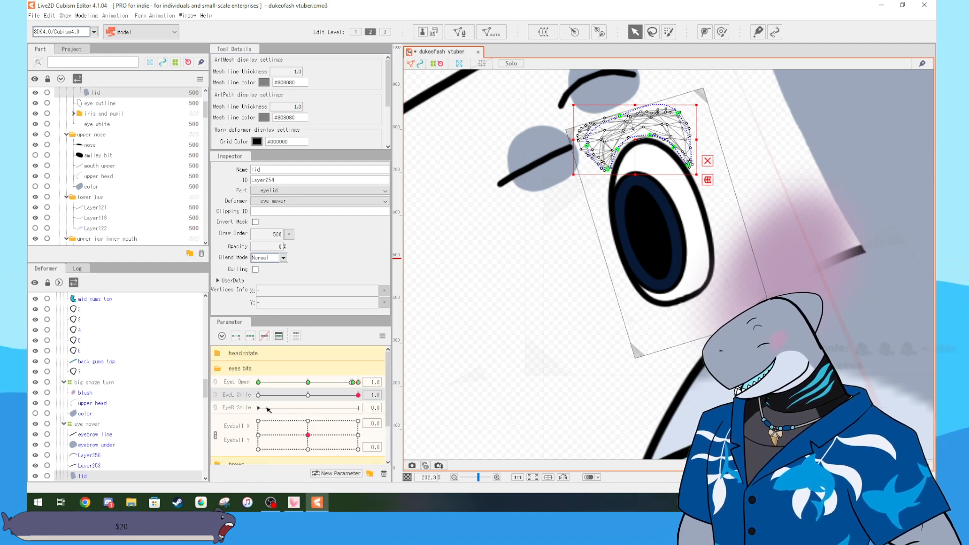
drag(270, 409, 350, 415)
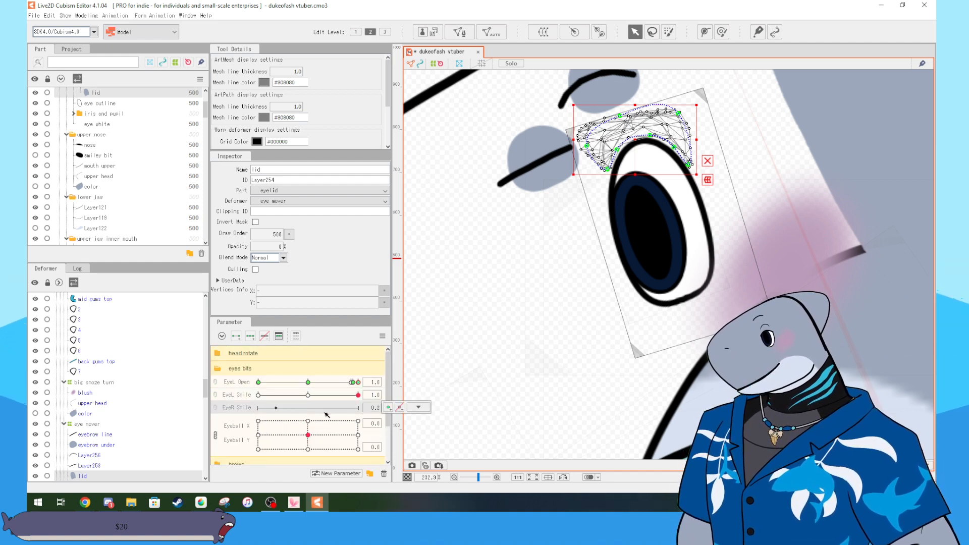
- Close the eyes bits parameter group and open body roate with the character's whole torso in view
click(223, 370)
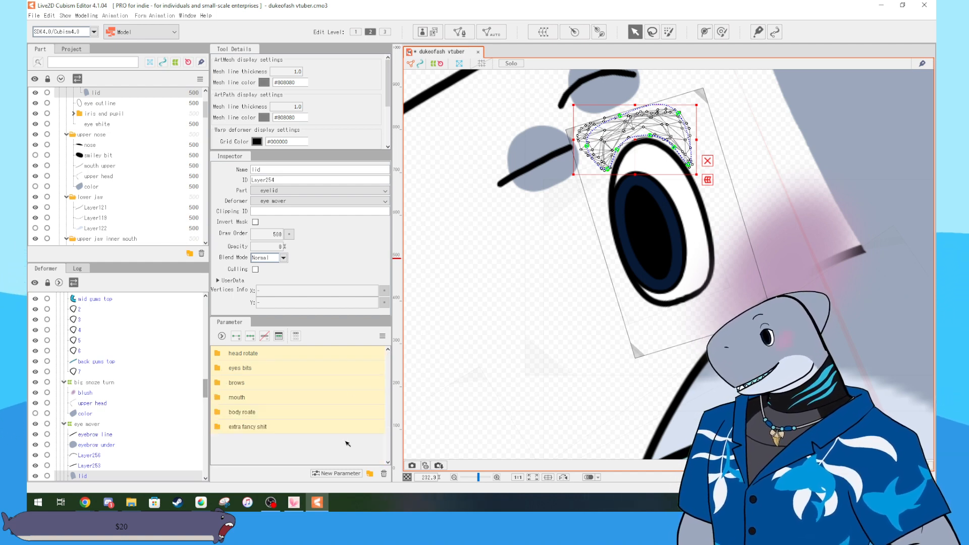
scroll(525, 368, down, 3)
scroll(525, 367, down, 3)
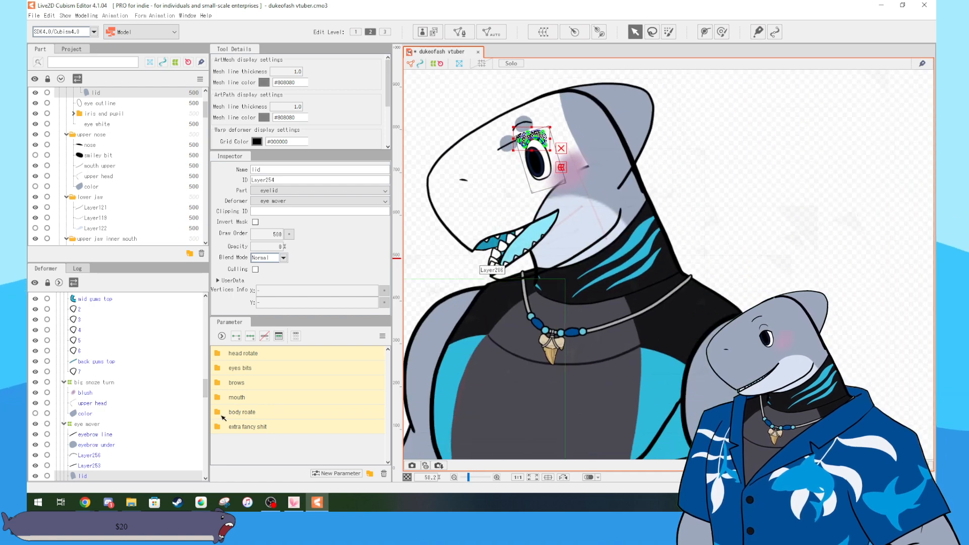
click(222, 415)
scroll(644, 276, down, 3)
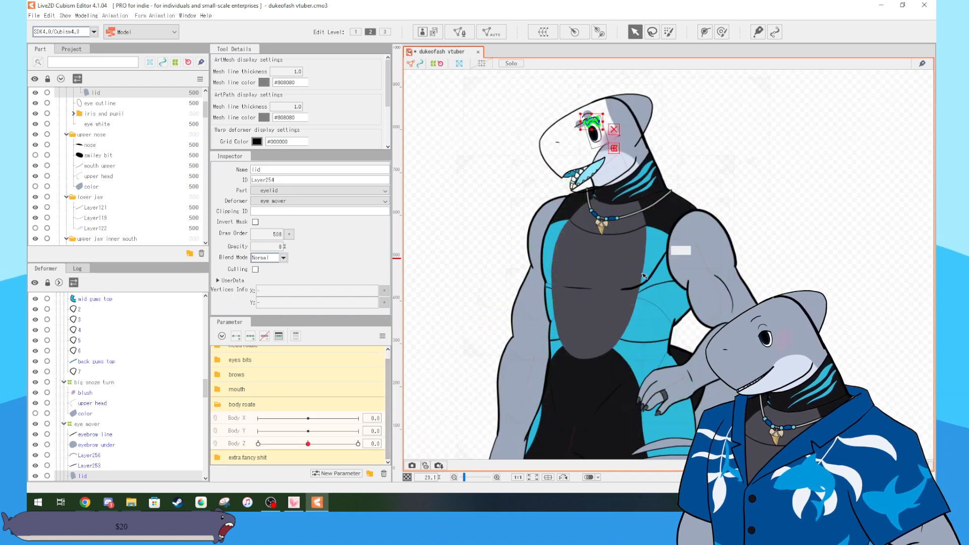
drag(632, 418, 642, 384)
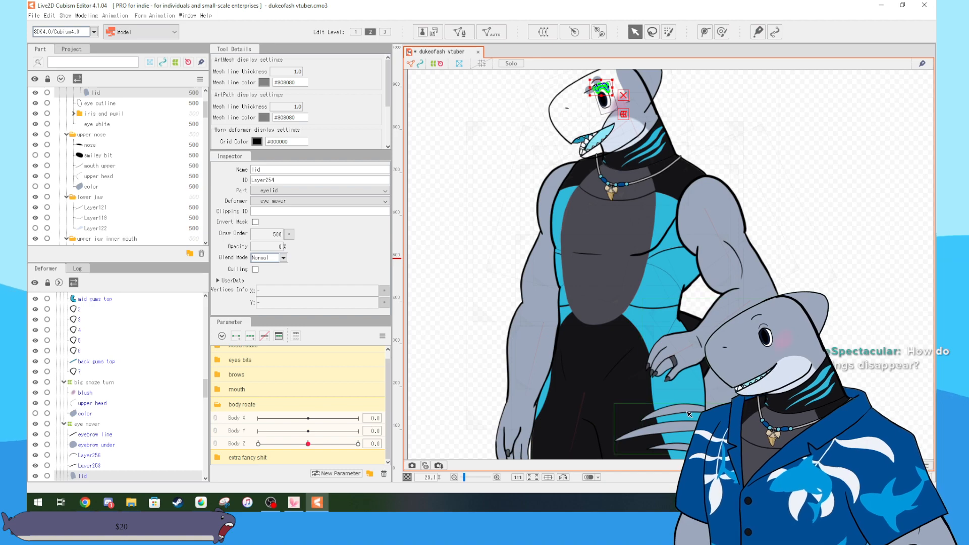
- Switch to the green-background avatar window, show more of the body and toggle the shirt off, and return to Live2D Cubism Editor
click(320, 505)
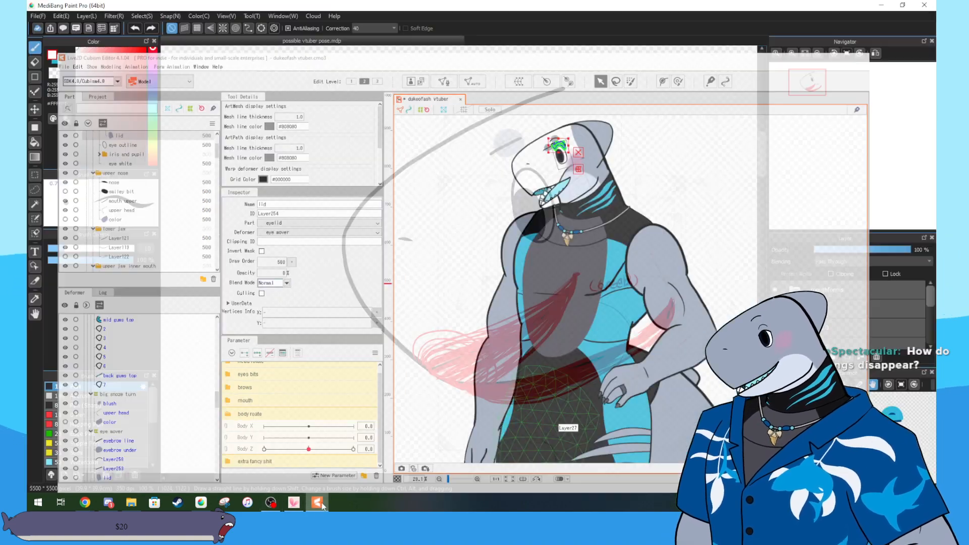
click(295, 503)
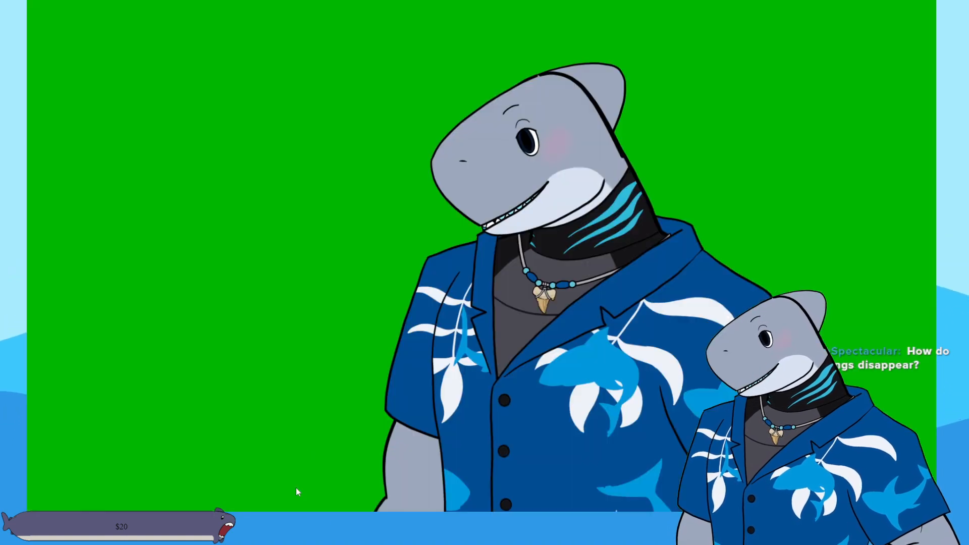
scroll(606, 343, down, 5)
drag(582, 331, 652, 274)
key(1)
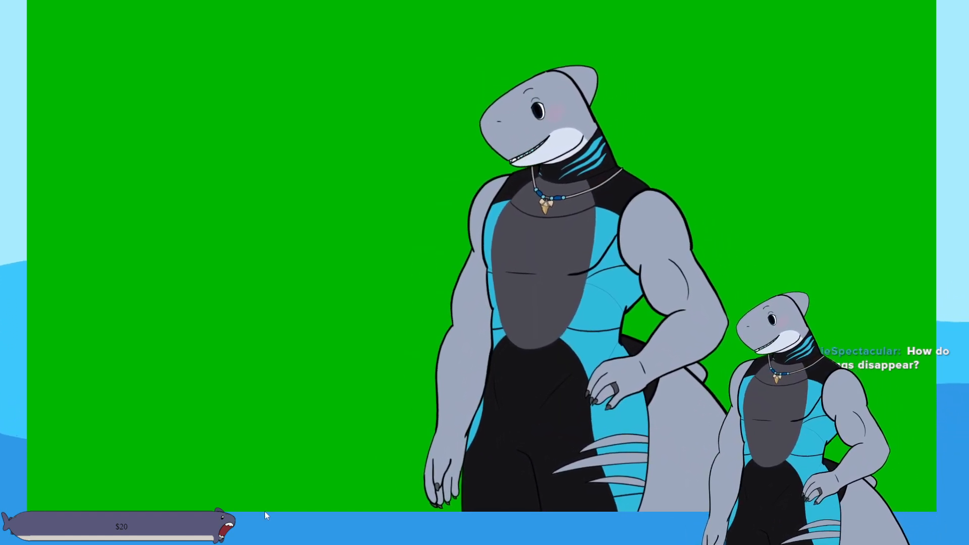
key(alt+Tab)
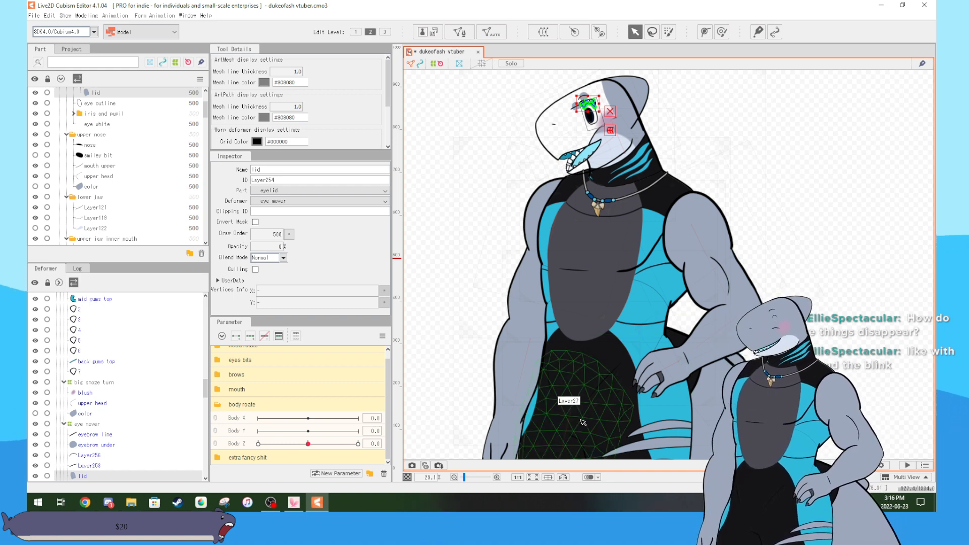
- Set Body Z to 10.0 to preview the lean on the full body, including the legs and tail
scroll(582, 421, down, 3)
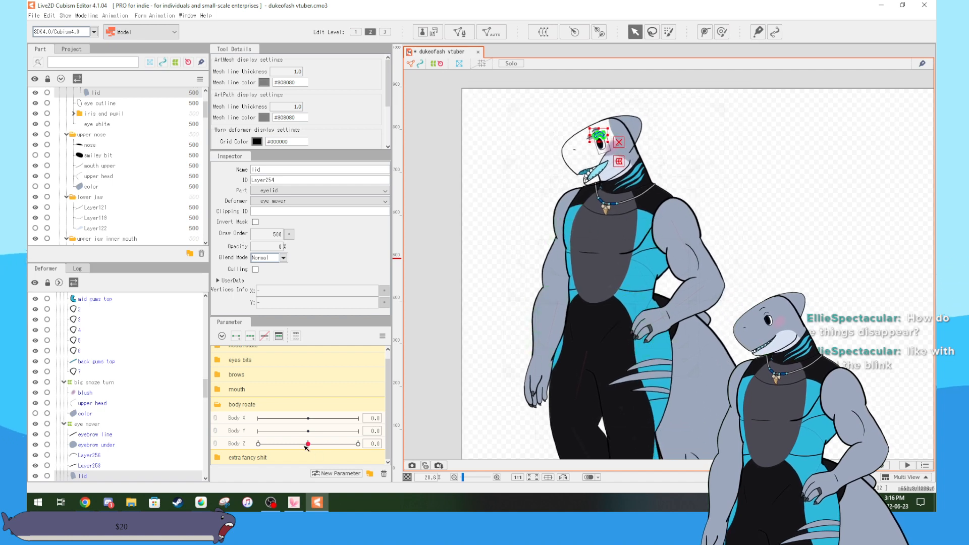
drag(307, 443, 365, 454)
scroll(585, 373, down, 4)
drag(647, 363, 652, 310)
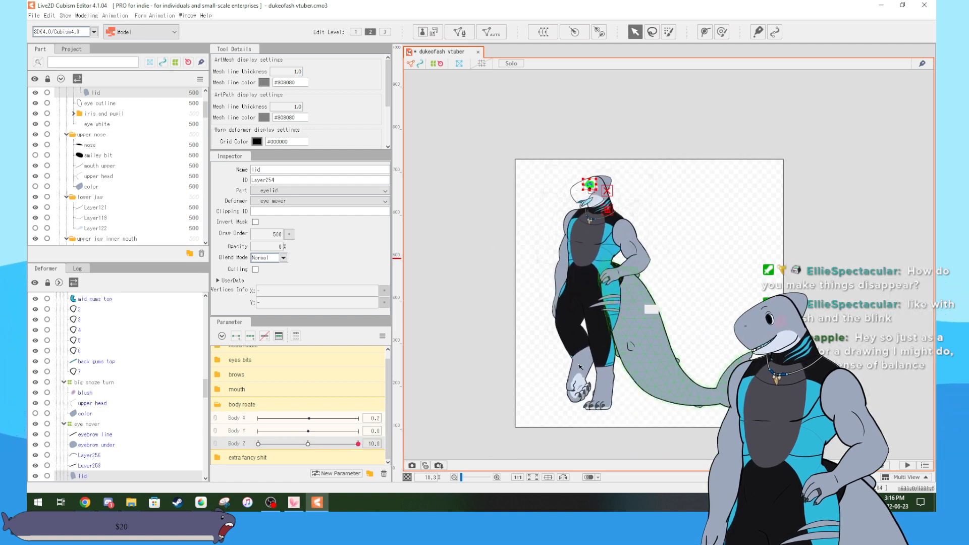
mouse_move(365, 445)
mouse_down()
mouse_move(282, 439)
mouse_move(358, 444)
mouse_up()
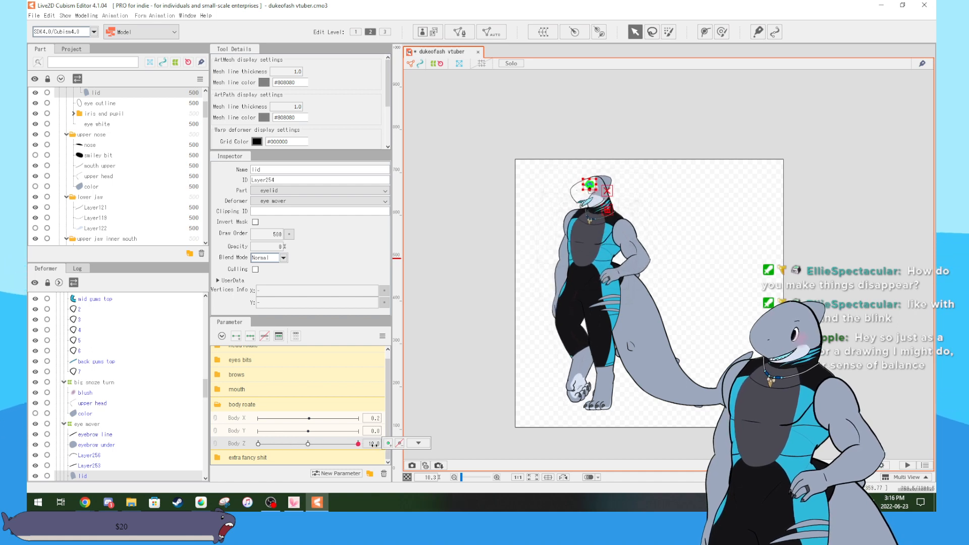
- Examine the arm and hip during the Body Z lean, sweep the parameter towards its negative end and return it to 0.0
scroll(669, 295, up, 8)
drag(669, 295, 714, 470)
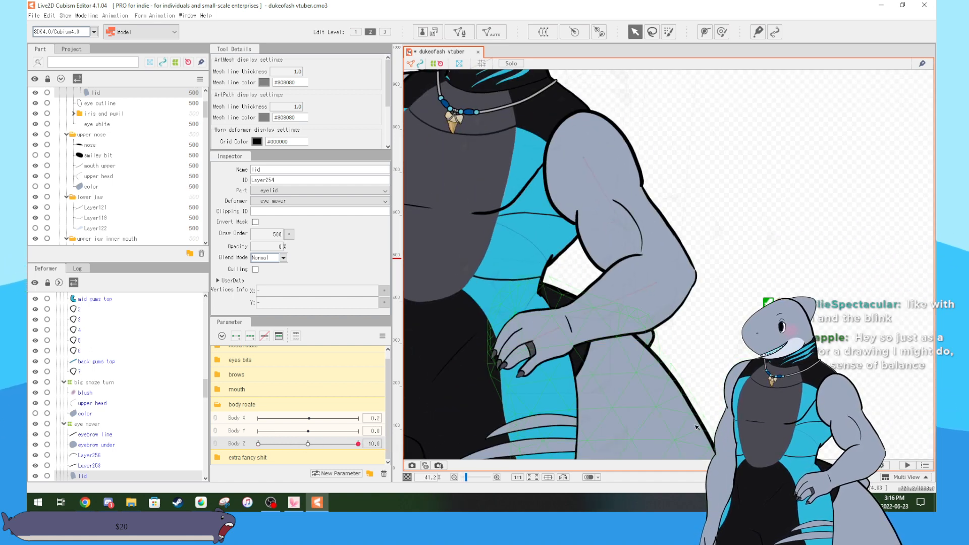
drag(357, 444, 402, 446)
scroll(582, 382, down, 4)
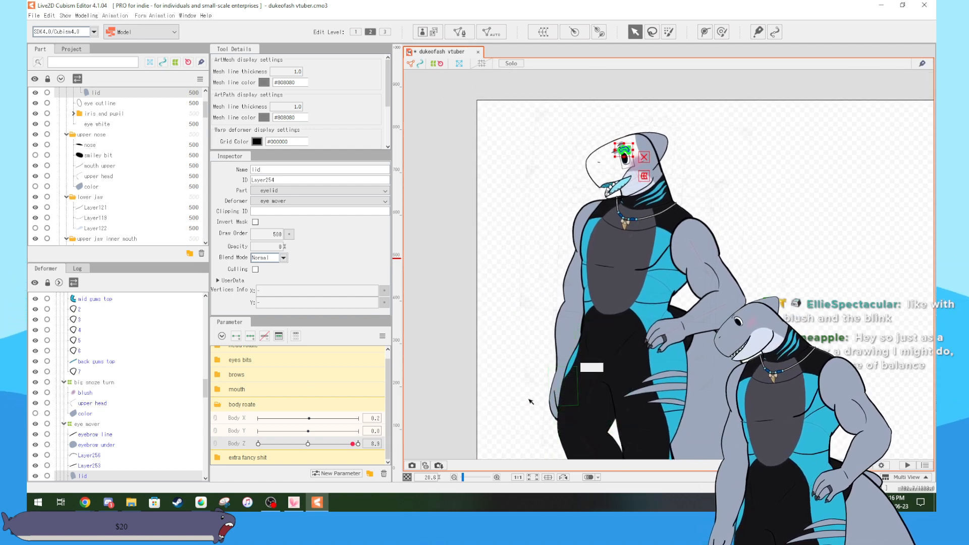
drag(353, 444, 268, 444)
mouse_move(308, 444)
mouse_down()
mouse_move(293, 444)
mouse_move(323, 444)
mouse_move(280, 444)
mouse_move(308, 444)
mouse_up()
- Select the mid tumm warp deformer, the lower arm R Rotation and the upper arm R Rotation in turn to show their Body Z keys
click(668, 303)
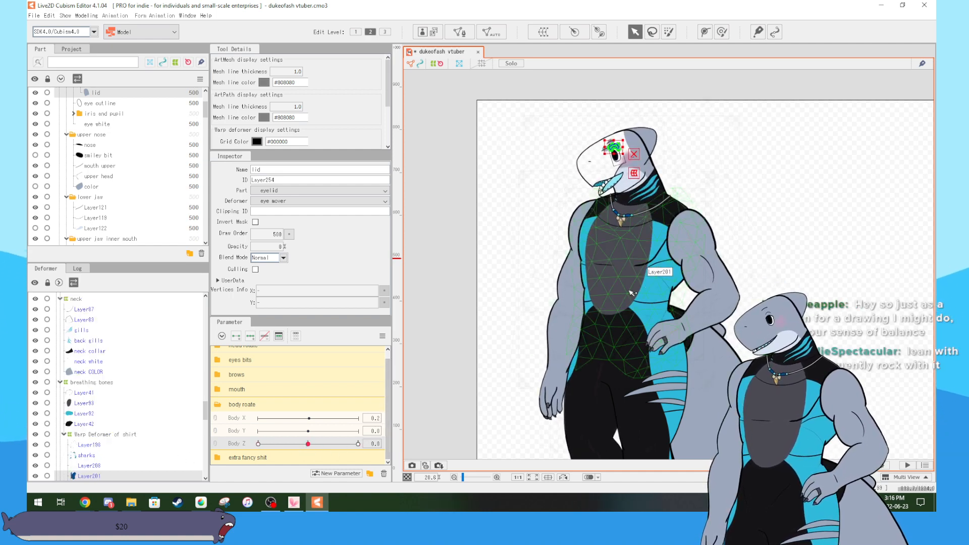
click(561, 319)
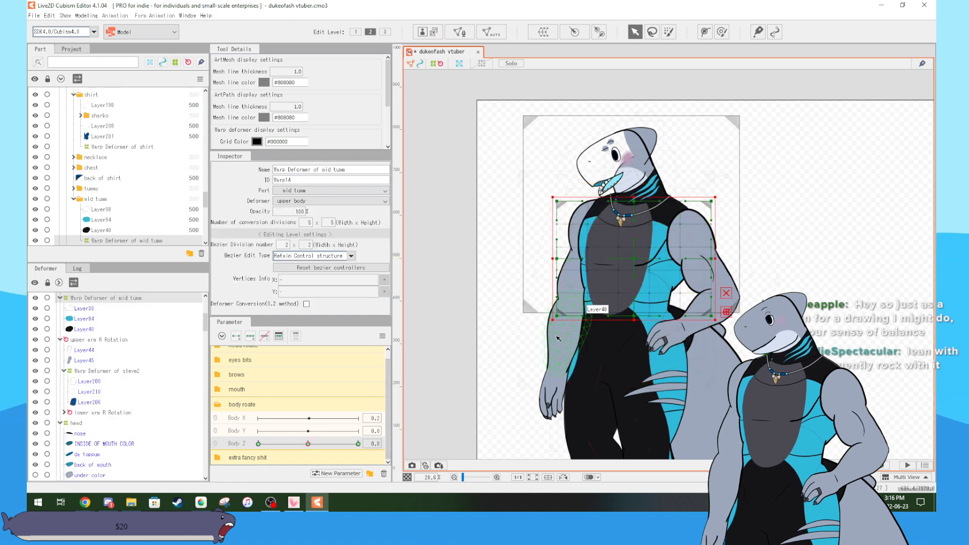
click(572, 314)
click(506, 330)
scroll(525, 323, up, 3)
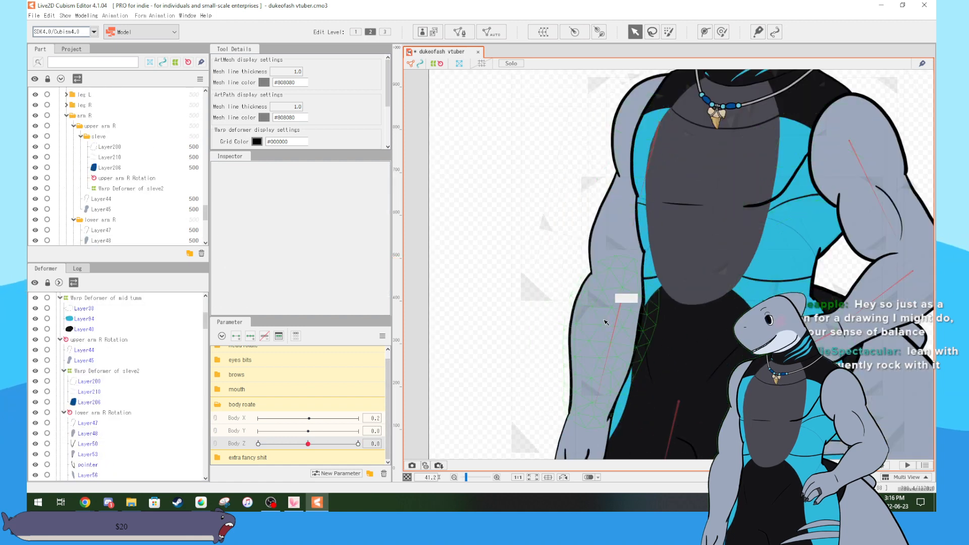
click(619, 310)
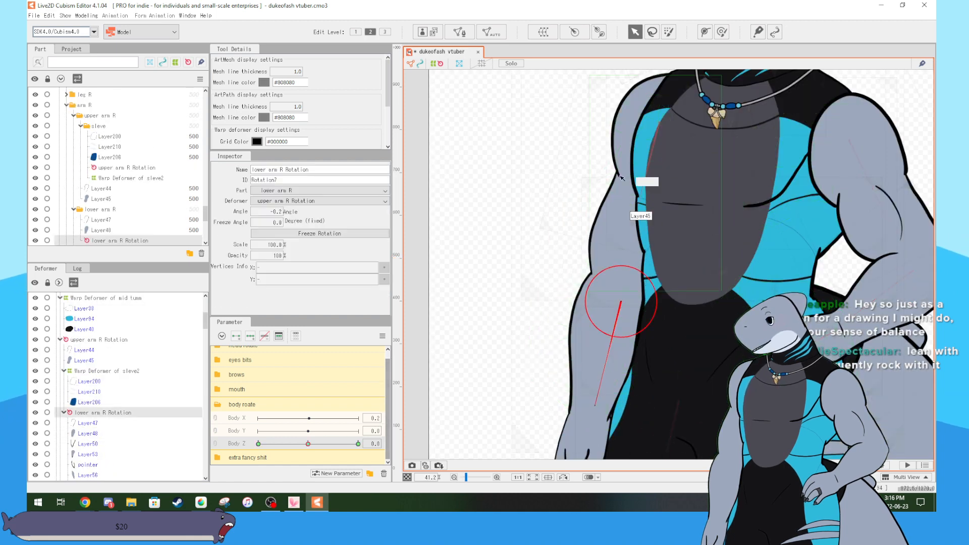
click(657, 128)
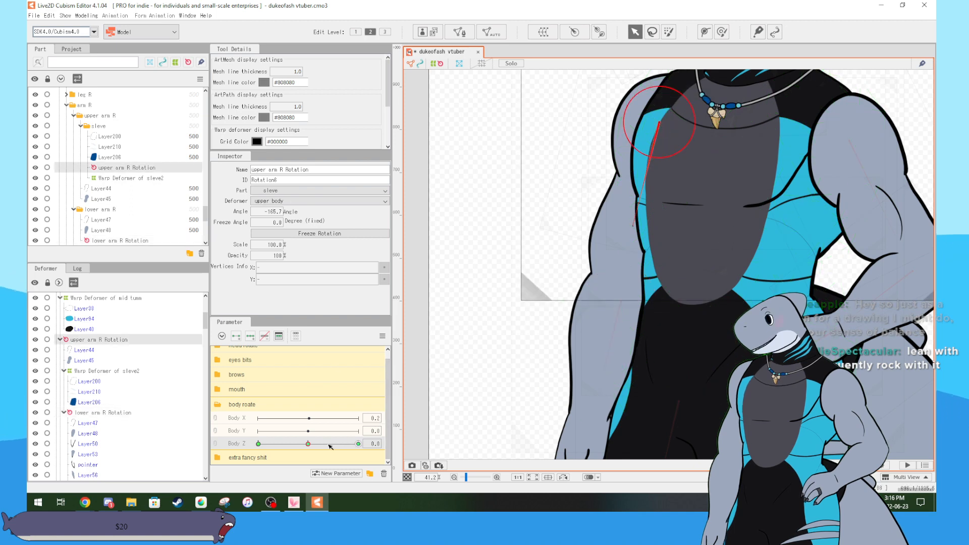
- Inspect the upper arm L, mid arm L and hand L rotation deformers with Body Z at -10.0, and return it to 0.0
mouse_move(308, 443)
mouse_down()
mouse_move(357, 444)
mouse_move(309, 444)
mouse_up()
drag(739, 303, 590, 353)
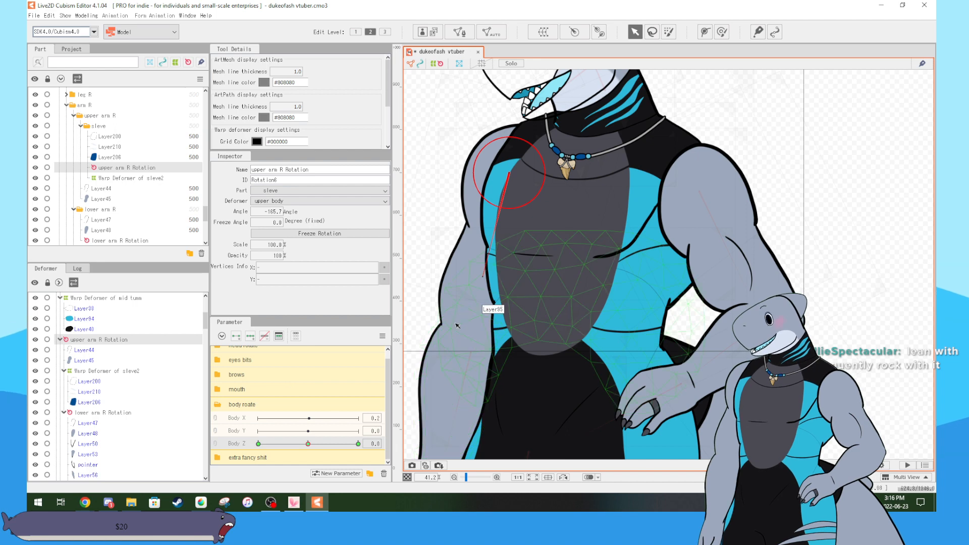
click(699, 195)
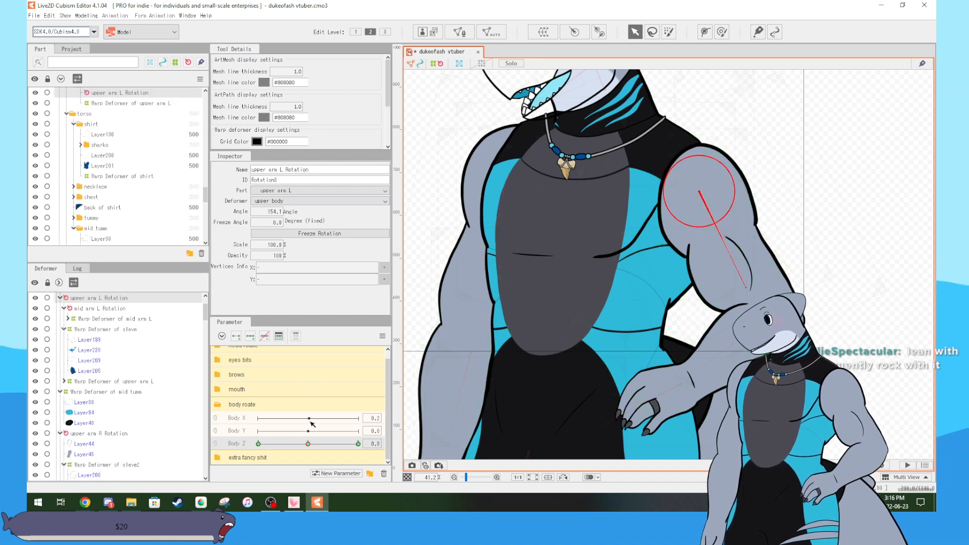
drag(308, 444, 249, 456)
click(779, 325)
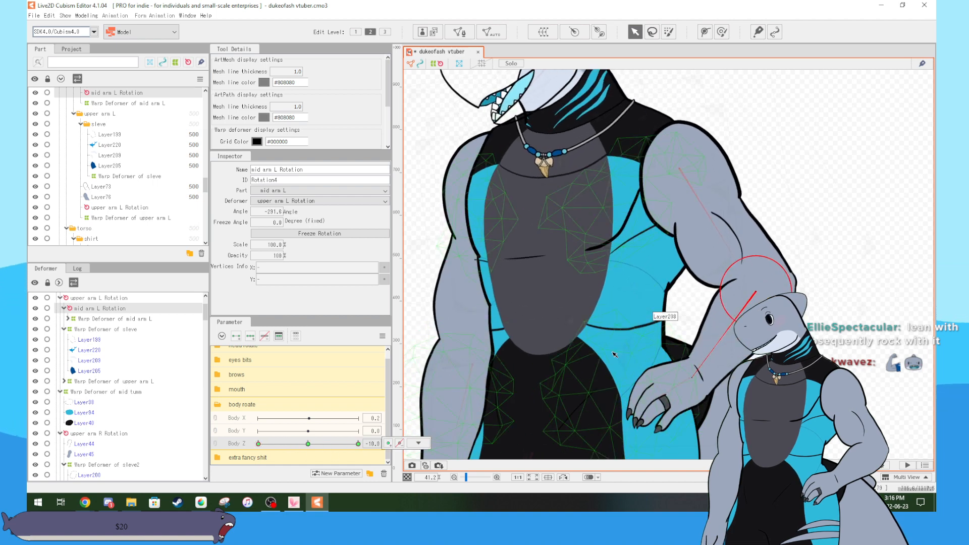
drag(664, 427, 718, 333)
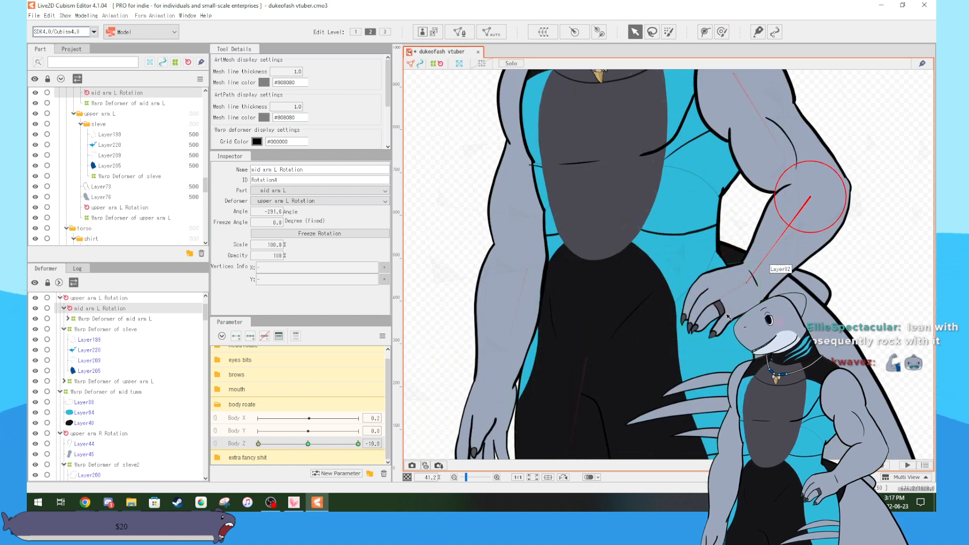
click(749, 283)
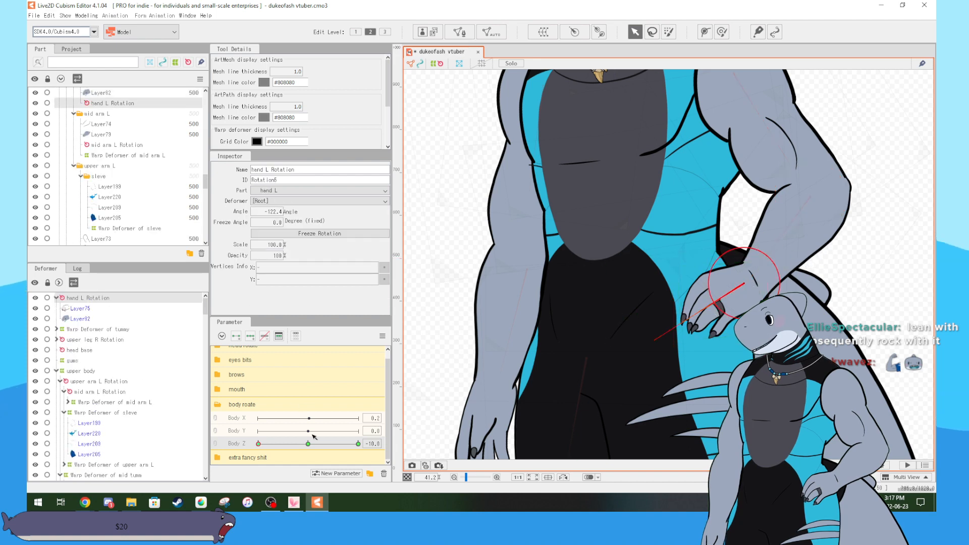
click(308, 443)
- Select the tail mesh, close the body roate parameters and open the extra fancy shit group
scroll(618, 328, down, 6)
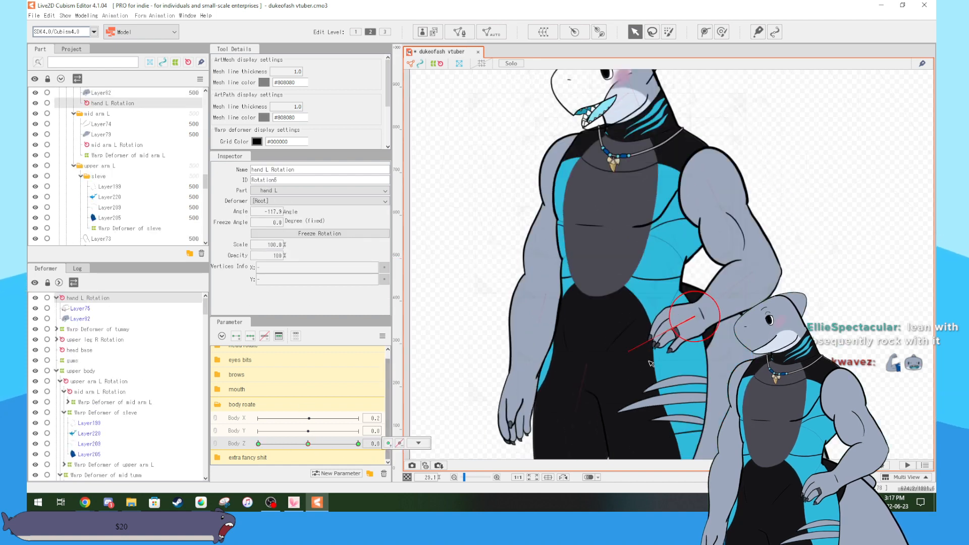
drag(710, 341, 627, 235)
click(606, 262)
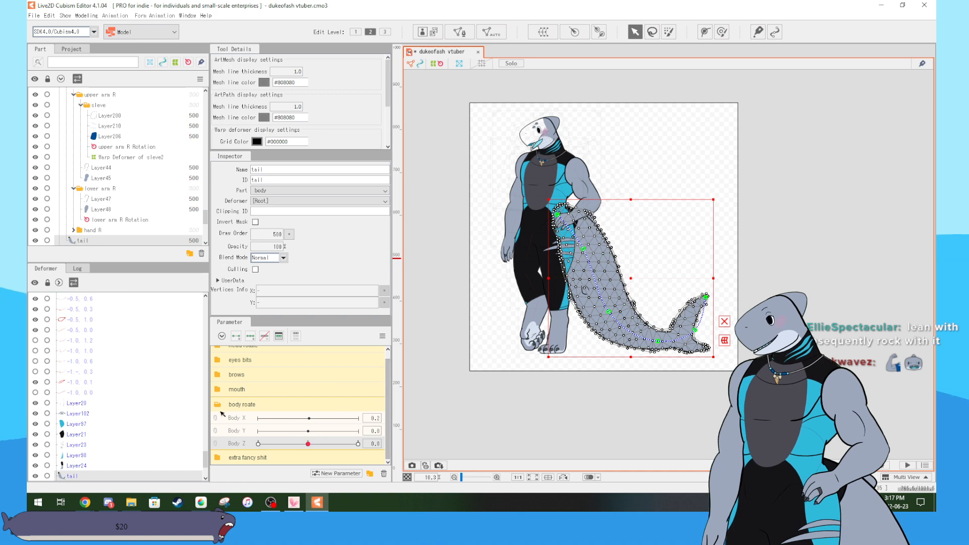
click(243, 404)
click(247, 418)
- Preview the Breath parameter on the chest up close by raising it to 1.0, and look at its key options
drag(260, 433, 345, 425)
scroll(458, 237, up, 5)
scroll(459, 237, up, 4)
drag(518, 363, 212, 292)
drag(635, 205, 239, 101)
scroll(634, 292, down, 5)
drag(622, 232, 529, 410)
scroll(614, 325, up, 3)
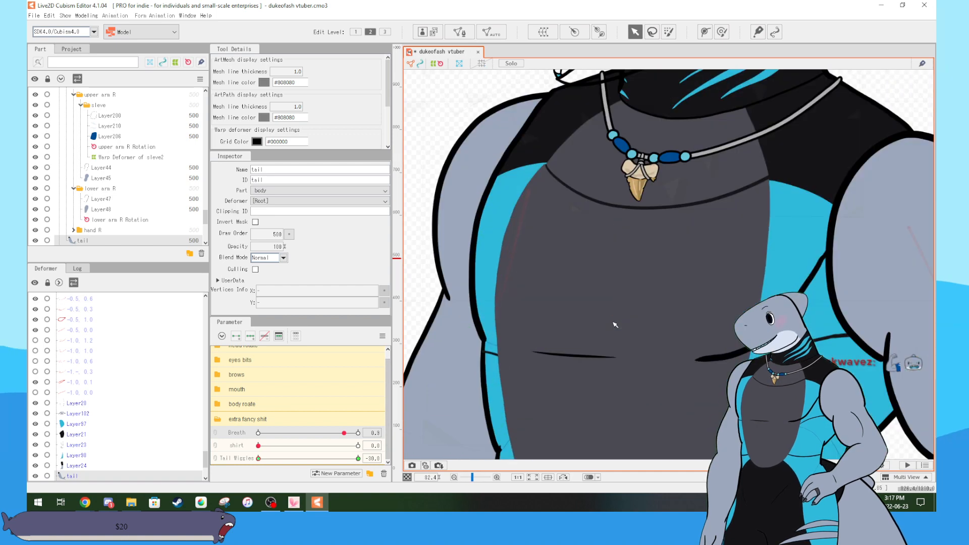
drag(343, 433, 370, 445)
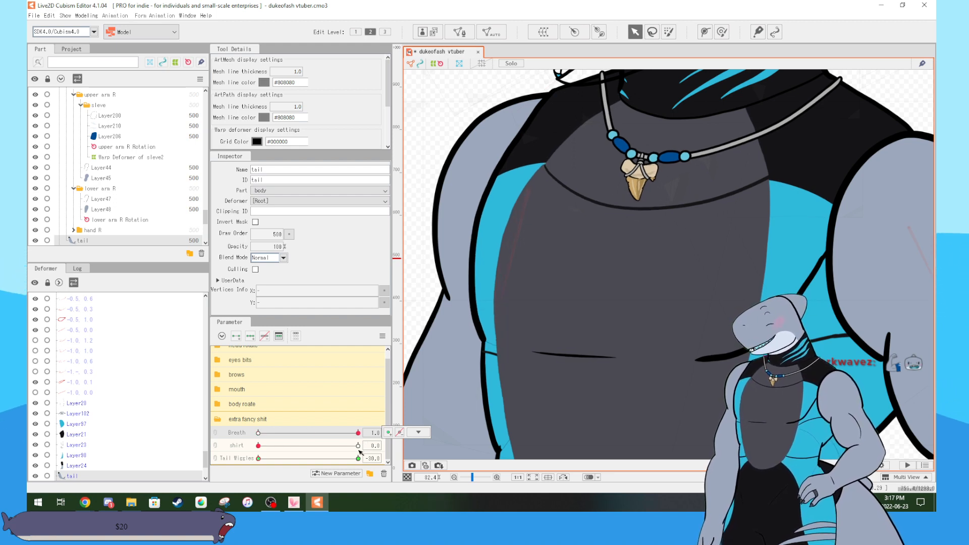
click(418, 433)
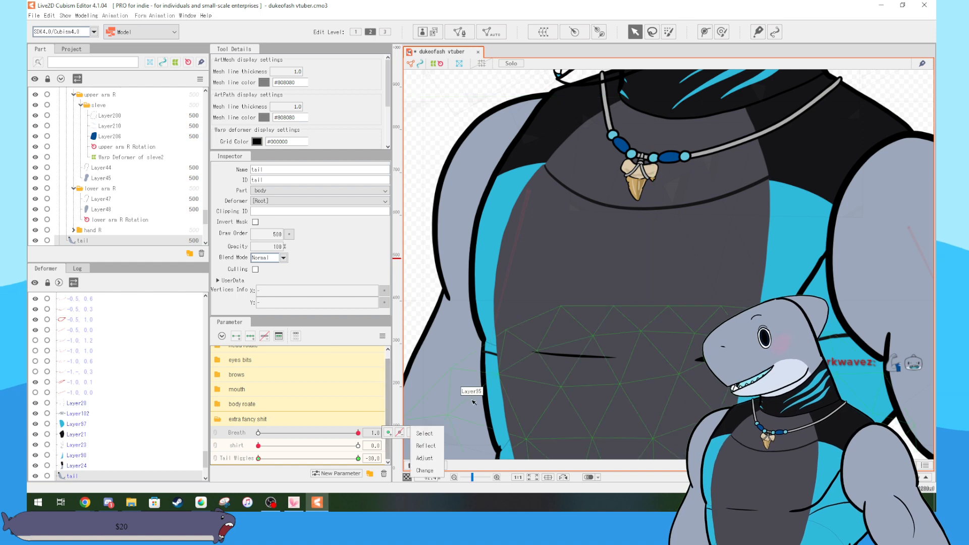
- Fade in the Hawaiian shirt by raising the shirt parameter through its middle values to 10.0
click(312, 446)
click(314, 446)
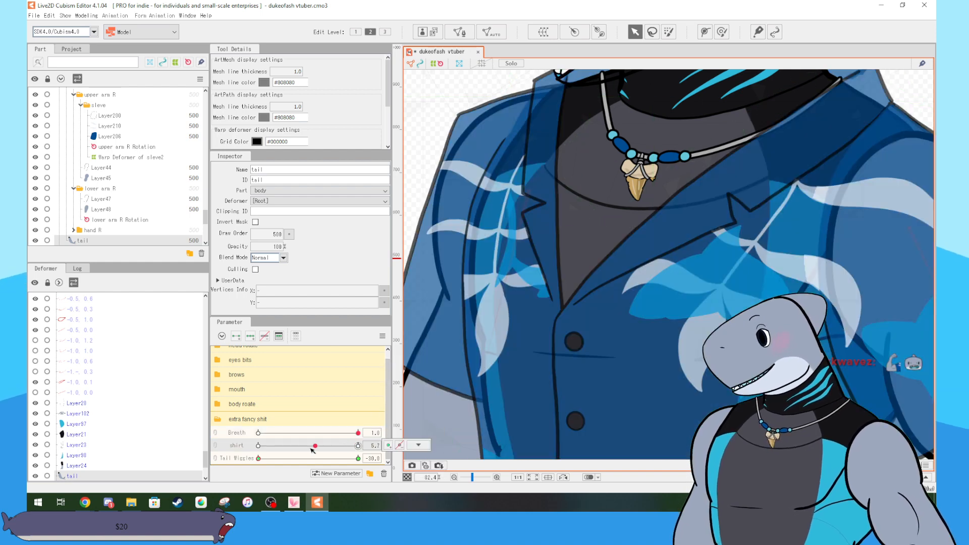
drag(312, 447, 274, 457)
- Preview Tail Wiggles between -30.0 and 30.0, selecting the middle deform path point to show how it bends the tail
scroll(578, 396, down, 9)
drag(577, 396, 474, 219)
drag(661, 371, 624, 291)
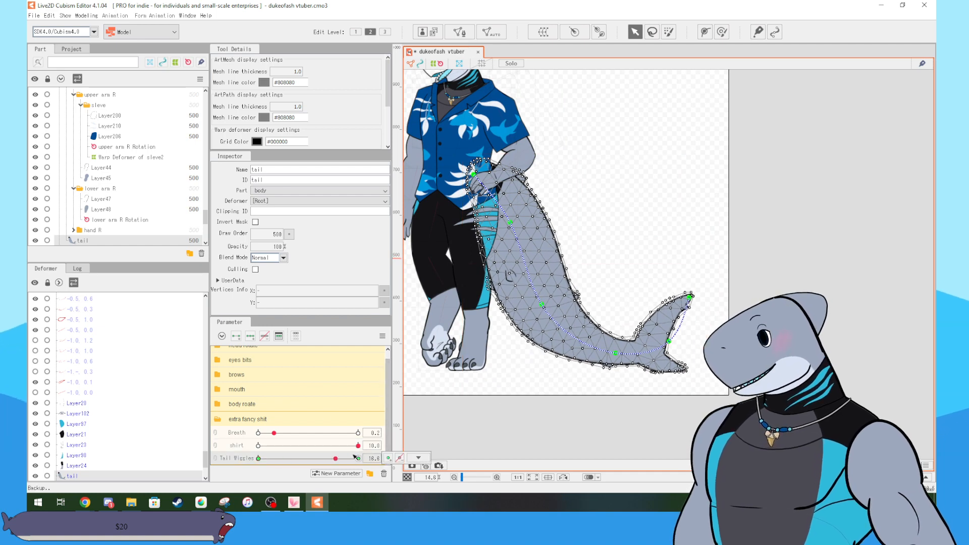
mouse_move(258, 458)
mouse_down()
mouse_move(361, 456)
mouse_move(256, 457)
mouse_up()
drag(258, 458, 446, 456)
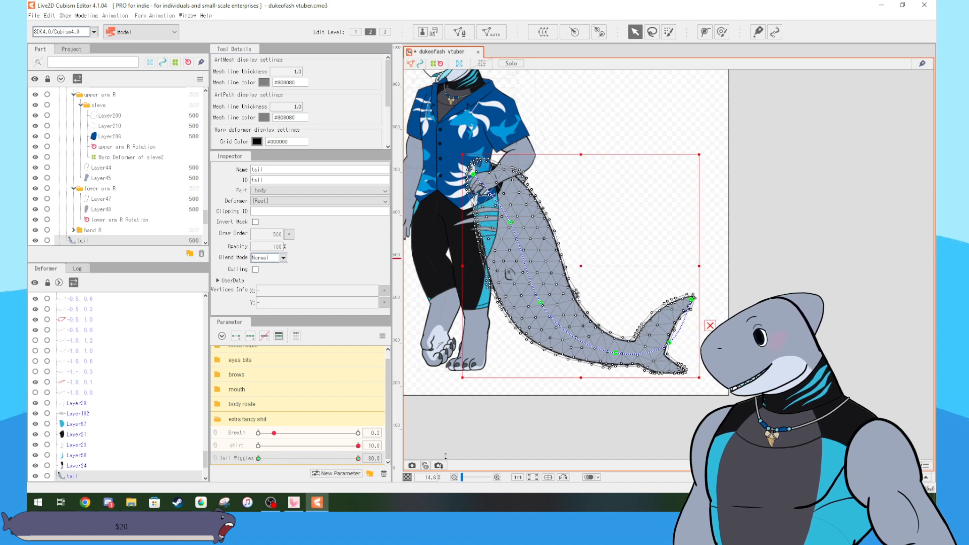
click(544, 307)
drag(336, 460, 259, 464)
mouse_move(258, 464)
mouse_down()
mouse_move(361, 470)
mouse_move(270, 460)
mouse_up()
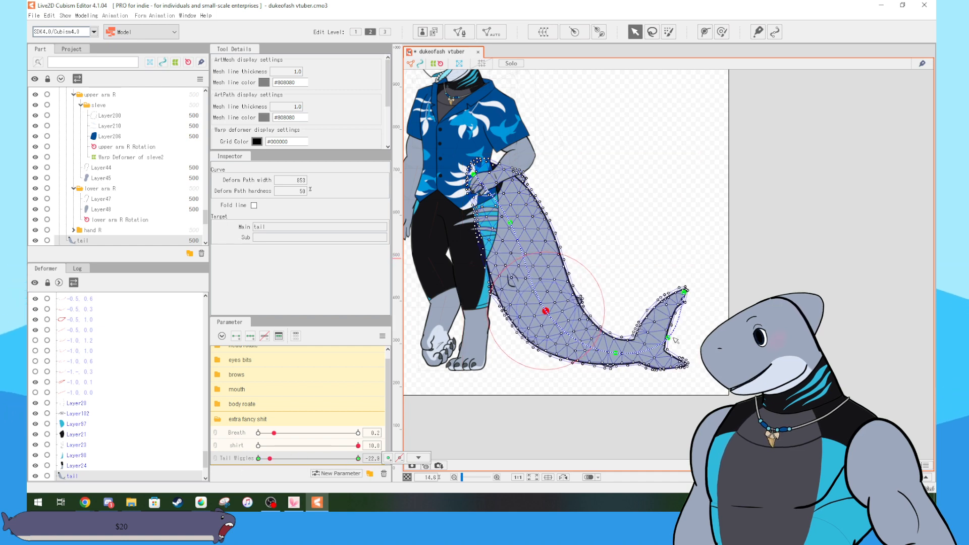
- Deselect the tail, bring the whole character into view and close the extra fancy shit parameter group
click(763, 290)
drag(592, 281, 652, 316)
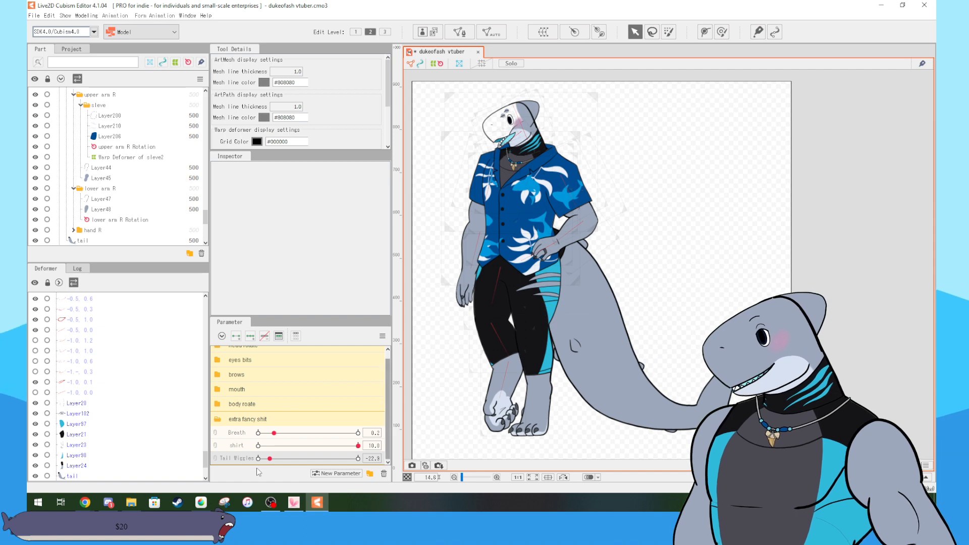
click(484, 101)
click(474, 237)
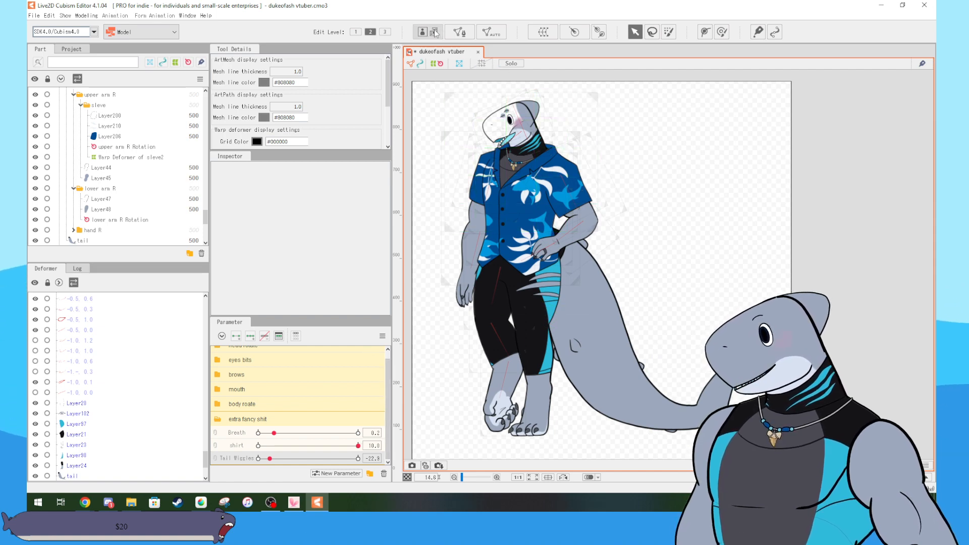
click(249, 419)
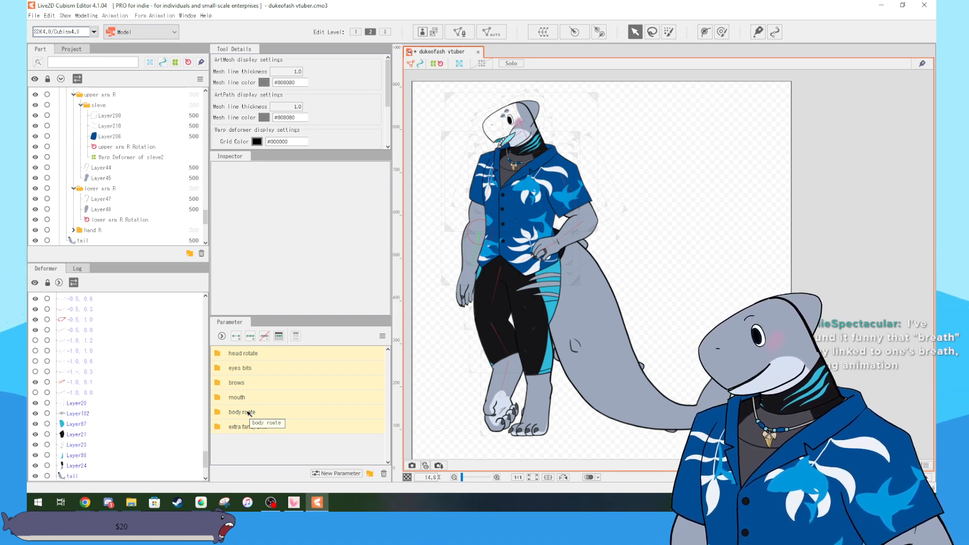
- Preview the head rotation by moving Angle Y to 12.7 and Angle Z to -30.0, and close the parameter groups
click(219, 355)
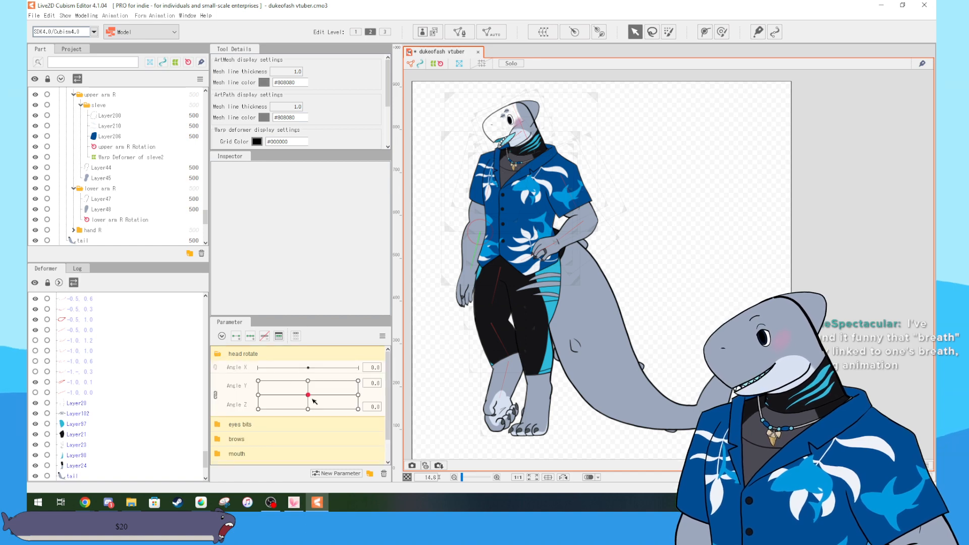
drag(314, 401, 330, 418)
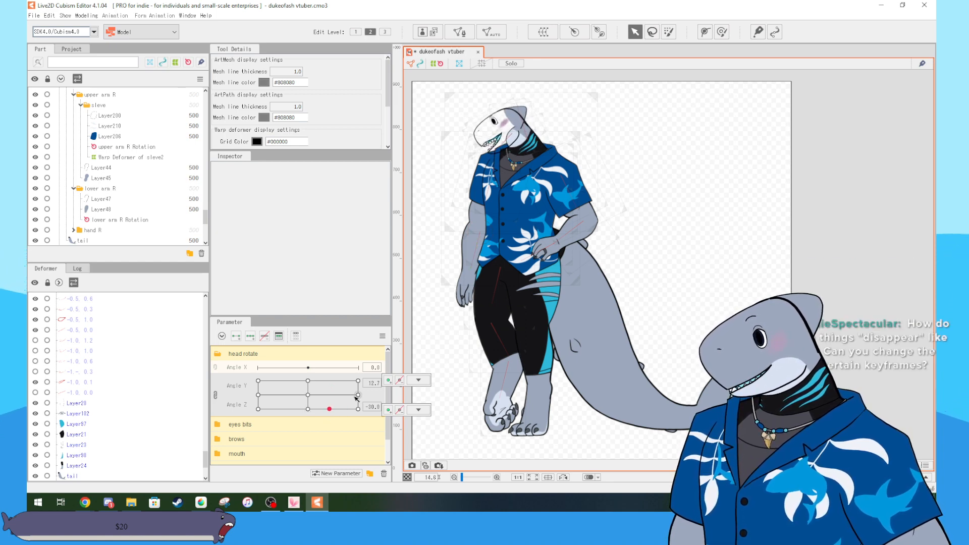
click(221, 335)
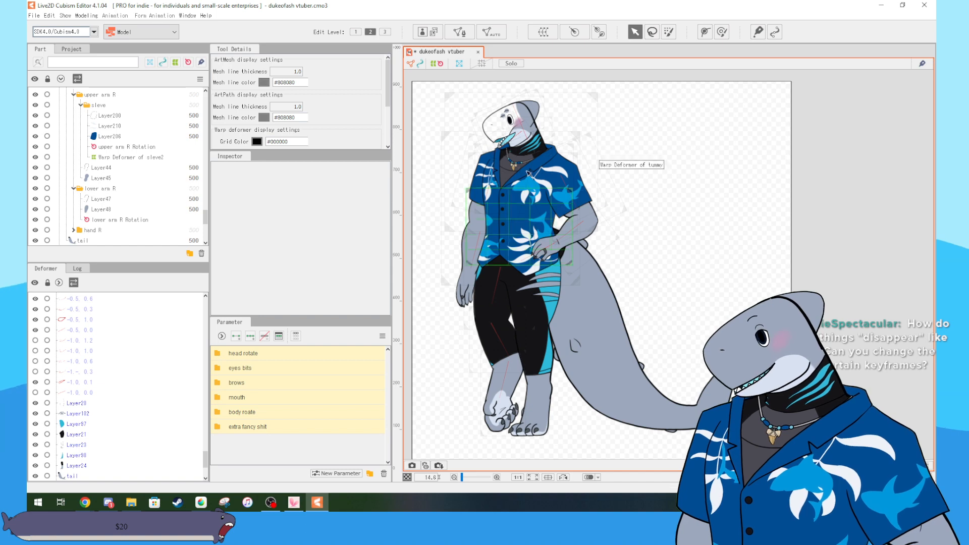
- Select the blush mesh and preview how its opacity changes with EyeL Smile at 0.5 and 1.0
scroll(532, 150, up, 10)
scroll(532, 150, down, 4)
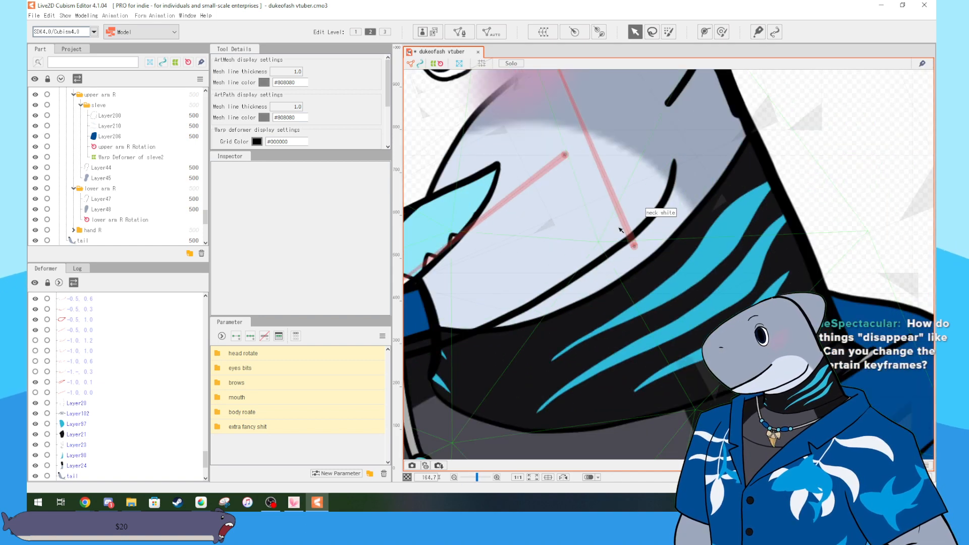
click(644, 217)
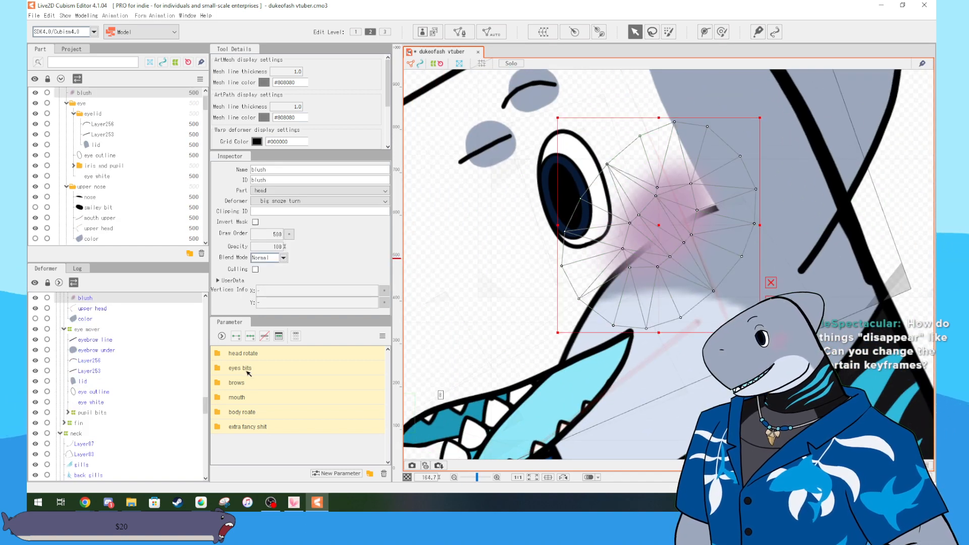
click(239, 369)
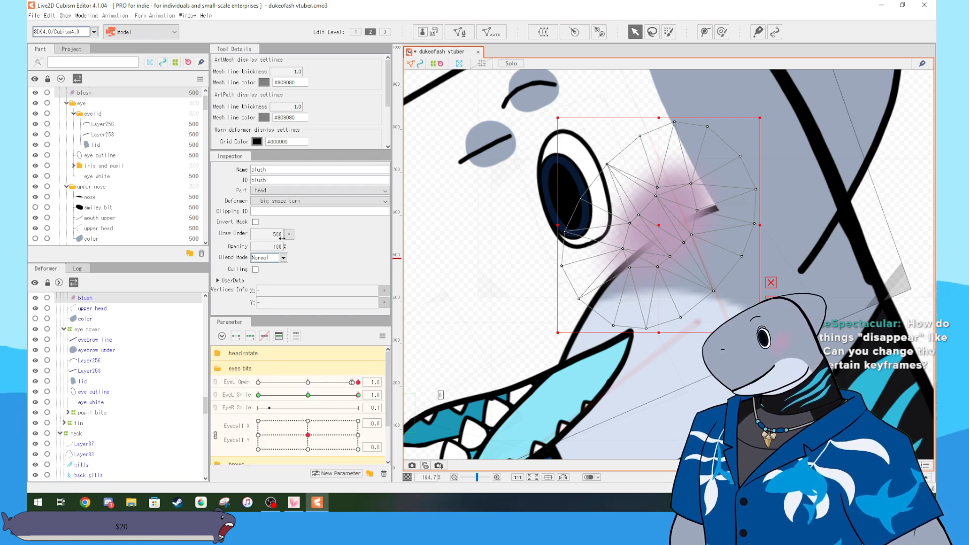
click(312, 396)
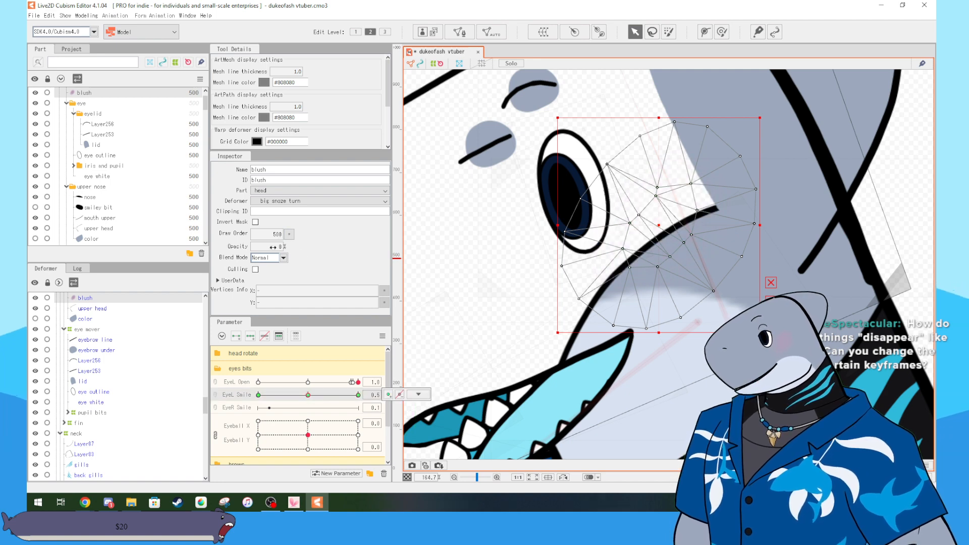
drag(360, 395, 388, 402)
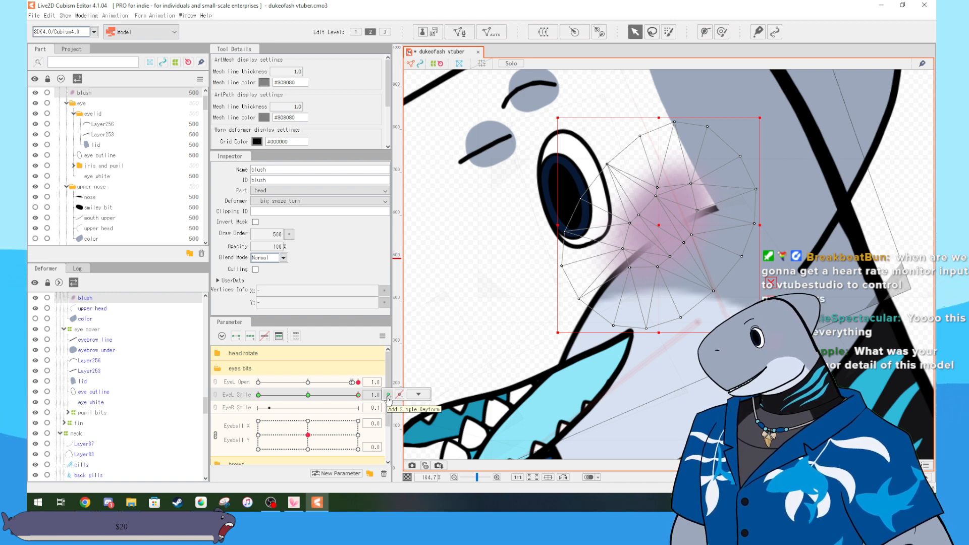
- Examine the character from head to legs and tail, ending on a close look at the head
scroll(458, 355, down, 2)
drag(516, 401, 667, 277)
scroll(667, 277, up, 1)
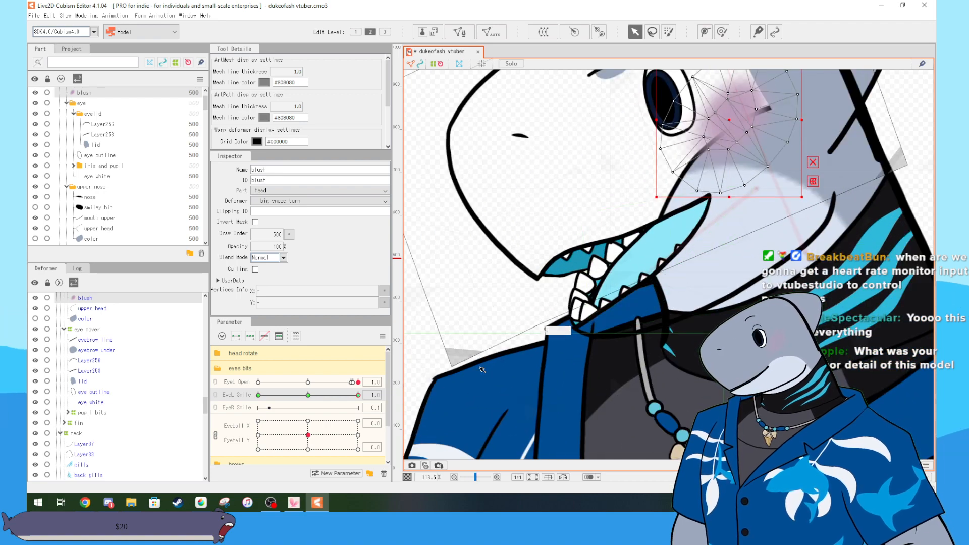
scroll(648, 325, down, 2)
drag(671, 331, 588, 221)
drag(619, 324, 599, 177)
scroll(599, 177, down, 4)
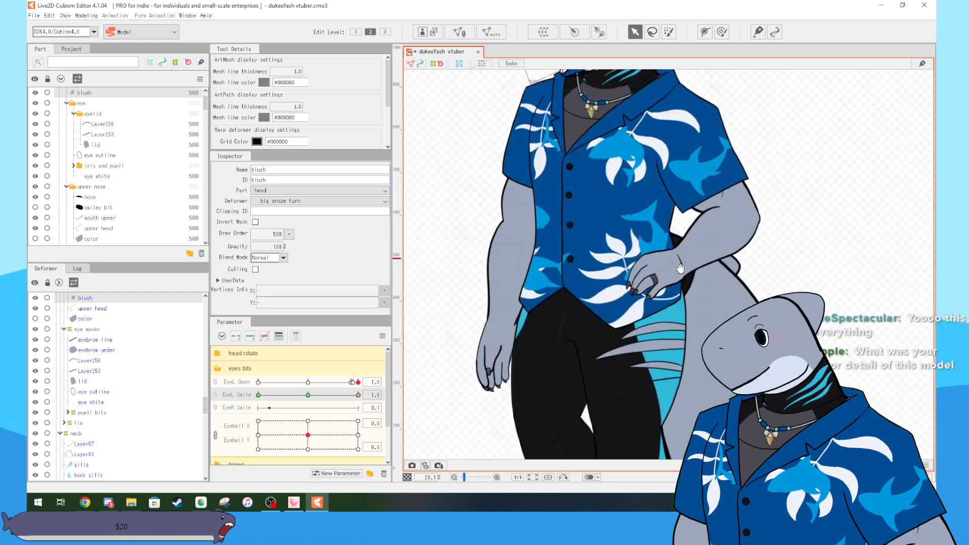
drag(682, 333, 615, 342)
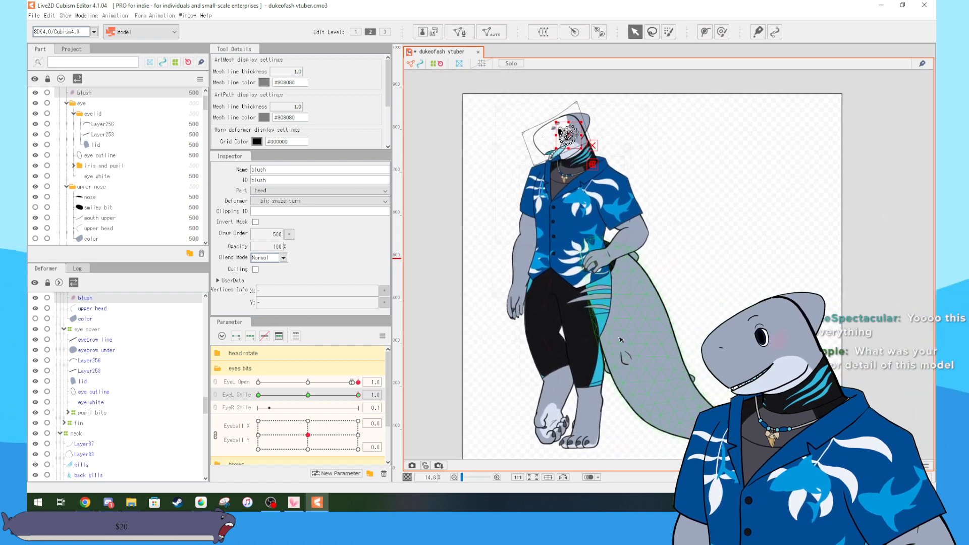
drag(605, 294, 629, 404)
scroll(595, 291, up, 10)
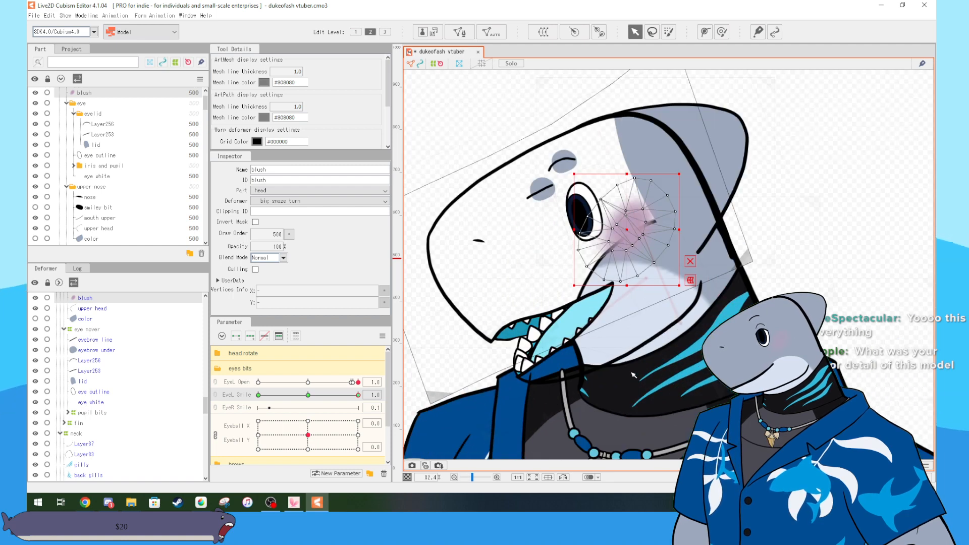
drag(673, 345, 671, 336)
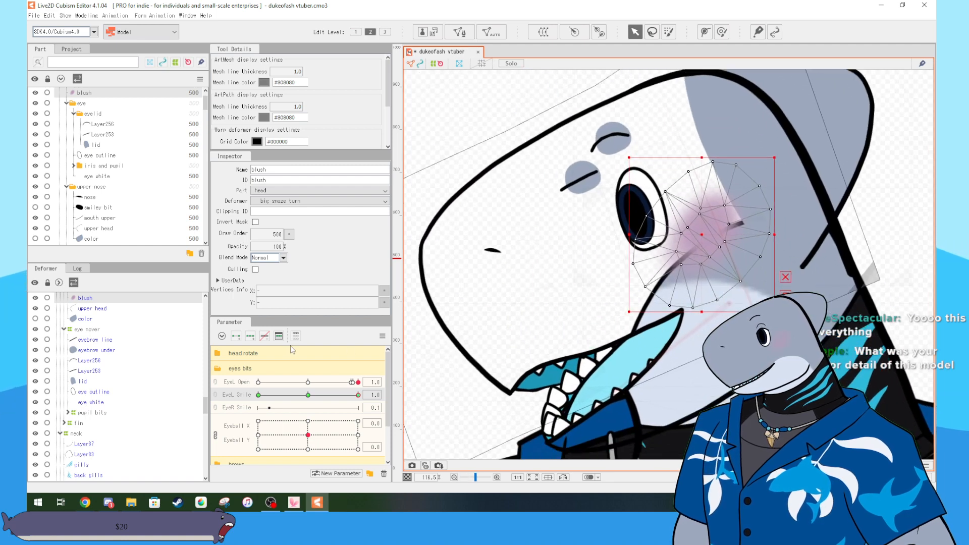
- Collapse the upper nose part, show Layer122 in the lower jaw part and select it to examine its mesh up close
click(67, 187)
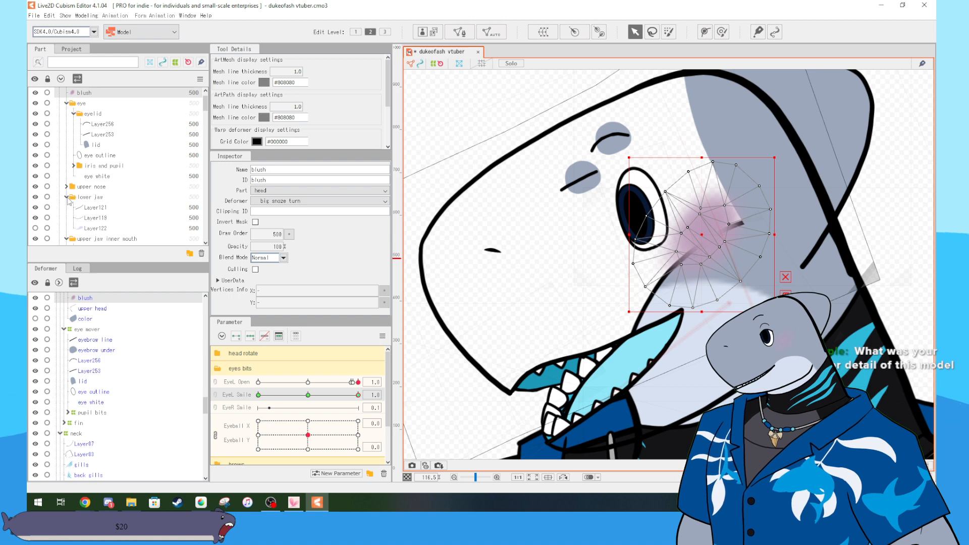
click(36, 228)
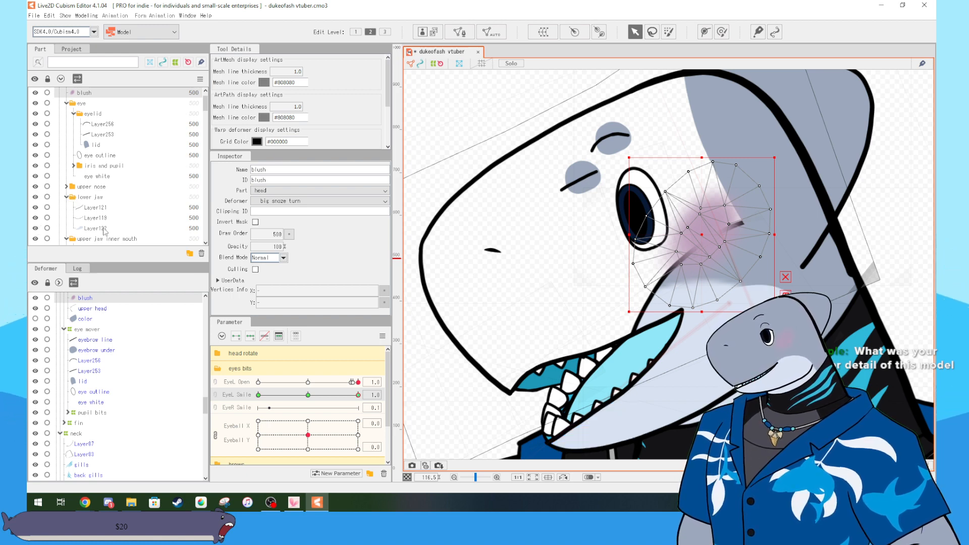
click(875, 218)
drag(876, 219, 752, 116)
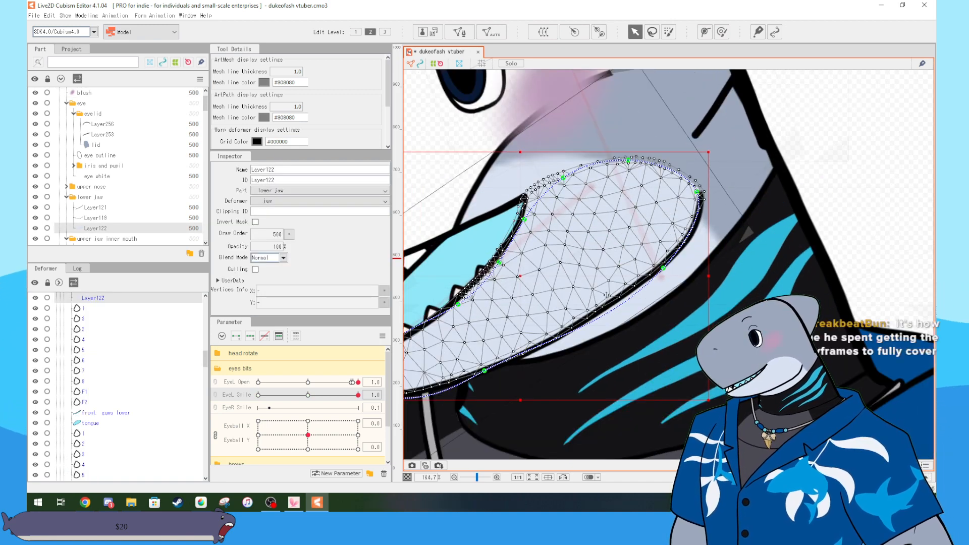
drag(606, 295, 704, 334)
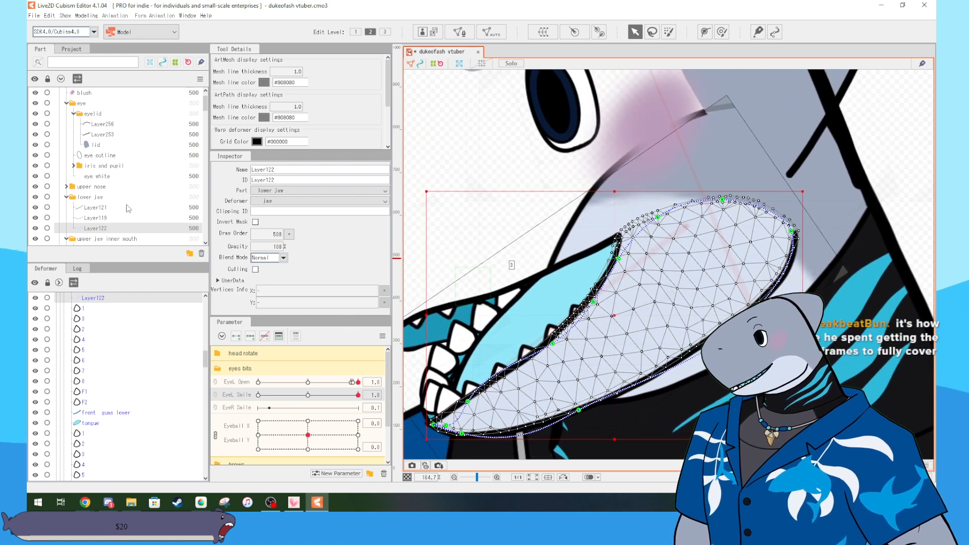
- Collapse the eyelid, lower jaw inner mouth and upper jaw inner mouth folders in the parts list and clear the canvas selection
scroll(120, 182, up, 1)
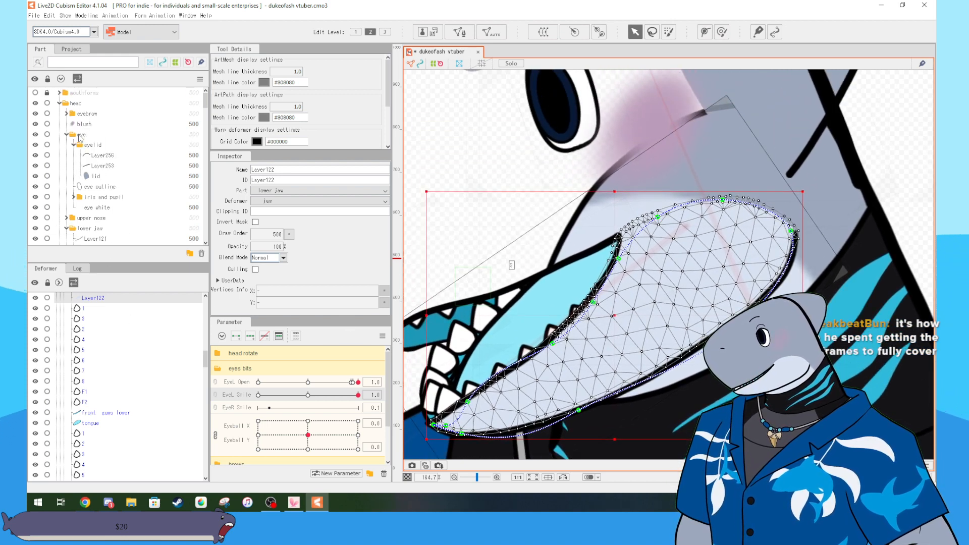
click(73, 145)
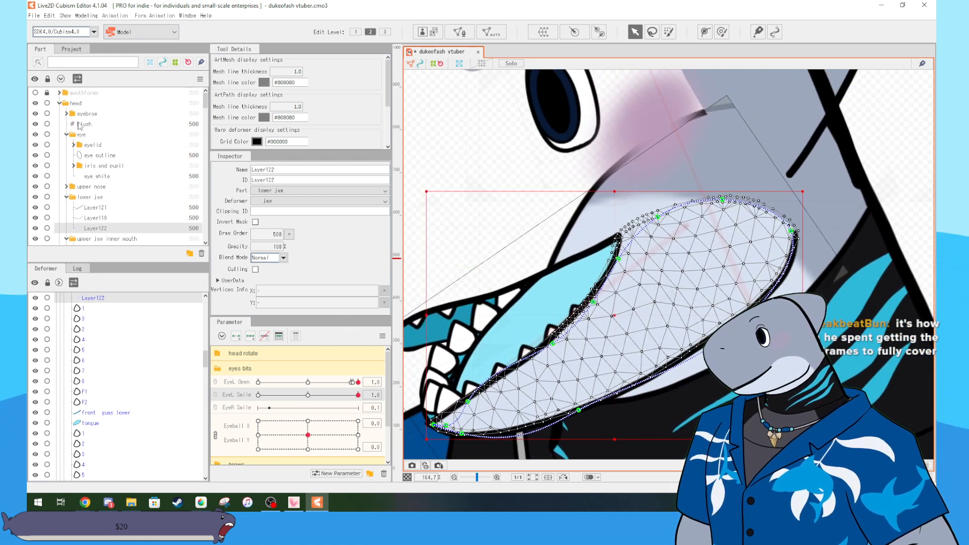
click(429, 140)
scroll(485, 175, down, 4)
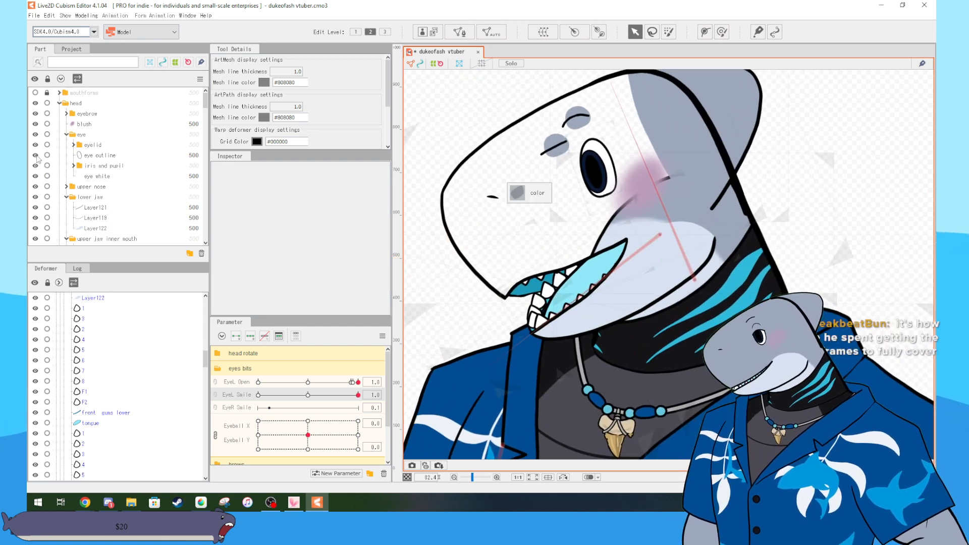
scroll(90, 182, down, 7)
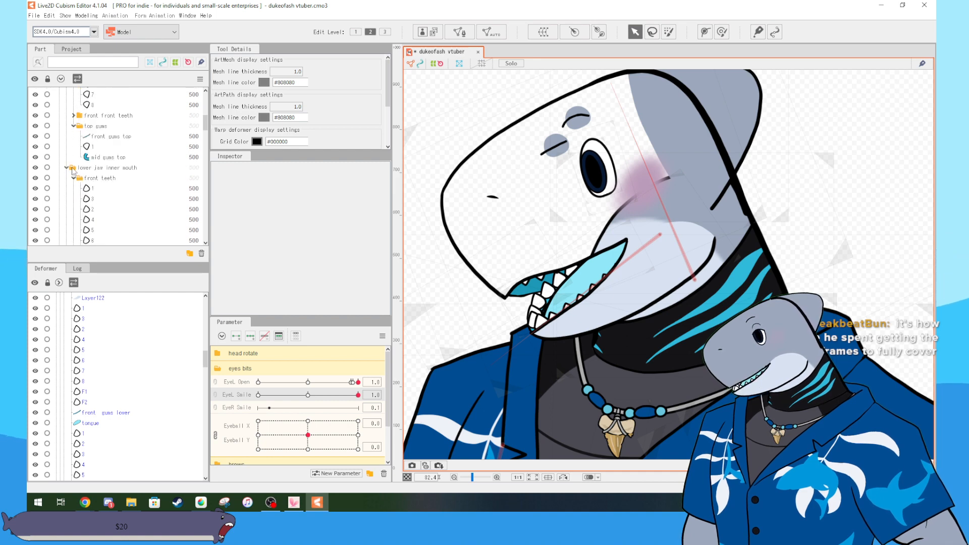
scroll(73, 169, up, 3)
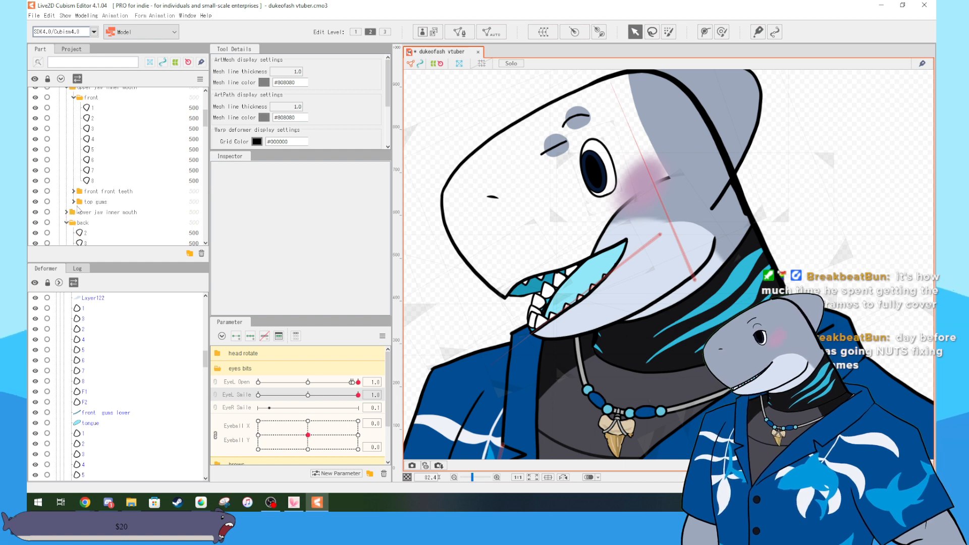
scroll(74, 185, up, 3)
click(73, 173)
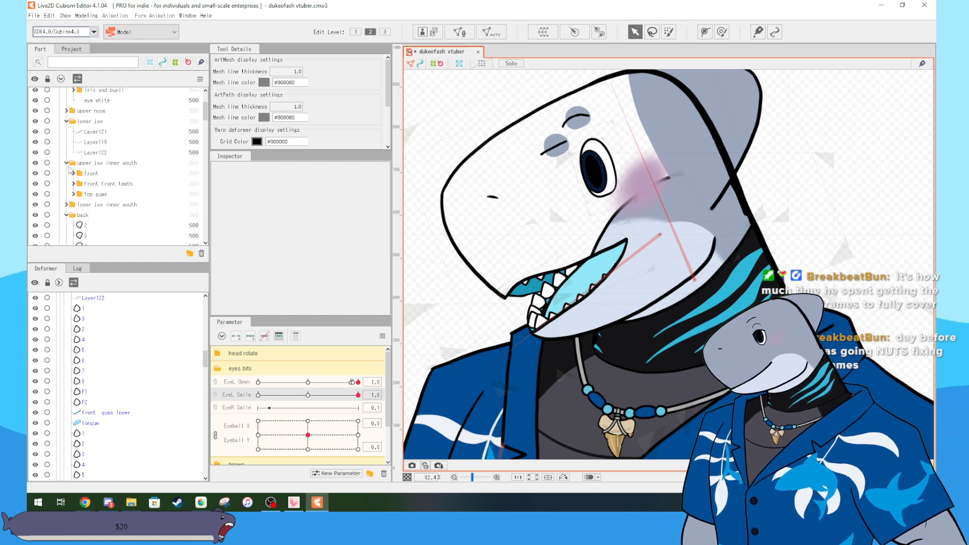
- Expand the upper nose folder, select its color mesh and make it visible
scroll(74, 174, up, 3)
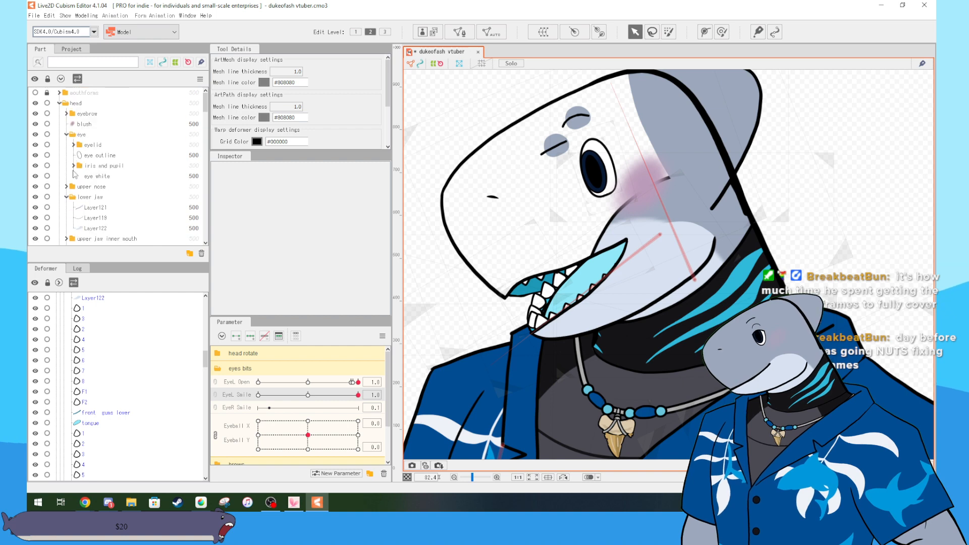
click(71, 187)
click(66, 187)
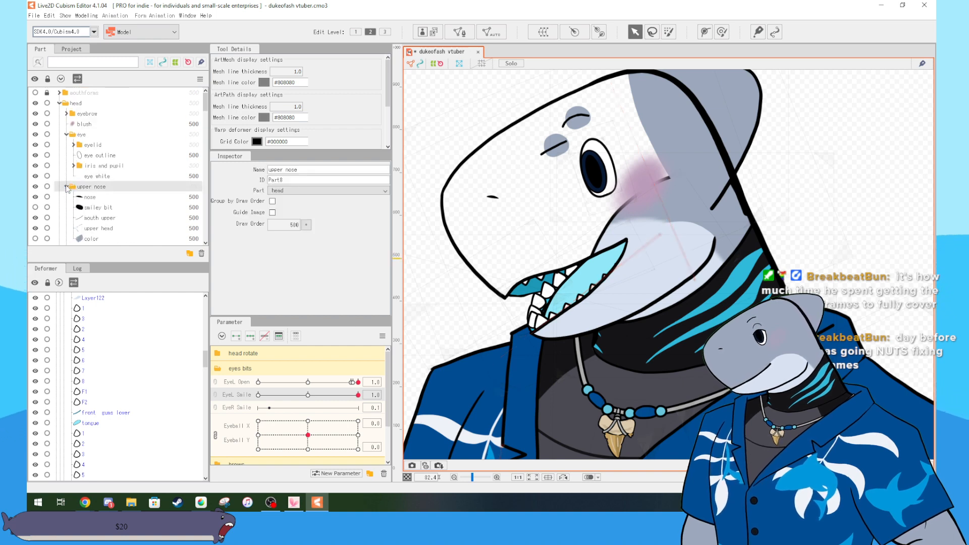
scroll(76, 190, down, 2)
click(106, 201)
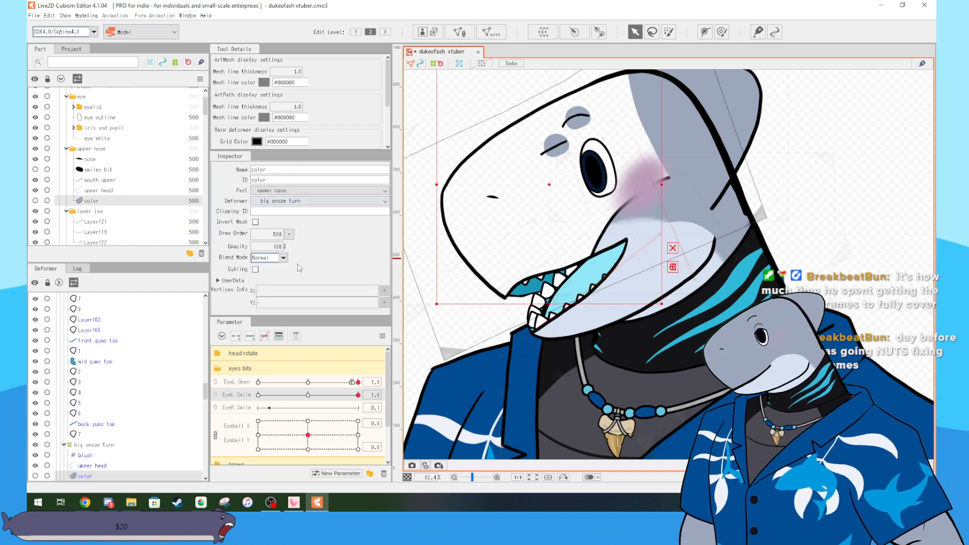
click(35, 200)
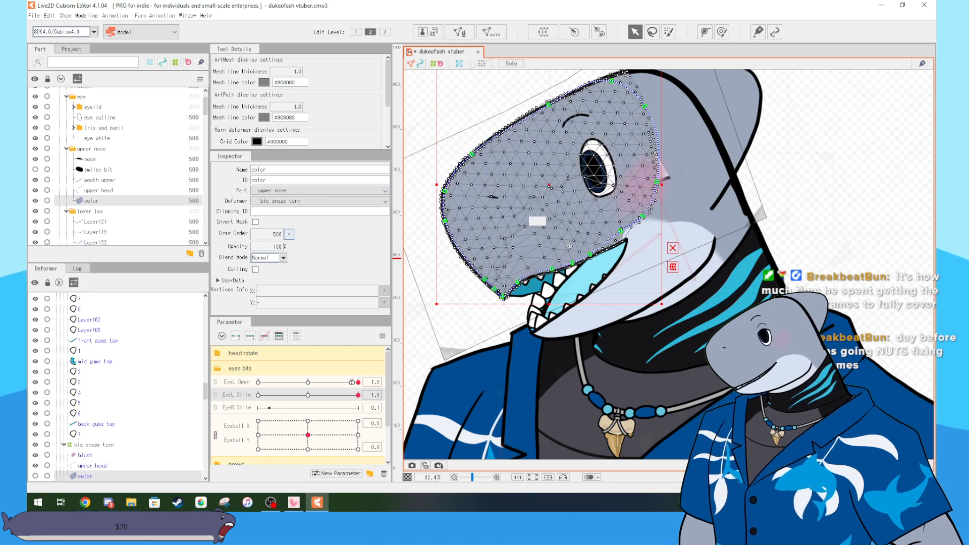
scroll(637, 225, up, 3)
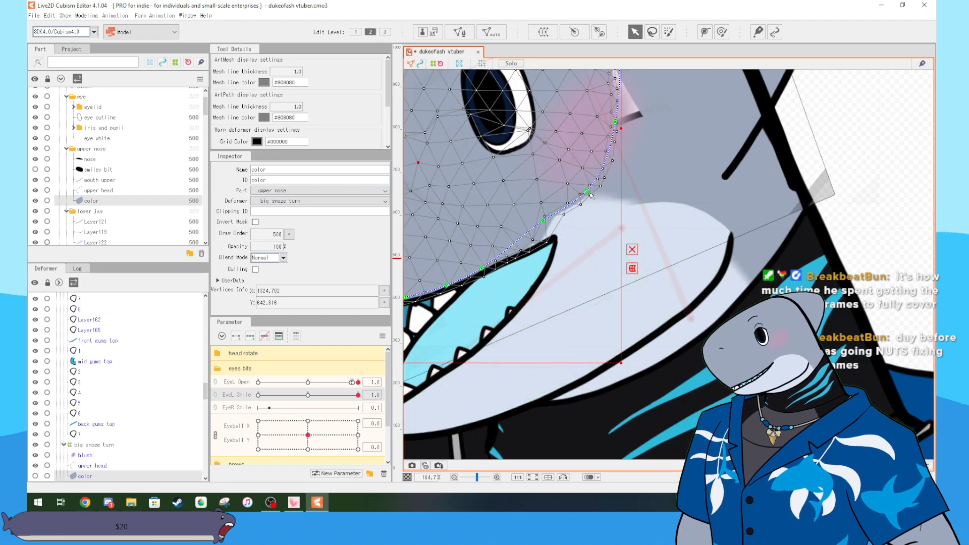
drag(635, 261, 626, 166)
key(ctrl+z)
key(ctrl+z)
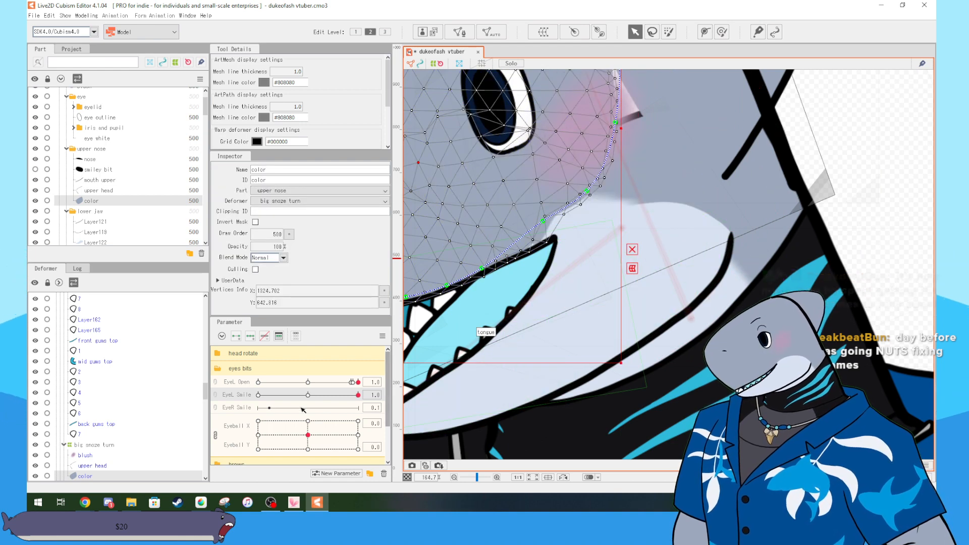
- Open the mouth parameter group and set Mouth Form to -0.2 and Mouth Open to 0.1
click(218, 369)
click(218, 353)
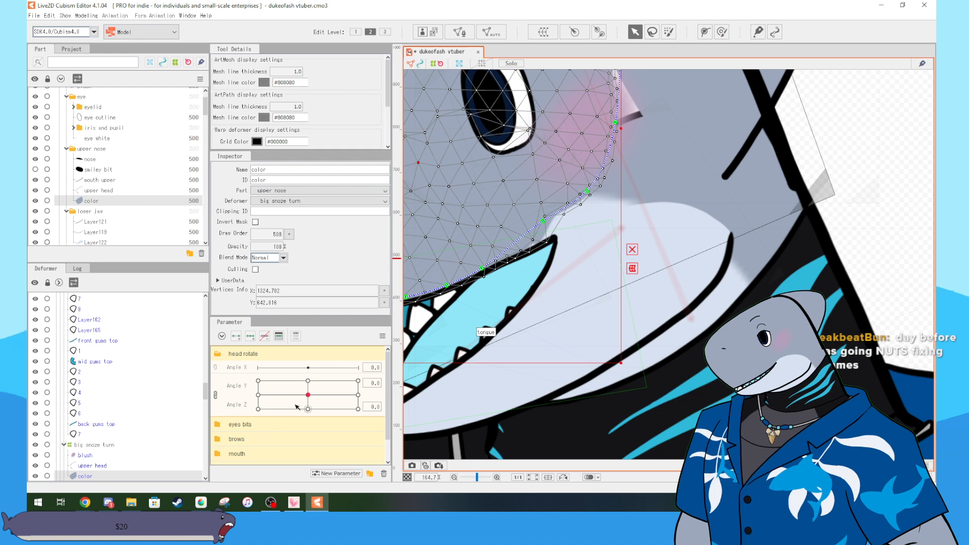
scroll(290, 405, down, 2)
scroll(256, 393, up, 2)
click(219, 354)
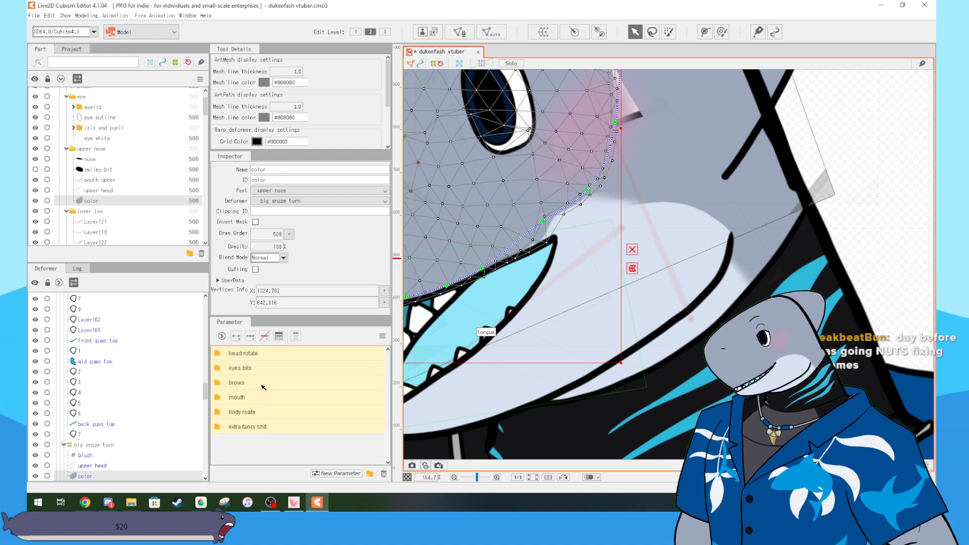
click(218, 397)
scroll(252, 398, down, 3)
drag(290, 389, 295, 411)
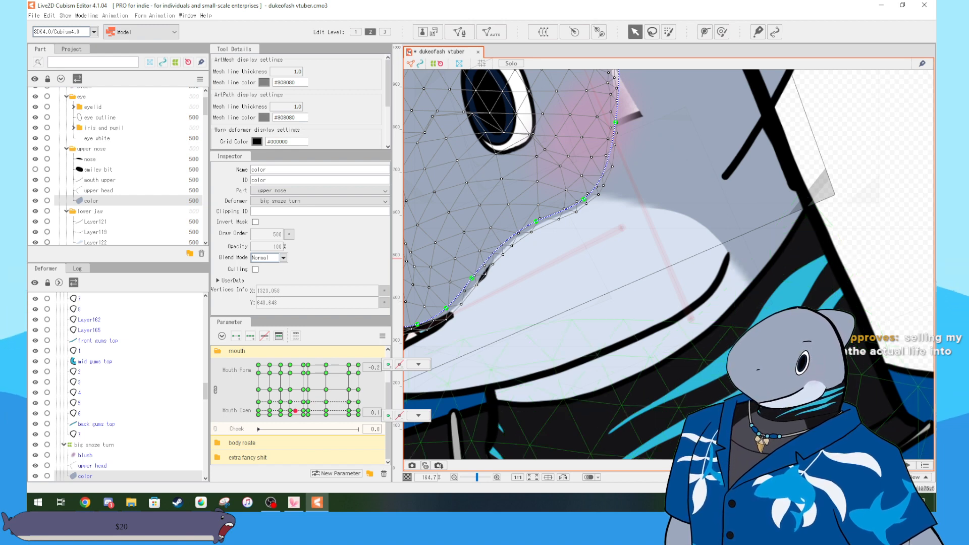
- Switch to the live tracked avatar window to check the model's face movement, and return to Live2D Cubism Editor
click(295, 502)
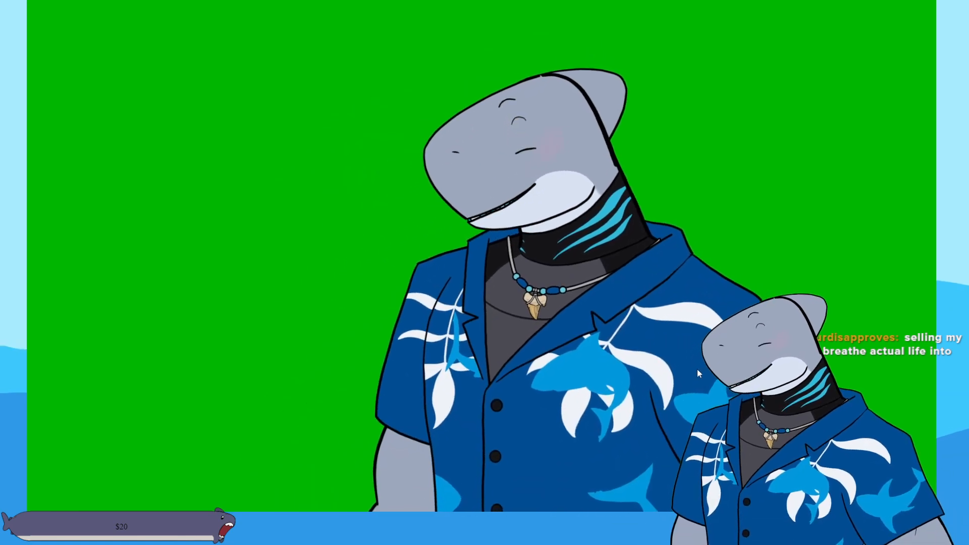
key(super)
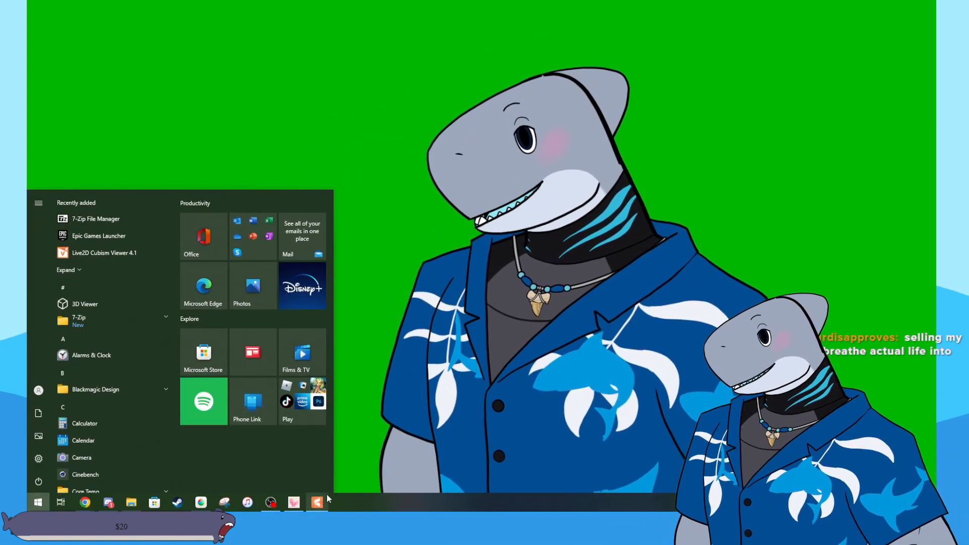
click(318, 501)
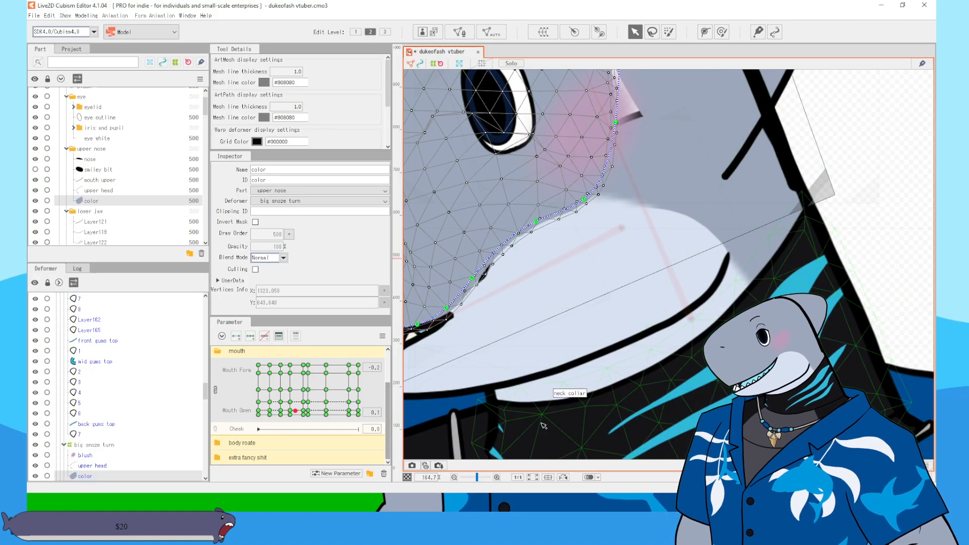
- Select the head base rotation deformer, try rotating the head with it and undo the rotation
scroll(731, 292, down, 3)
click(852, 233)
drag(852, 234, 822, 266)
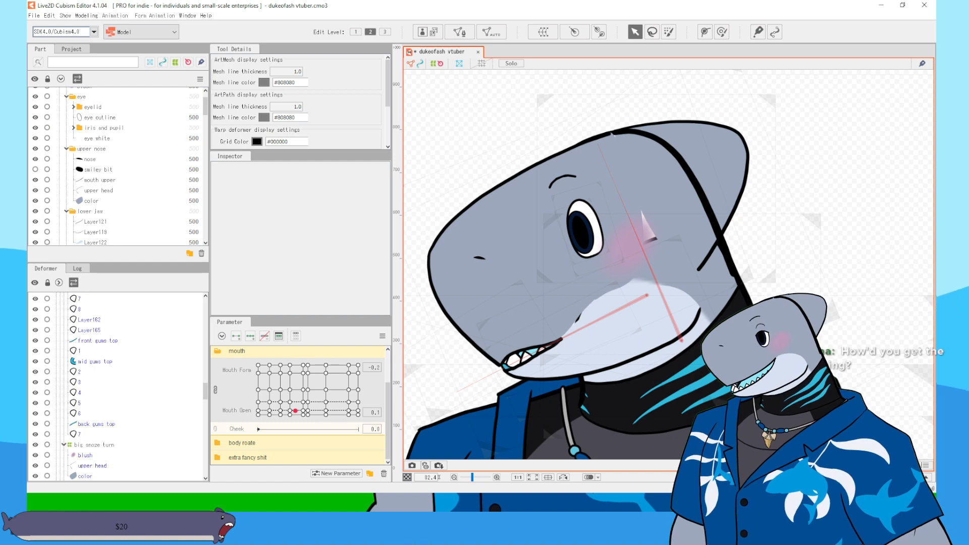
scroll(681, 413, down, 2)
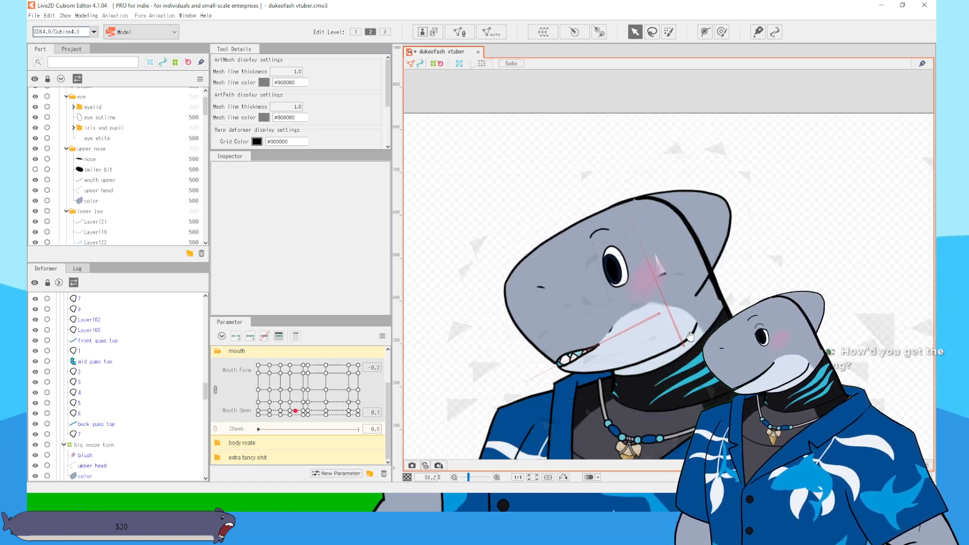
drag(666, 323, 701, 187)
click(705, 167)
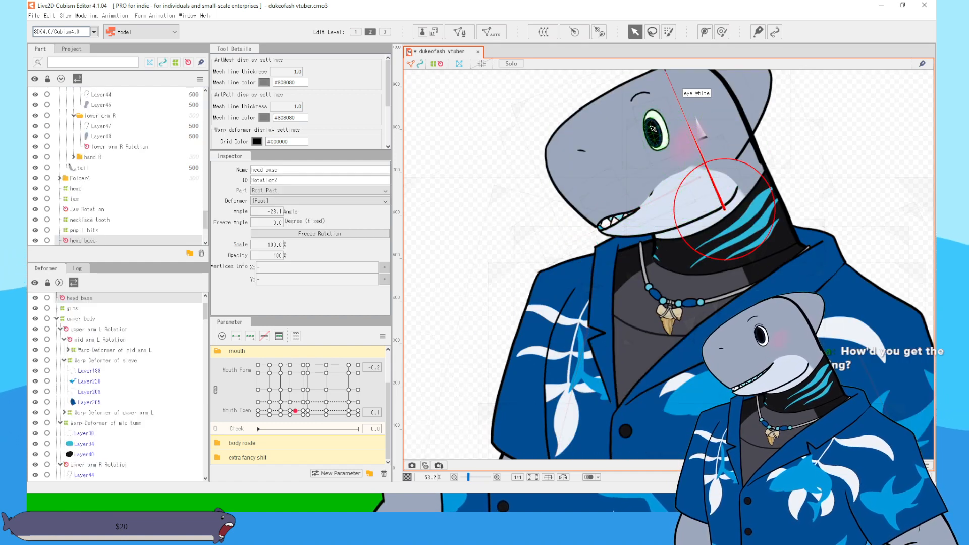
drag(666, 230, 664, 322)
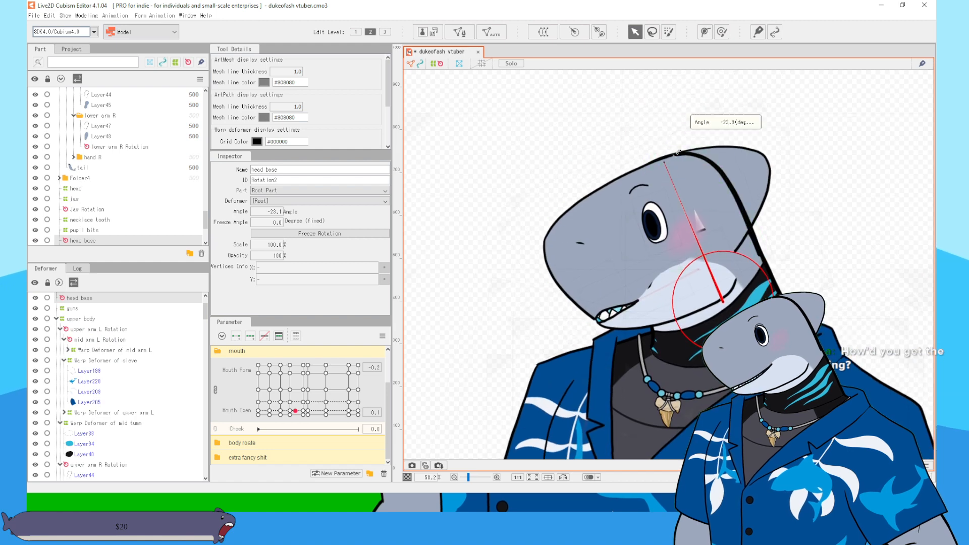
drag(677, 152, 698, 158)
key(ctrl+z)
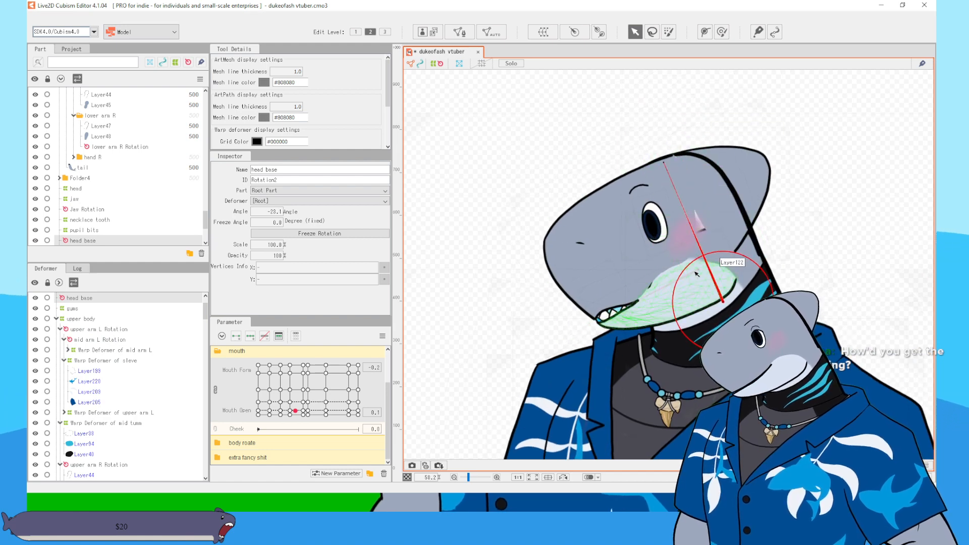
- Select the Jaw Rotation deformer and set Mouth Form to 0.0 to try rotating the jaw
click(696, 274)
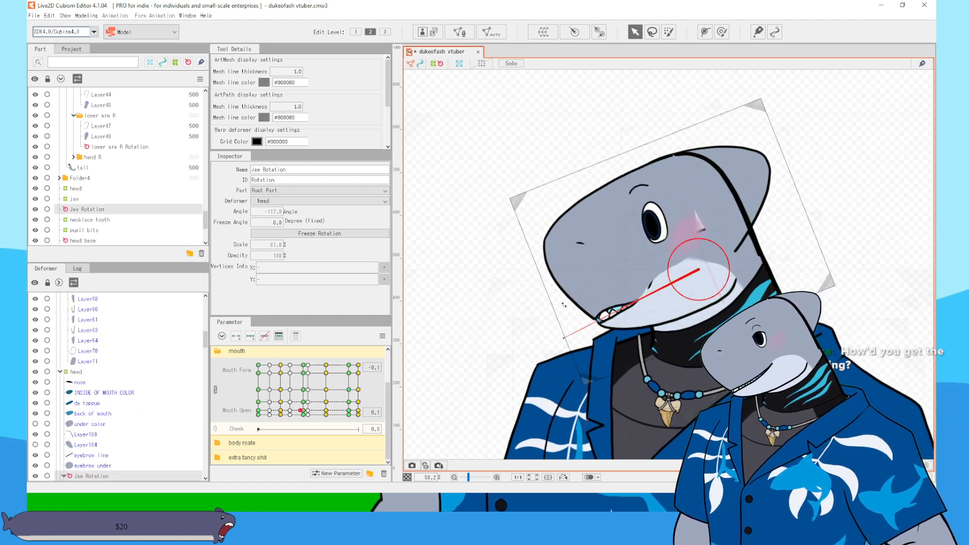
drag(560, 349, 611, 353)
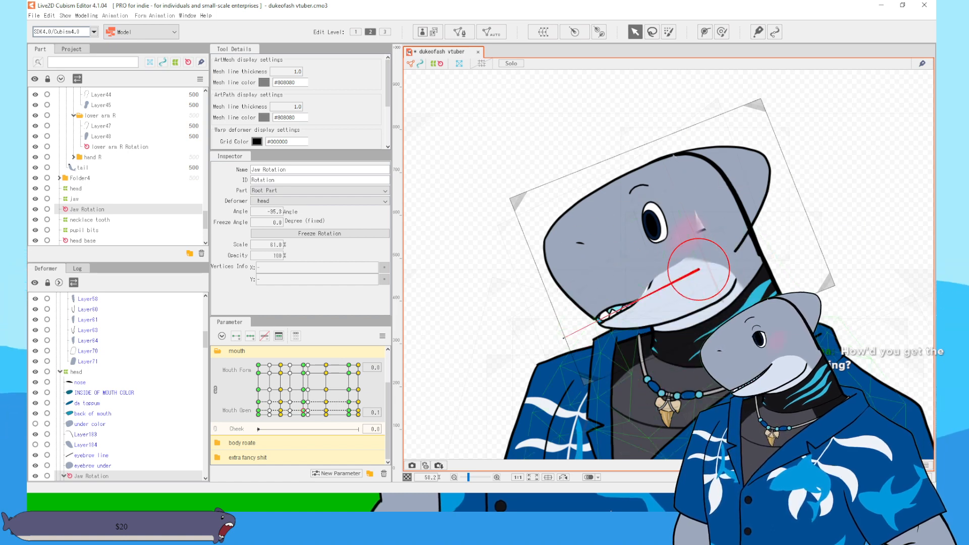
- Select the pointer finger's color mesh, Layer56, on the model's right hand
scroll(711, 432, down, 3)
scroll(698, 279, up, 10)
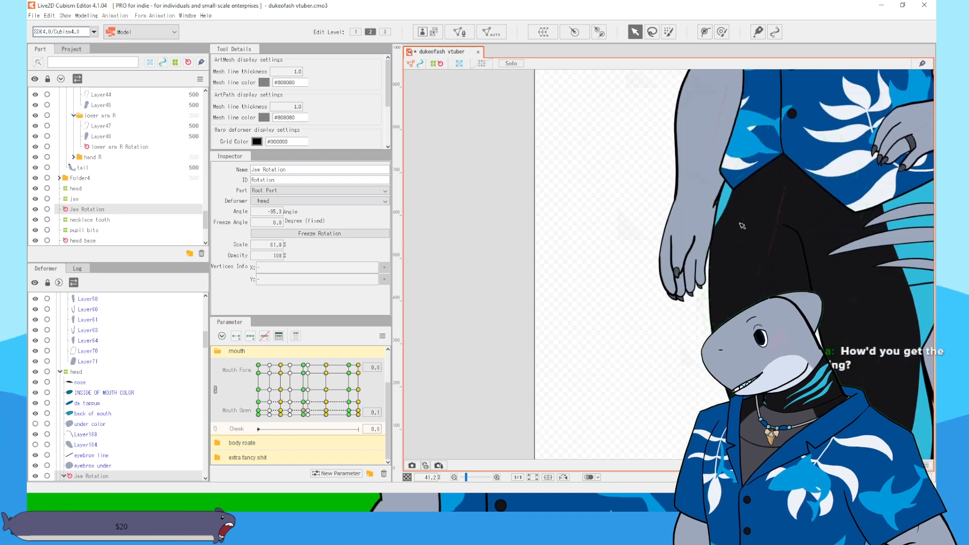
click(628, 282)
scroll(651, 327, down, 3)
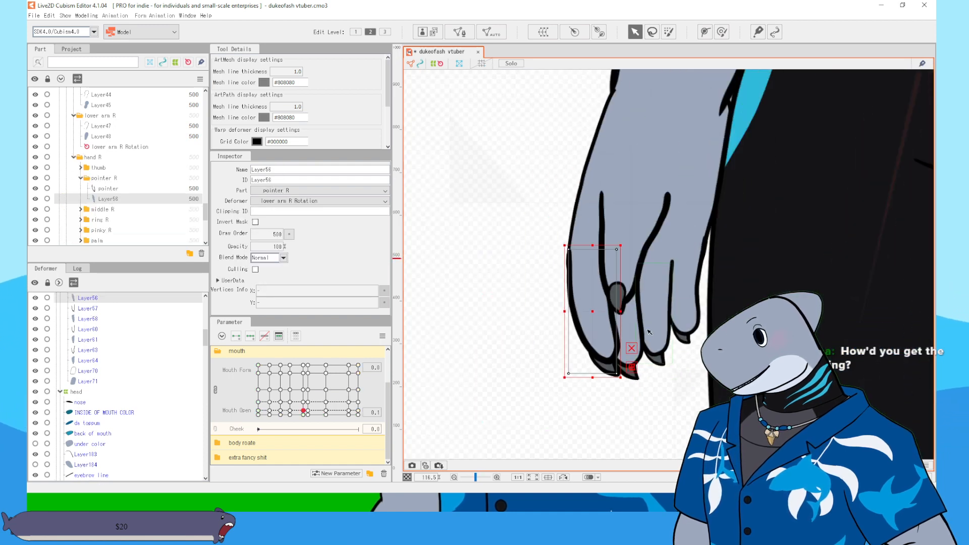
- Open the body rotation parameter group and set Body Z to -10.0
click(218, 353)
click(225, 426)
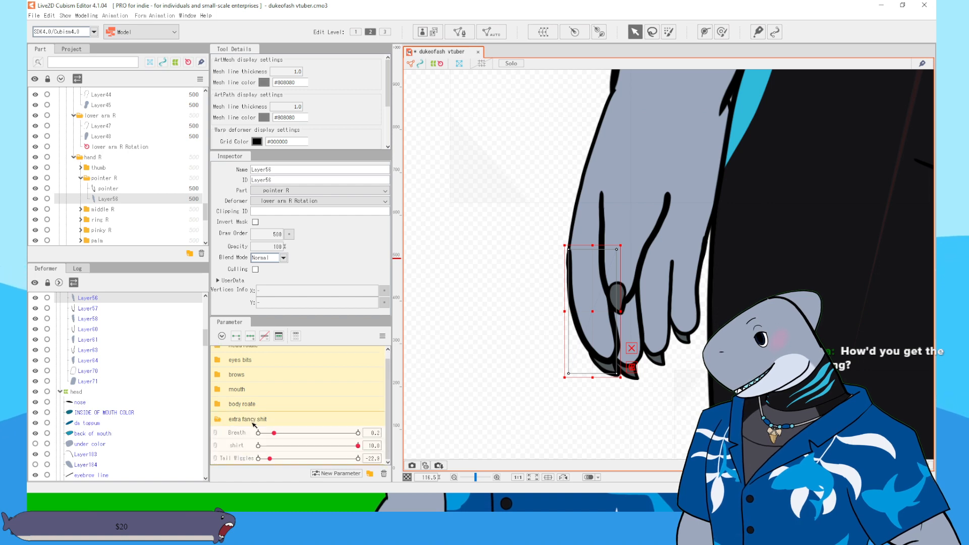
click(225, 419)
click(219, 412)
drag(275, 451, 233, 460)
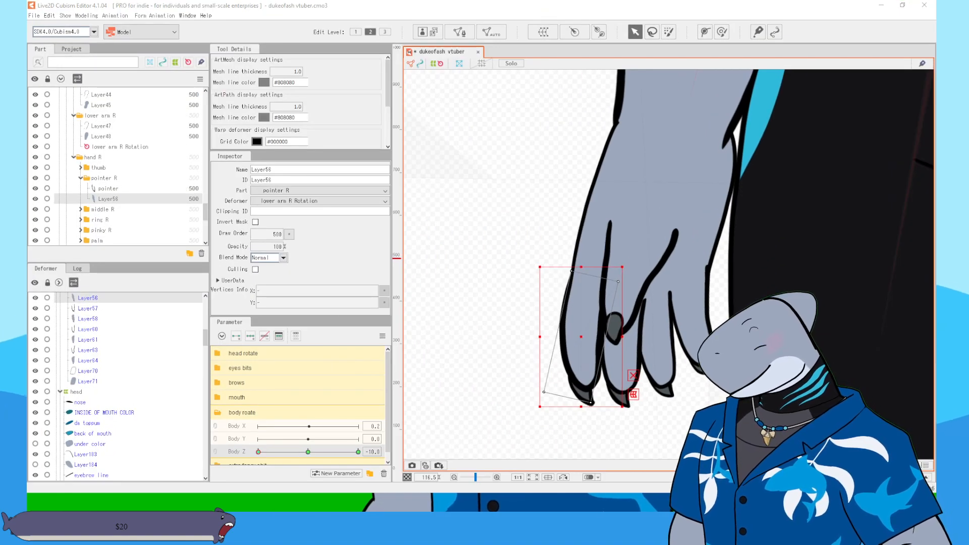
key(super)
key(super)
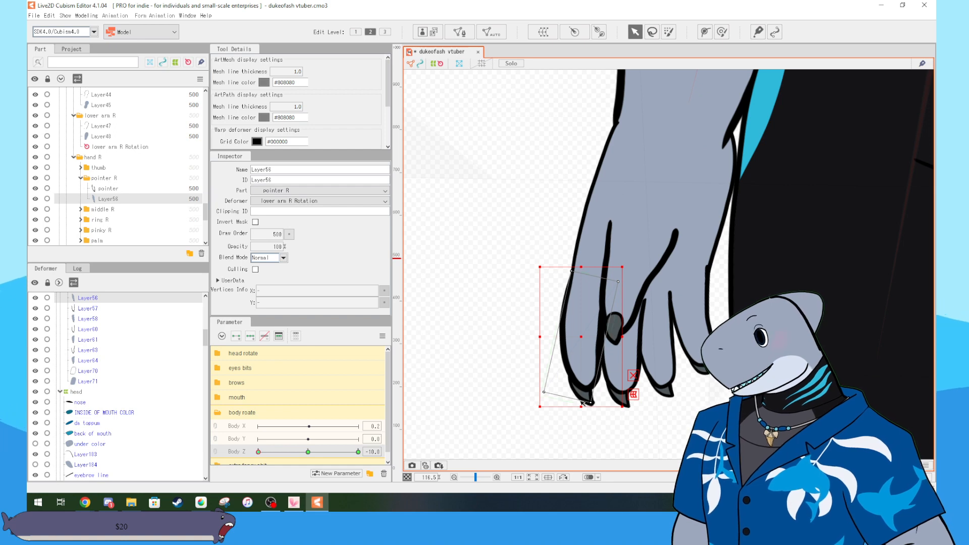
- Switch Body Z to 0.0 and back to -10.0 to compare the hand's poses
scroll(661, 333, up, 4)
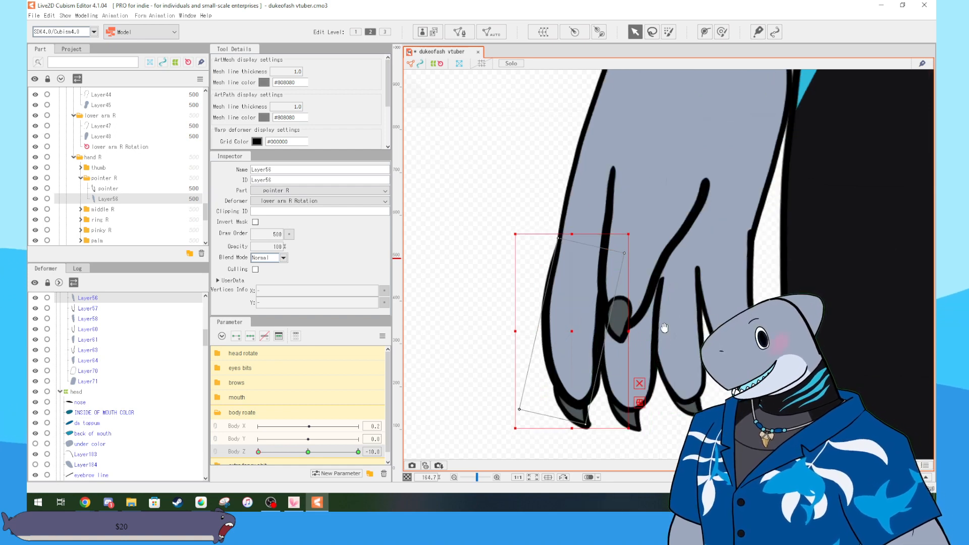
click(308, 452)
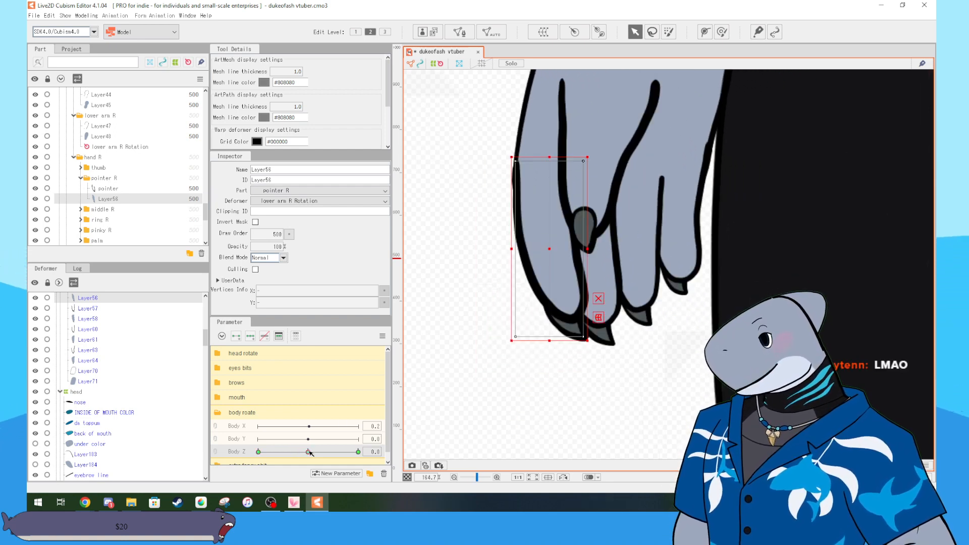
click(258, 452)
- Try moving and rotating the Layer56 finger fill away from the hand, and undo the changes
drag(579, 212, 449, 155)
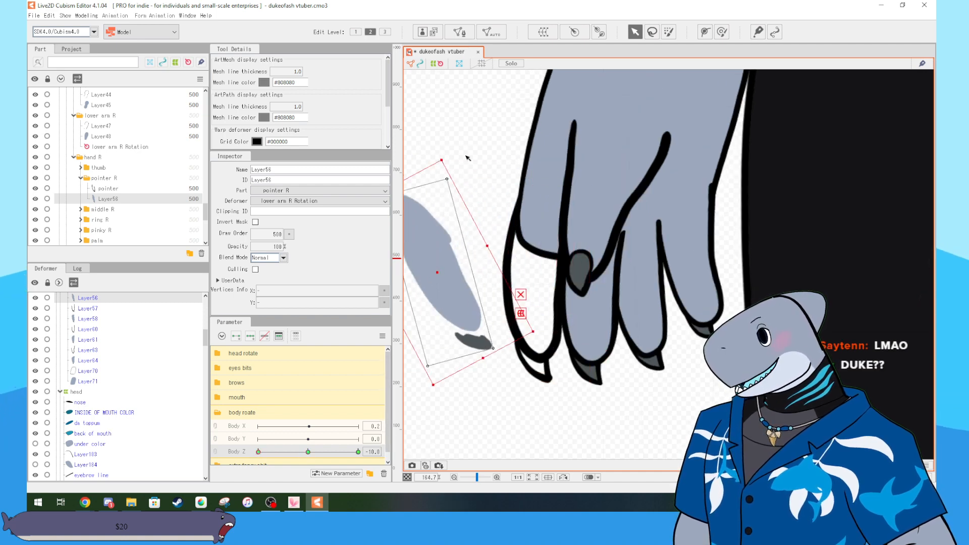
key(ctrl+z)
key(ctrl+z)
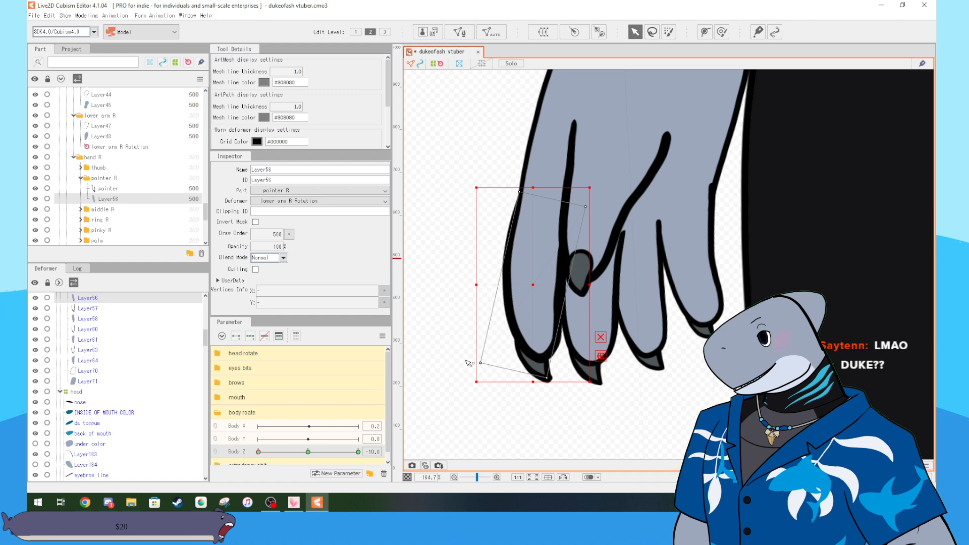
- Add the pointer finger's line mesh to the Layer56 selection, try rotating and moving both together, and undo the changes
ctrl+click(108, 189)
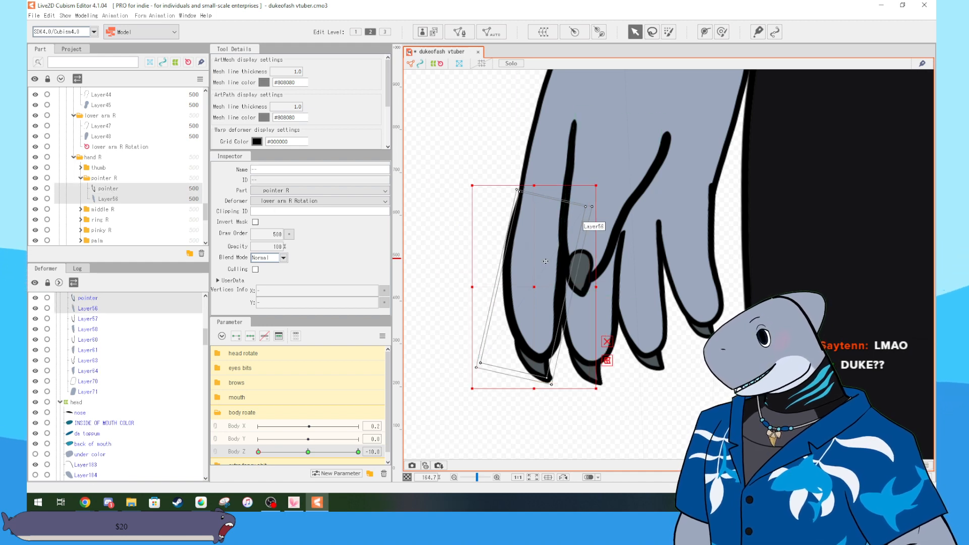
drag(589, 181, 563, 169)
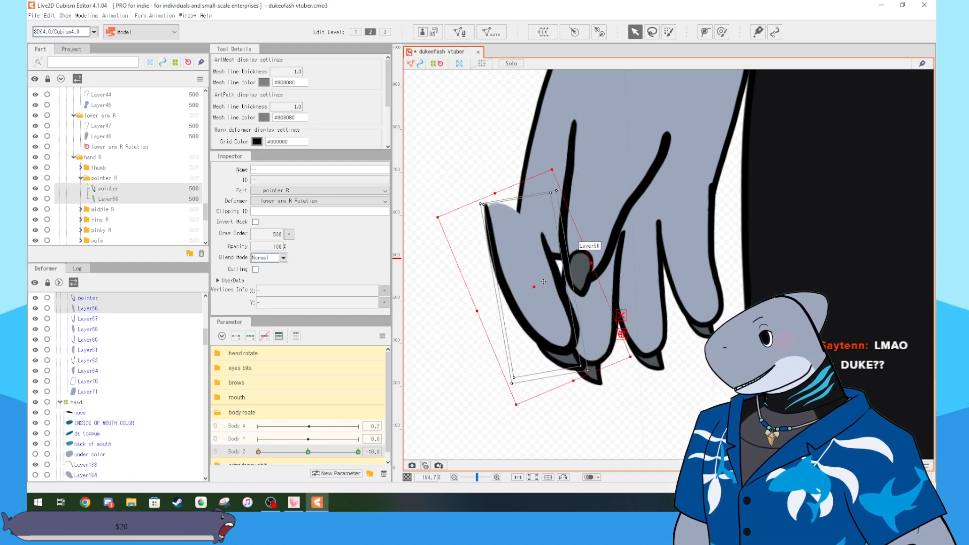
drag(536, 287, 567, 303)
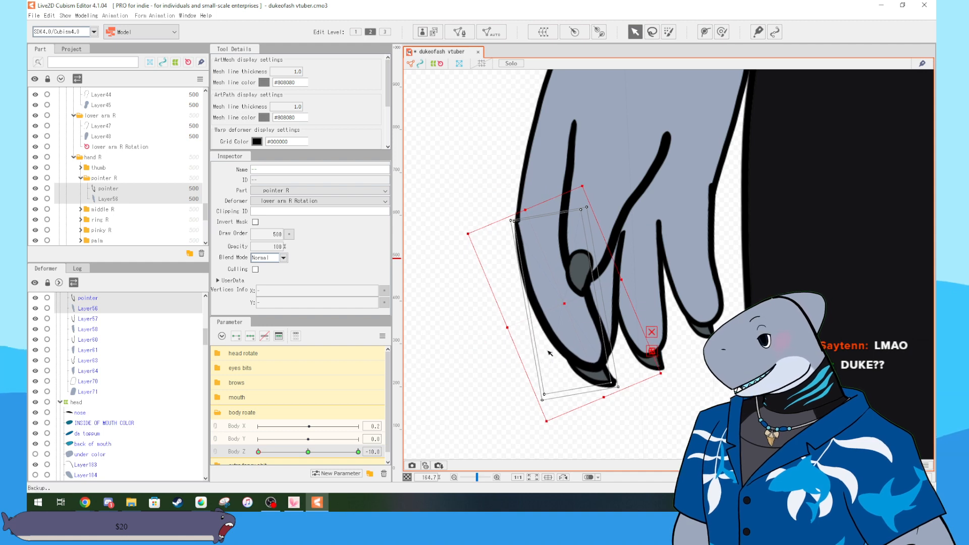
key(ctrl+z)
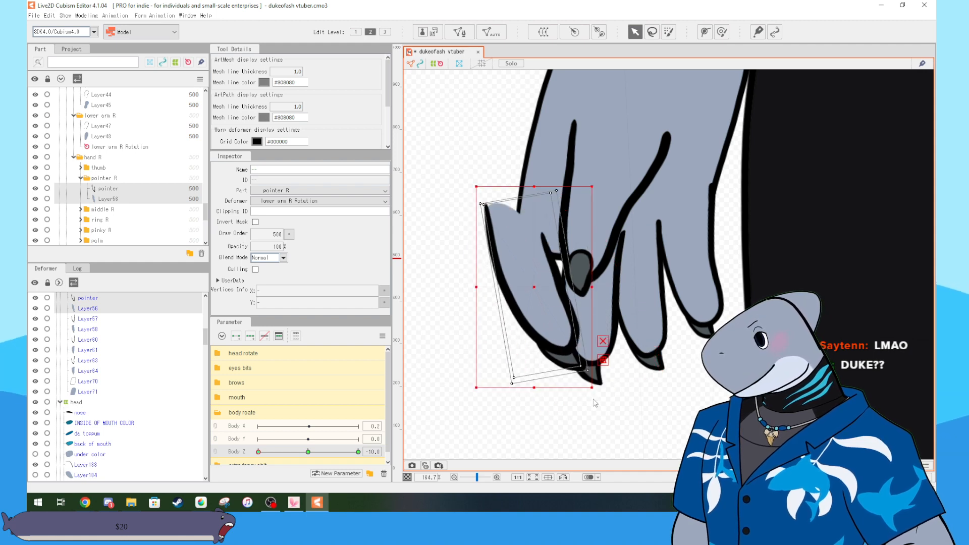
key(ctrl+z)
- Set Body Z to 0.0 and check the right hand's pose against the whole body
drag(259, 451, 199, 449)
drag(316, 450, 244, 443)
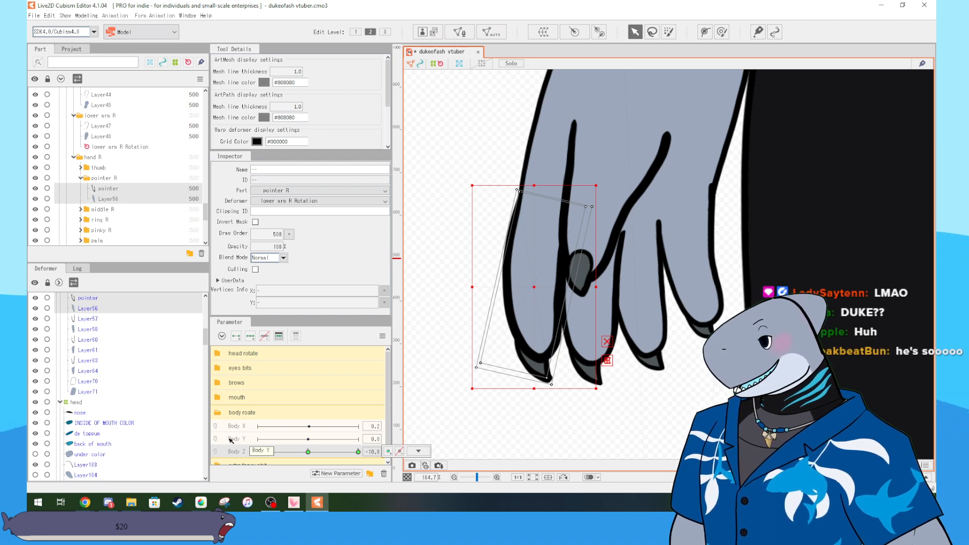
mouse_move(258, 453)
mouse_down()
mouse_move(350, 454)
mouse_move(255, 450)
mouse_up()
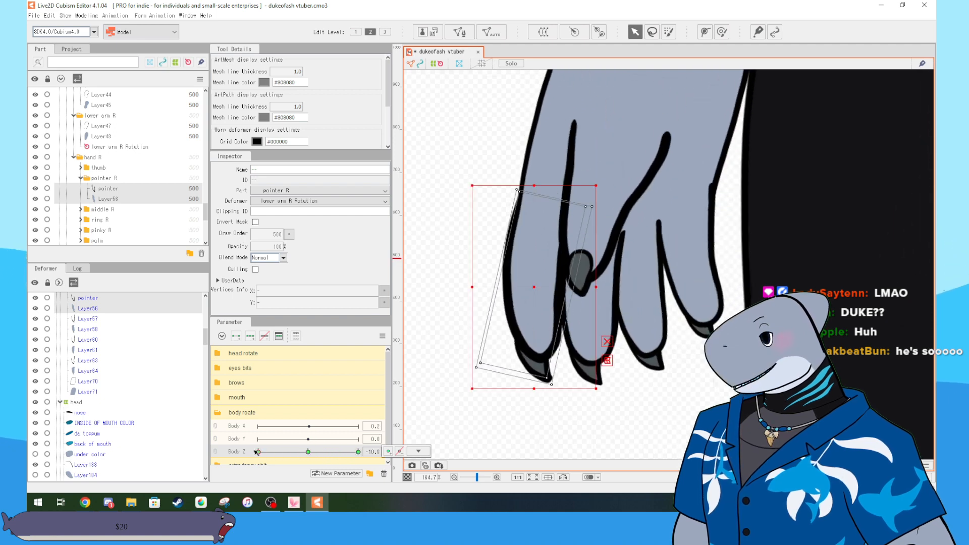
click(309, 452)
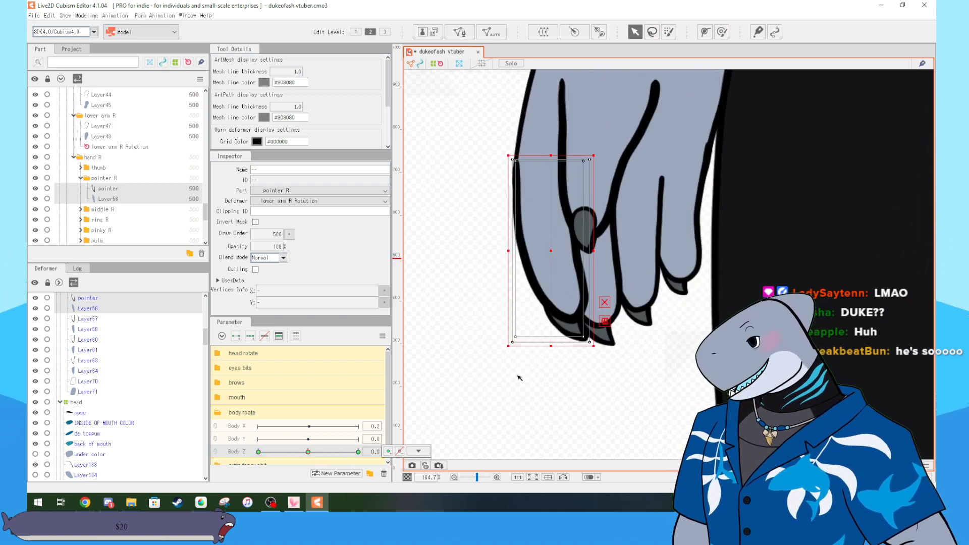
scroll(574, 342, down, 5)
scroll(574, 342, down, 5)
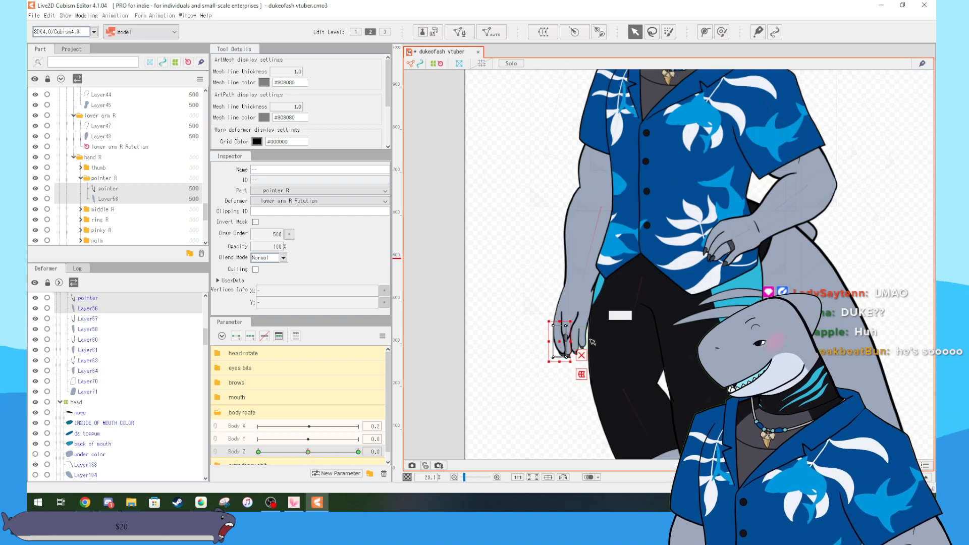
scroll(586, 323, up, 8)
scroll(598, 298, up, 3)
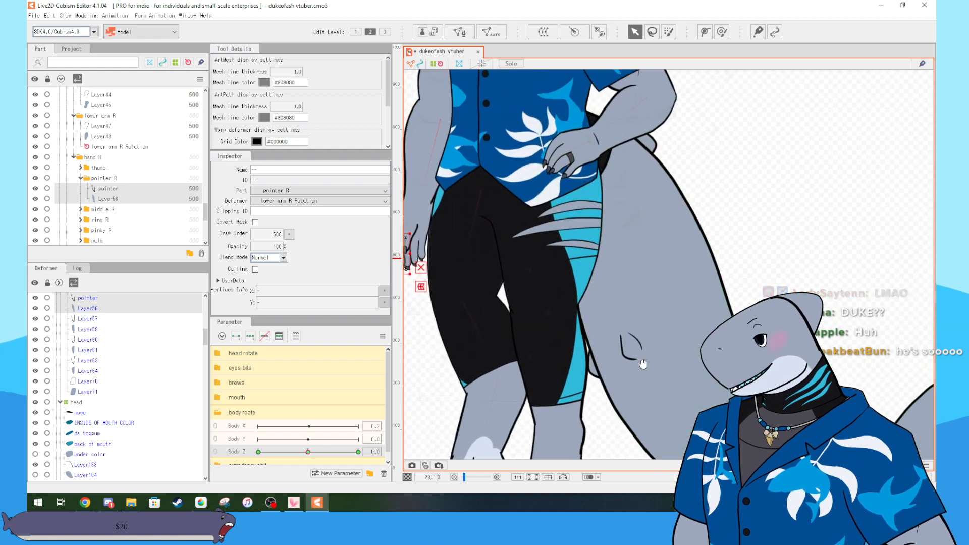
scroll(689, 295, down, 3)
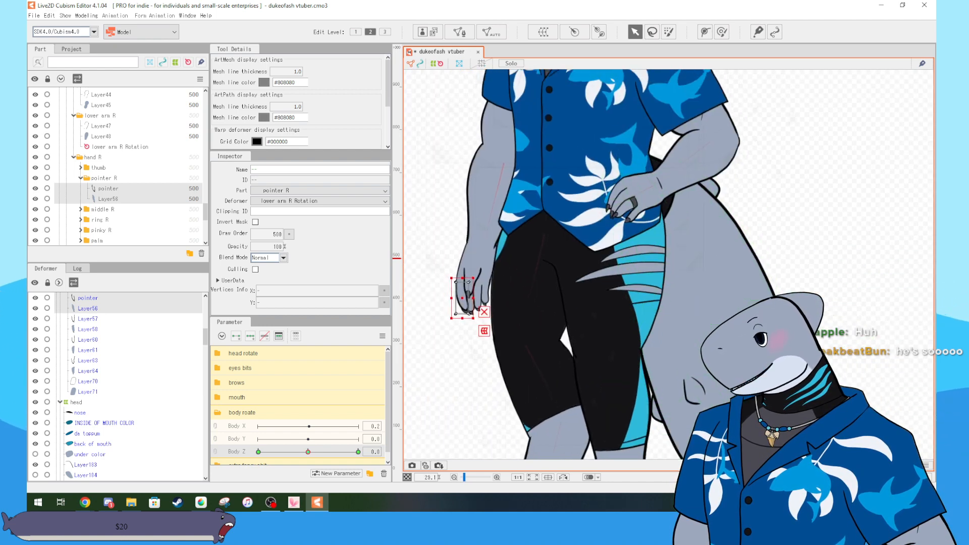
scroll(82, 192, down, 2)
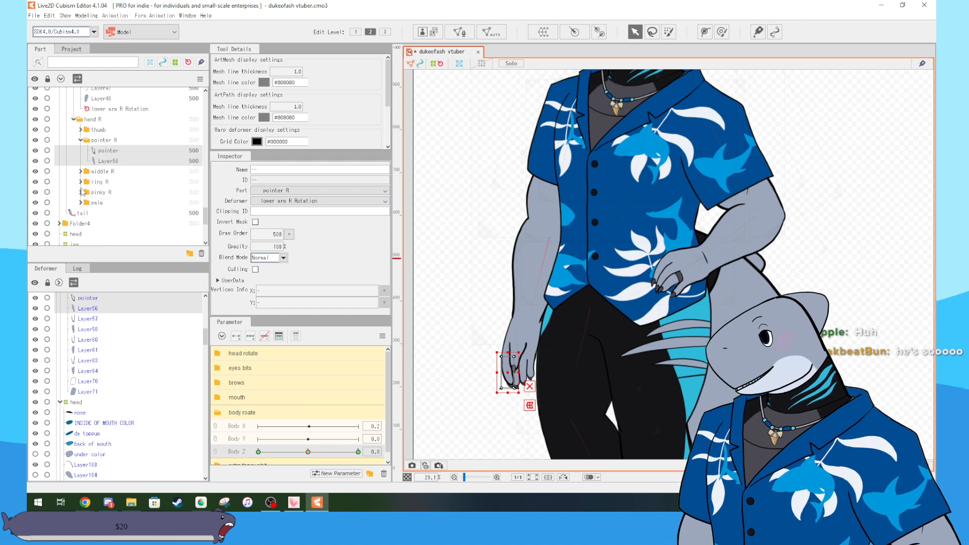
- Hide the right arm's sleeve and collapse the arm R part folder with its hand and upper arm subfolders
scroll(83, 193, up, 3)
click(74, 195)
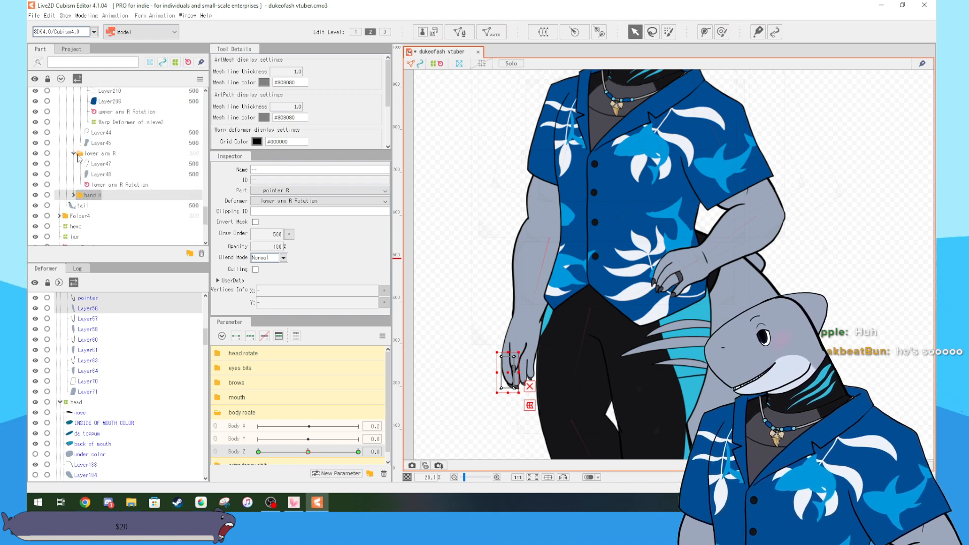
scroll(76, 156, up, 5)
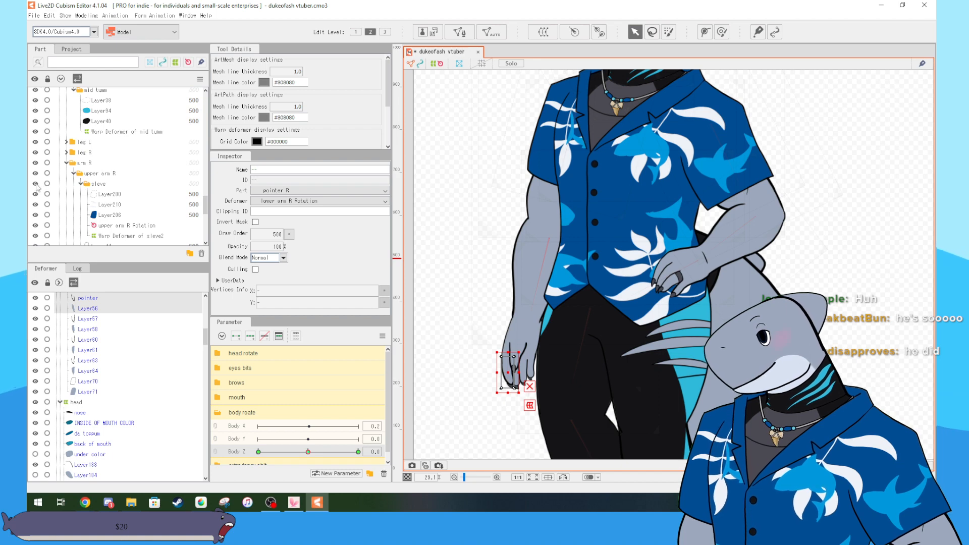
click(36, 184)
click(81, 184)
click(74, 173)
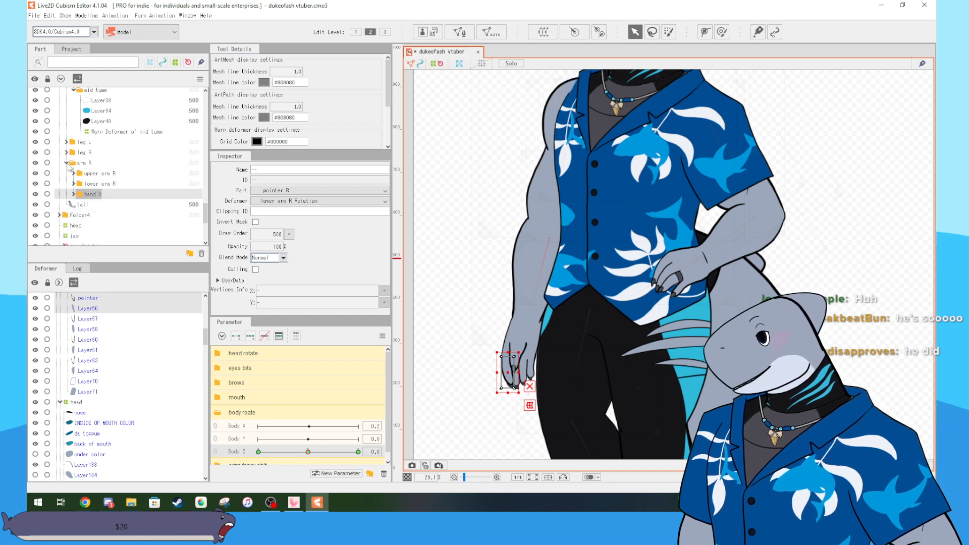
click(67, 163)
scroll(71, 171, up, 5)
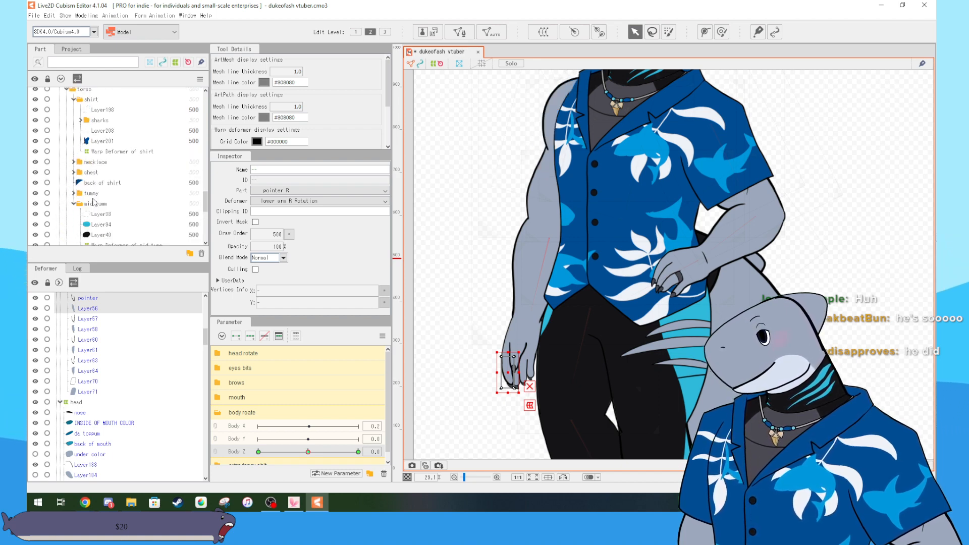
- Hide the torso's entire shirt folder, restore its individually hidden layers, and collapse the folder
click(94, 141)
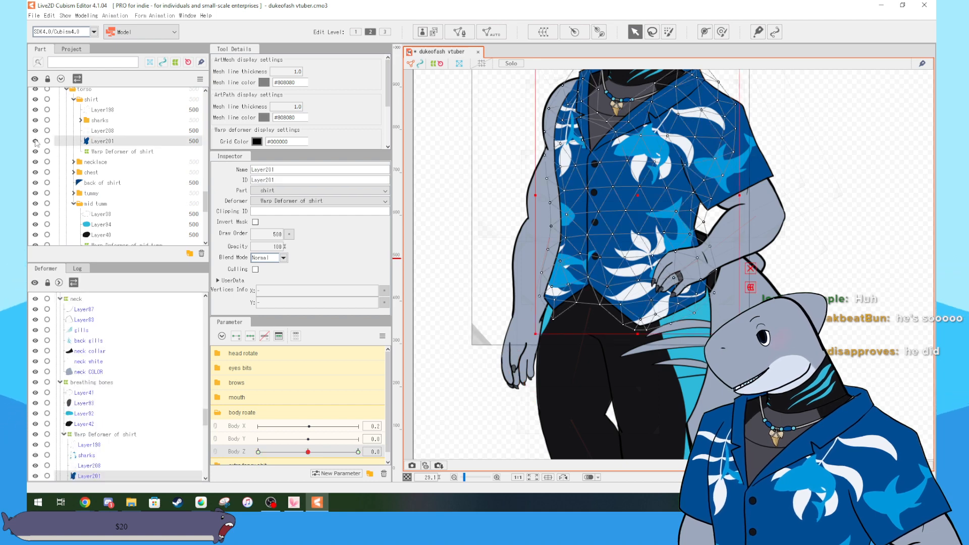
click(35, 121)
scroll(71, 152, up, 2)
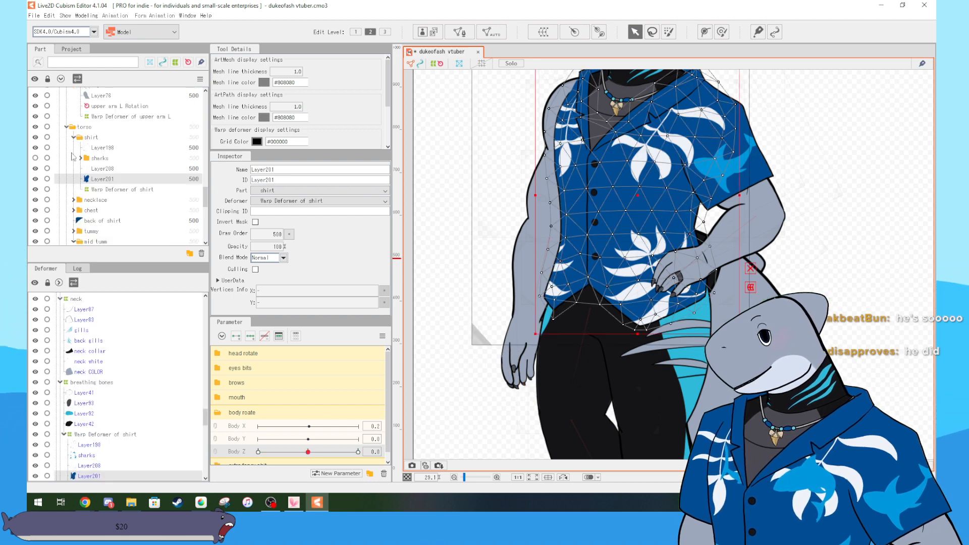
drag(36, 168, 36, 181)
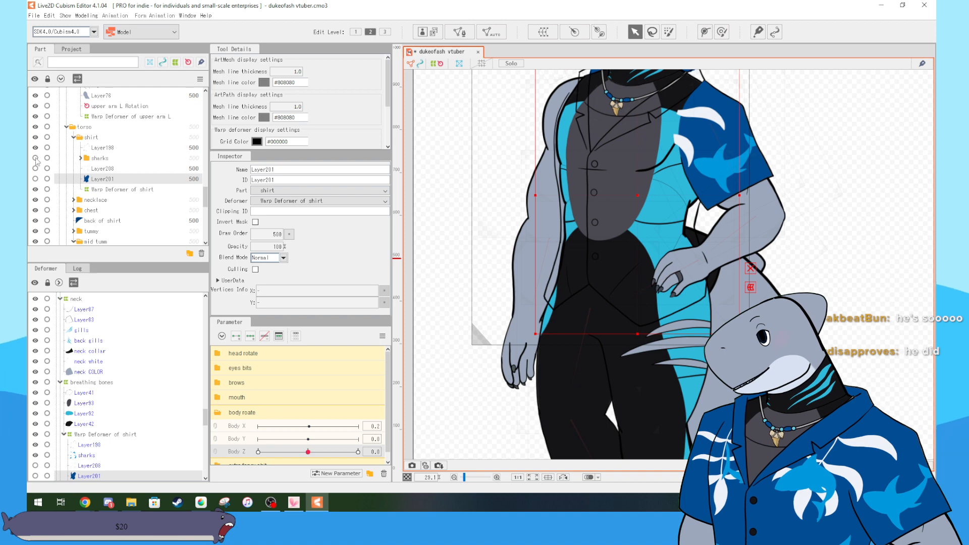
drag(35, 179, 35, 168)
click(36, 137)
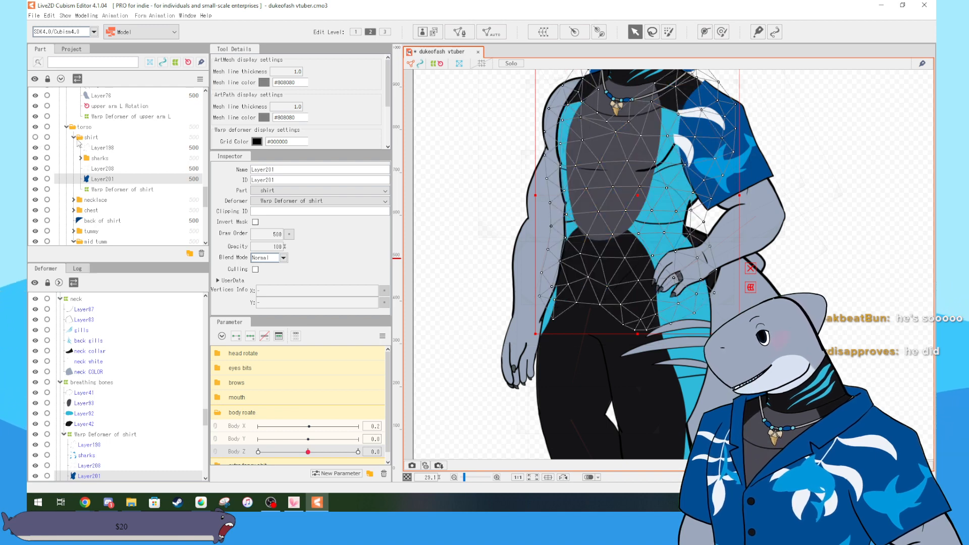
click(73, 137)
click(487, 227)
- Select the blue tummy mesh, Layer95, on the torso
scroll(593, 258, up, 4)
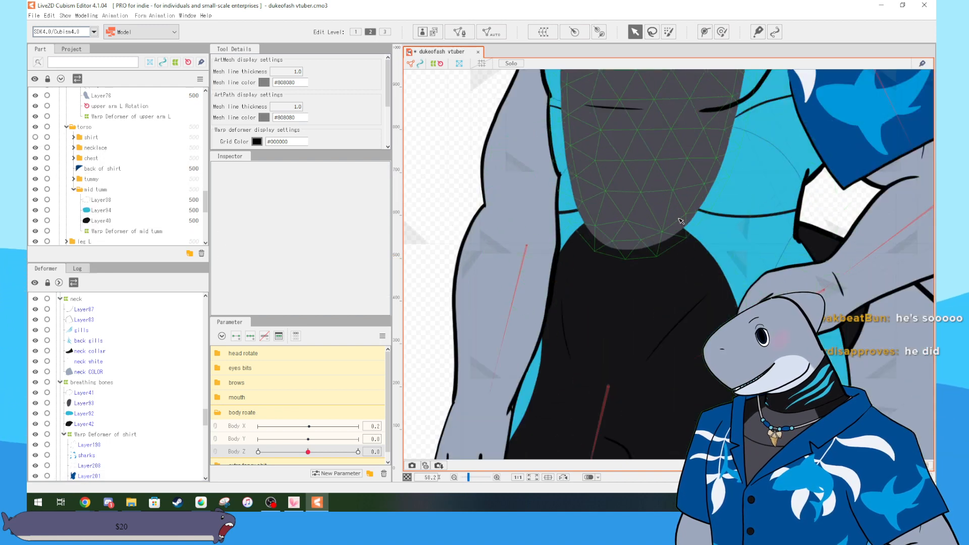
click(593, 259)
scroll(656, 262, down, 2)
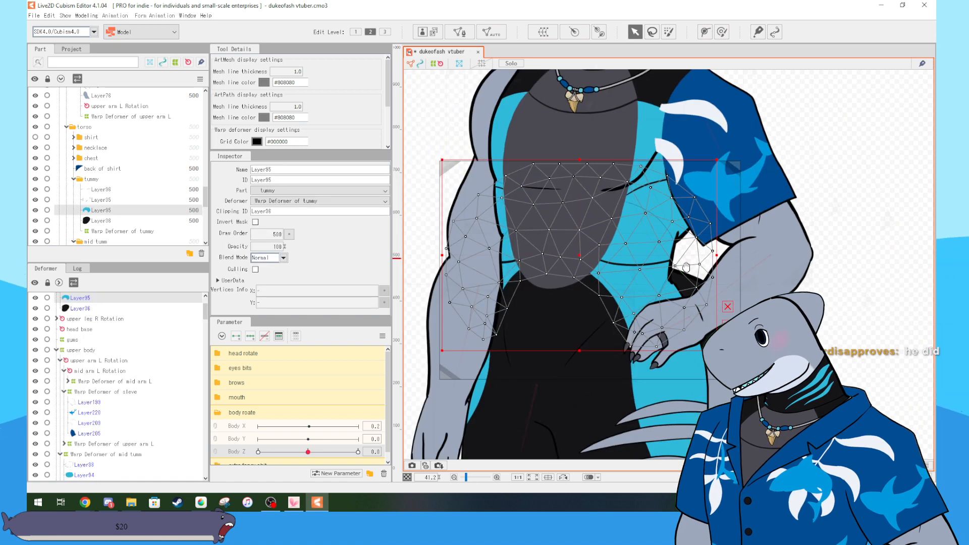
scroll(699, 276, up, 2)
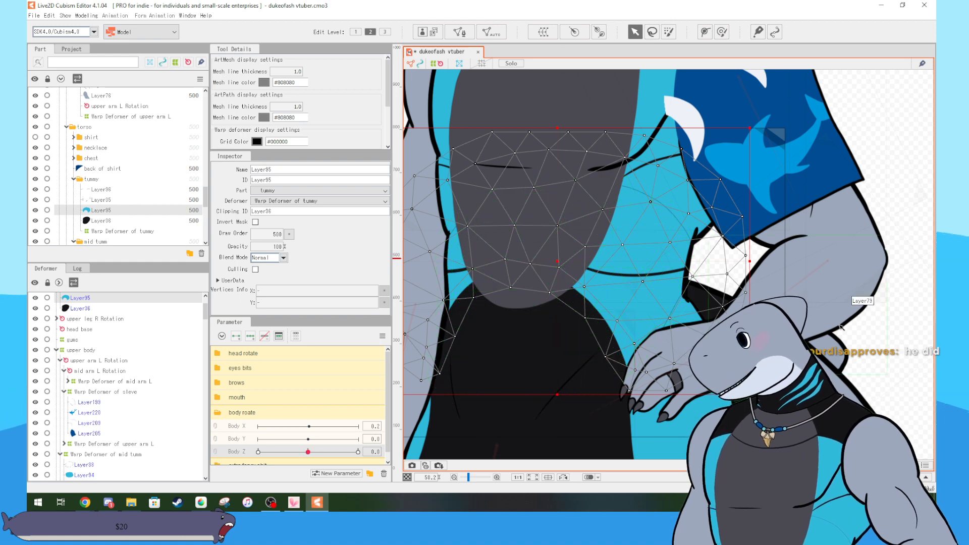
scroll(747, 230, up, 3)
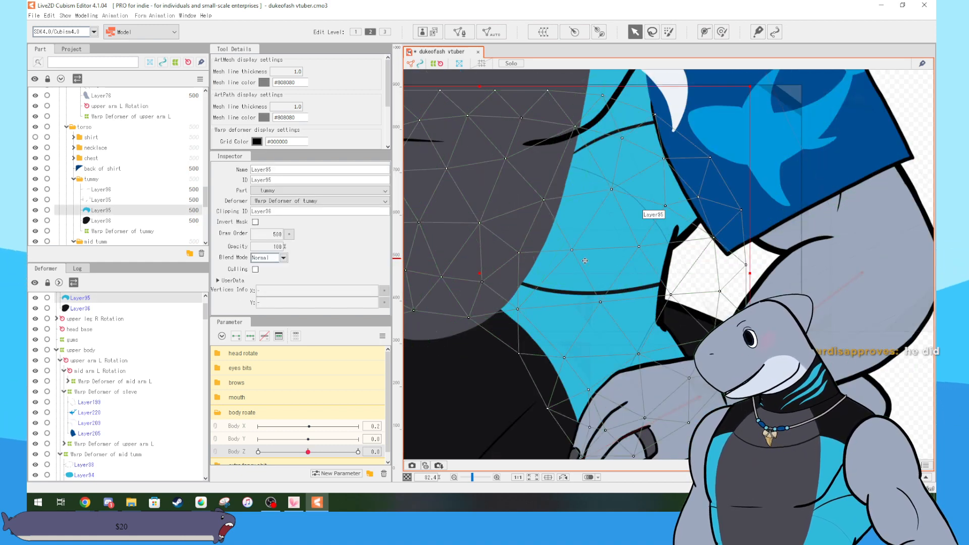
- Try moving points of the Layer95 tummy mesh, undo the changes, and deselect the mesh
key(ctrl+z)
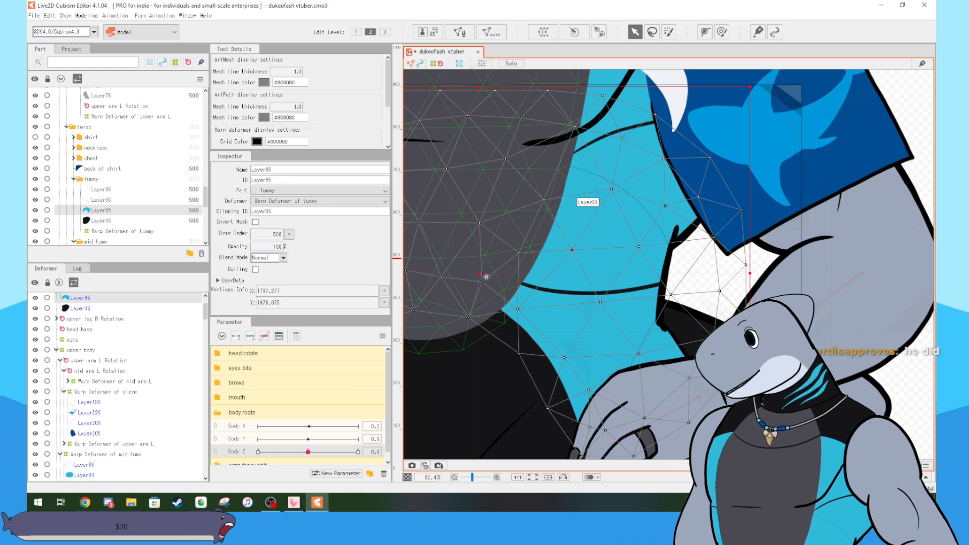
drag(501, 262, 572, 250)
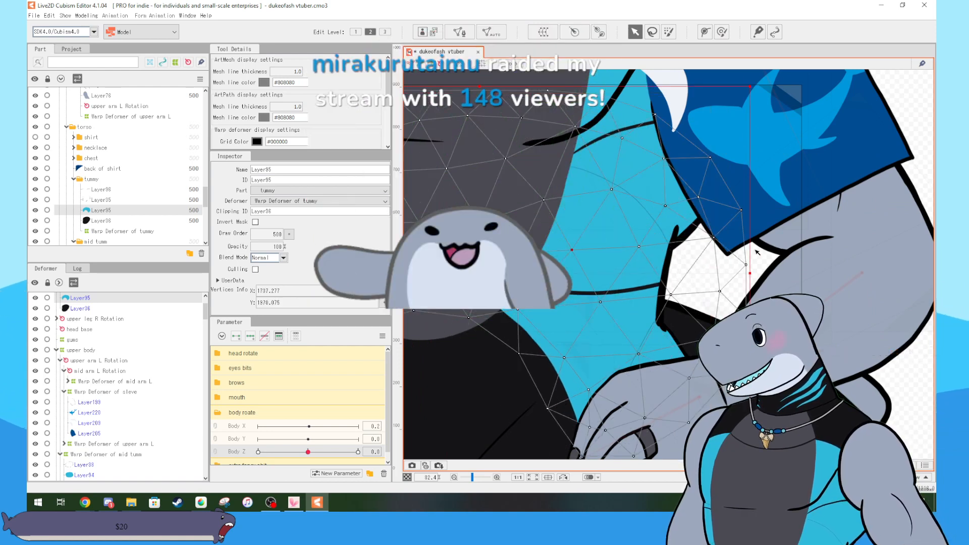
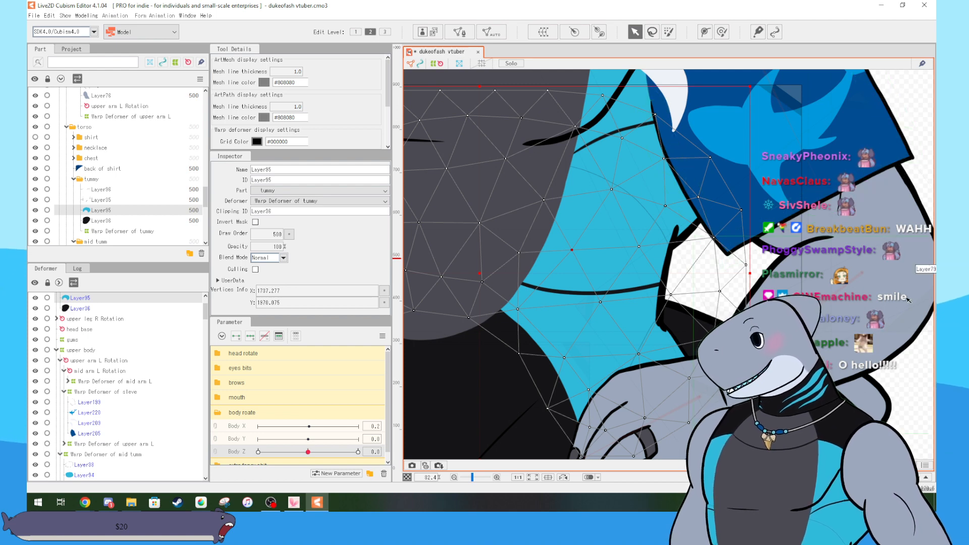
scroll(652, 336, down, 3)
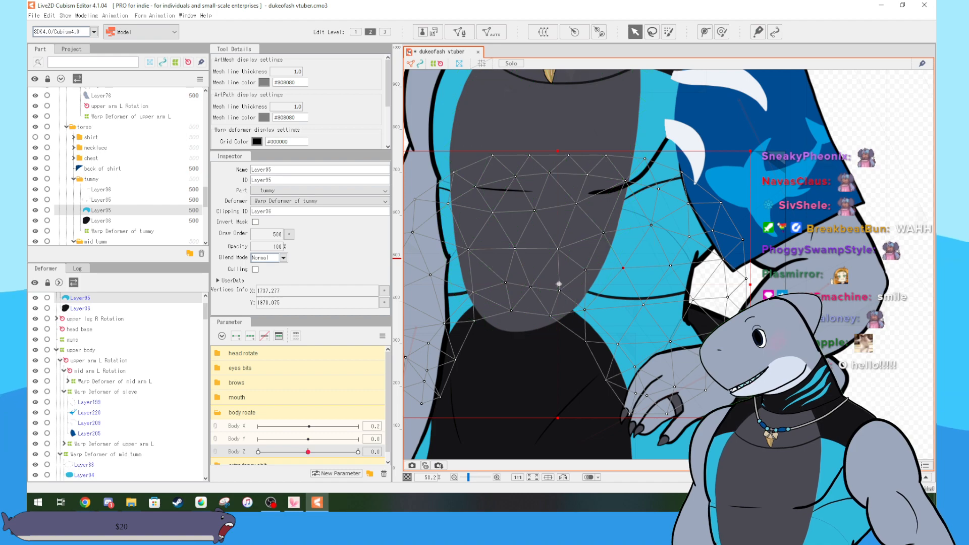
drag(544, 279, 639, 228)
key(ctrl+z)
click(514, 387)
key(ctrl+z)
click(622, 268)
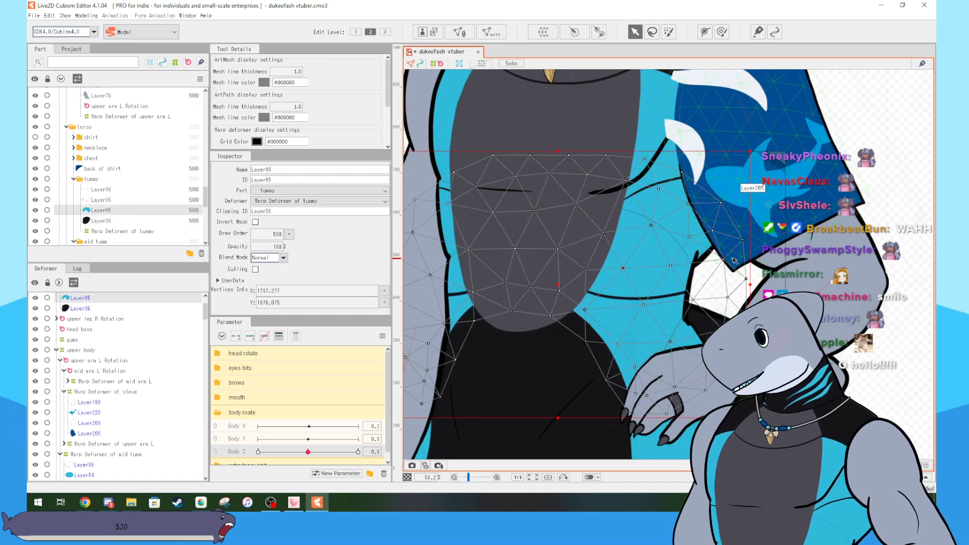
click(824, 256)
scroll(824, 256, up, 4)
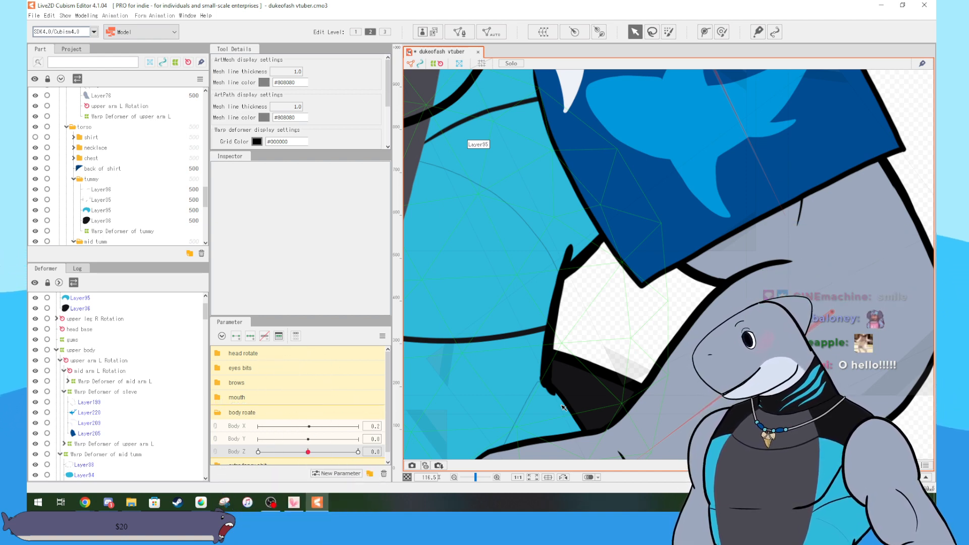
- Switch to VTube Studio, open its settings, and look through the general configuration
click(302, 505)
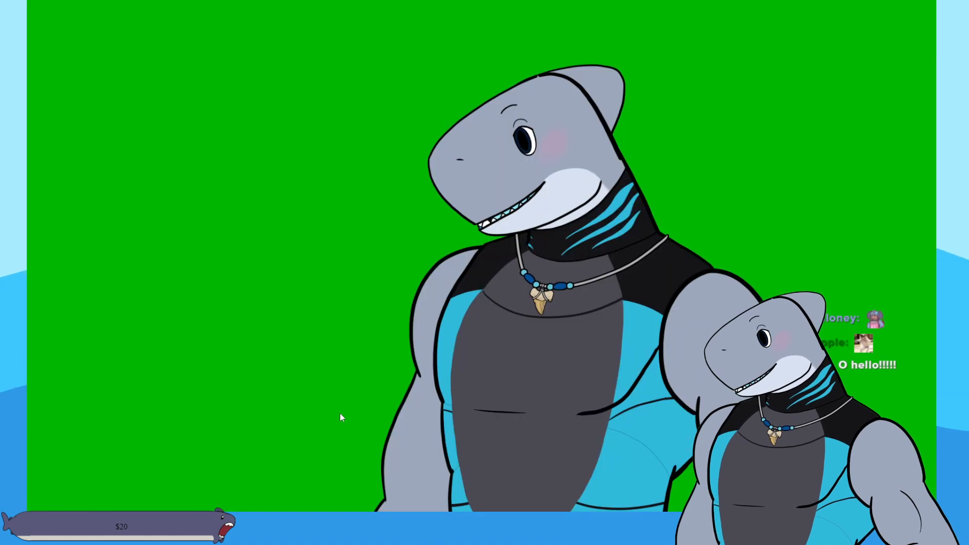
double_click(658, 393)
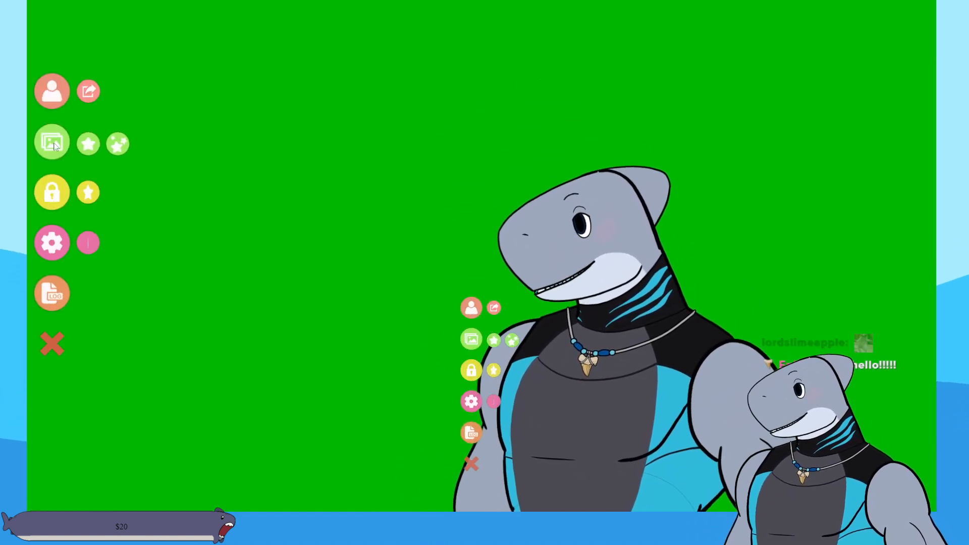
click(63, 243)
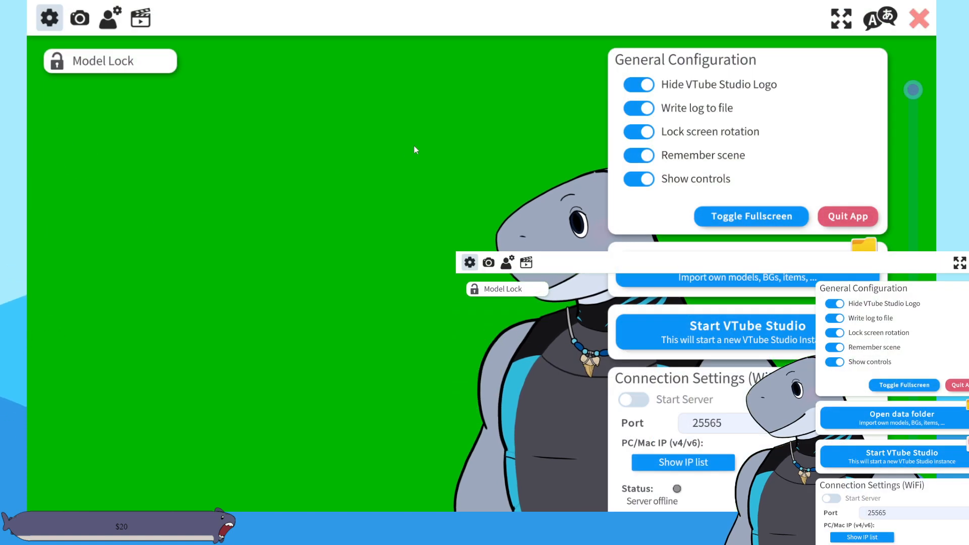
scroll(754, 207, down, 1)
scroll(754, 207, down, 2)
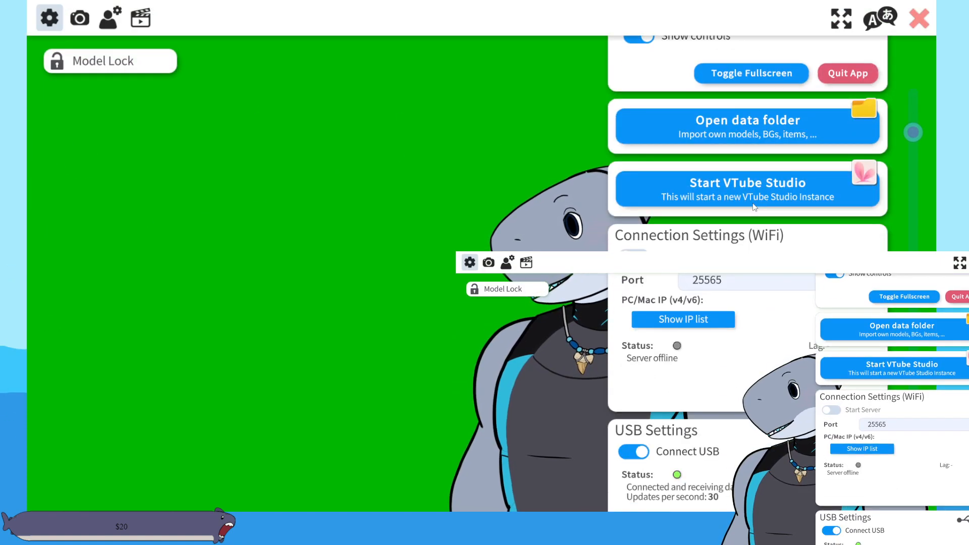
scroll(706, 191, up, 4)
- Look through the model settings, move the shark model clear of them, and close the settings
click(110, 18)
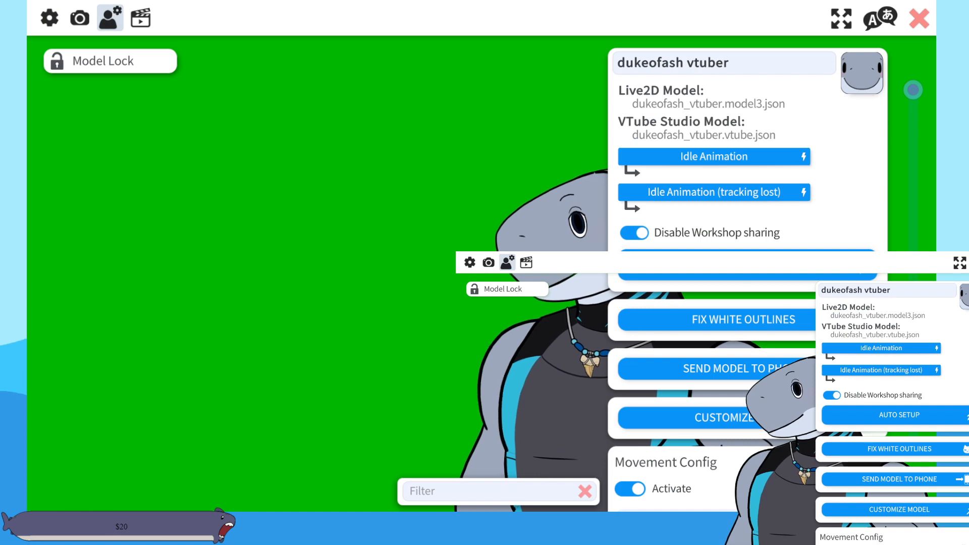
scroll(846, 208, down, 2)
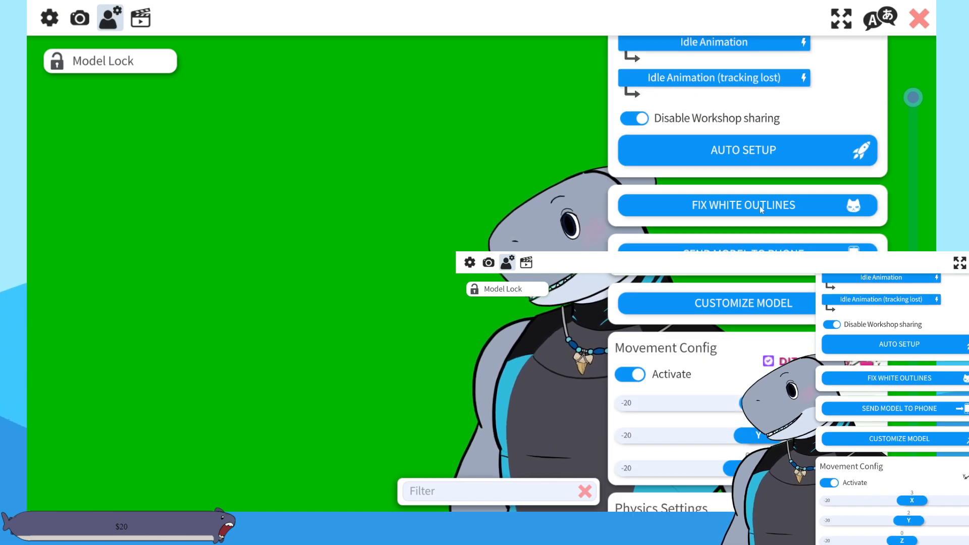
drag(575, 324, 391, 198)
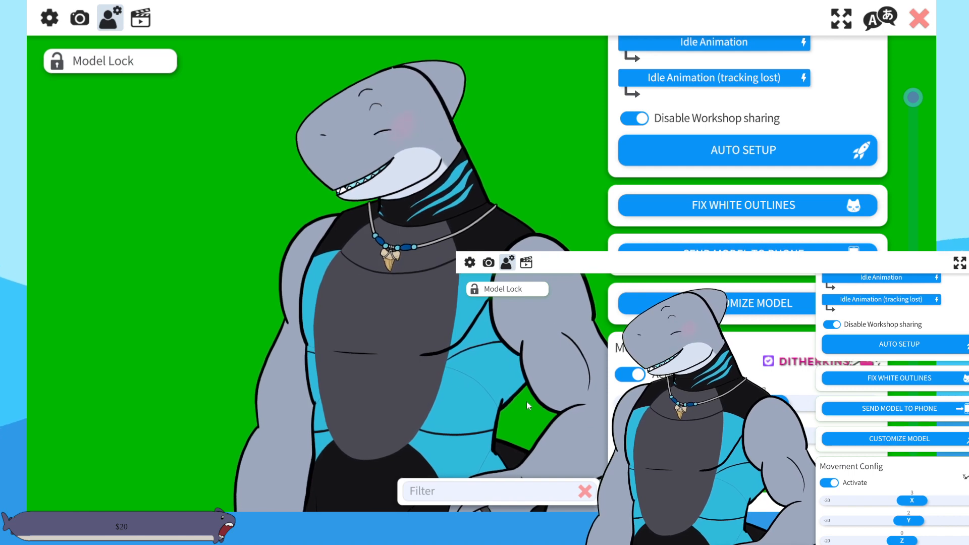
click(924, 18)
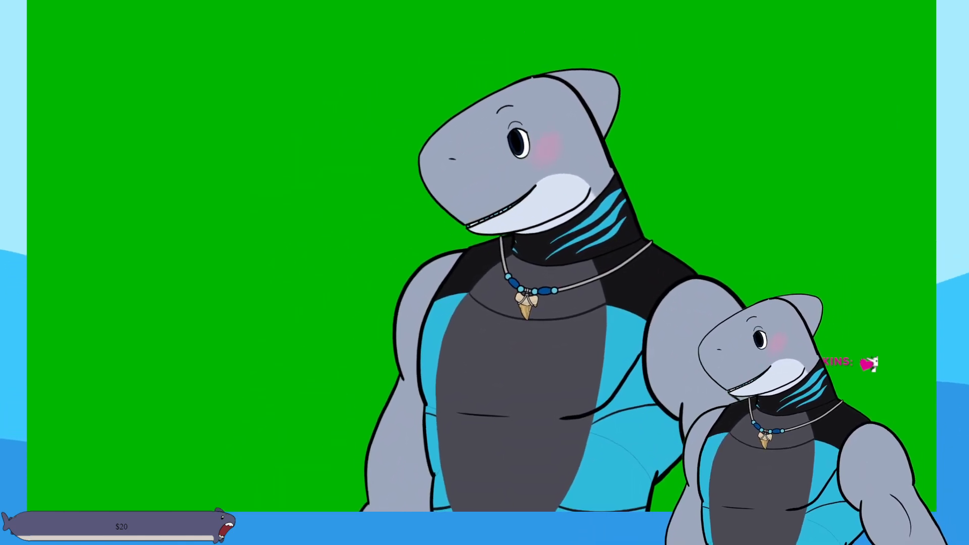
- Switch to Live2D Cubism Editor and select the grey chest mesh on the torso
key(super)
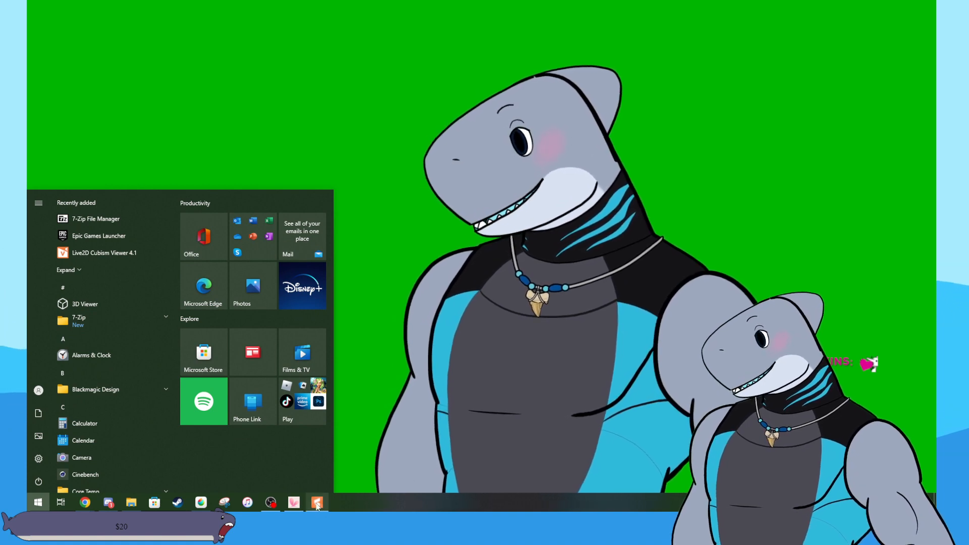
click(317, 502)
scroll(607, 332, up, 3)
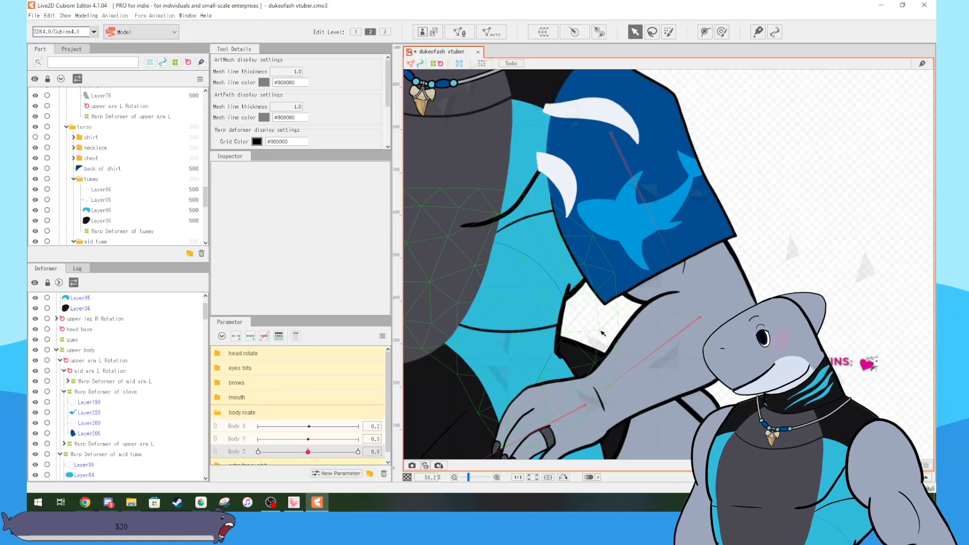
drag(607, 332, 715, 310)
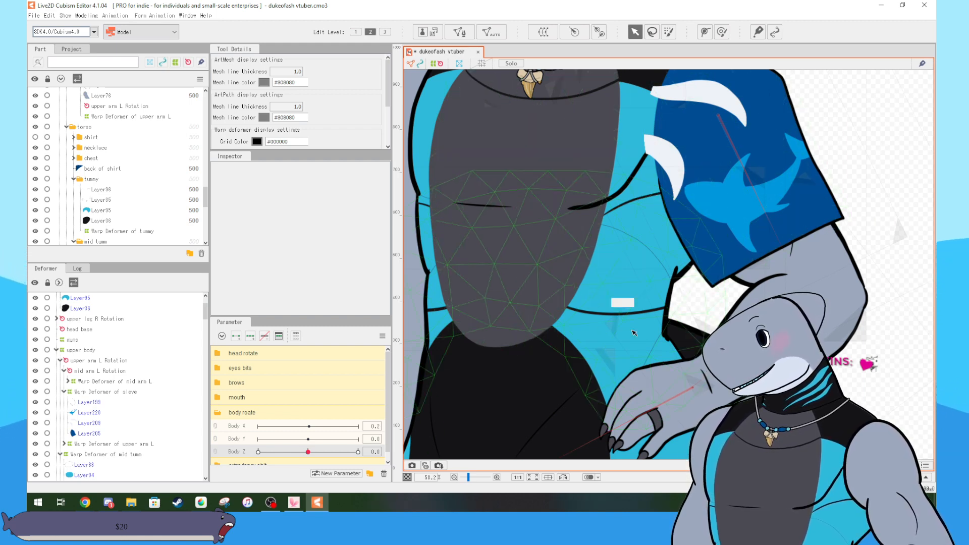
scroll(634, 333, down, 3)
click(692, 314)
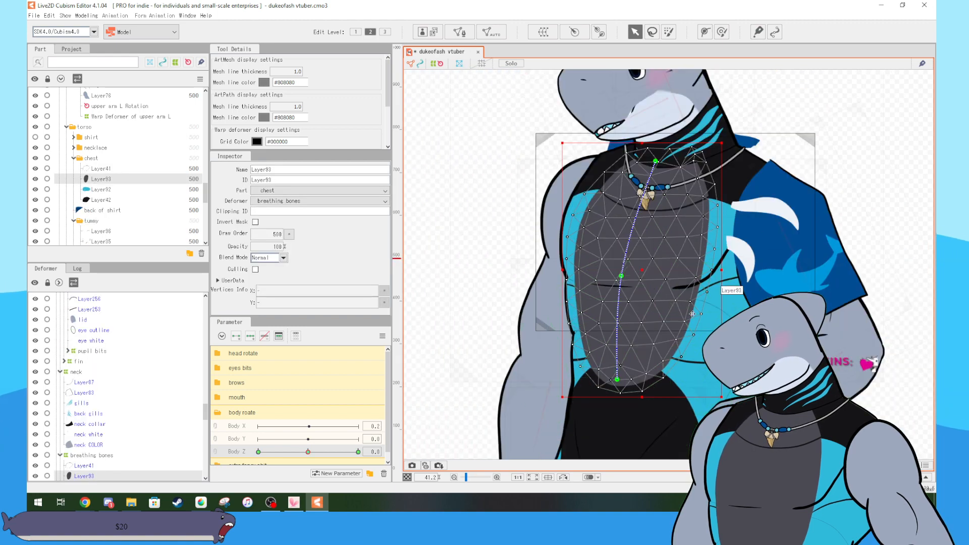
- Try moving the lower point of the grey chest mesh's deform path, undo it, and set Body Z to -10
scroll(693, 314, up, 3)
drag(587, 412, 623, 415)
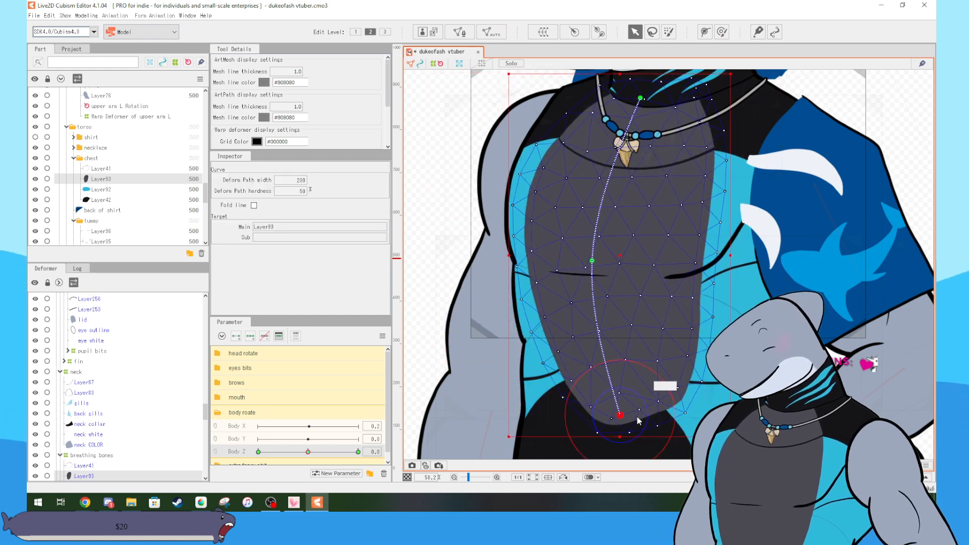
key(ctrl+z)
drag(299, 456, 241, 452)
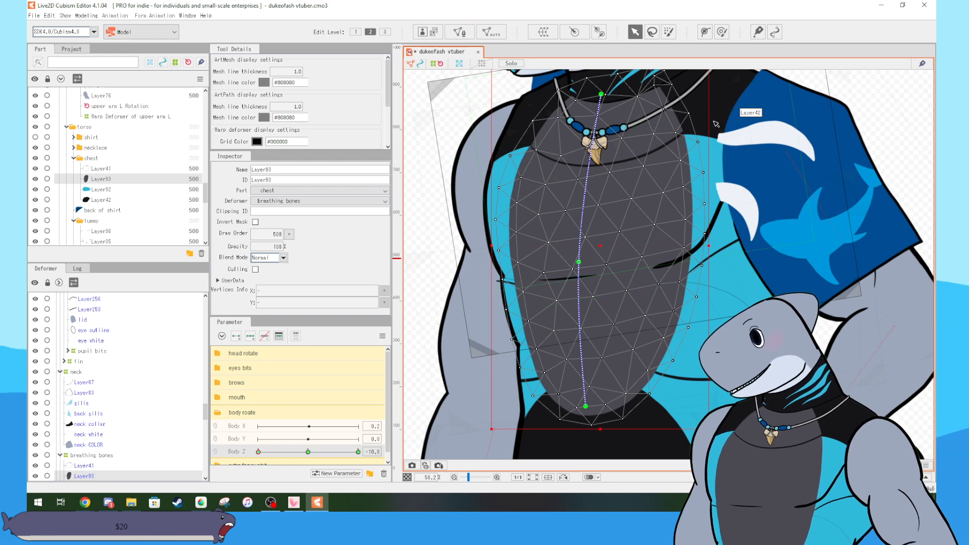
- Select all four meshes in the chest folder and move them off the torso to expose the layers beneath
click(715, 160)
scroll(715, 160, down, 3)
scroll(656, 202, up, 1)
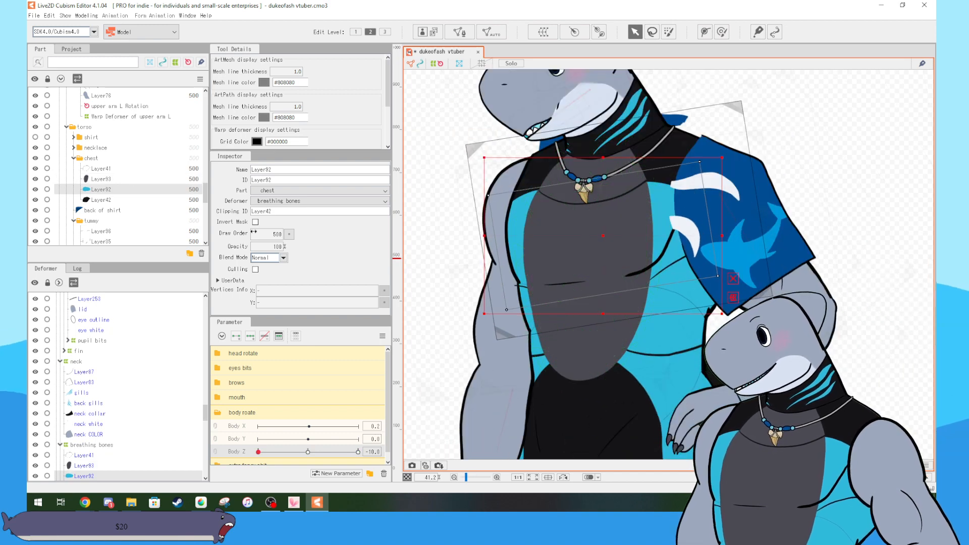
click(100, 159)
click(101, 168)
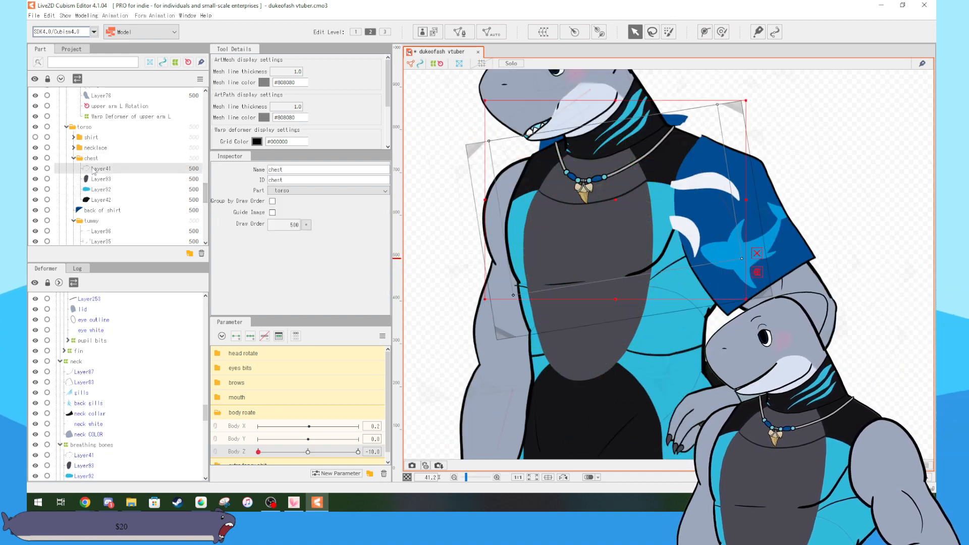
shift+click(117, 201)
drag(586, 245, 867, 175)
- Select the blue mid tumm mesh, Layer94, try moving it upward, and undo the move
click(560, 256)
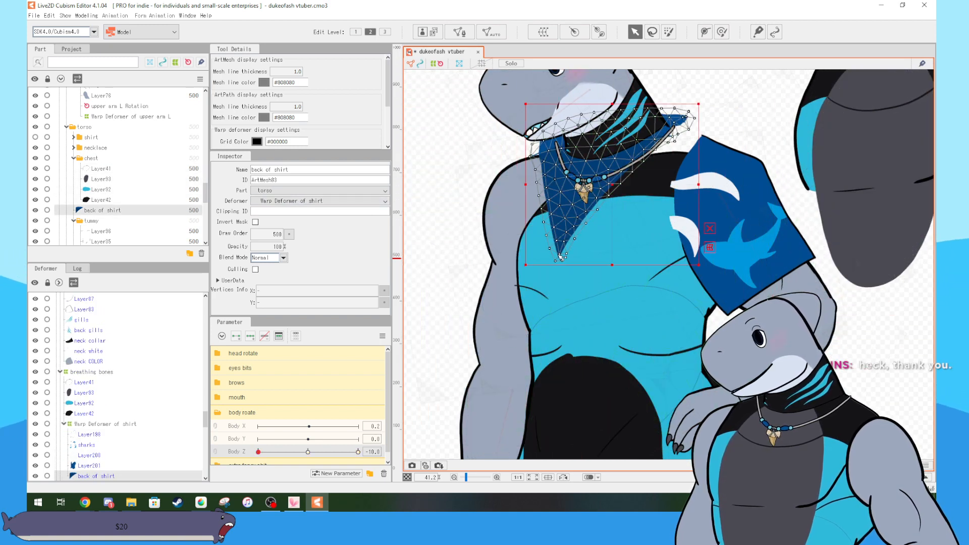
click(647, 264)
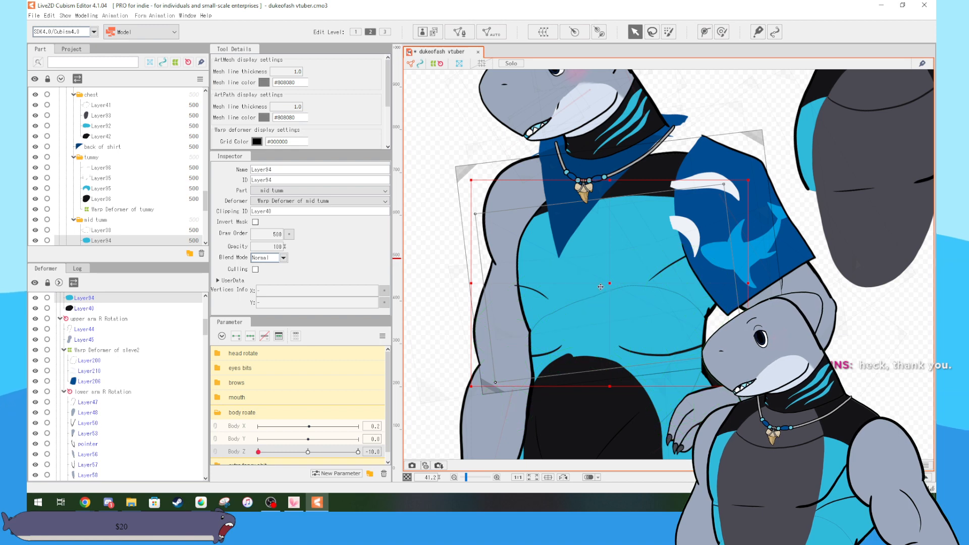
drag(600, 287, 625, 247)
key(ctrl+z)
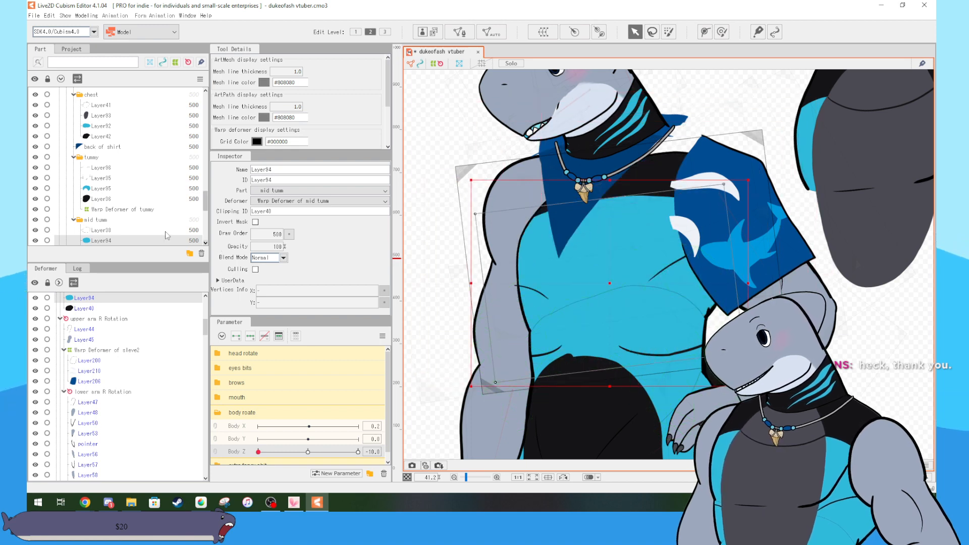
- Try moving the Warp Deformer of mid tumm, then undo both that move and the earlier chest mesh move
ctrl+click(103, 230)
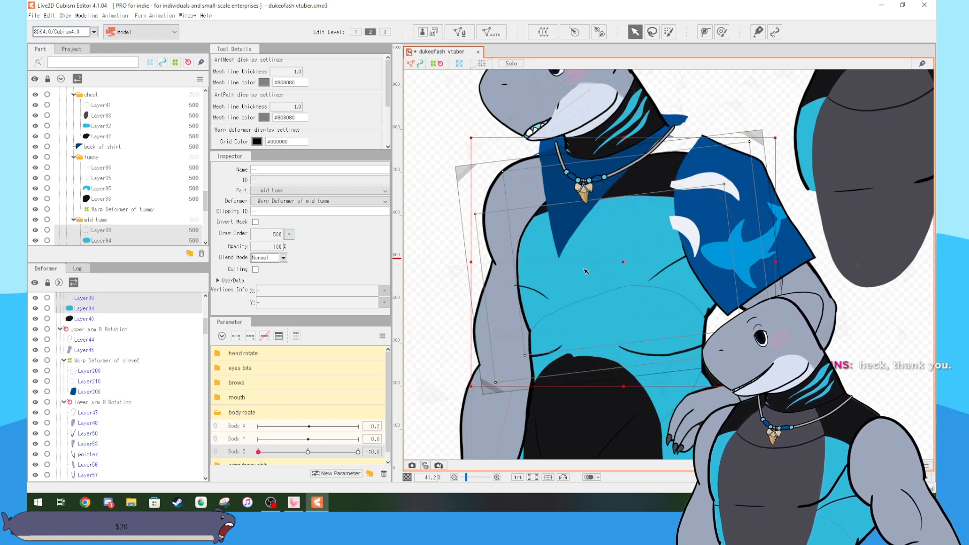
scroll(104, 213, down, 1)
shift+click(104, 215)
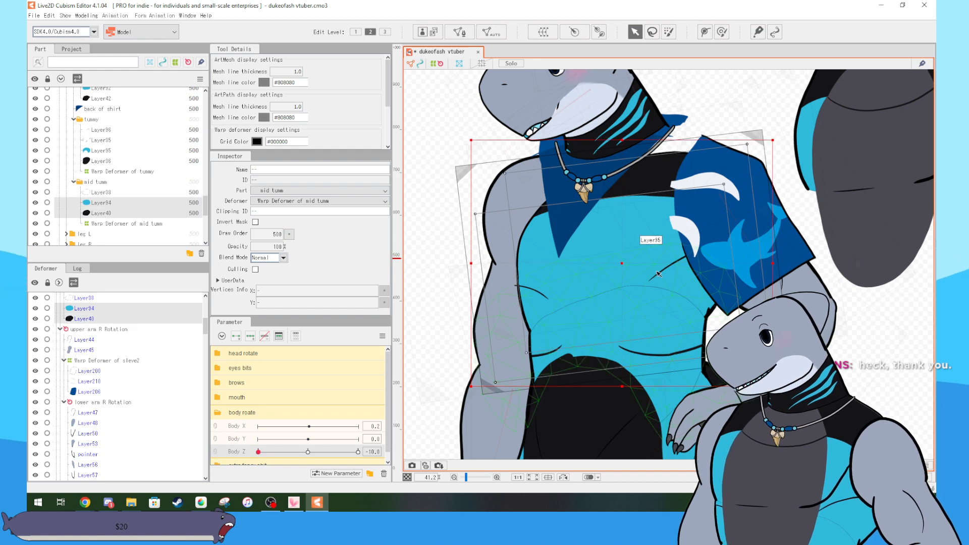
click(111, 224)
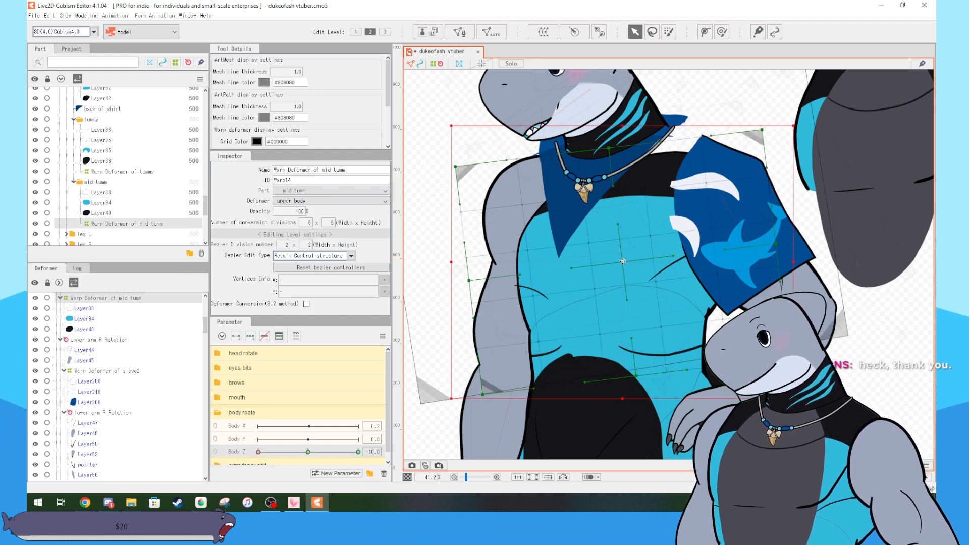
drag(622, 262, 650, 216)
key(ctrl+z)
key(ctrl+z)
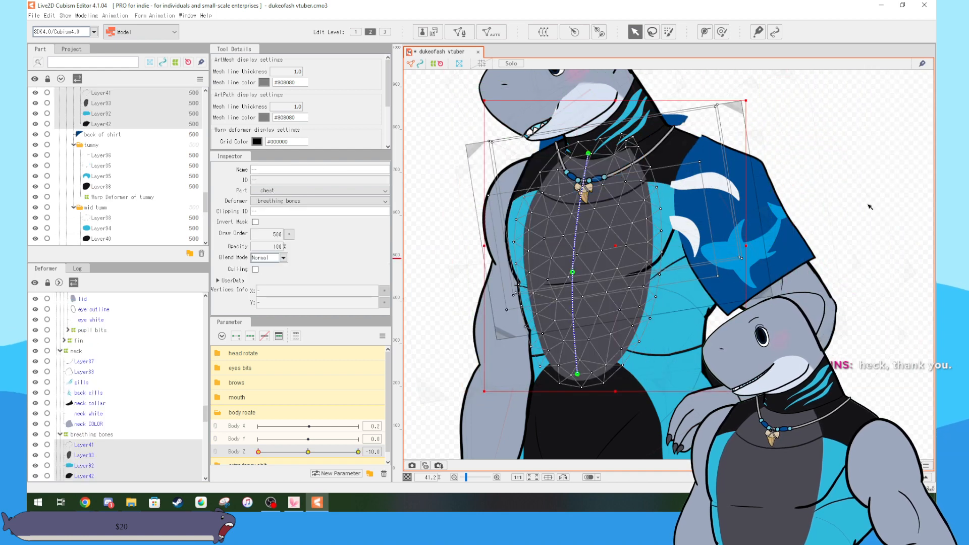
- Try moving the chest's lower deform path point and the whole chest group, undo both changes, and deselect
mouse_move(578, 374)
mouse_down()
mouse_move(527, 357)
mouse_move(588, 372)
mouse_up()
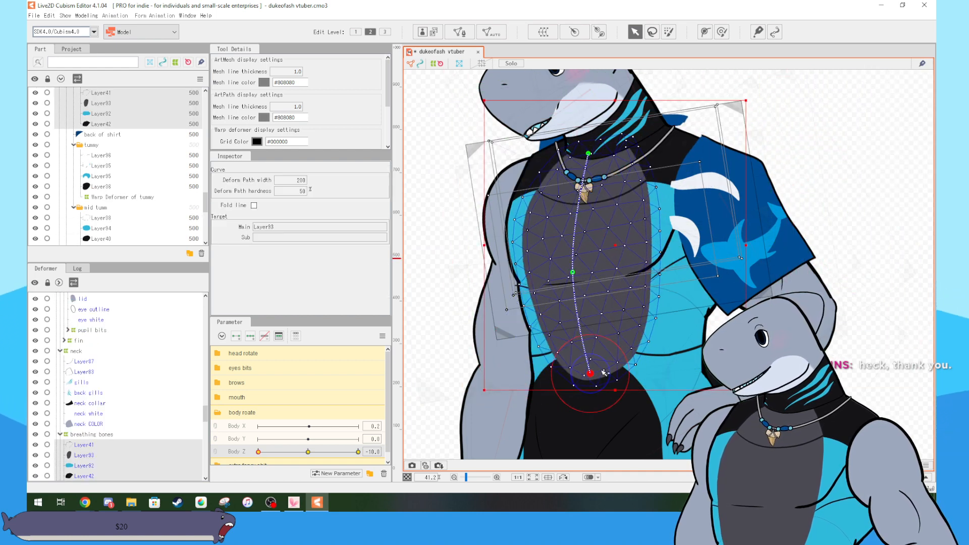
key(ctrl+z)
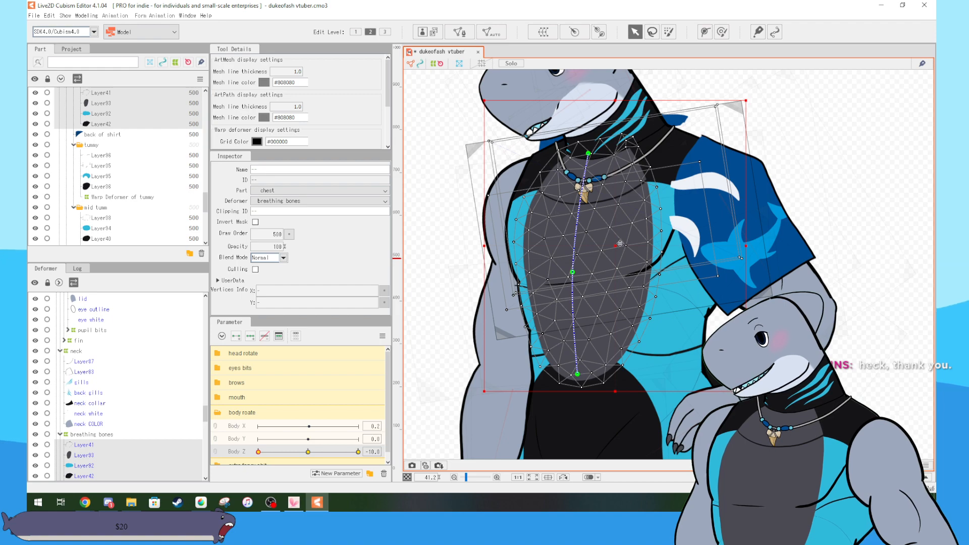
drag(619, 243, 613, 160)
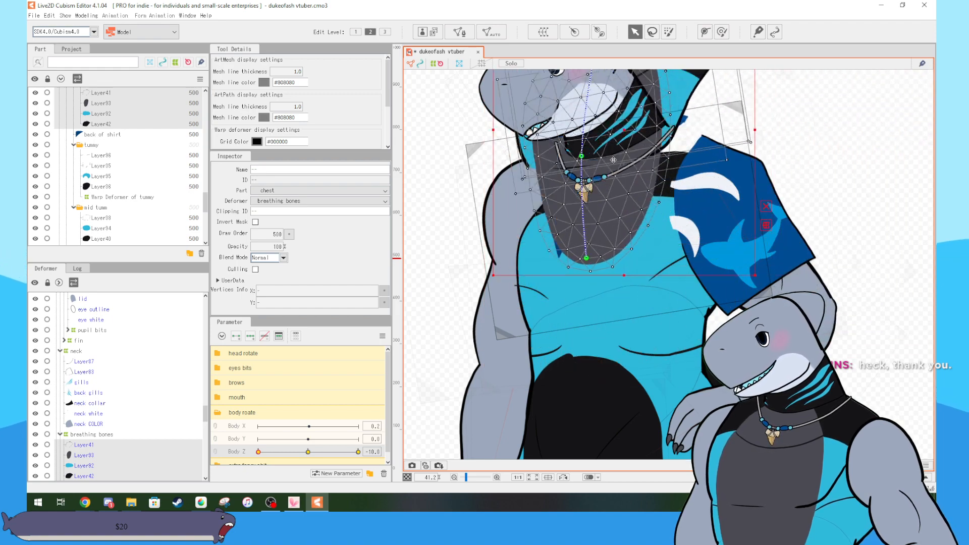
key(ctrl+z)
click(847, 212)
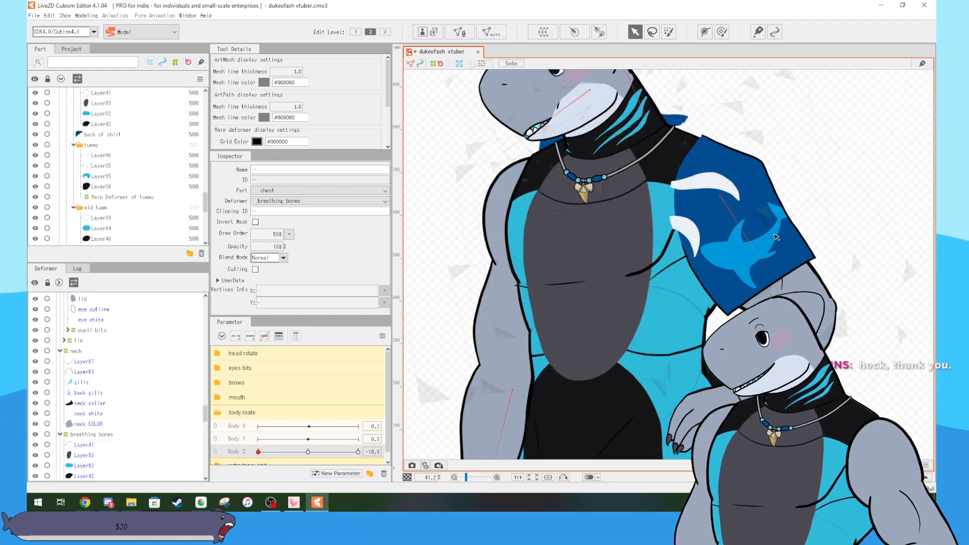
- Move only the grey chest mesh off the torso to inspect the lines beneath it, and undo the move
click(593, 258)
drag(593, 258, 847, 292)
scroll(564, 315, up, 3)
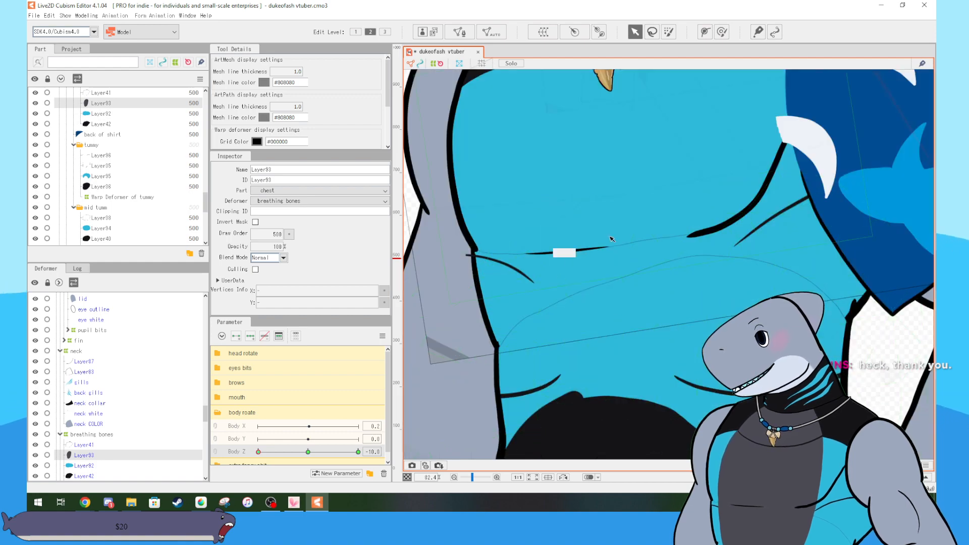
key(ctrl+z)
- Set the Body Z parameter to 0.0
scroll(692, 316, down, 3)
drag(692, 317, 615, 334)
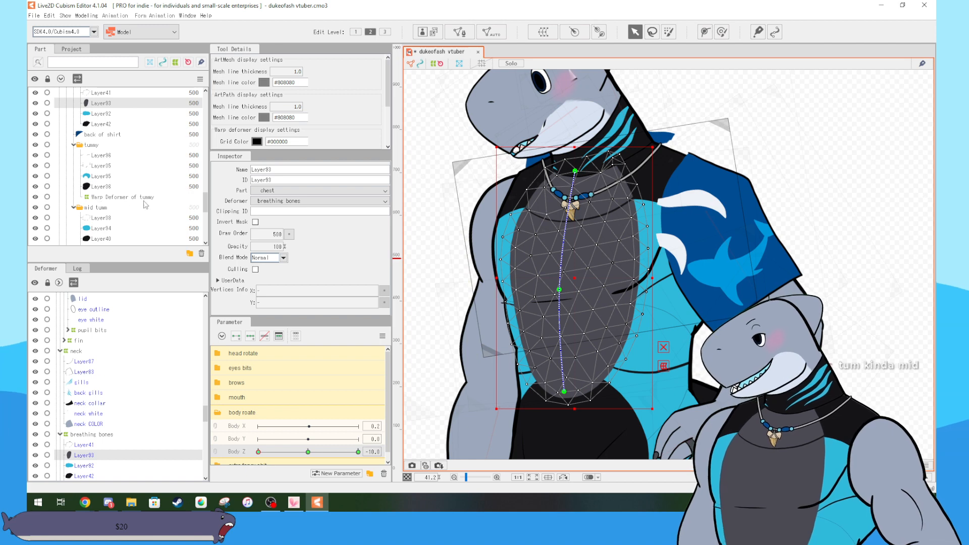
scroll(310, 420, down, 1)
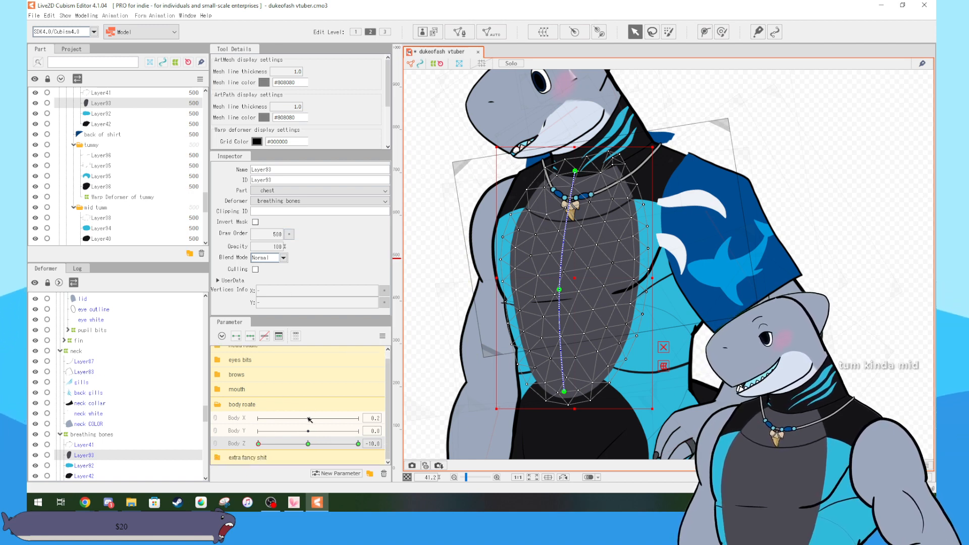
click(306, 442)
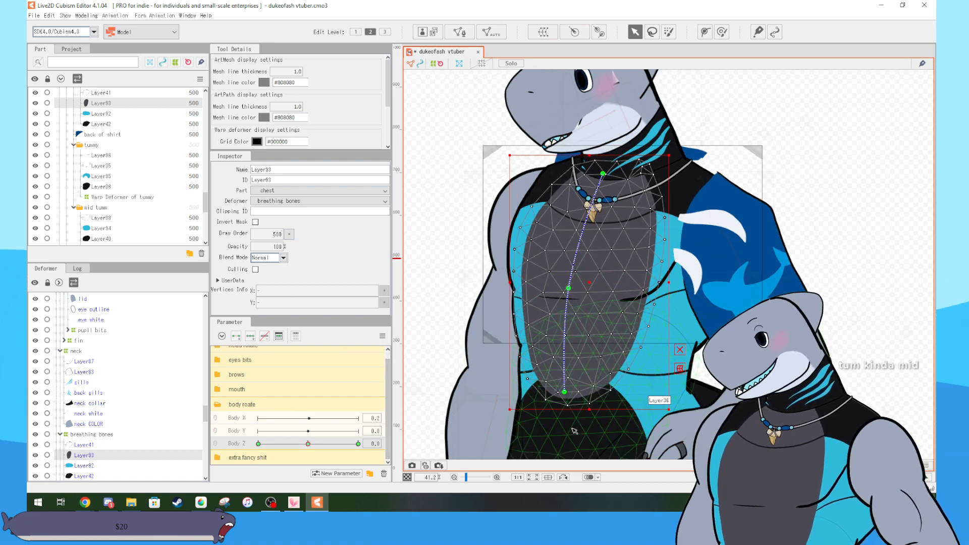
- Select the black tummy mesh, move it out beside the model, and inspect the gap at the waist
click(647, 390)
scroll(741, 376, down, 2)
drag(760, 382, 657, 275)
drag(565, 279, 797, 261)
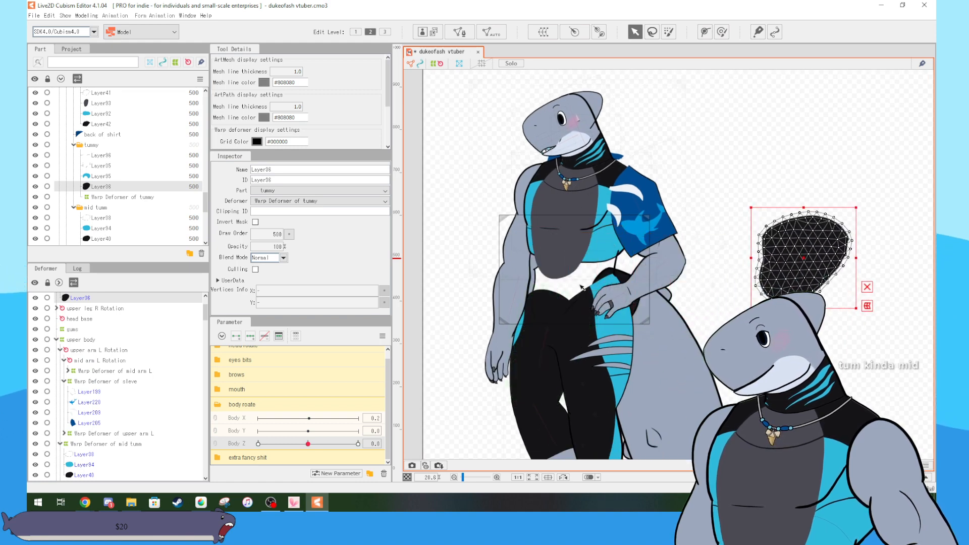
scroll(551, 308, up, 3)
scroll(551, 308, down, 2)
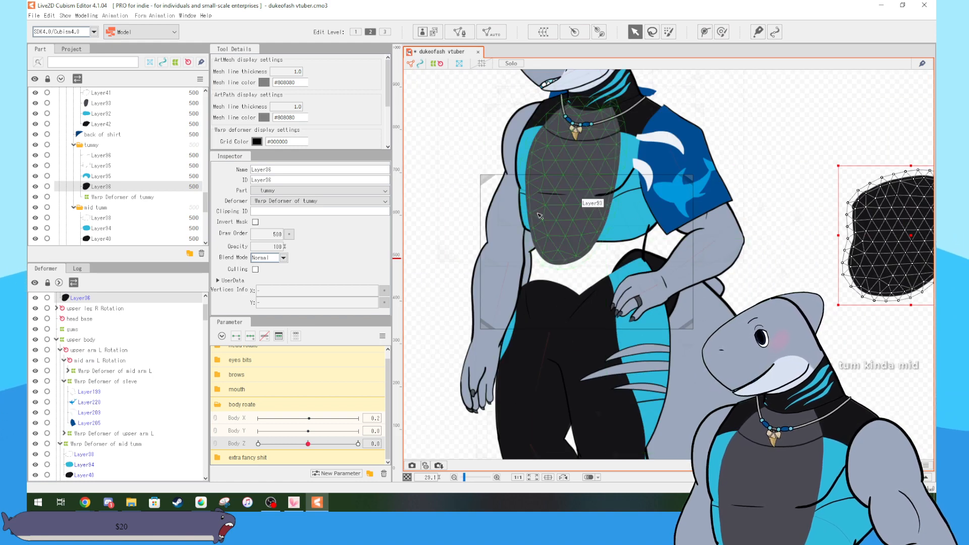
- Try moving the black upper leg R mesh, Layer27, undo the change, and deselect it
click(629, 146)
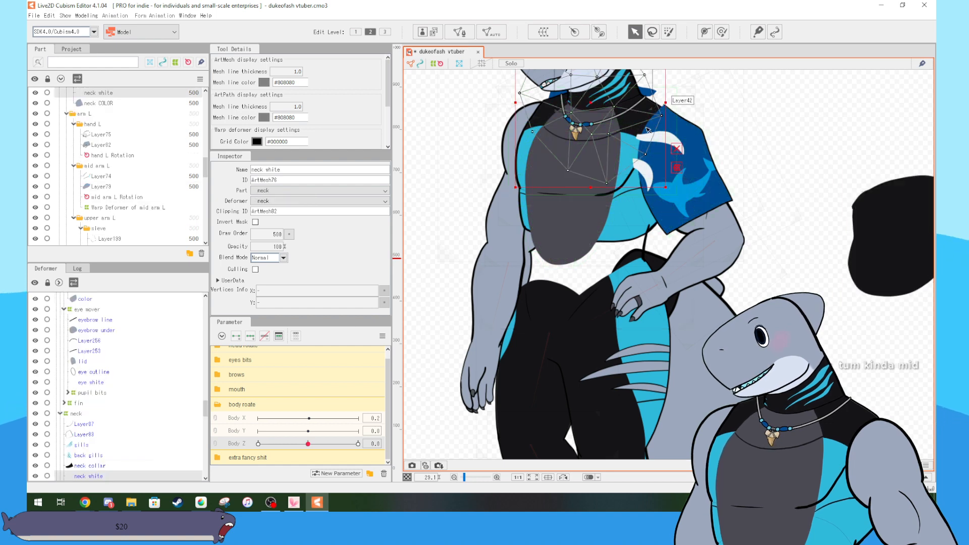
drag(622, 339, 579, 259)
click(502, 213)
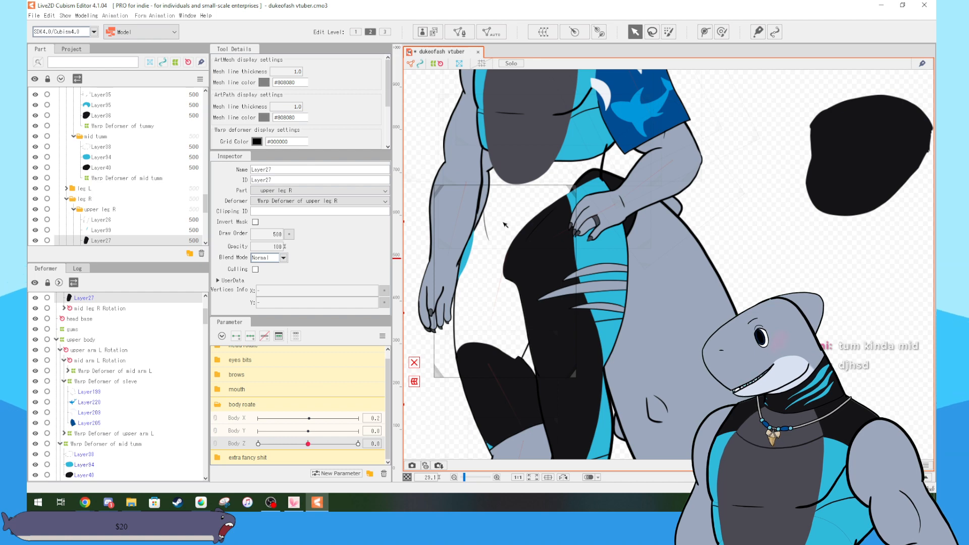
key(ctrl+z)
click(736, 198)
- Undo the black tummy mesh's move to restore it to the waist, and deselect it
scroll(679, 248, up, 2)
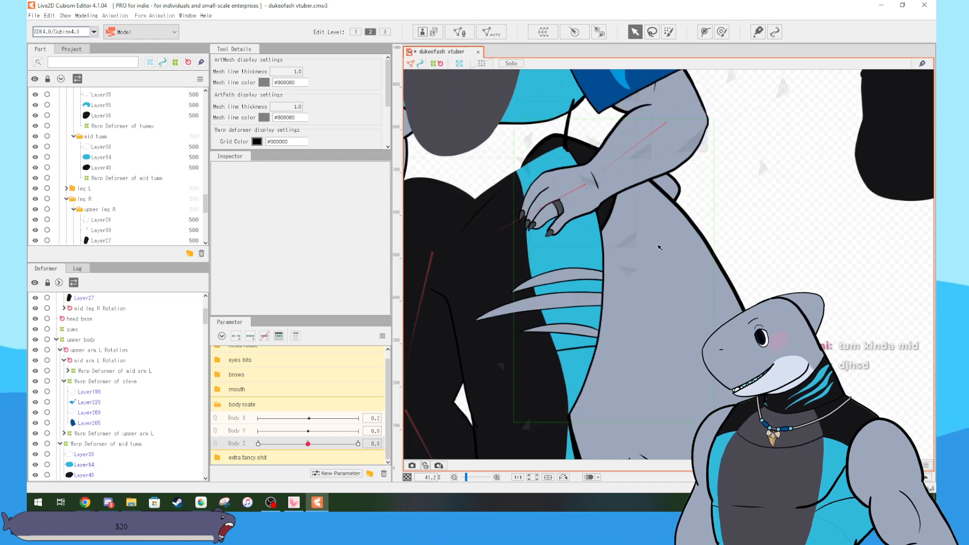
drag(630, 248, 793, 320)
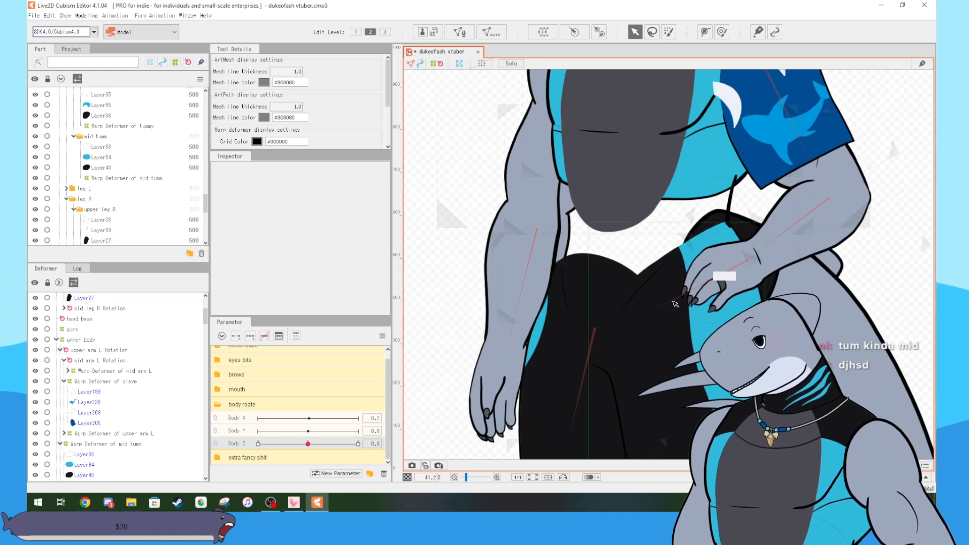
scroll(688, 317, down, 2)
drag(769, 357, 660, 370)
key(ctrl+z)
key(ctrl+z)
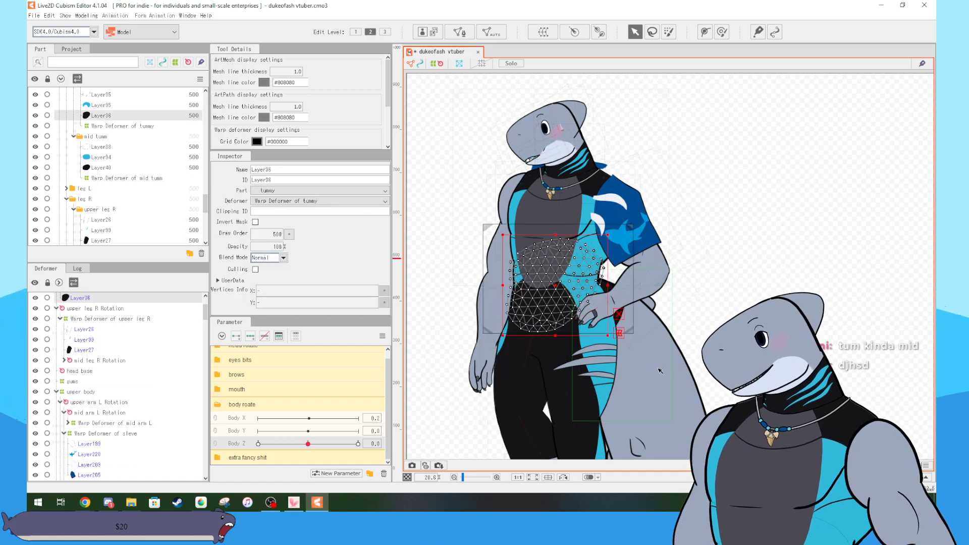
click(680, 149)
scroll(680, 323, up, 1)
drag(680, 323, 770, 279)
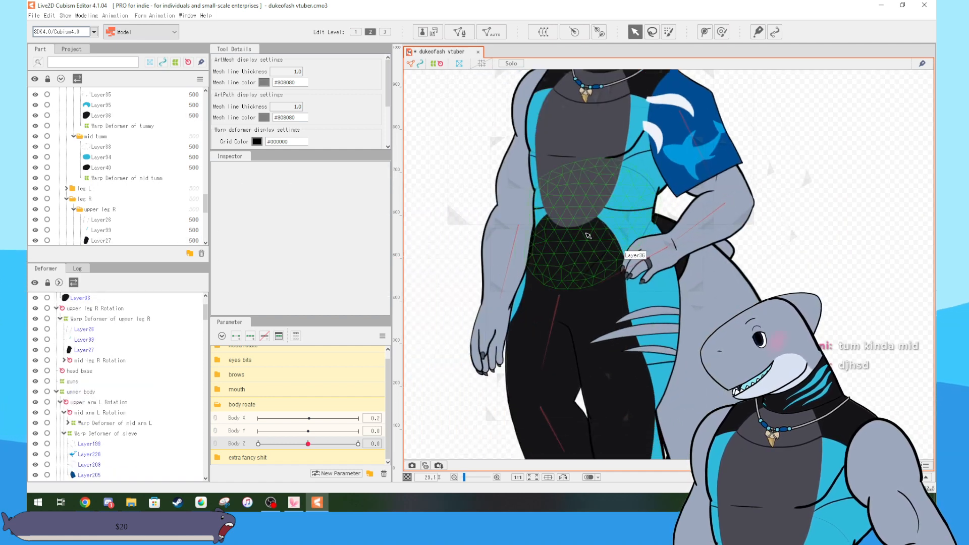
- Try moving the blue upper leg L mesh, Layer97, away from the hip and undo the change
scroll(733, 295, up, 1)
click(631, 288)
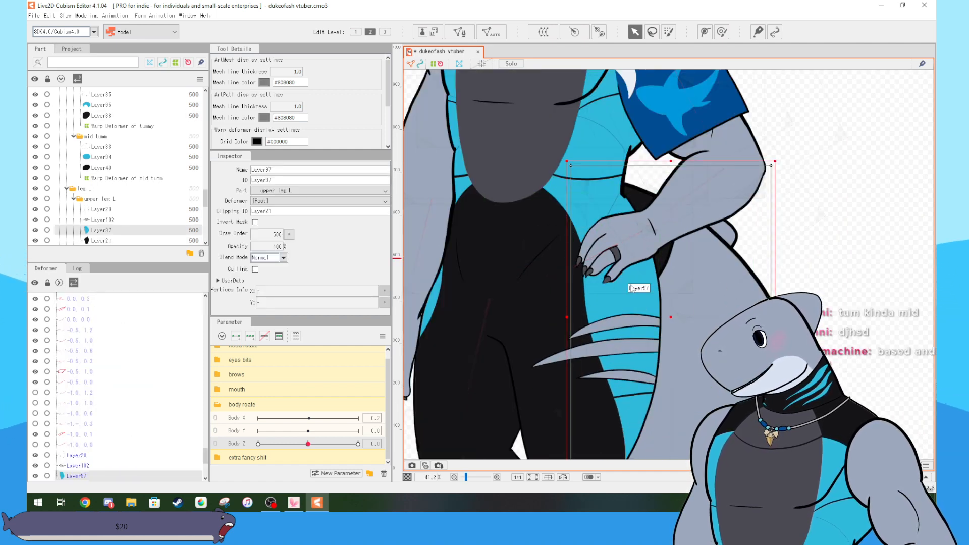
drag(671, 317, 485, 246)
key(ctrl+z)
drag(662, 399, 695, 290)
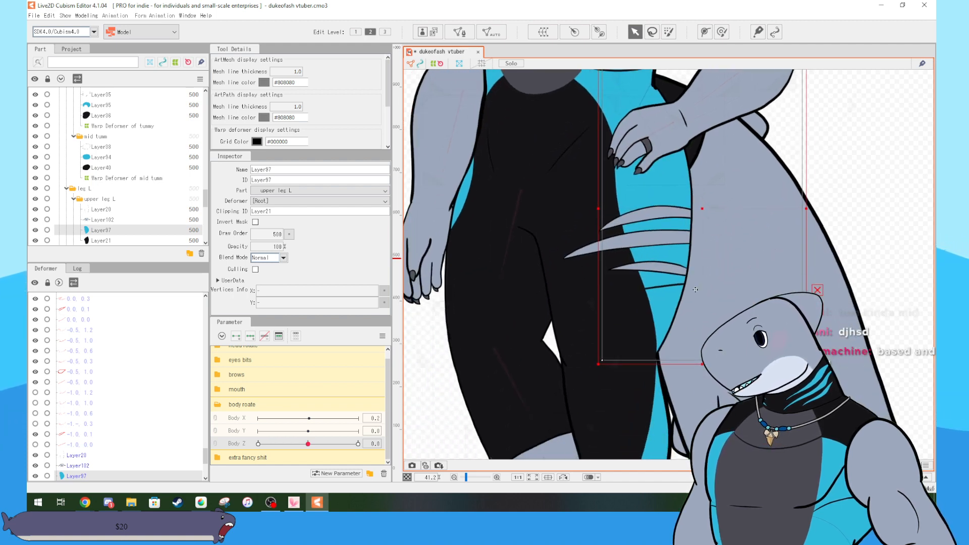
drag(701, 216, 739, 203)
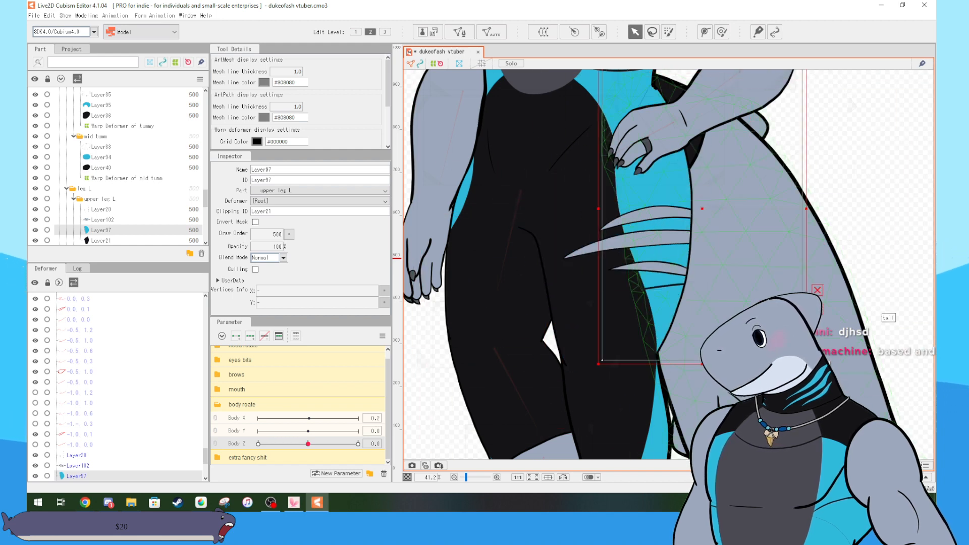
drag(772, 288, 737, 332)
drag(766, 247, 731, 298)
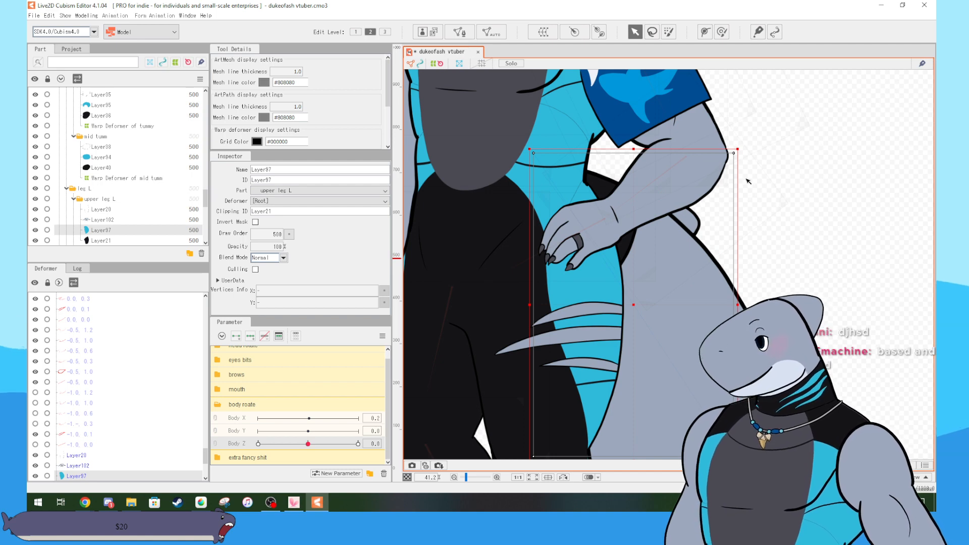
drag(813, 252, 763, 320)
- Locate the shirt folder under torso in the part hierarchy and make it visible on the model
scroll(62, 181, up, 4)
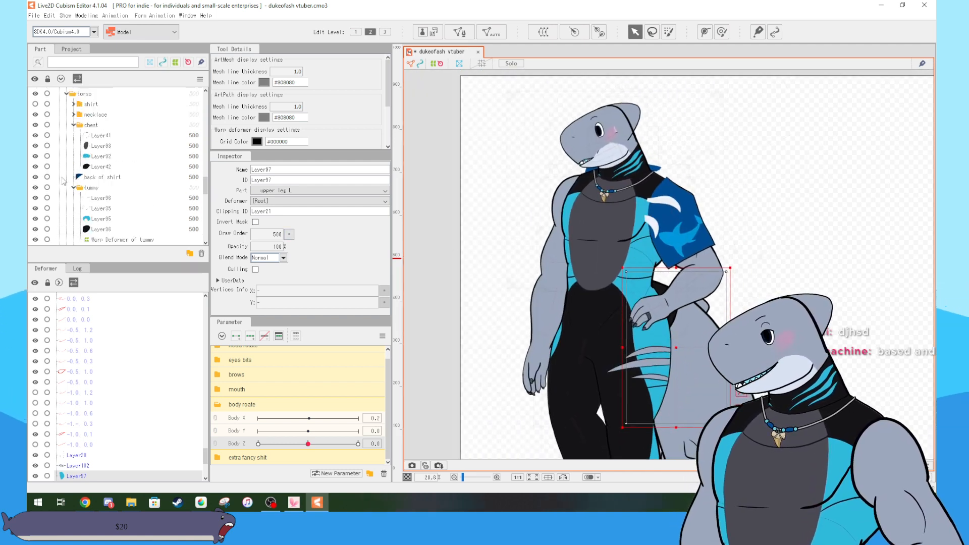
scroll(71, 145, up, 5)
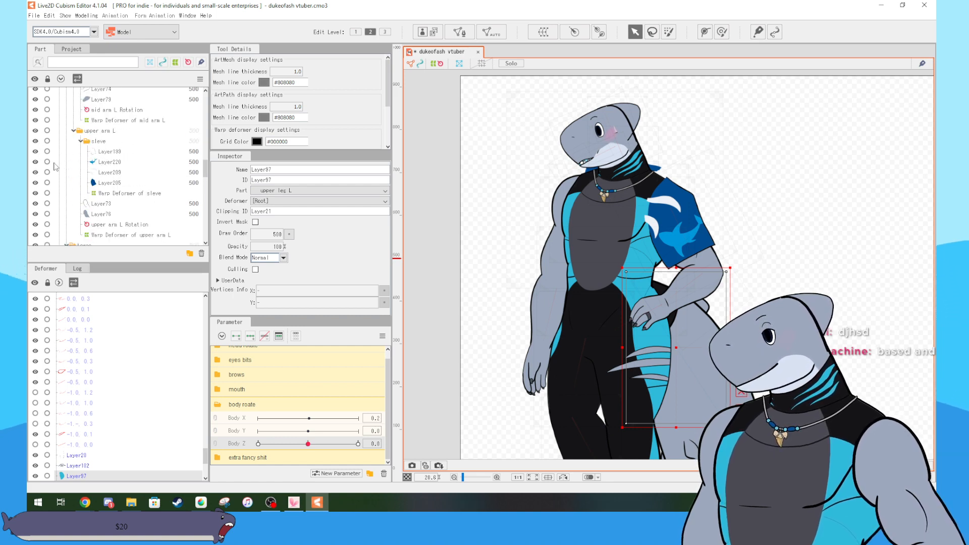
scroll(61, 166, up, 4)
scroll(65, 166, up, 8)
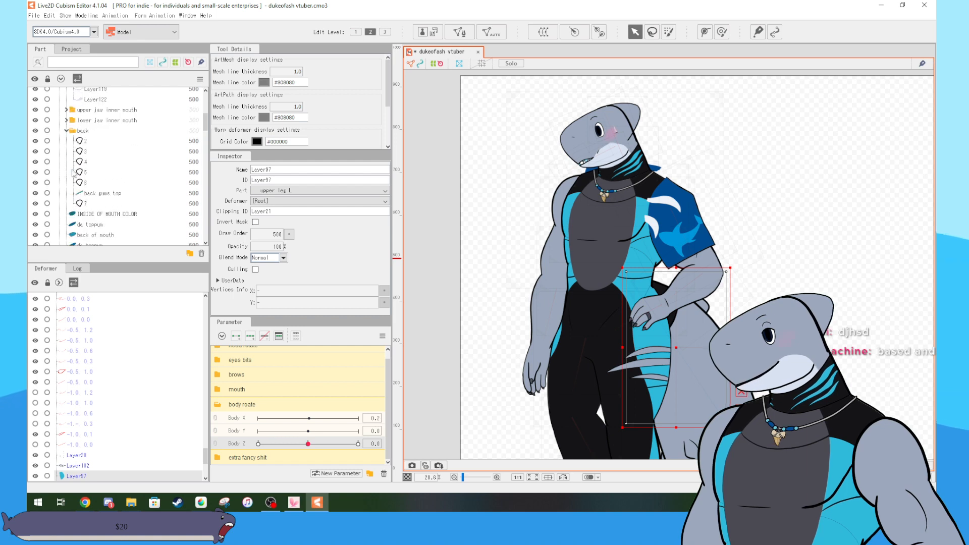
scroll(81, 171, down, 15)
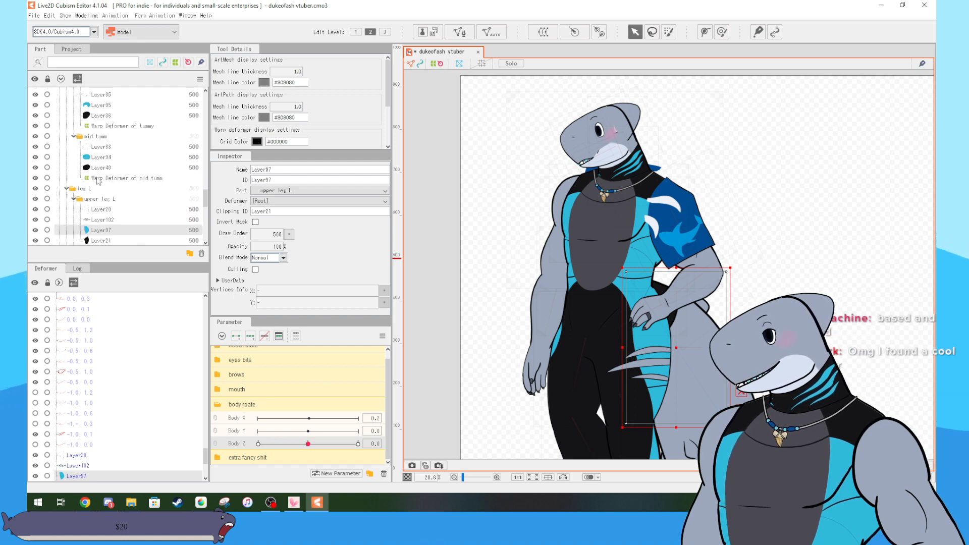
scroll(98, 182, down, 5)
scroll(96, 180, up, 6)
click(93, 178)
scroll(88, 175, up, 8)
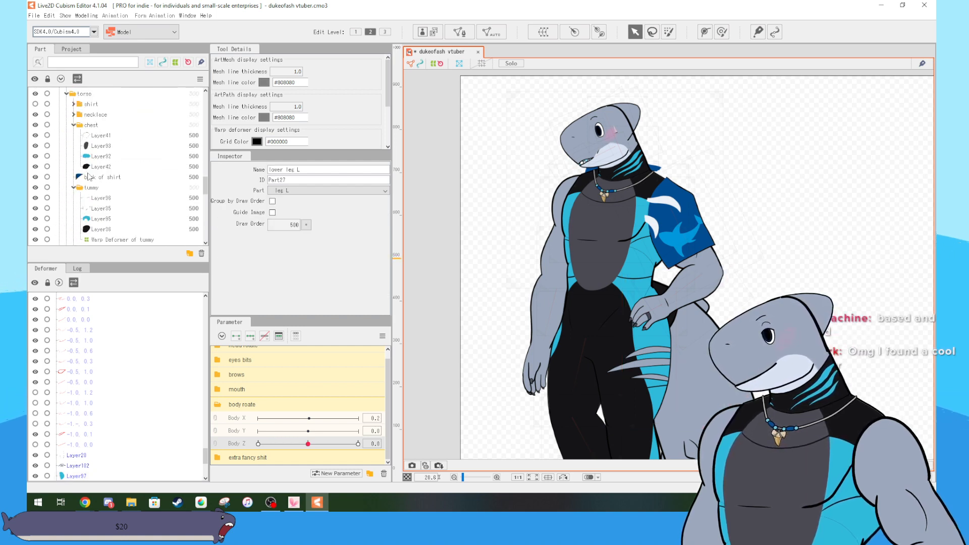
scroll(83, 173, down, 4)
scroll(78, 170, up, 4)
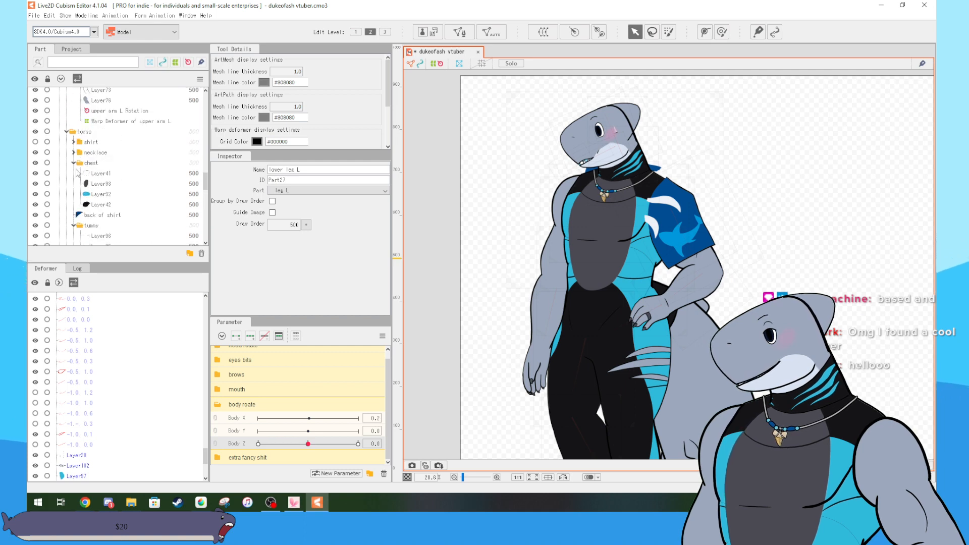
click(35, 142)
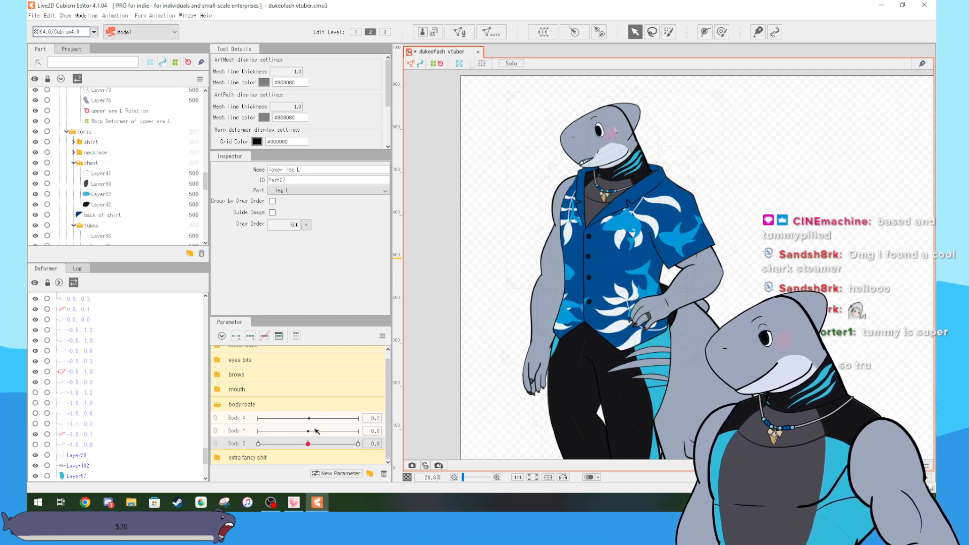
- Expand the "extra fancy shit" parameter group, set Tail Wiggles to -30.0 and set shirt to 10.0
click(218, 404)
click(218, 419)
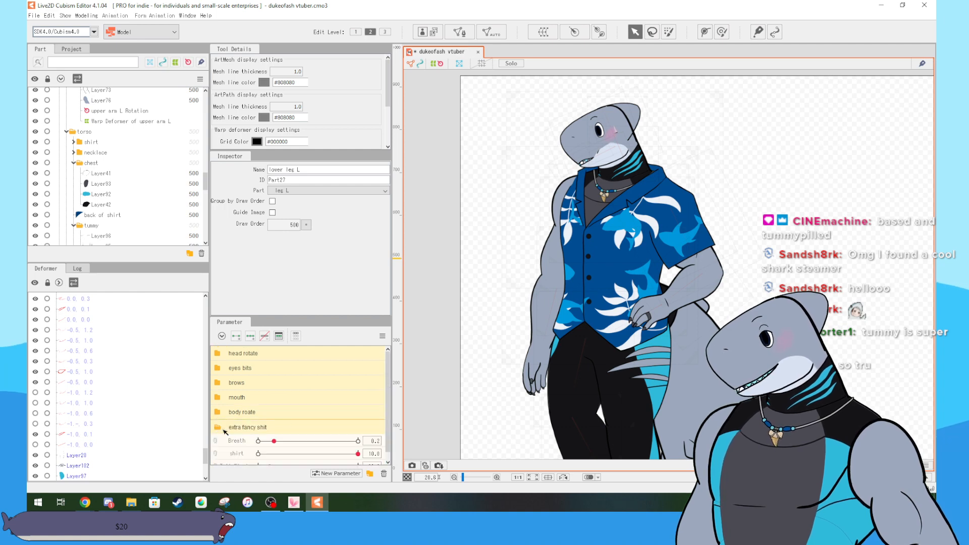
mouse_move(358, 446)
mouse_down()
mouse_move(263, 446)
mouse_move(356, 455)
mouse_up()
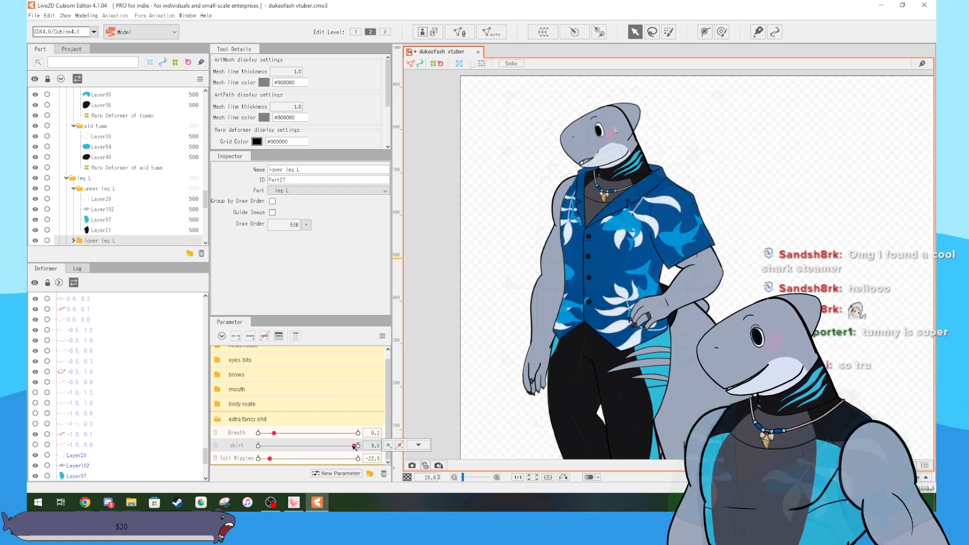
click(270, 458)
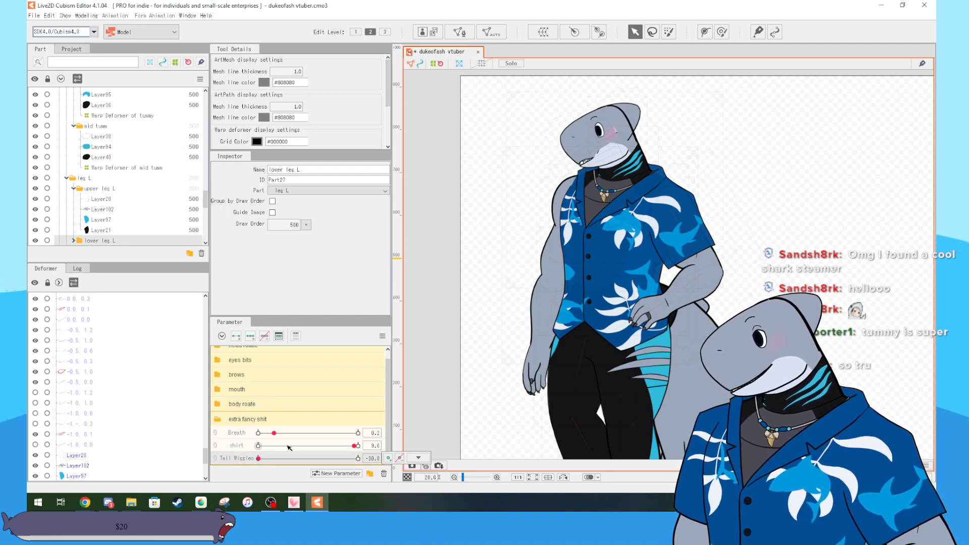
click(358, 446)
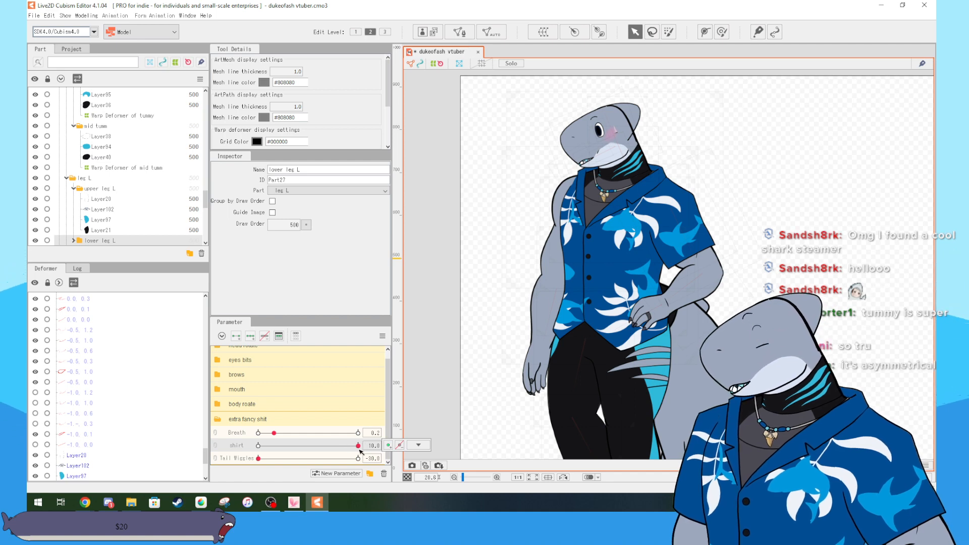
- Preview the shirt toggle by taking the shirt parameter down to 0.0 and back up to 10.0
drag(358, 446, 227, 457)
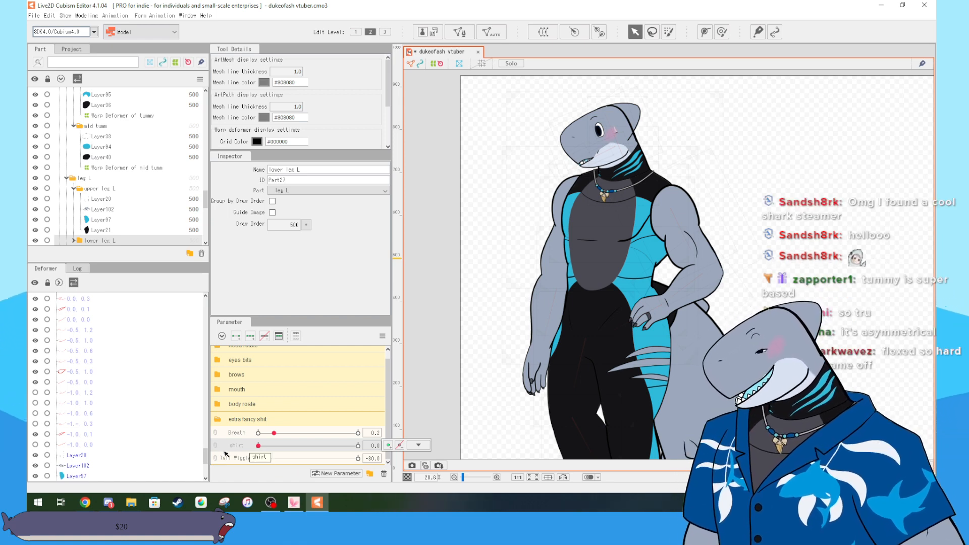
drag(259, 447, 352, 446)
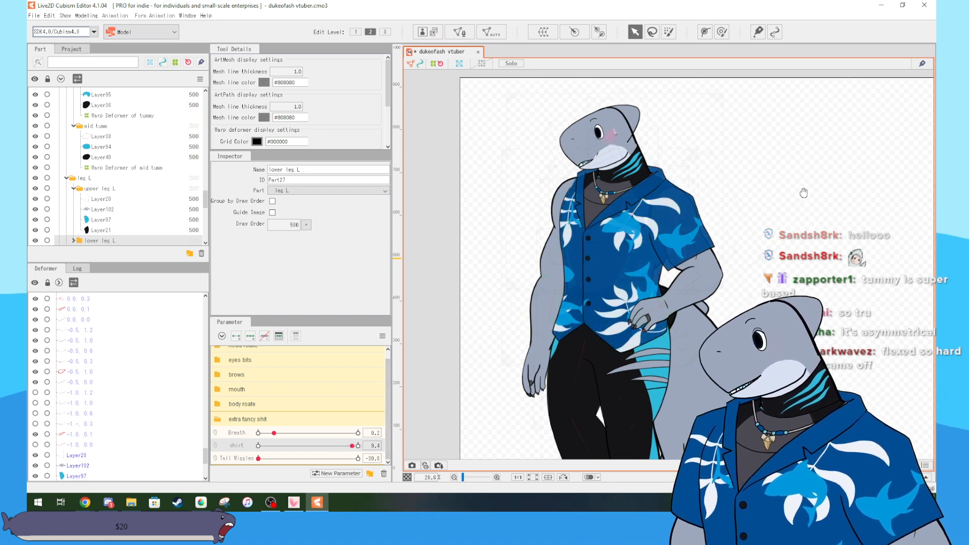
scroll(731, 303, up, 2)
drag(349, 445, 358, 445)
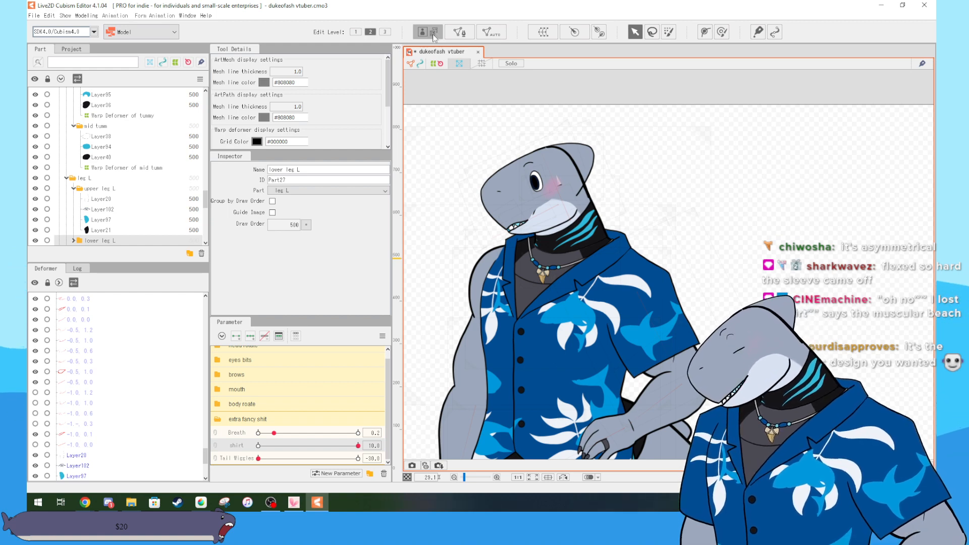
- Inspect the model's texture atlas, close it unchanged, and point out the runtime export option for a moc3 file
click(433, 34)
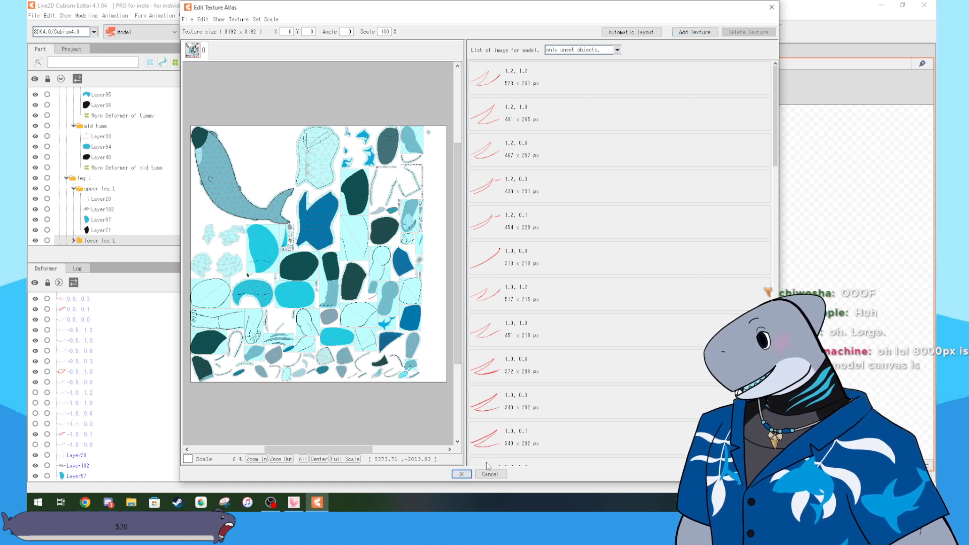
click(772, 7)
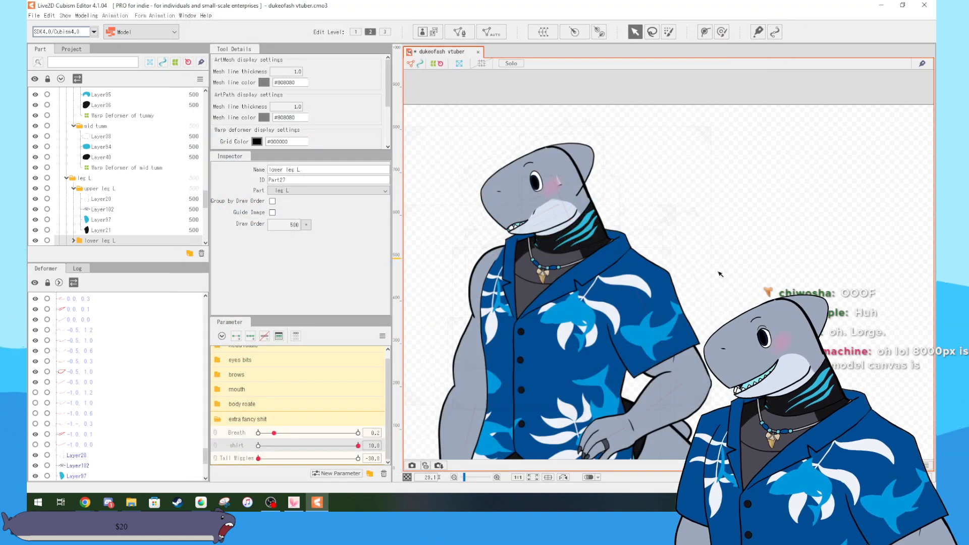
click(35, 15)
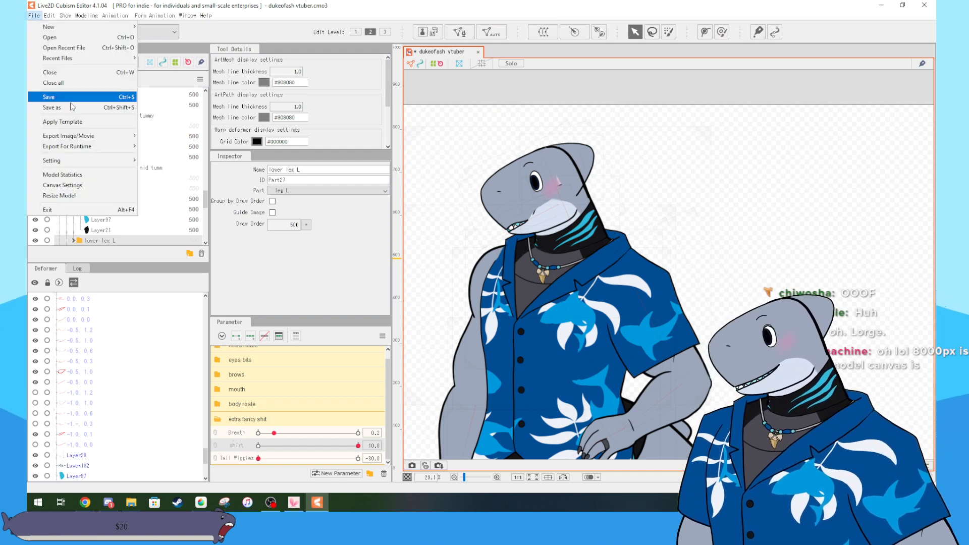
mouse_move(126, 152)
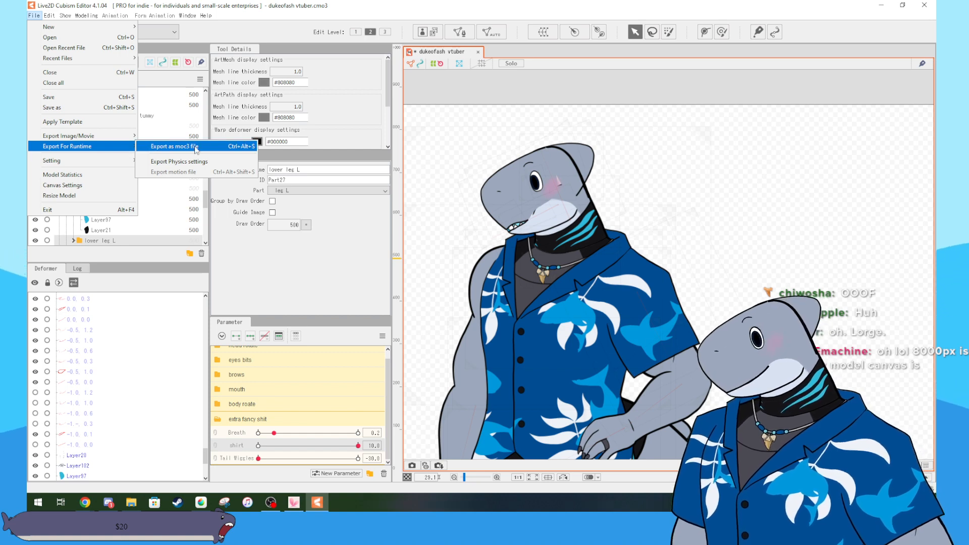
click(690, 97)
click(690, 97)
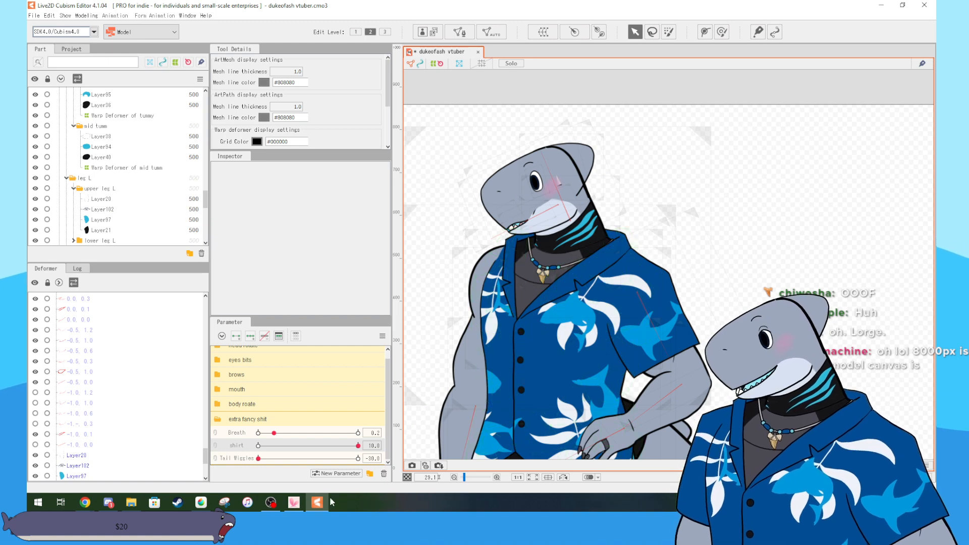
- Switch to VTube Studio and scale the shark model down until its full body is in view
key(alt+Tab)
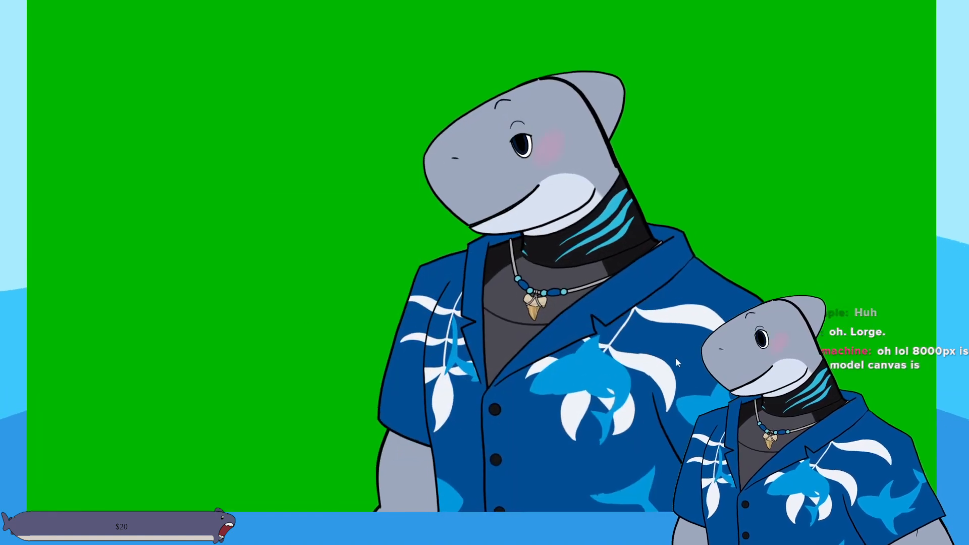
scroll(459, 395, down, 6)
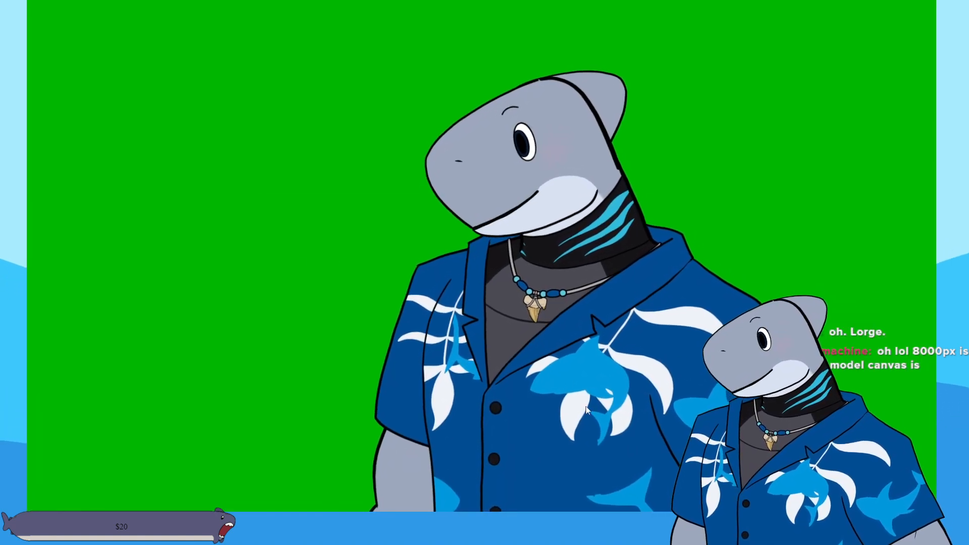
scroll(549, 391, down, 3)
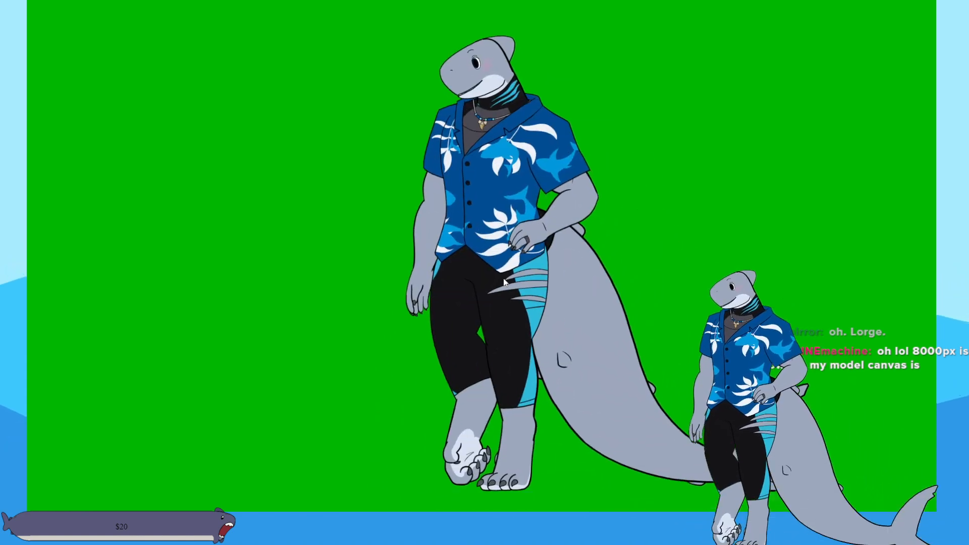
- Show the VTube Studio controls, read the instructions for importing your own model, and dismiss them
double_click(323, 317)
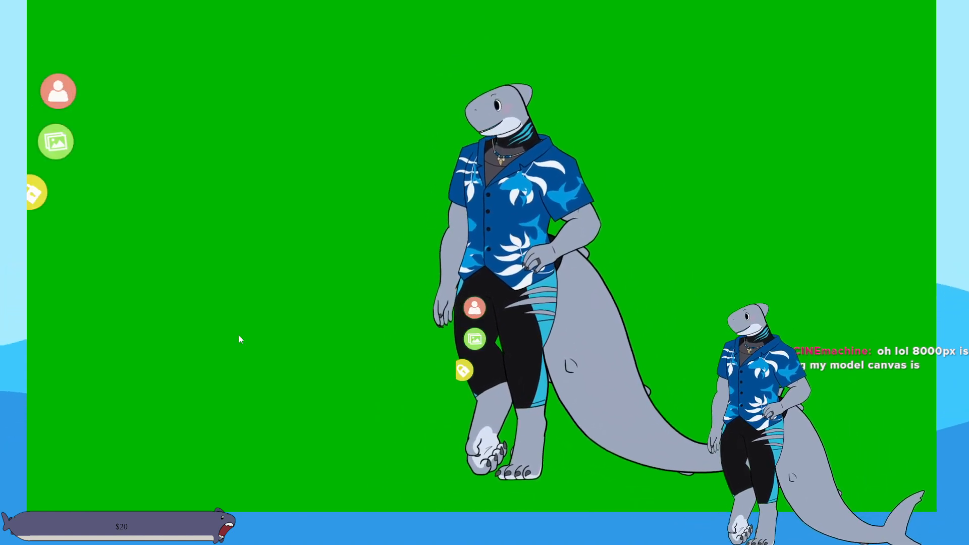
click(51, 89)
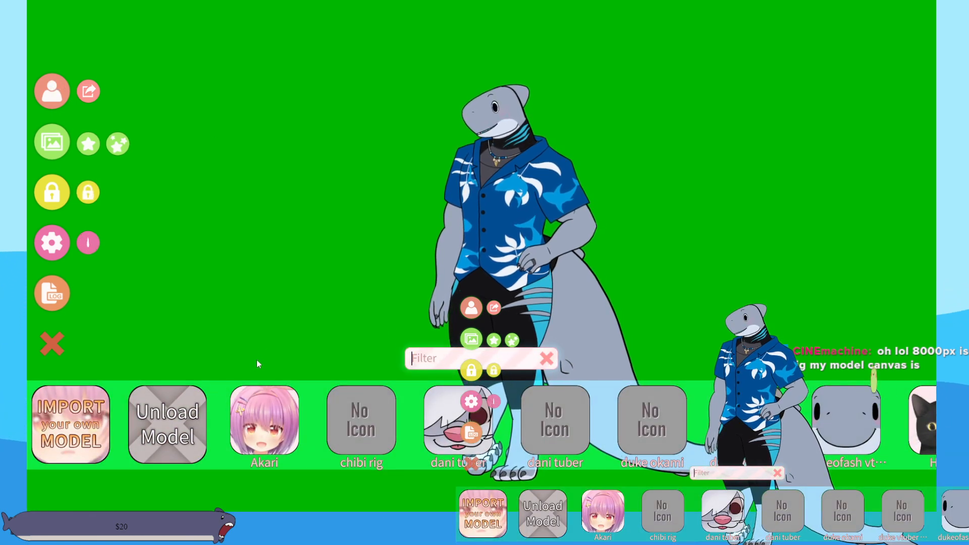
click(70, 424)
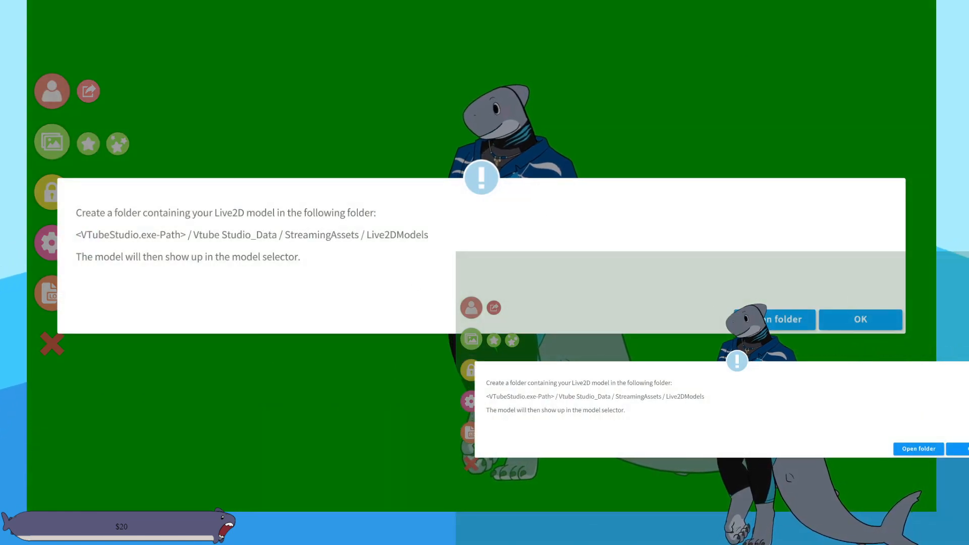
key(Return)
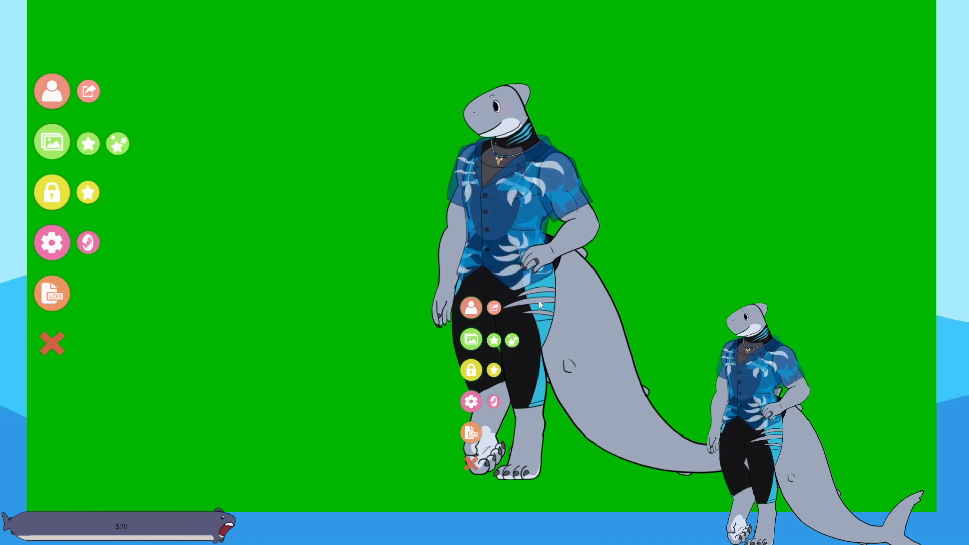
- Bring up the big shark rig folder, enter dukeofash_vtuber TEST 11, and open the dukeofash_vtuber moc3 file
key(super)
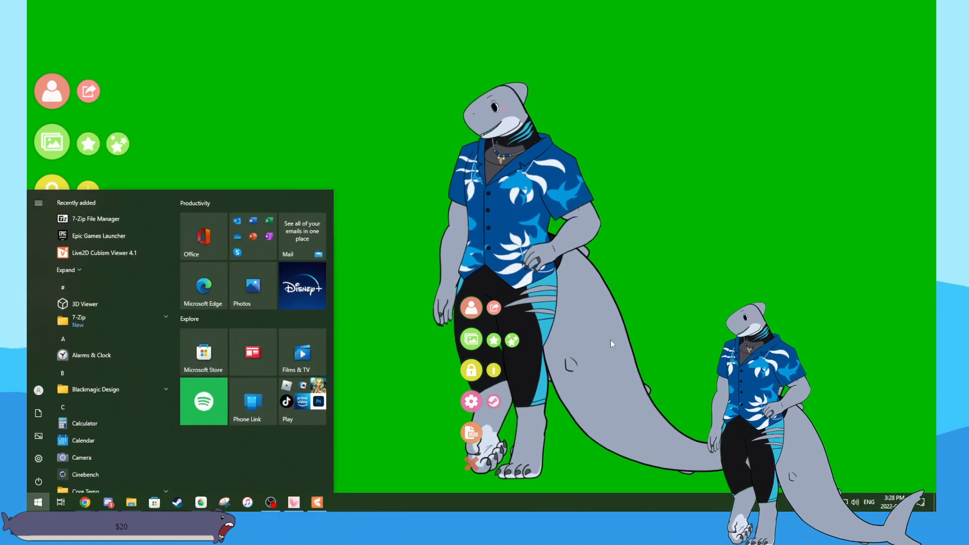
key(super)
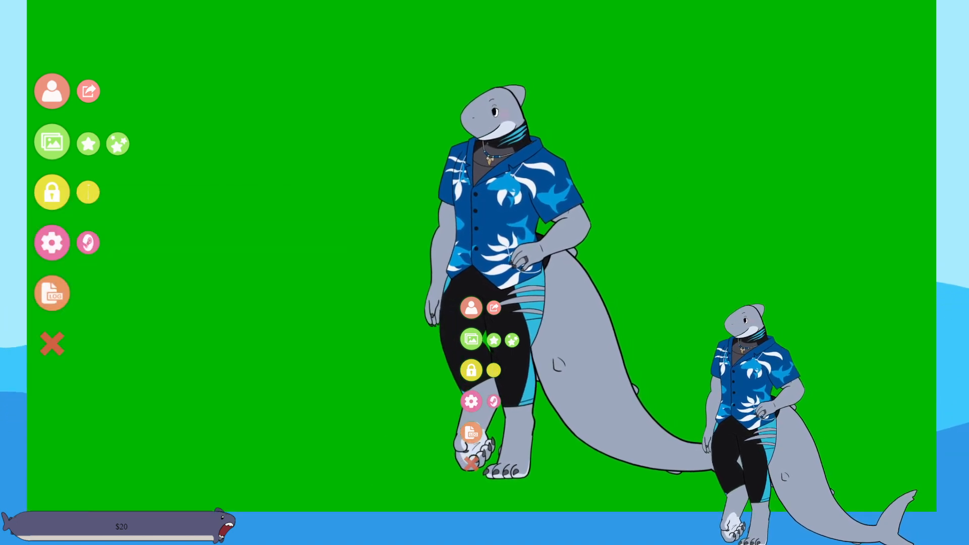
drag(968, 134, 890, 105)
drag(967, 115, 473, 116)
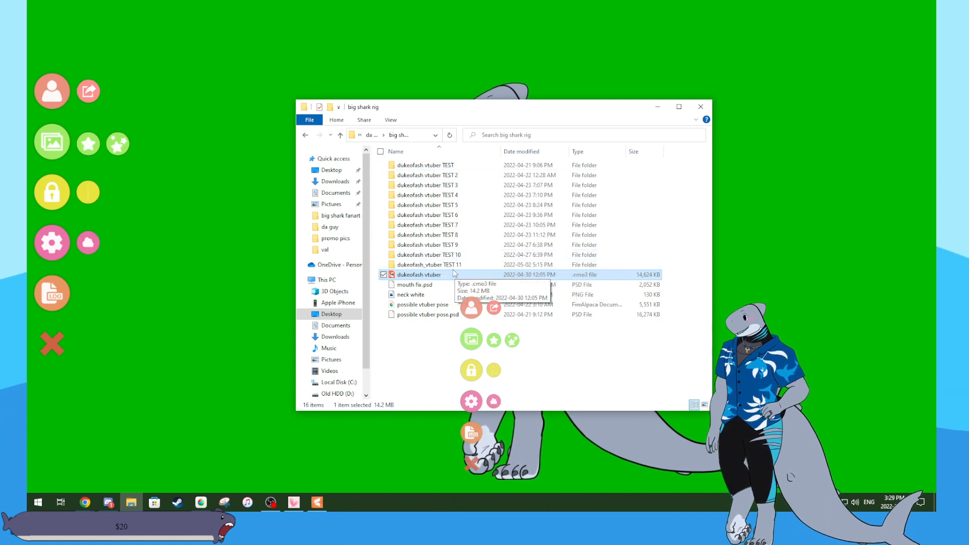
double_click(453, 264)
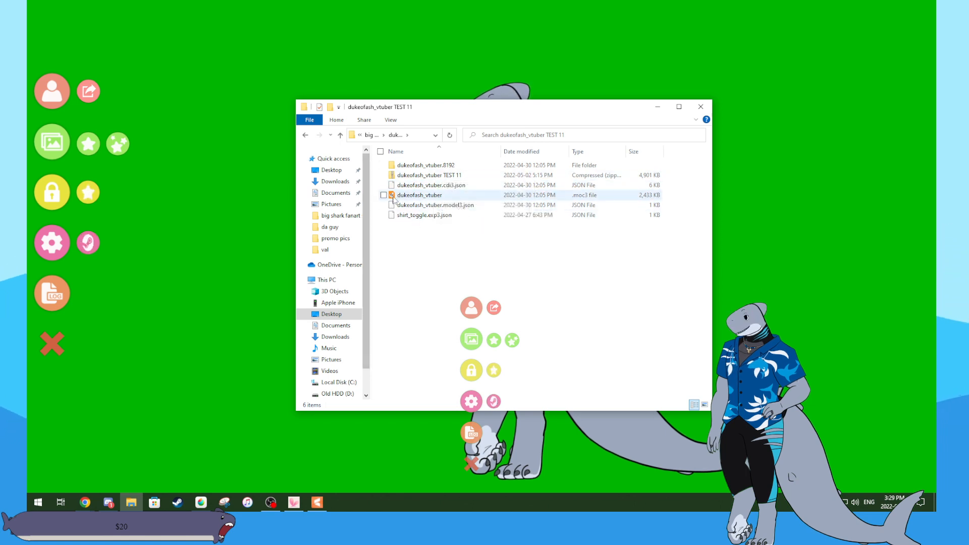
double_click(475, 198)
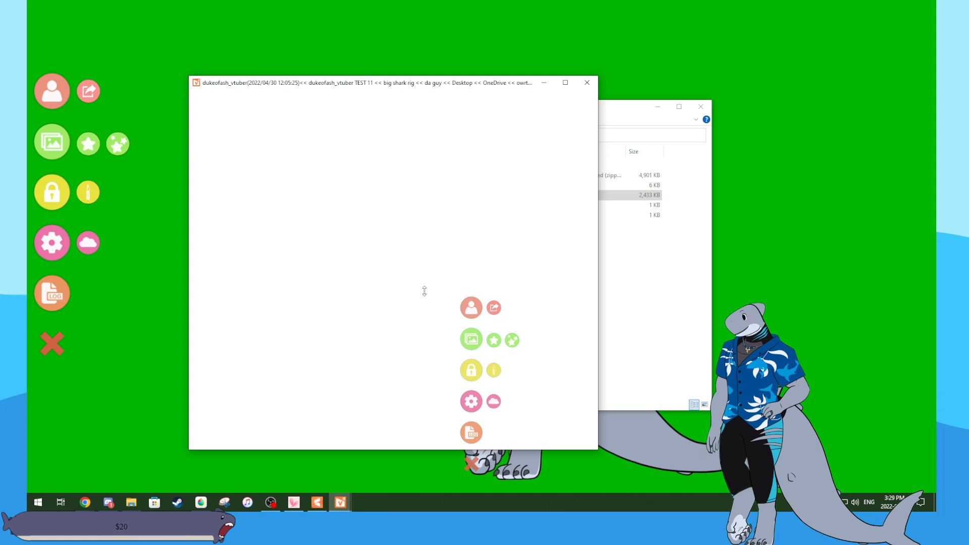
- Load the dukeofash_vtuber moc3 entry in the viewer and look through its parameters down to the shirt and tail ones
drag(418, 84, 486, 65)
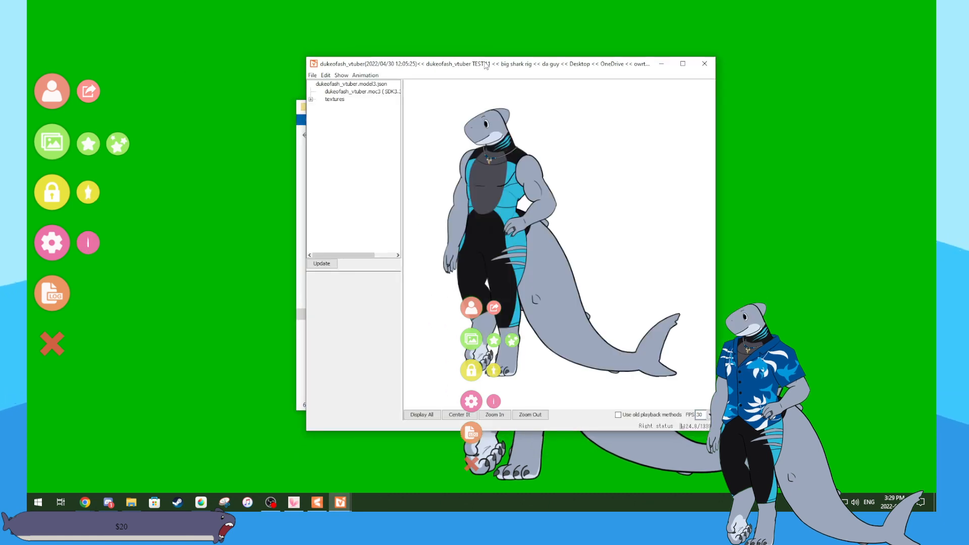
click(343, 92)
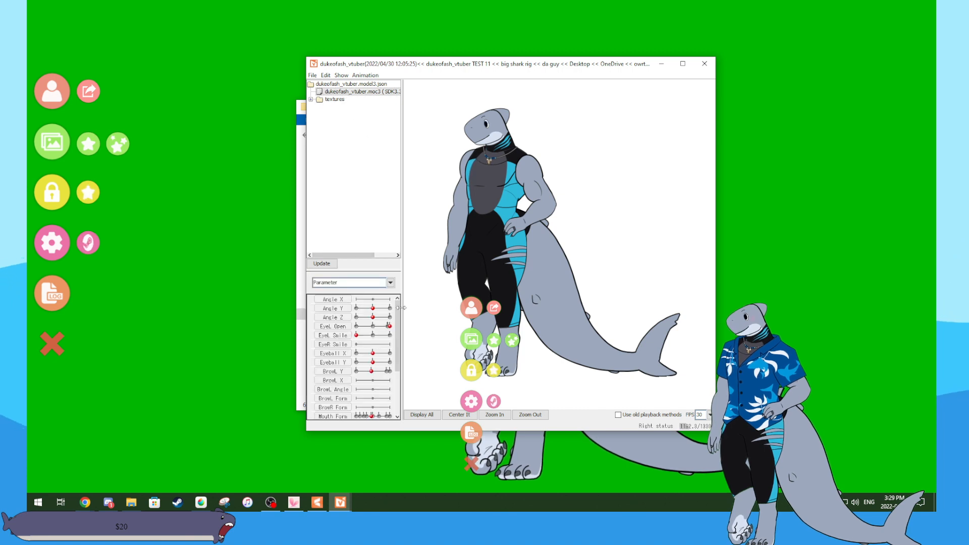
scroll(398, 315, down, 3)
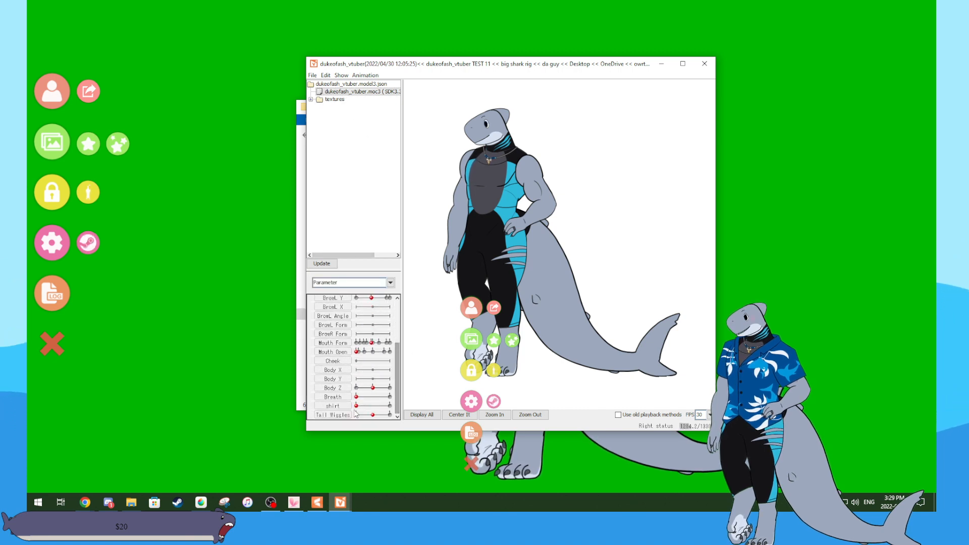
- Add an expression to the model, using shirt as both the file name and the expression name
click(311, 75)
mouse_move(336, 91)
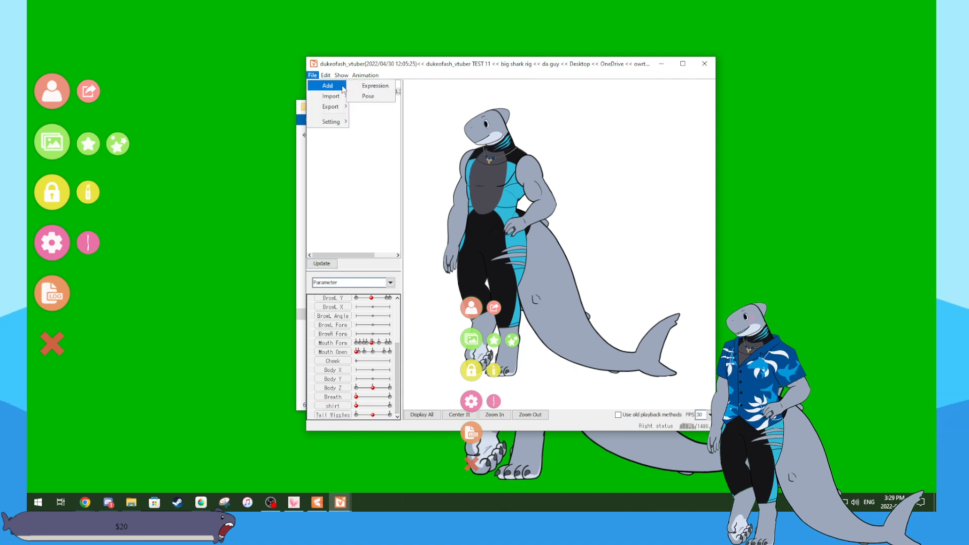
click(376, 86)
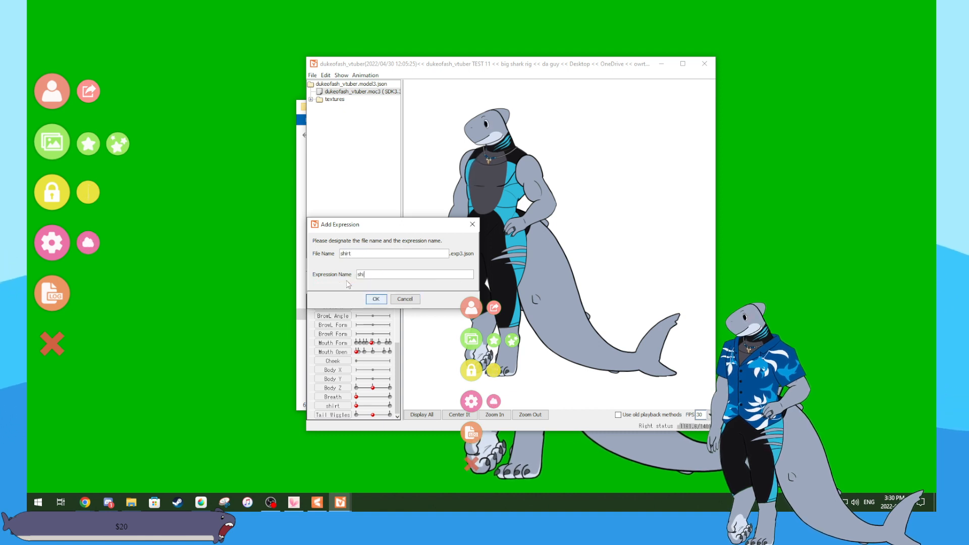
click(376, 299)
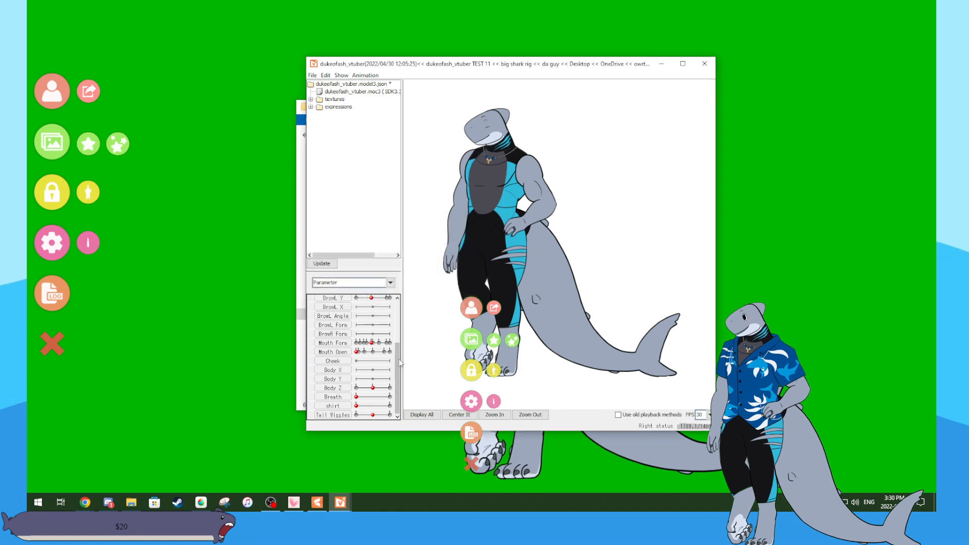
- Include the shirt parameter at its maximum in the shirt expression and enable a 1000 ms fade-in
drag(361, 406, 396, 410)
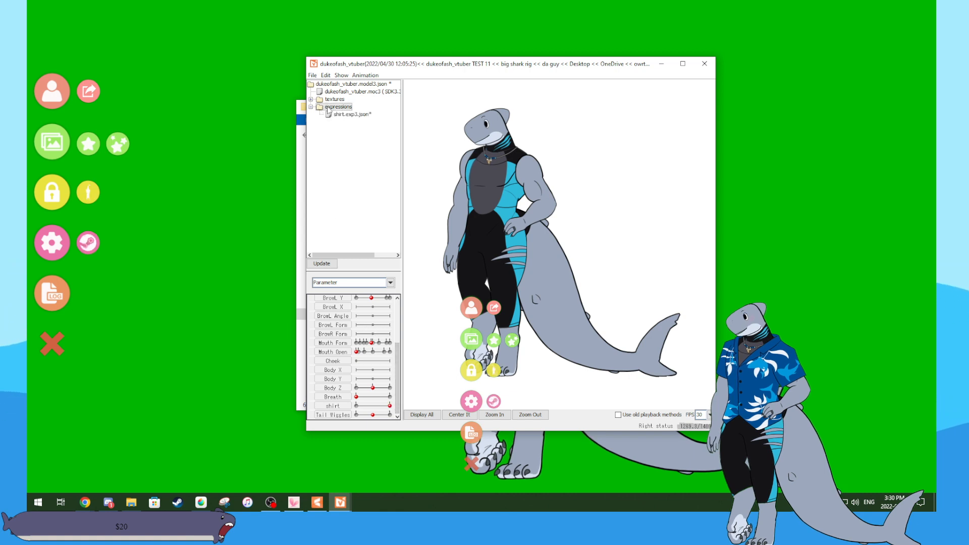
click(352, 115)
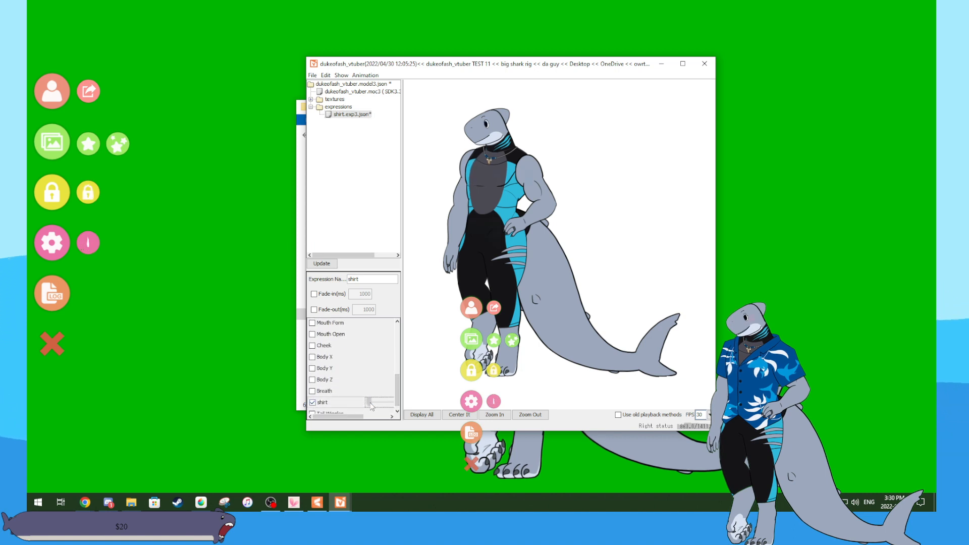
drag(372, 407, 424, 408)
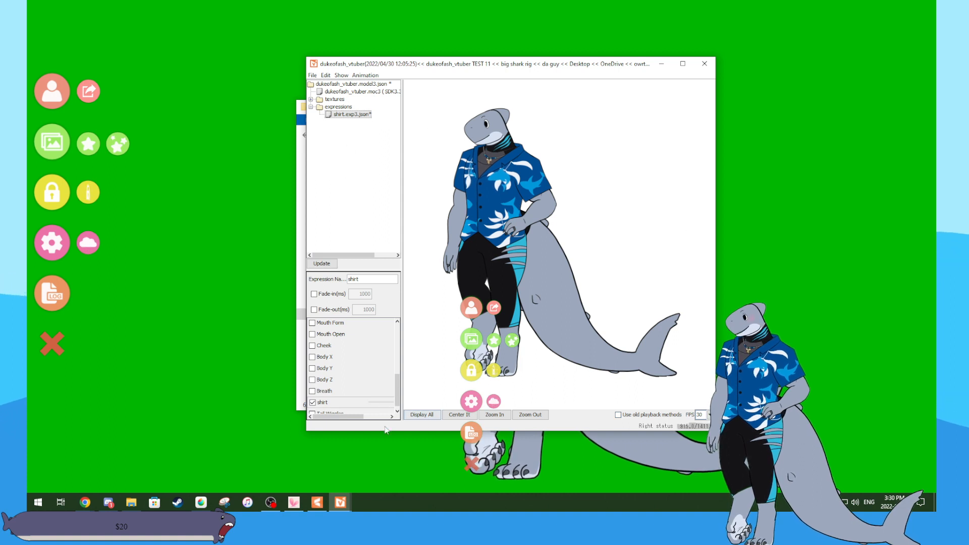
scroll(397, 391, down, 1)
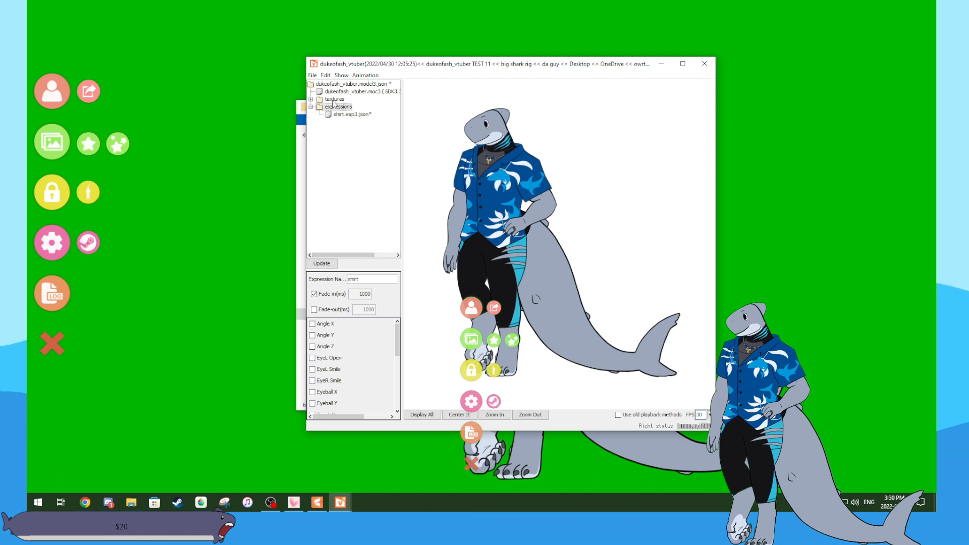
- Close the model without saving the expression changes, then close Cubism Viewer and the model's folder window
click(704, 63)
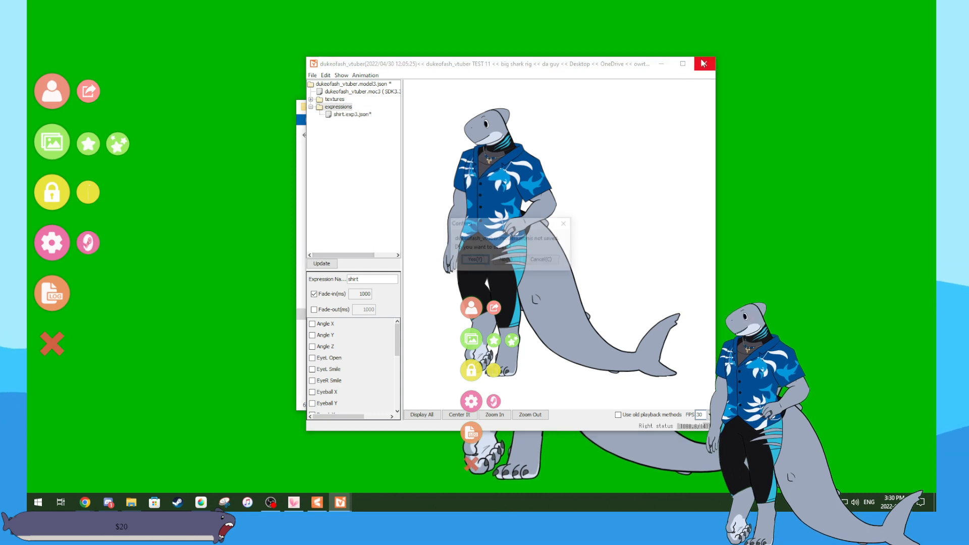
click(479, 262)
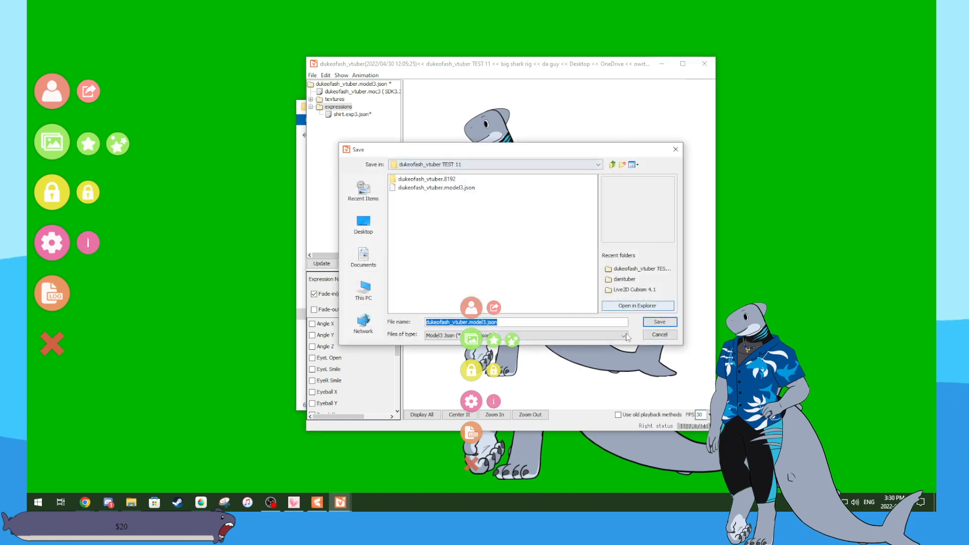
click(648, 323)
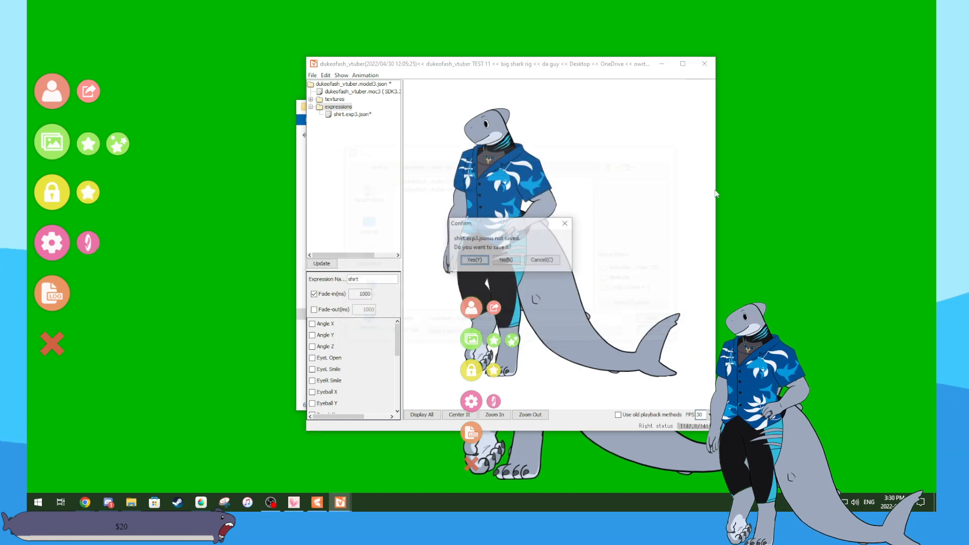
click(549, 262)
click(703, 63)
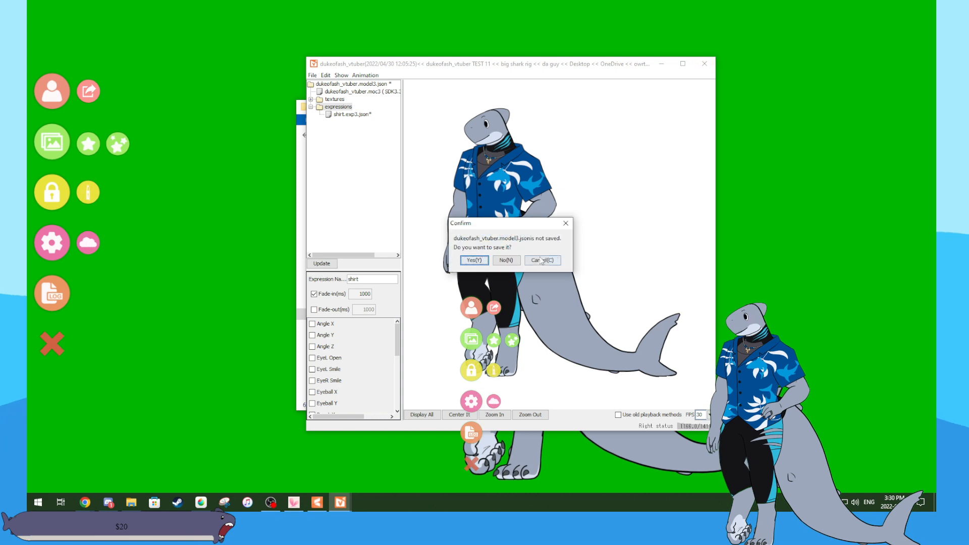
click(516, 262)
click(514, 262)
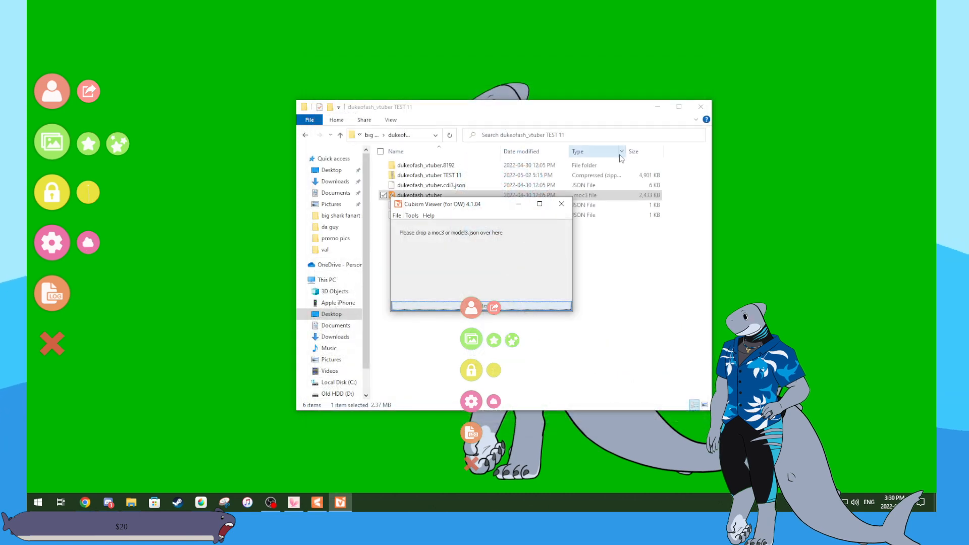
click(561, 205)
click(701, 107)
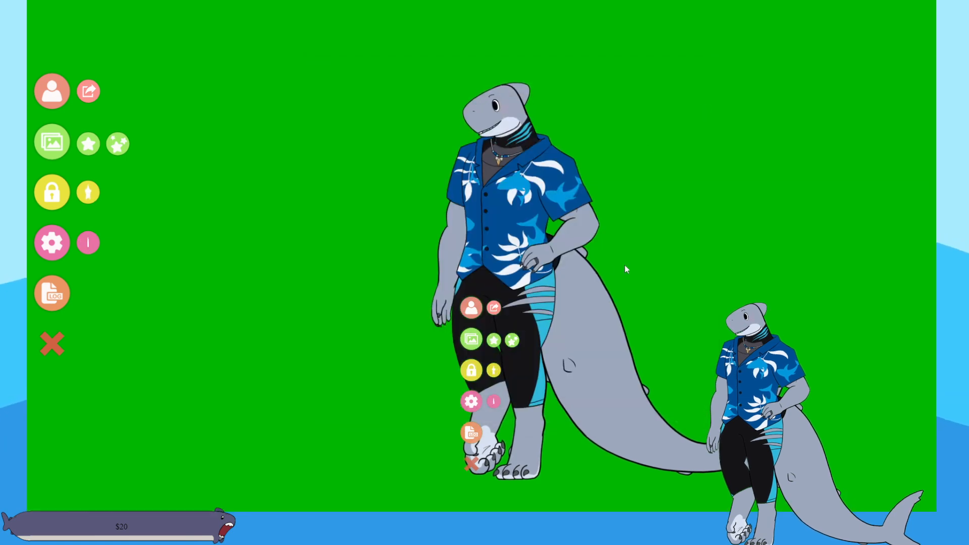
- Browse the available models in VTube Studio and enlarge the shark until its head and torso fill the view
click(57, 92)
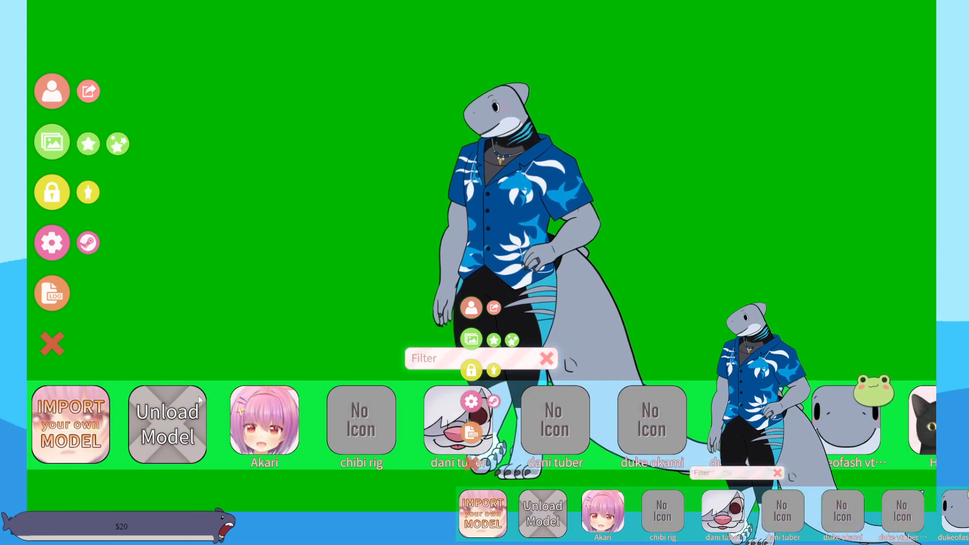
scroll(552, 389, down, 5)
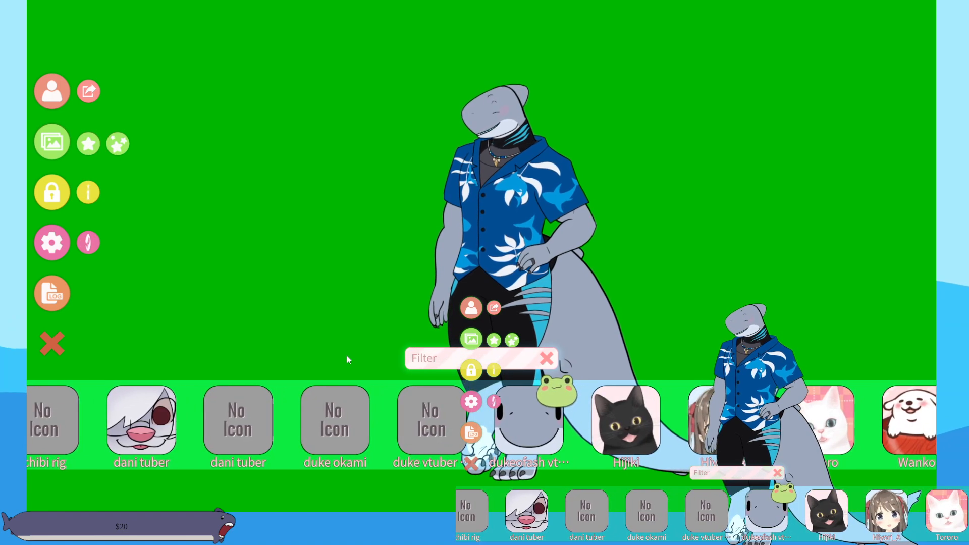
scroll(452, 284, up, 10)
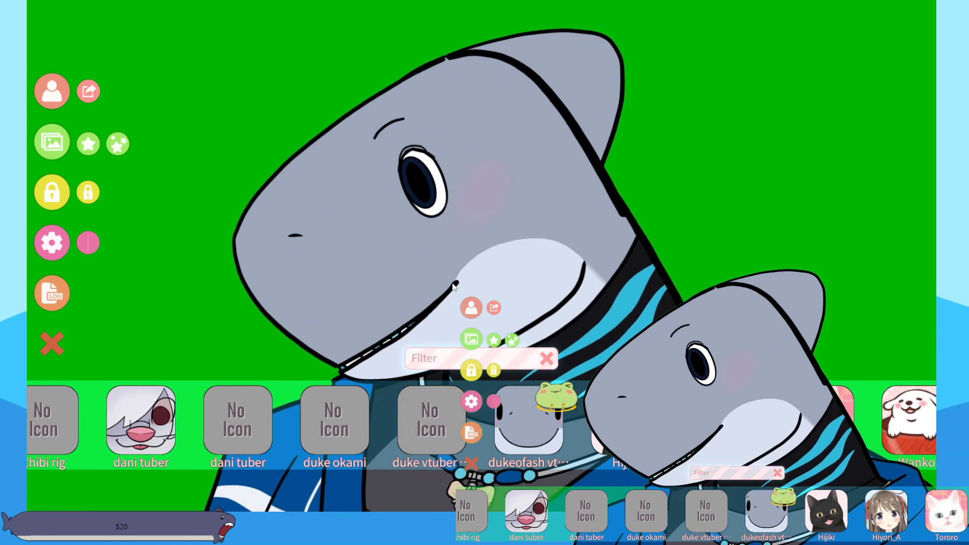
scroll(452, 283, down, 10)
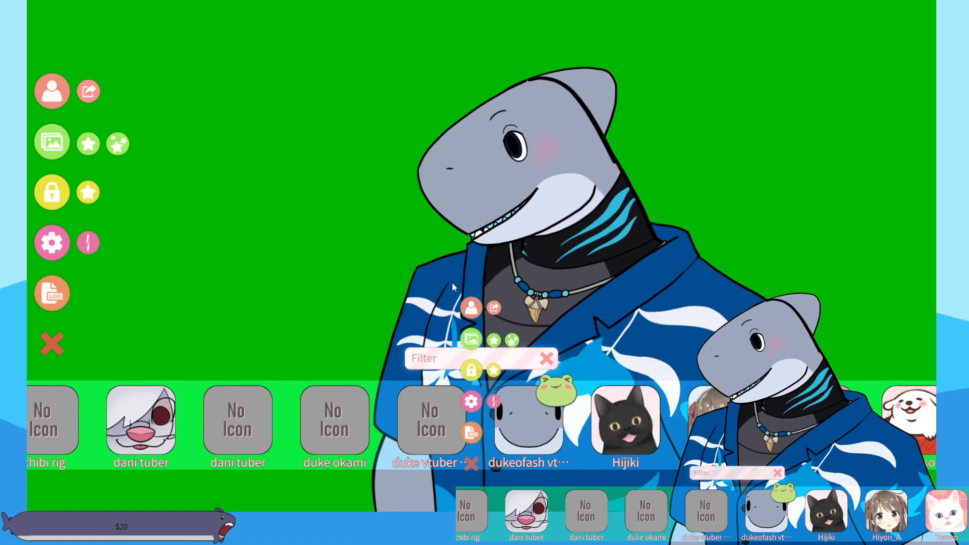
click(53, 91)
click(53, 91)
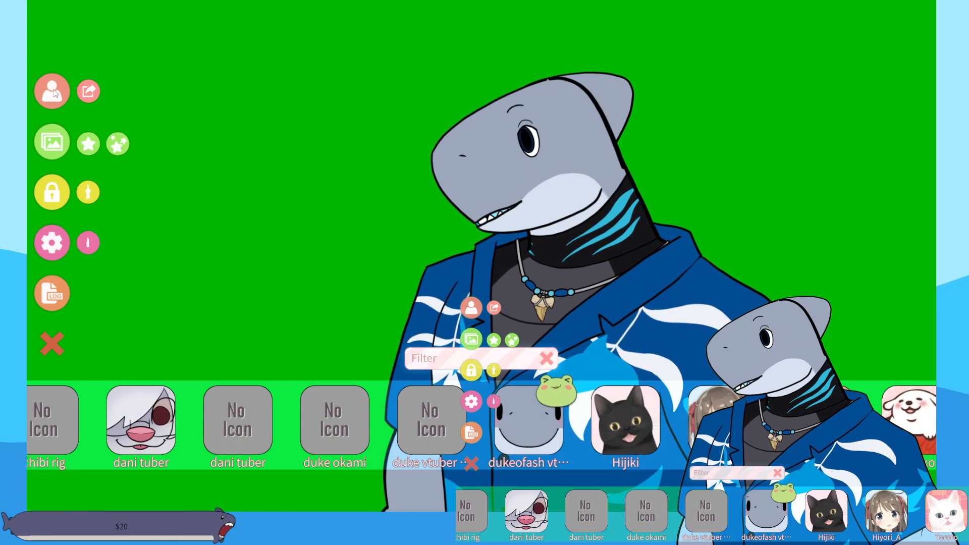
- Show the icon choices for the dukeofash vtuber model, cancel the selection, and leave the model settings
click(55, 244)
scroll(829, 93, up, 3)
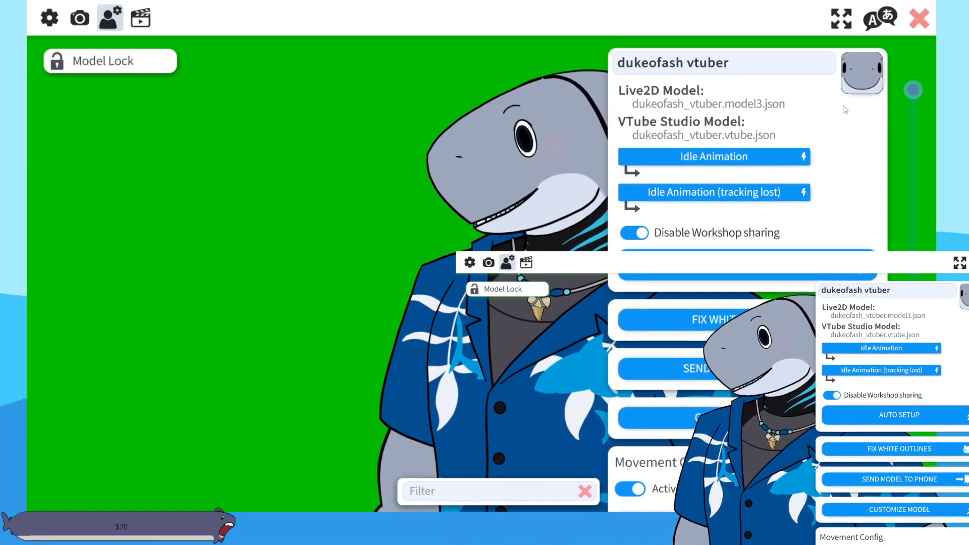
click(853, 71)
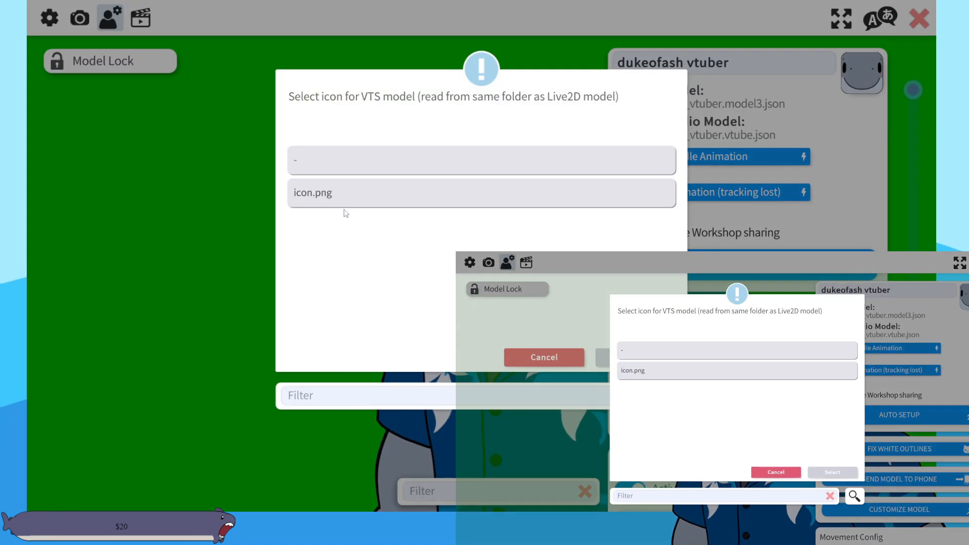
click(561, 361)
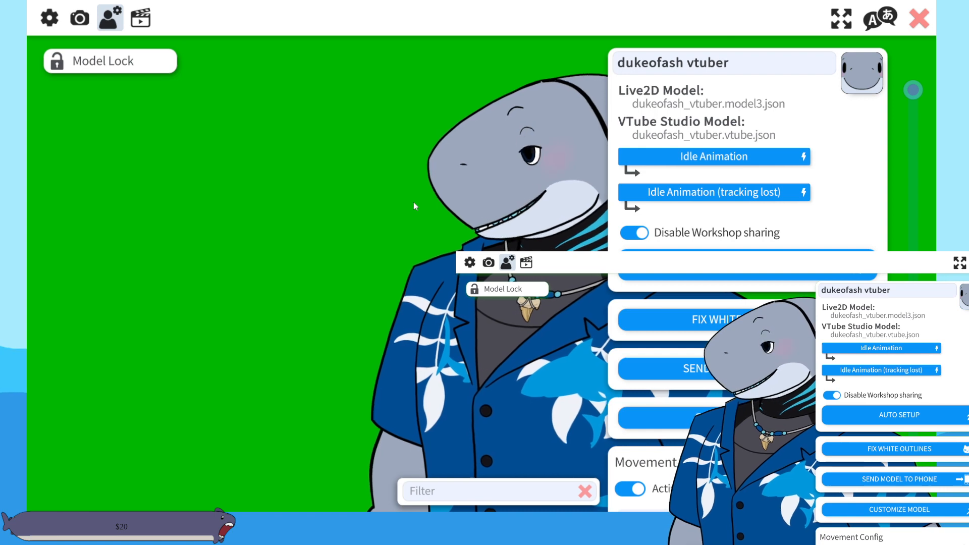
click(925, 20)
double_click(310, 179)
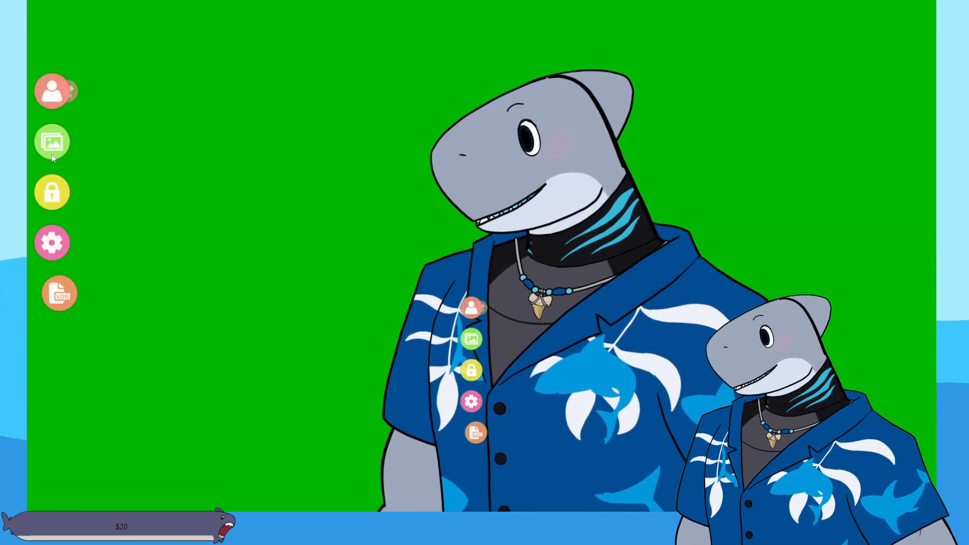
- Open the model's hotkey settings and review the existing hotkeys down to the unnamed one
click(44, 239)
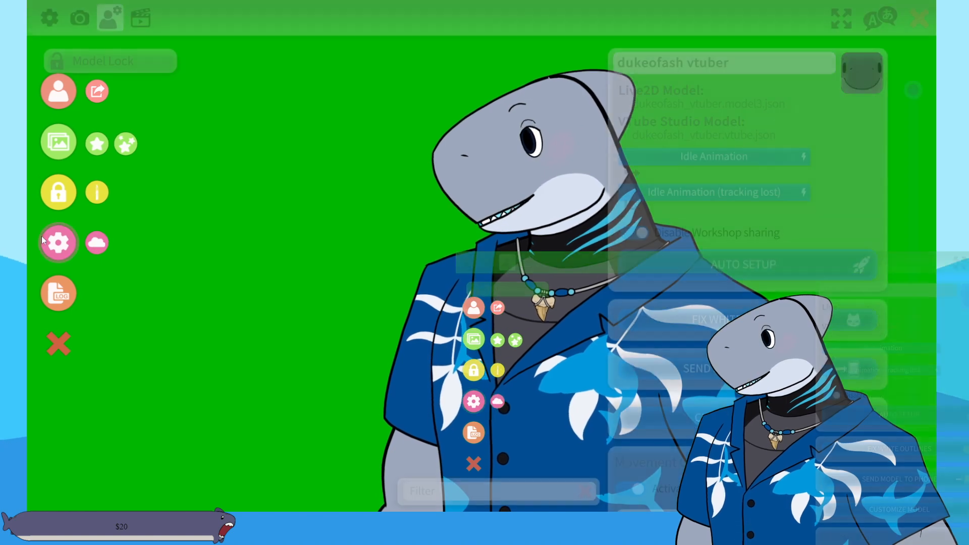
click(140, 18)
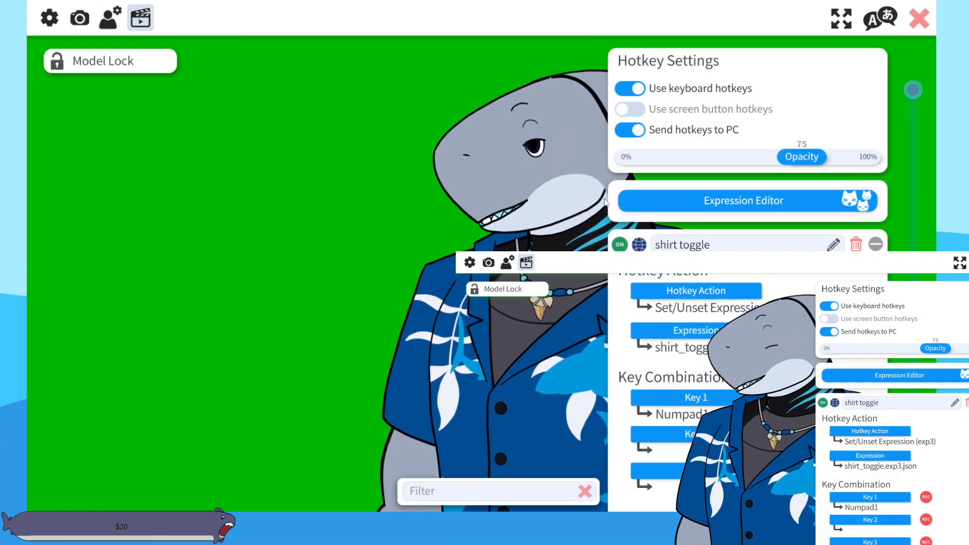
scroll(846, 246, down, 2)
scroll(846, 246, up, 3)
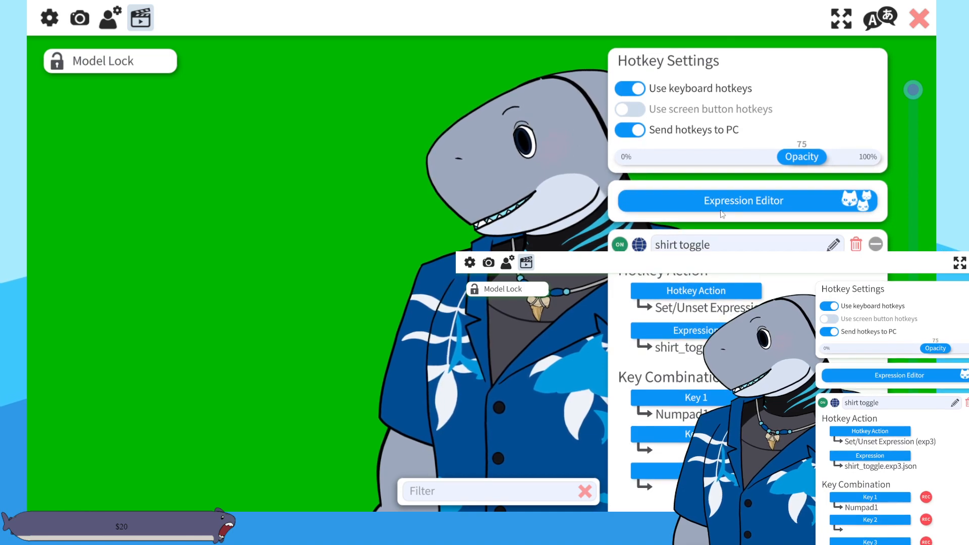
scroll(721, 214, down, 12)
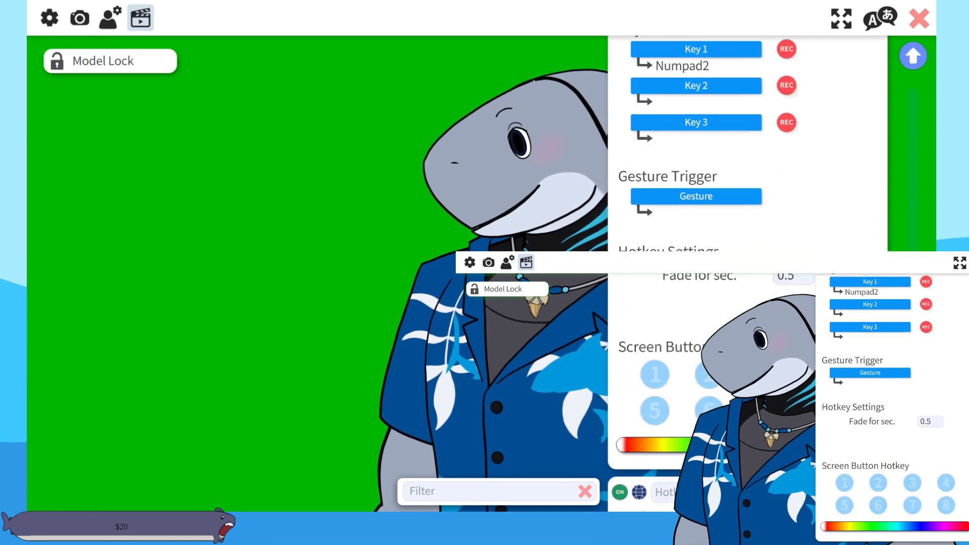
scroll(721, 214, down, 8)
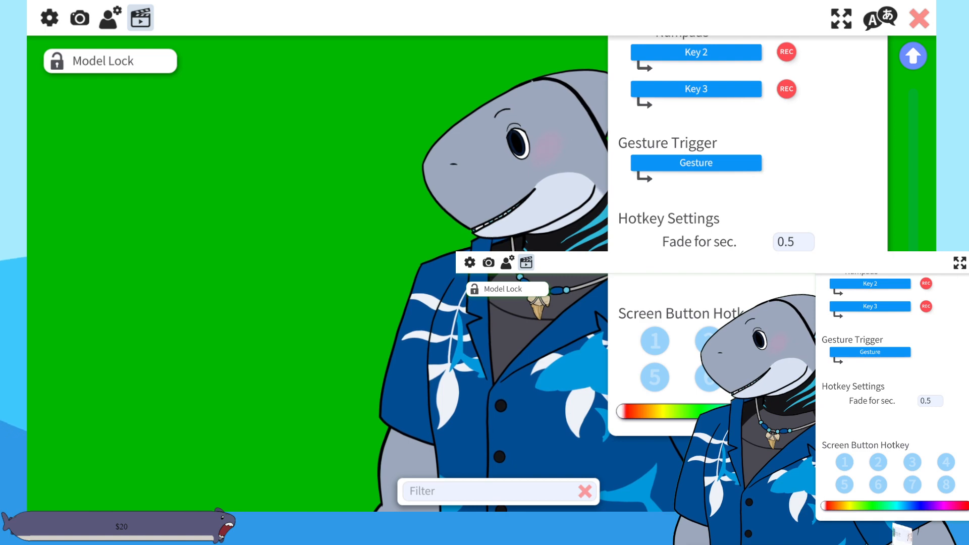
scroll(709, 218, down, 10)
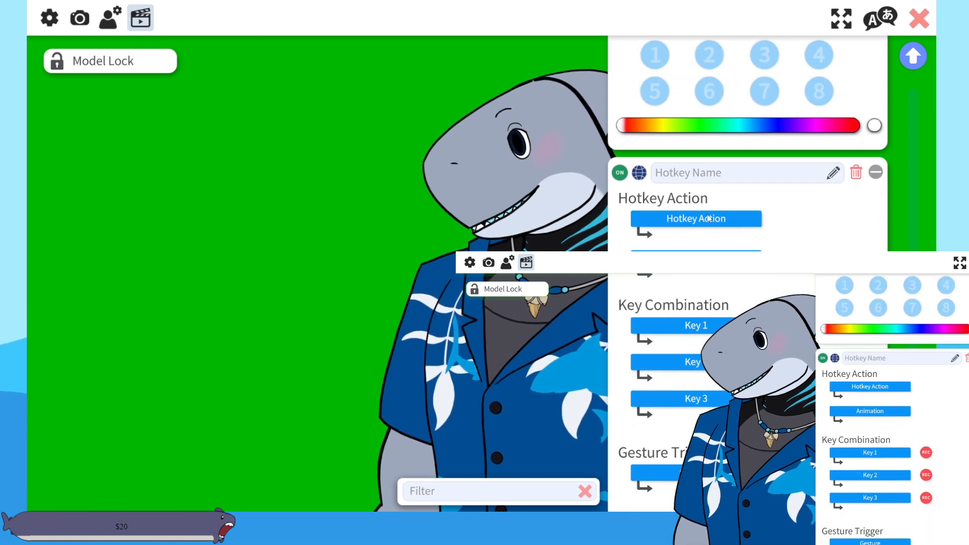
- Set the unnamed hotkey's action to Set/Unset Expression (exp3) and show its expression choices, cancelling without selecting one
click(708, 218)
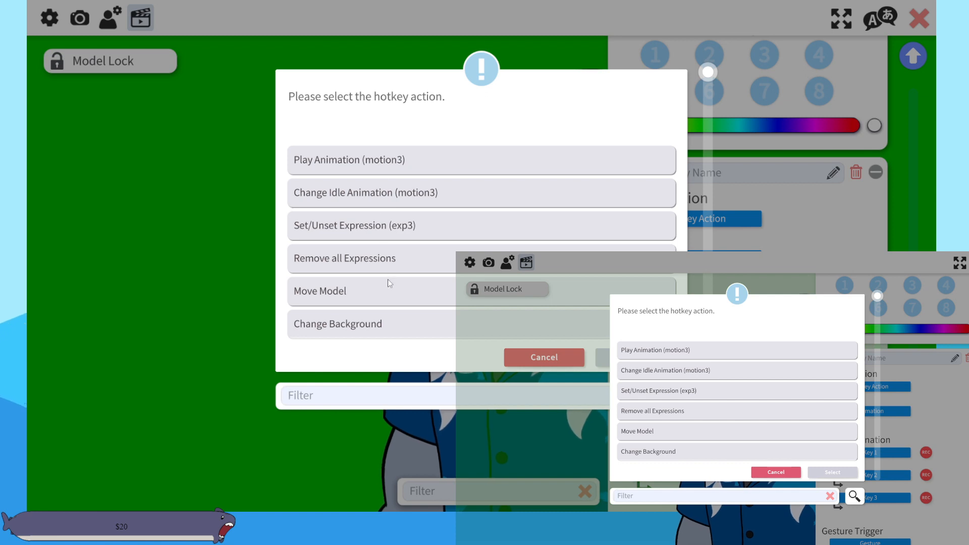
scroll(387, 280, down, 3)
scroll(379, 288, up, 3)
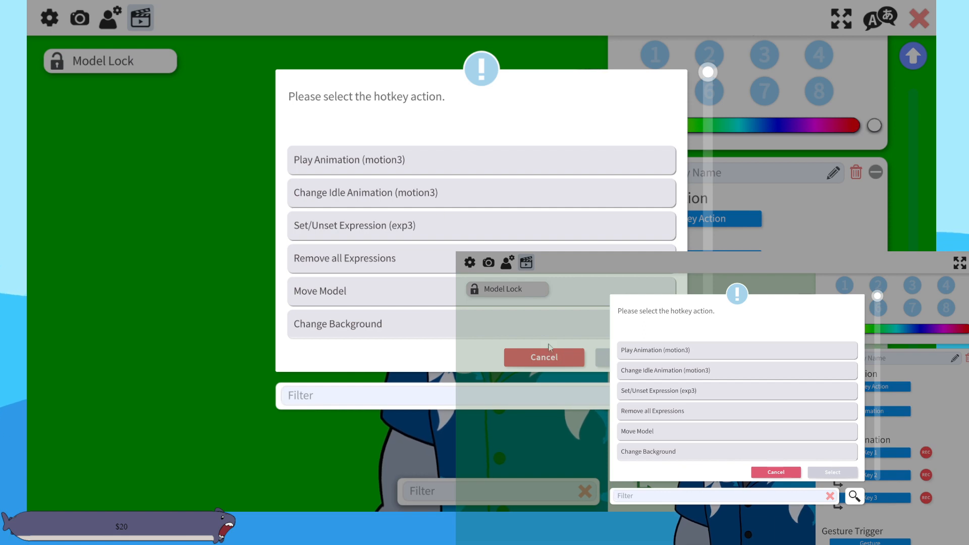
click(474, 225)
click(636, 357)
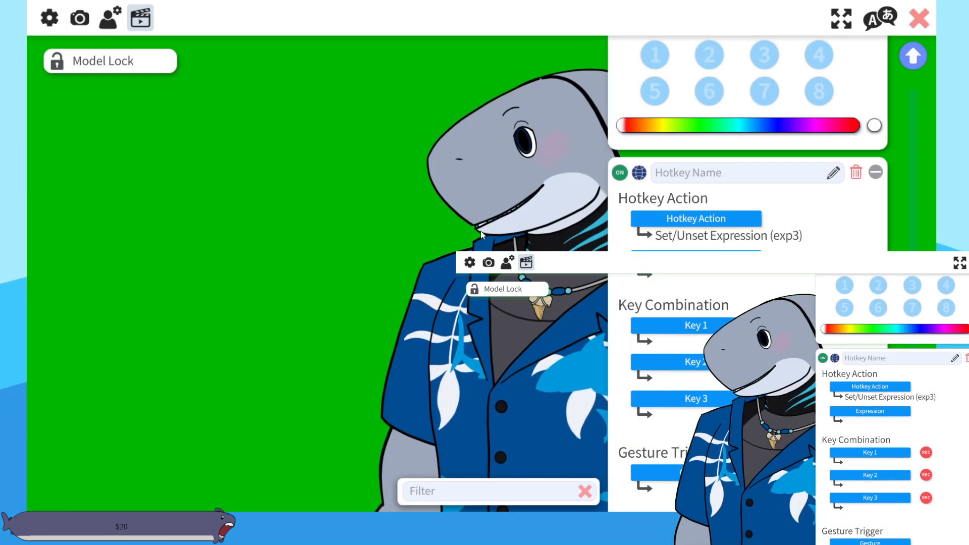
click(696, 258)
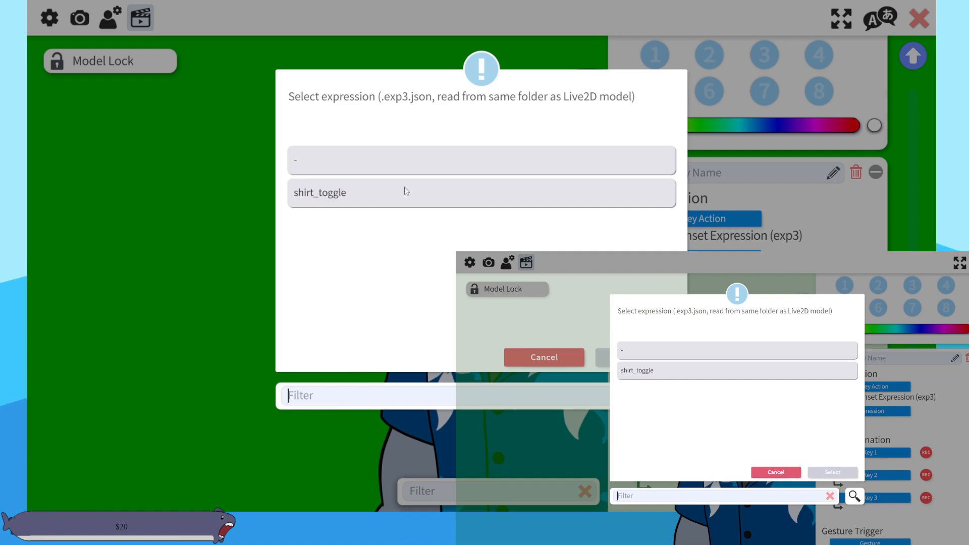
click(566, 357)
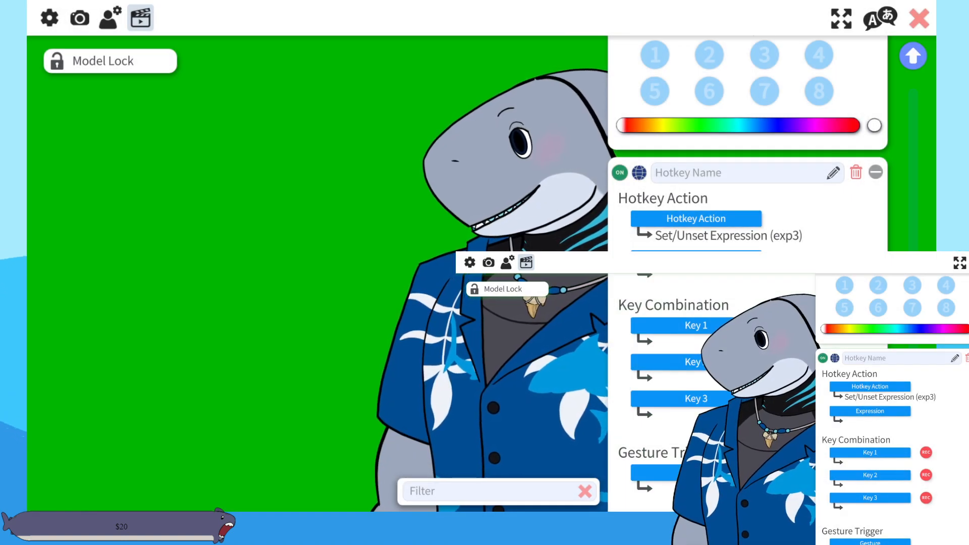
- Delete the unnamed expression hotkey, look over the remaining hotkeys, and leave the settings
scroll(786, 248, down, 2)
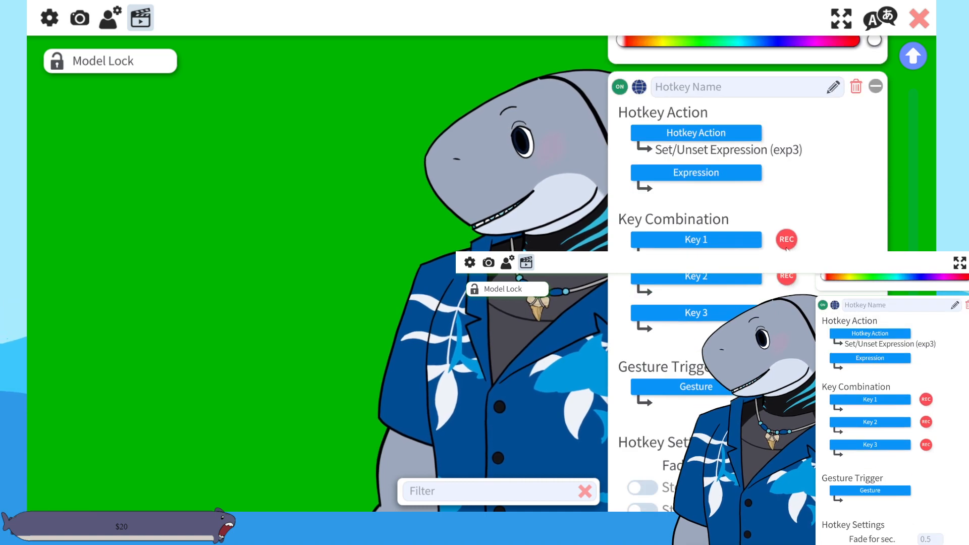
click(856, 90)
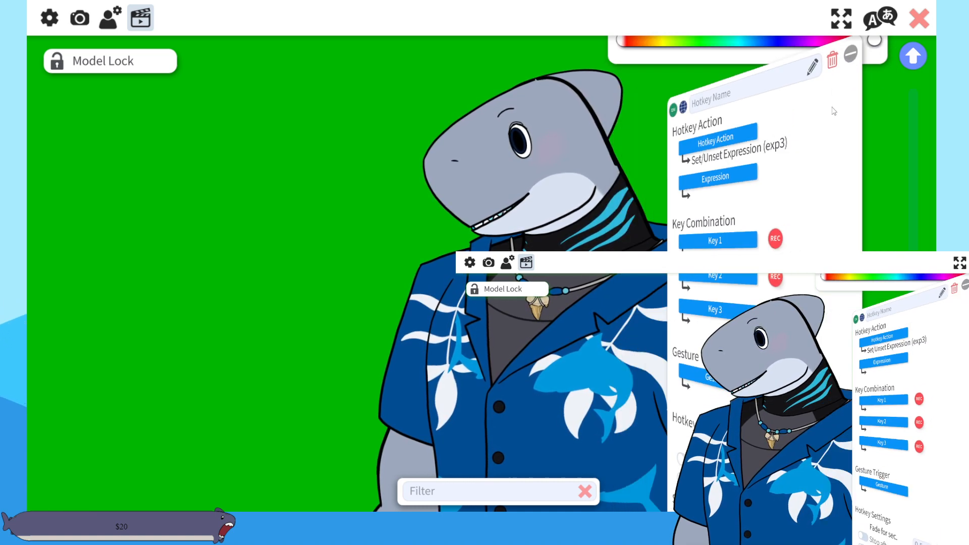
scroll(807, 222, up, 7)
scroll(747, 222, up, 7)
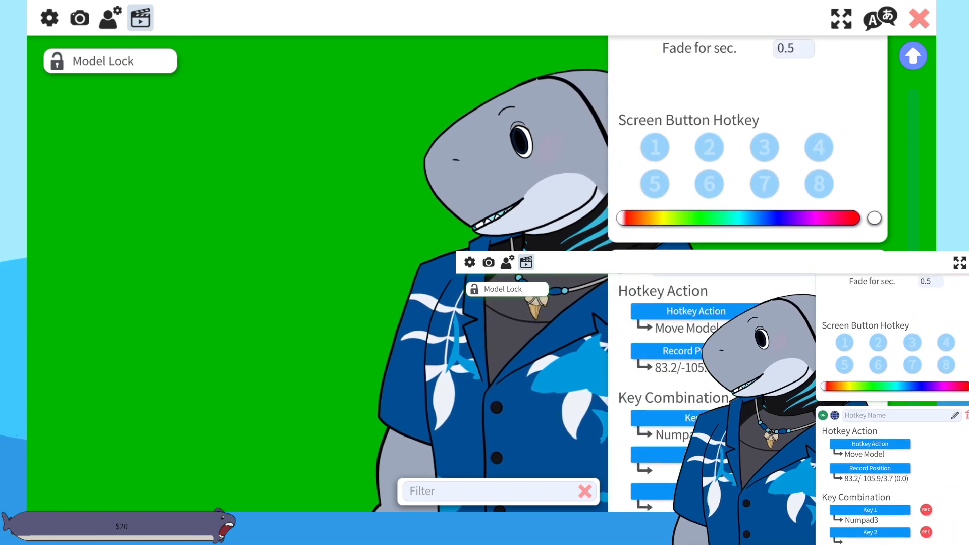
scroll(747, 222, down, 5)
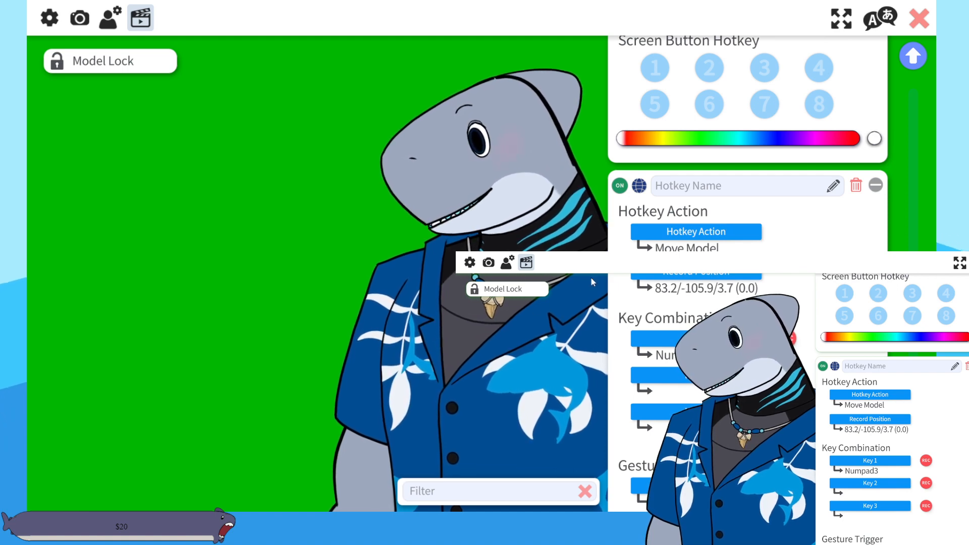
scroll(747, 151, up, 4)
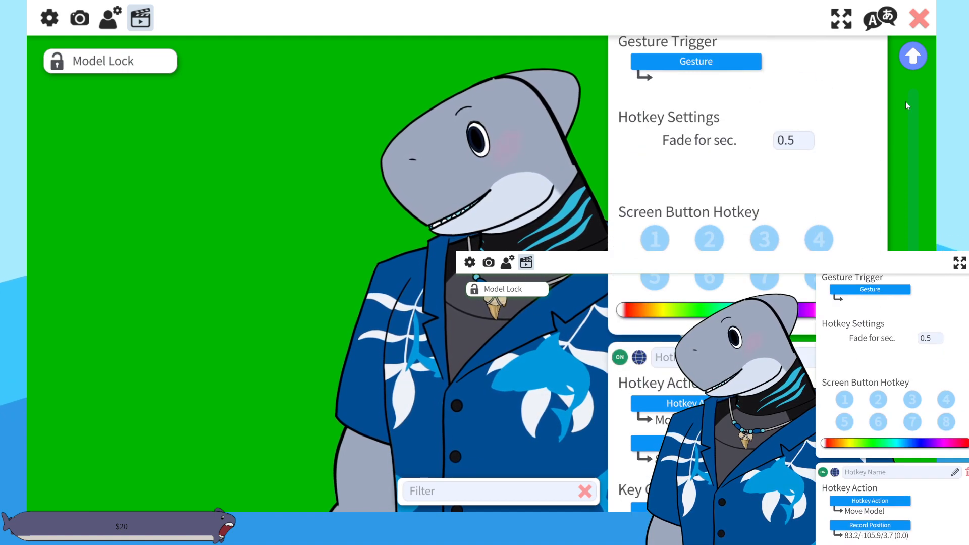
click(918, 19)
scroll(818, 271, up, 5)
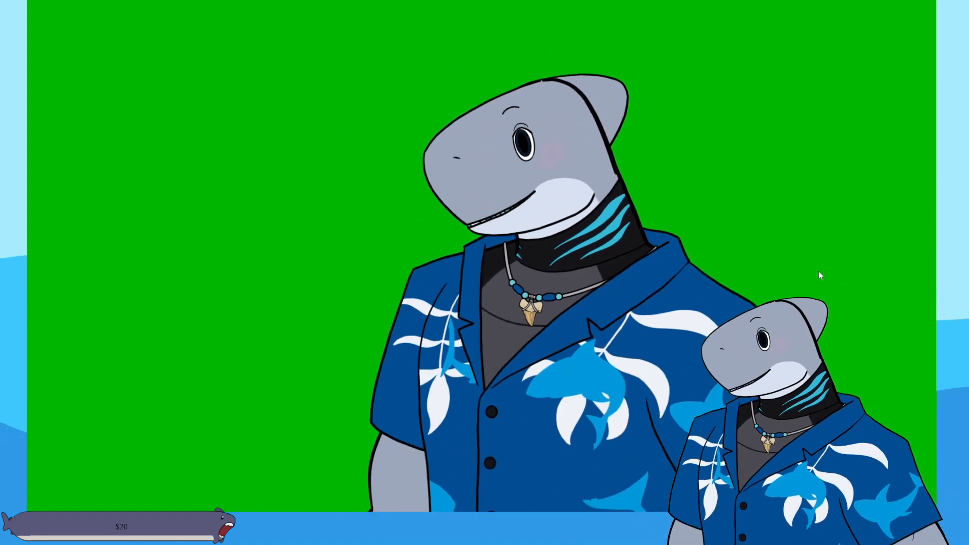
- Trigger hotkey 1 twice on the shark model, and briefly reopen and close the hotkey settings
key(1)
key(1)
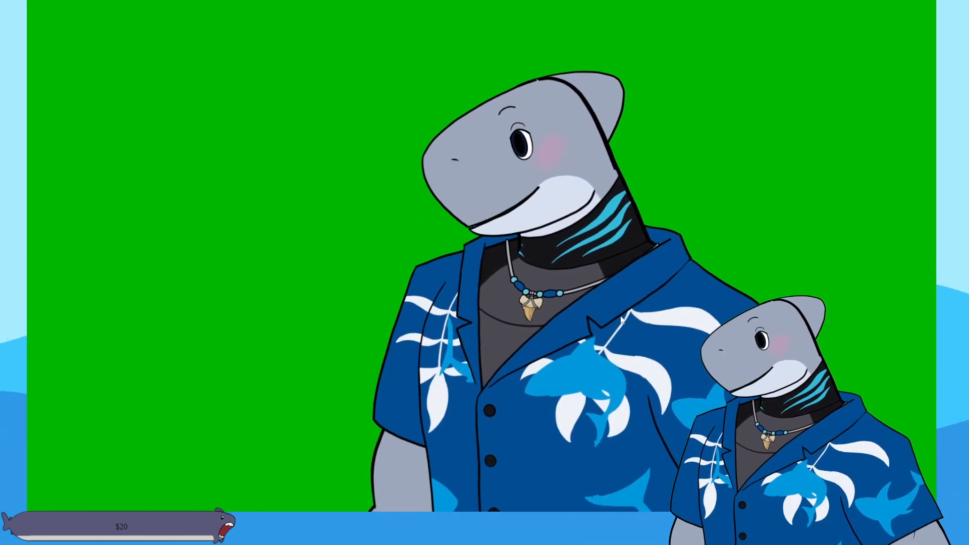
double_click(455, 270)
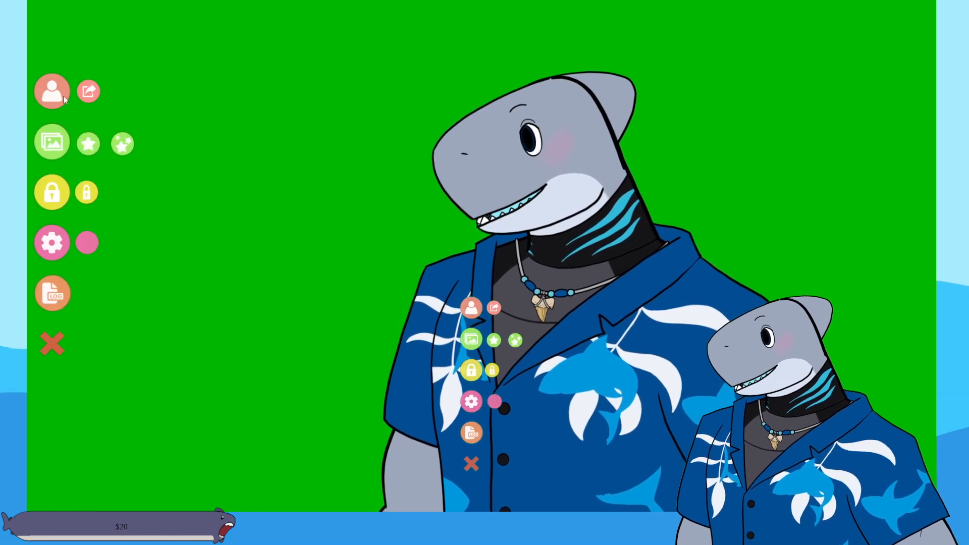
click(52, 242)
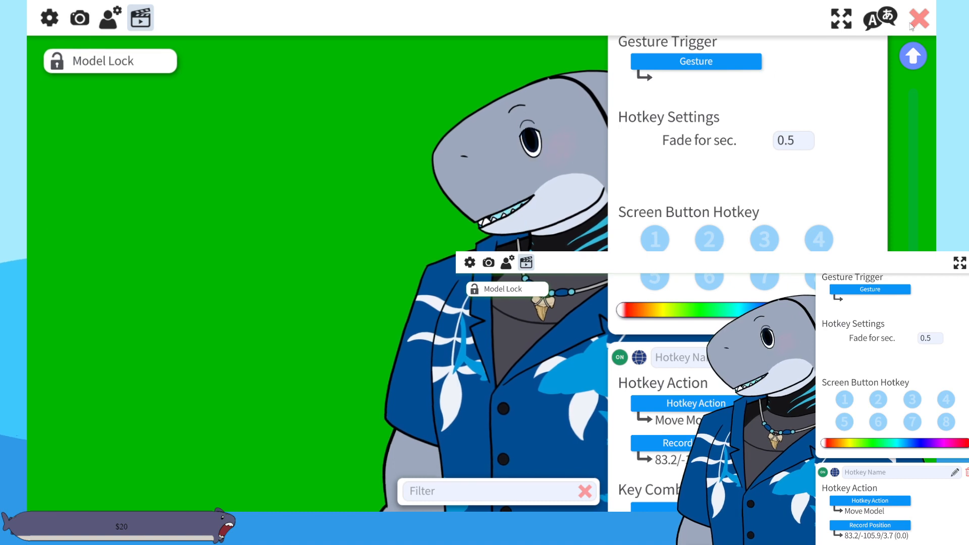
click(912, 24)
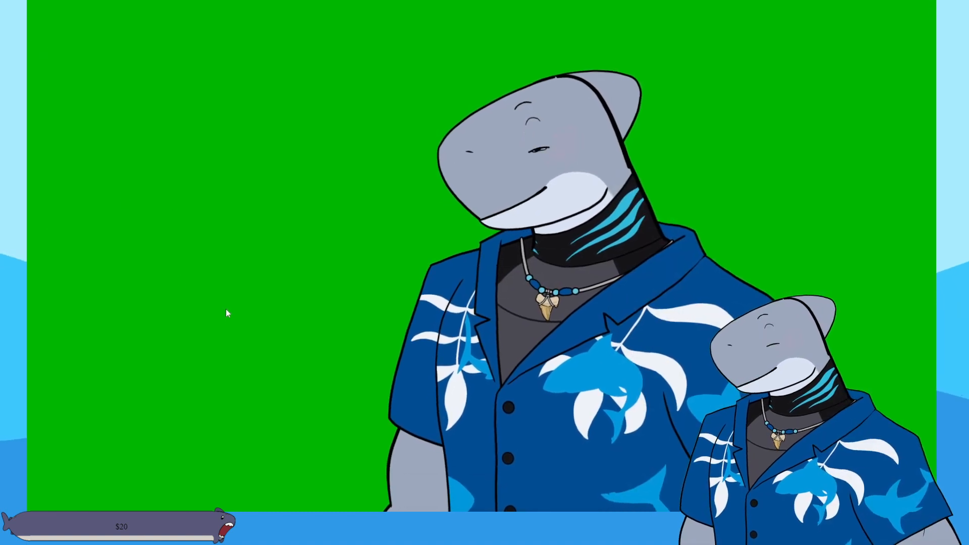
- Load the dani tuber cat model with the flaming tail and enlarge it to show the head and upper body
double_click(408, 263)
click(52, 92)
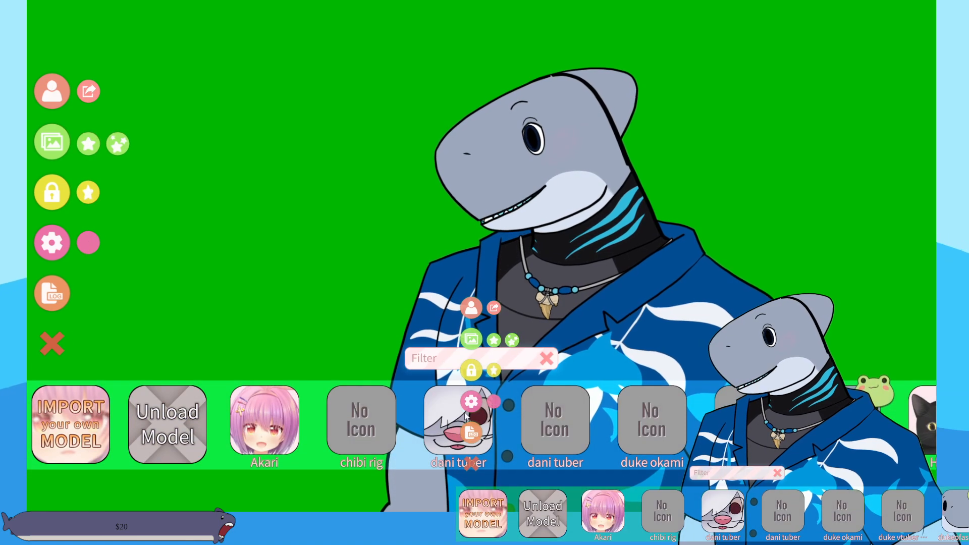
click(466, 416)
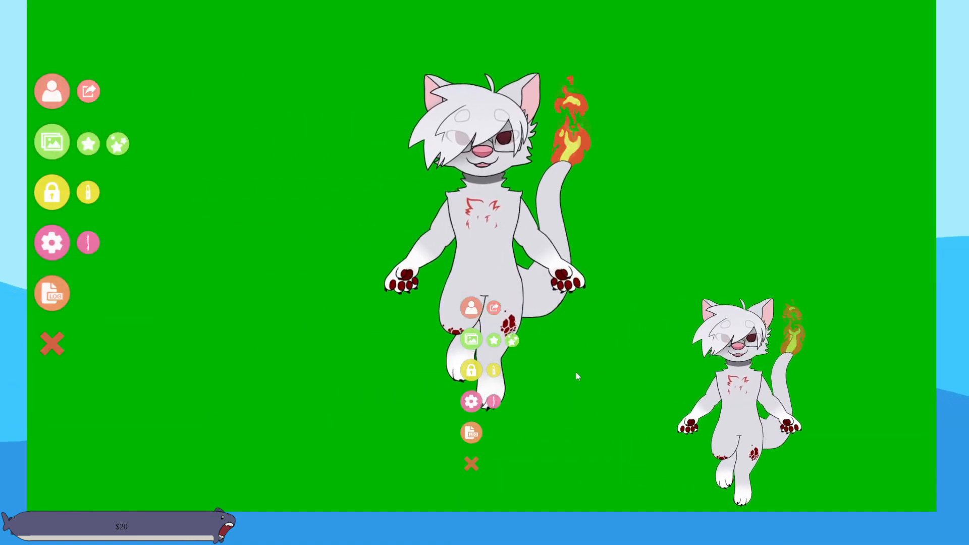
scroll(544, 340, up, 10)
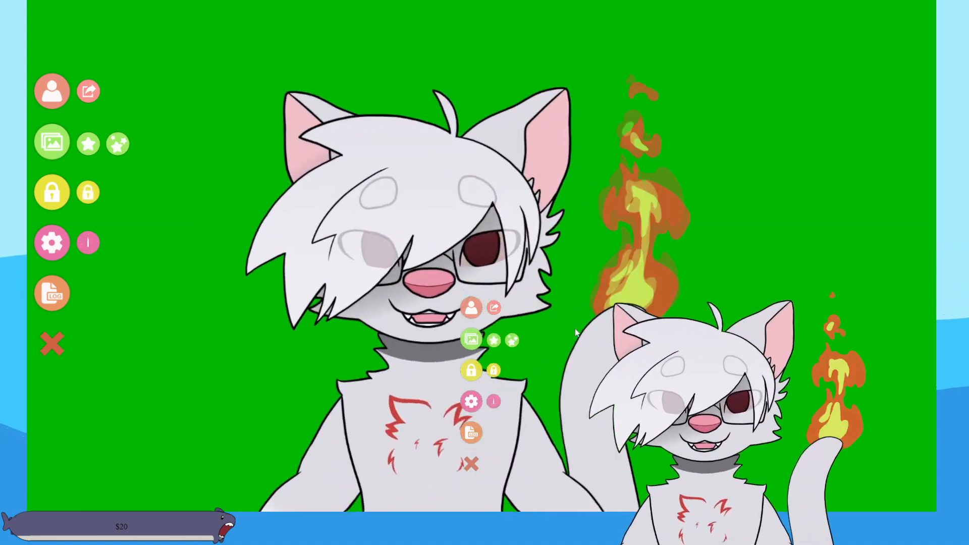
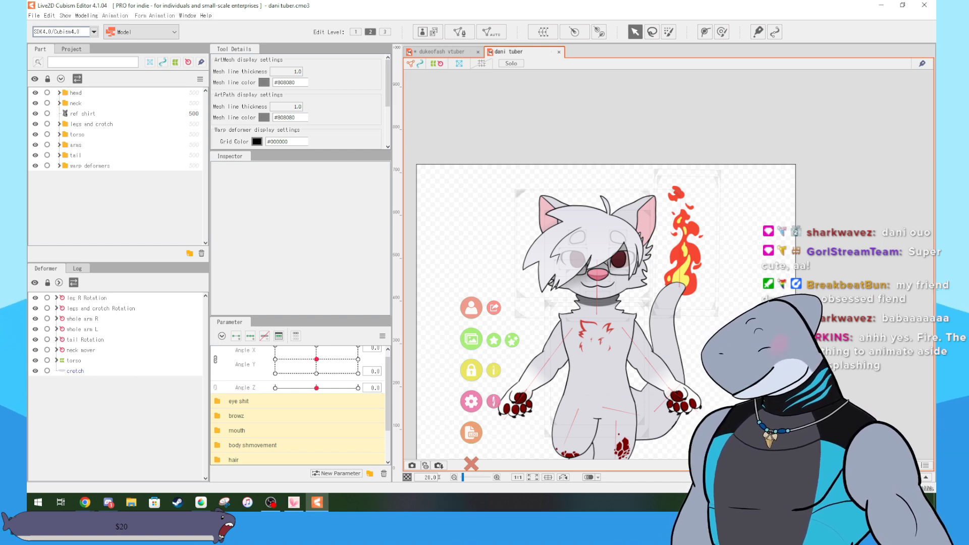
- Focus on the tail fire of the dani tuber model, locate its fire parts deformer, and expand the tail parameter group
scroll(751, 286, up, 2)
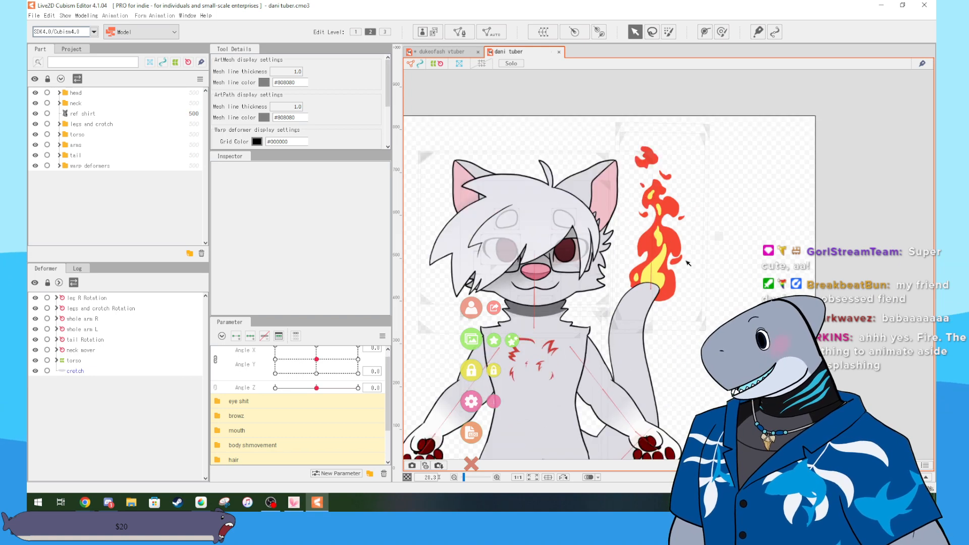
drag(659, 260, 708, 281)
click(816, 216)
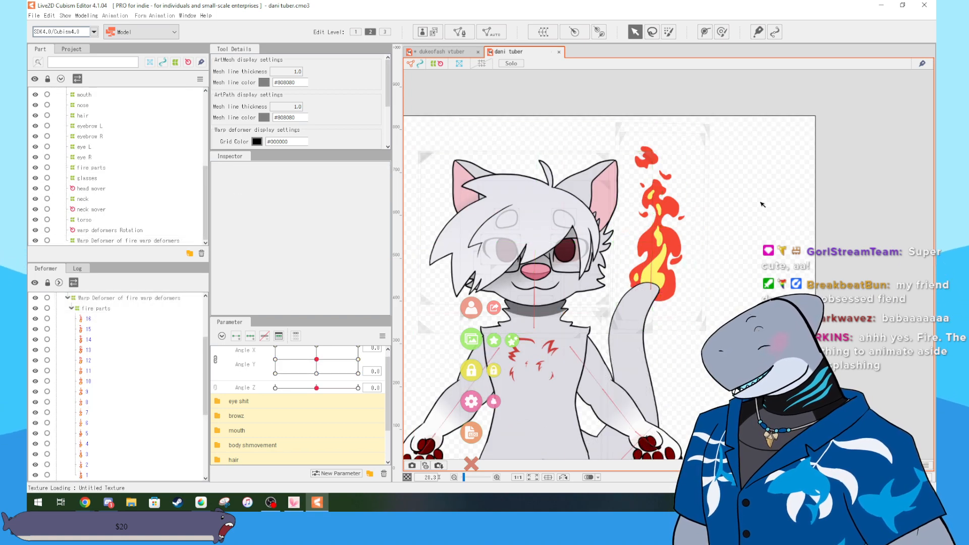
drag(741, 205, 741, 250)
scroll(742, 250, up, 2)
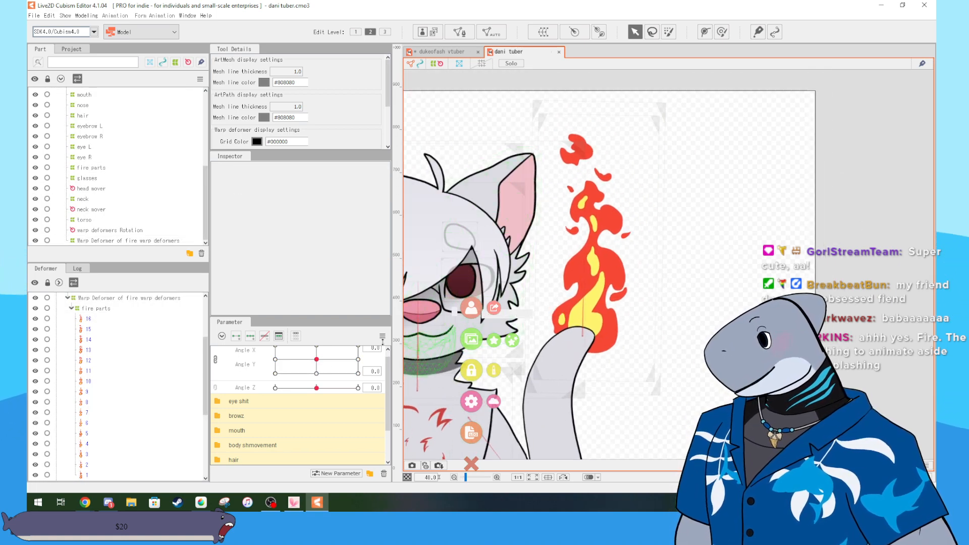
scroll(253, 402, up, 1)
scroll(269, 395, down, 3)
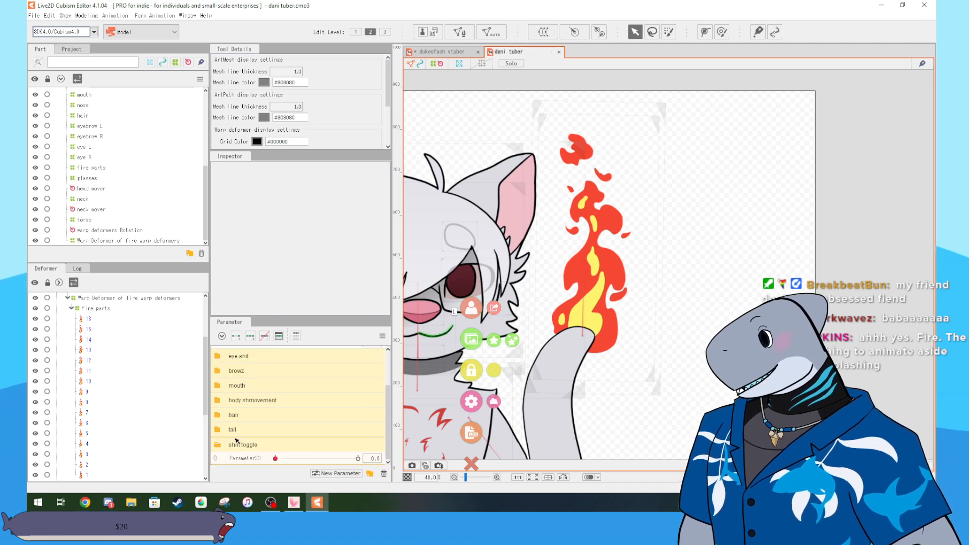
click(218, 430)
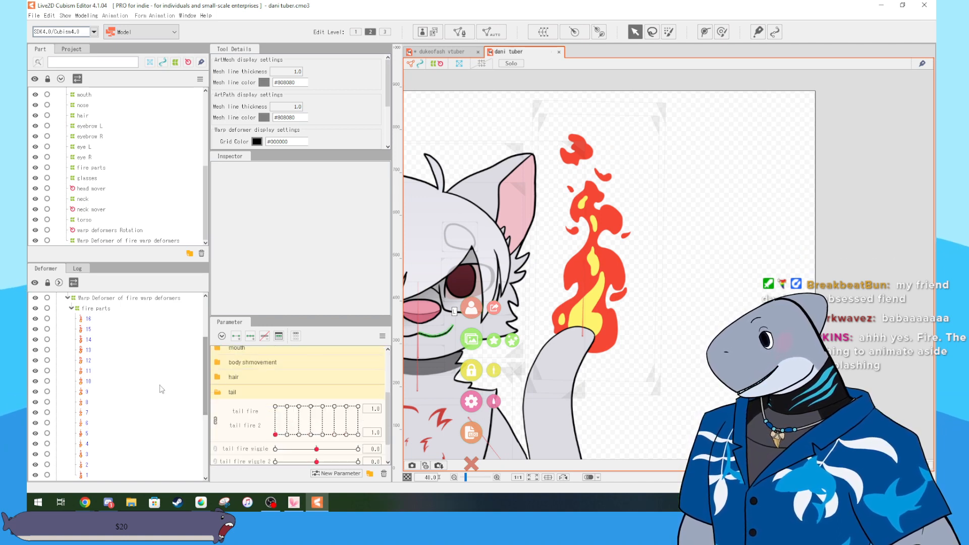
- Expand the fire good folder inside the tail part and look through its numbered flame layers
scroll(98, 194, up, 4)
scroll(98, 195, up, 1)
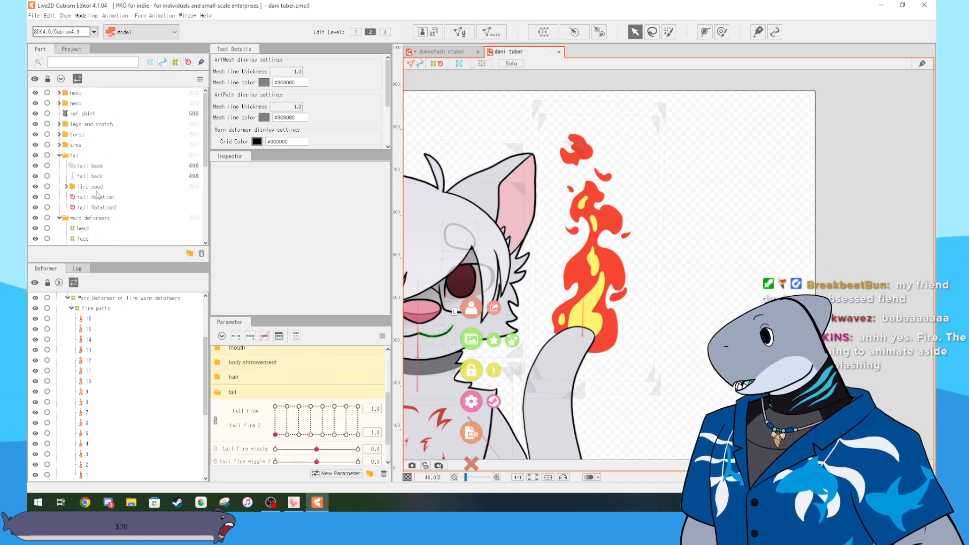
click(60, 155)
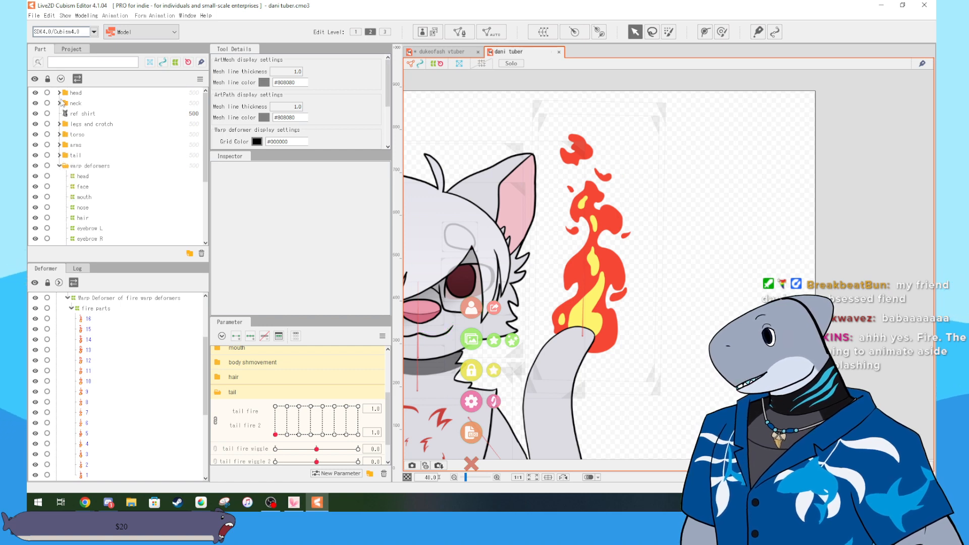
click(60, 155)
scroll(63, 154, down, 3)
click(66, 149)
scroll(103, 166, down, 9)
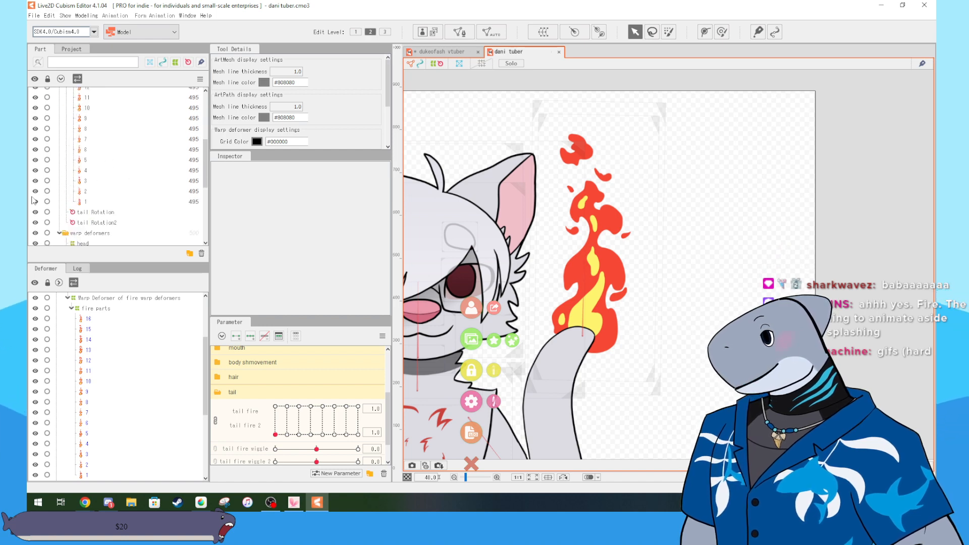
scroll(112, 202, up, 9)
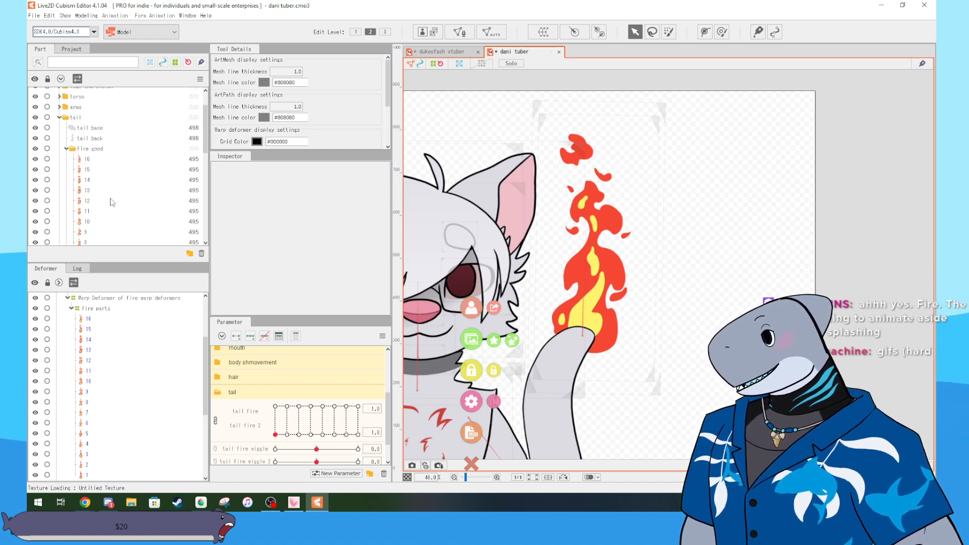
- Select flame layers 16, 15 and 14 in turn to show their properties and parameter keys, returning to layer 16
click(100, 161)
click(102, 171)
click(104, 180)
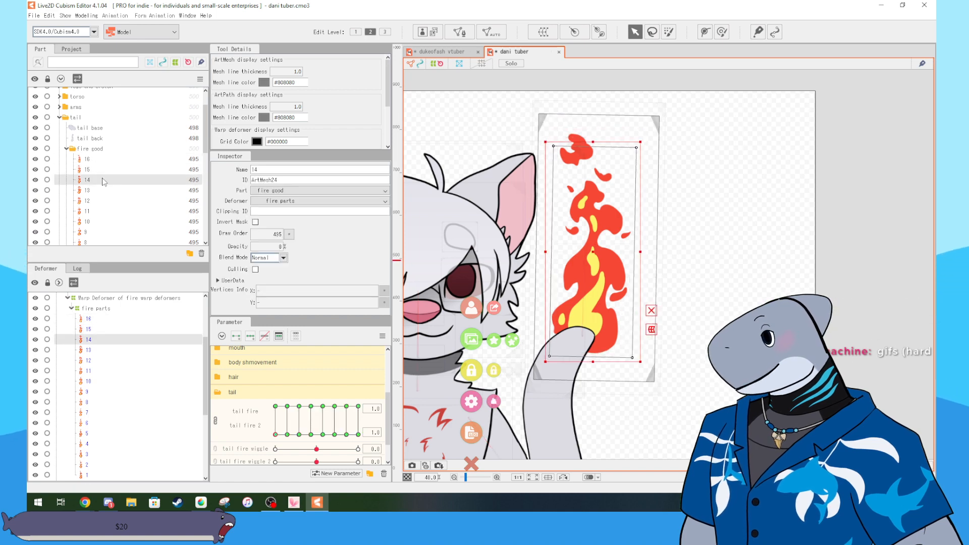
scroll(104, 182, down, 2)
scroll(104, 182, up, 2)
click(101, 159)
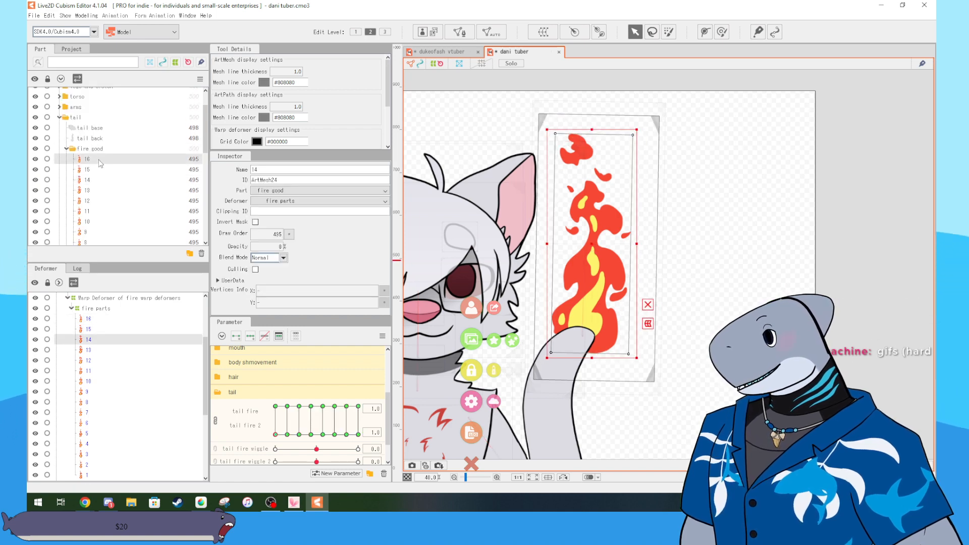
- Switch to MediBang Paint Pro, open dani tuber.mdp, and zoom in on the tail fire artwork
click(201, 502)
click(37, 16)
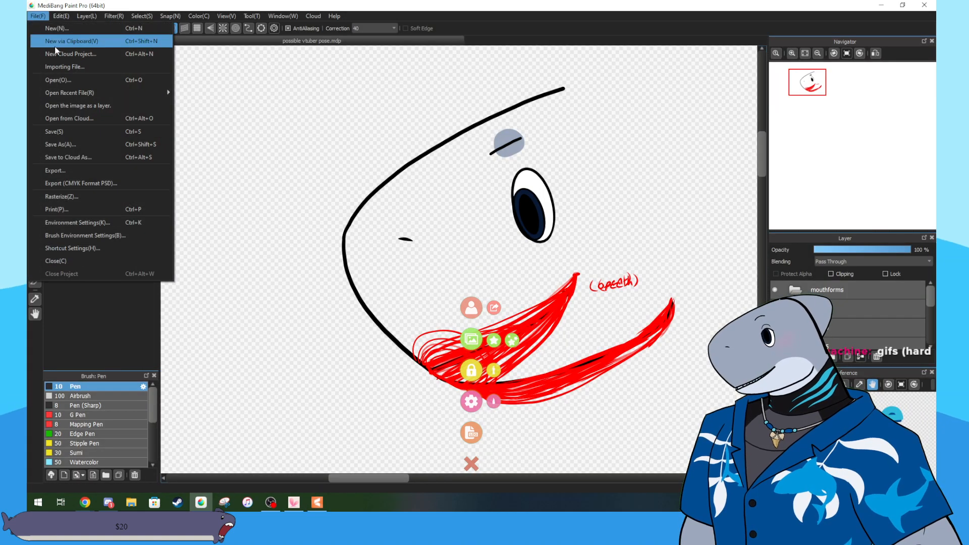
click(79, 84)
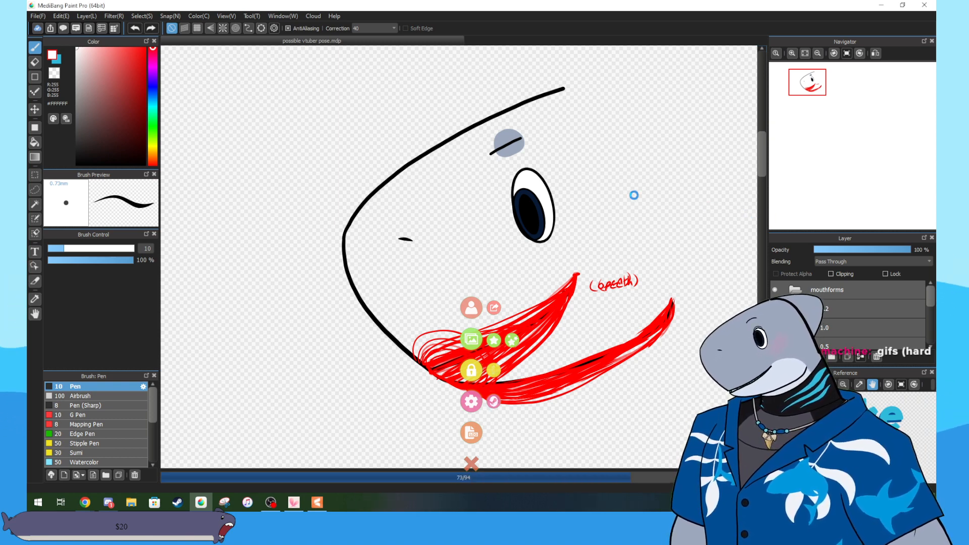
scroll(858, 316, down, 3)
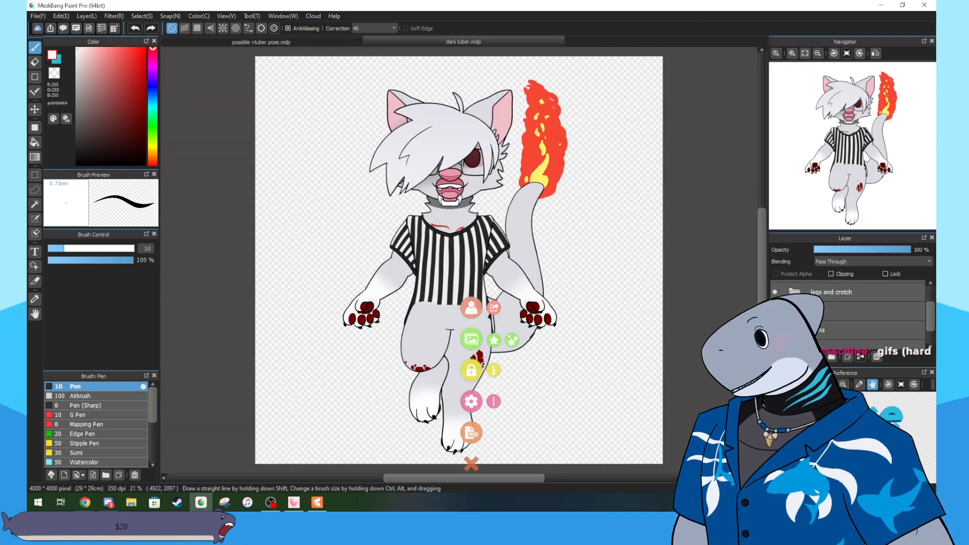
scroll(858, 316, up, 3)
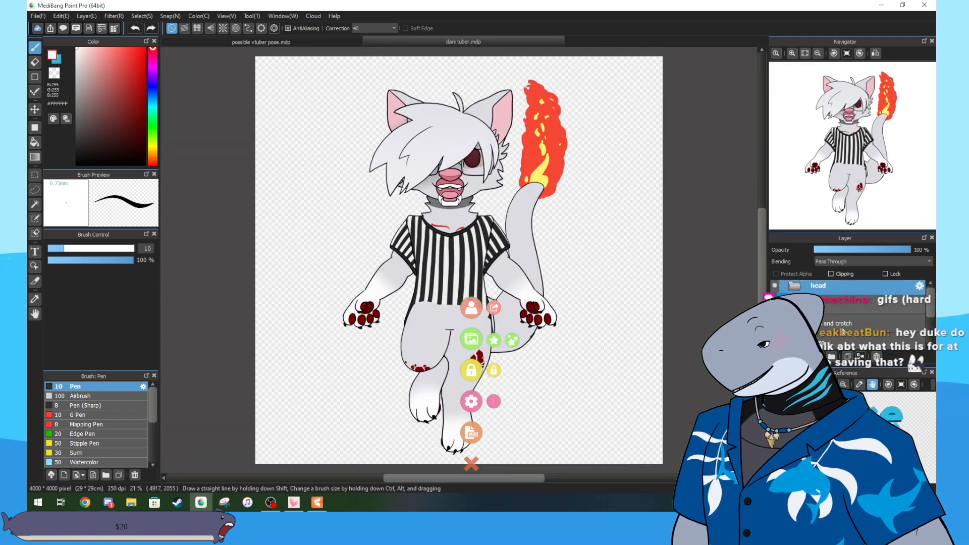
click(792, 53)
click(877, 130)
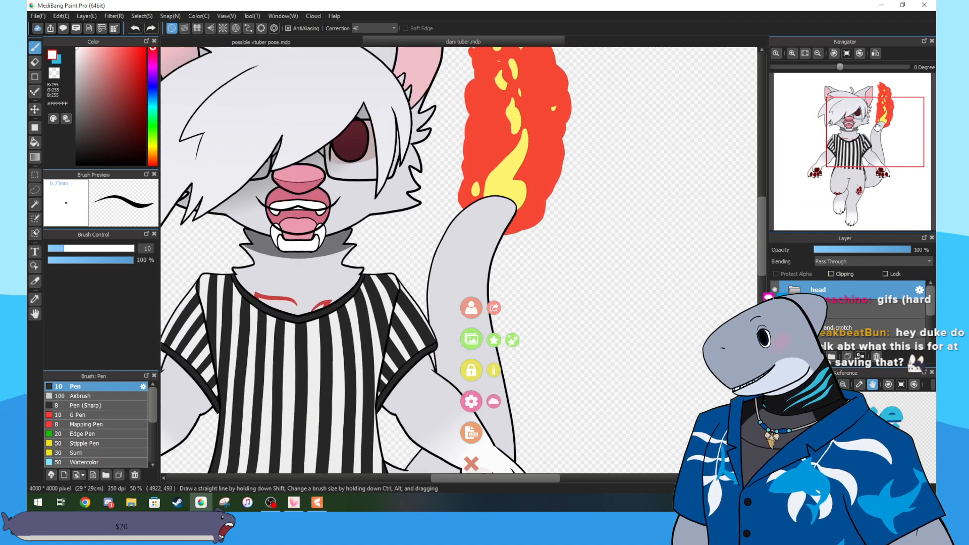
- Switch to VTube Studio, hide its on-screen menu buttons, and return to dani tuber.mdp in MediBang Paint Pro
click(875, 103)
mouse_move(931, 305)
mouse_down()
mouse_move(932, 326)
mouse_move(930, 303)
mouse_up()
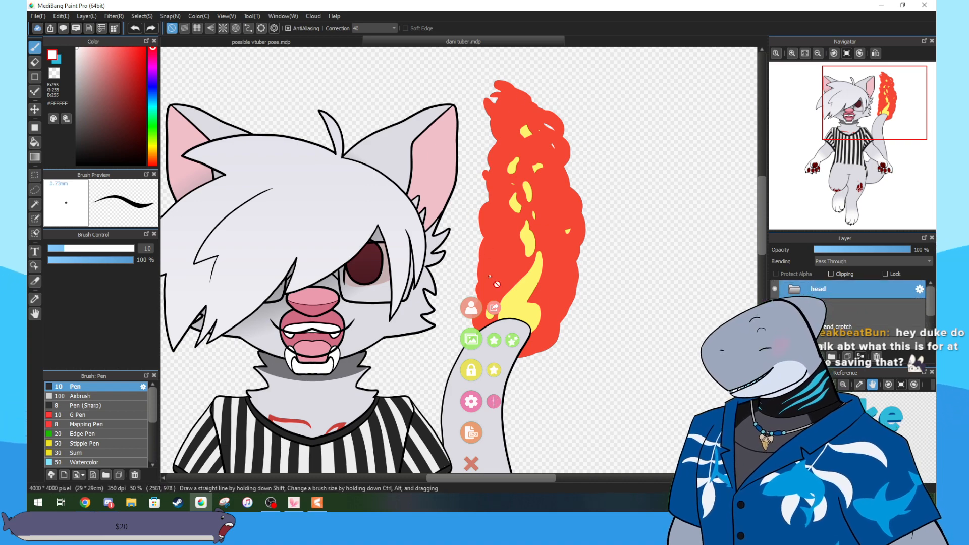
click(294, 502)
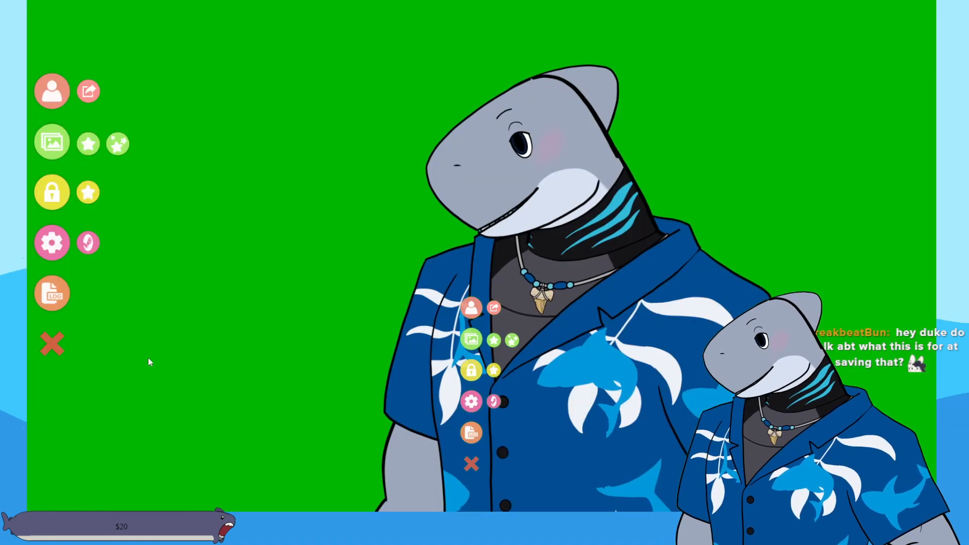
click(52, 345)
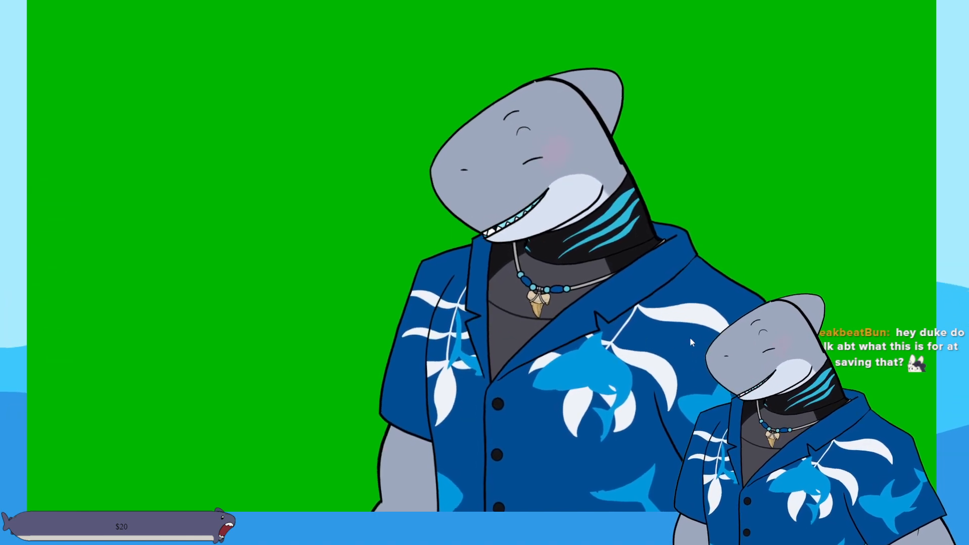
key(super)
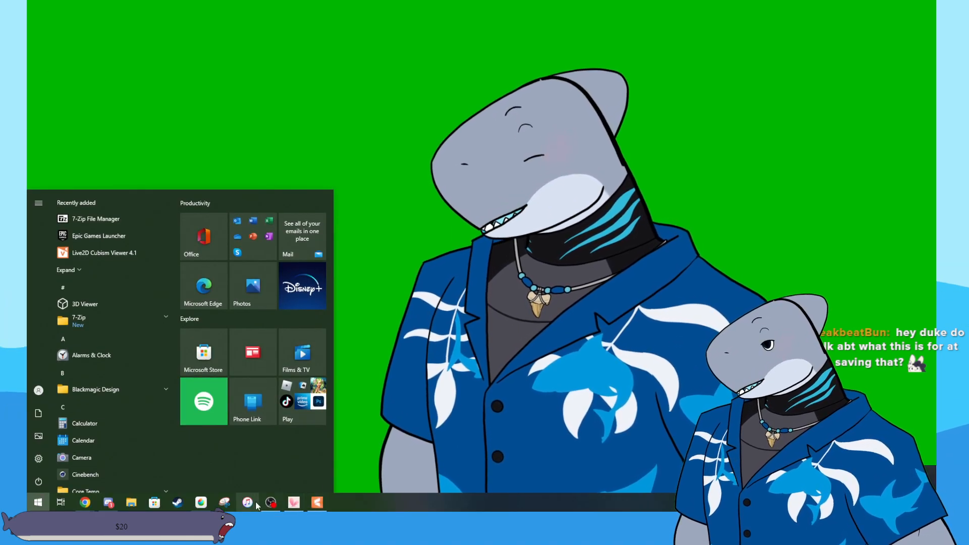
click(201, 502)
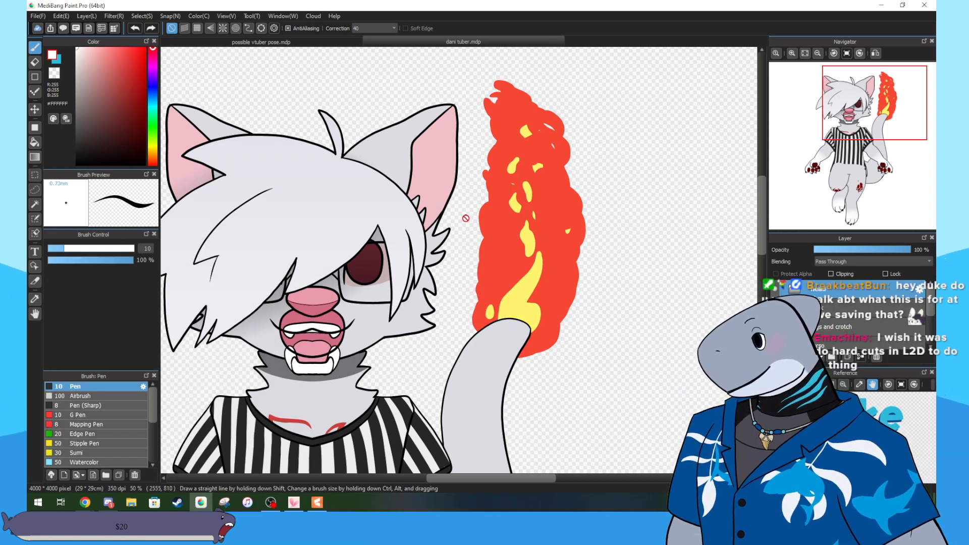
- Examine the tail fire artwork and look through the layer folders down to the tail's numbered fire layers
mouse_move(803, 123)
mouse_move(836, 115)
mouse_down()
mouse_move(814, 127)
mouse_move(842, 127)
mouse_move(846, 118)
mouse_up()
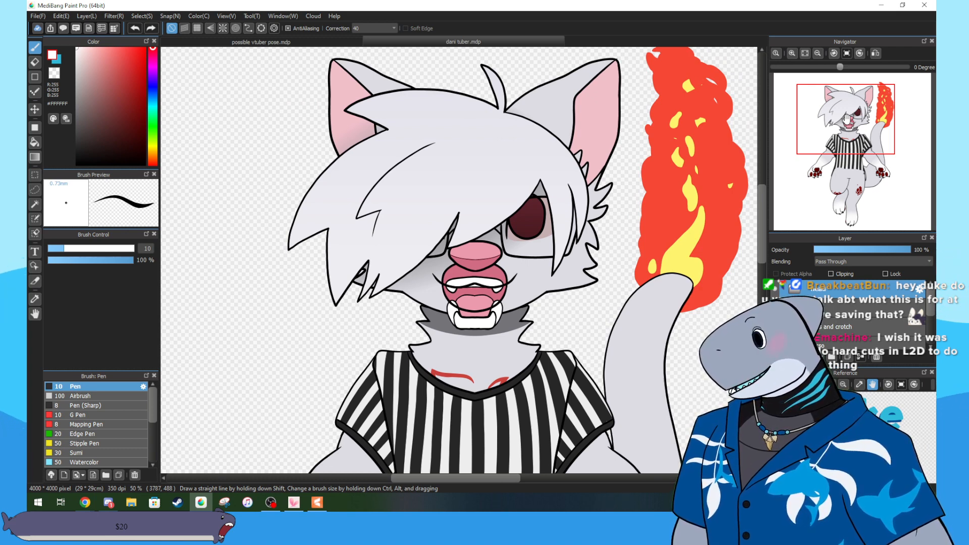
drag(846, 118, 864, 113)
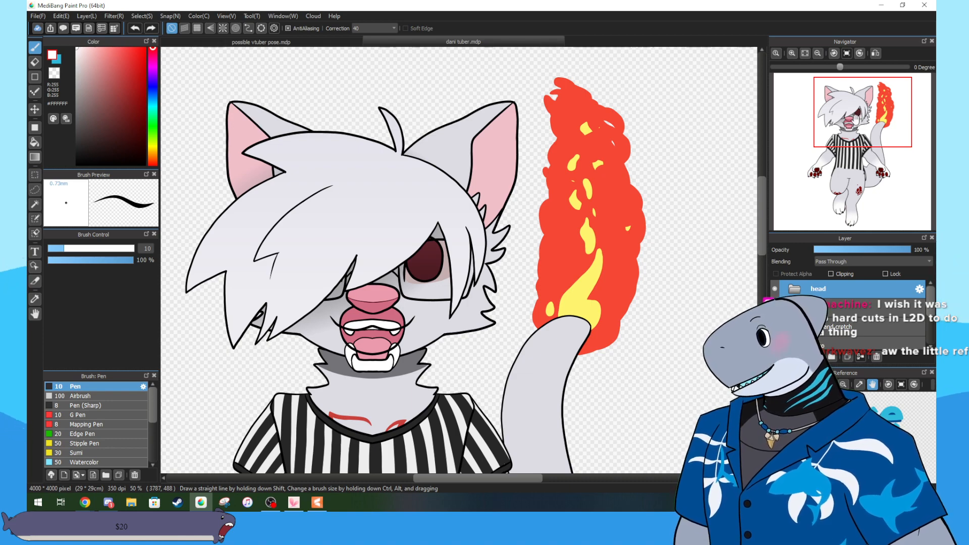
mouse_move(862, 115)
mouse_down()
mouse_move(875, 116)
mouse_move(850, 161)
mouse_move(864, 112)
mouse_up()
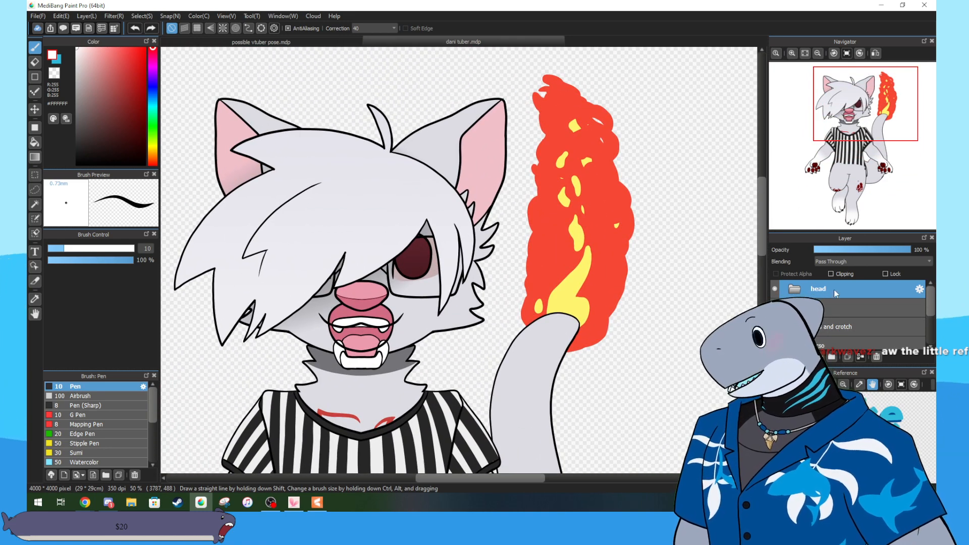
scroll(808, 303, down, 2)
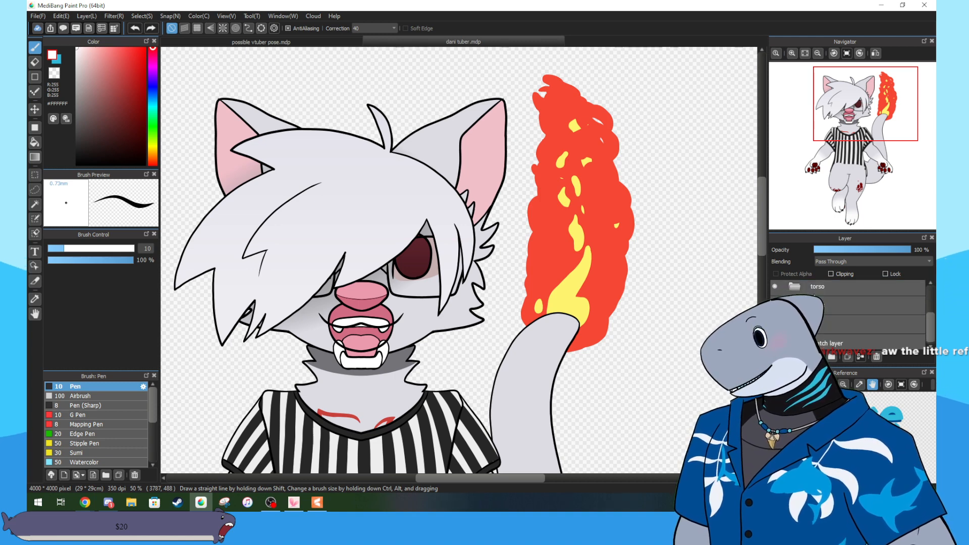
click(802, 321)
scroll(847, 313, down, 3)
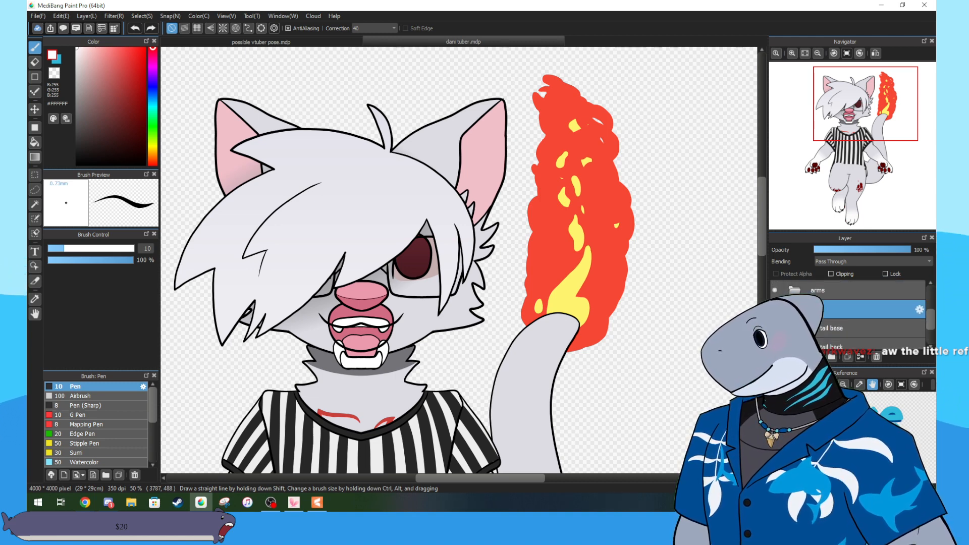
scroll(858, 313, down, 3)
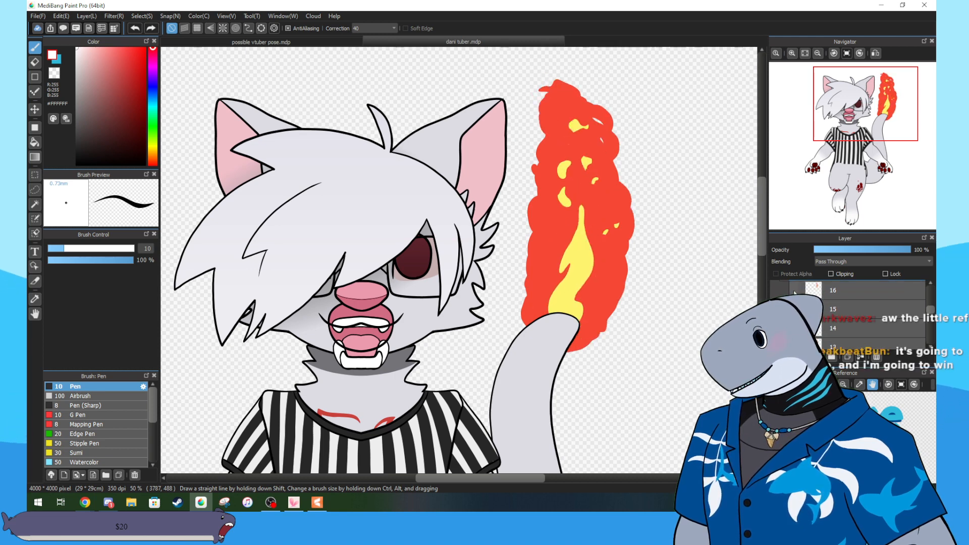
scroll(920, 318, up, 2)
scroll(858, 303, up, 2)
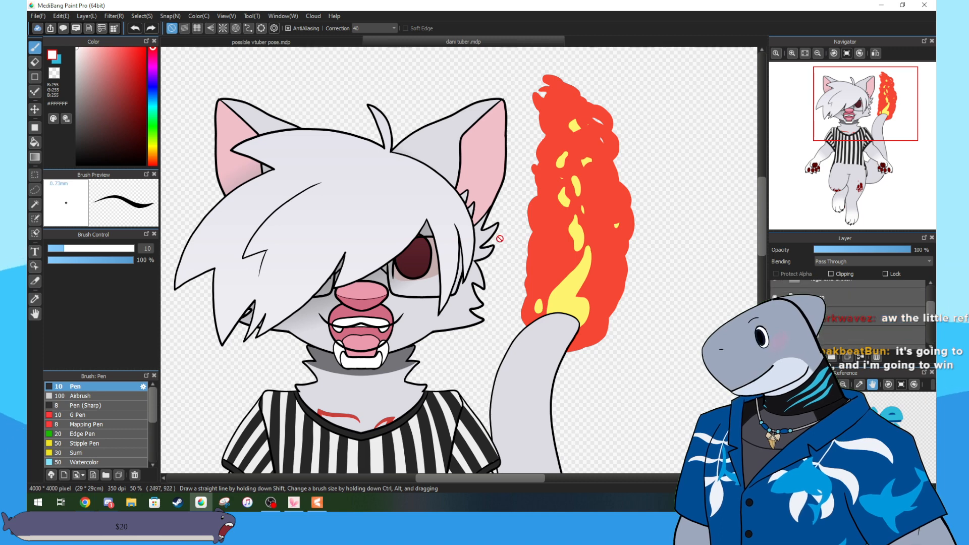
mouse_move(298, 509)
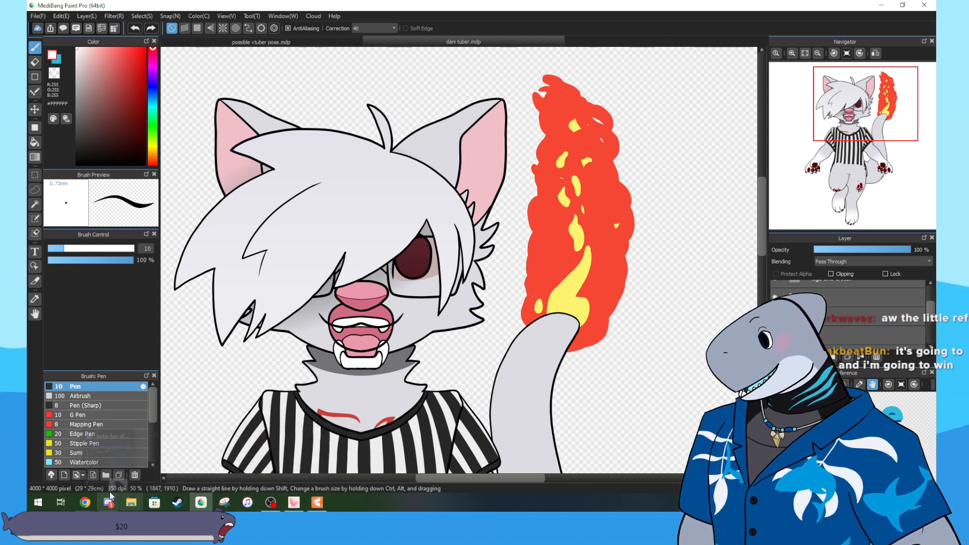
- Switch to Live2D Cubism Editor, unlink the tail fire and tail fire 2 parameters, try their values separately, and link them again
click(316, 502)
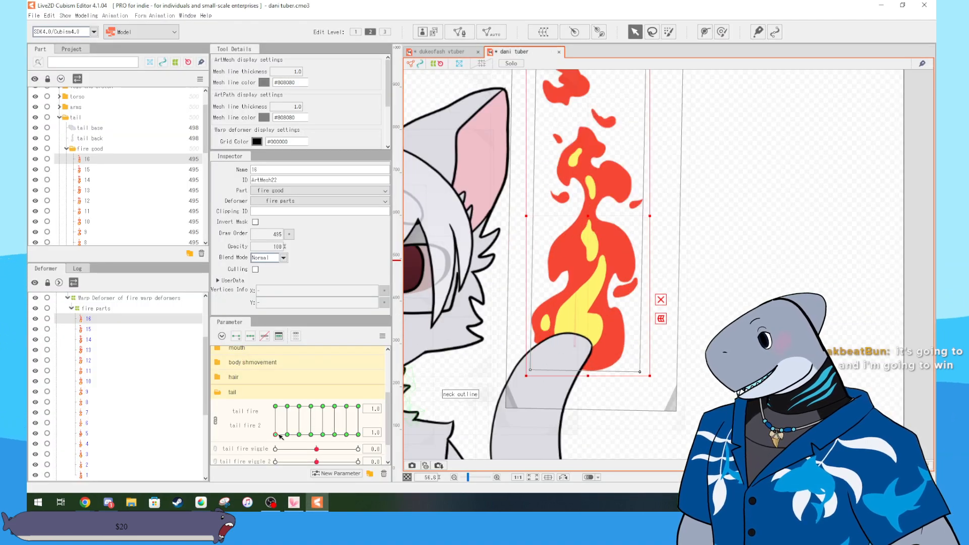
click(276, 407)
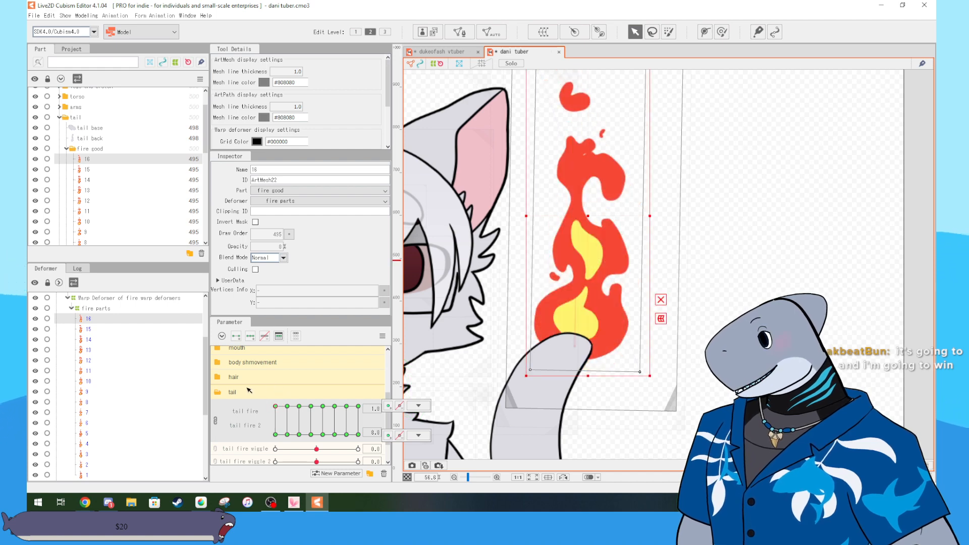
click(215, 420)
click(275, 406)
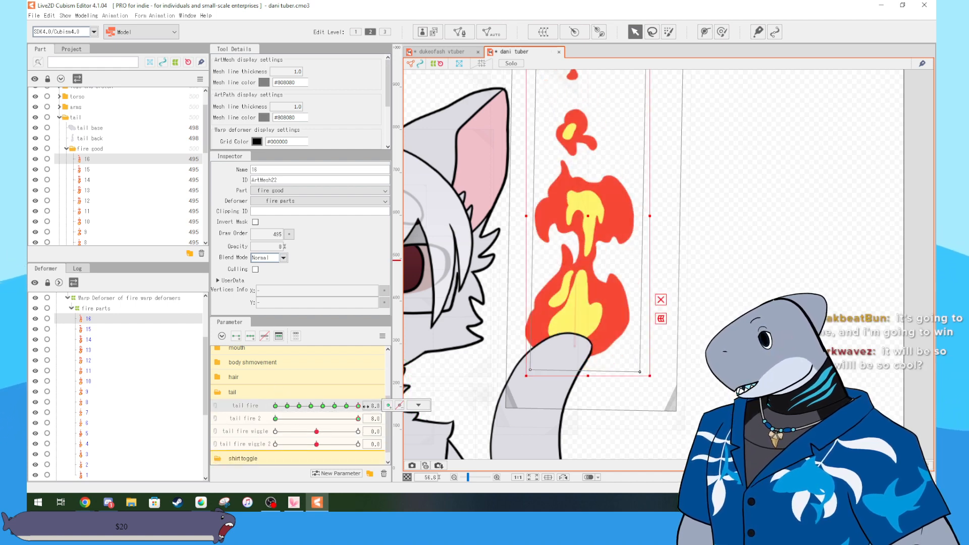
mouse_move(282, 419)
mouse_down()
mouse_move(364, 419)
mouse_move(364, 410)
mouse_move(276, 416)
mouse_up()
click(216, 409)
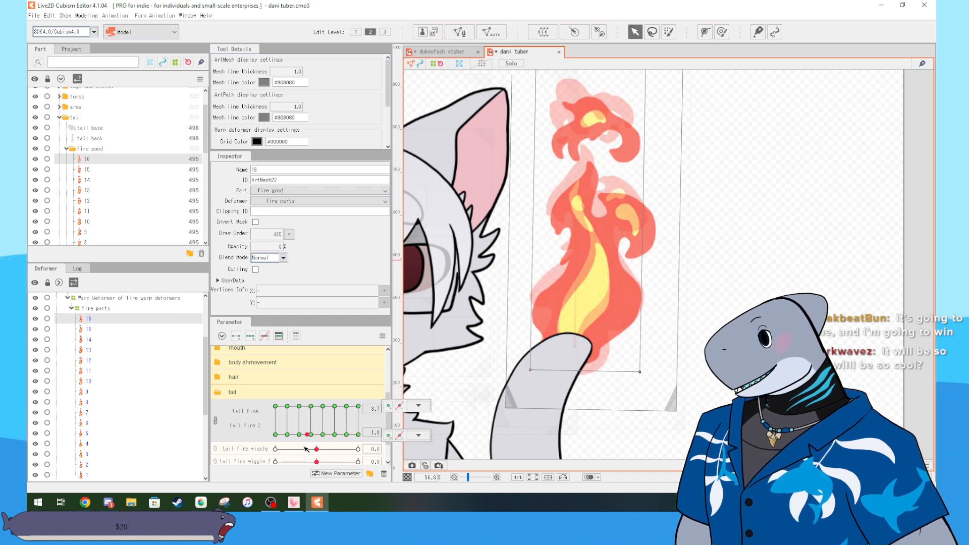
- Move the linked tail fire and tail fire 2 parameters through their keys to preview the flame frames
drag(370, 408, 276, 458)
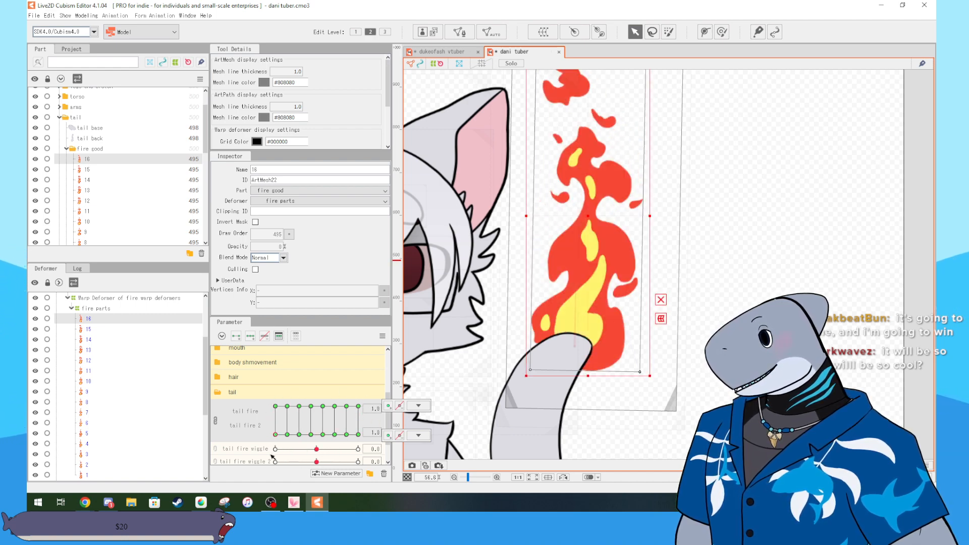
mouse_move(384, 469)
mouse_down()
mouse_move(235, 385)
mouse_move(322, 429)
mouse_move(262, 364)
mouse_move(406, 454)
mouse_move(268, 378)
mouse_up()
mouse_move(387, 459)
mouse_down()
mouse_move(266, 368)
mouse_move(388, 447)
mouse_move(249, 361)
mouse_move(407, 398)
mouse_move(261, 421)
mouse_move(410, 390)
mouse_move(273, 389)
mouse_move(394, 369)
mouse_move(274, 386)
mouse_up()
drag(429, 402, 274, 405)
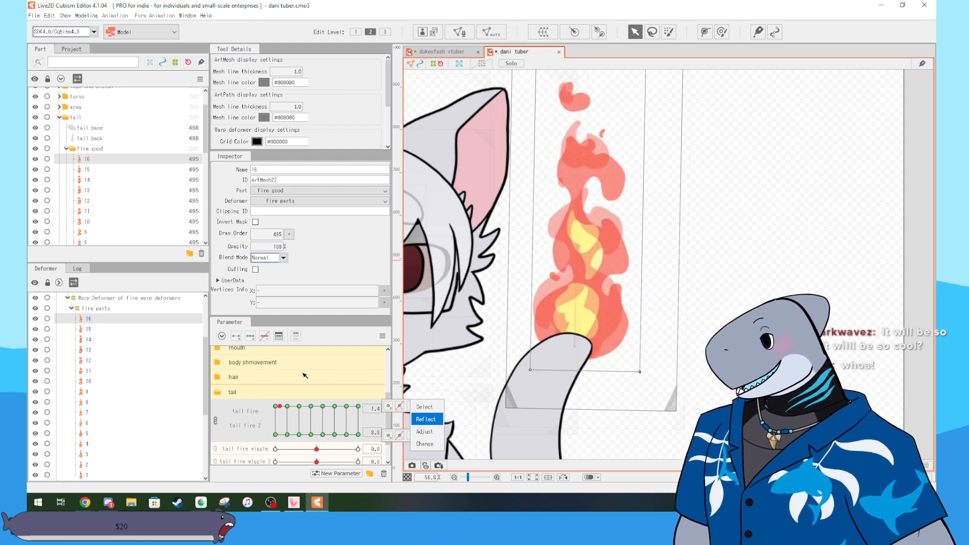
- Deselect flame layer 16, preview the flame blending across the linked parameter grid, and set tail fire to its first key, 1.0
scroll(564, 355, down, 2)
drag(699, 309, 844, 284)
click(862, 315)
drag(865, 320, 779, 345)
drag(354, 421, 348, 419)
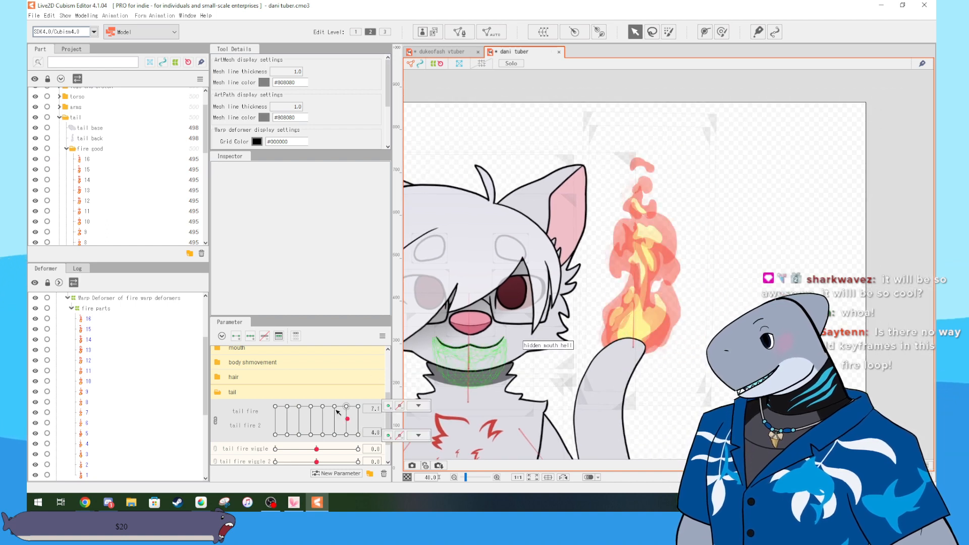
mouse_move(363, 457)
mouse_down()
mouse_move(299, 356)
mouse_move(265, 455)
mouse_move(344, 372)
mouse_move(201, 411)
mouse_move(349, 419)
mouse_move(297, 423)
mouse_up()
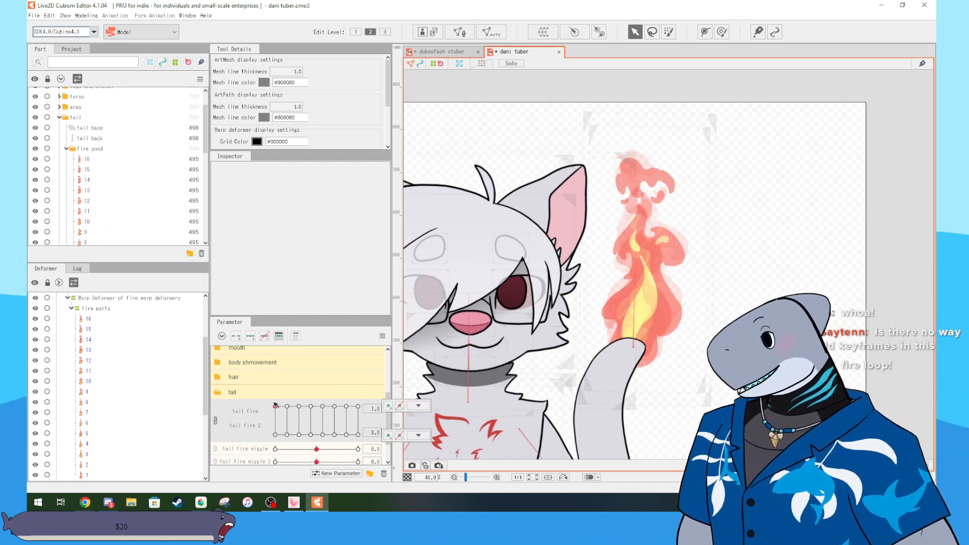
click(275, 406)
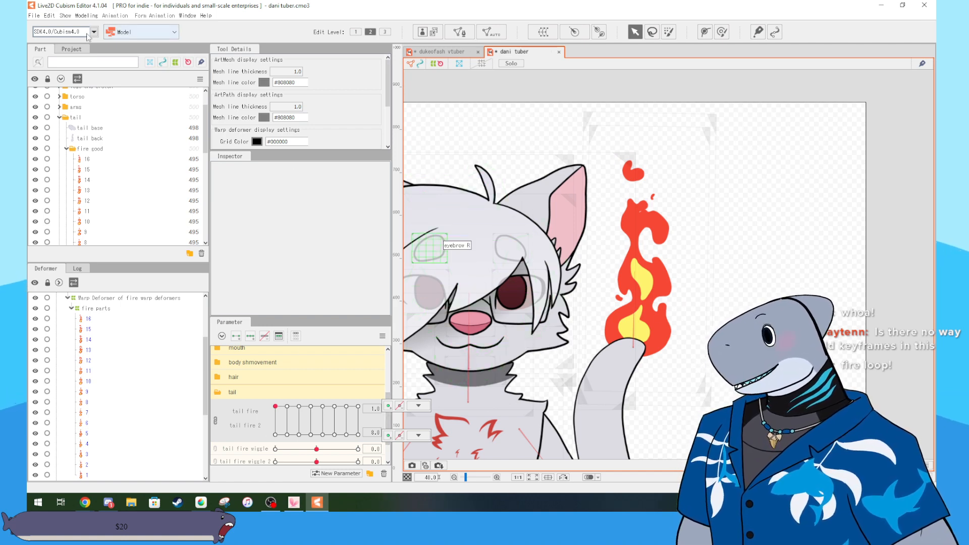
- Create a new animation with SDK (Unity) as the target version and show its Scene1
click(38, 16)
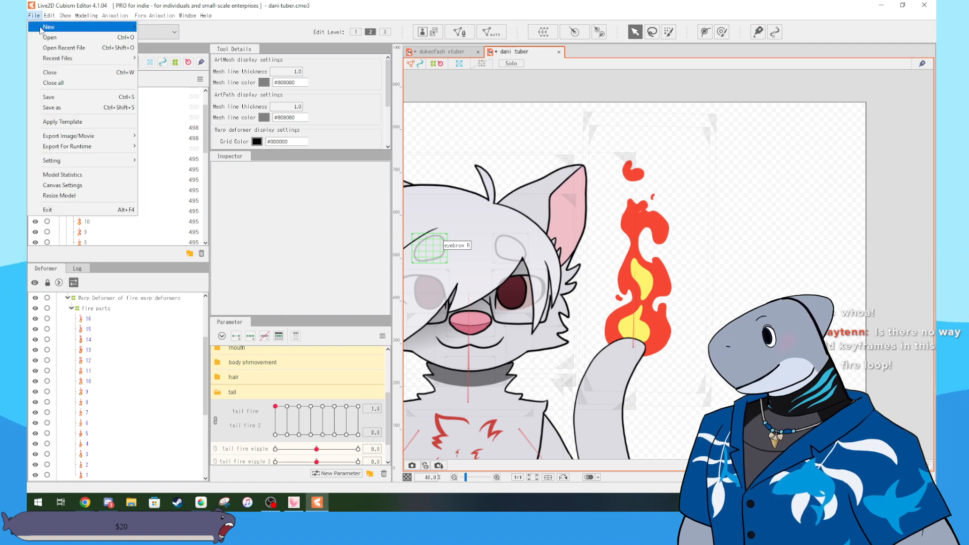
click(53, 28)
click(47, 16)
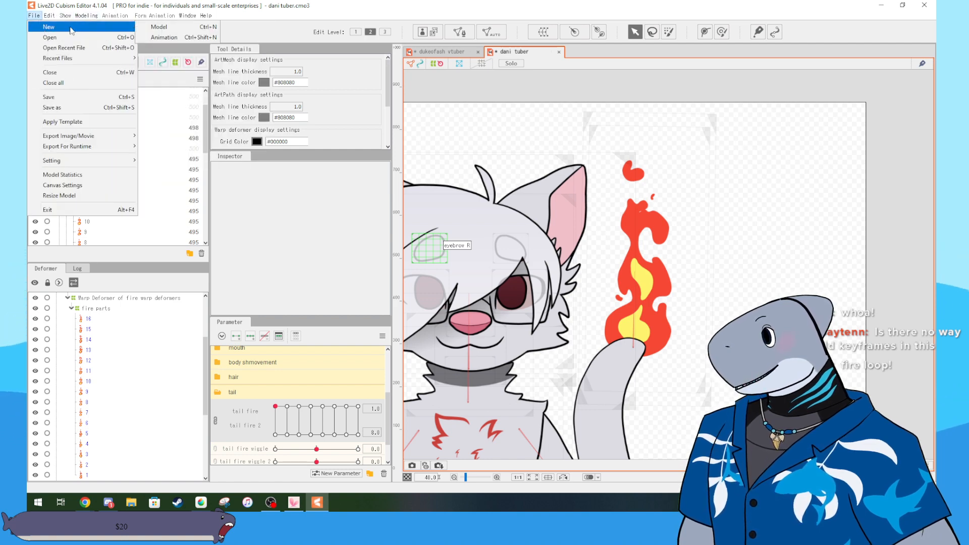
click(164, 37)
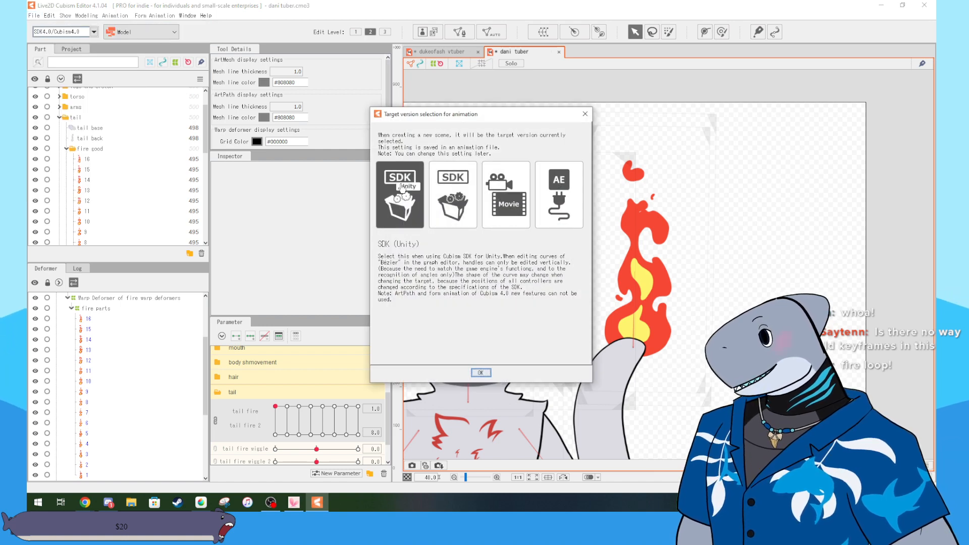
click(480, 373)
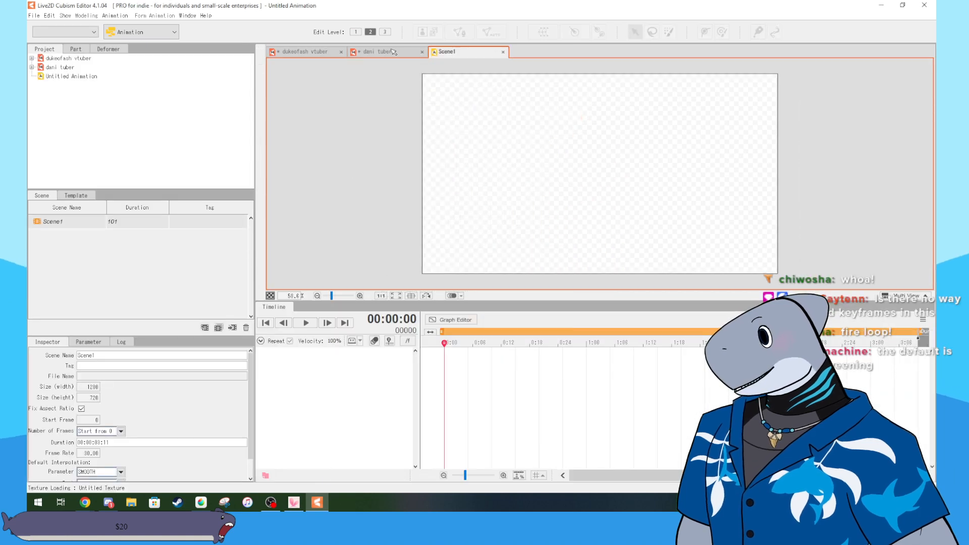
click(393, 51)
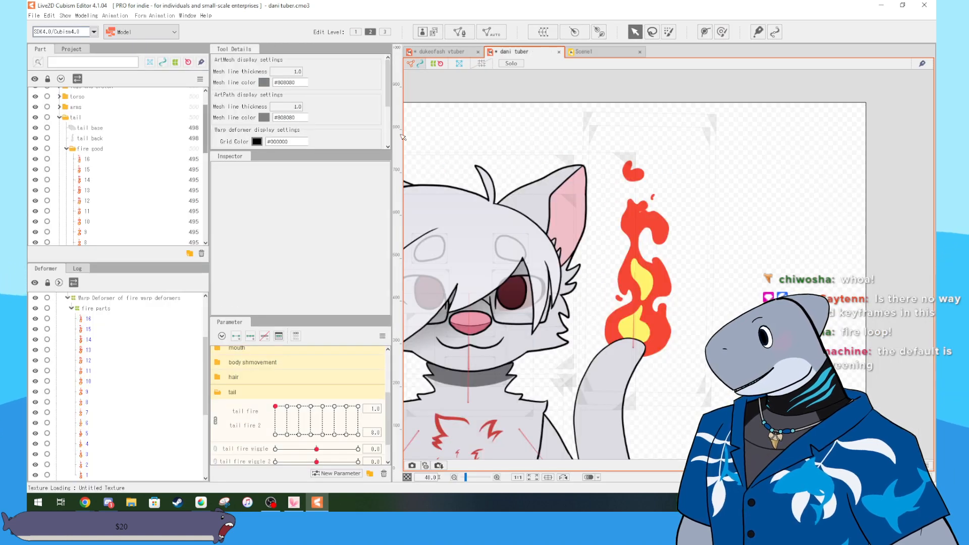
click(596, 53)
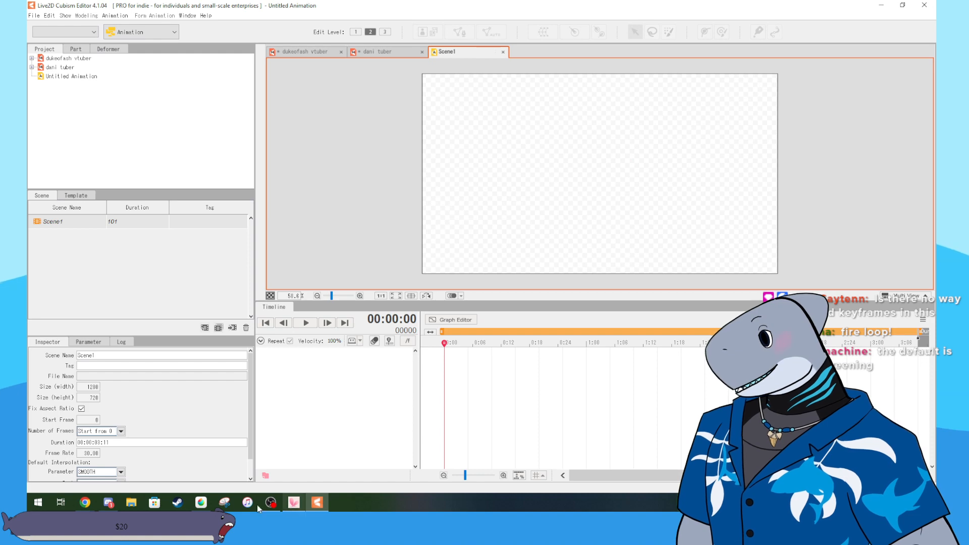
- Add the dani tuber model from the file folder to Scene1 and view its tail fire and full figure
click(84, 502)
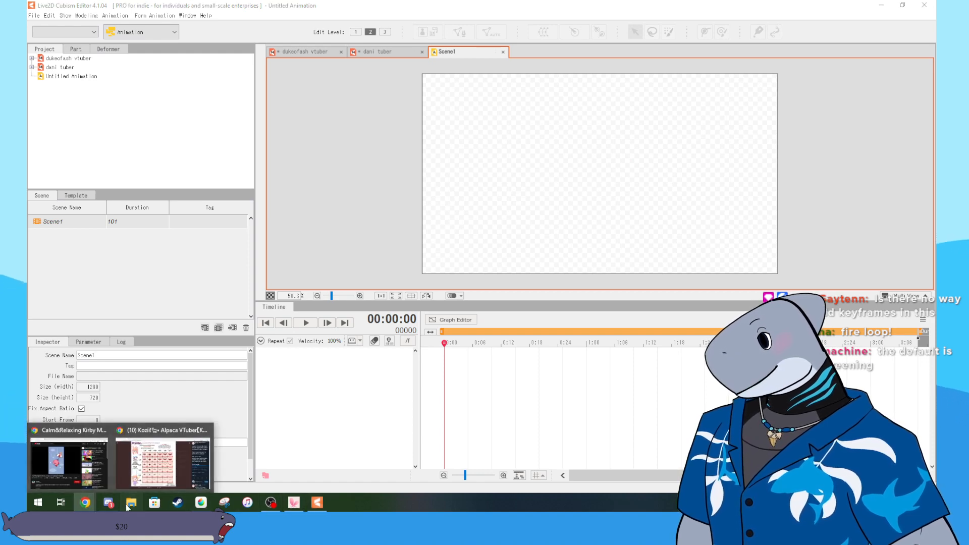
click(128, 506)
drag(563, 112, 935, 112)
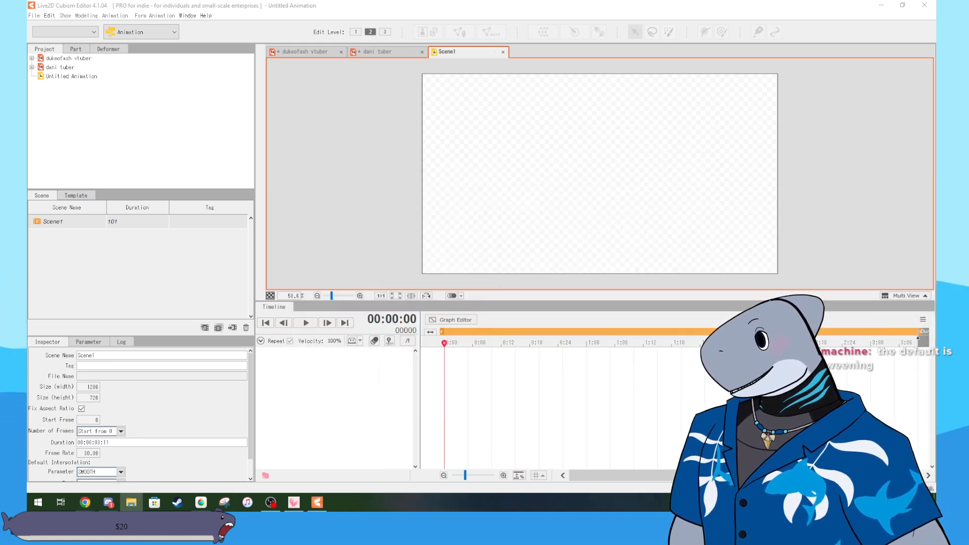
drag(764, 199, 572, 150)
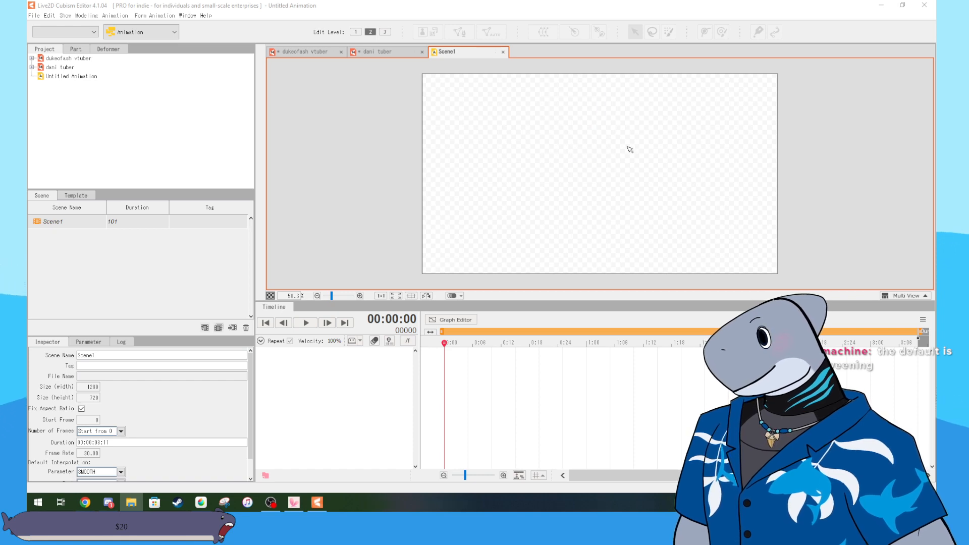
scroll(633, 149, down, 2)
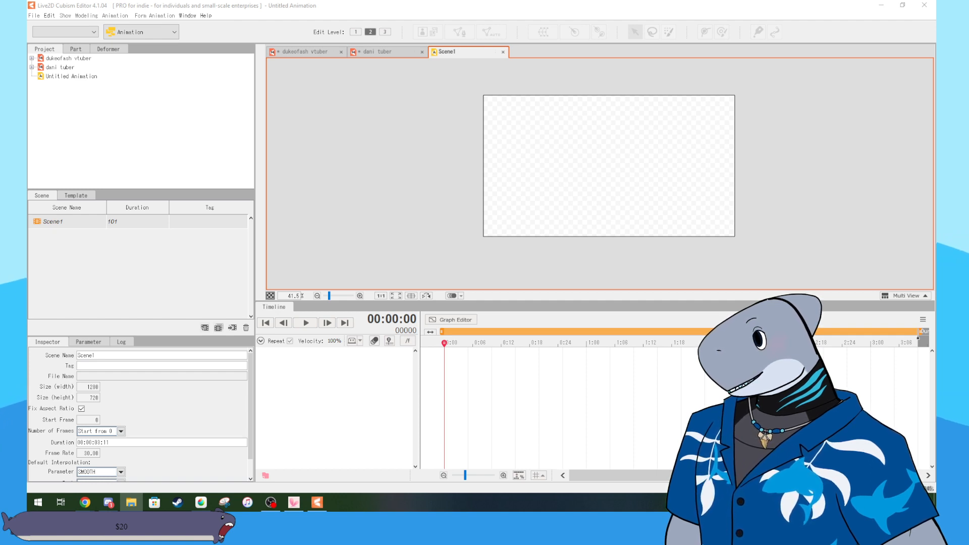
drag(968, 151, 567, 169)
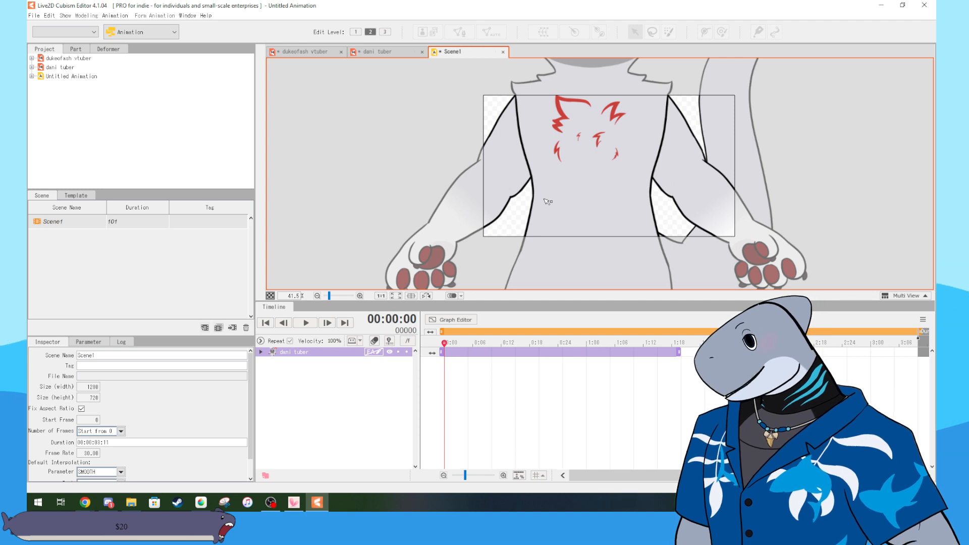
scroll(848, 136, down, 5)
drag(850, 136, 626, 290)
scroll(618, 258, up, 5)
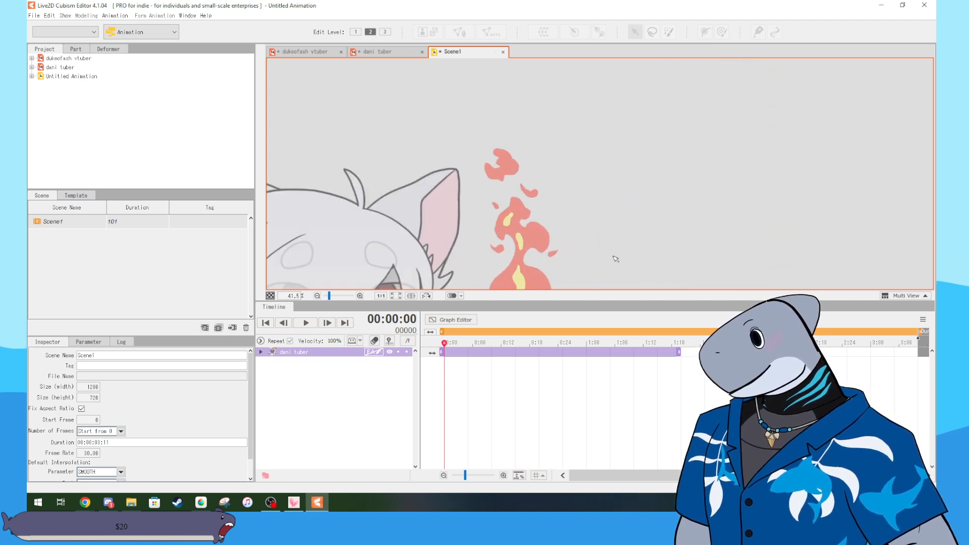
drag(616, 256, 657, 126)
scroll(658, 129, down, 5)
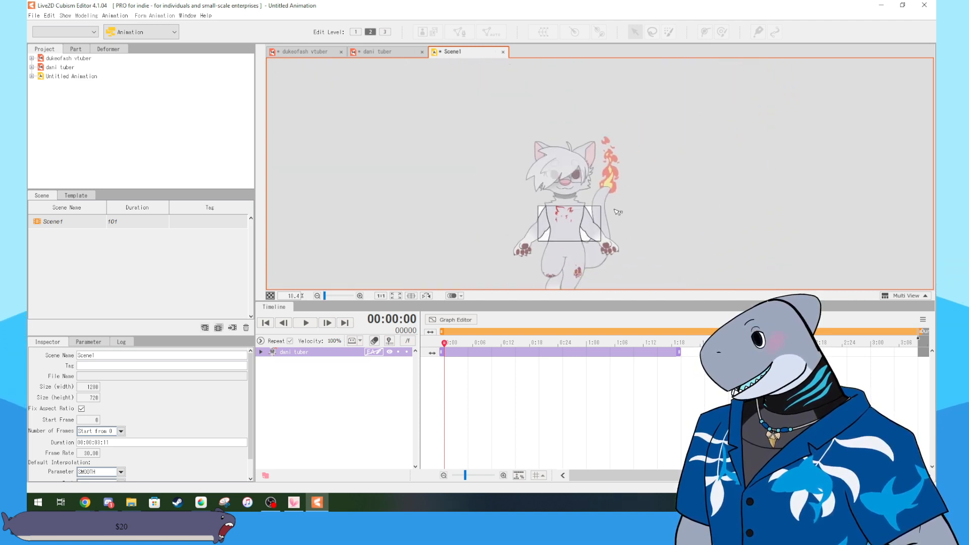
- Expand the dani tuber track's Live2D parameters in the timeline and open its tail folder
scroll(654, 192, up, 5)
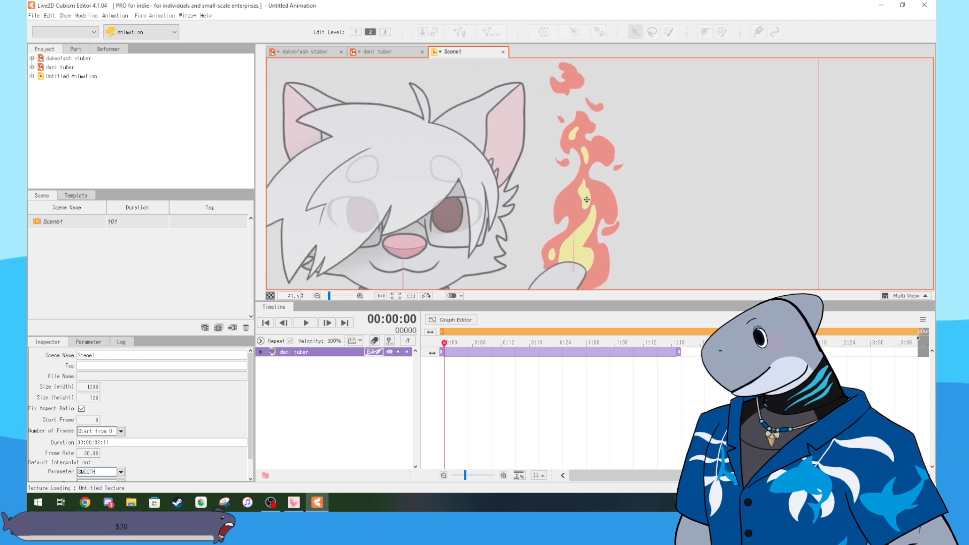
scroll(647, 200, down, 3)
scroll(647, 199, up, 2)
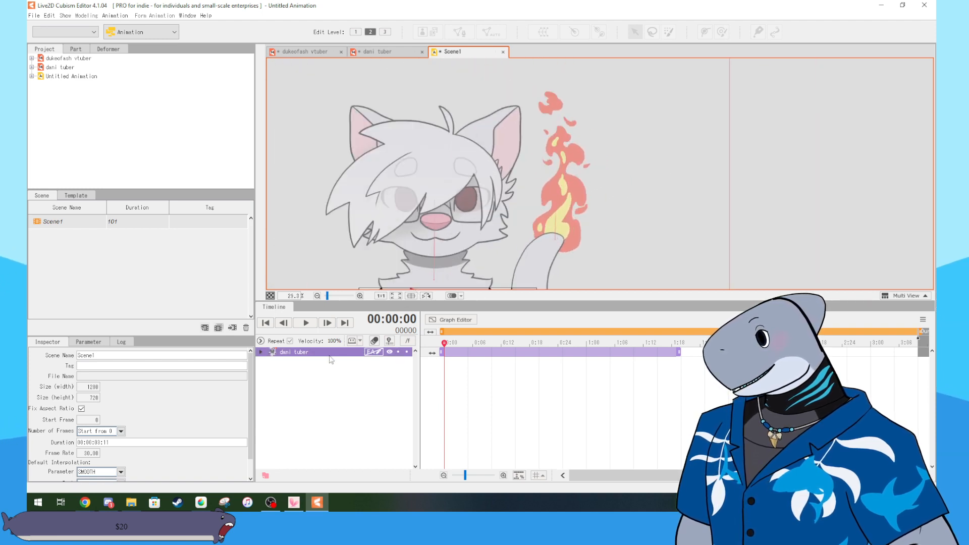
click(260, 352)
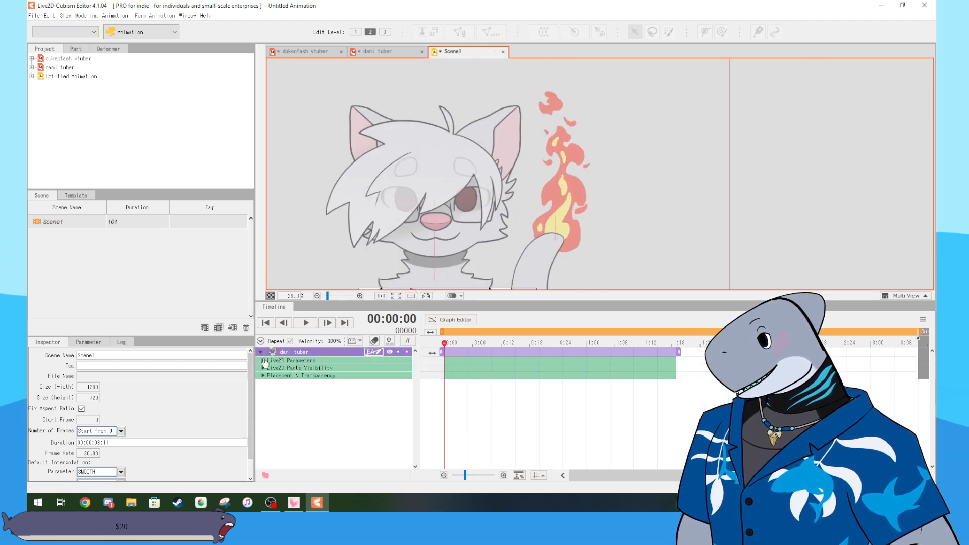
click(263, 360)
scroll(351, 409, down, 1)
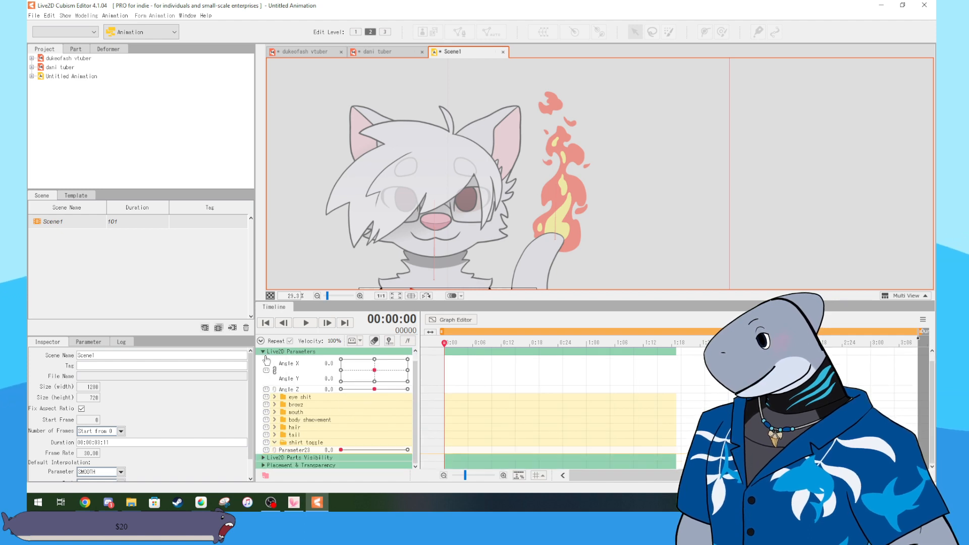
click(275, 434)
scroll(321, 426, down, 3)
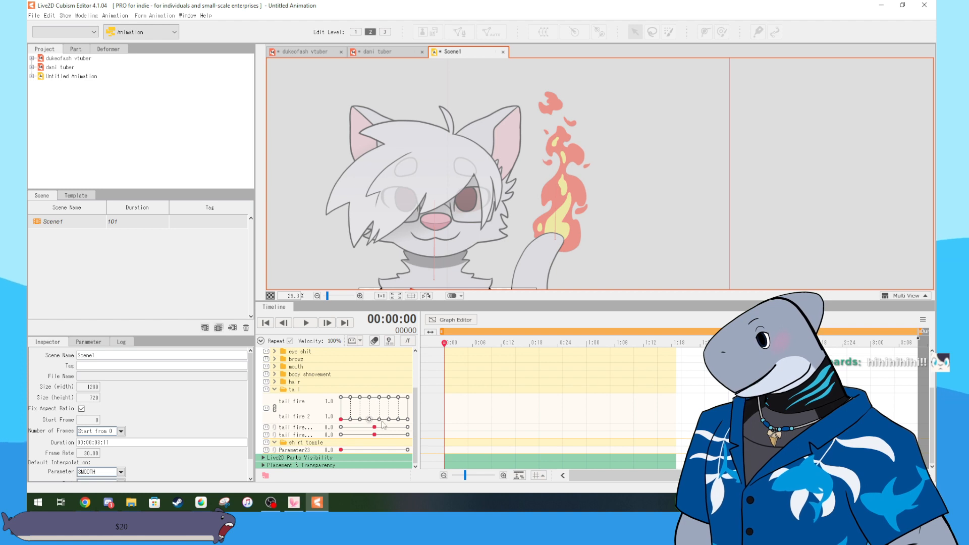
- Key tail fire and tail fire 2 at 1.0 on frame 0, and tail fire 1.0 to 4.0 with tail fire 2 at 0.0 on frames 1–4
click(341, 420)
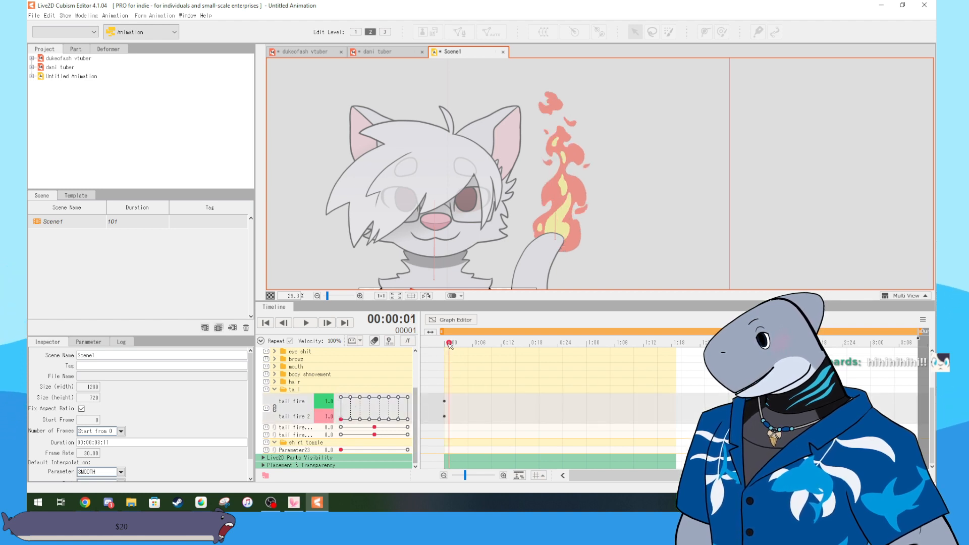
click(342, 398)
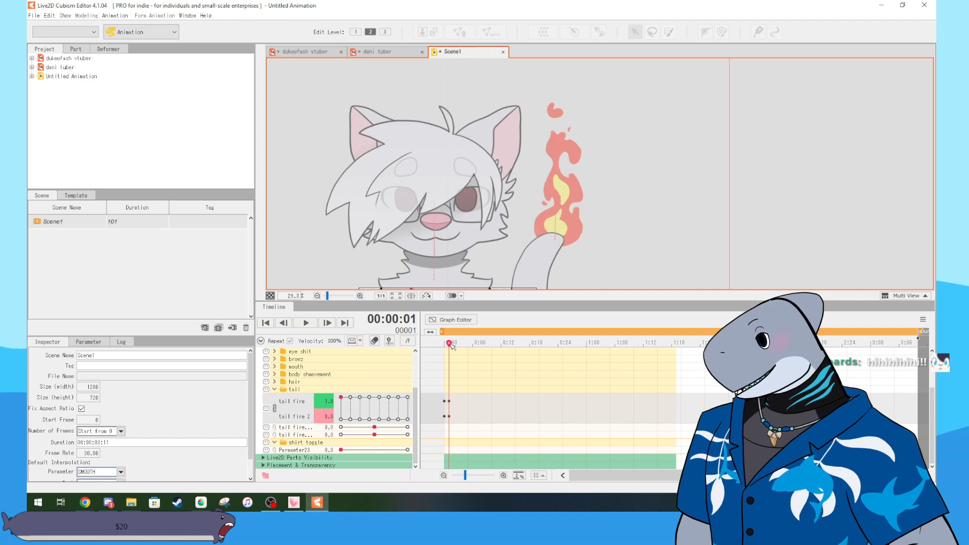
click(350, 398)
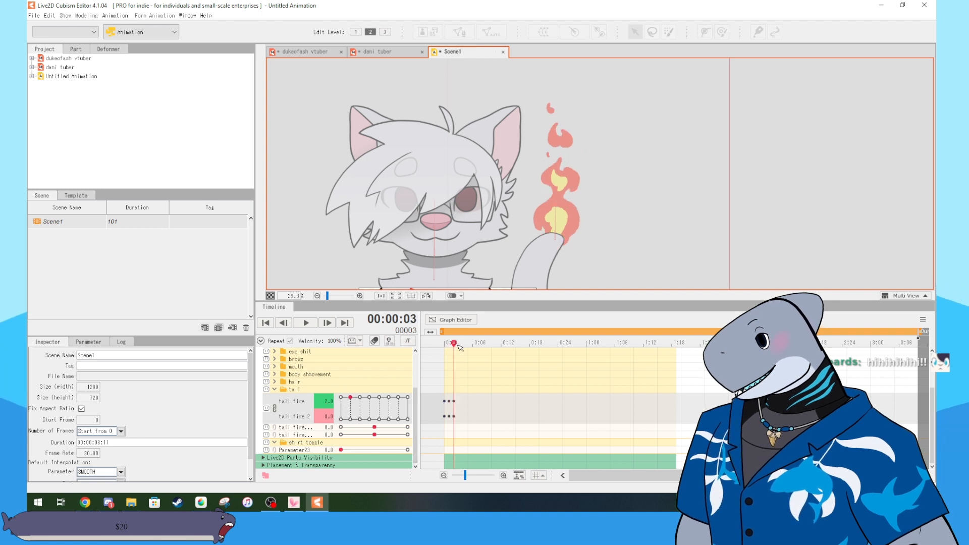
click(458, 343)
click(359, 397)
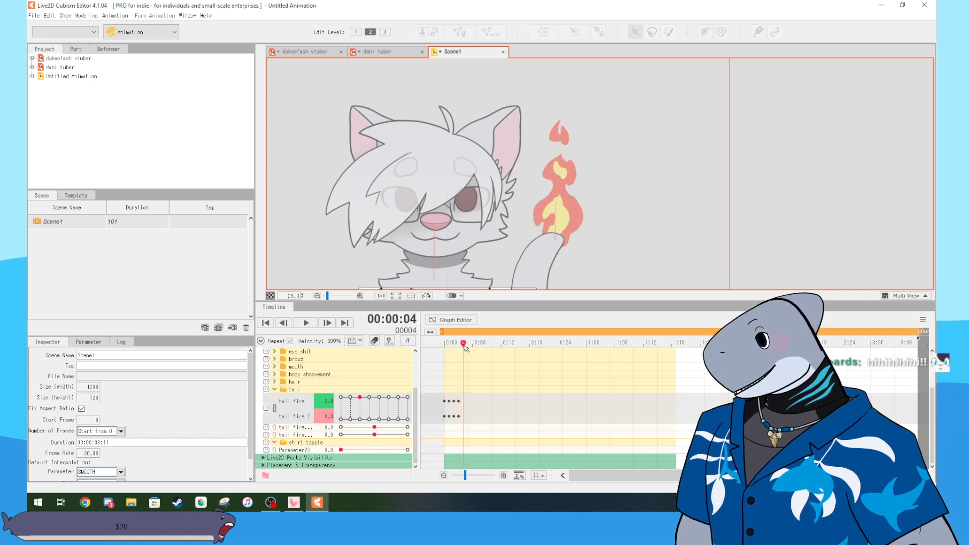
click(372, 390)
click(369, 397)
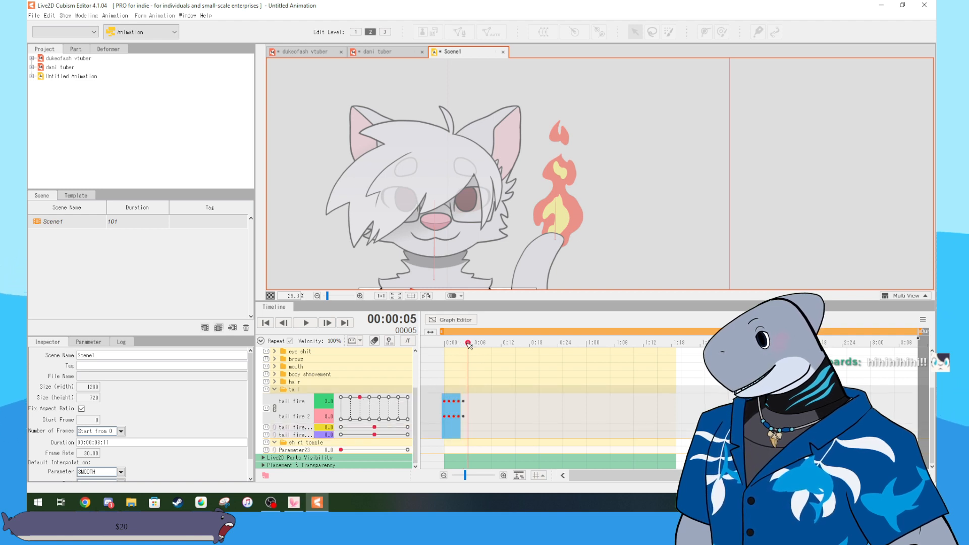
mouse_move(464, 344)
mouse_down()
mouse_move(445, 347)
mouse_move(470, 347)
mouse_up()
click(377, 398)
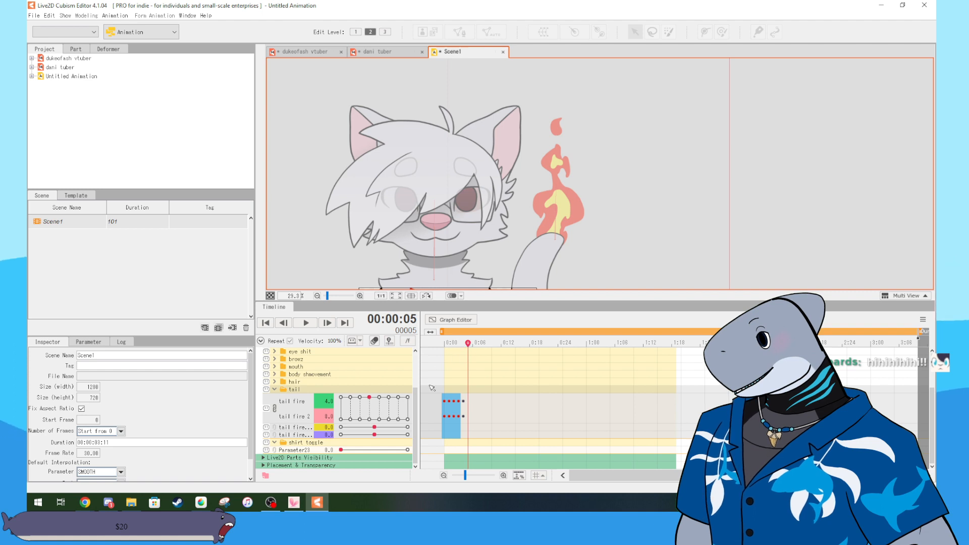
- Key tail fire from 5.0 to 8.0 on frames 5 to 8, keeping tail fire 2 at 0.0
click(379, 397)
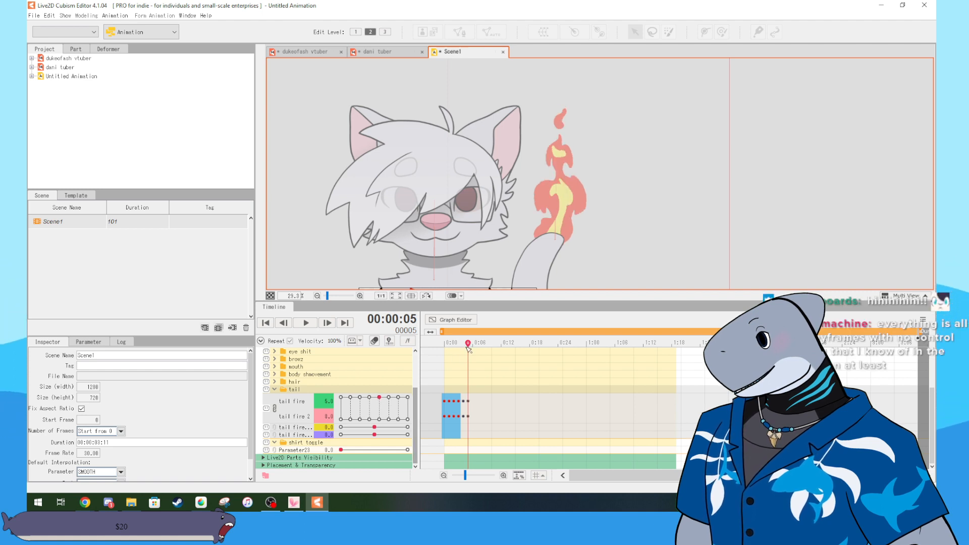
click(389, 398)
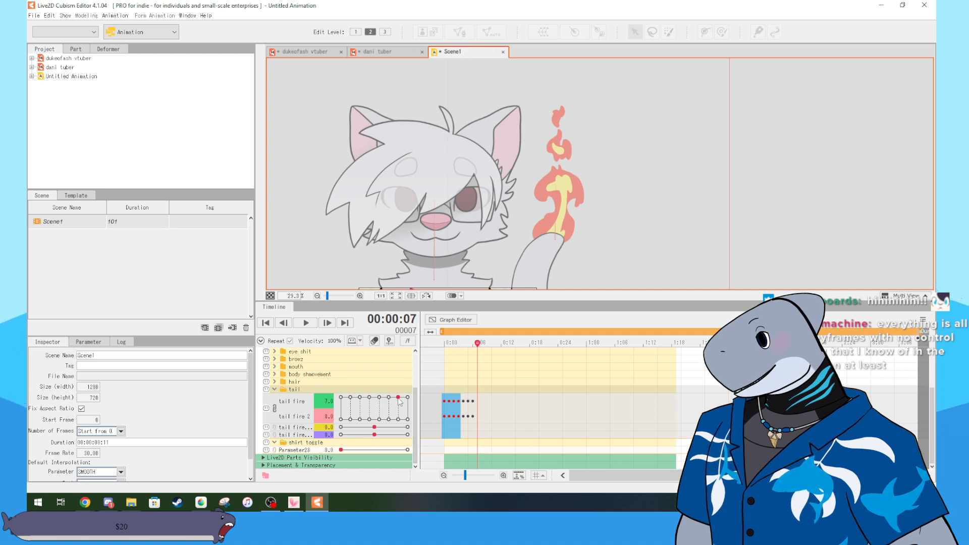
click(398, 397)
click(482, 345)
click(407, 398)
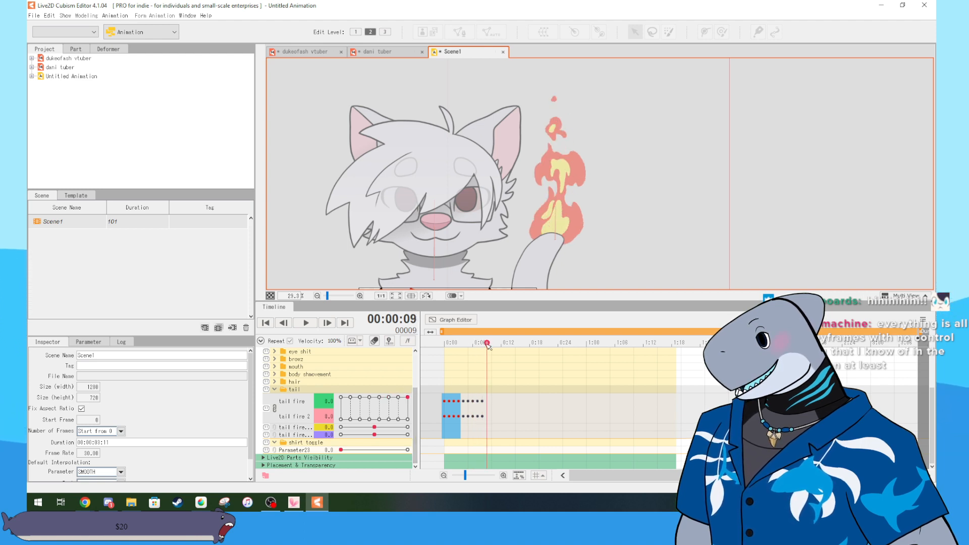
- Key tail fire from 8.0 down to 4.0 on frames 9 to 13 with tail fire 2 at 1.0
click(408, 420)
click(494, 344)
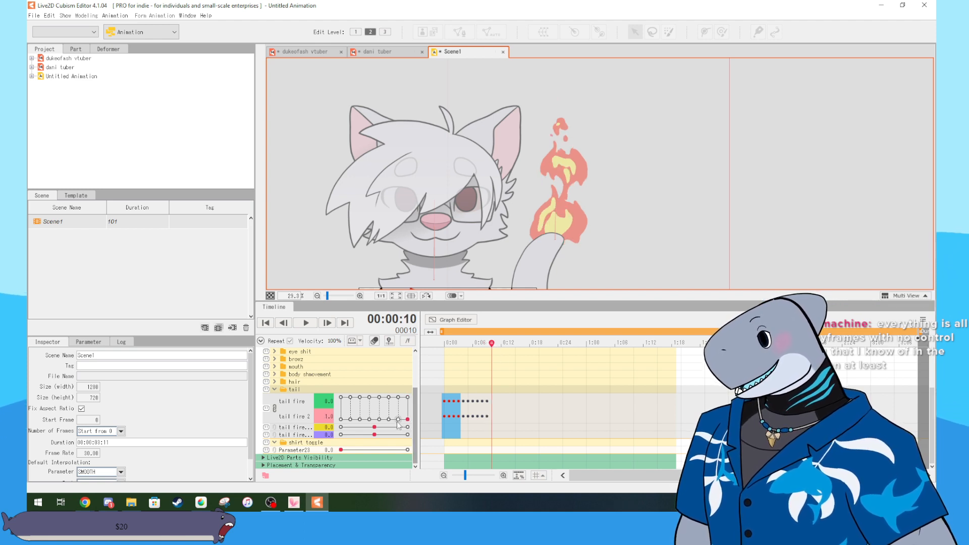
click(496, 344)
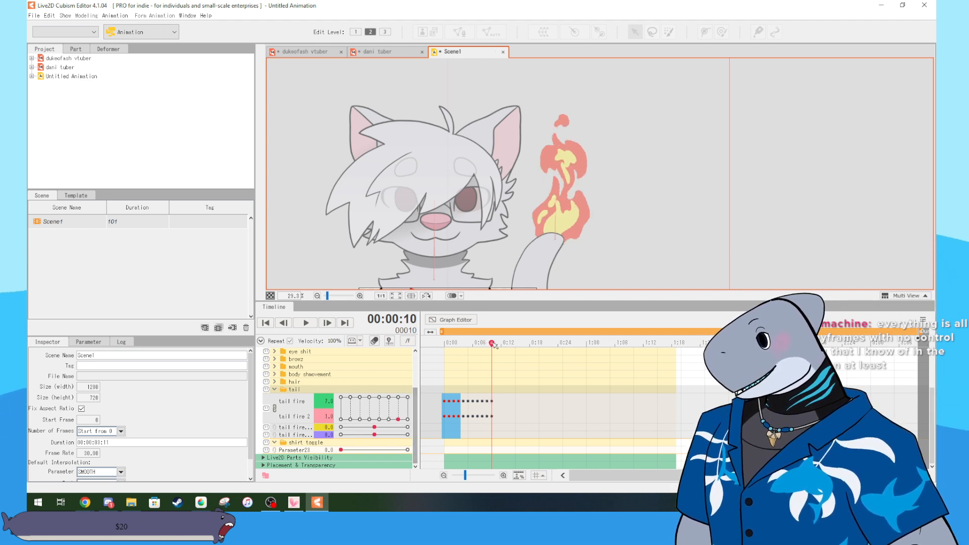
click(388, 420)
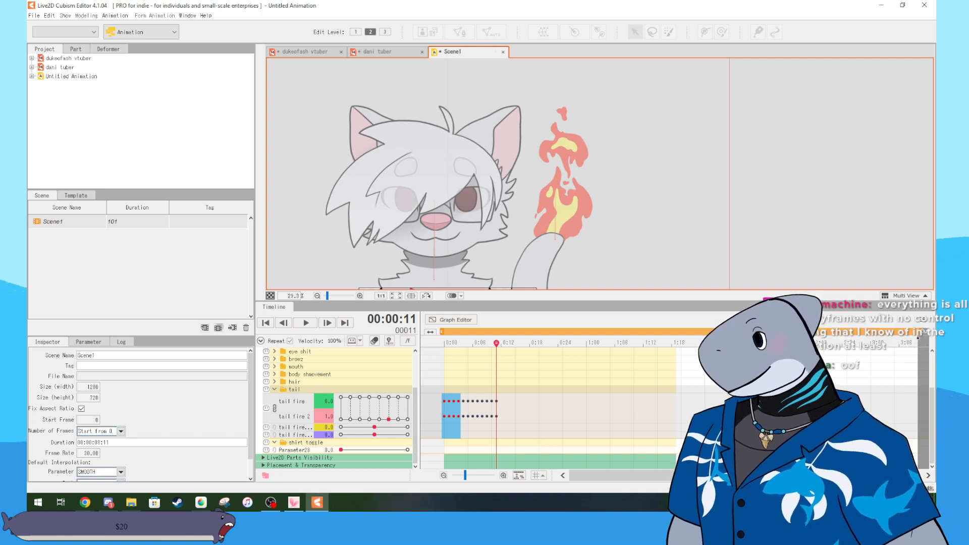
click(499, 344)
click(379, 419)
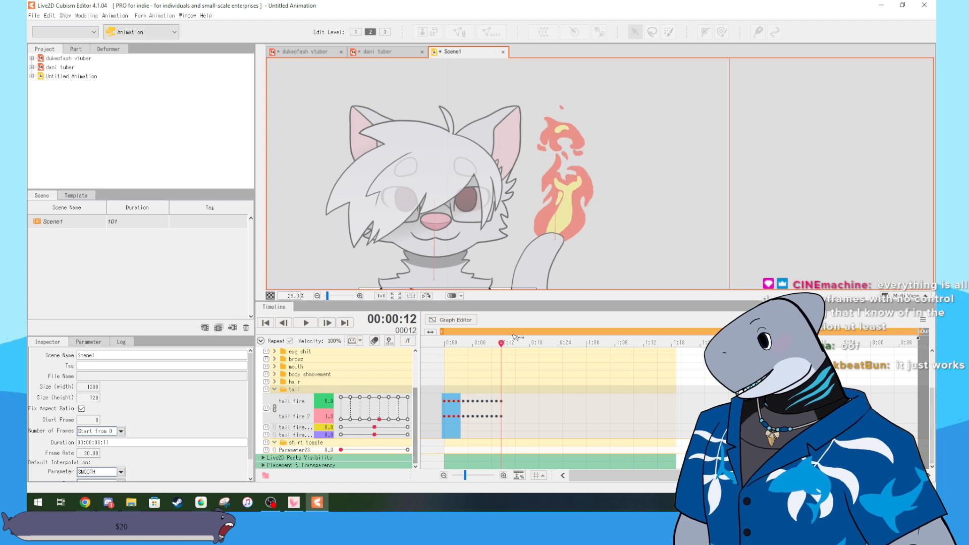
click(369, 419)
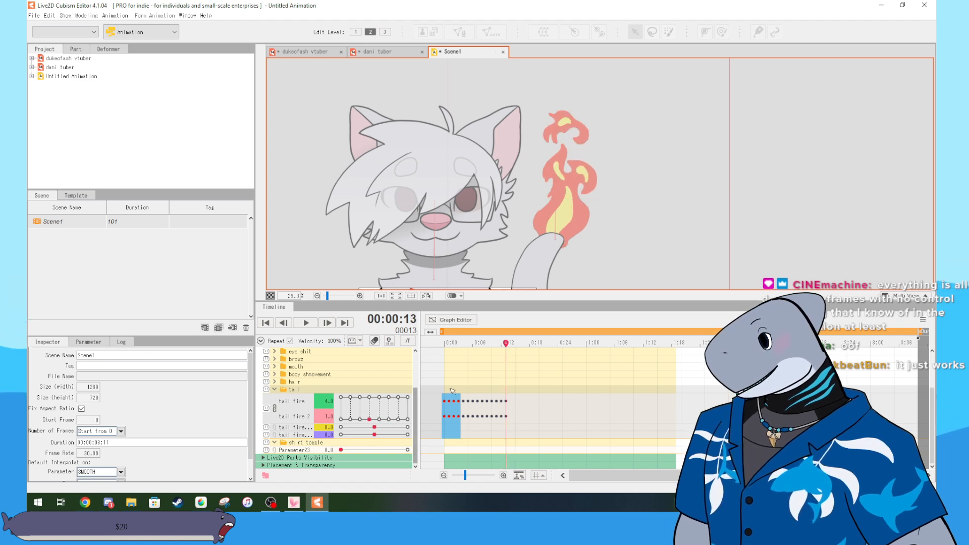
- Key tail fire from 3.0 down to 1.0 on frames 14 to 16 with tail fire 2 at 1.0
scroll(503, 354, up, 3)
drag(506, 362, 510, 344)
scroll(397, 415, down, 2)
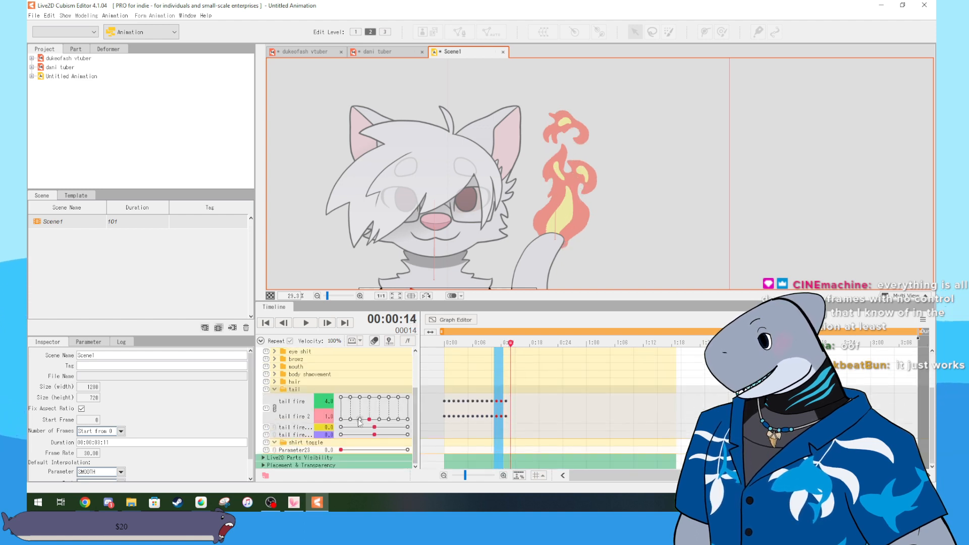
click(360, 419)
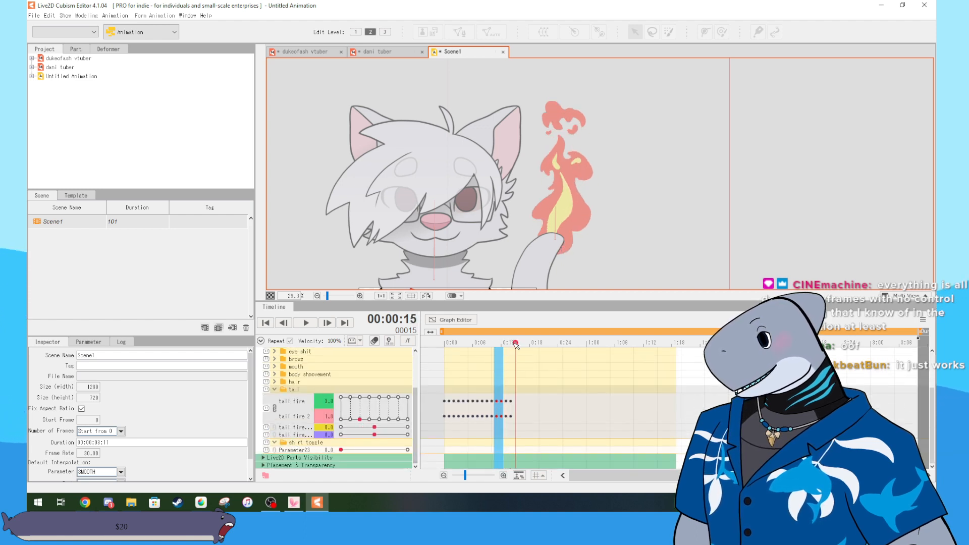
click(350, 418)
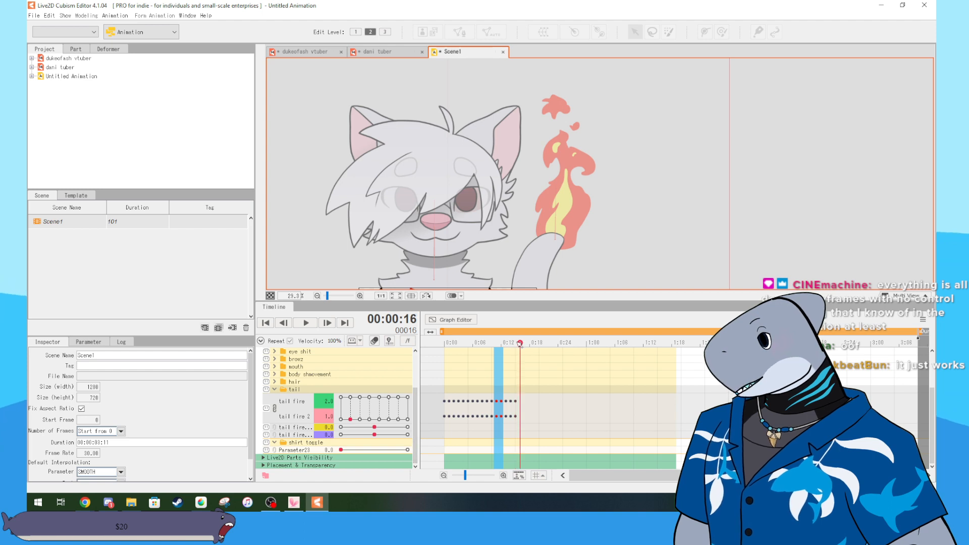
click(341, 419)
- Shorten the dani tuber track to frame 16 and set the scene's duration to 17 frames
scroll(670, 373, up, 3)
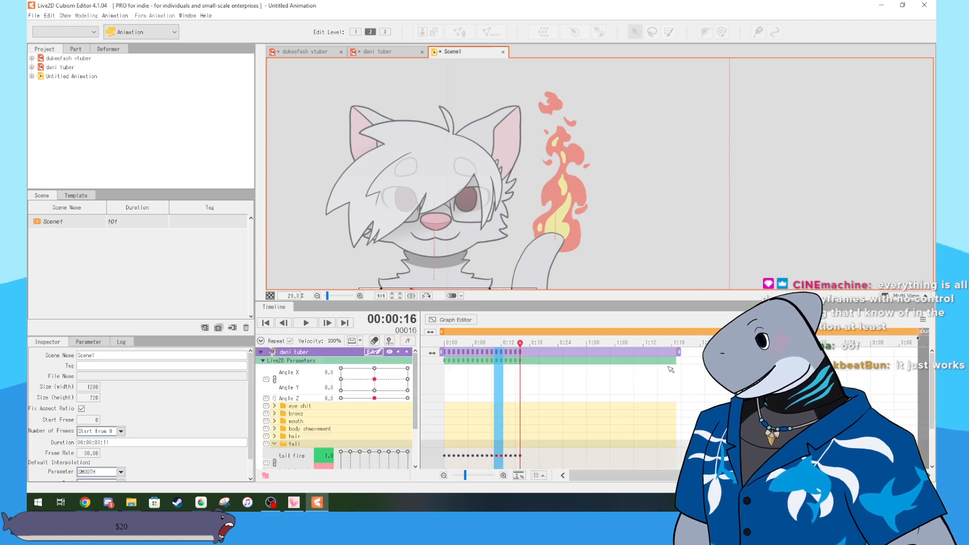
drag(675, 353, 520, 359)
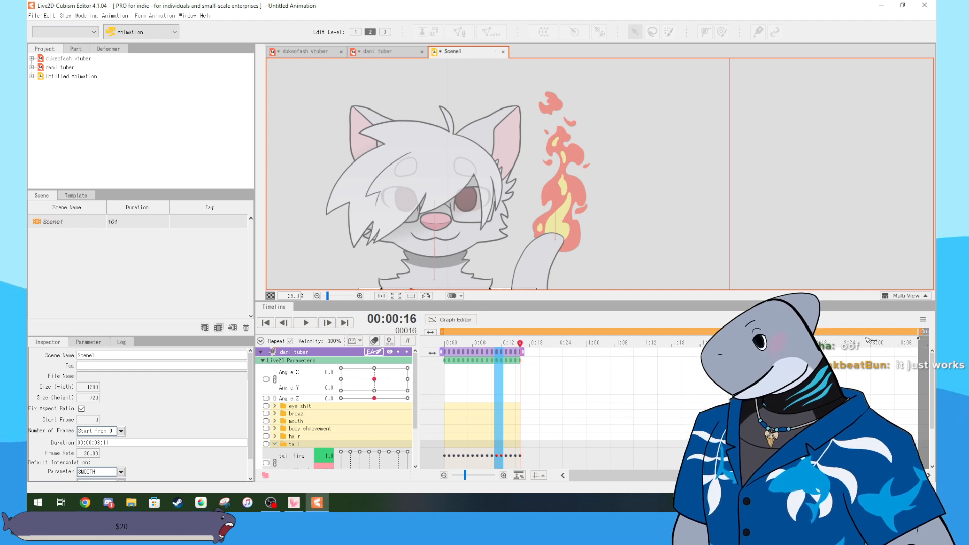
drag(917, 333, 520, 335)
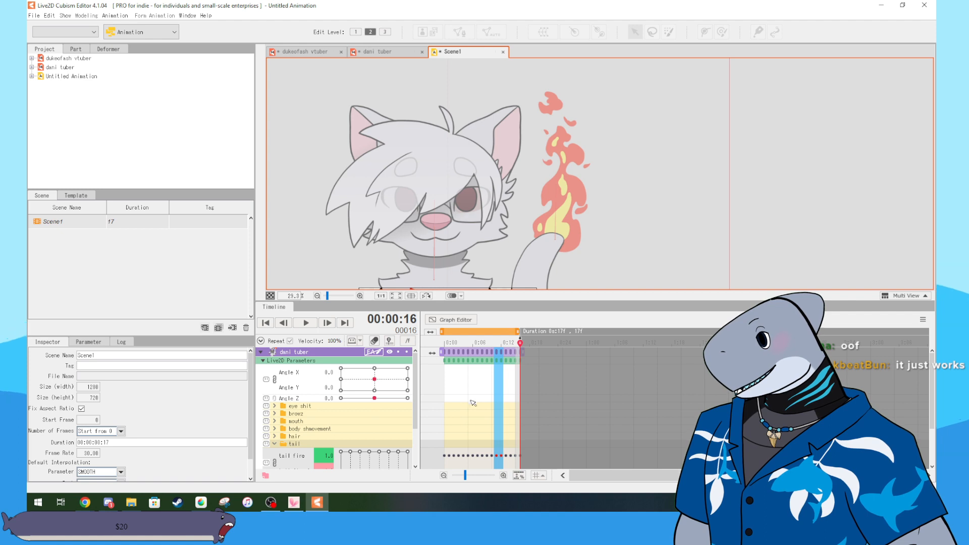
- Reposition the dani tuber model so its tail fire sits inside the scene canvas, and play back the flame animation
click(308, 325)
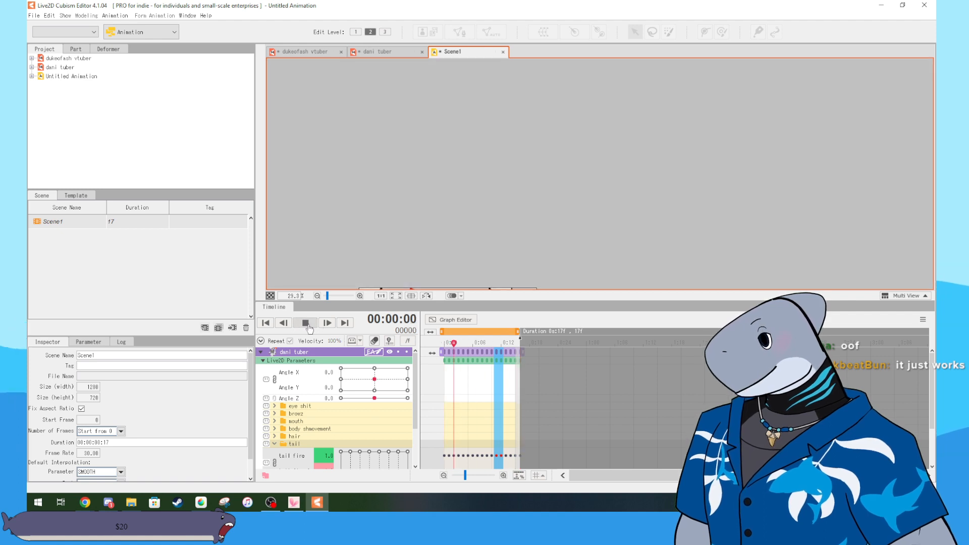
click(306, 322)
scroll(525, 203, down, 5)
drag(525, 204, 488, 250)
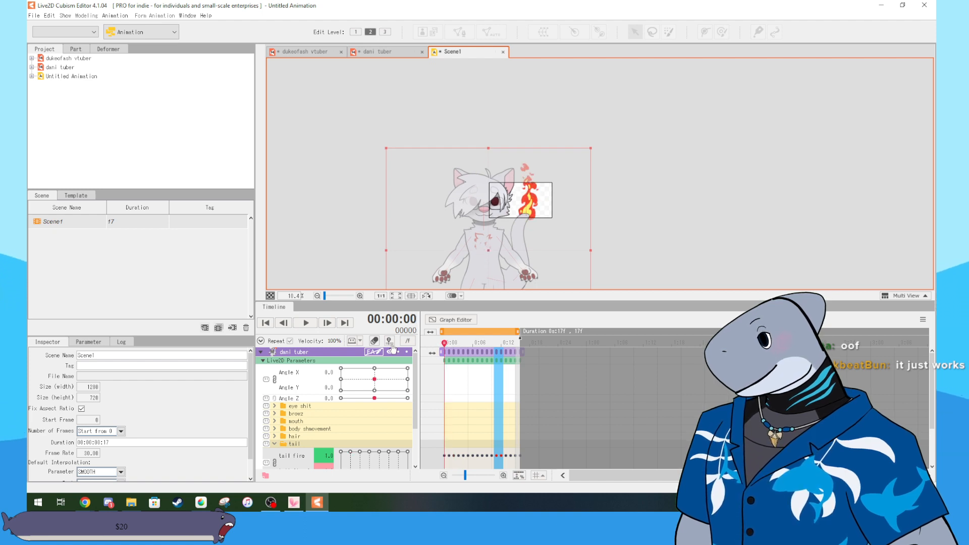
scroll(545, 199, up, 3)
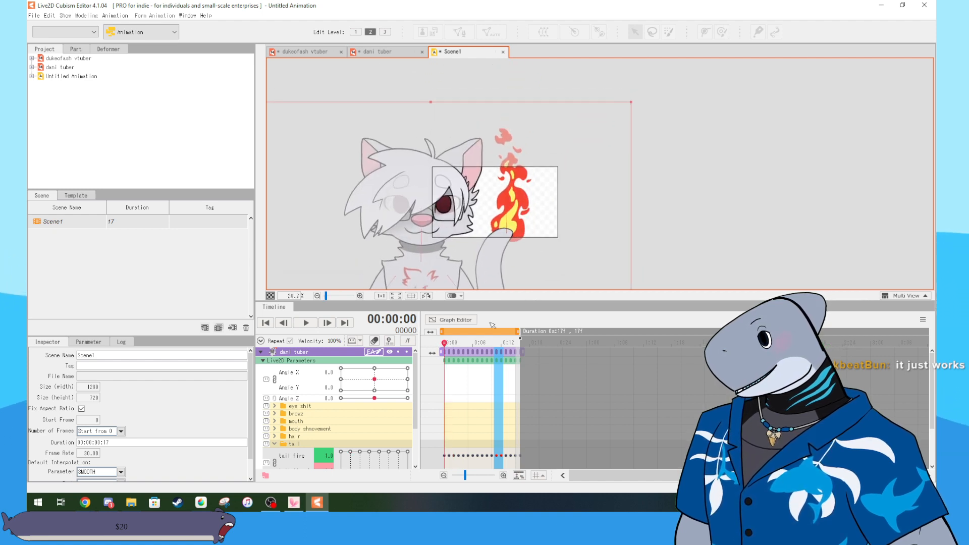
click(316, 328)
scroll(553, 207, up, 3)
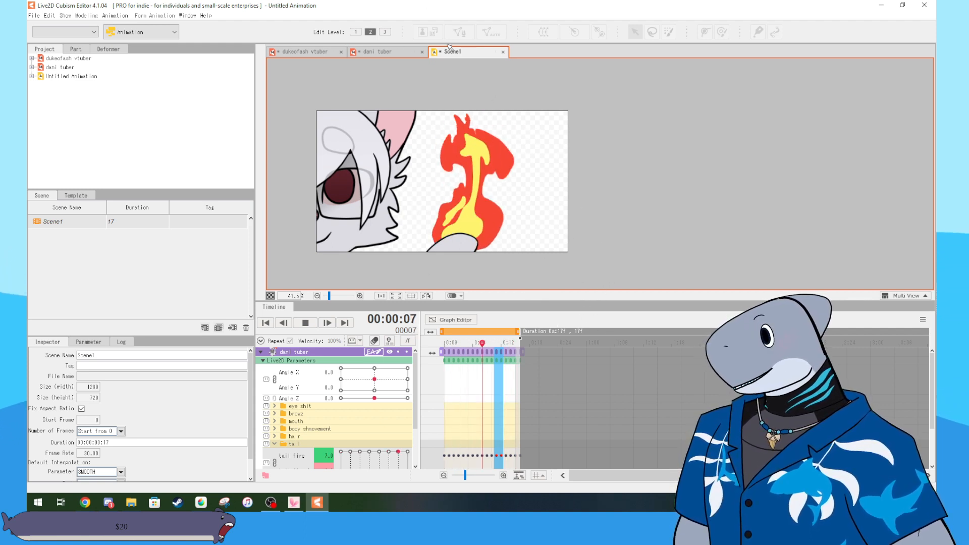
- Close the Scene1 animation without saving it, and view the exported files in the danituber folder before closing that folder
click(504, 53)
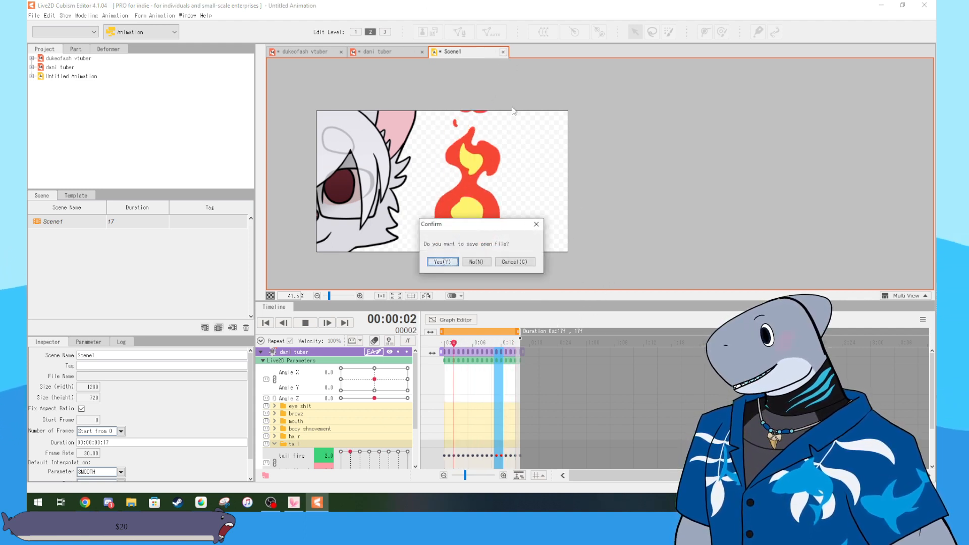
click(481, 263)
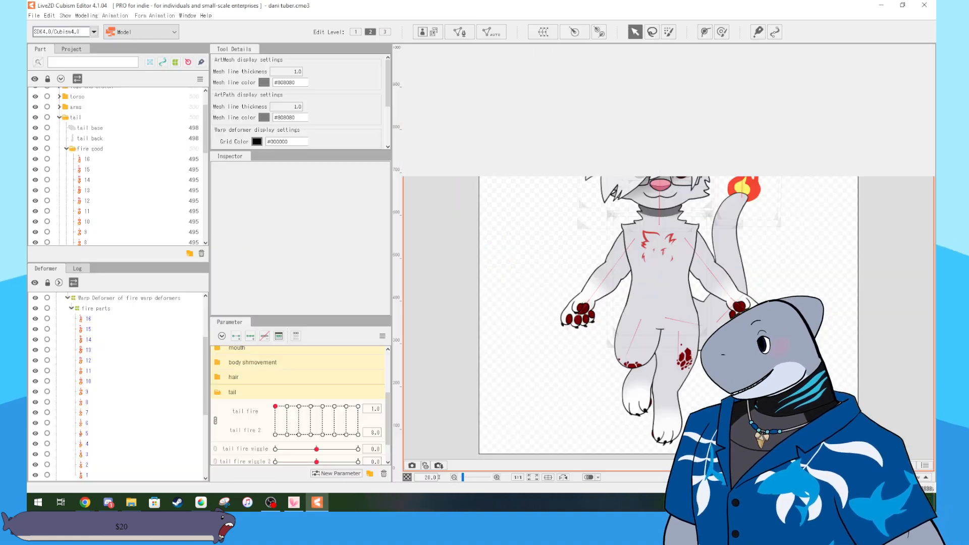
drag(935, 154, 462, 112)
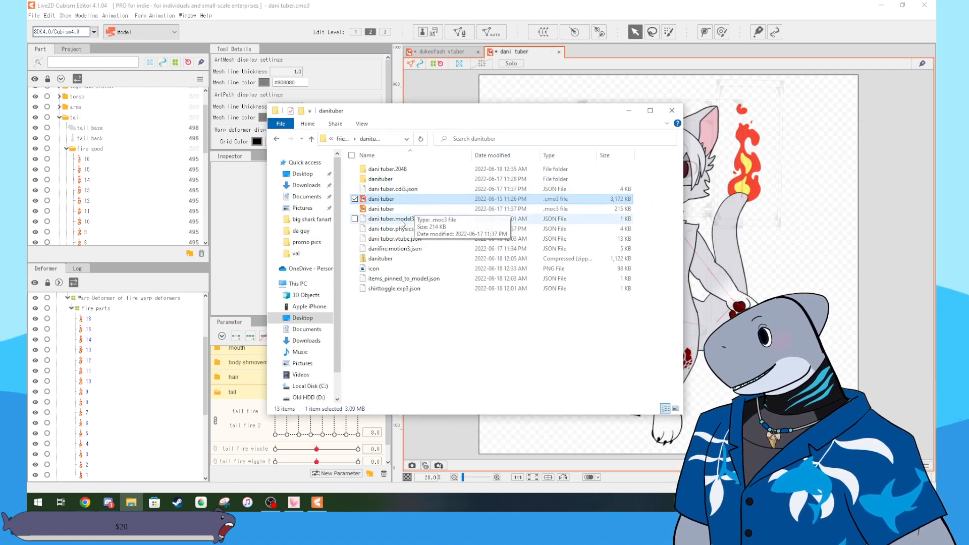
click(672, 110)
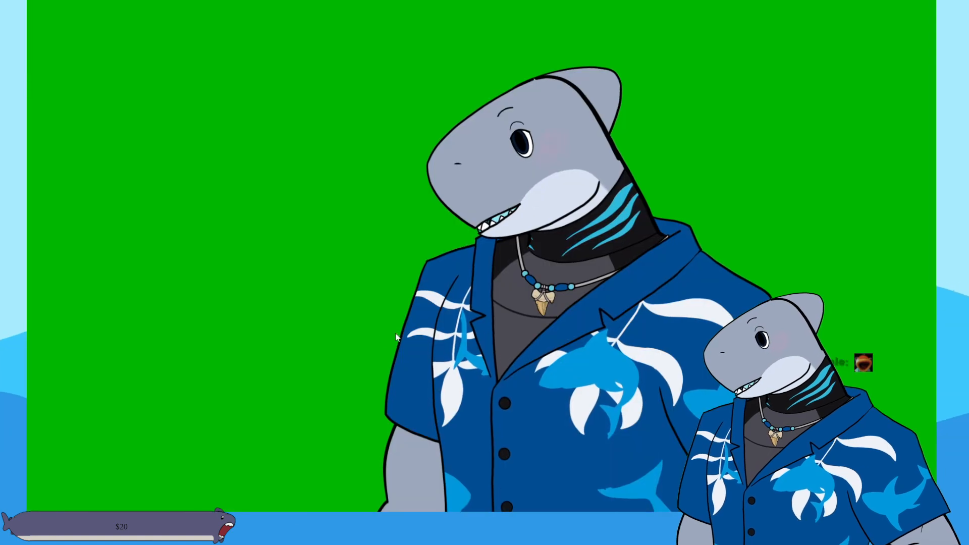
- Switch to VTube Studio and load the dani tuber cat model in place of the shark
double_click(492, 204)
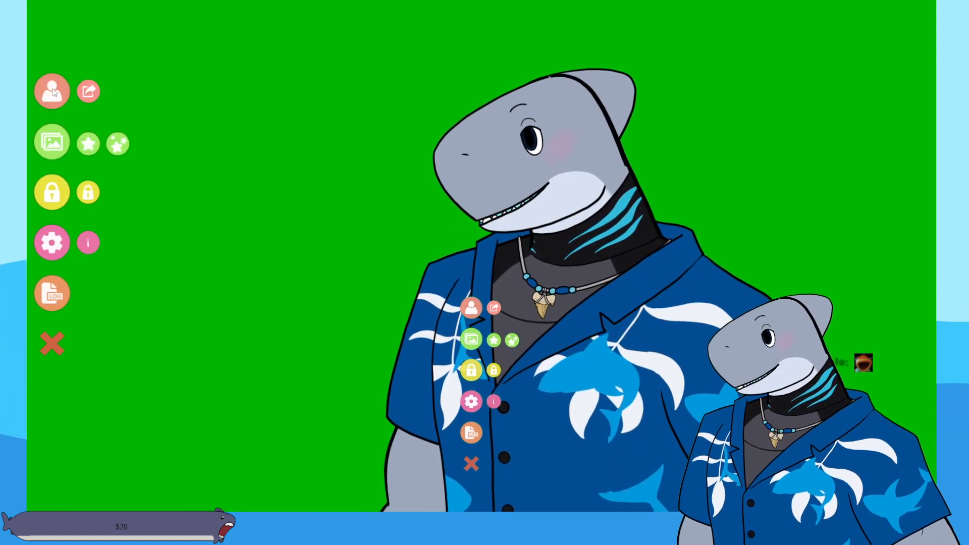
click(52, 94)
click(458, 411)
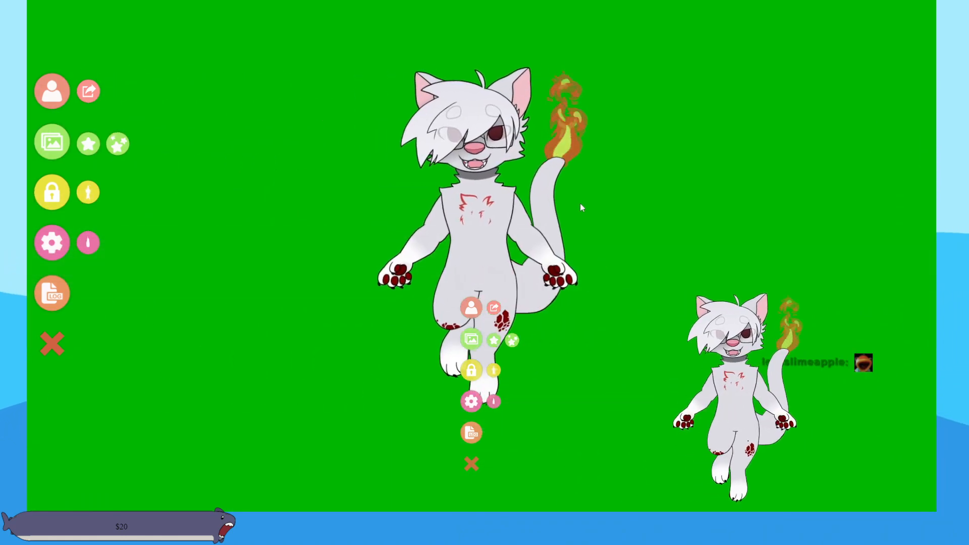
- Open the dani tuber model's settings to view its assigned idle animations, looking over the webcam tracking settings on the way
click(52, 91)
click(54, 225)
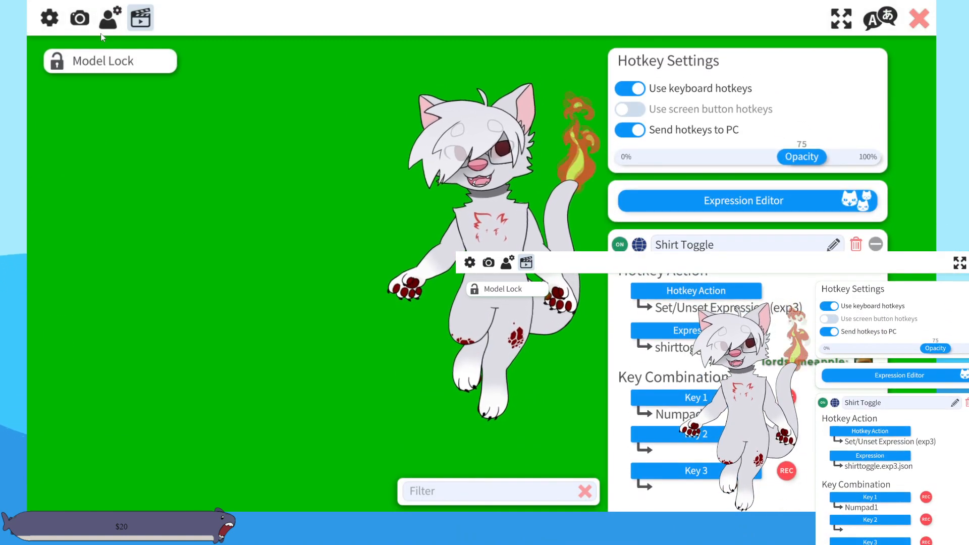
click(79, 20)
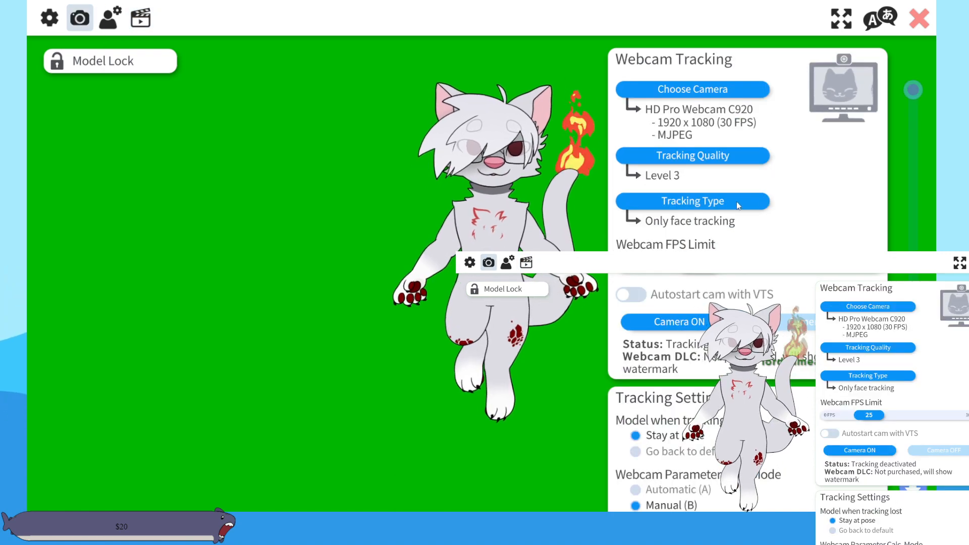
scroll(747, 212, down, 4)
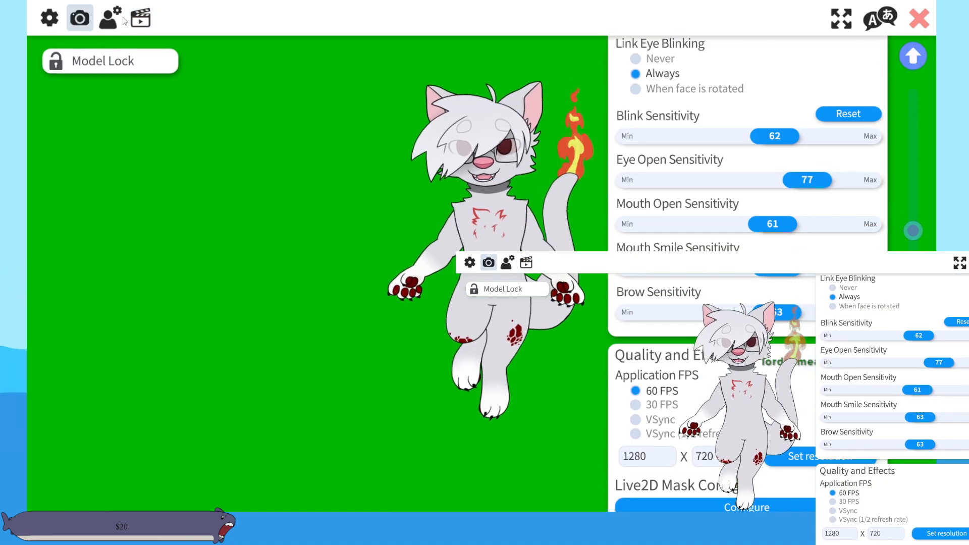
click(109, 18)
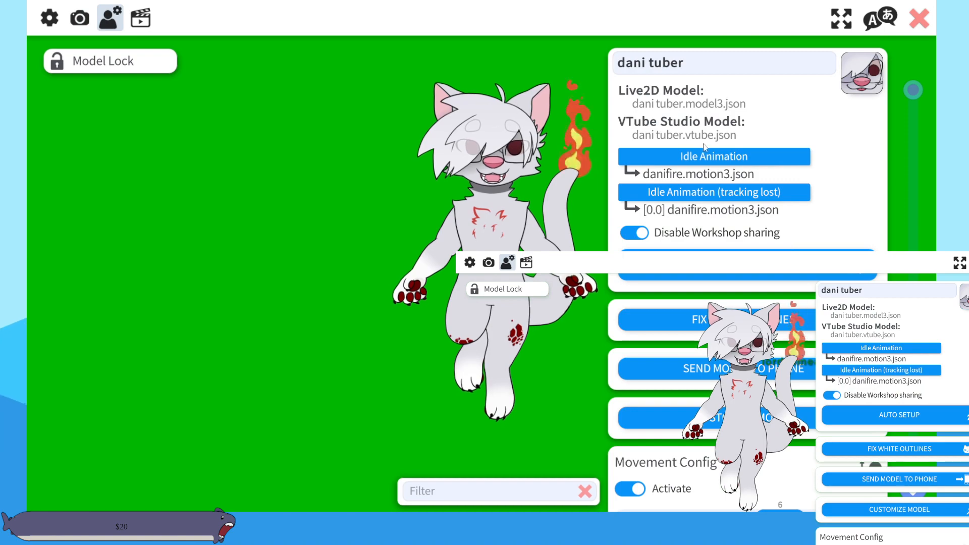
- Reposition and enlarge the cat model on the canvas, and view the idle animation choices for lost tracking without changing the selection
drag(556, 196, 465, 242)
scroll(464, 239, up, 4)
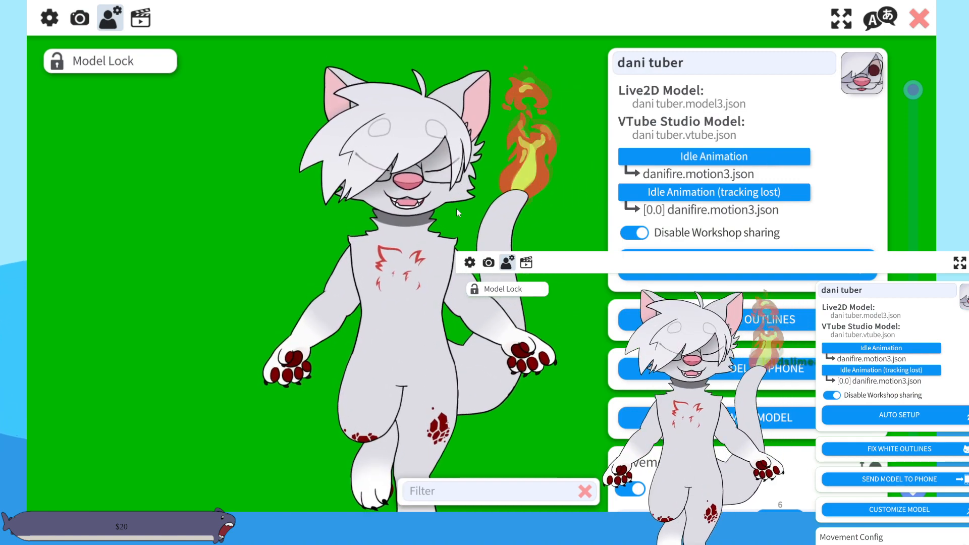
drag(458, 192, 464, 249)
scroll(463, 249, up, 4)
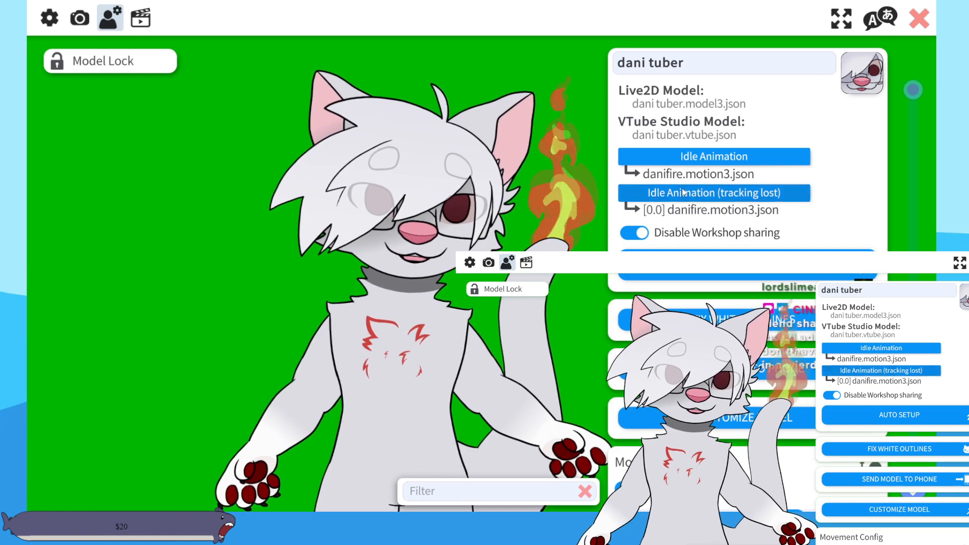
click(713, 192)
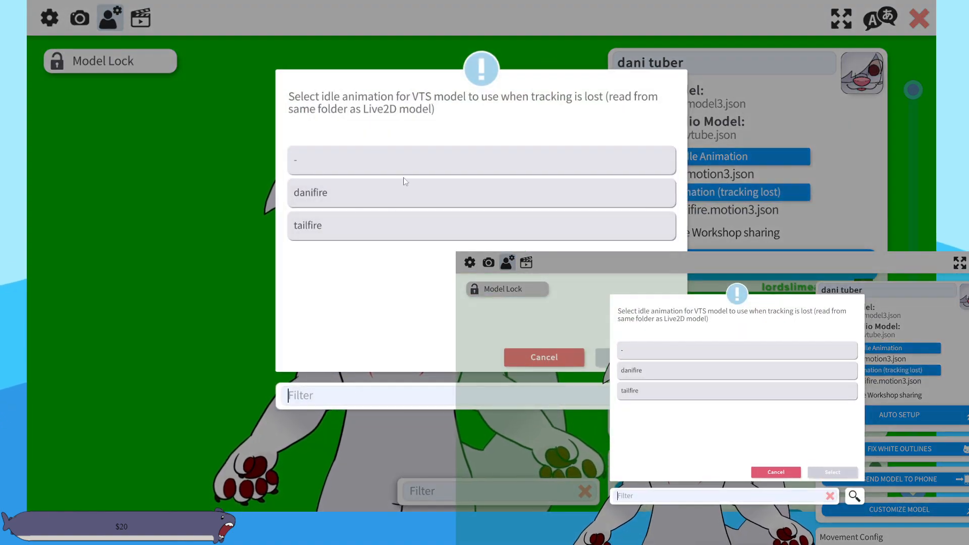
click(544, 356)
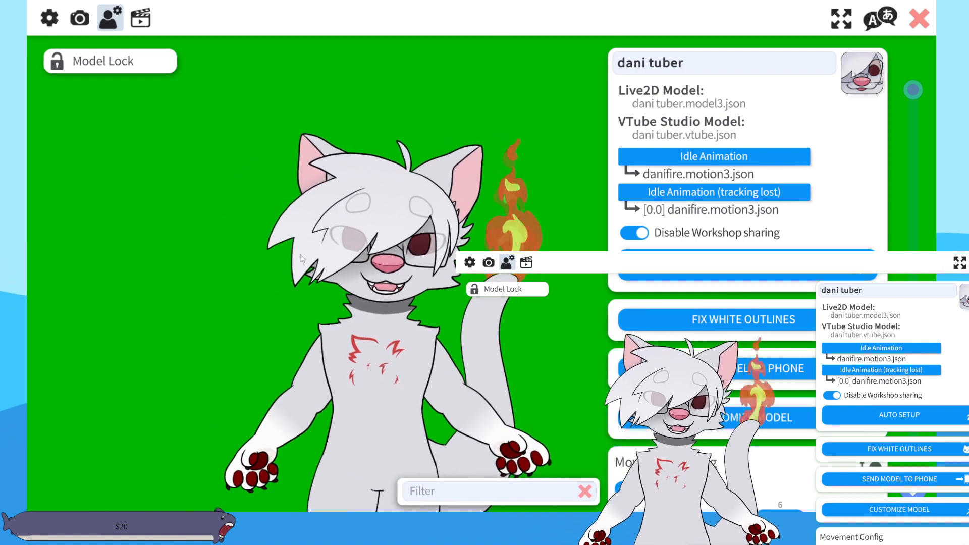
- Close the settings and load the shark model in place of the dani tuber cat
click(49, 19)
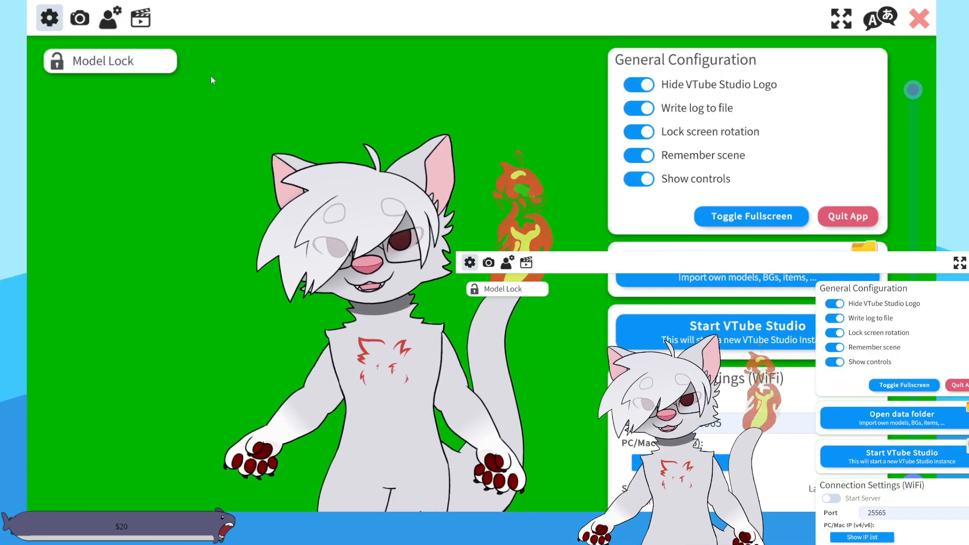
click(918, 18)
double_click(302, 221)
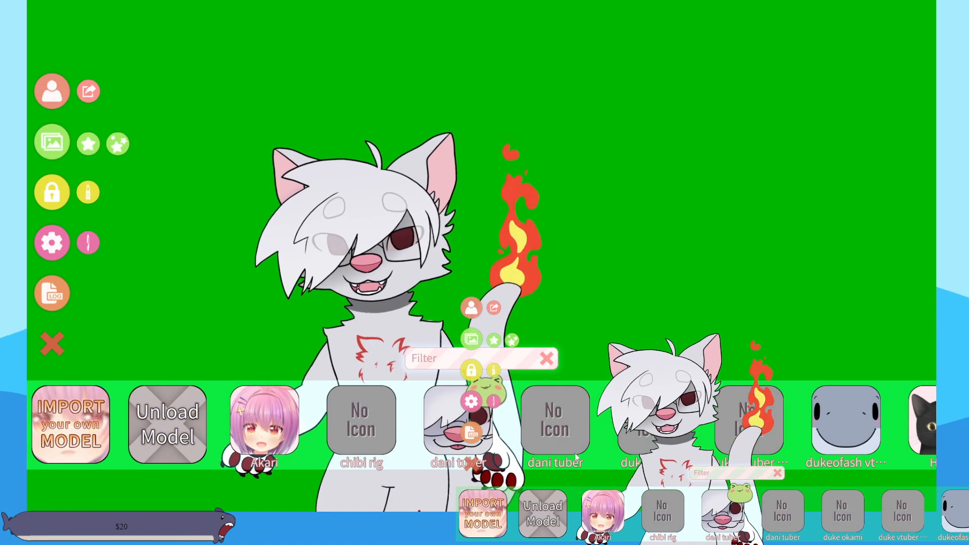
click(565, 428)
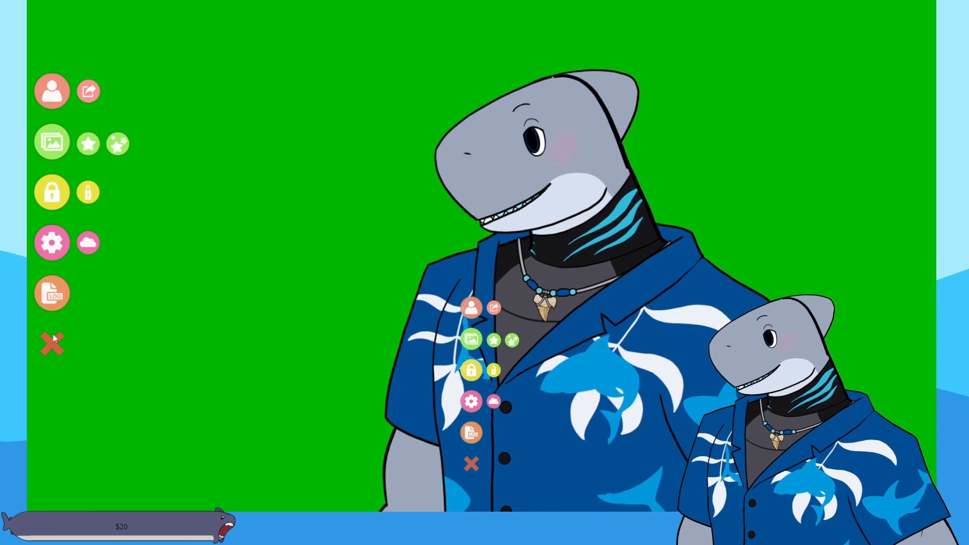
- Browse the list of available models and close it, keeping the shark model loaded
click(53, 96)
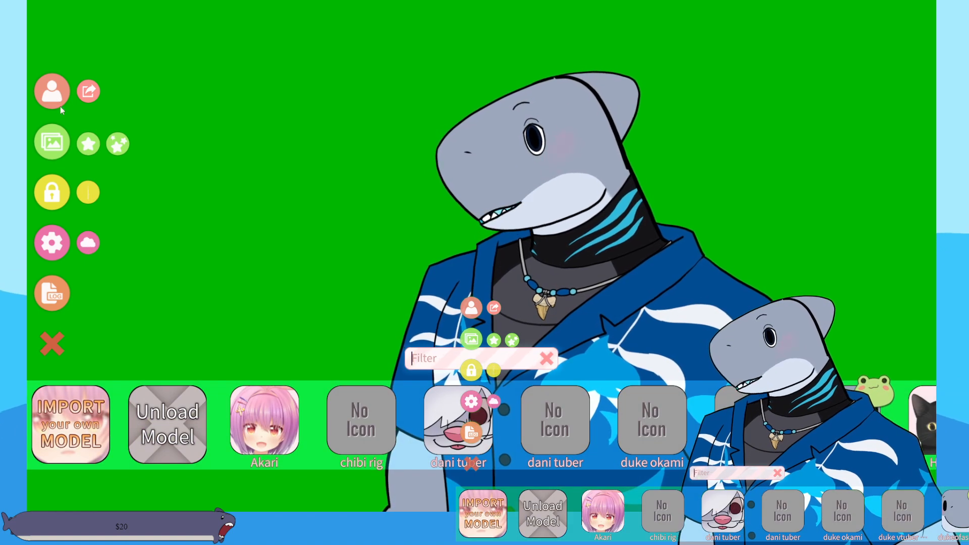
scroll(482, 426, down, 3)
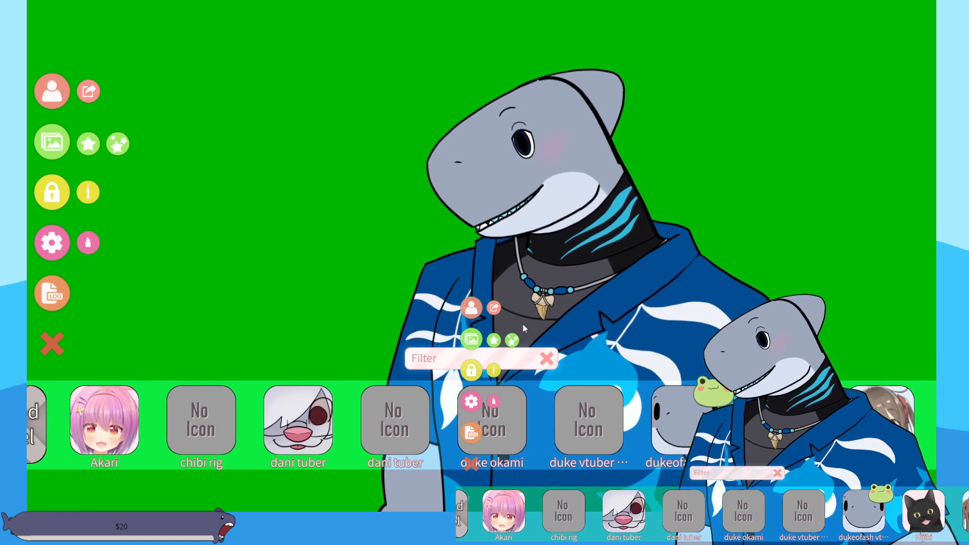
scroll(449, 389, up, 3)
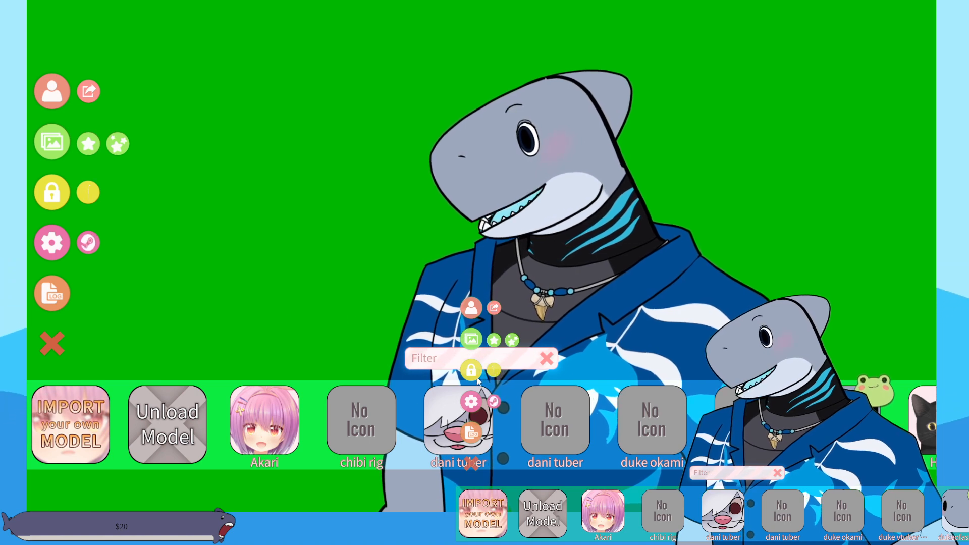
click(50, 345)
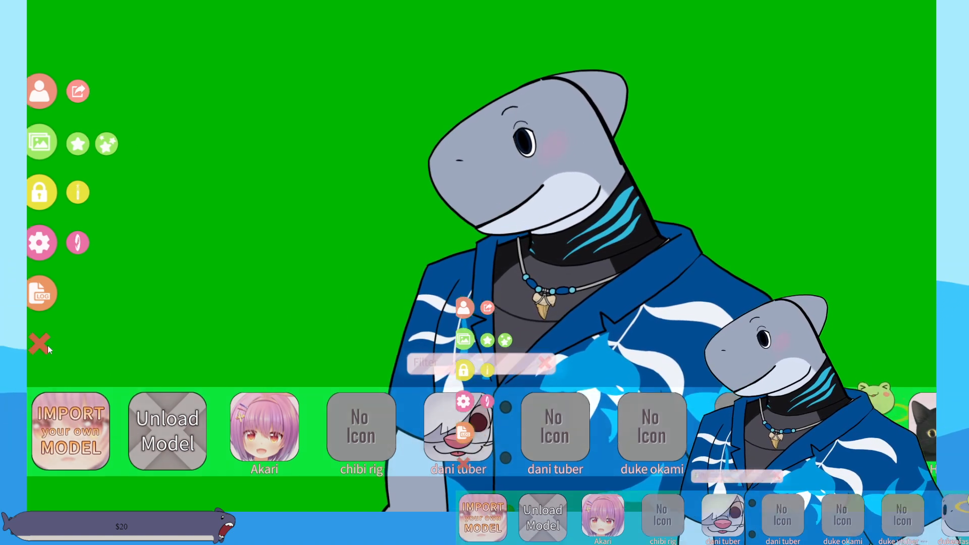
double_click(219, 244)
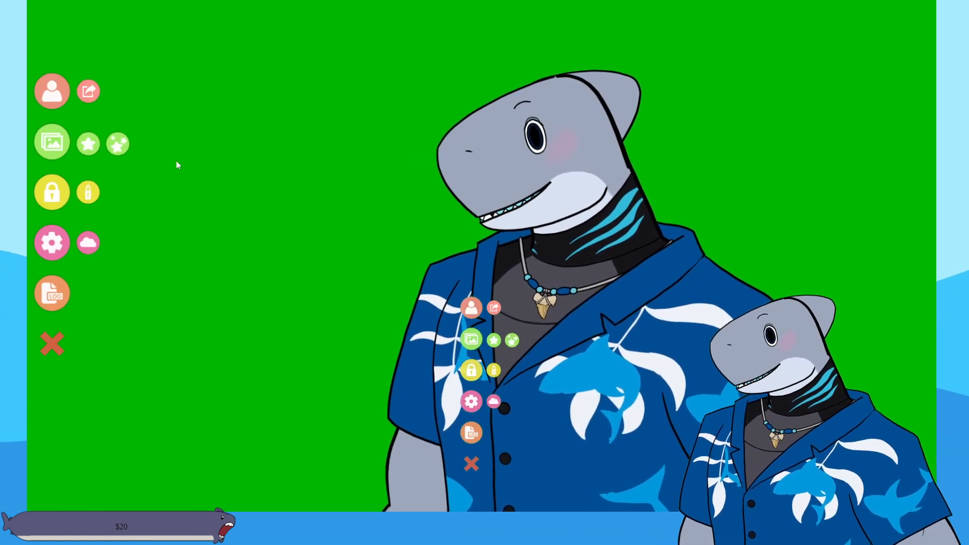
- Open the webcam tracking settings and move the shark model on the canvas clear of the settings
click(47, 100)
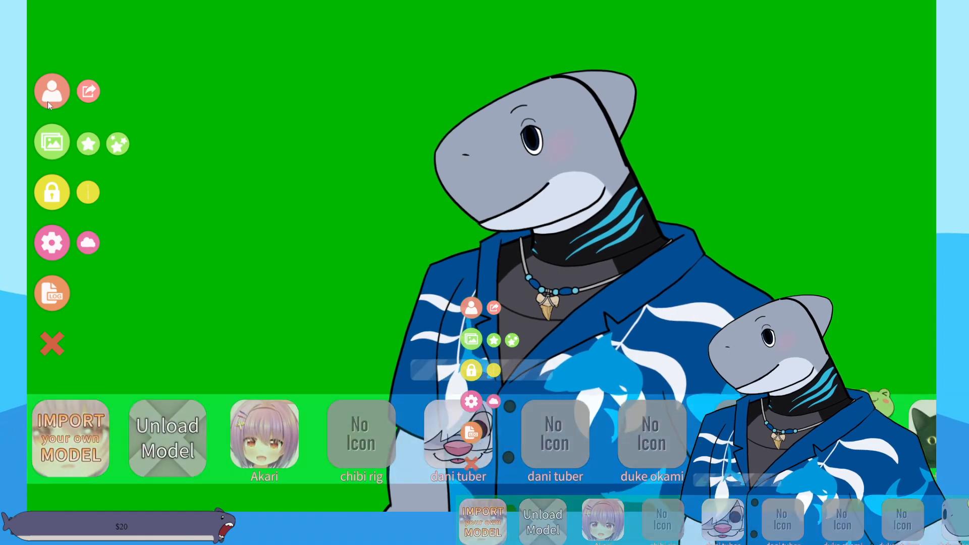
click(60, 232)
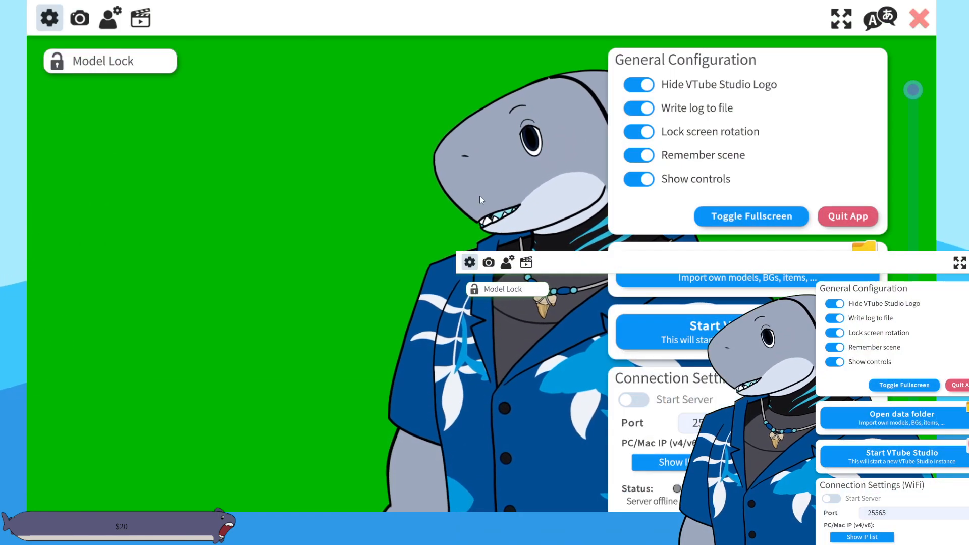
click(85, 19)
scroll(676, 160, up, 10)
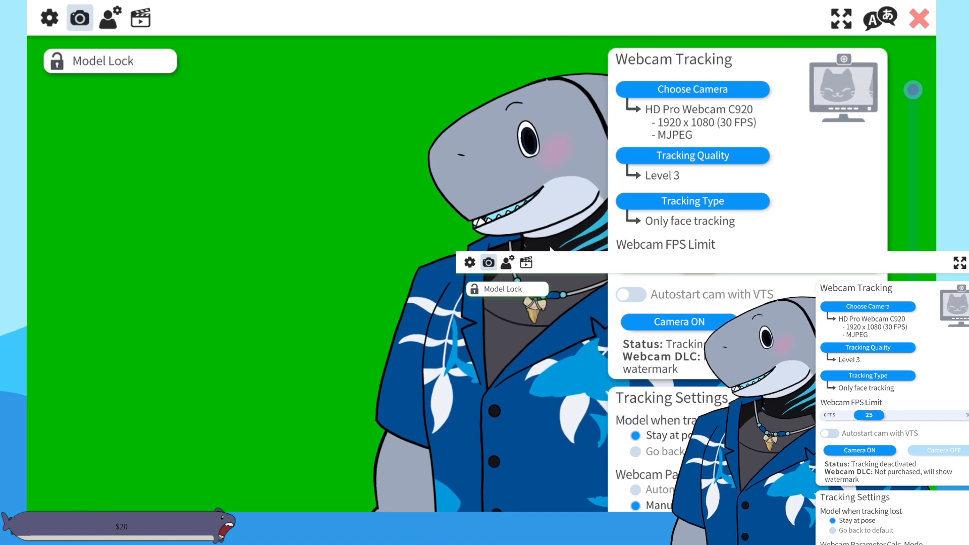
drag(386, 401, 246, 398)
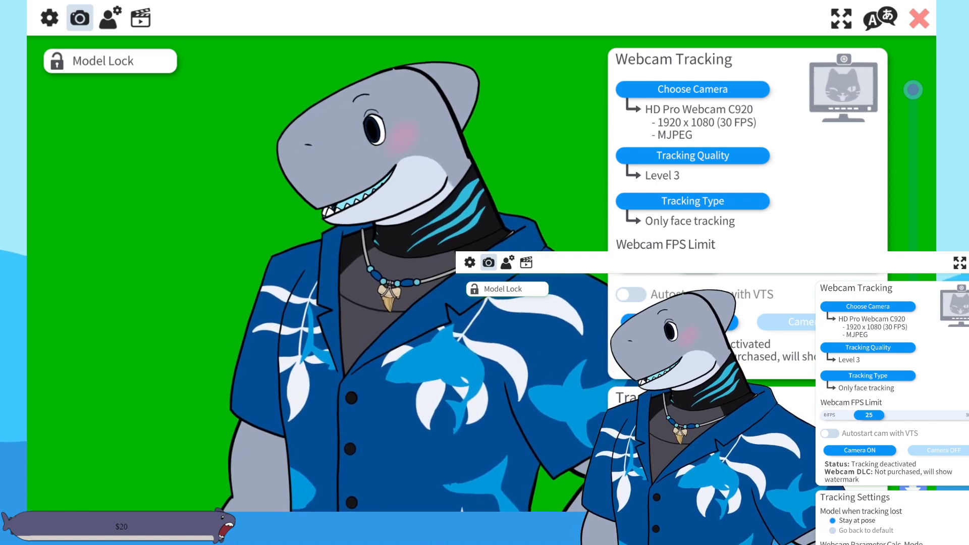
- Look through the tracking sensitivity, quality and display lighting settings and return to the start of the webcam tracking section
scroll(780, 277, down, 8)
scroll(779, 276, down, 8)
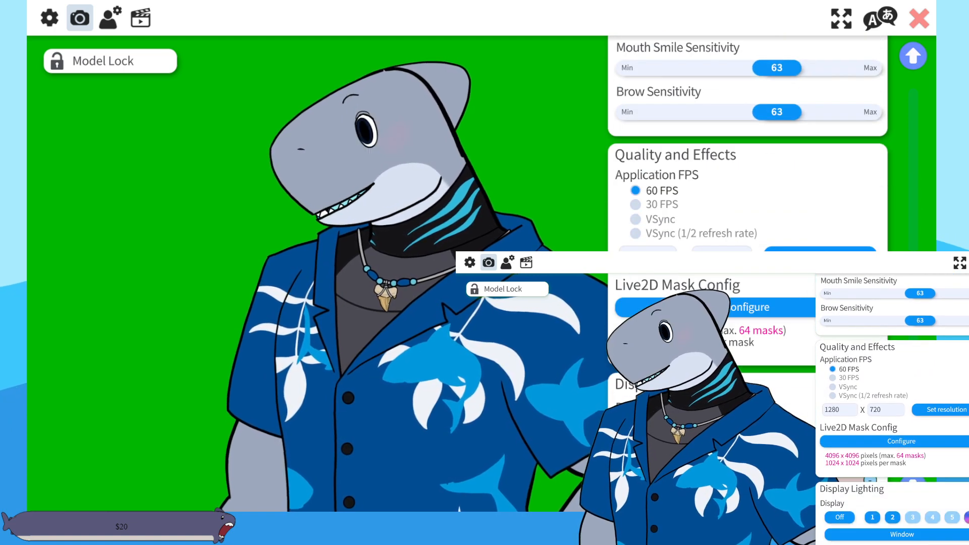
scroll(809, 290, down, 5)
click(912, 56)
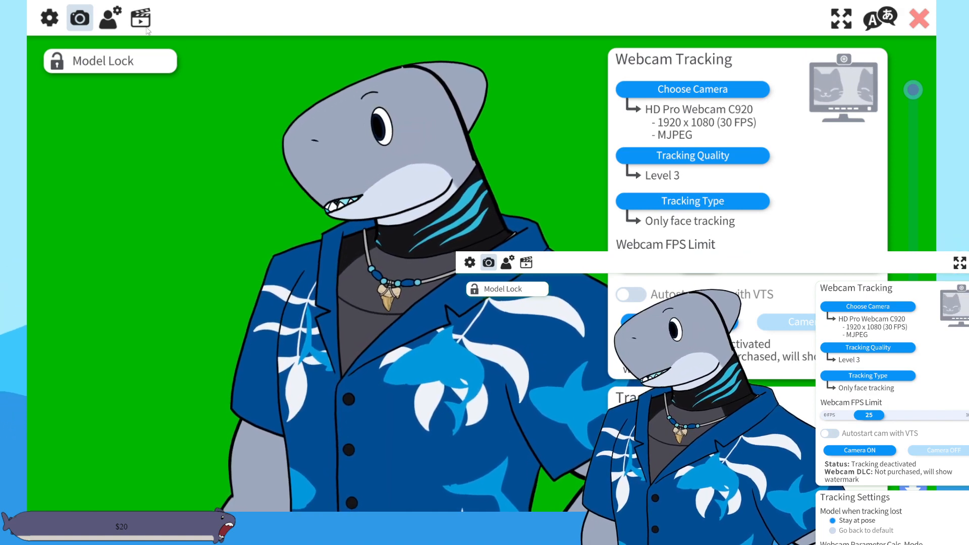
- Open the shark model's own settings at its Mouth Smile parameter
click(111, 20)
scroll(840, 198, down, 10)
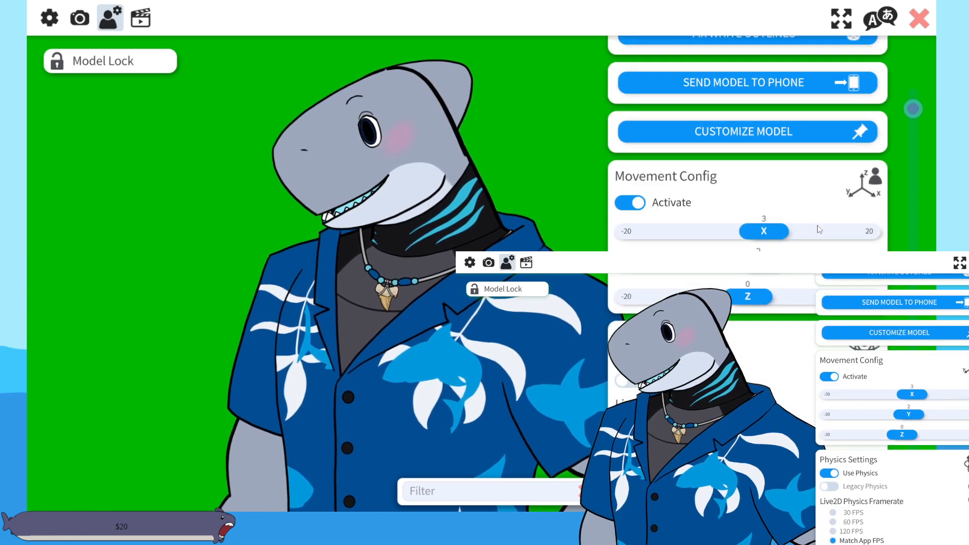
drag(912, 124, 930, 391)
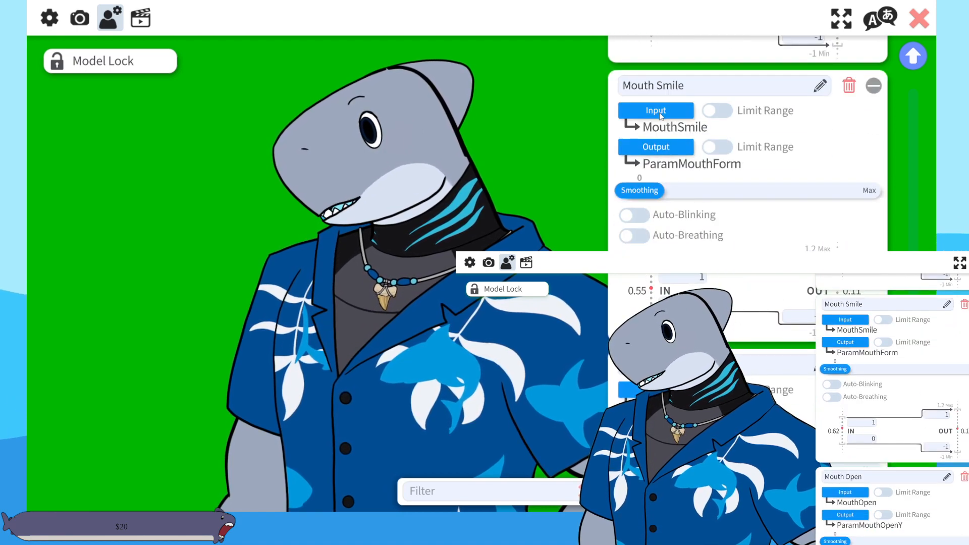
click(678, 155)
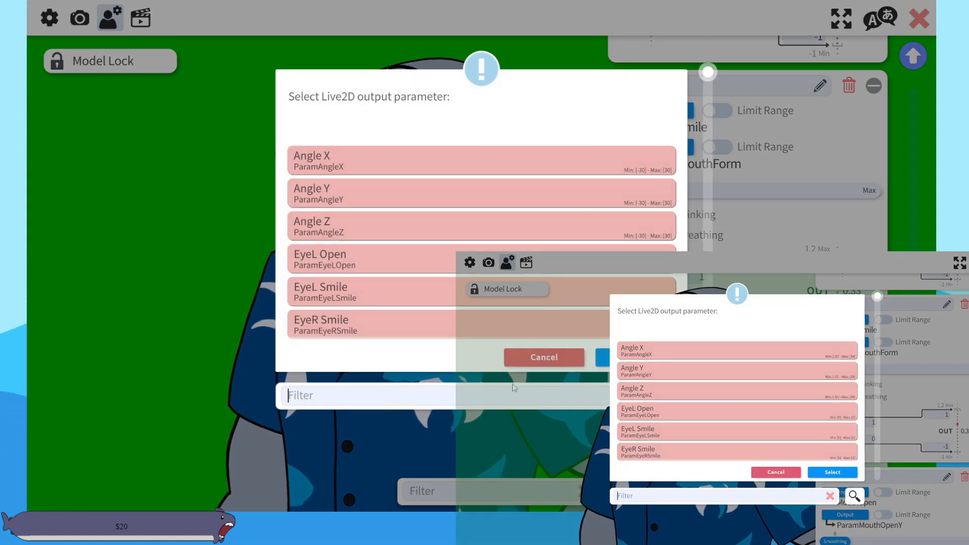
text(mouth)
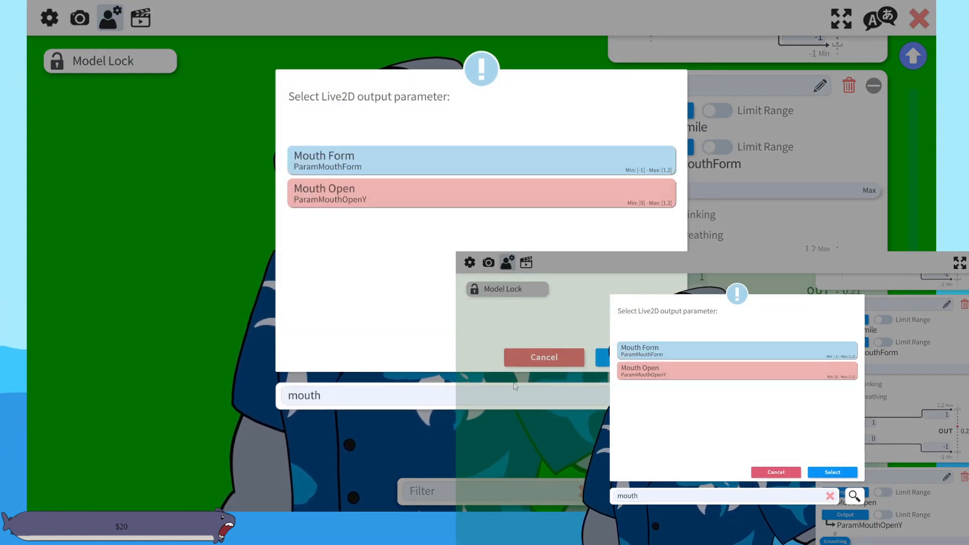
click(544, 357)
- Set the Mouth Smile parameter's face tracking input to VoiceFrequencyPlusMouthSmile
click(653, 111)
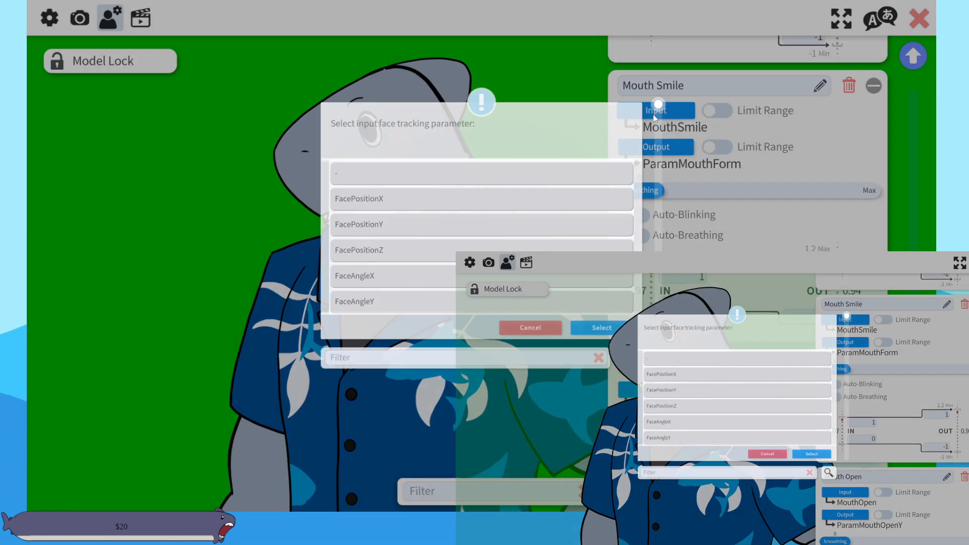
text(mouth)
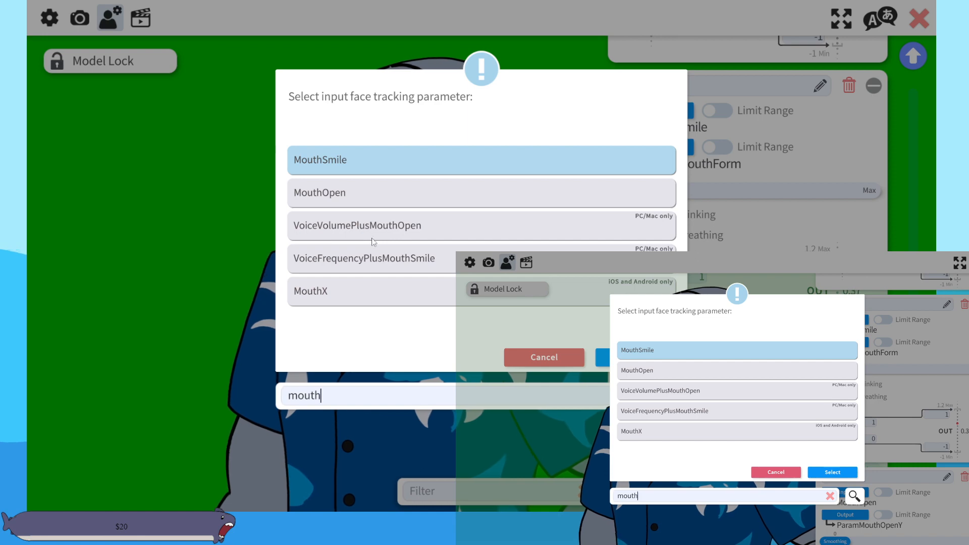
click(434, 259)
click(635, 357)
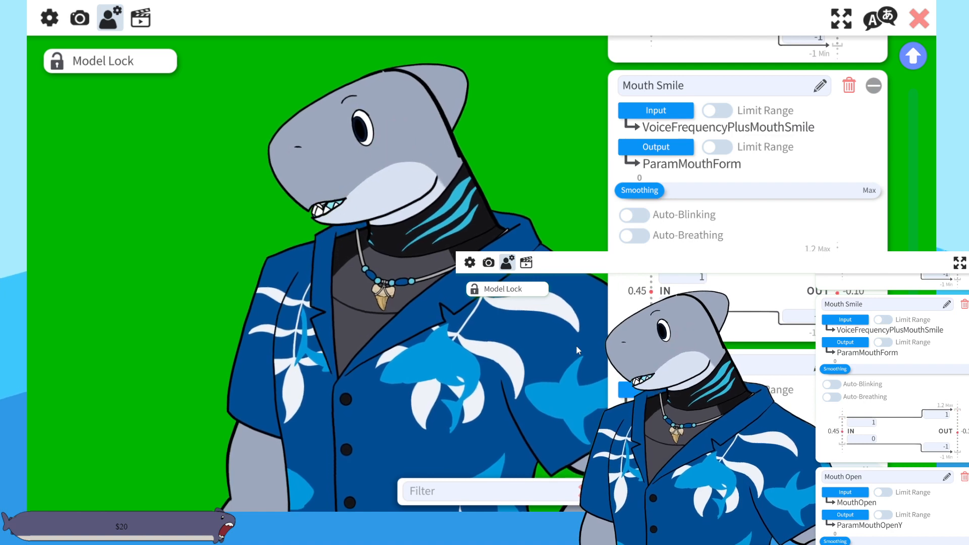
scroll(747, 146, down, 1)
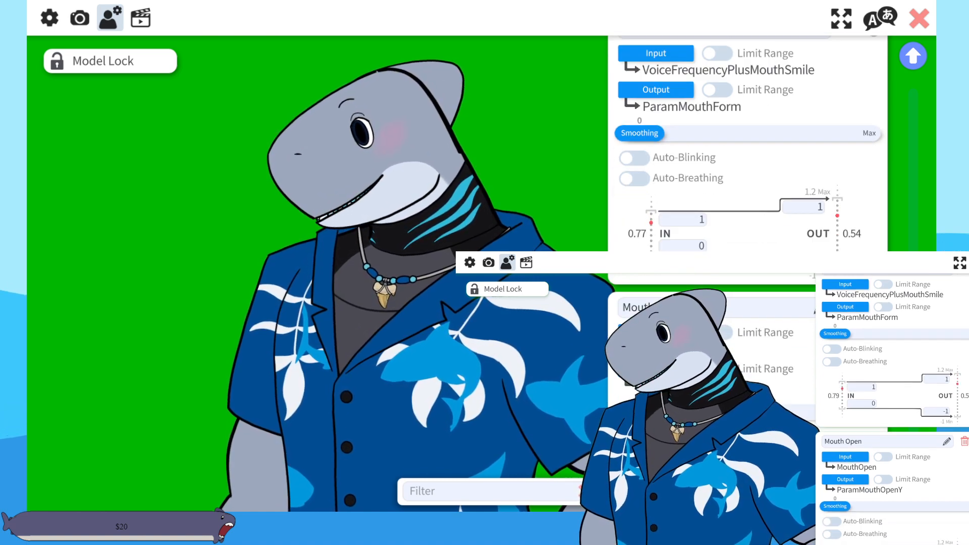
scroll(747, 202, down, 1)
click(655, 311)
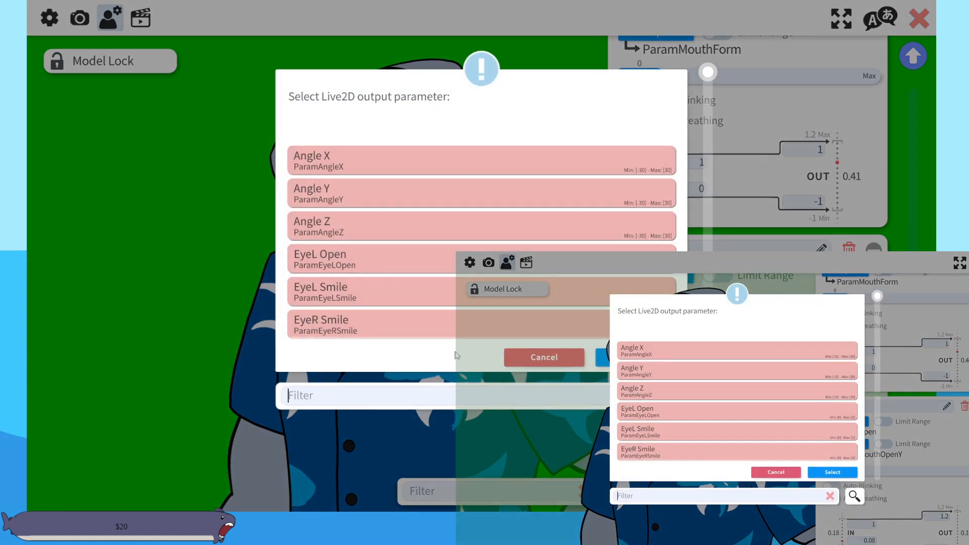
text(voi)
key(BackSpace)
key(BackSpace)
key(BackSpace)
text(mou)
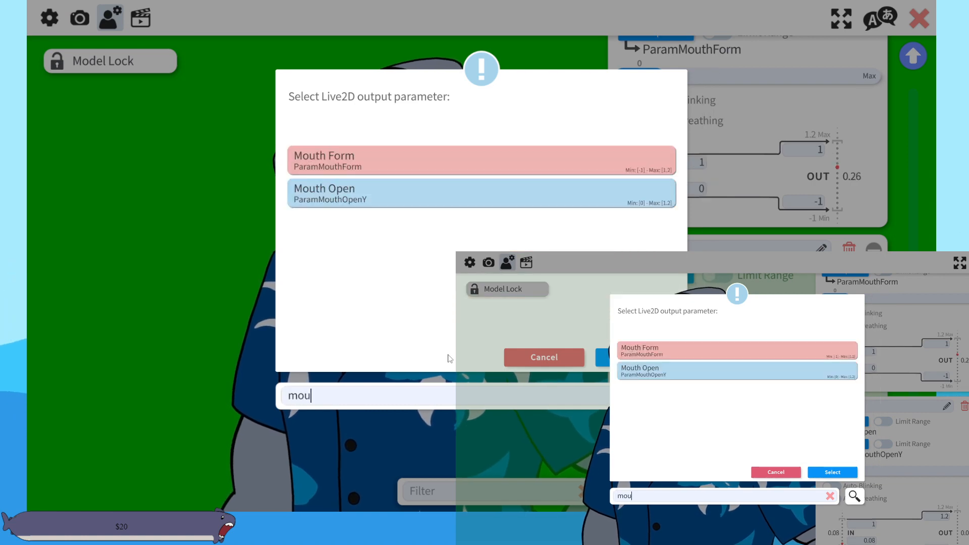
click(558, 354)
- Set the Mouth Open parameter's face tracking input to VoiceVolumePlusMouthOpen
click(655, 276)
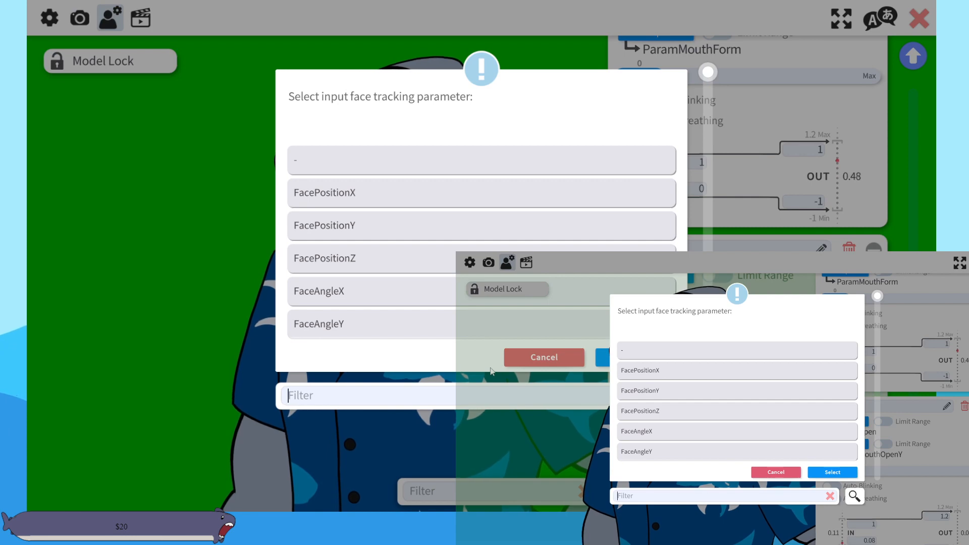
text(mouth)
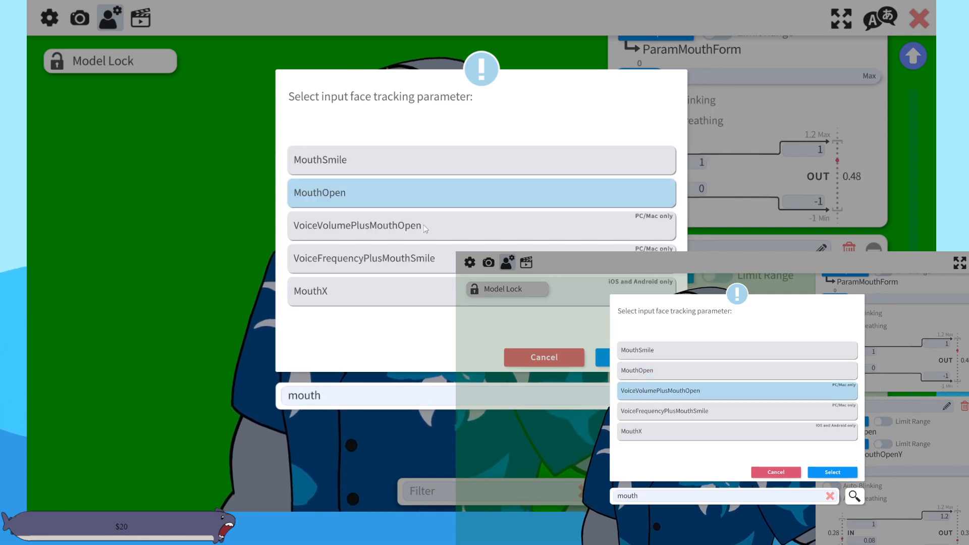
click(422, 226)
click(635, 357)
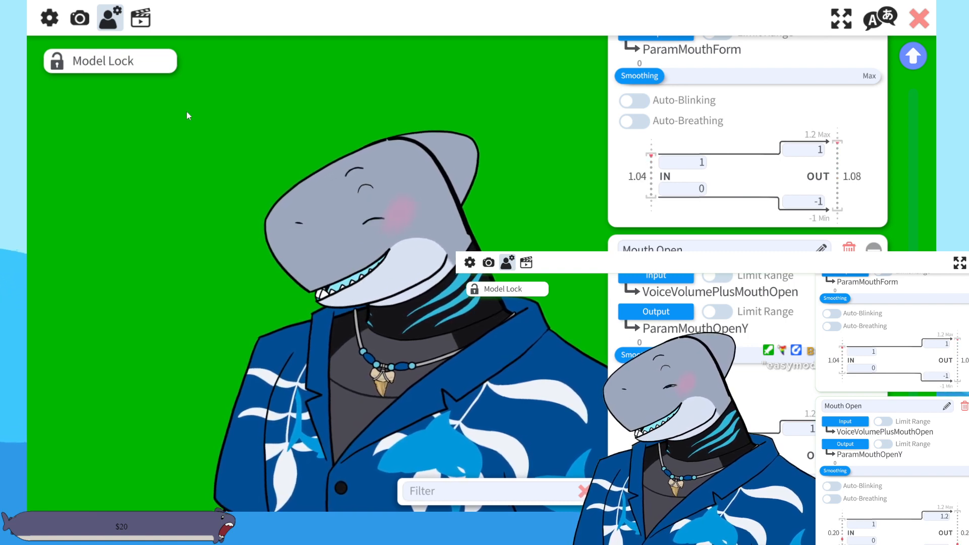
- Look through the general settings down to the microphone and phoneme configuration
click(50, 18)
scroll(760, 315, down, 10)
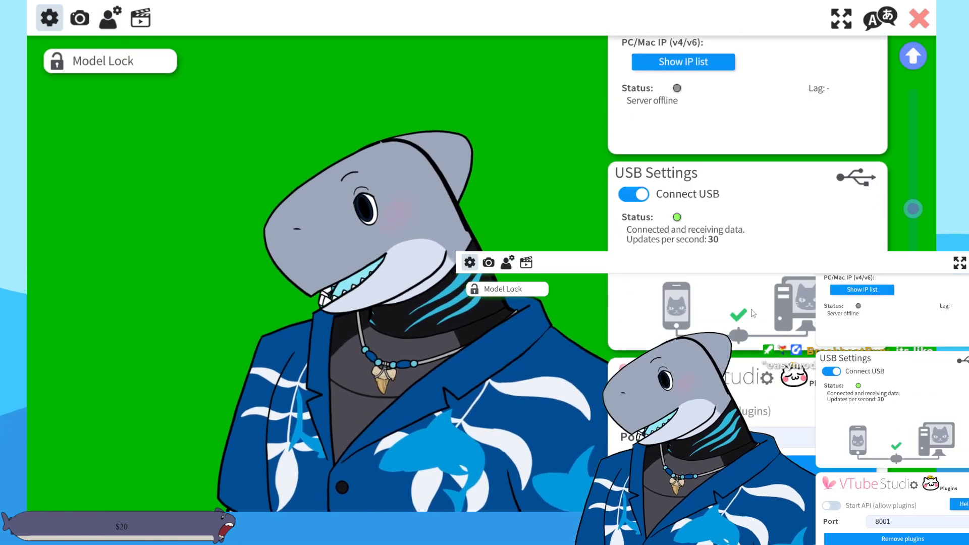
scroll(760, 315, down, 10)
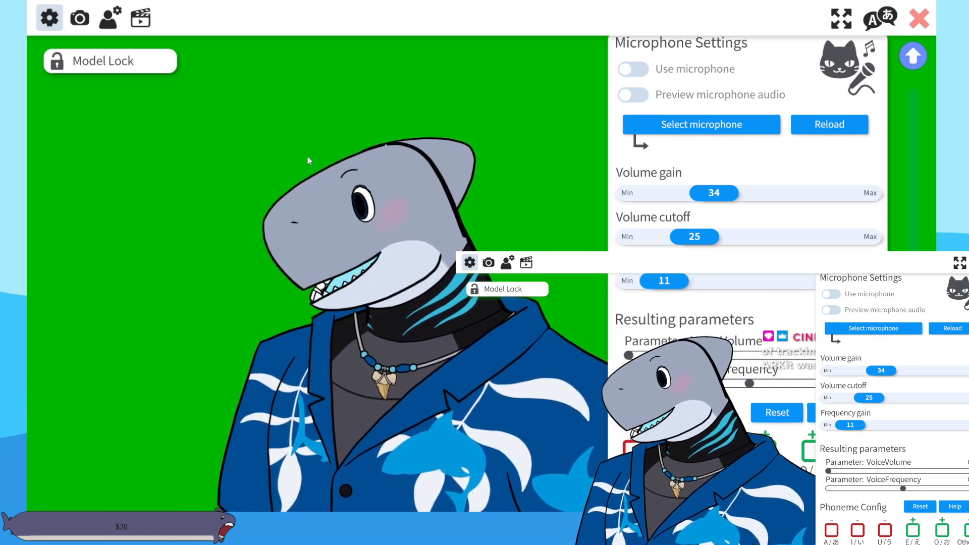
- Set the shark model's Mouth Open parameter to use the MouthOpen face tracking input
click(110, 19)
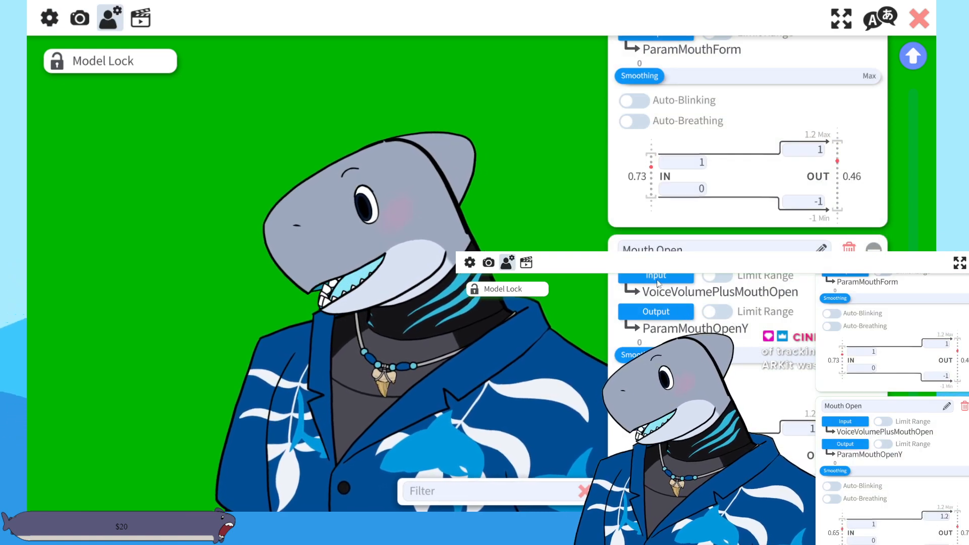
click(657, 281)
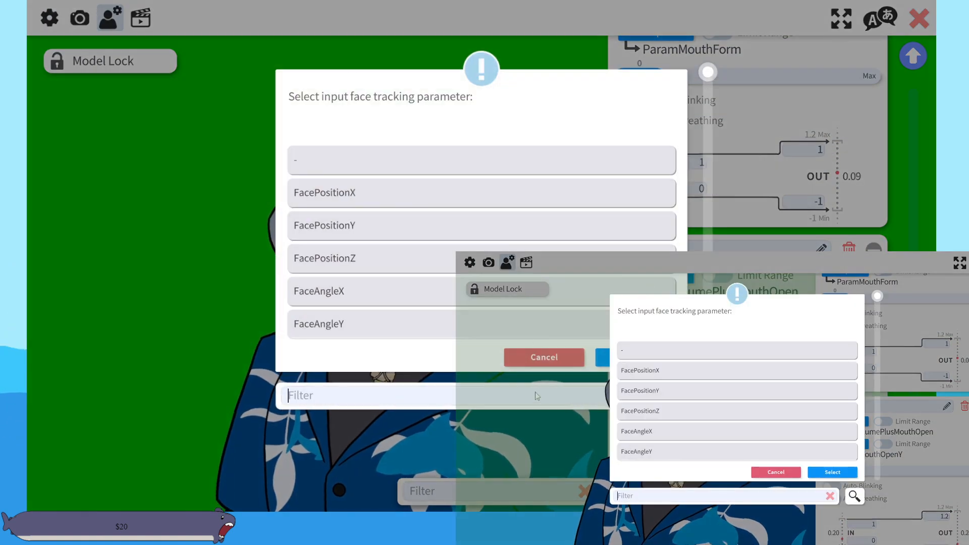
text(mouth)
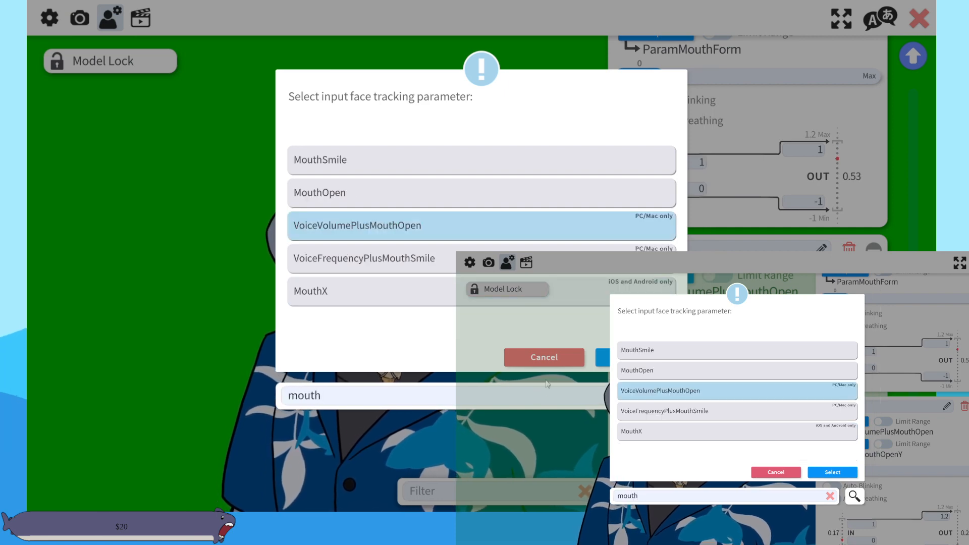
click(413, 187)
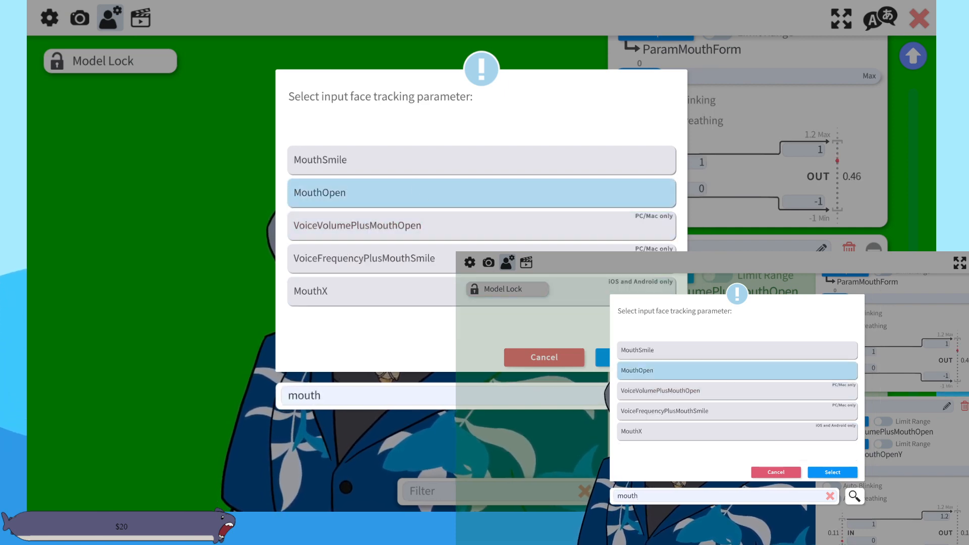
click(638, 357)
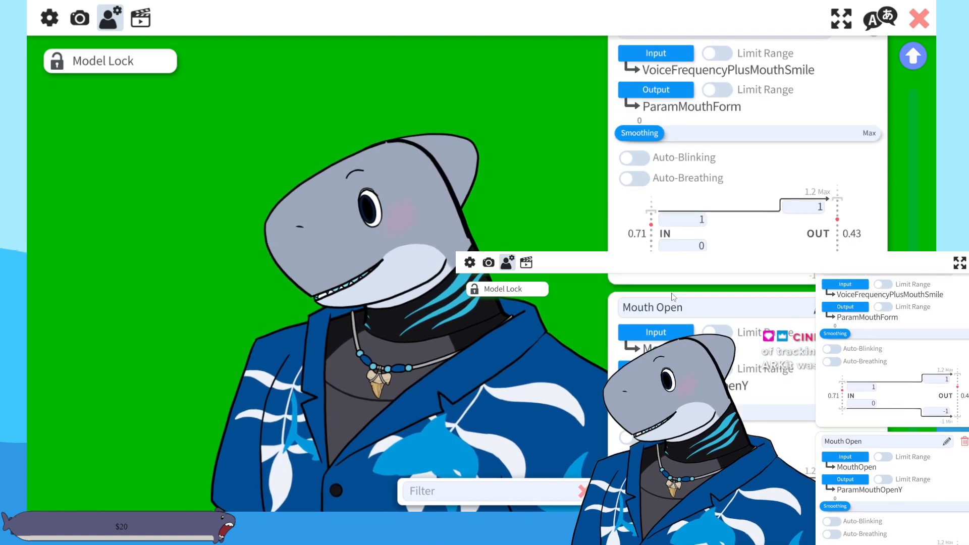
- Try VoiceVolumePlusMouthOpen as the Mouth Smile parameter's face tracking input, leaving its Live2D output parameter as it is
scroll(671, 297, up, 2)
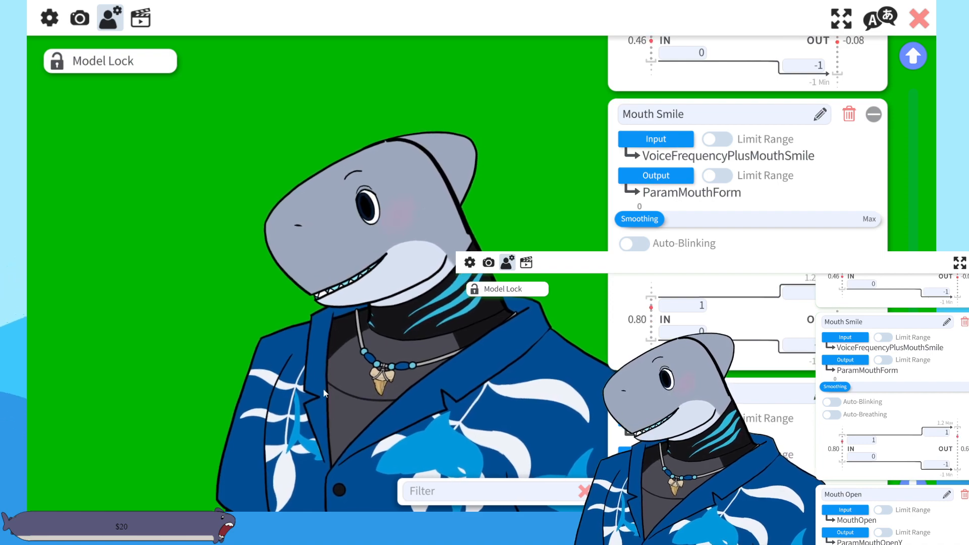
click(677, 172)
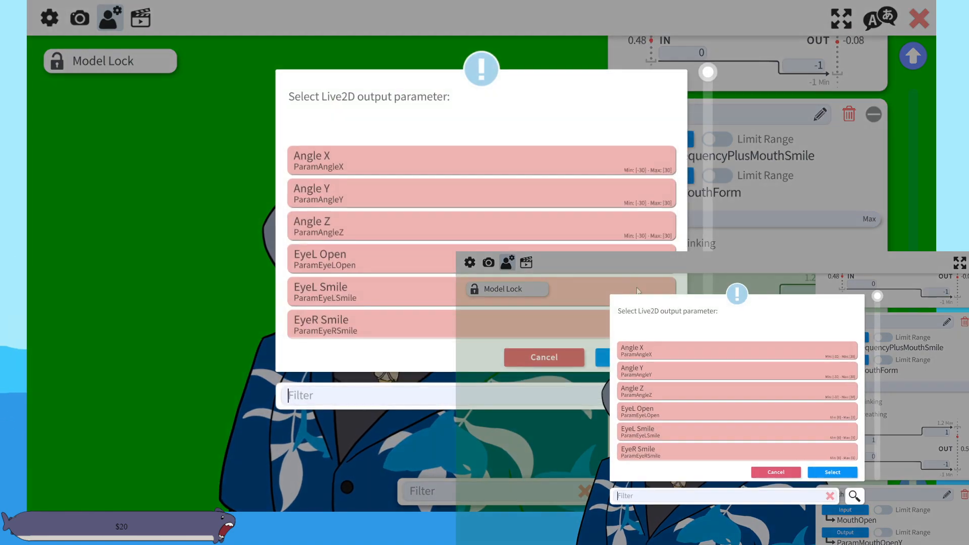
click(546, 356)
click(673, 137)
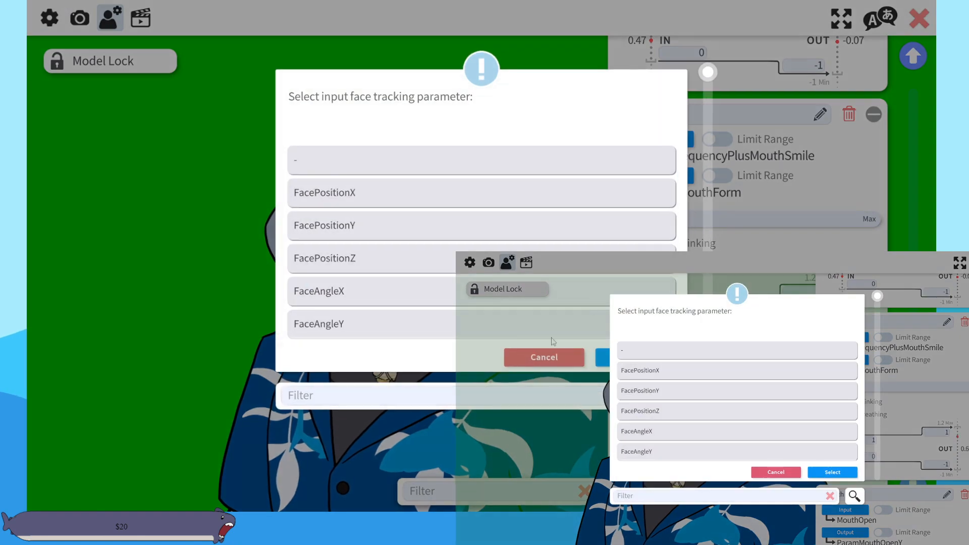
text(mouth)
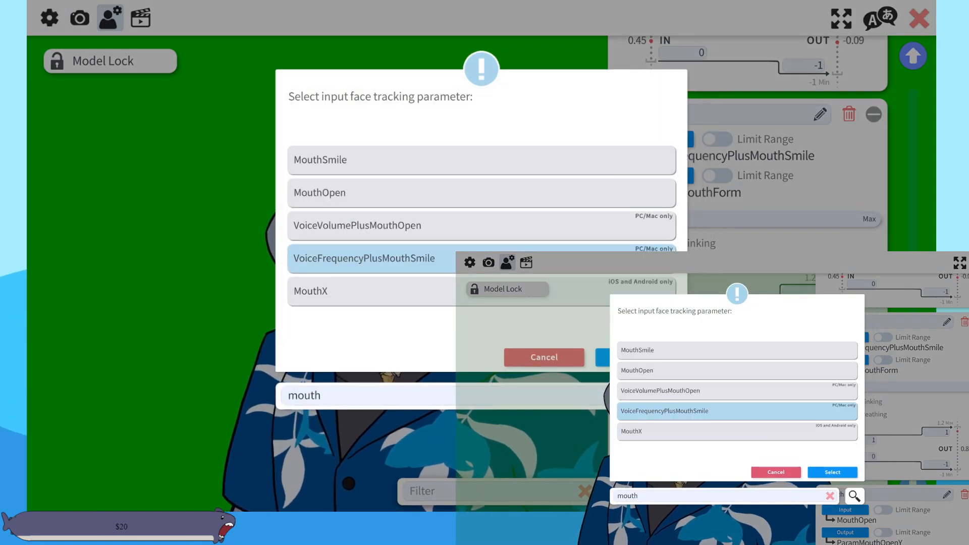
click(443, 226)
click(630, 357)
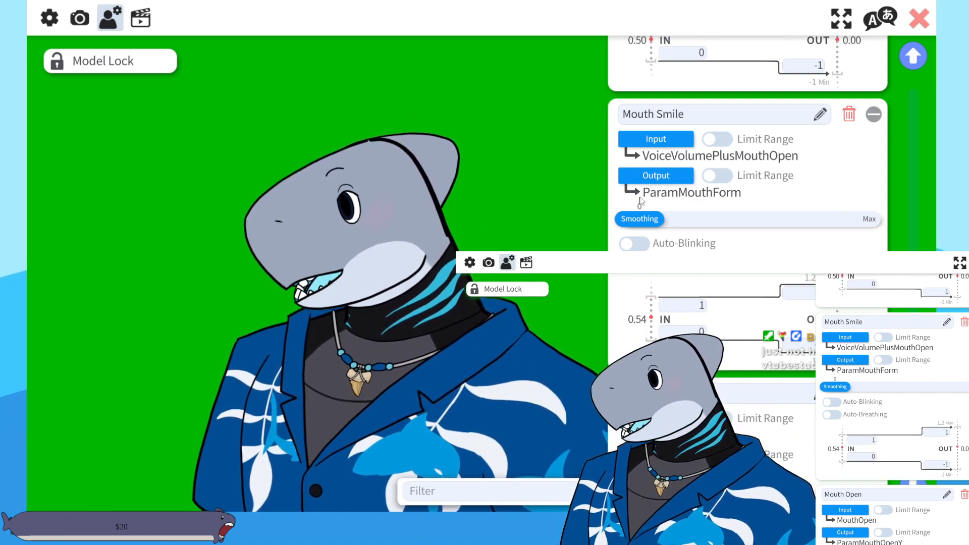
- Try MouthOpen as the Mouth Smile parameter's face tracking input
click(671, 140)
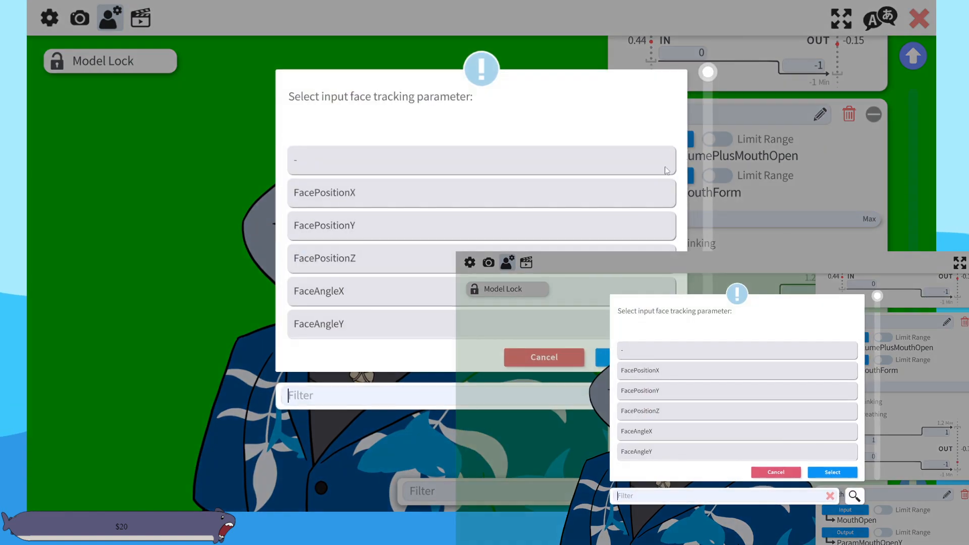
text(mouth)
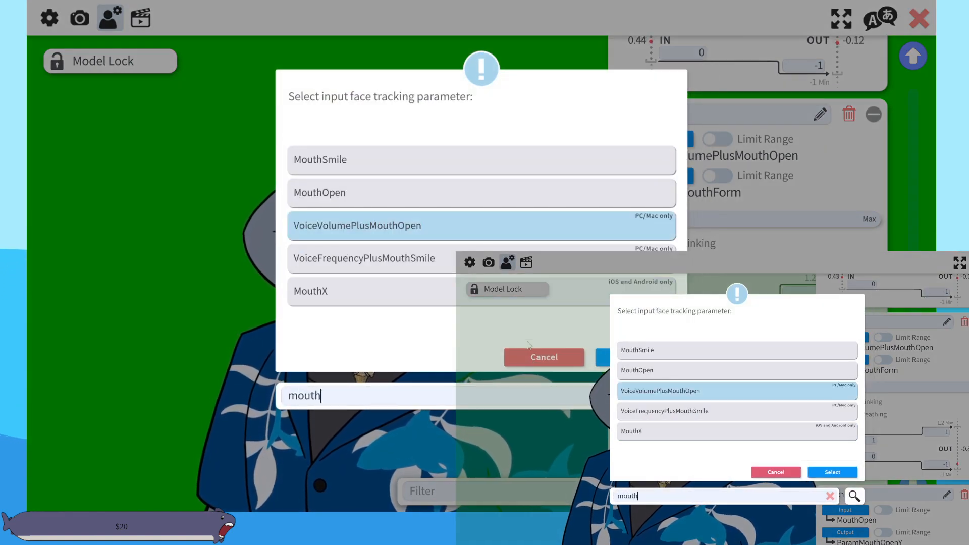
click(397, 200)
click(635, 356)
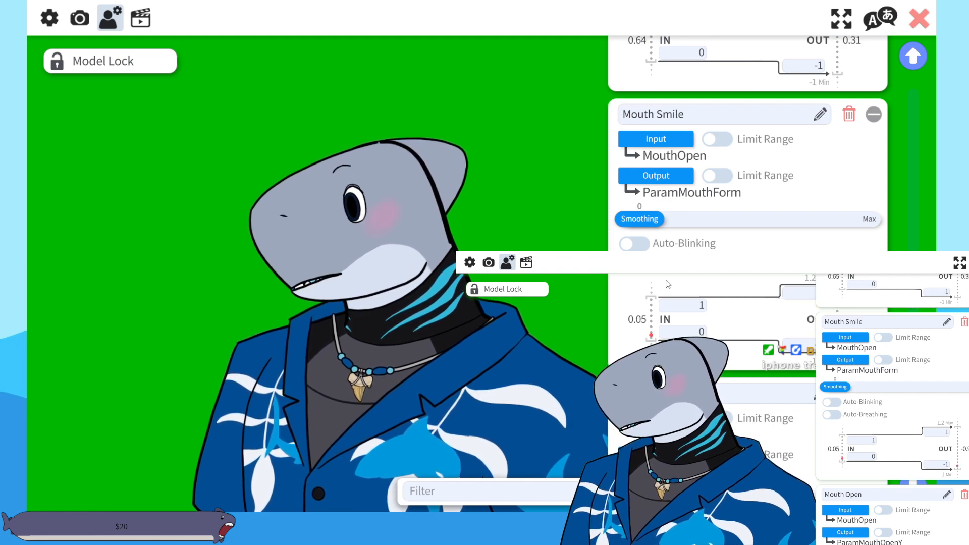
- Set the Mouth Smile parameter's face tracking input to MouthSmile
scroll(704, 281, down, 3)
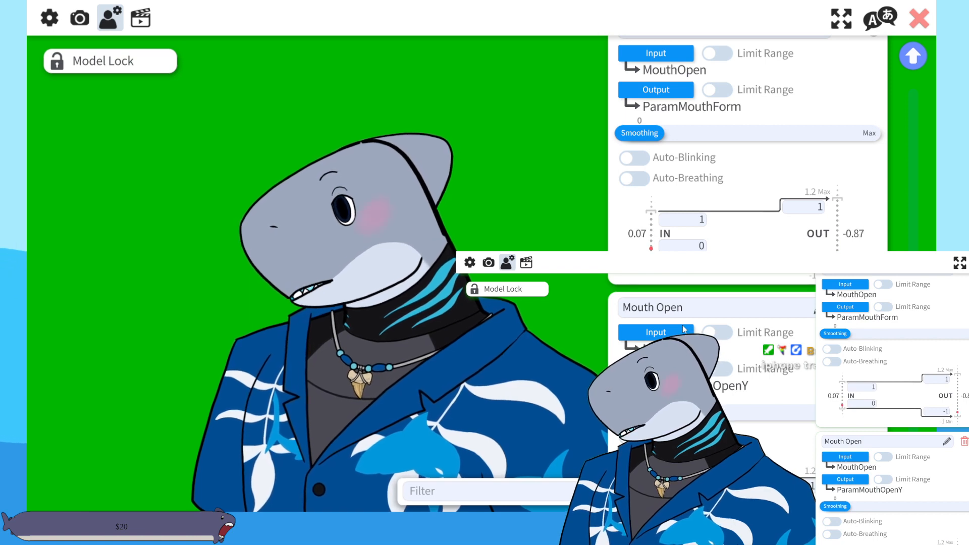
scroll(684, 329, up, 3)
click(659, 136)
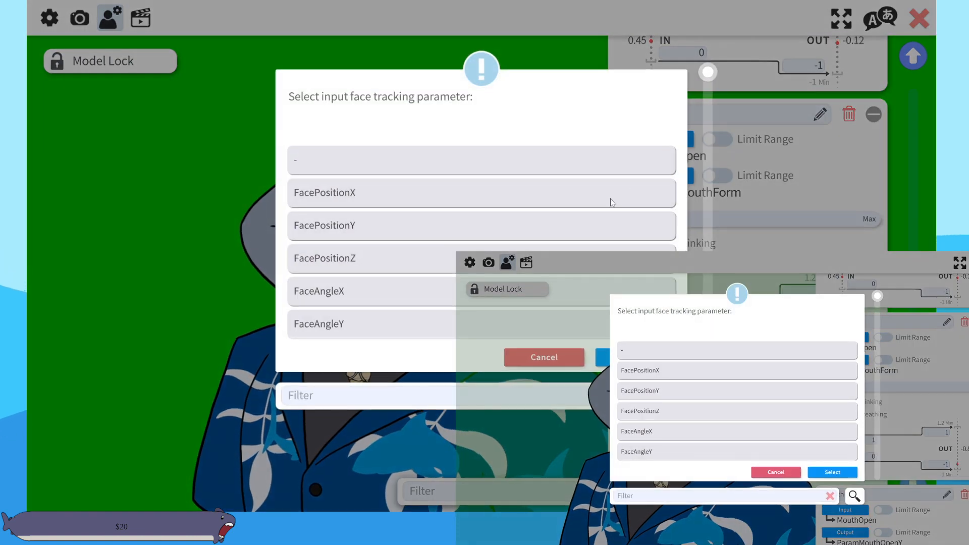
text(mouth)
click(577, 157)
click(636, 358)
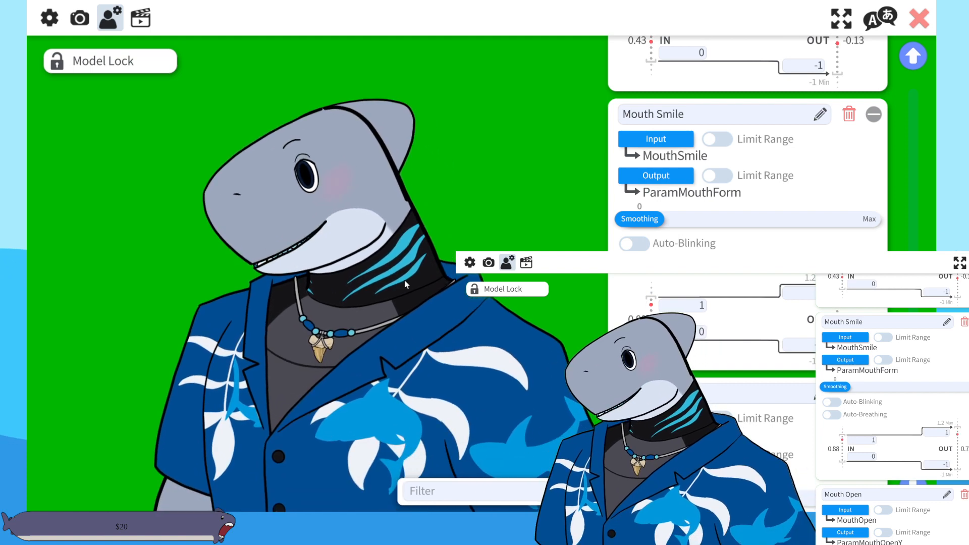
- Shrink and reposition the shark model to fit its whole body on the green background
scroll(405, 253, down, 3)
drag(406, 243, 386, 201)
scroll(404, 243, down, 1)
drag(434, 297, 428, 251)
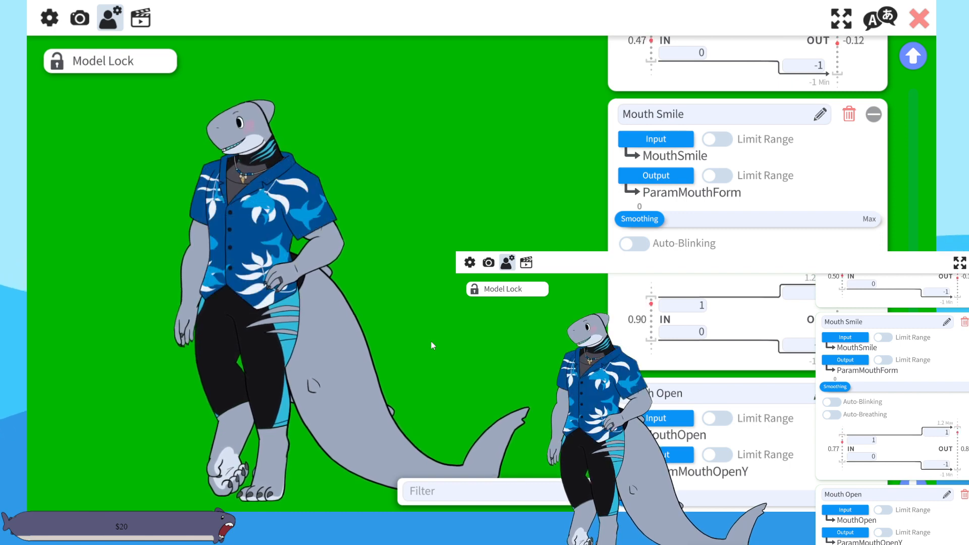
- Switch the shark model to its close-up view and to its half-body view, reposition it on the green background and hide the interface
key(ctrl+1)
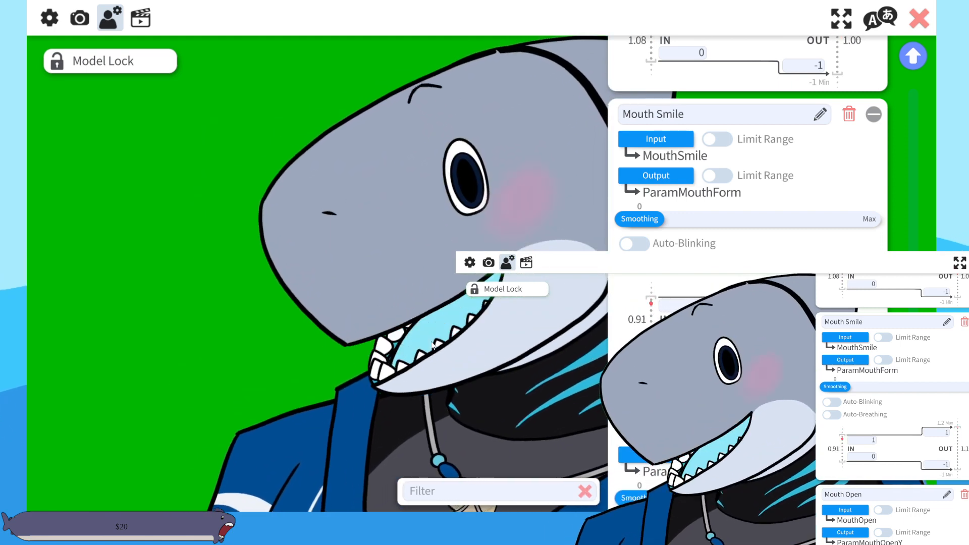
key(ctrl+2)
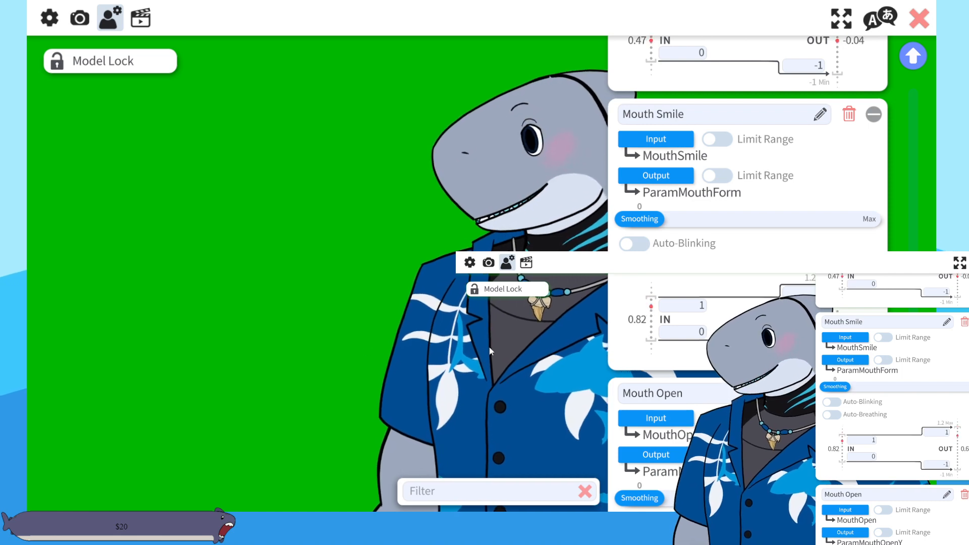
drag(488, 347, 343, 331)
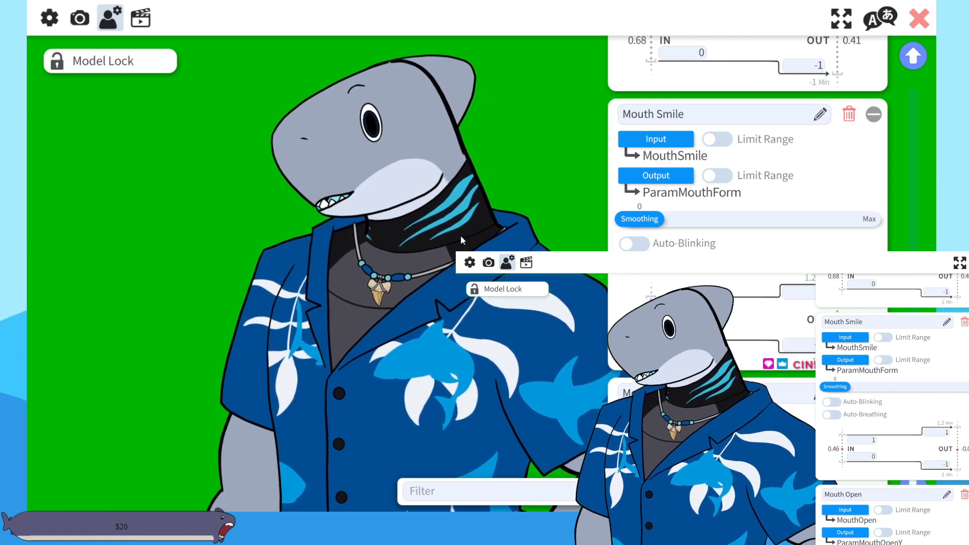
key(Escape)
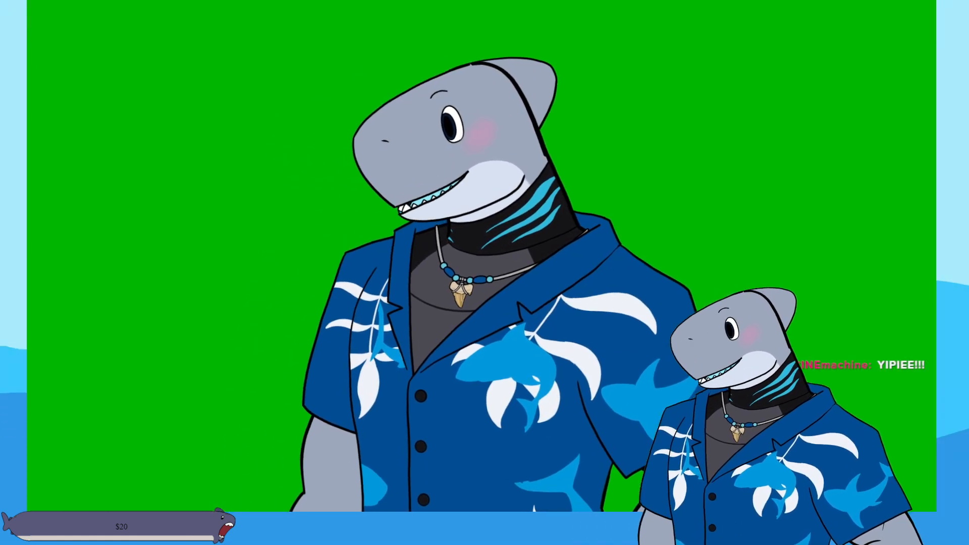